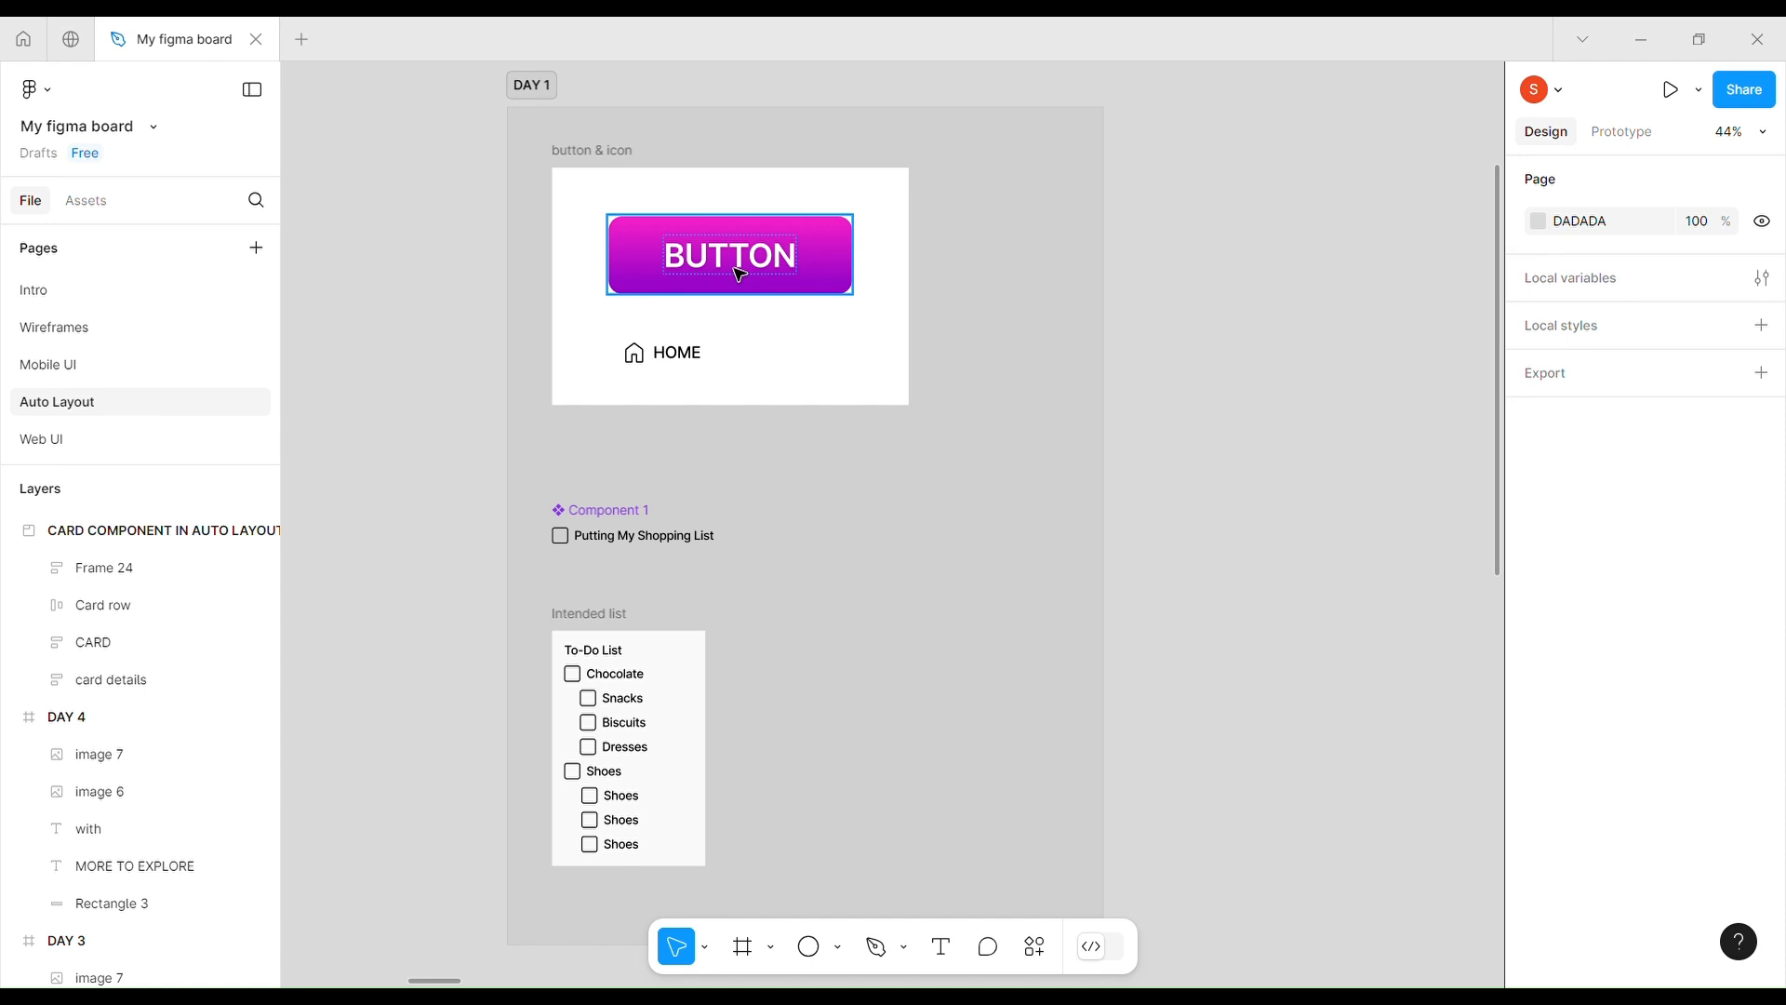
# - Inspect the auto layout settings of the DAY 1 button and HOME icon frames and look over the to-do list example
pyautogui.moveTo(734, 268); pyautogui.dragTo(733, 274)
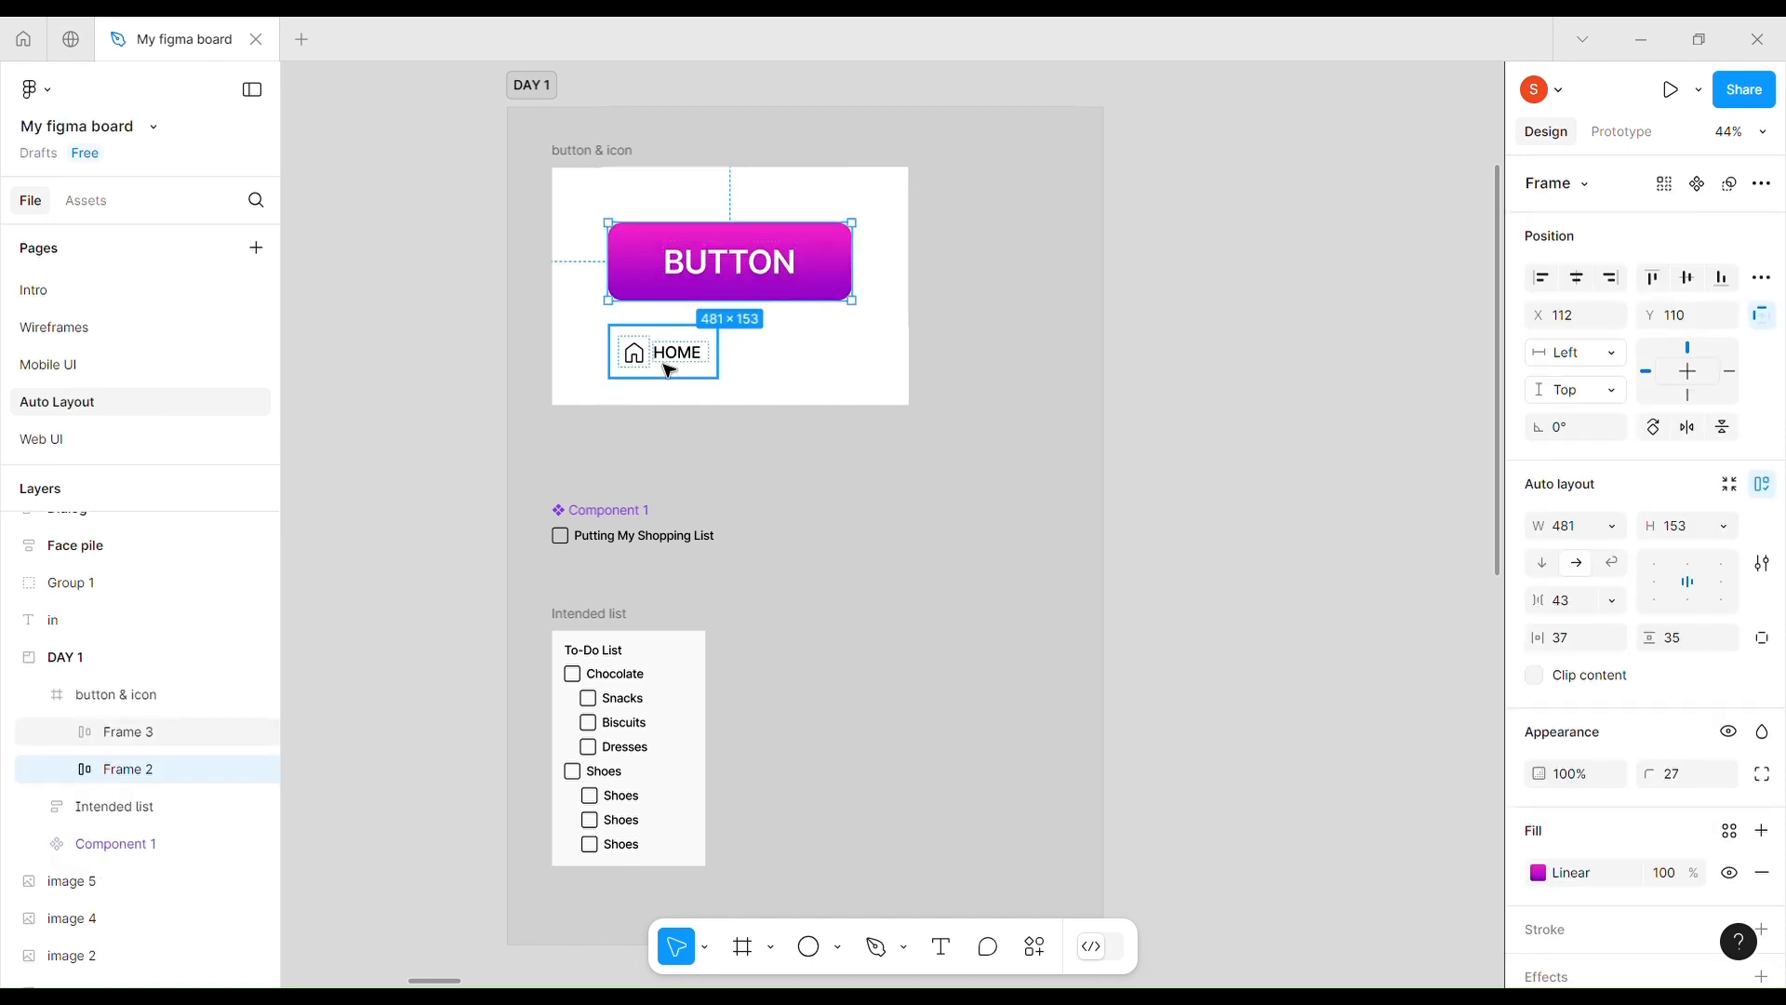
pyautogui.press('Tab')
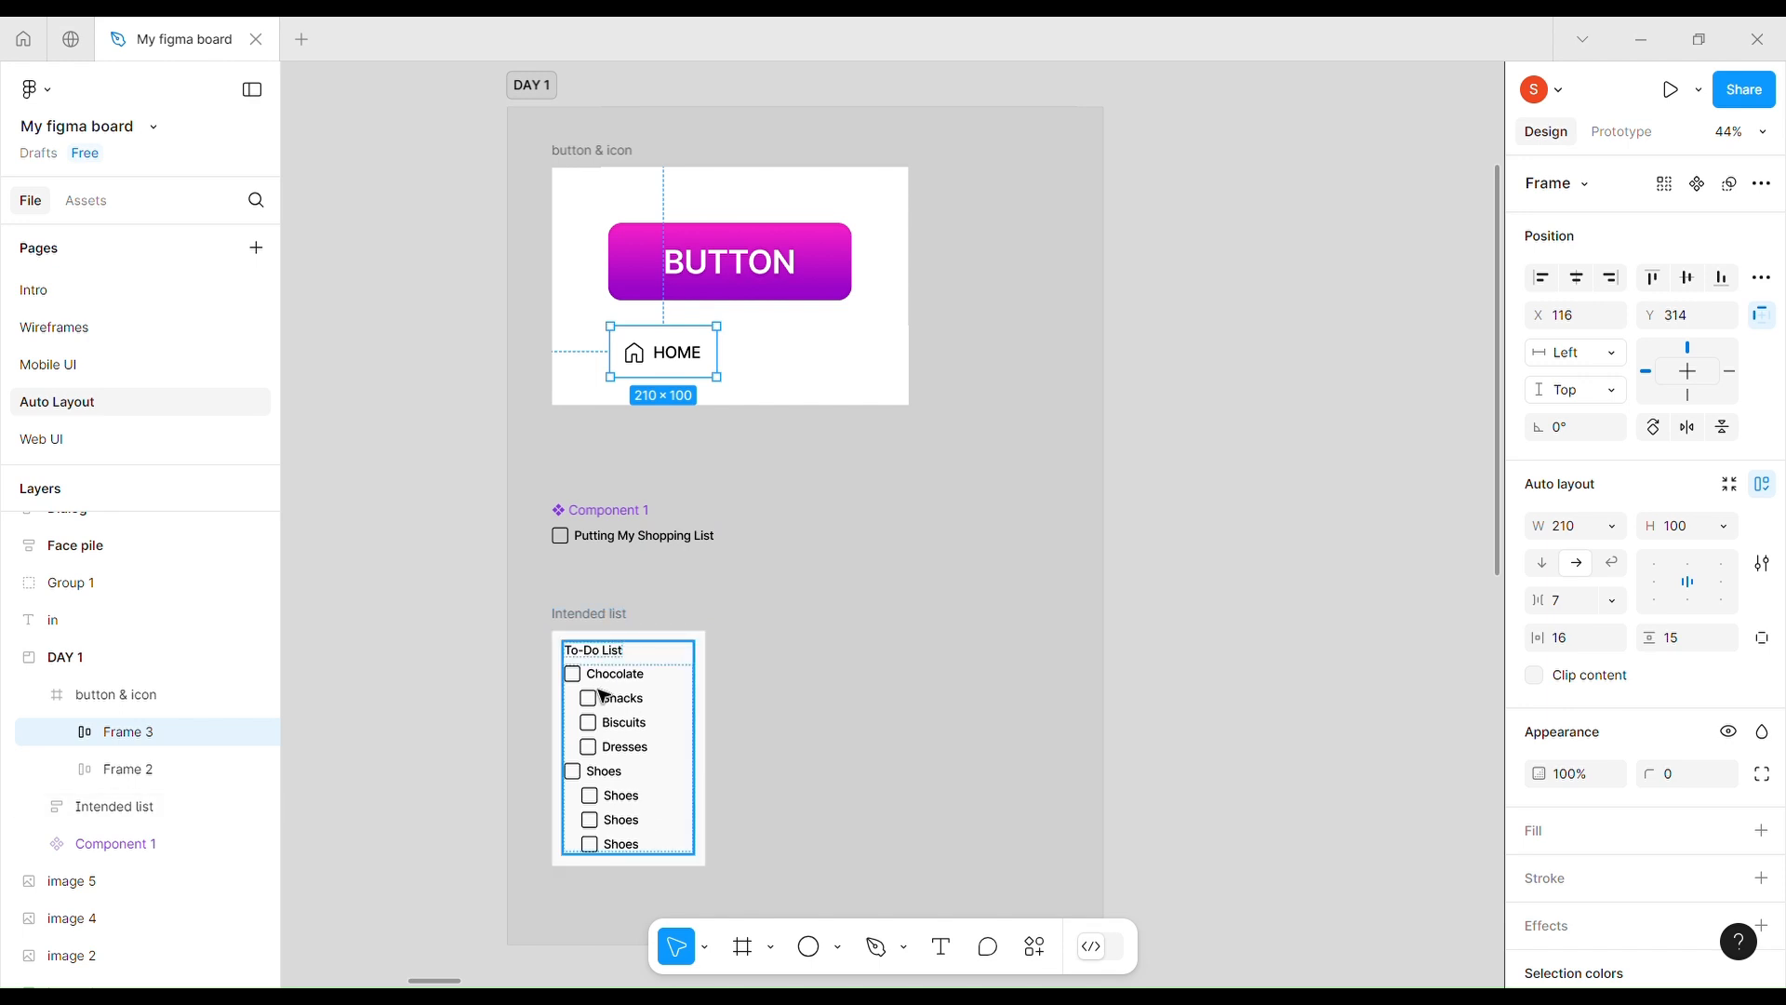
pyautogui.scroll(-1, 689, 678)
pyautogui.hscroll(1, 690, 678)
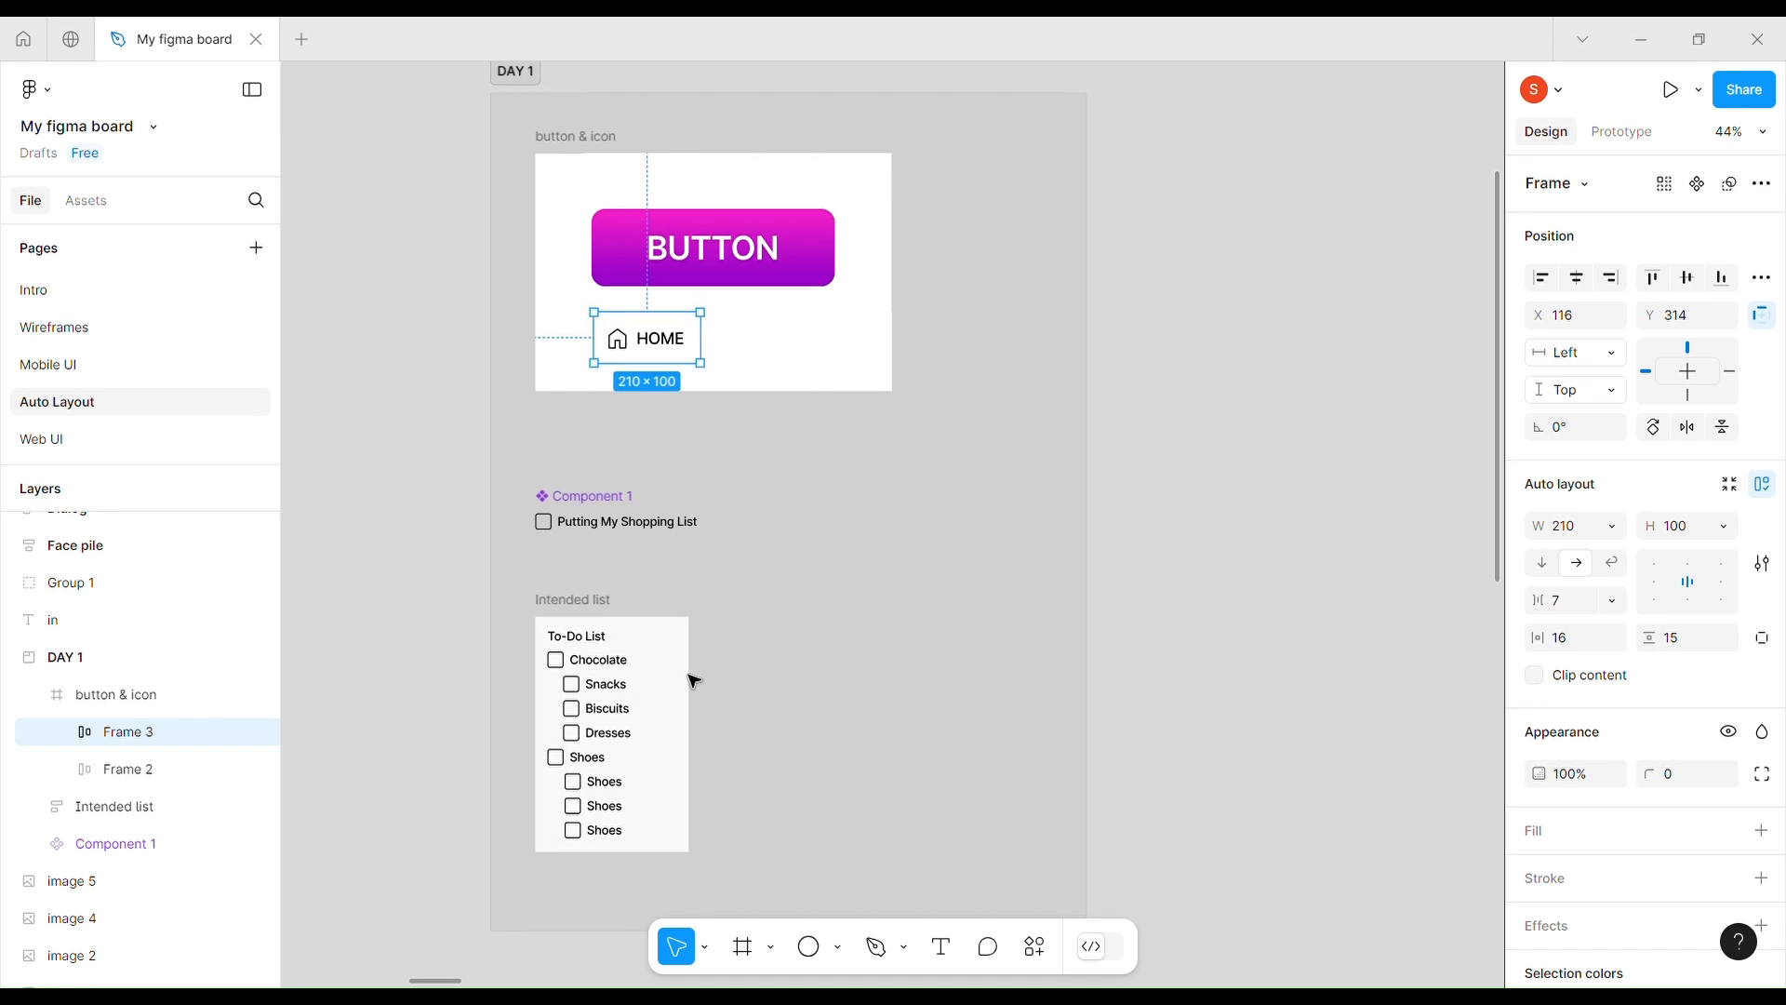
pyautogui.scroll(-4, 1021, 592)
pyautogui.hscroll(10, 1011, 592)
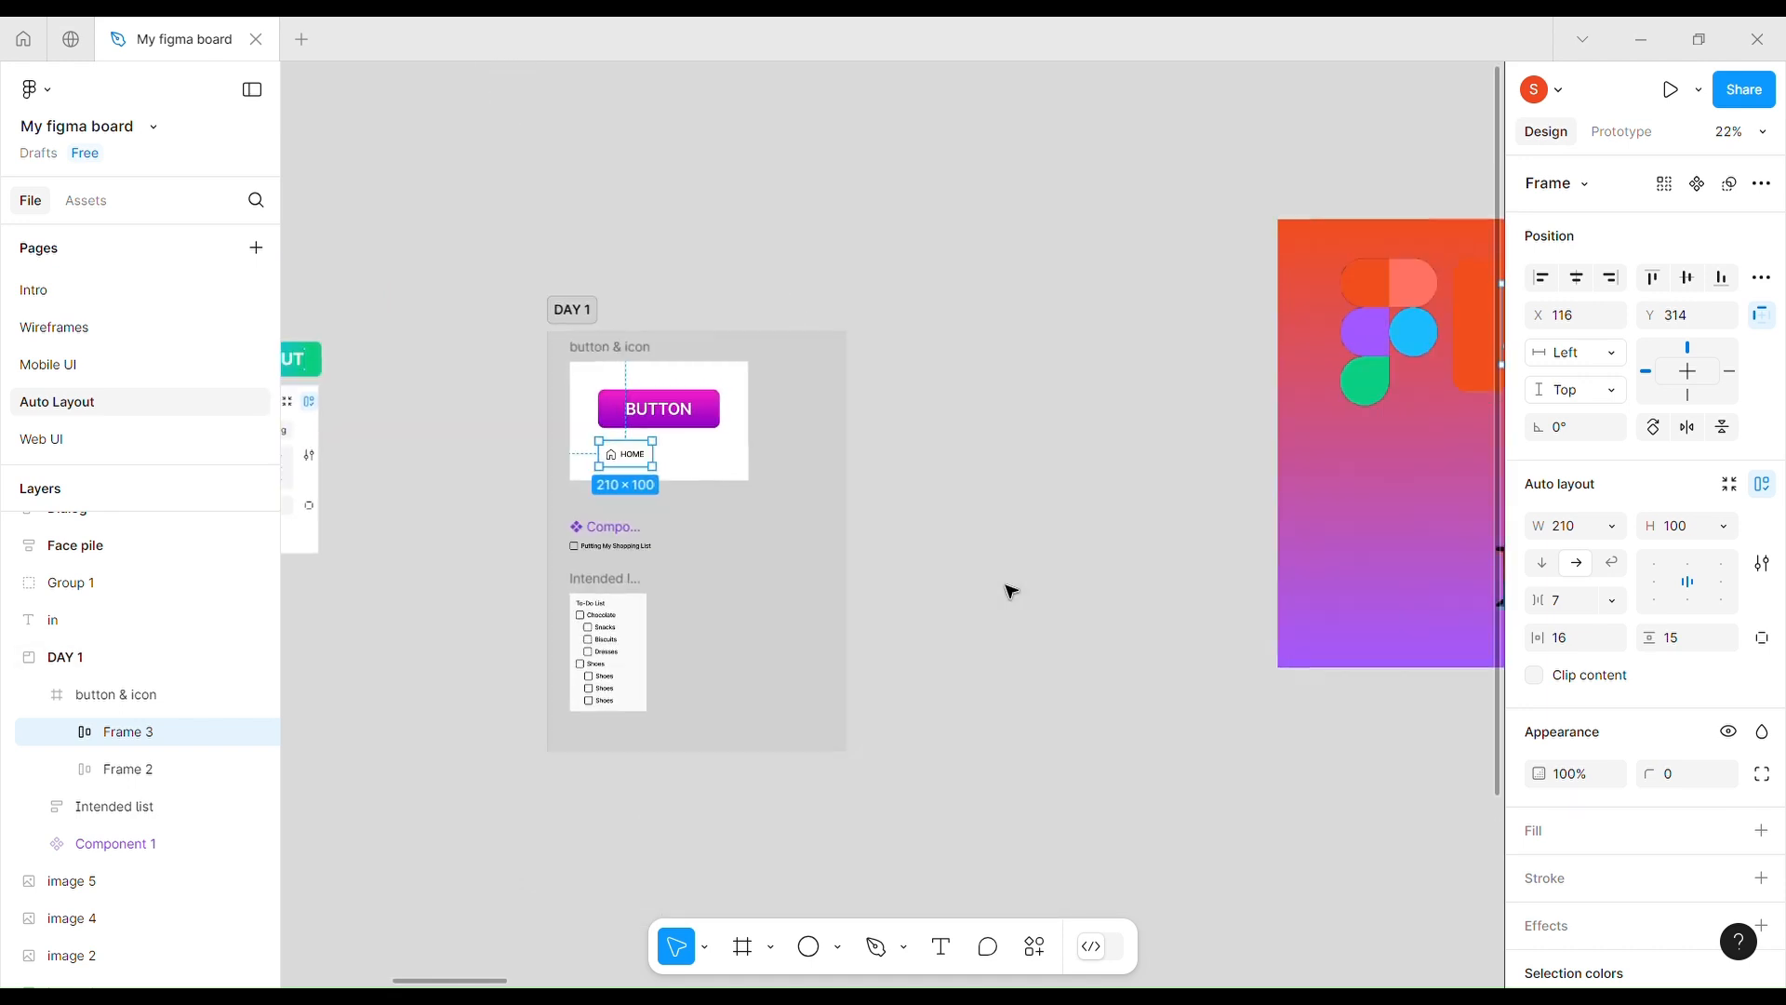
pyautogui.hscroll(8, 1011, 591)
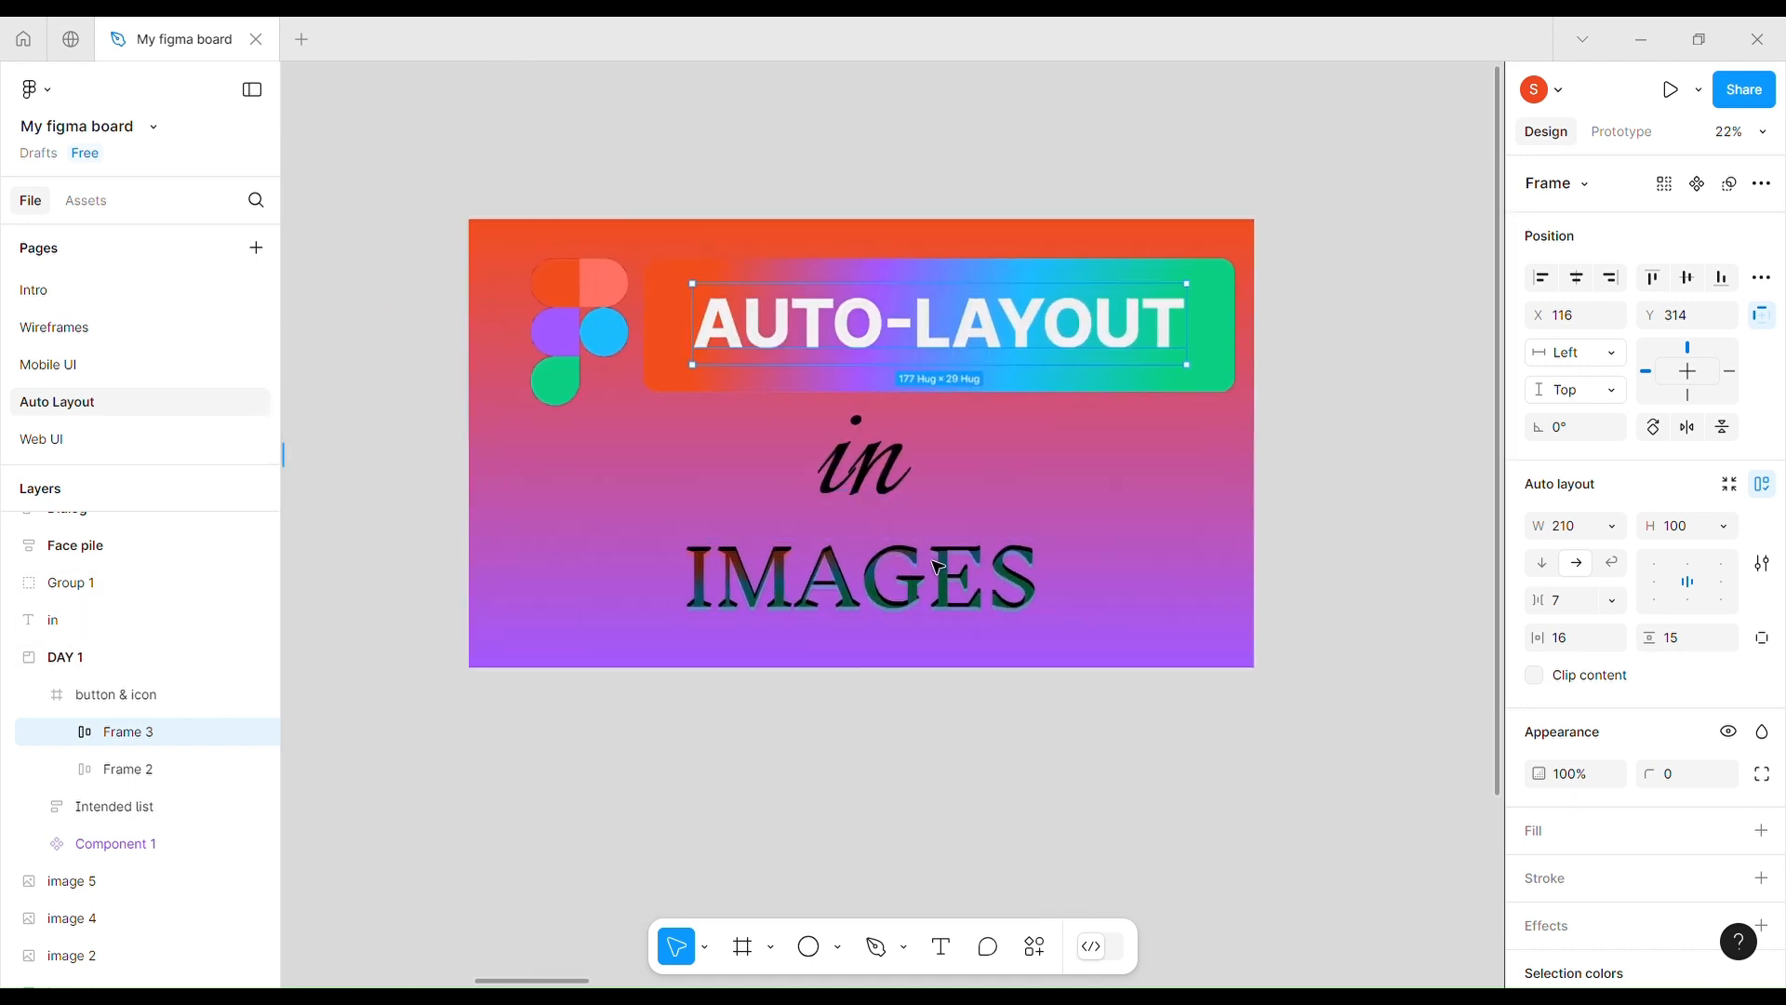
# - Look over the face pile effect and the My Dialog examples on the Auto Layout page
pyautogui.hscroll(15, 936, 564)
pyautogui.scroll(3, 936, 564)
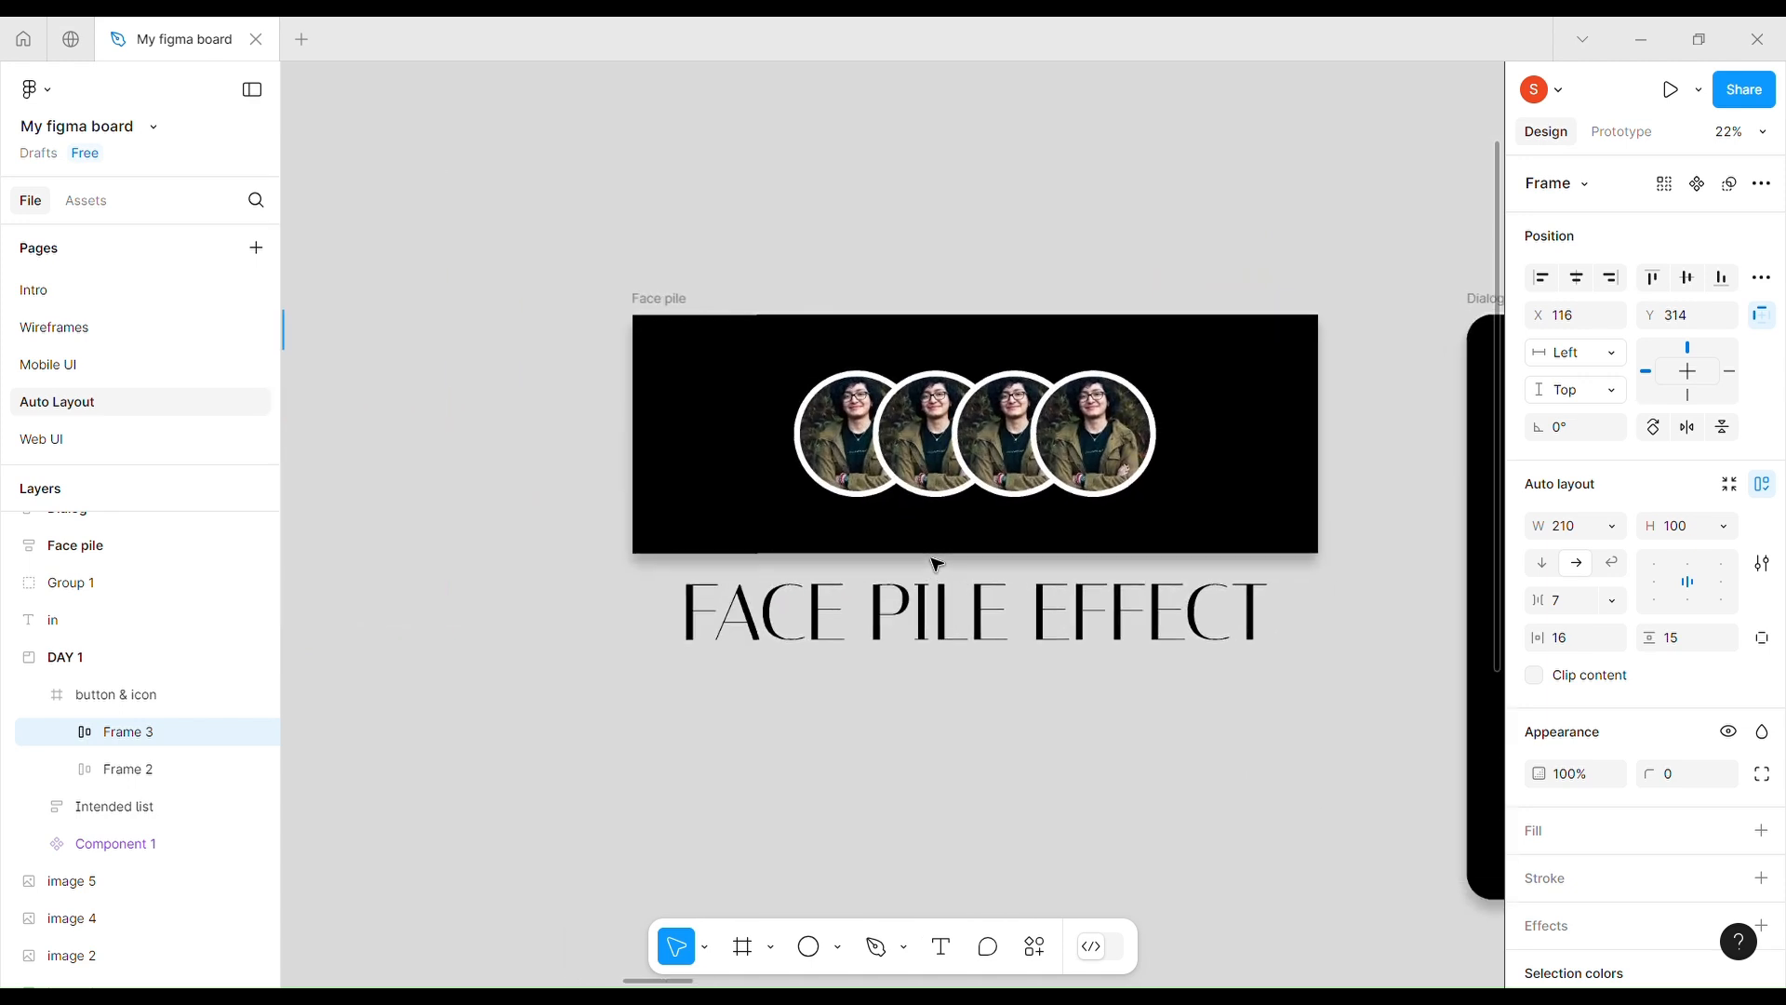
pyautogui.hscroll(5, 1200, 367)
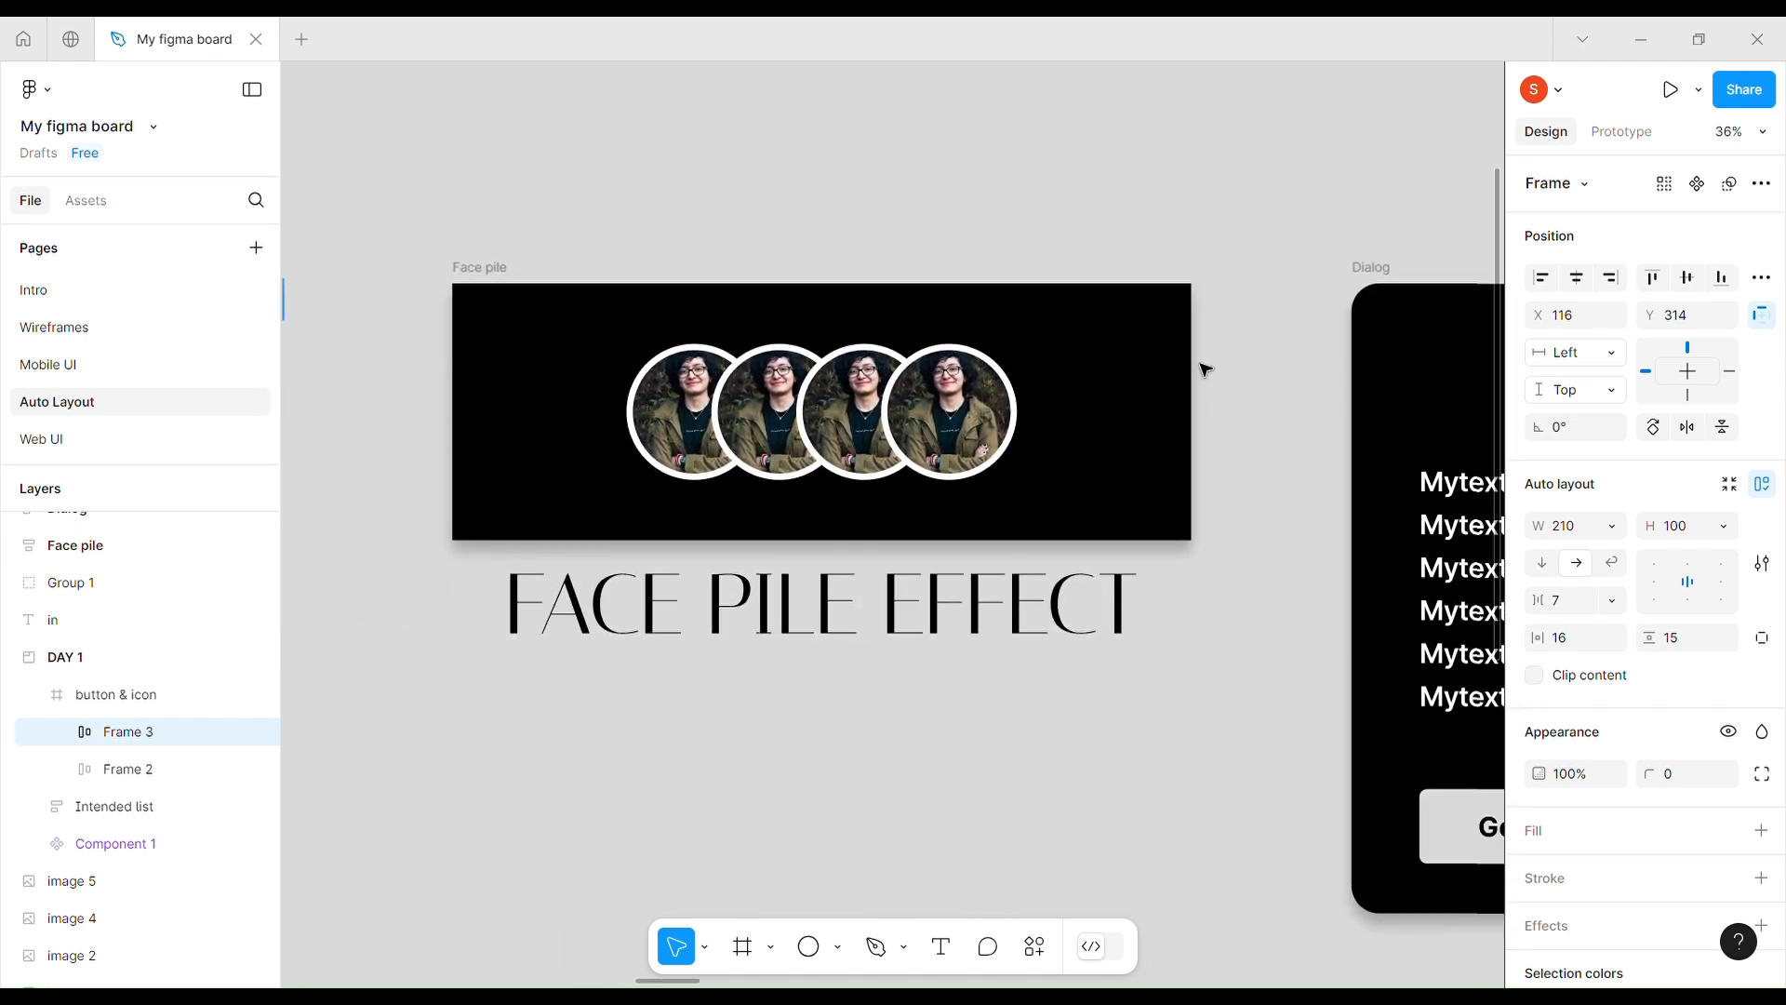
pyautogui.hscroll(3, 1200, 373)
pyautogui.scroll(-2, 1198, 375)
pyautogui.hscroll(9, 1198, 373)
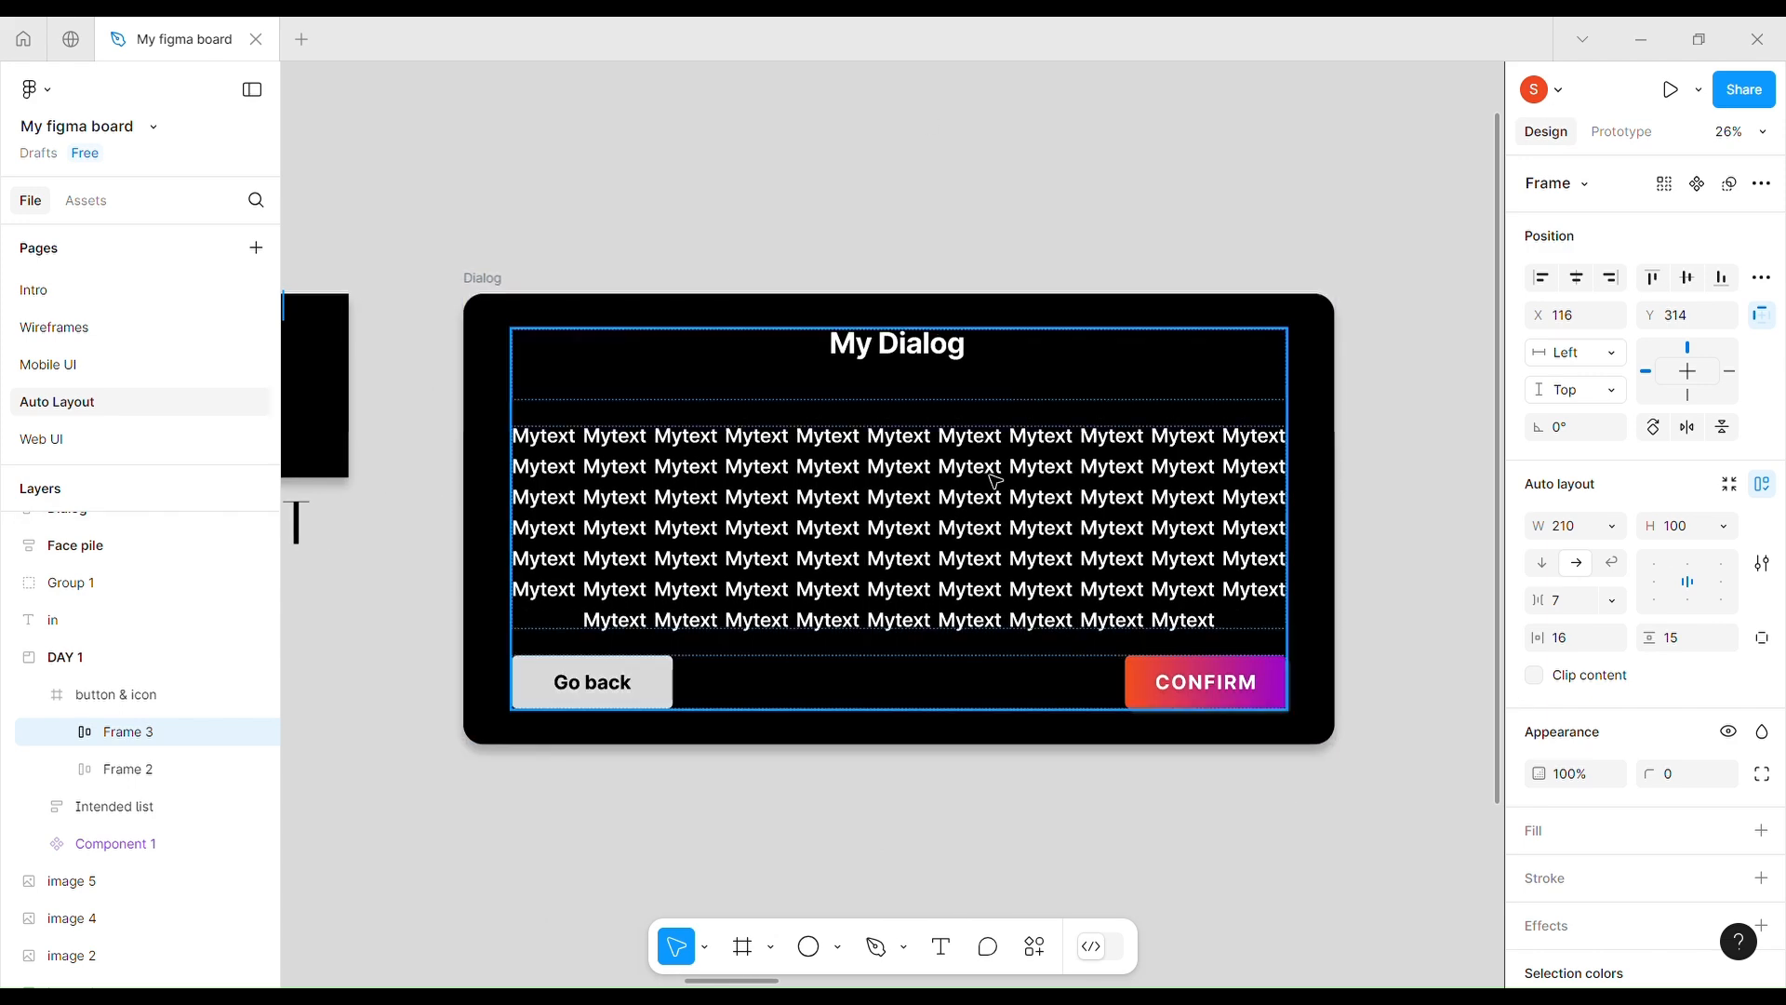
pyautogui.scroll(-6, 995, 480)
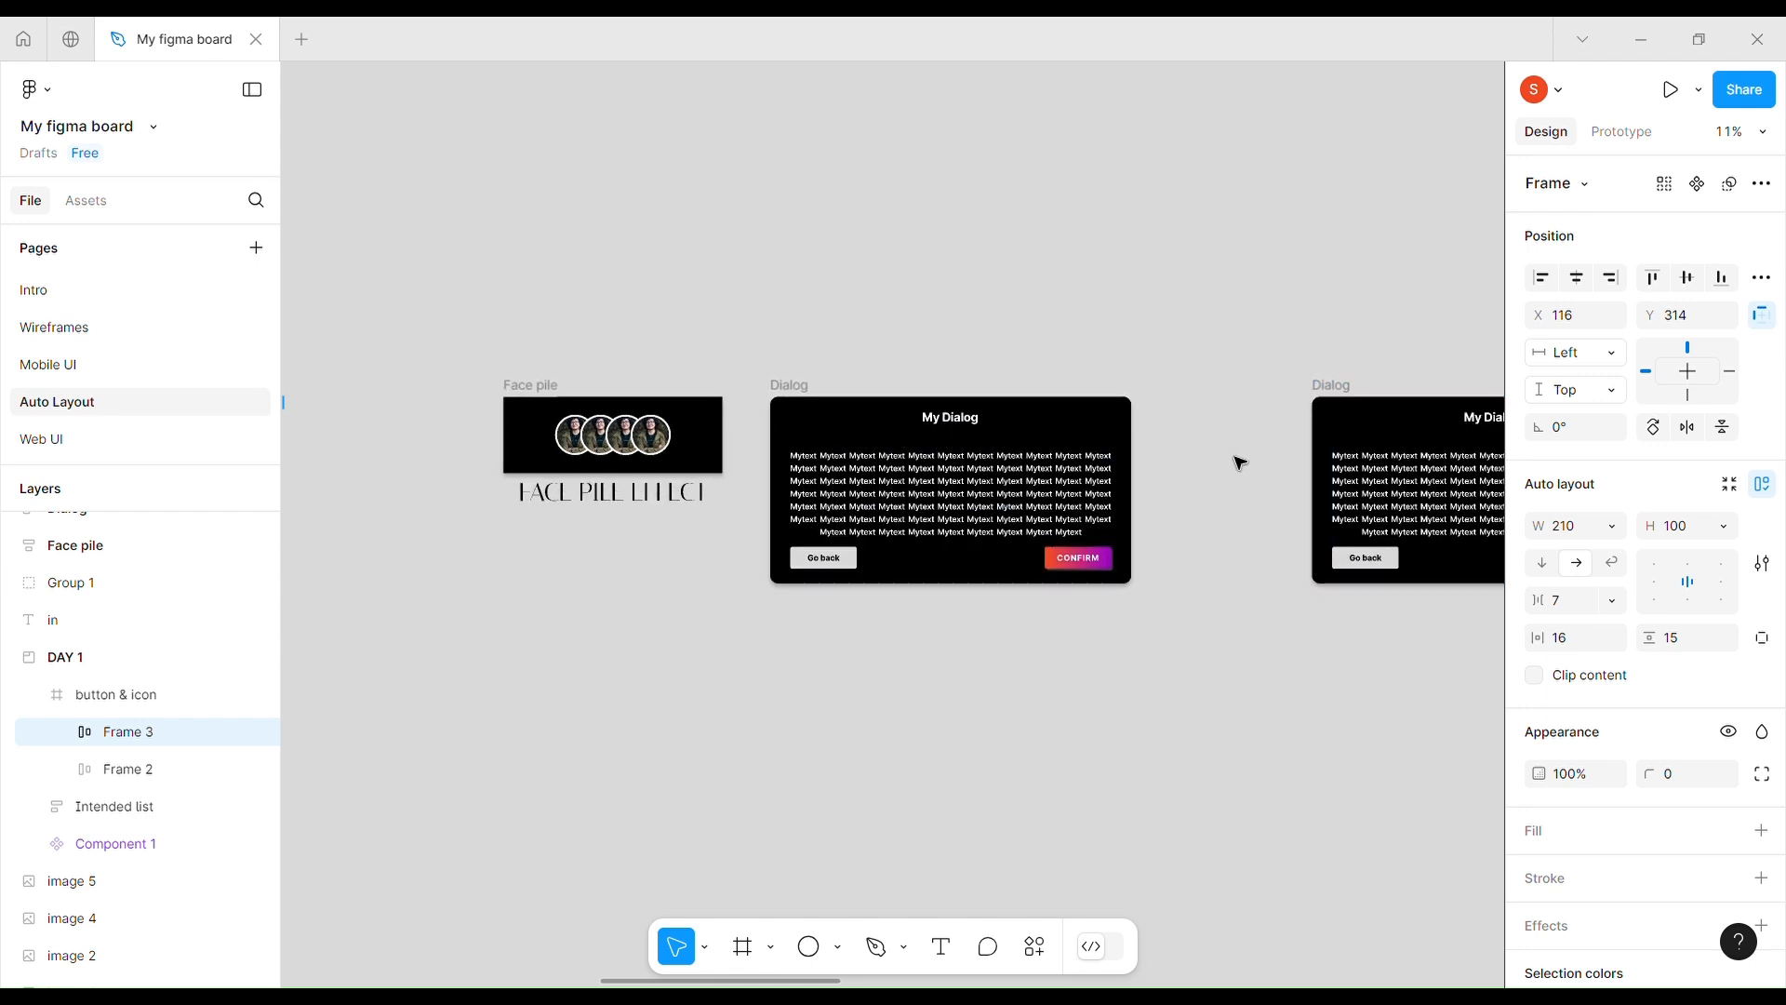
pyautogui.hscroll(6, 1240, 463)
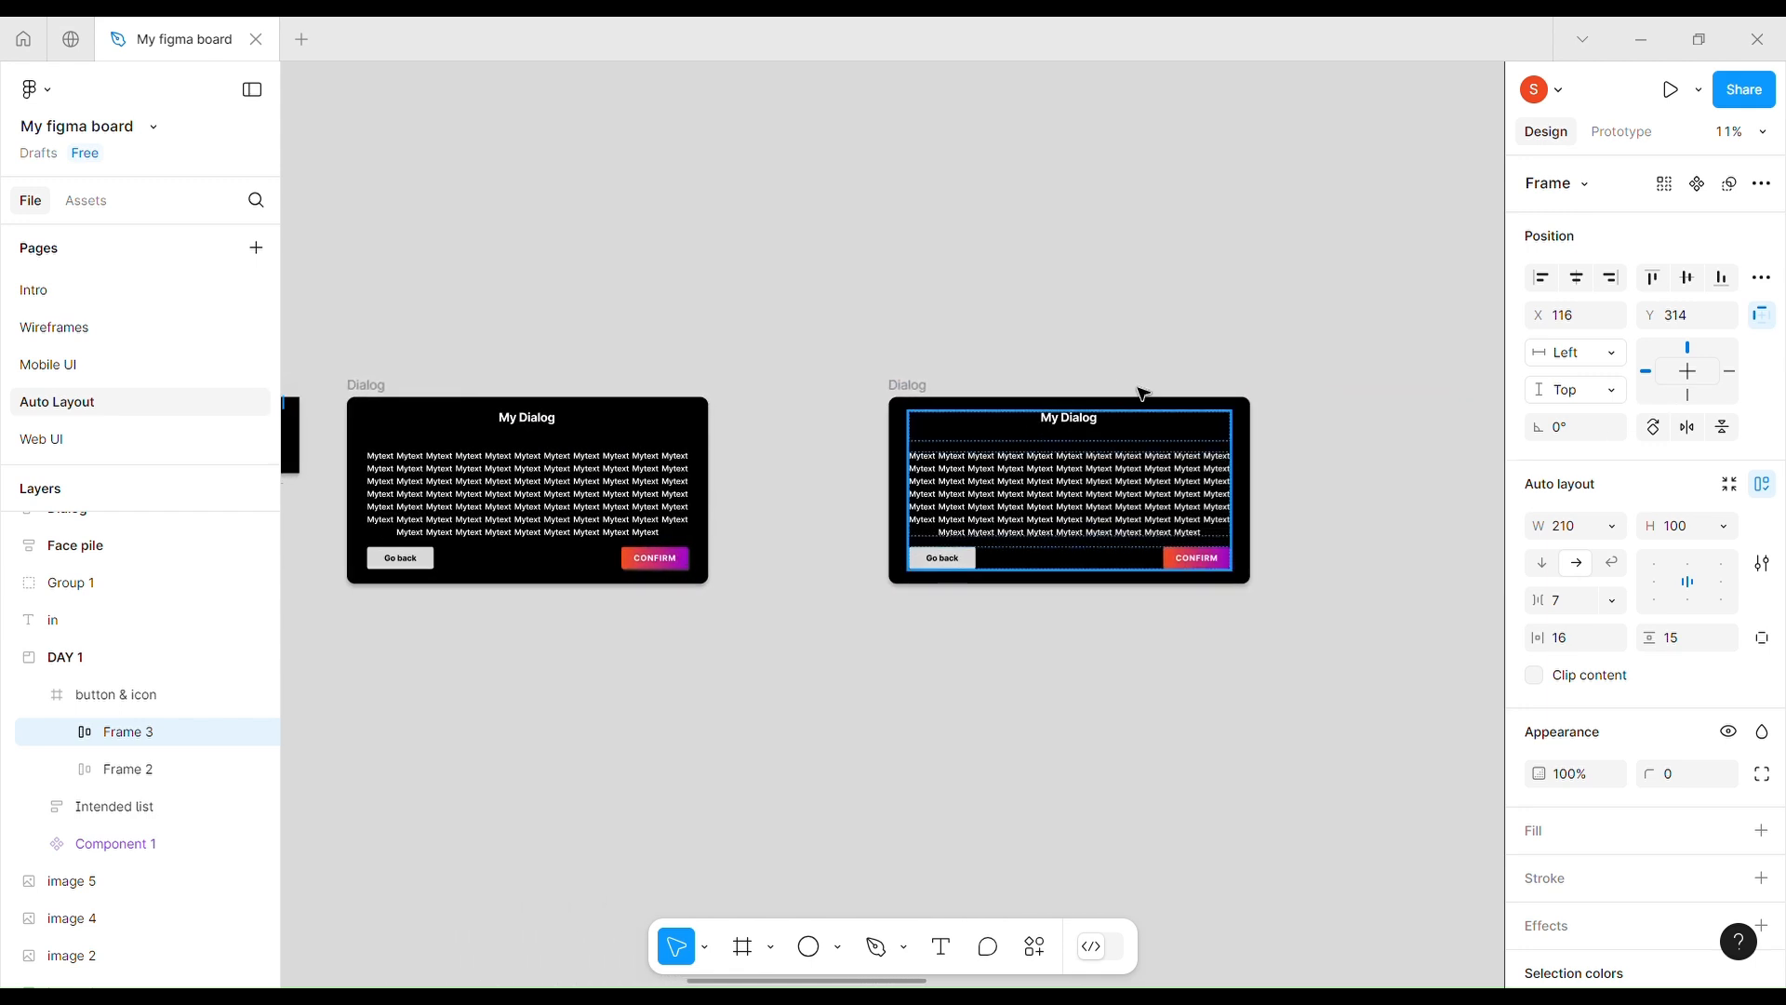
pyautogui.hscroll(15, 1143, 393)
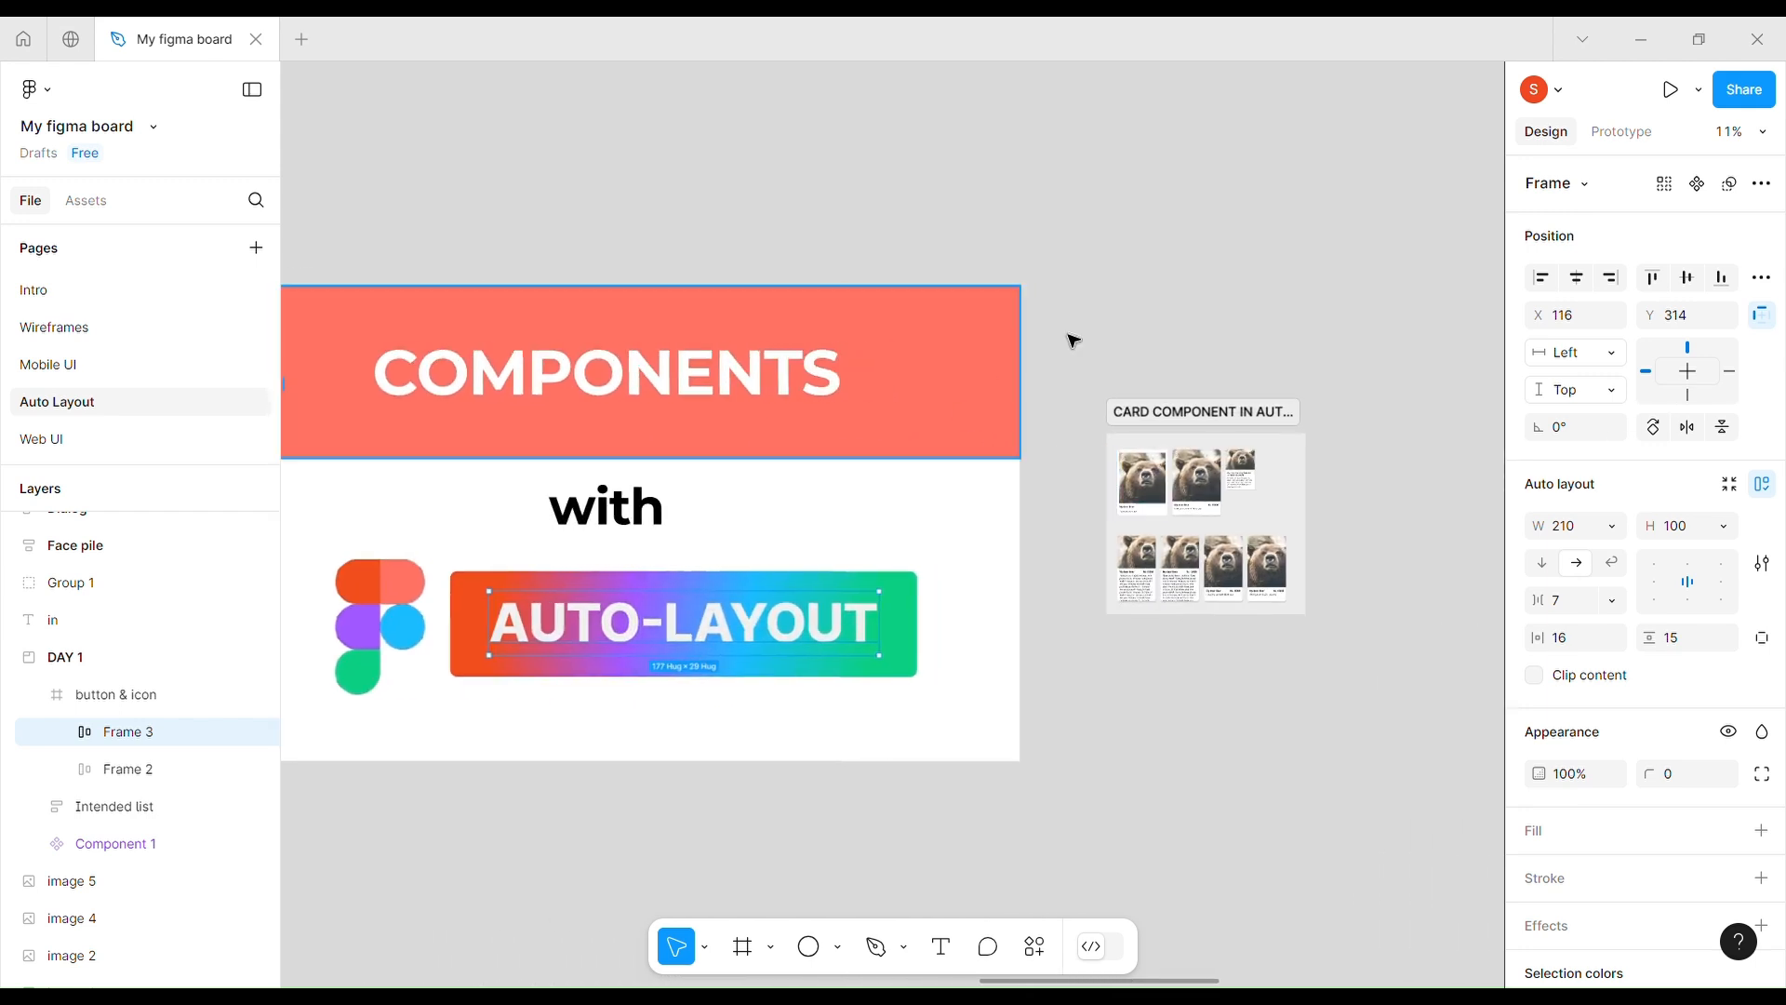
# - Examine the cards in the CARD COMPONENT IN AUTO LAYOUT section and inspect the Card row frame's layout settings
pyautogui.scroll(5, 1308, 463)
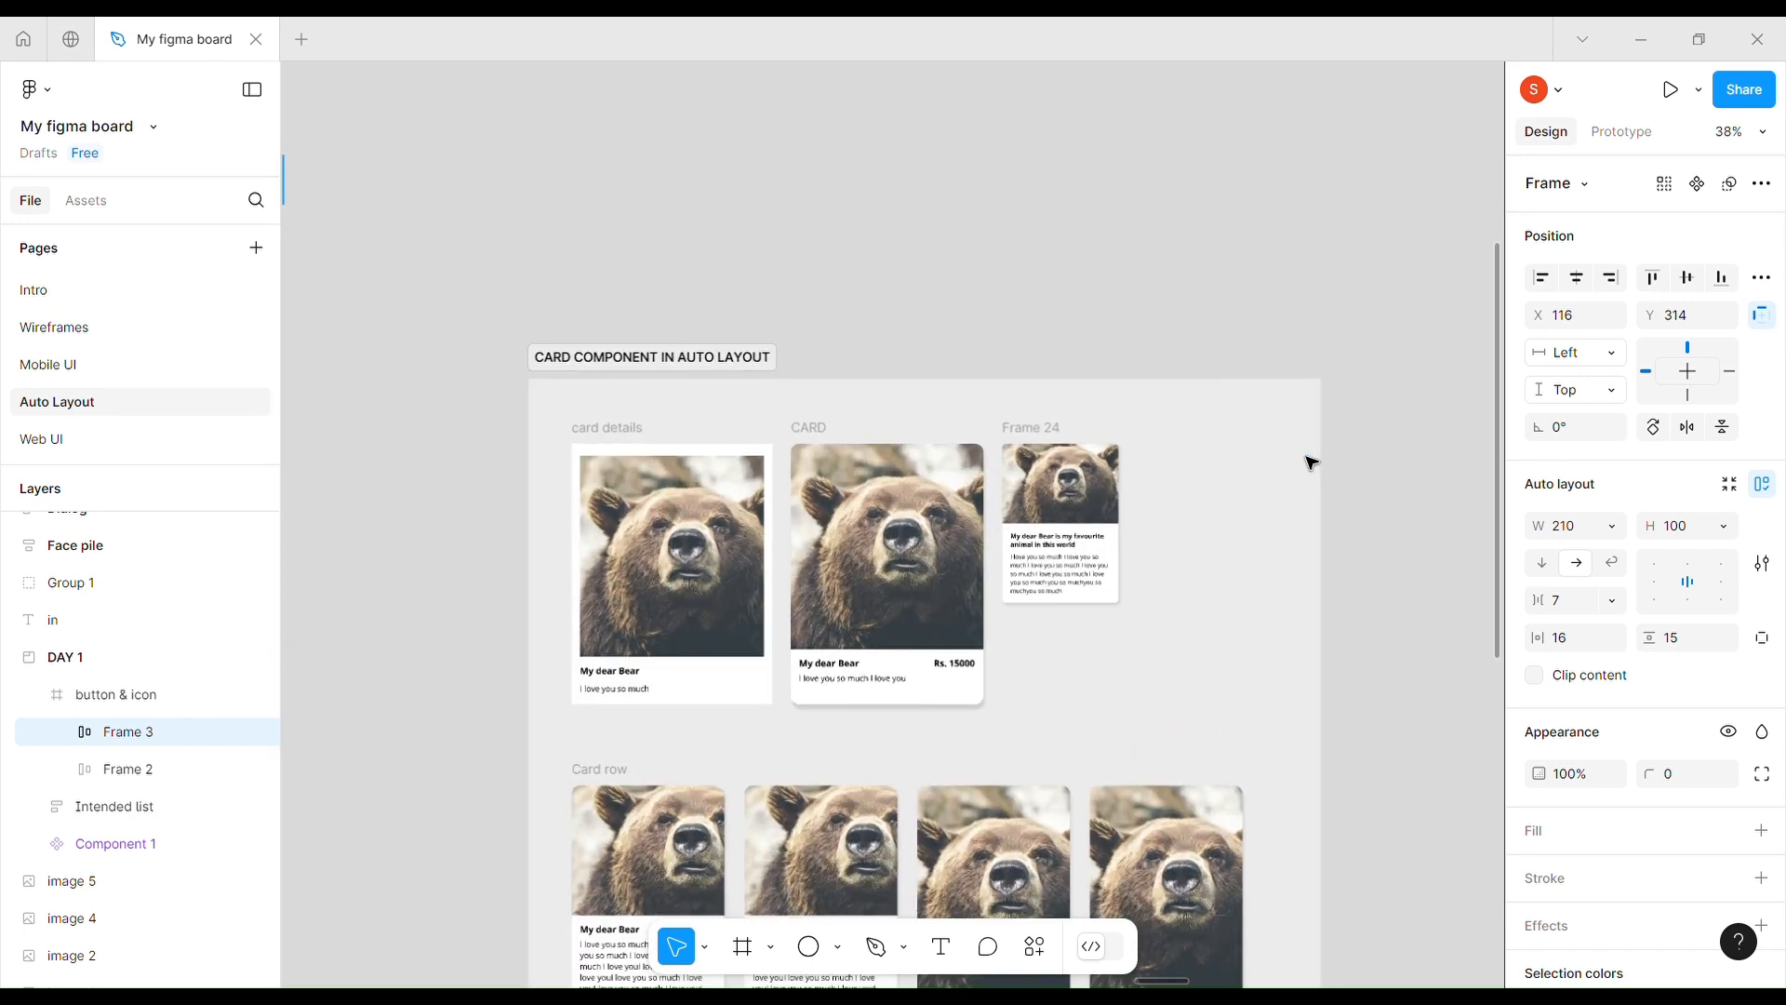
pyautogui.hscroll(2, 1312, 462)
pyautogui.scroll(-3, 1069, 478)
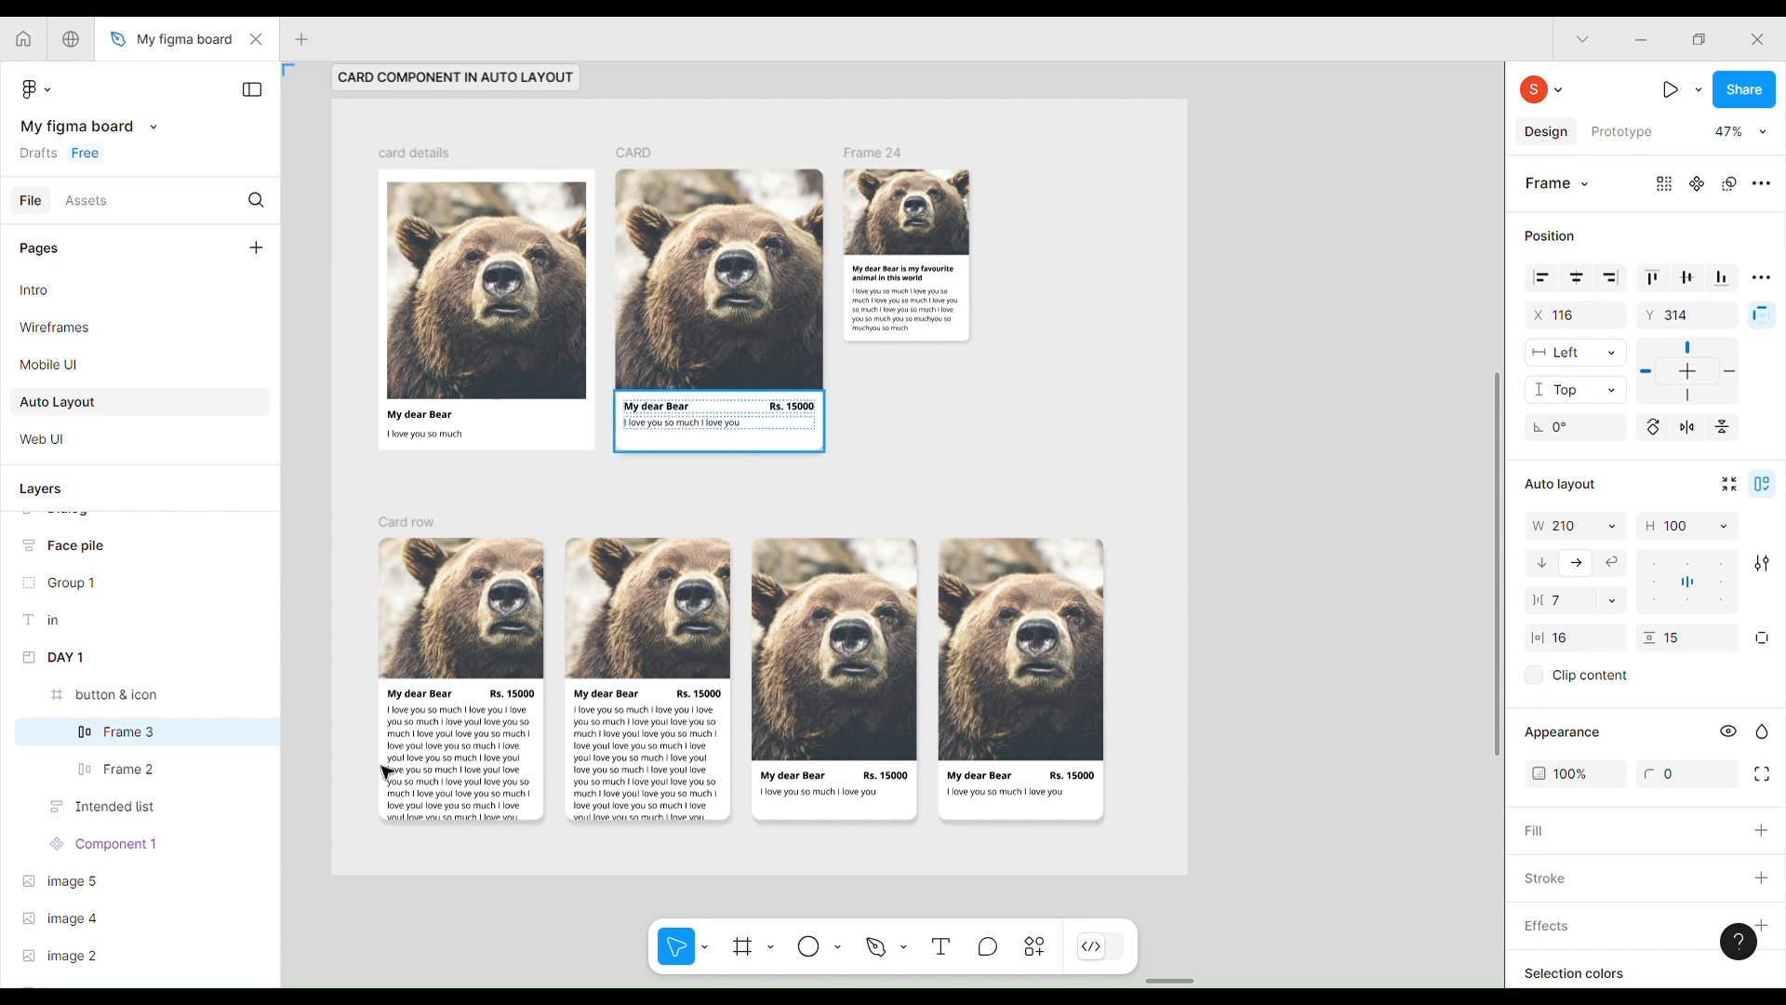
pyautogui.click(409, 533)
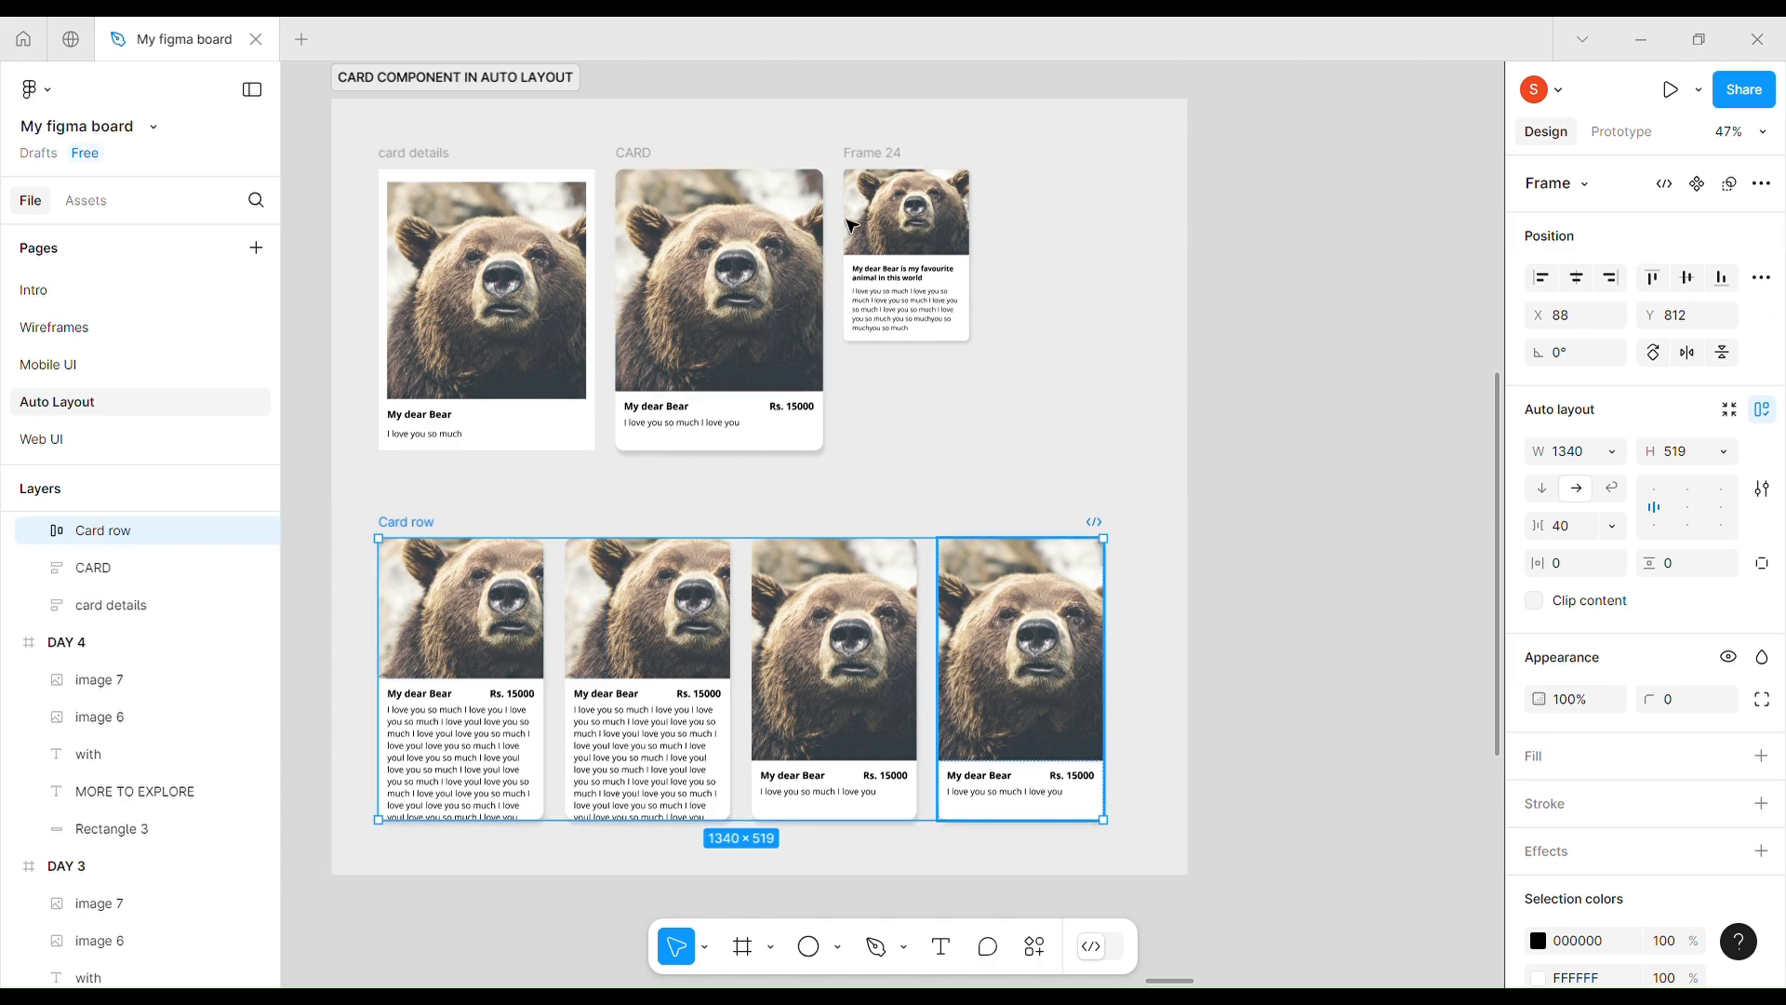
pyautogui.scroll(-2, 1046, 243)
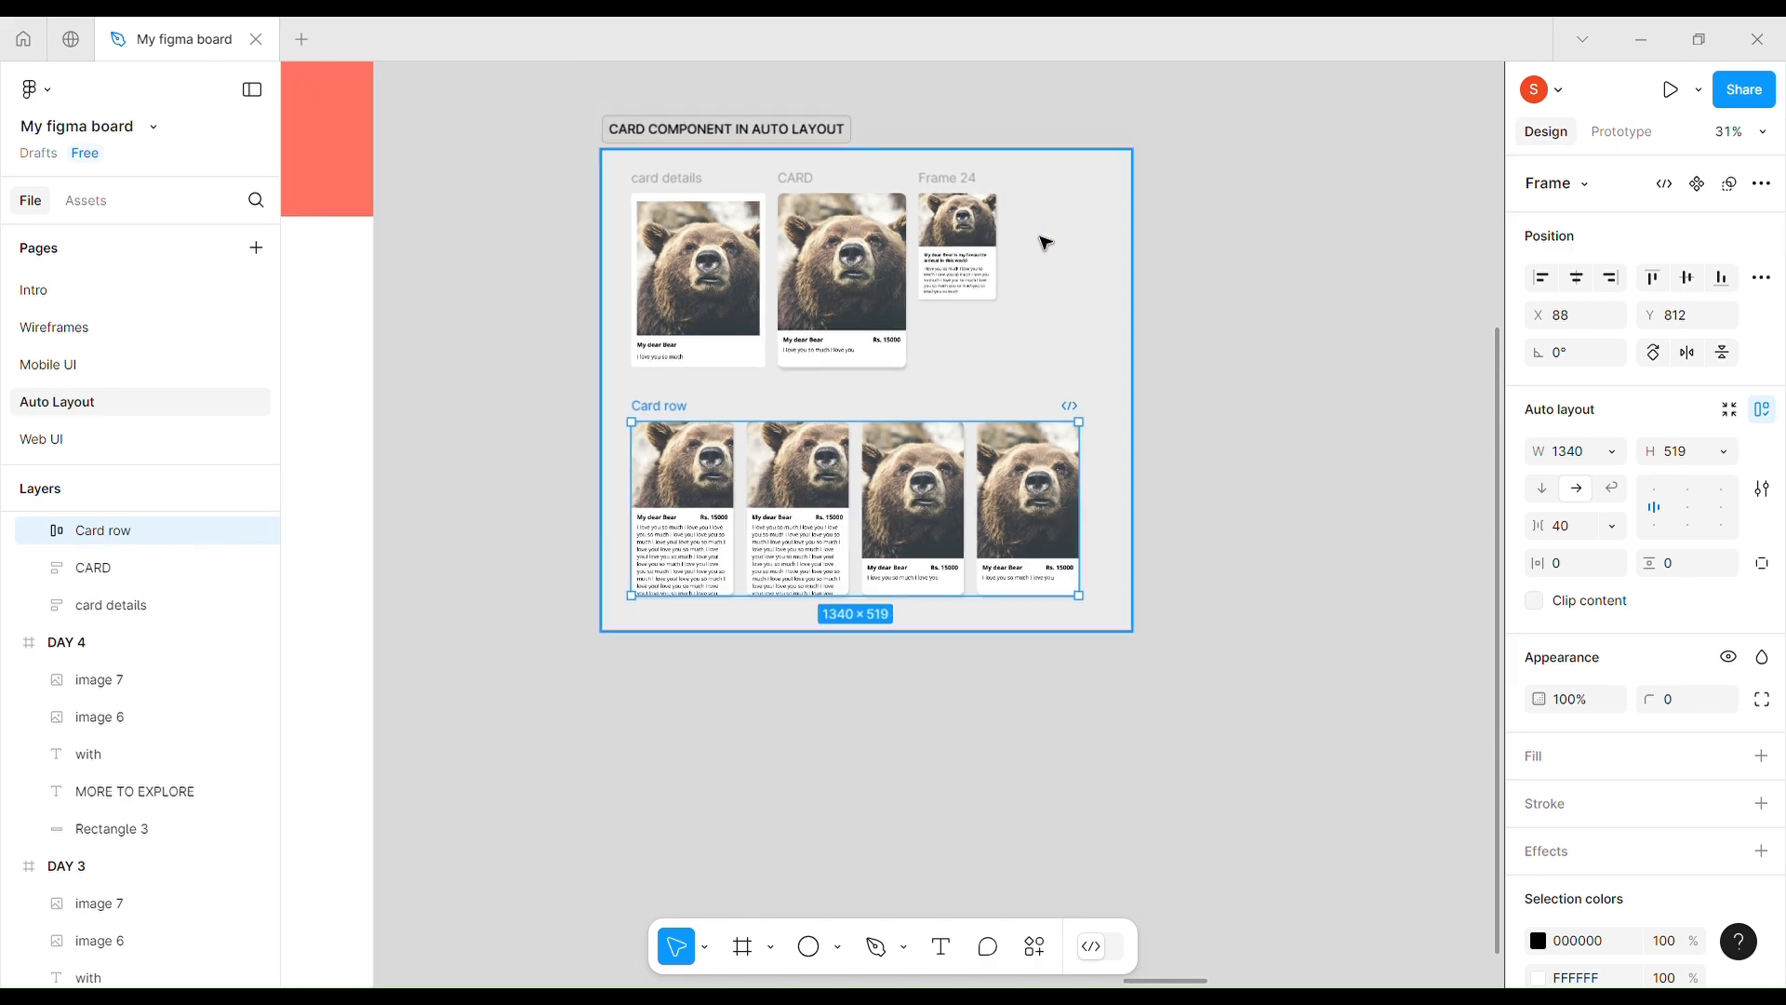
# - Look over the DAY 3 and DAY 4 banners and find the loose perfume card elements beyond them
pyautogui.scroll(-1, 1045, 242)
pyautogui.hscroll(5, 1045, 243)
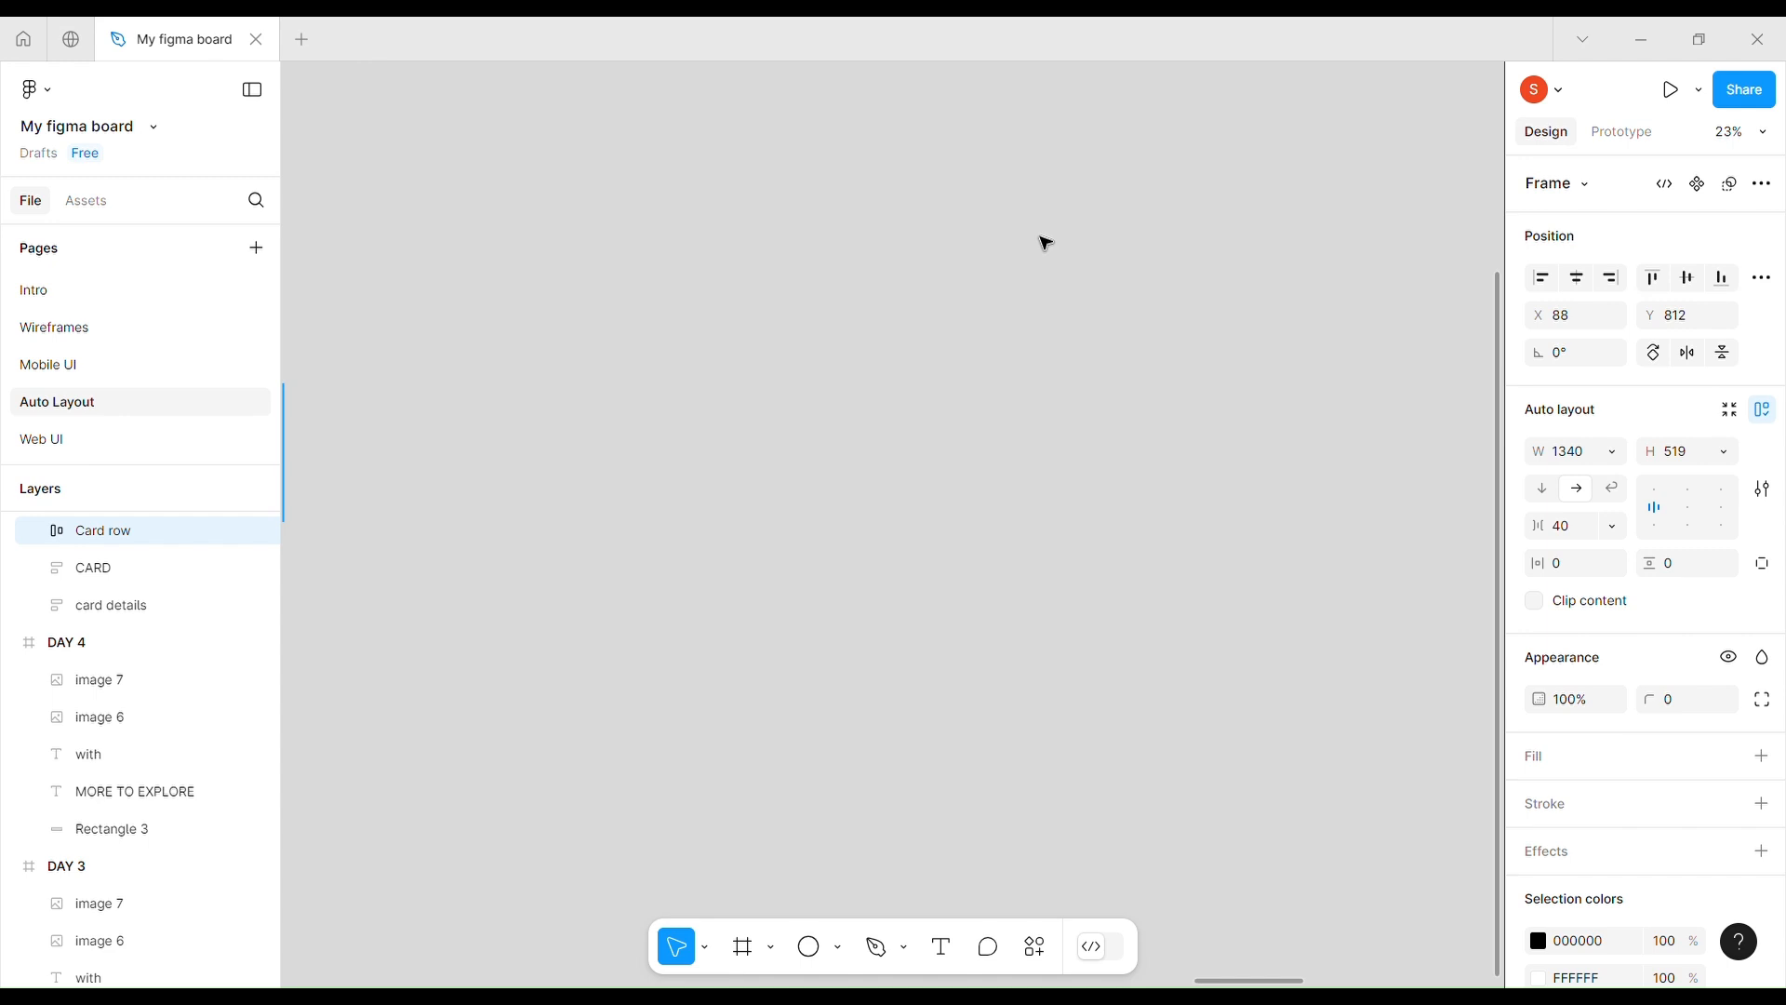
pyautogui.scroll(-3, 1045, 243)
pyautogui.hscroll(6, 1046, 243)
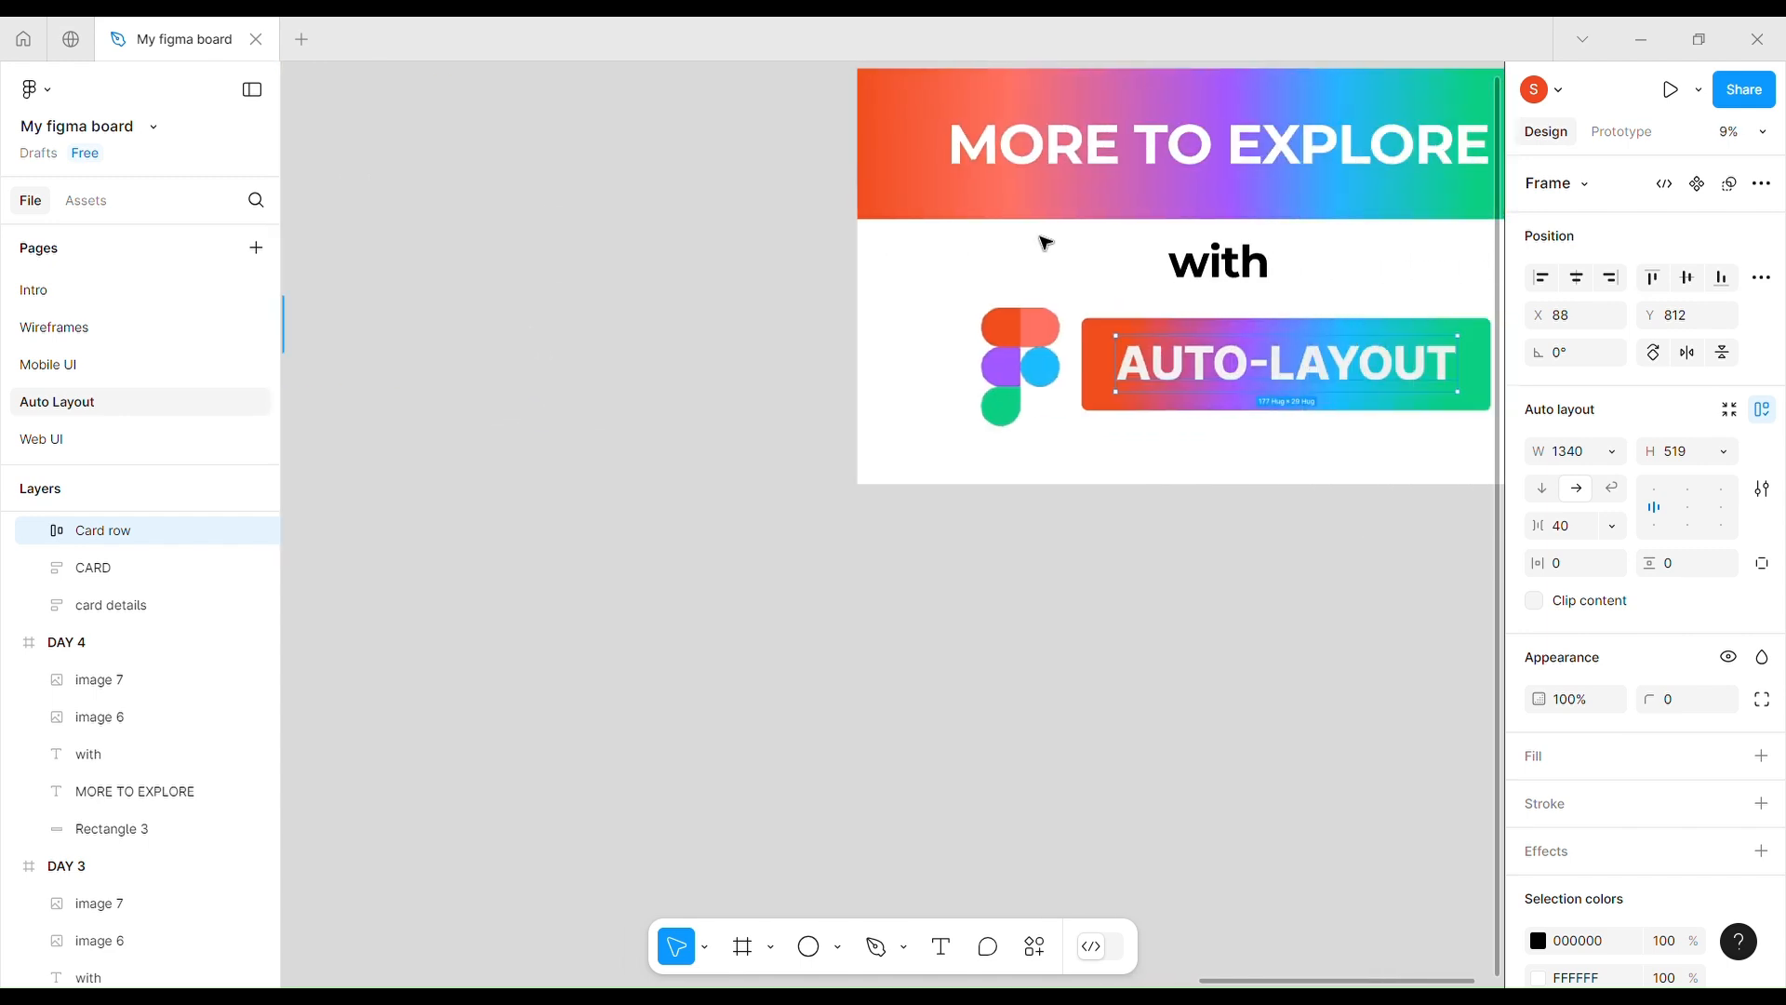
pyautogui.hscroll(-8, 1045, 243)
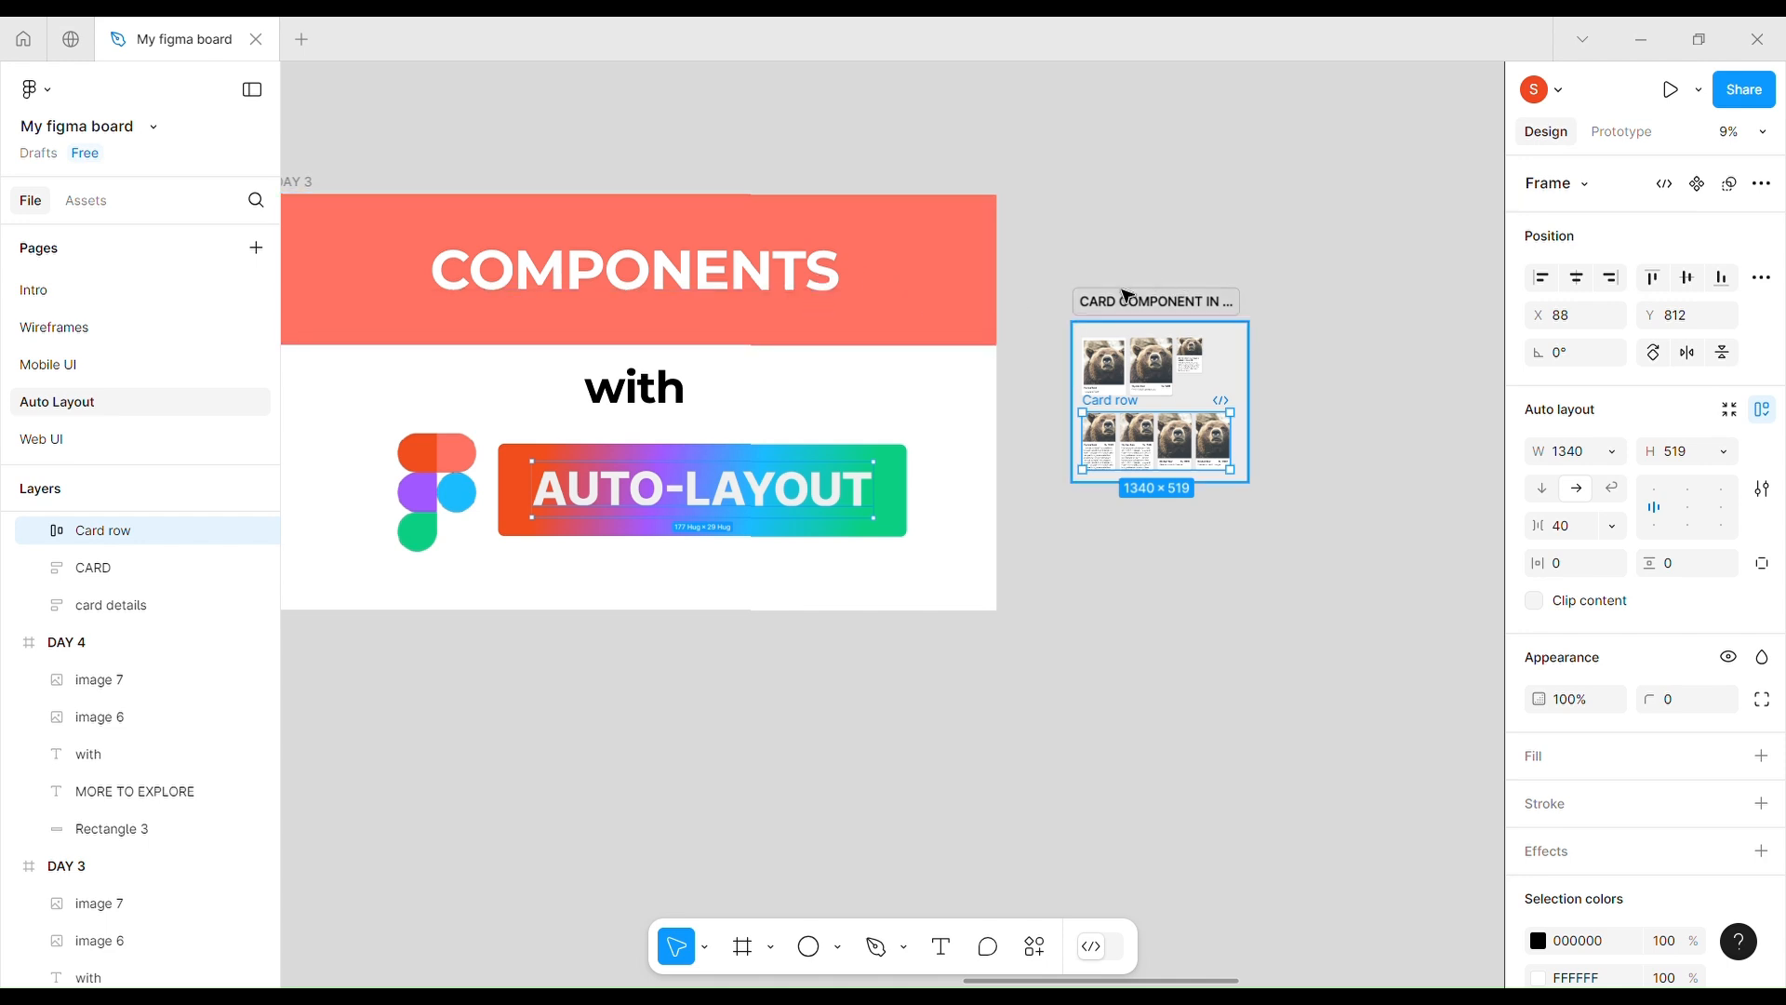
pyautogui.hscroll(10, 1272, 409)
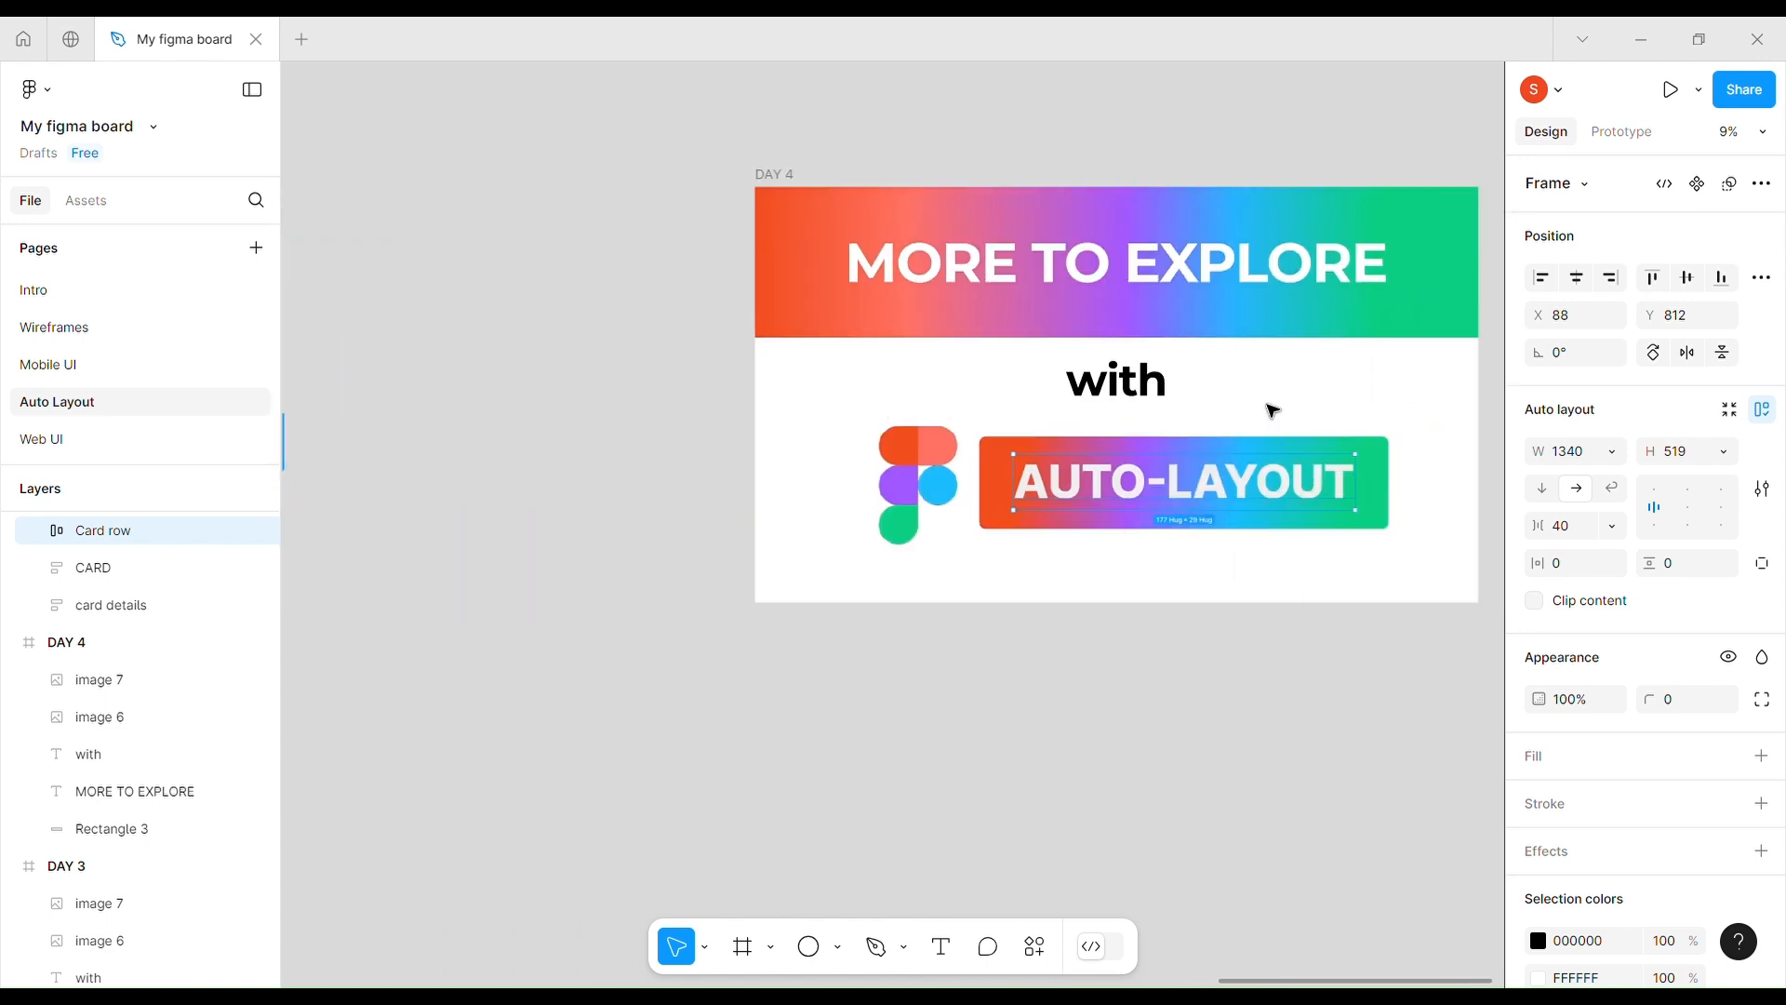
pyautogui.hscroll(-2, 1046, 405)
pyautogui.scroll(-3, 1048, 407)
pyautogui.hscroll(5, 1048, 407)
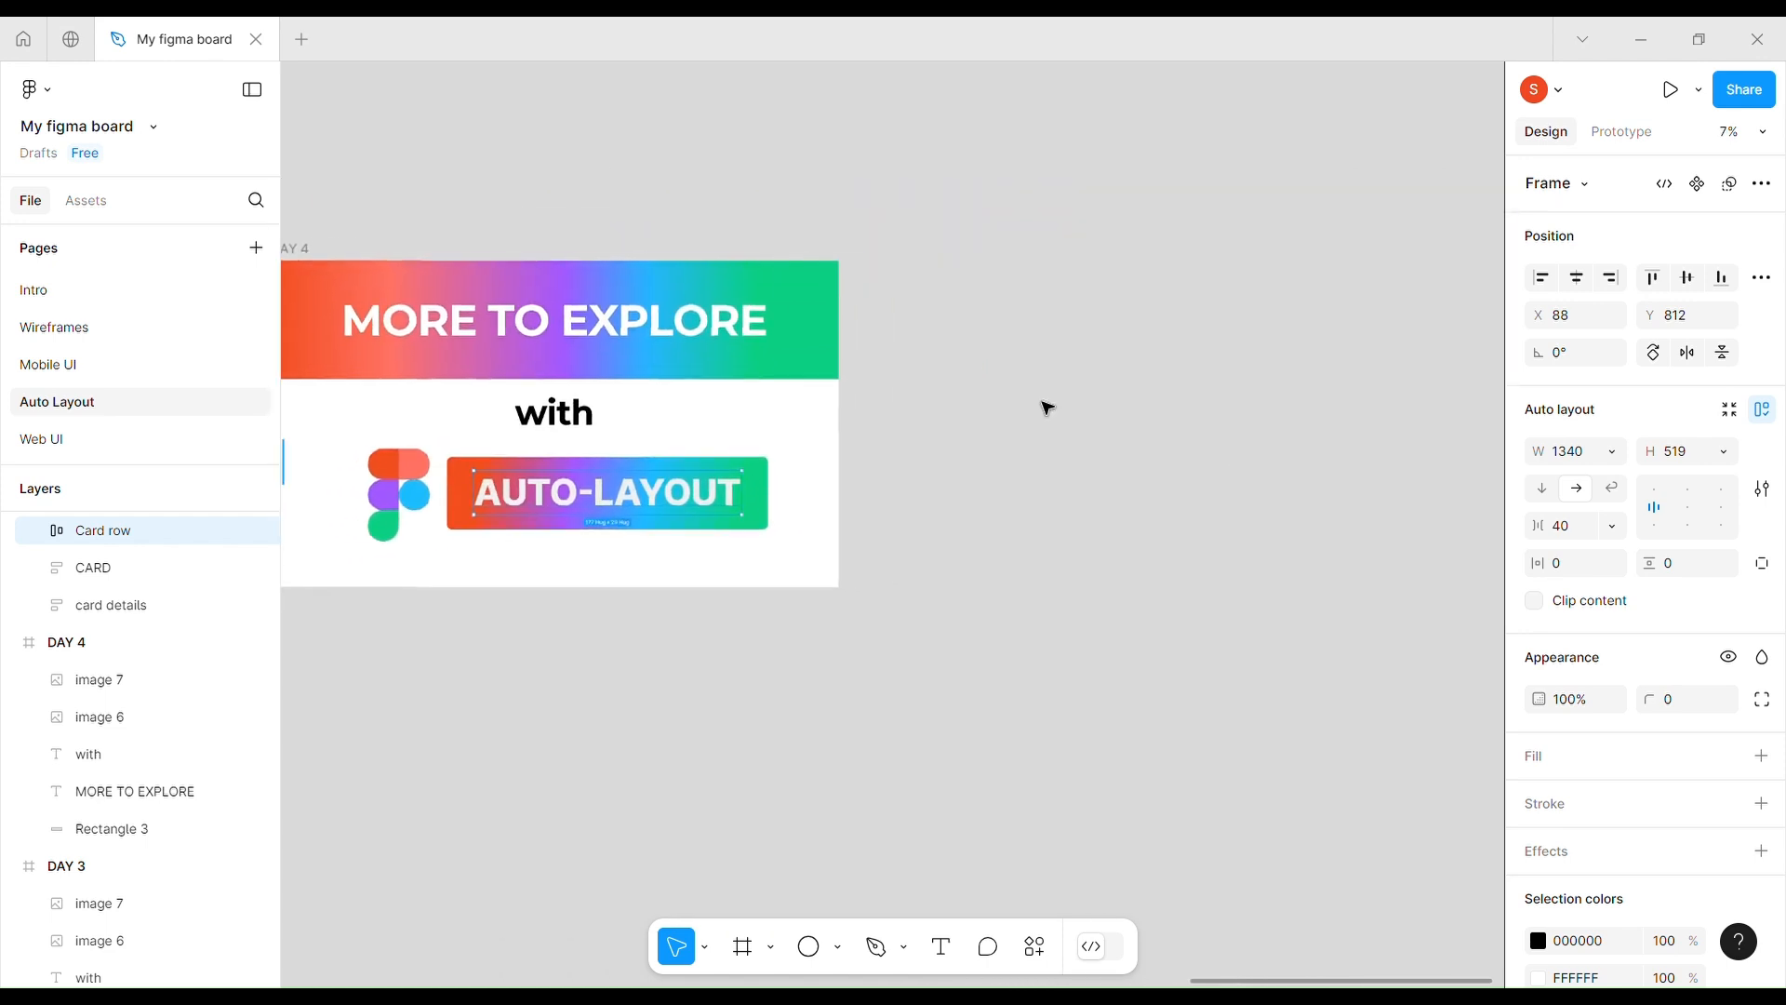
pyautogui.scroll(3, 912, 363)
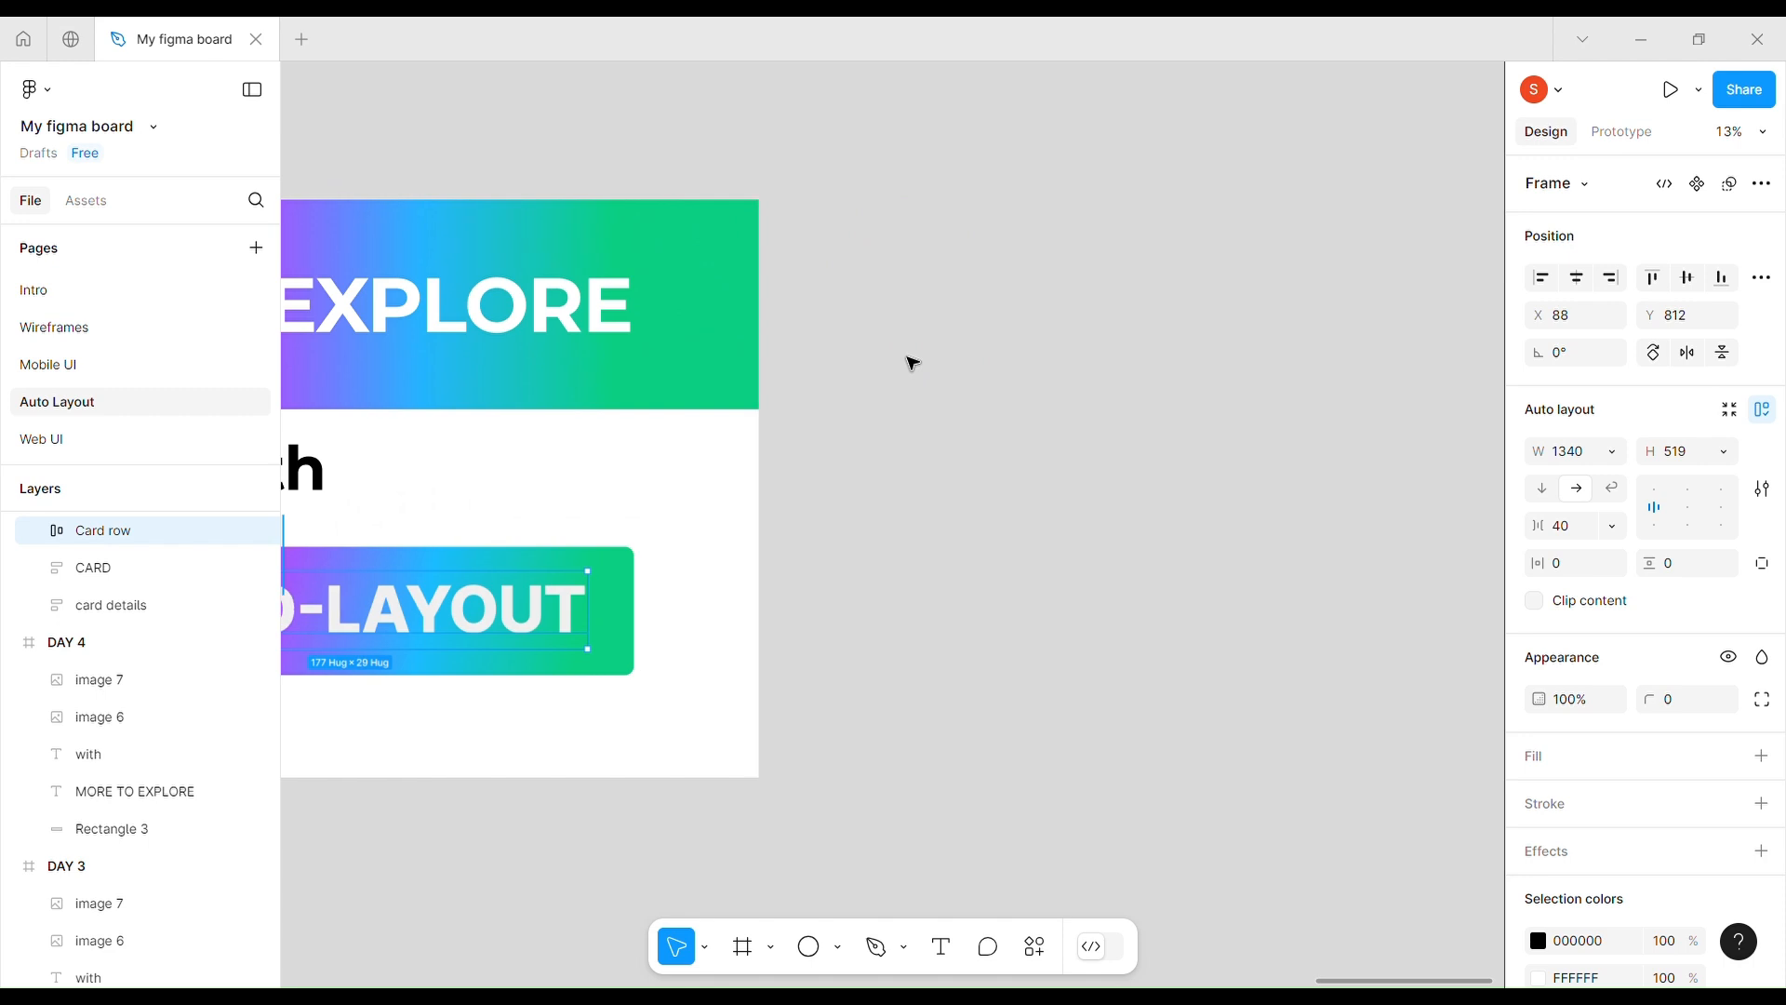
pyautogui.hscroll(5, 911, 363)
pyautogui.hscroll(1, 911, 363)
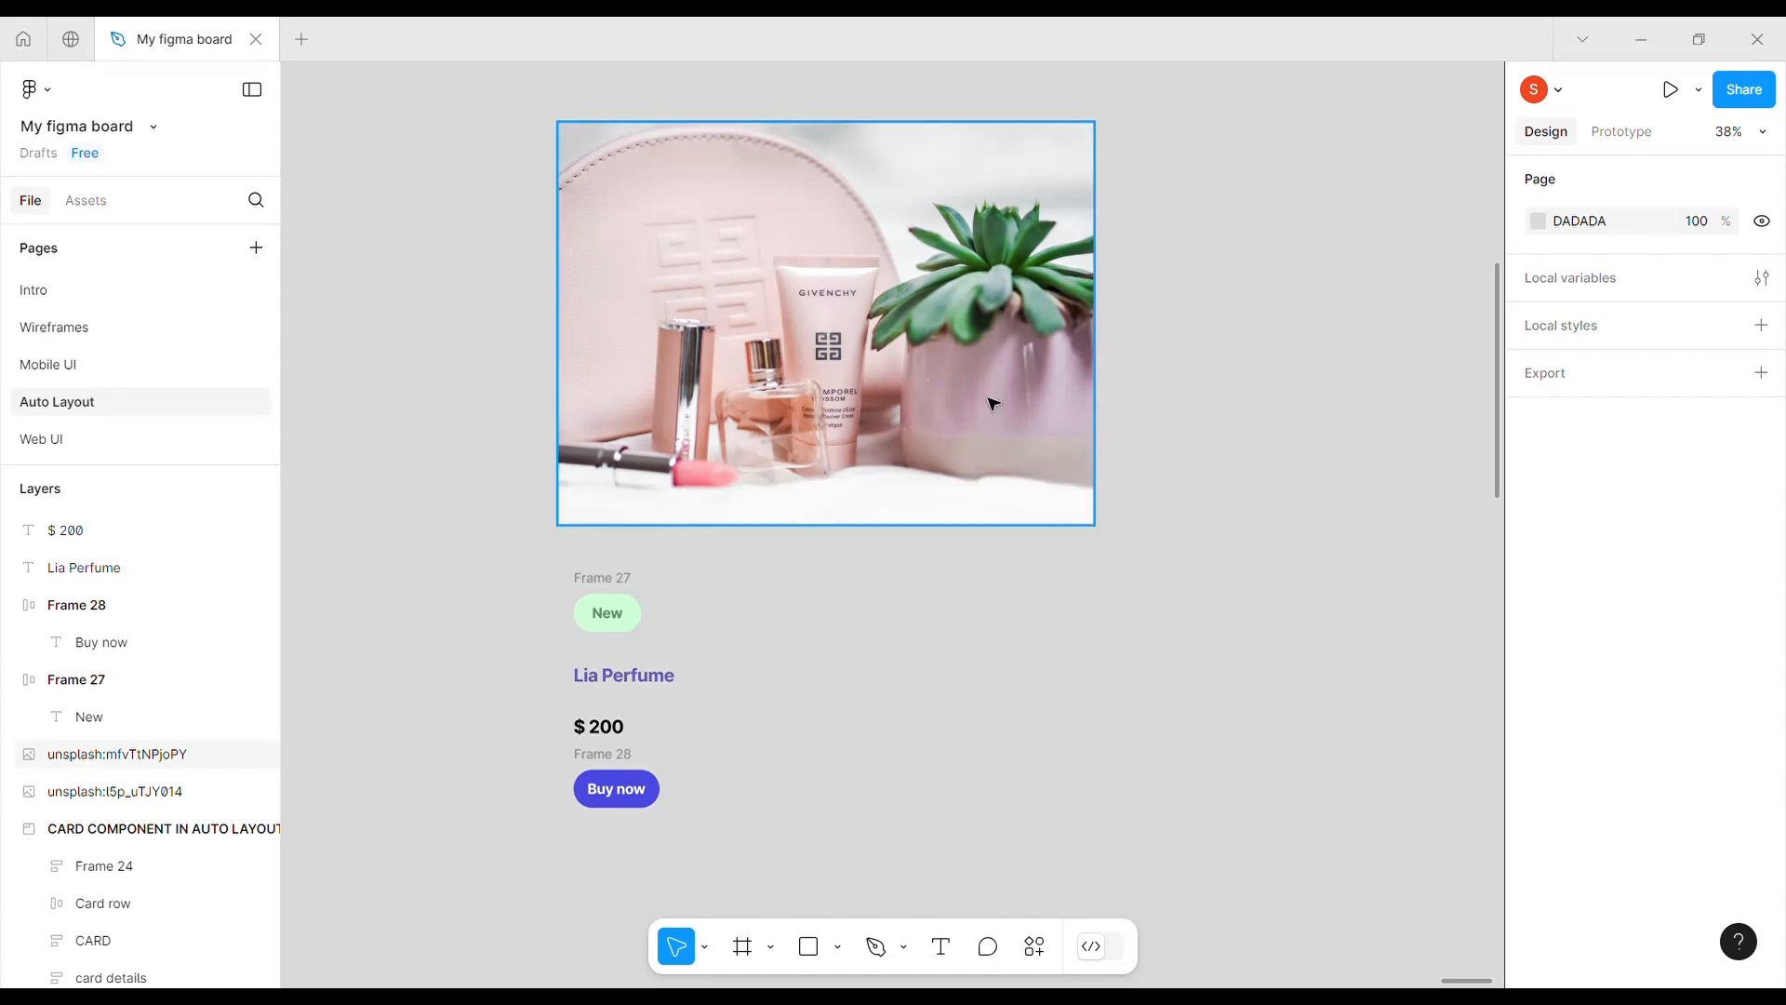
# - Scale the perfume product image down to about 868 × 651 and move it above the New tag, aligned with its left edge
pyautogui.click(1023, 409)
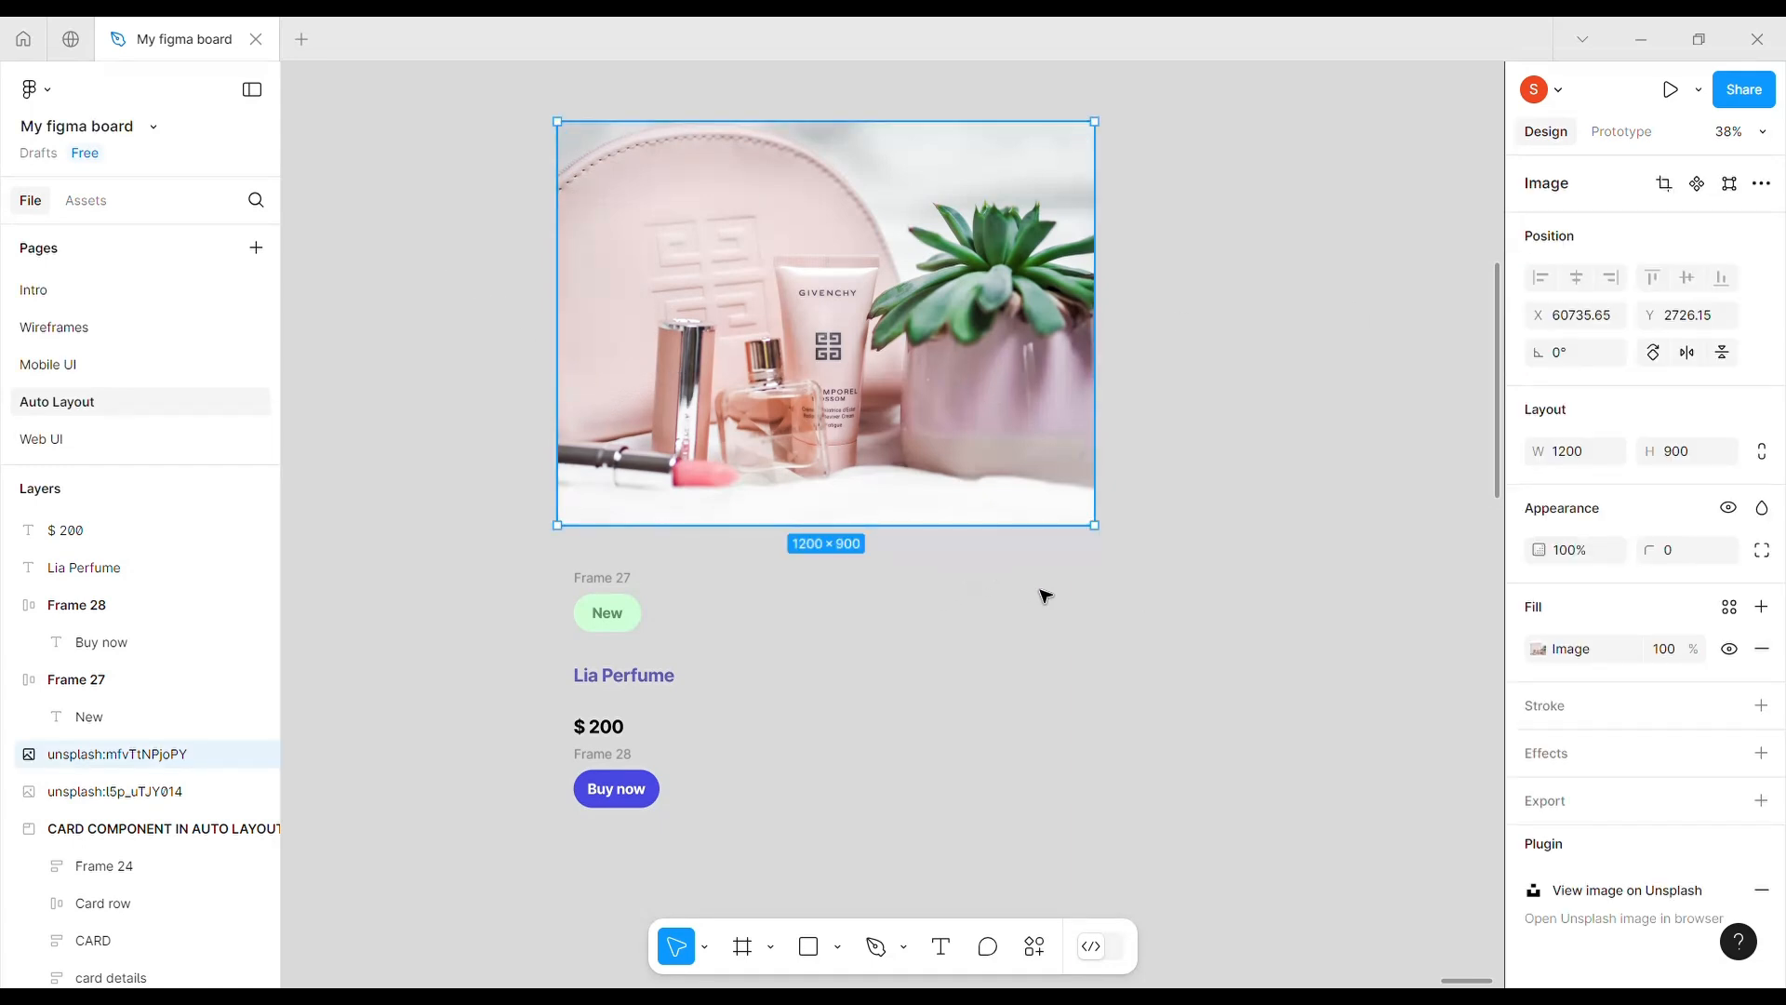
pyautogui.moveTo(1097, 537); pyautogui.dragTo(965, 416)
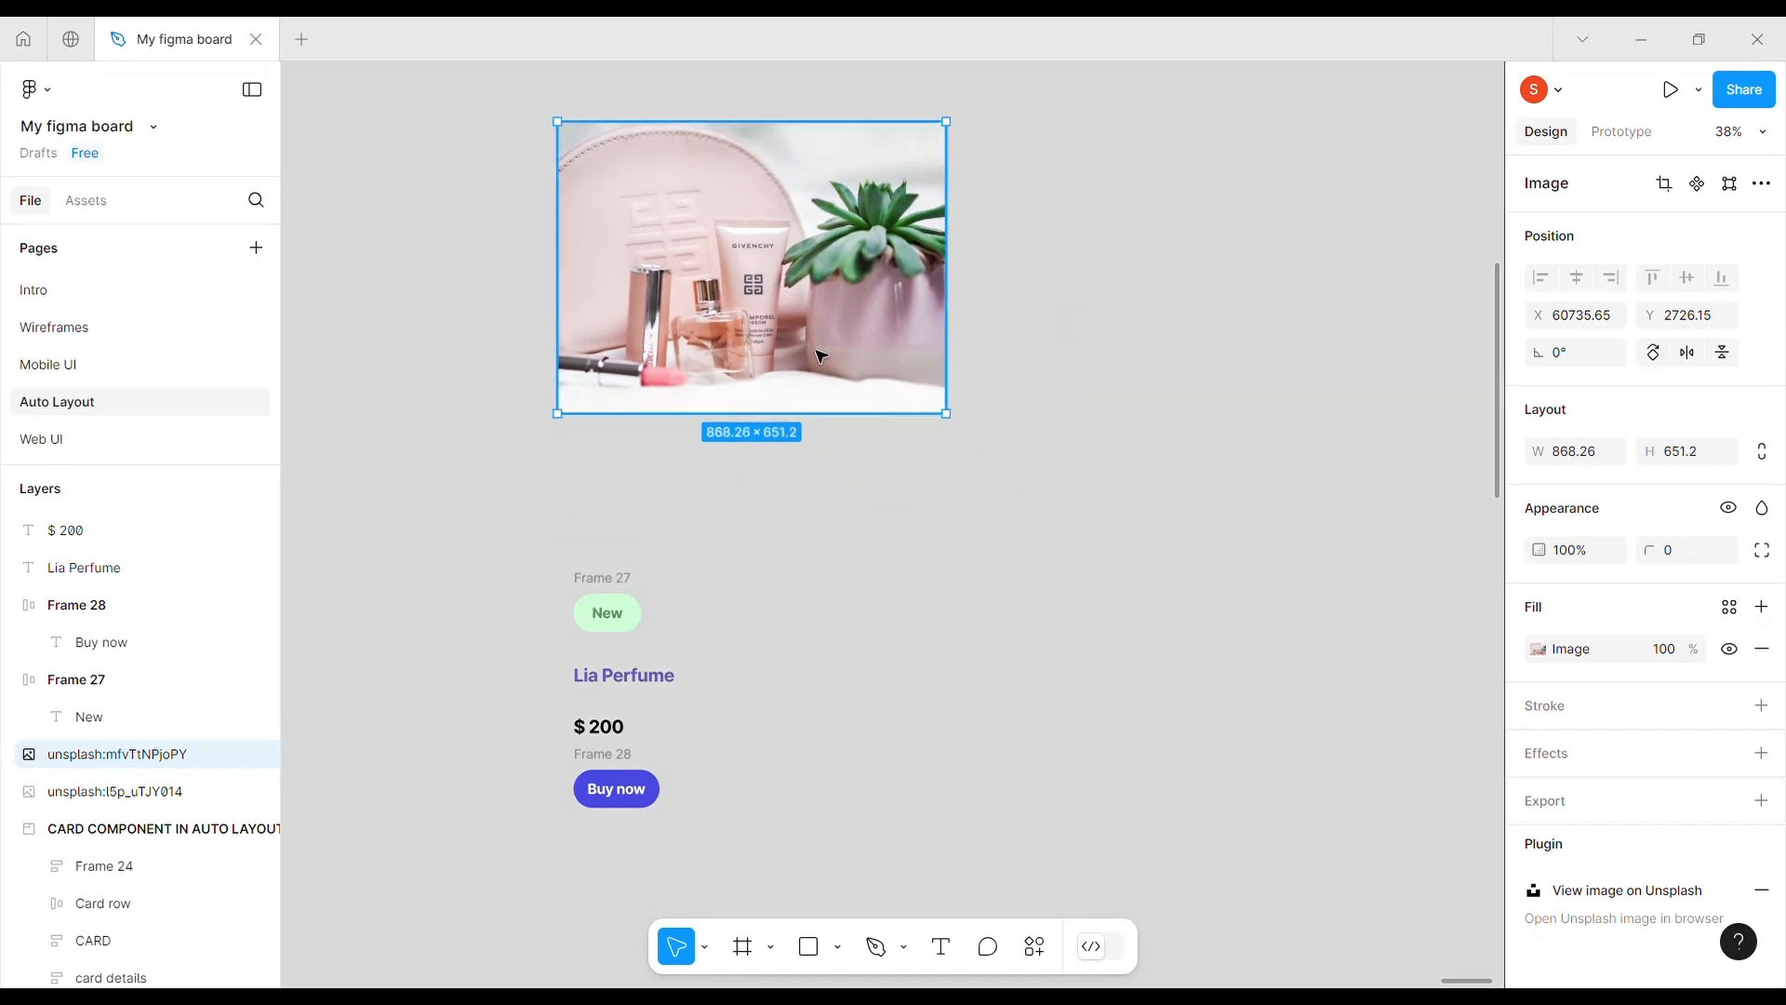
pyautogui.moveTo(774, 279); pyautogui.dragTo(795, 375)
pyautogui.click(801, 642)
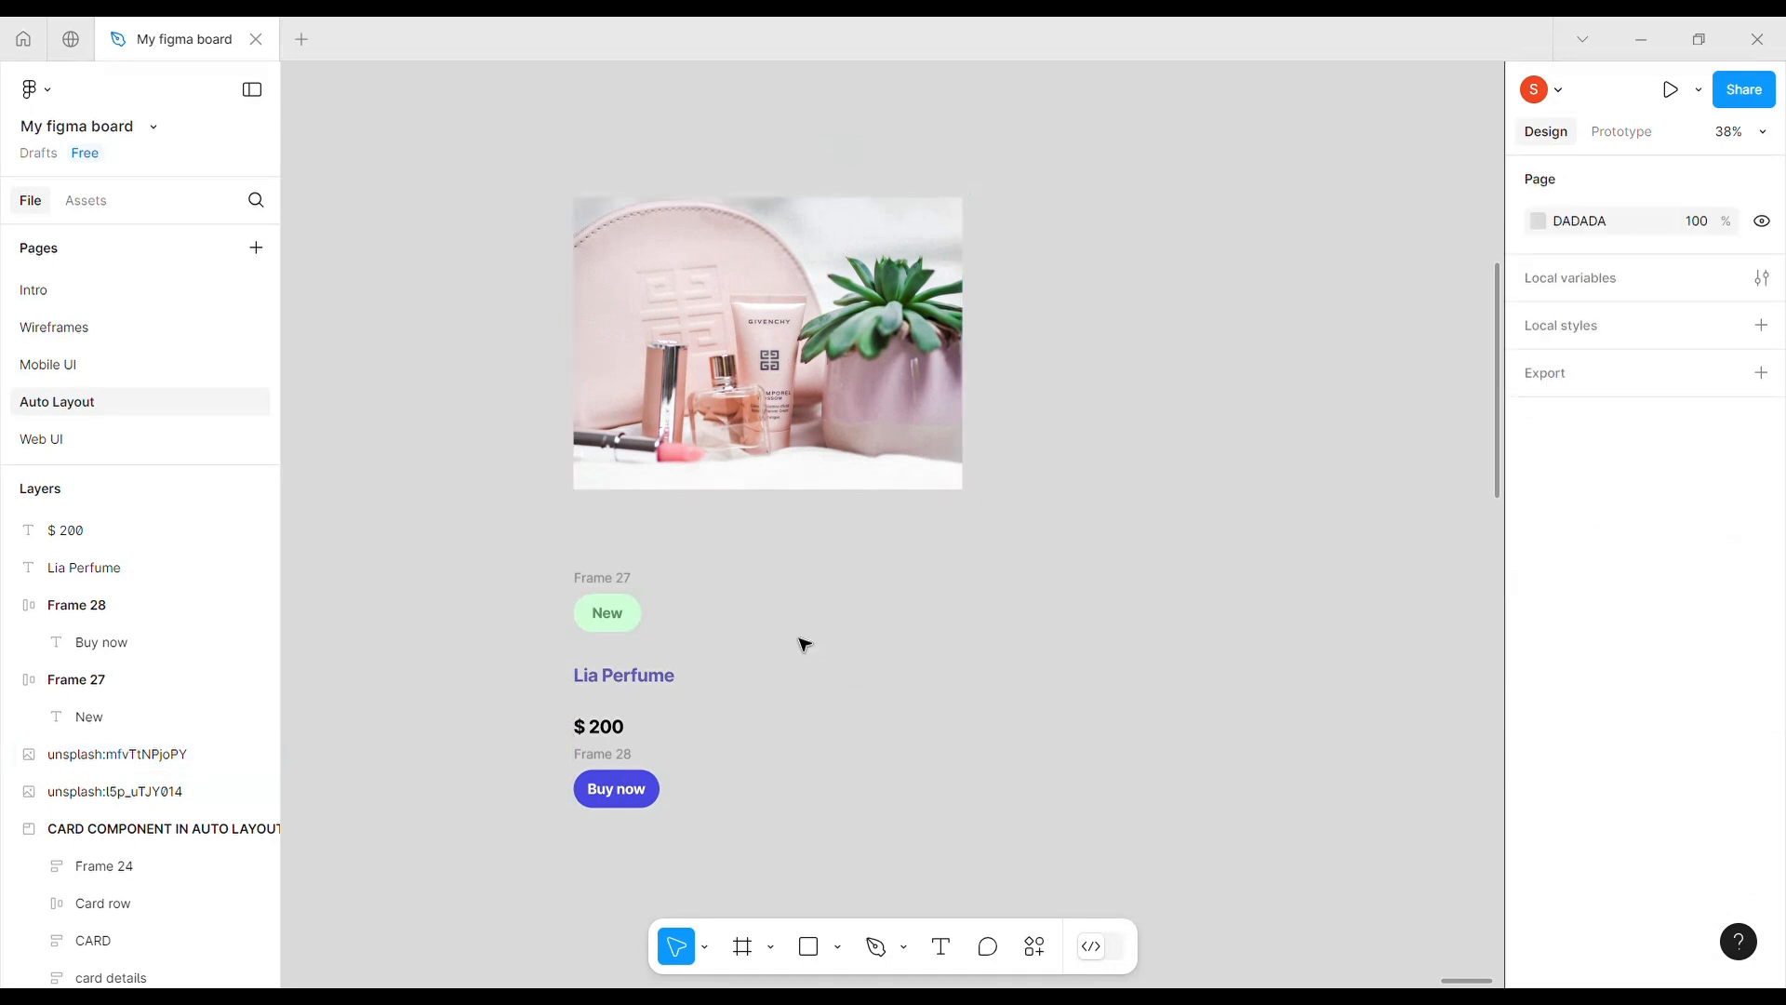
# - Add auto layout around the New tag, the Lia Perfume title, the $ 200 price and the Buy now button together
pyautogui.scroll(-1, 800, 642)
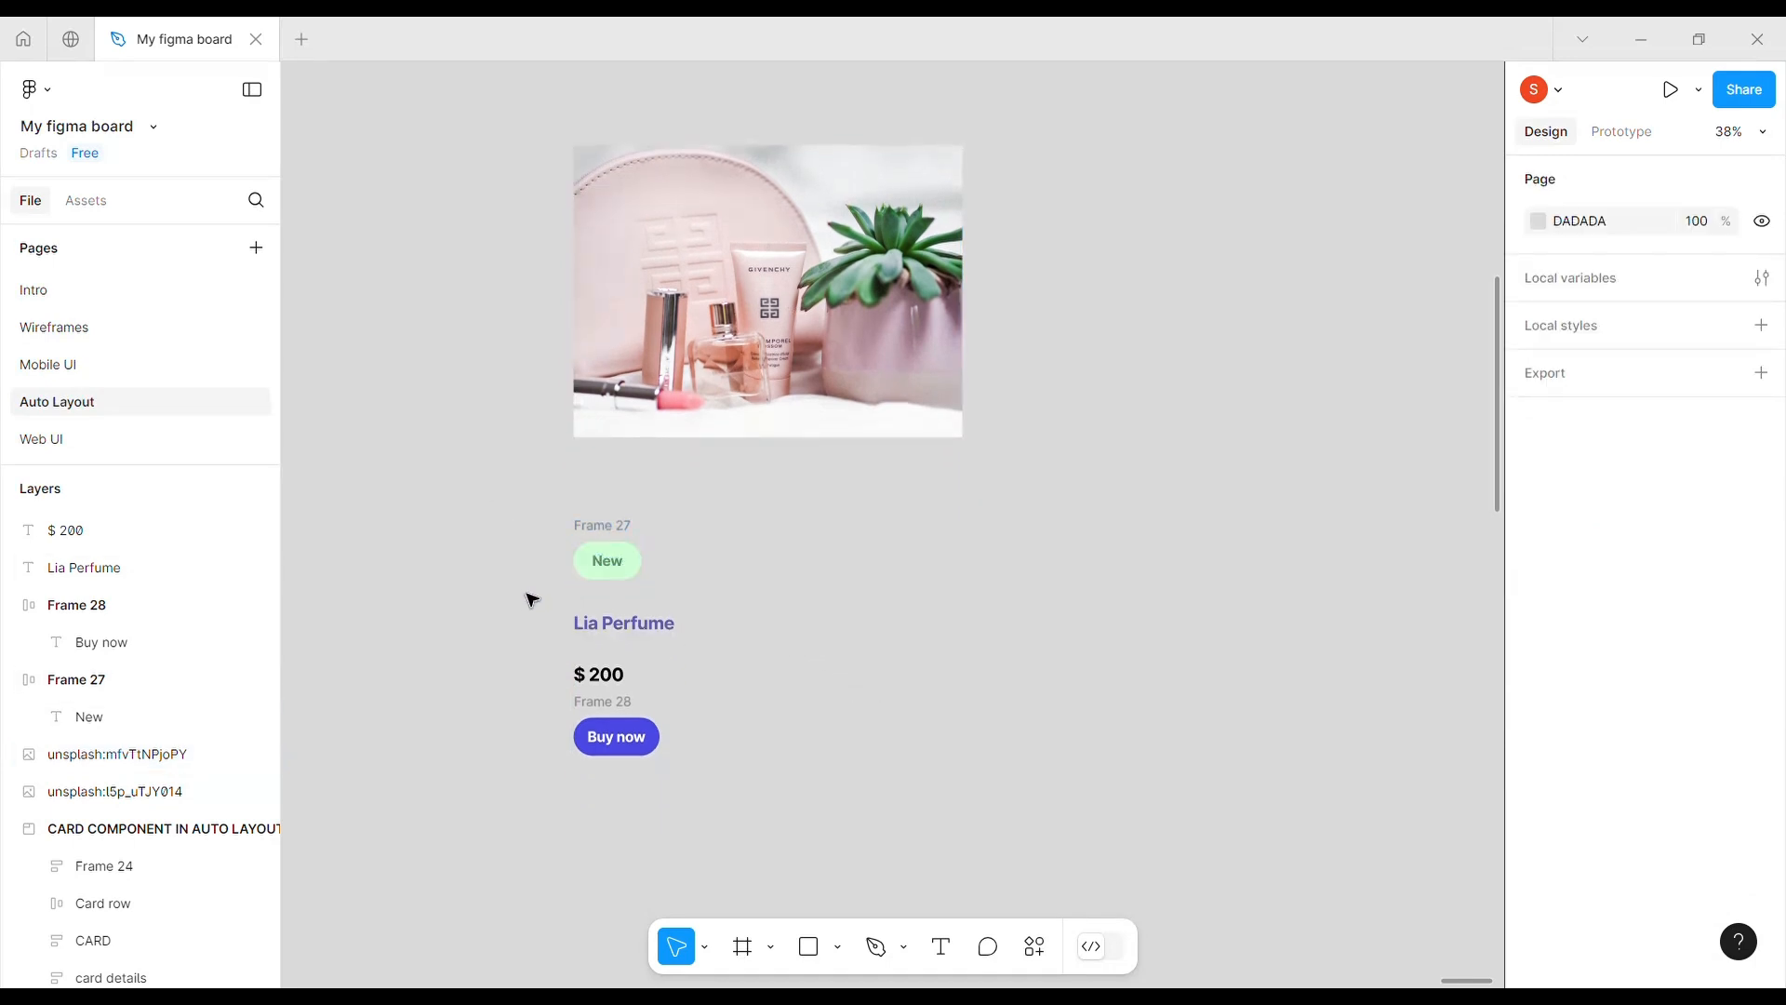
pyautogui.moveTo(503, 514); pyautogui.dragTo(649, 797)
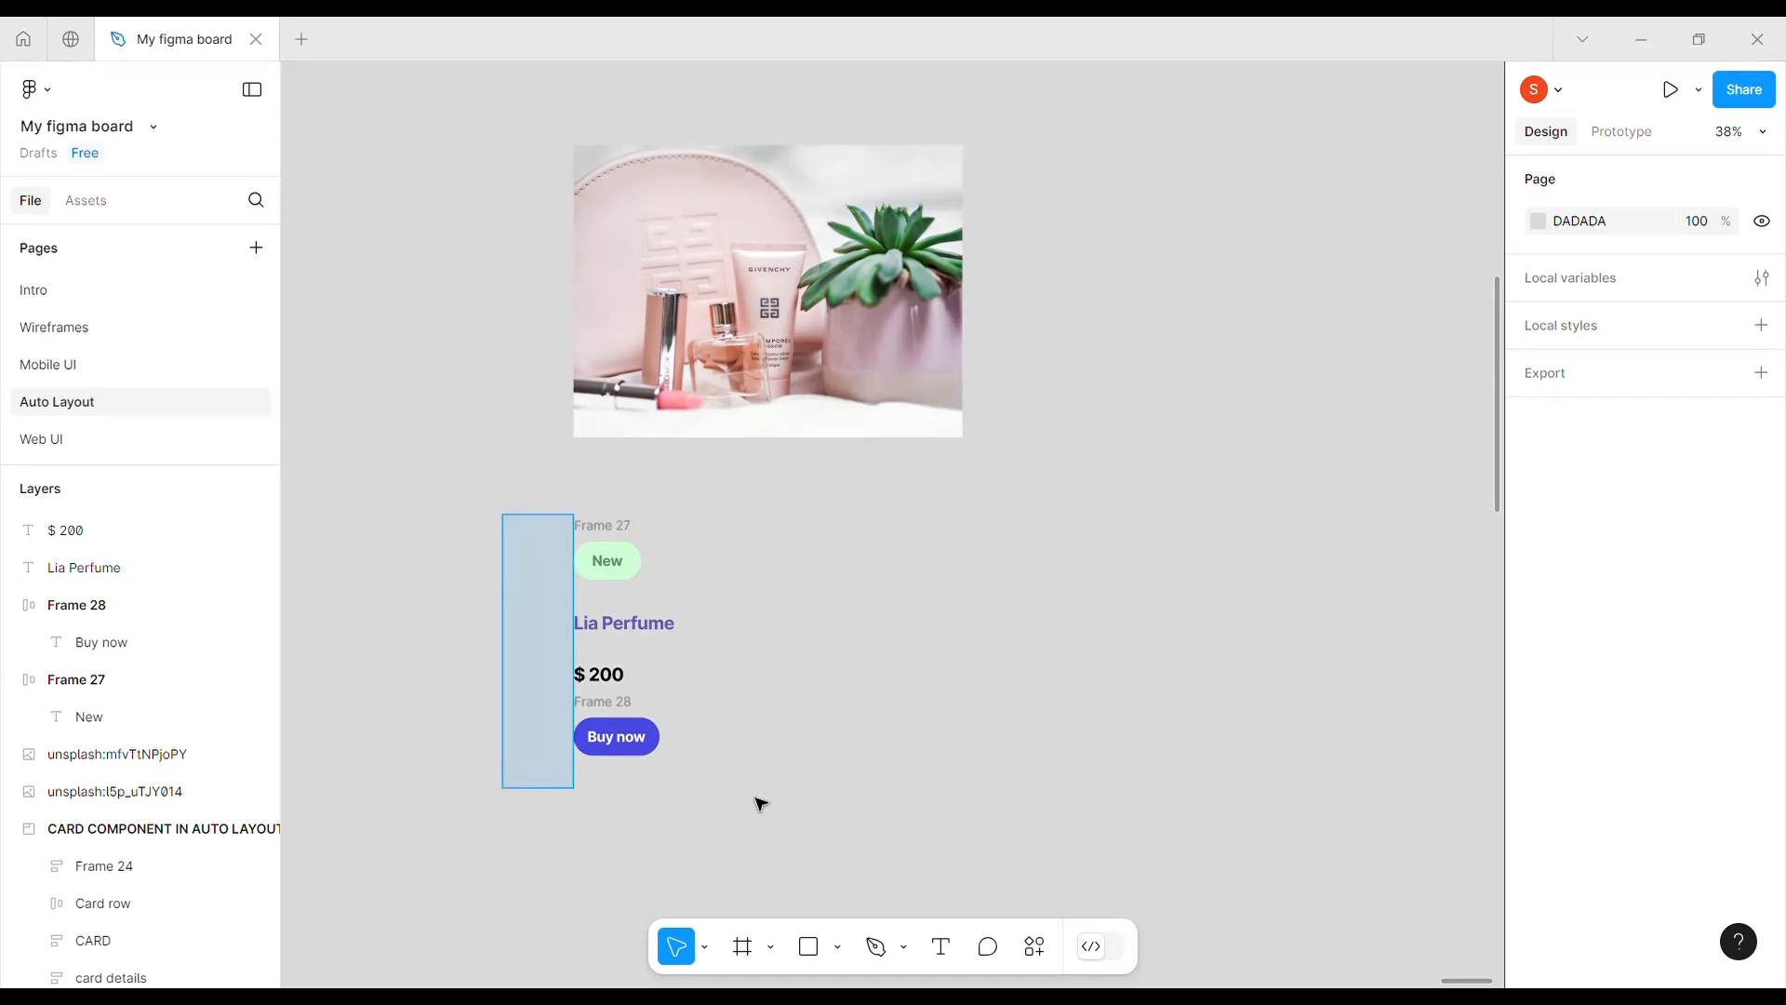
pyautogui.moveTo(760, 803); pyautogui.dragTo(969, 784)
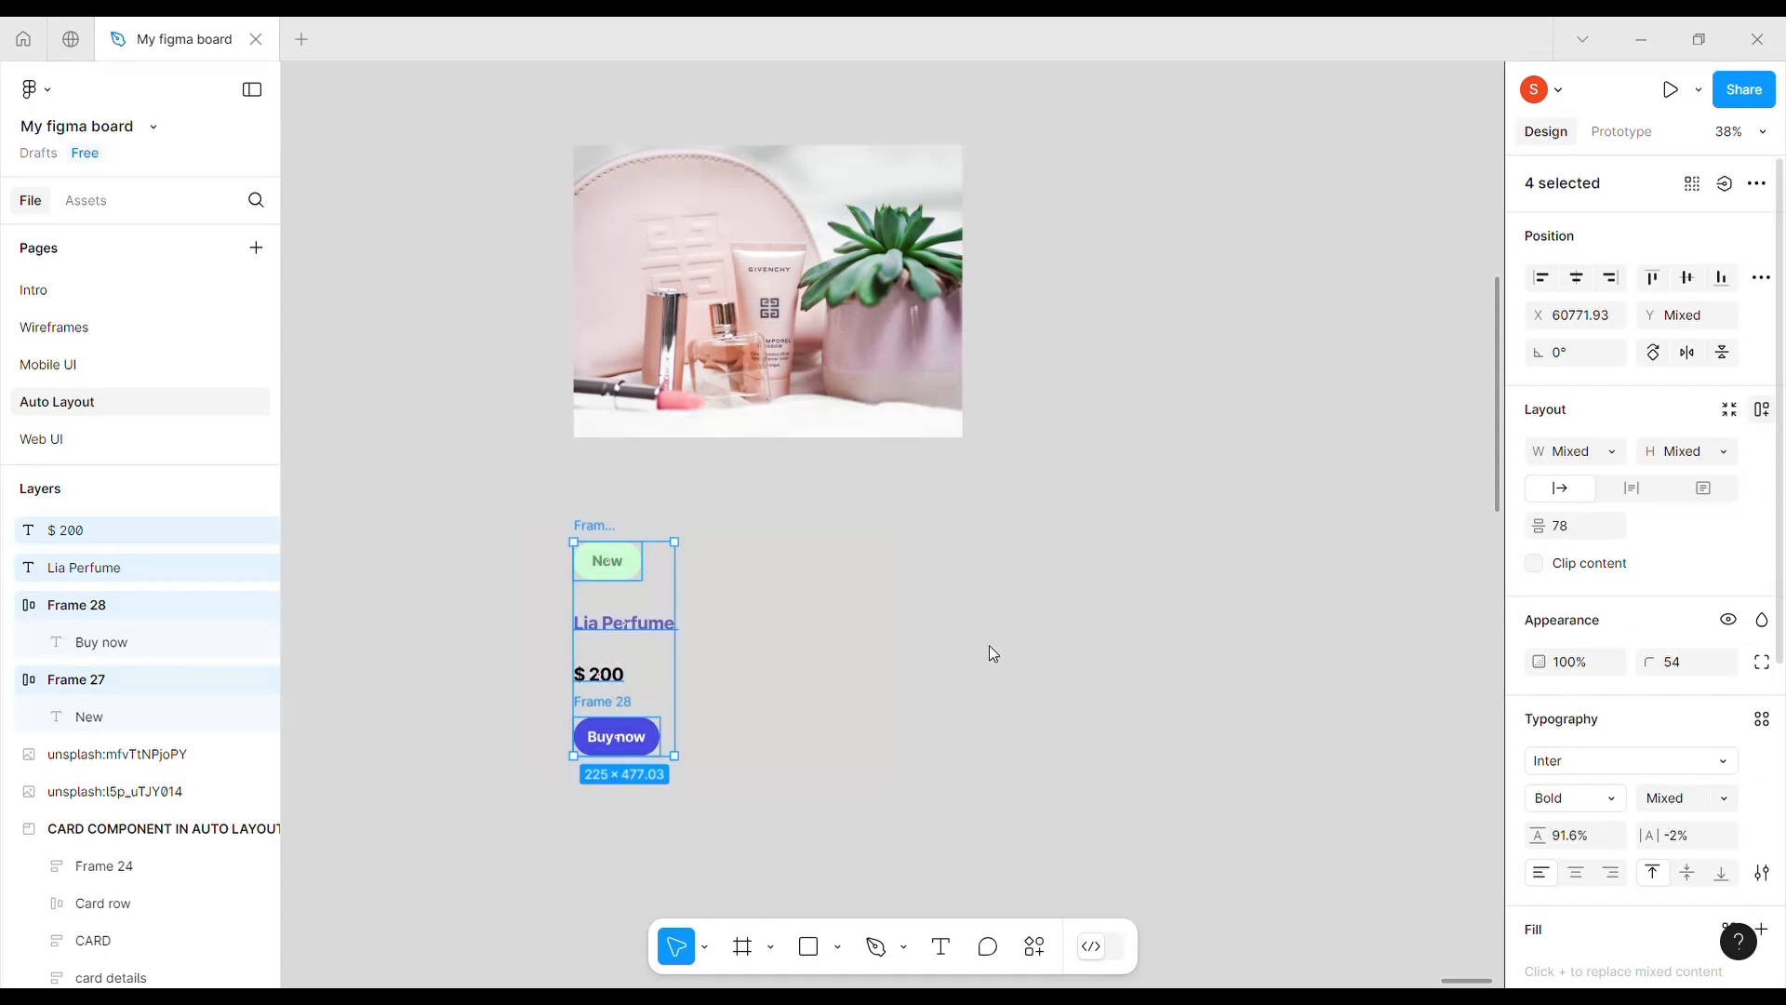
pyautogui.hotkey('shift', 'a')
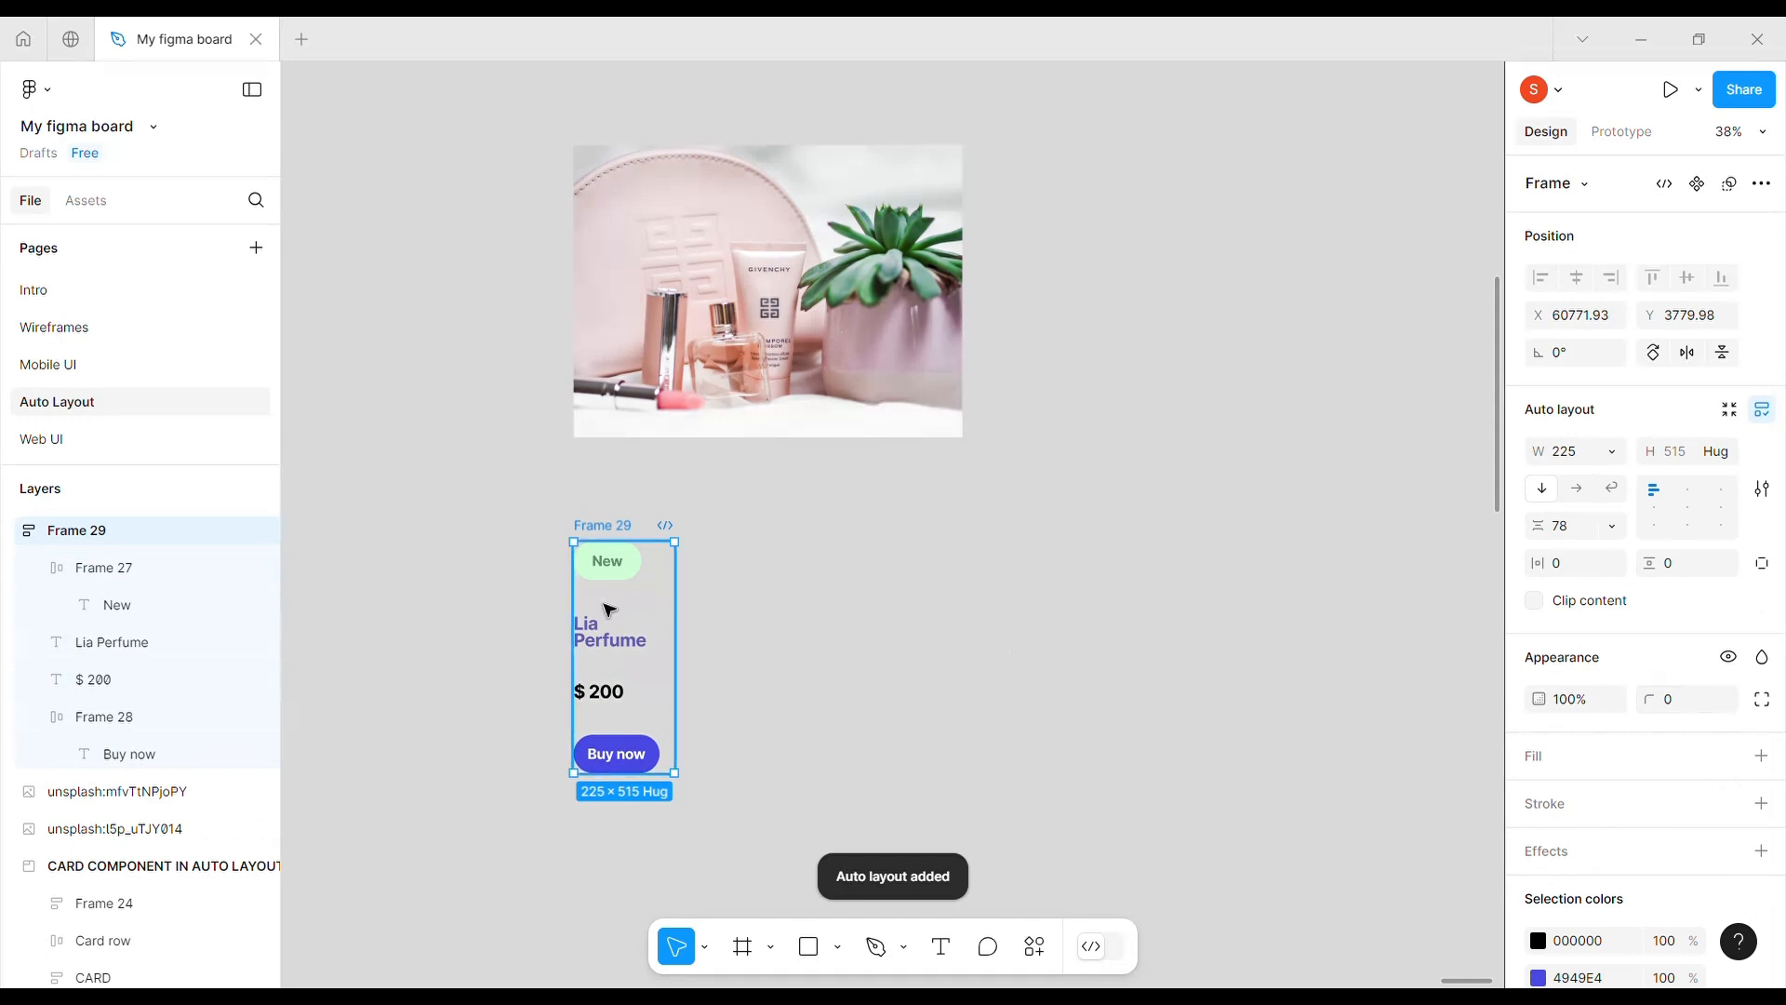
# - Widen the Lia Perfume title to about 245 and give the surrounding auto layout frame a white FFFFFF fill
pyautogui.click(653, 651)
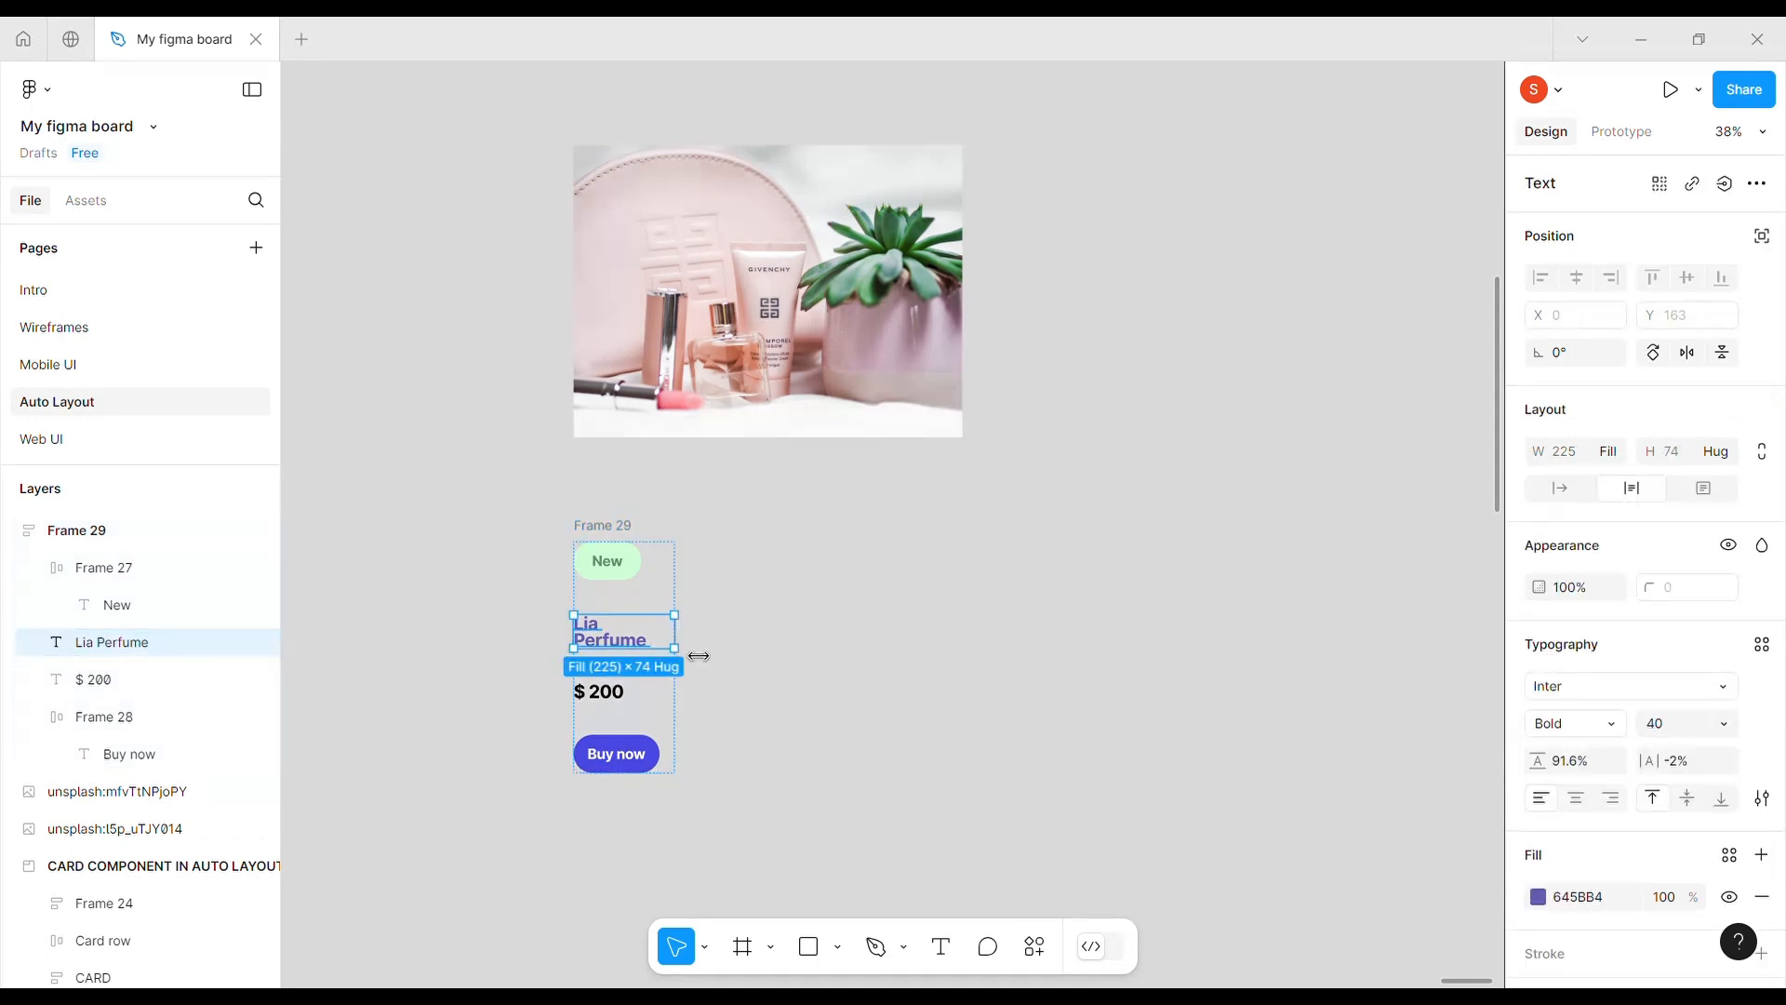
pyautogui.moveTo(708, 654); pyautogui.dragTo(694, 654)
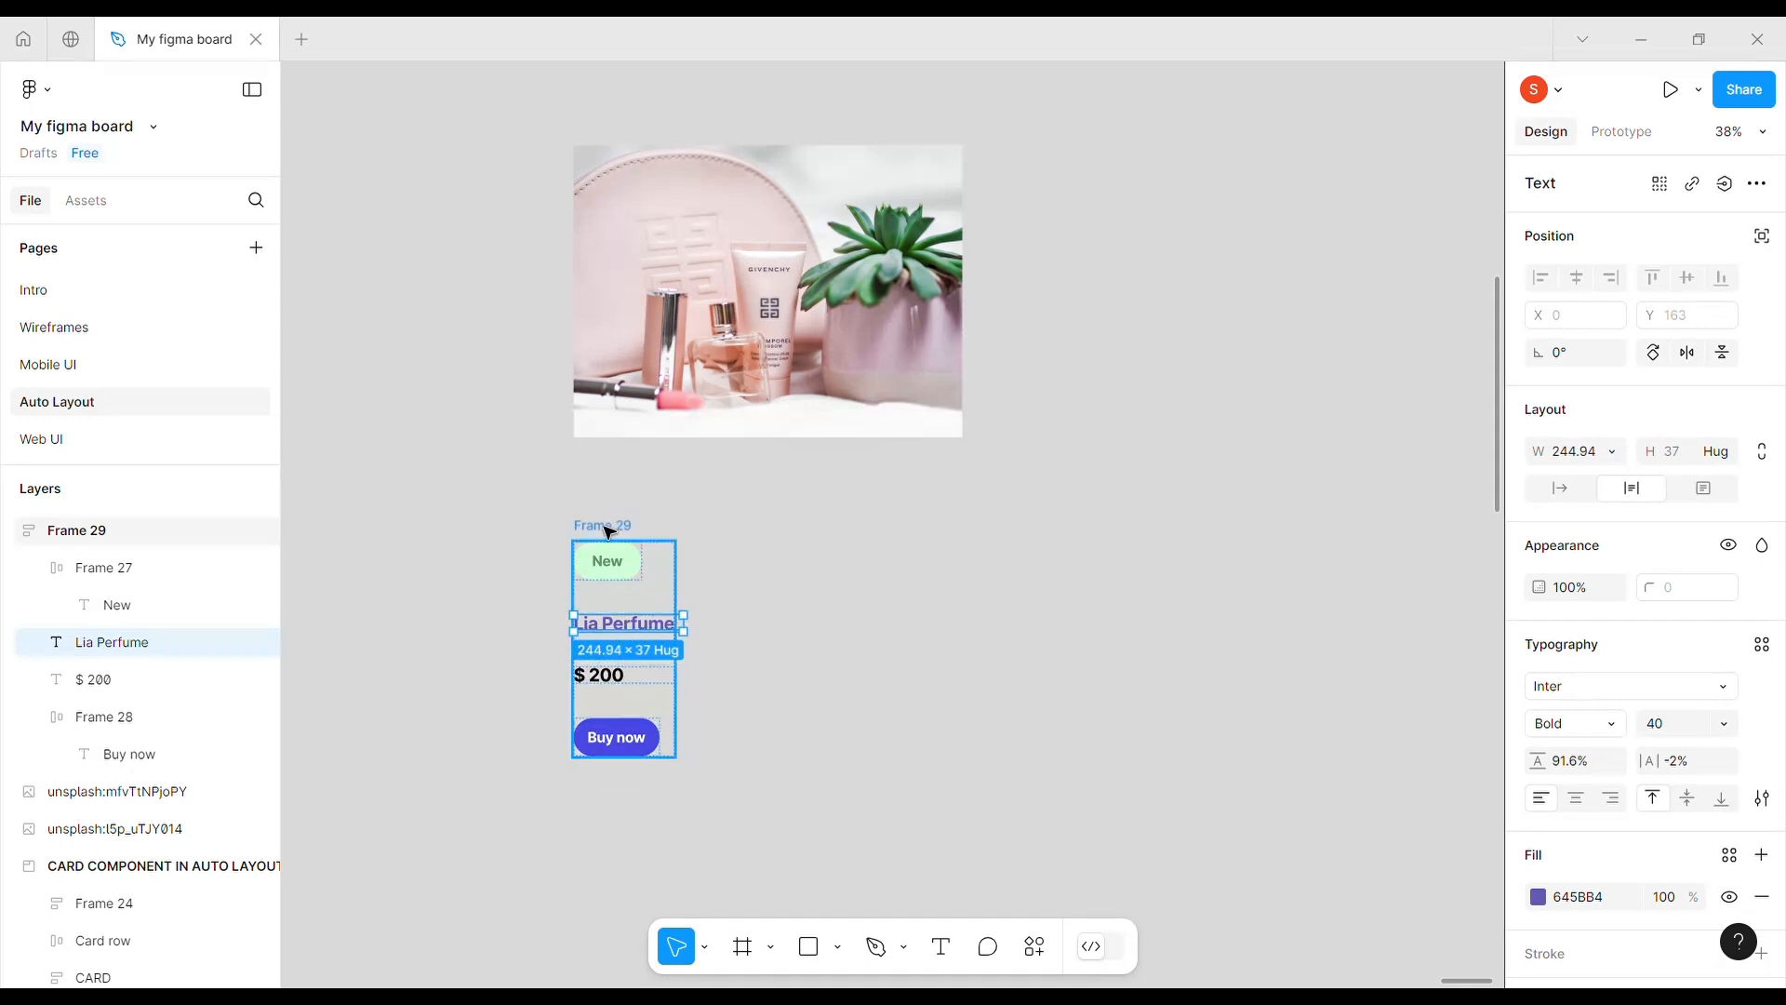
pyautogui.press('Escape')
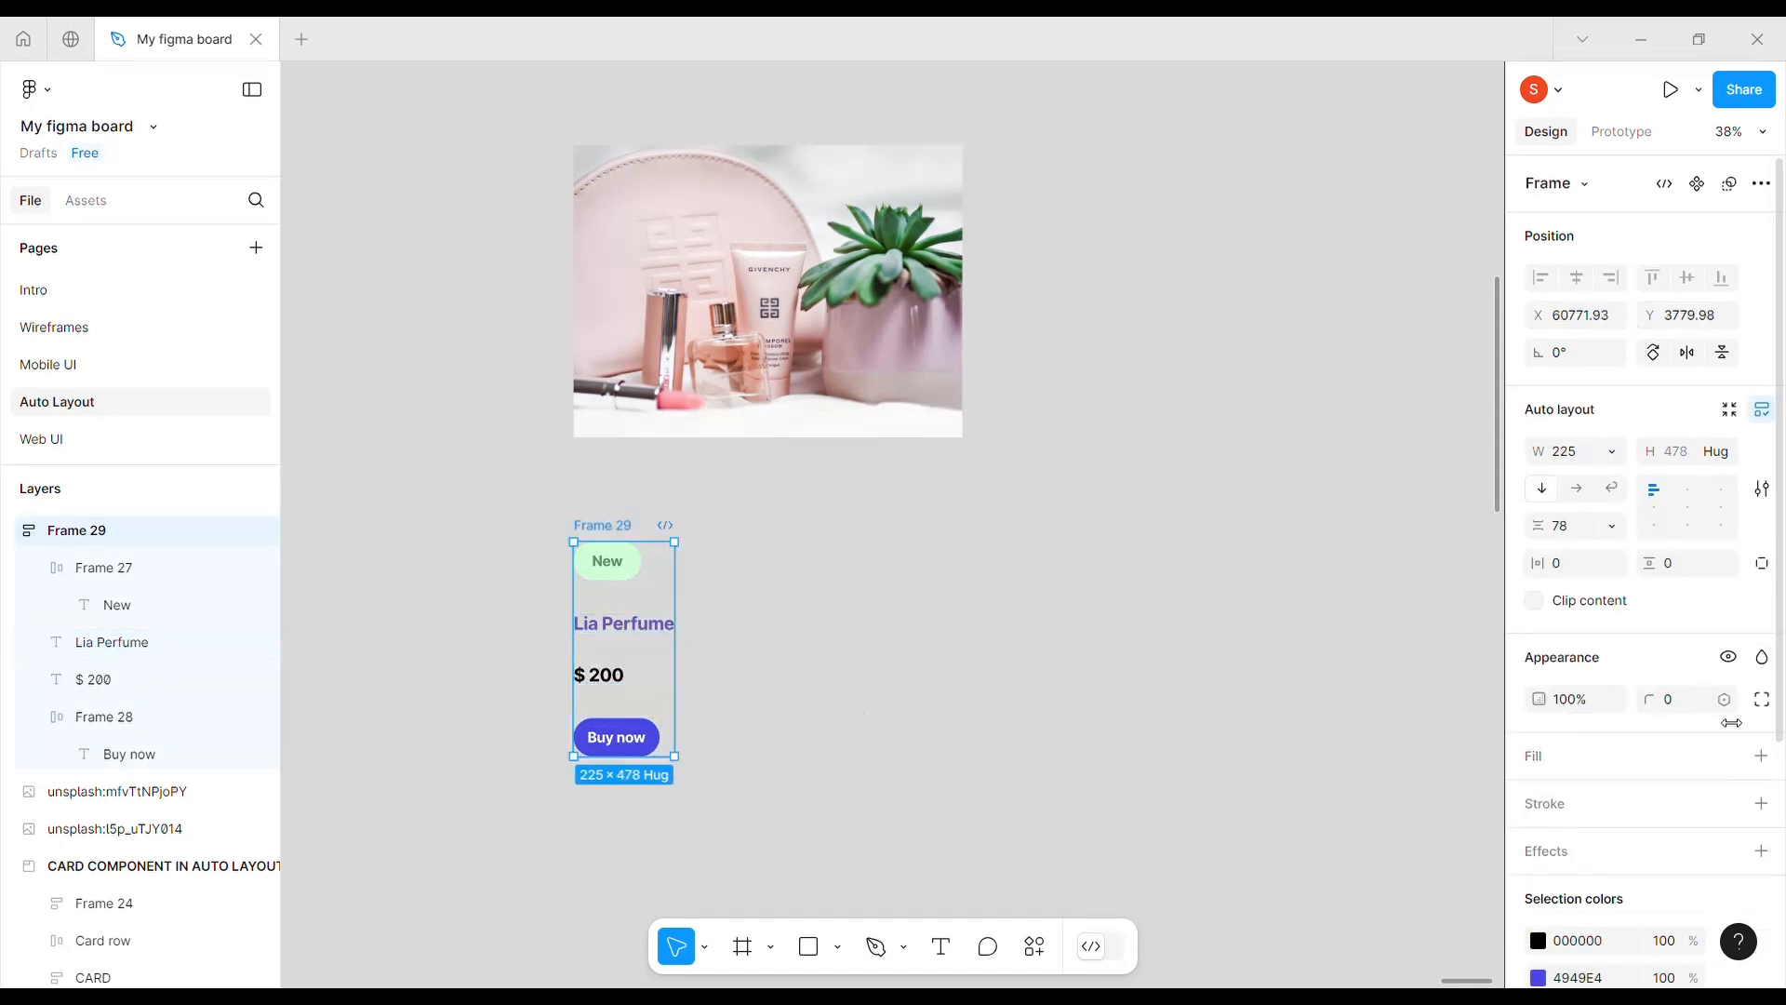
pyautogui.click(1761, 755)
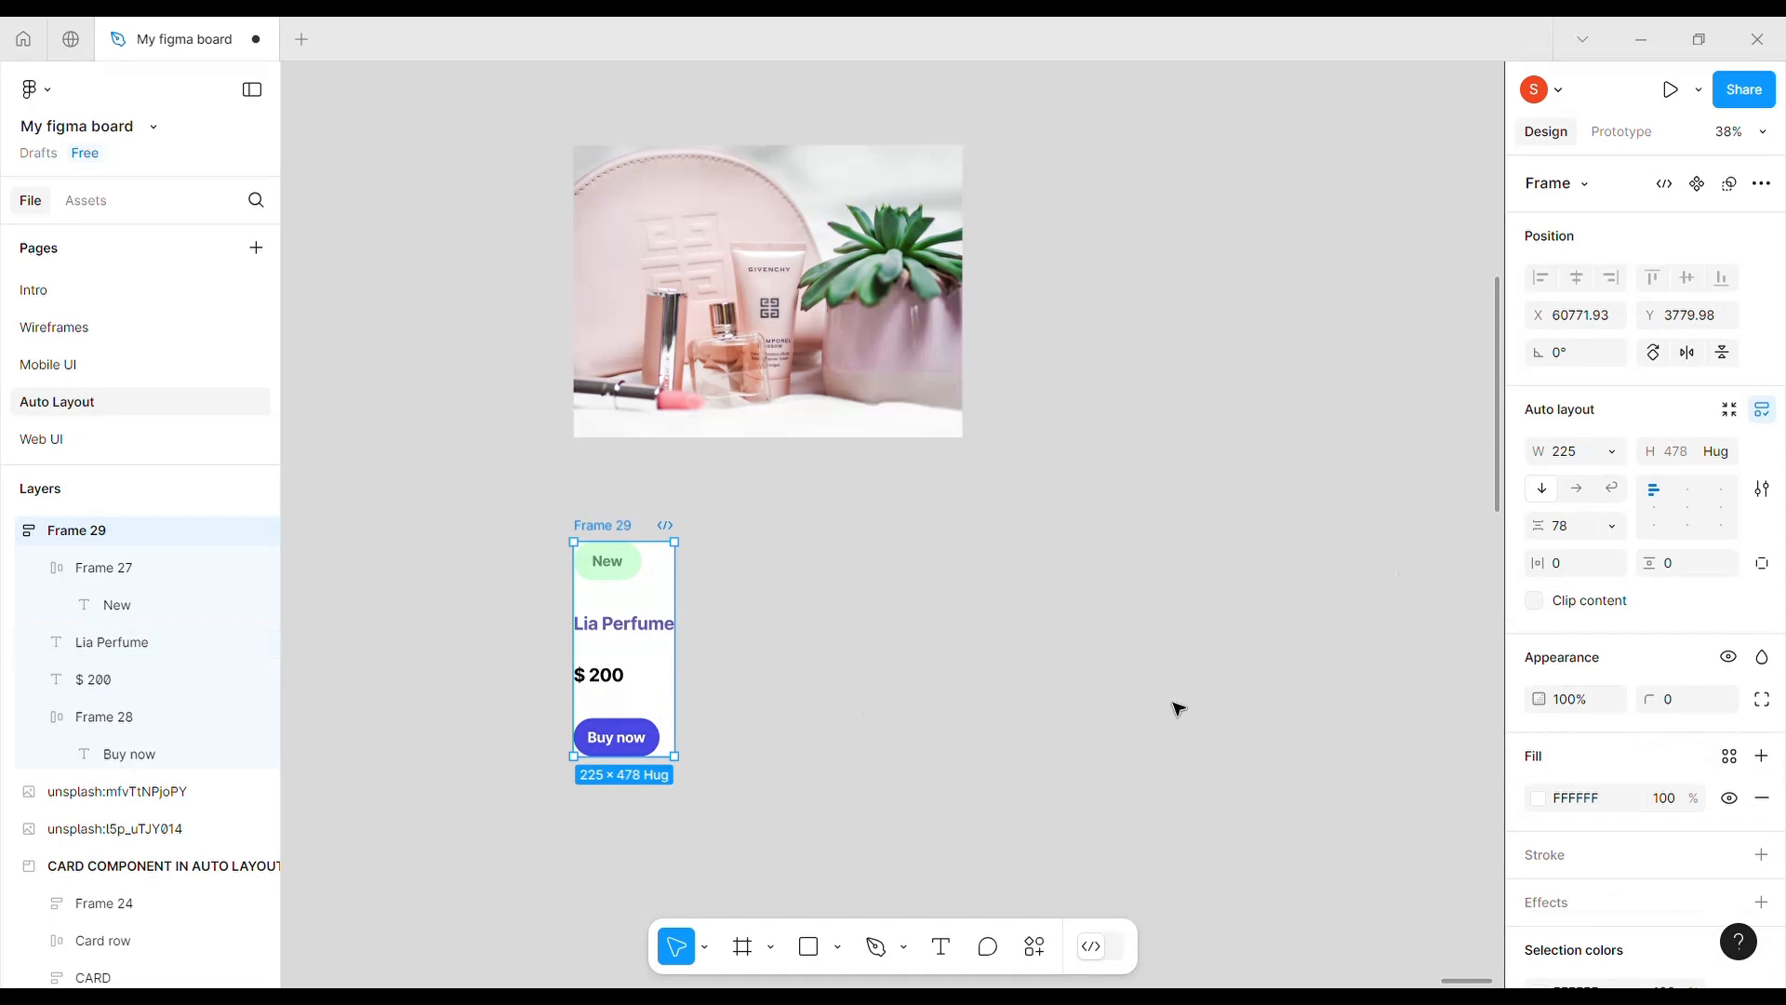
# - Try making the Lia Perfume title fill its container's width, and return it to the fixed width of 245
pyautogui.click(625, 630)
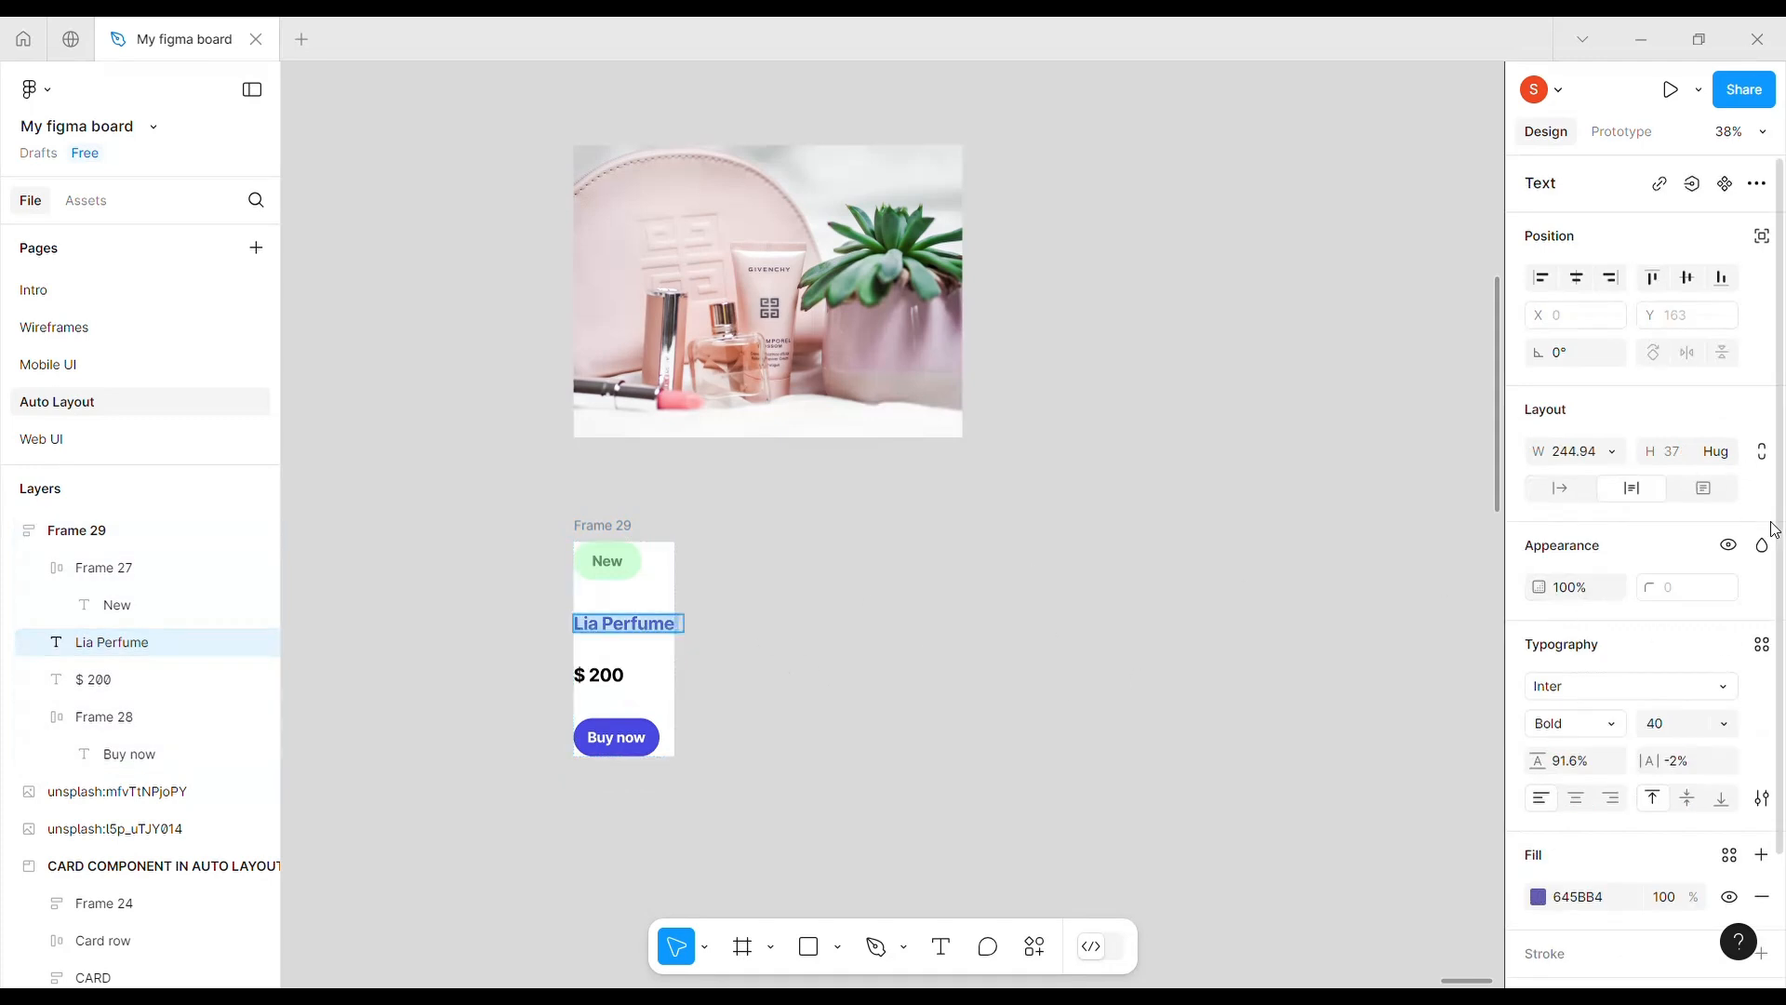
pyautogui.click(1613, 453)
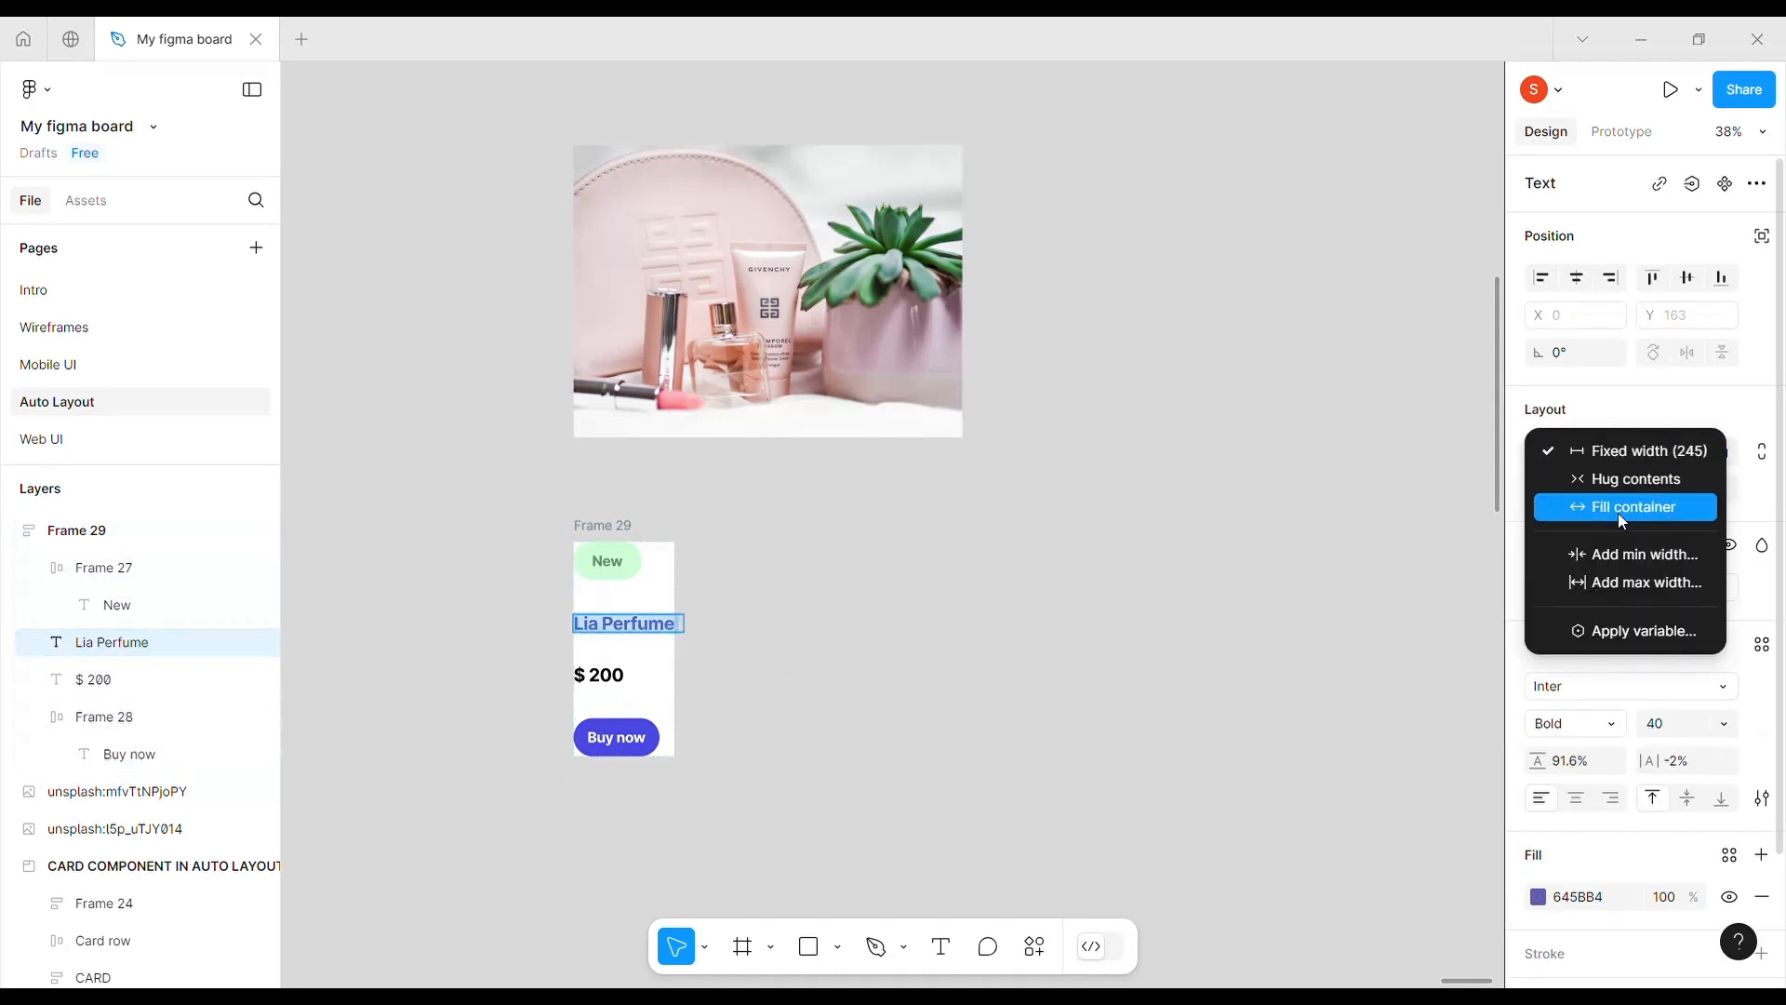
pyautogui.click(1568, 511)
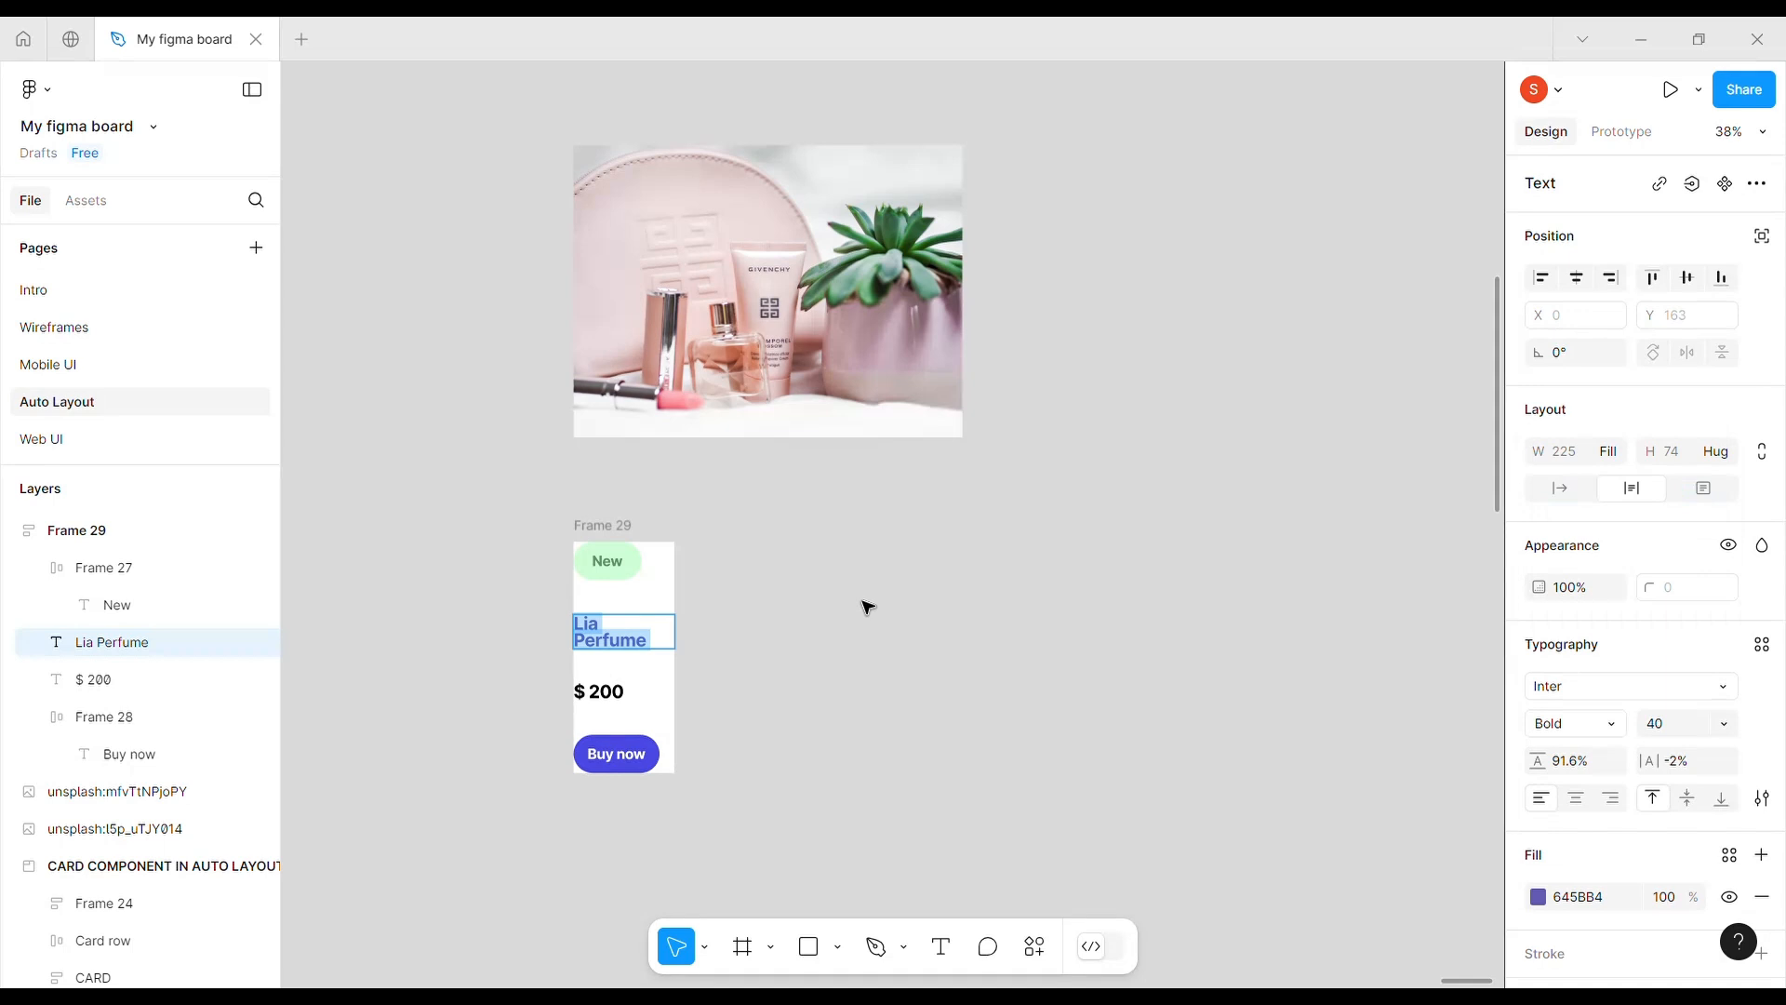
pyautogui.hotkey('ctrl', 'z')
pyautogui.click(1604, 456)
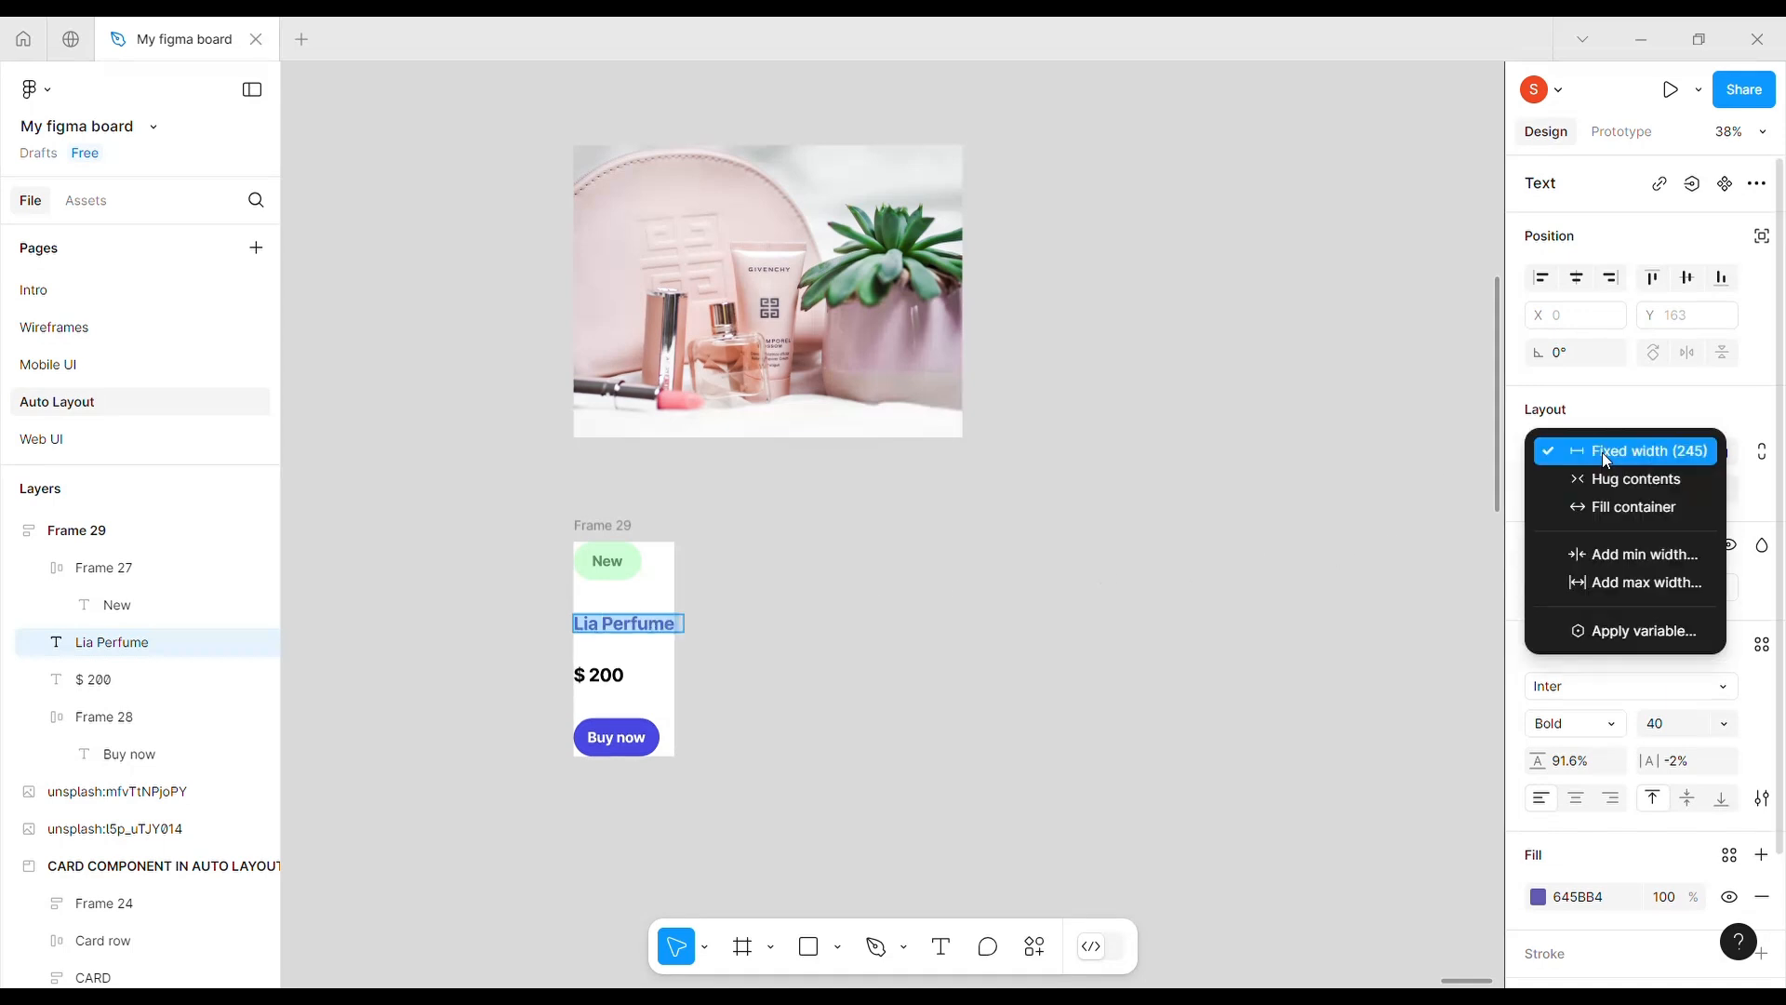
pyautogui.click(1601, 454)
pyautogui.click(792, 591)
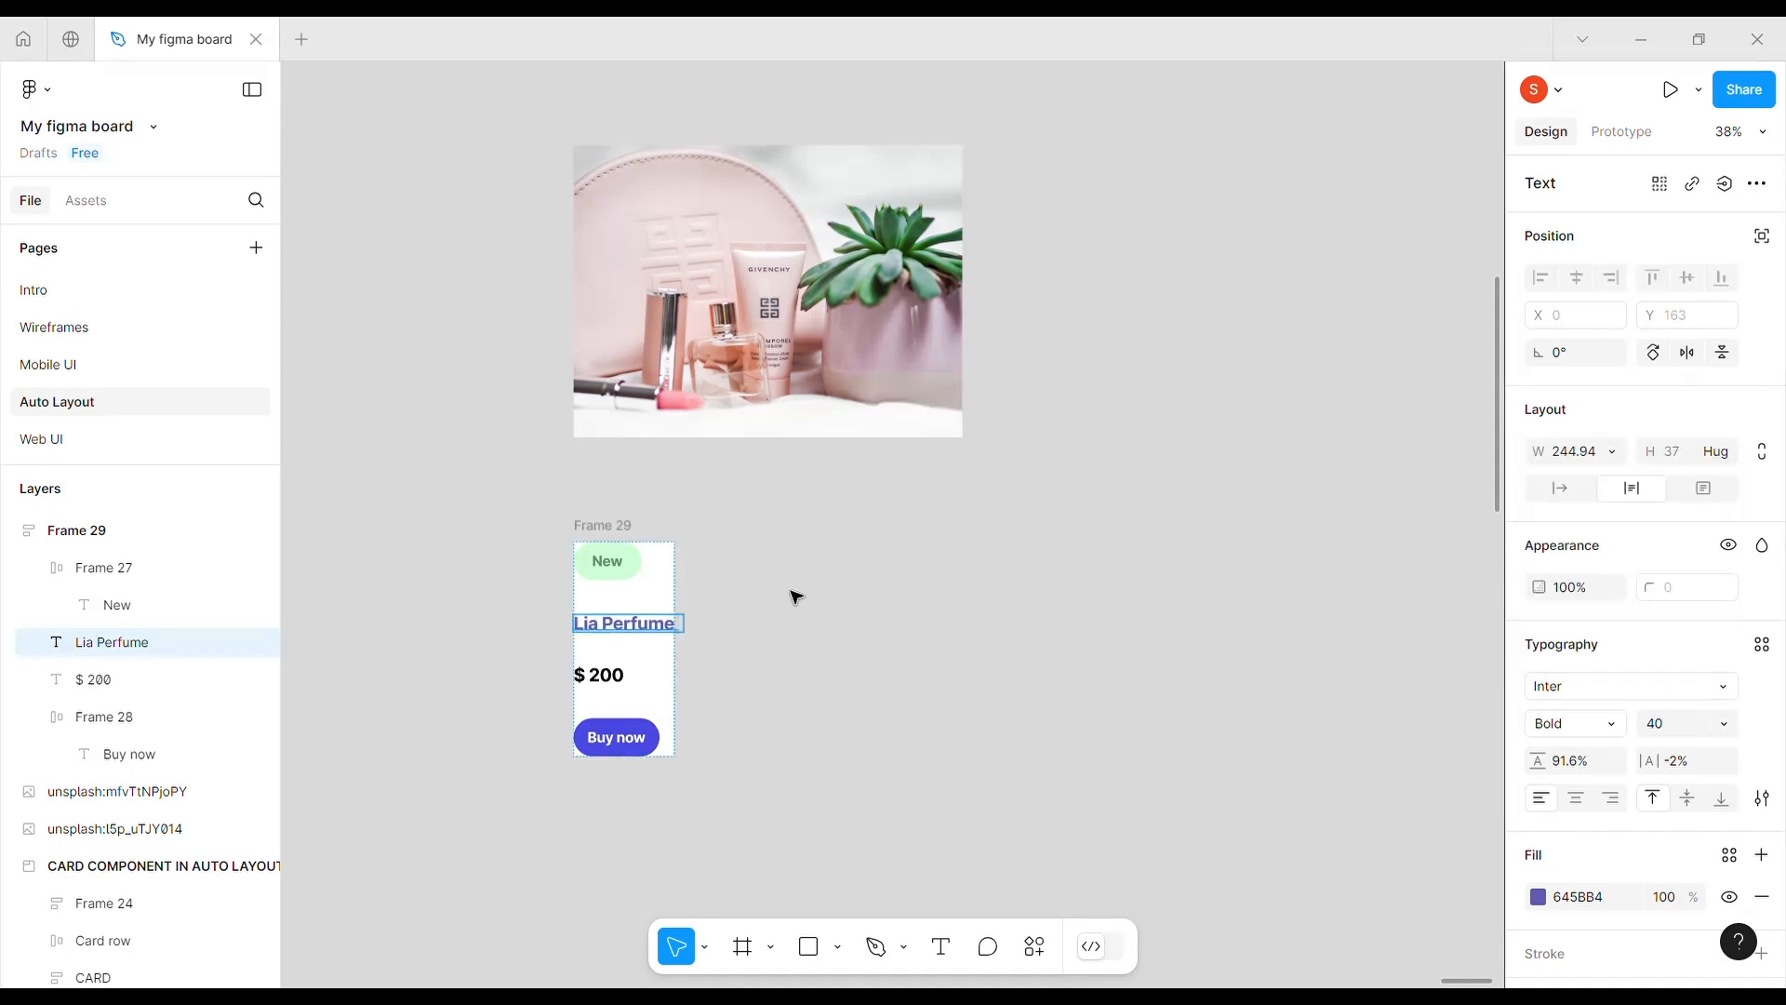
# - Add auto layout around the product image and the details frame together, with a vertical gap of 0
pyautogui.click(593, 521)
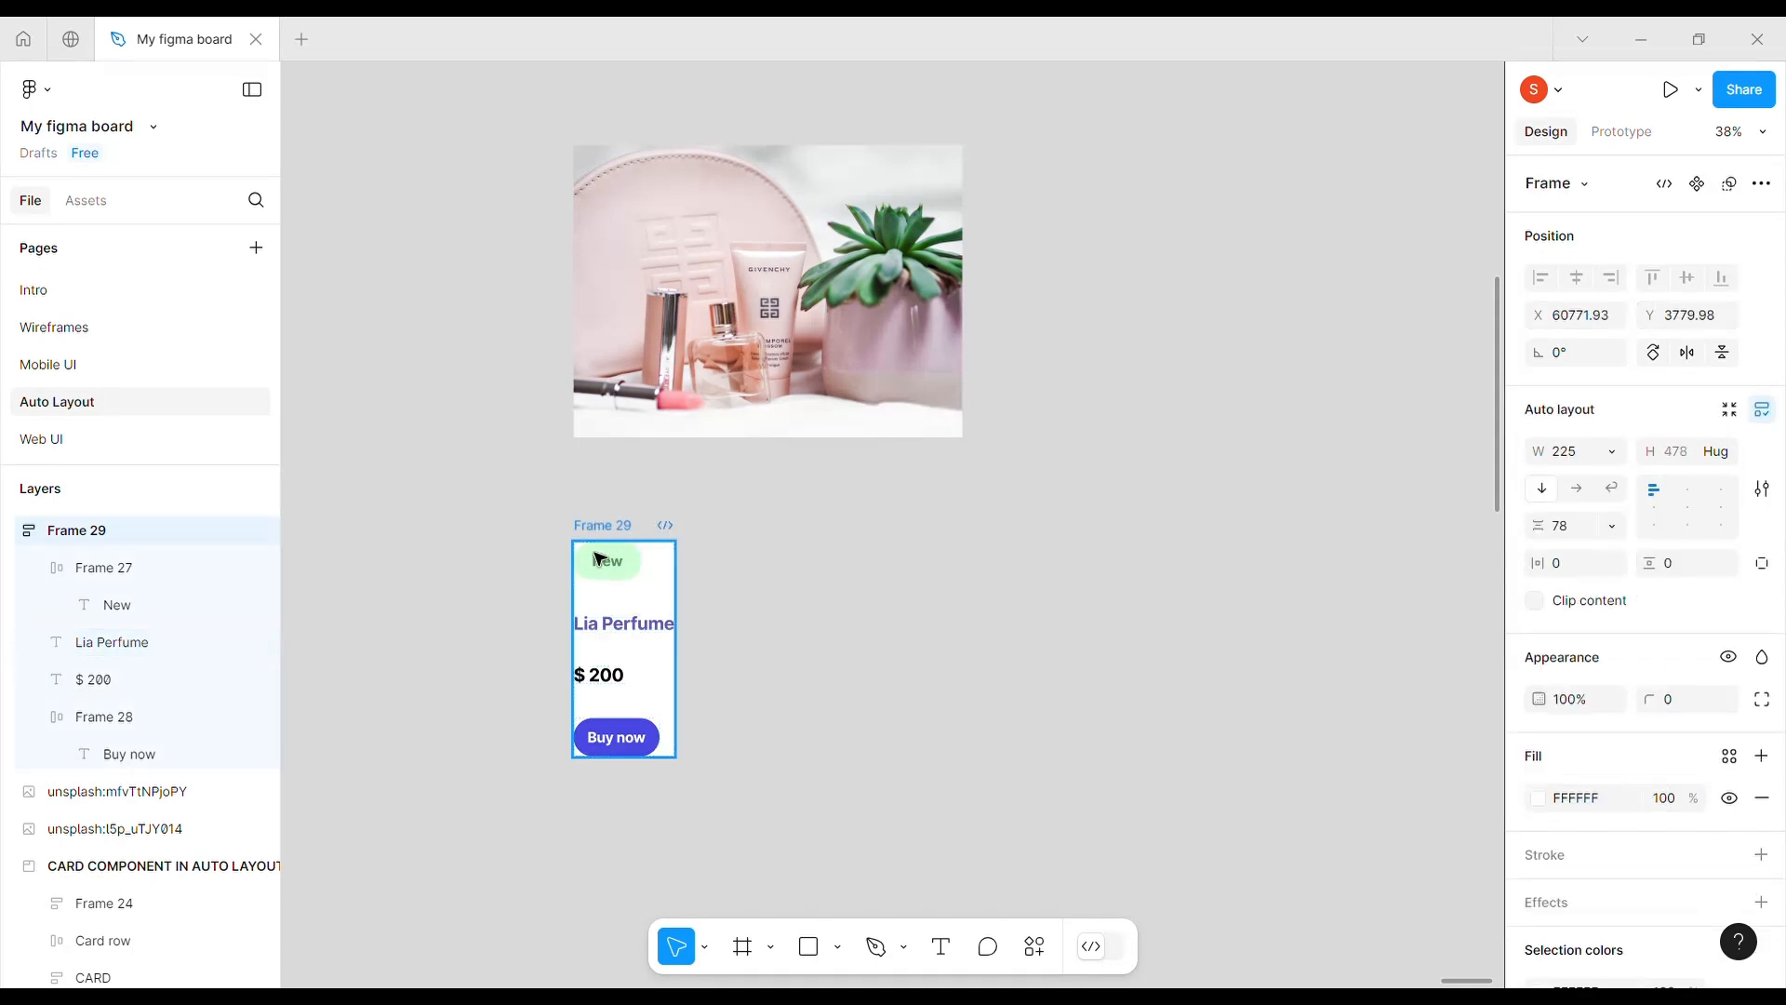
pyautogui.keyDown('shift'); pyautogui.click(840, 361); pyautogui.keyUp('shift')
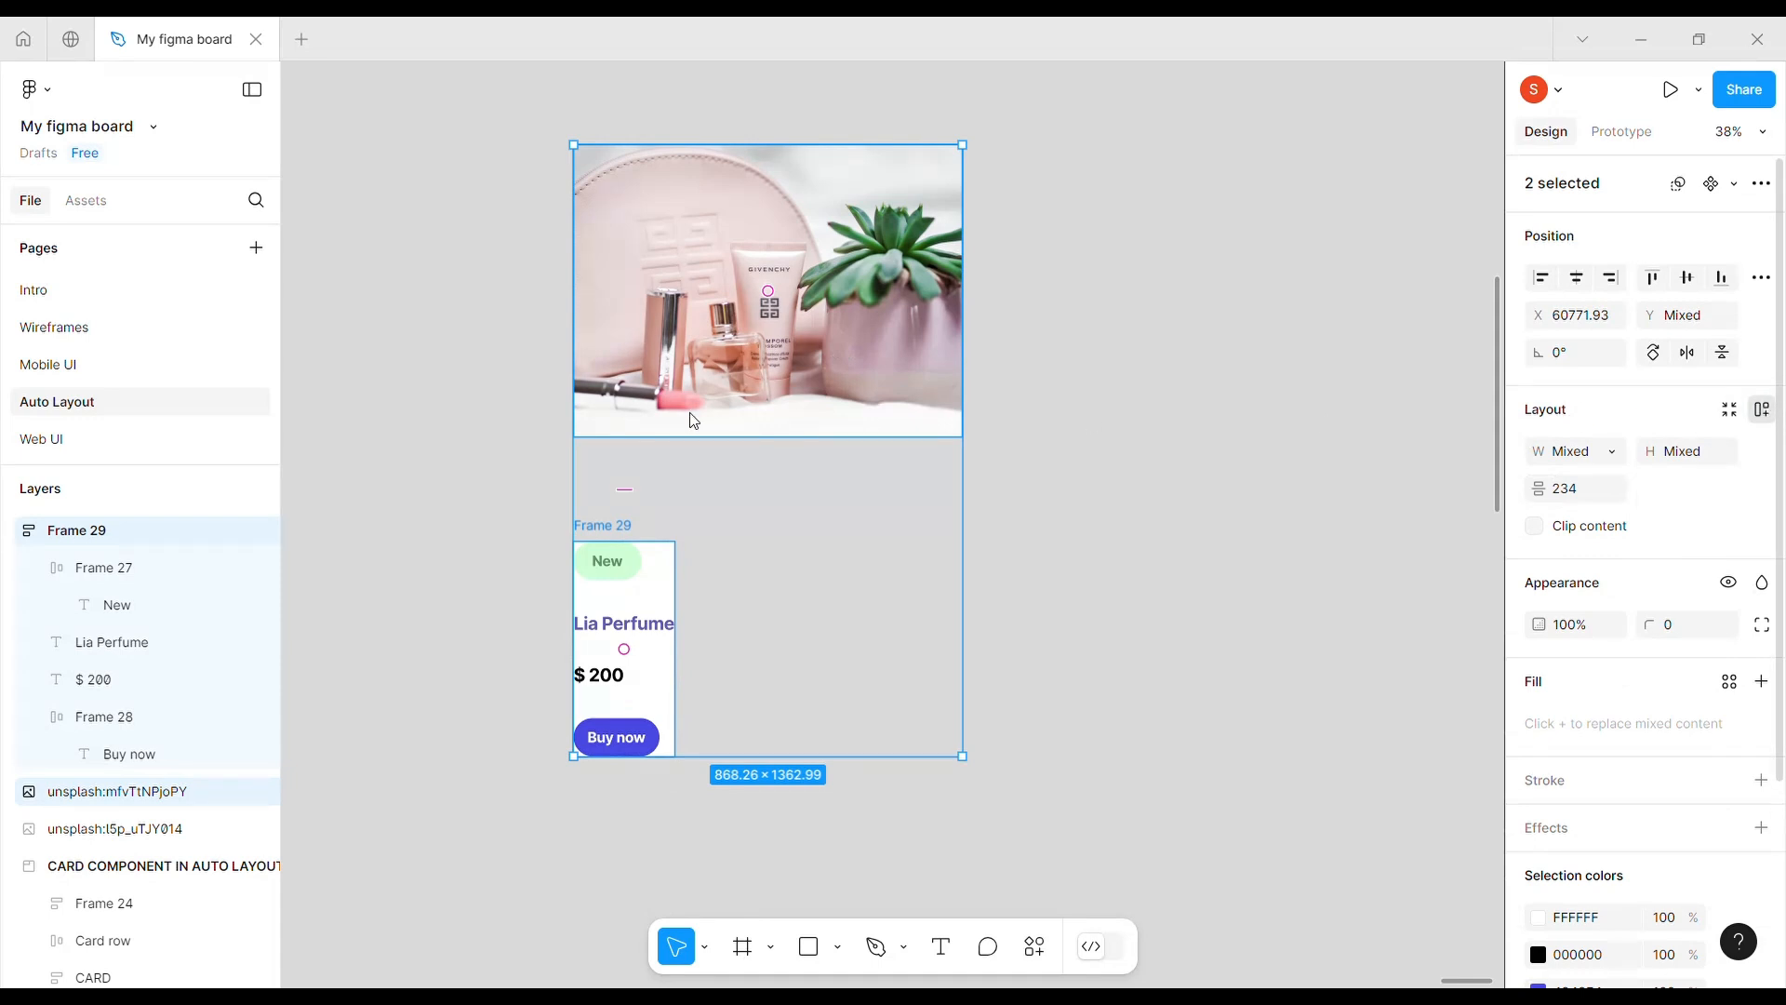
pyautogui.hotkey('shift', 'a')
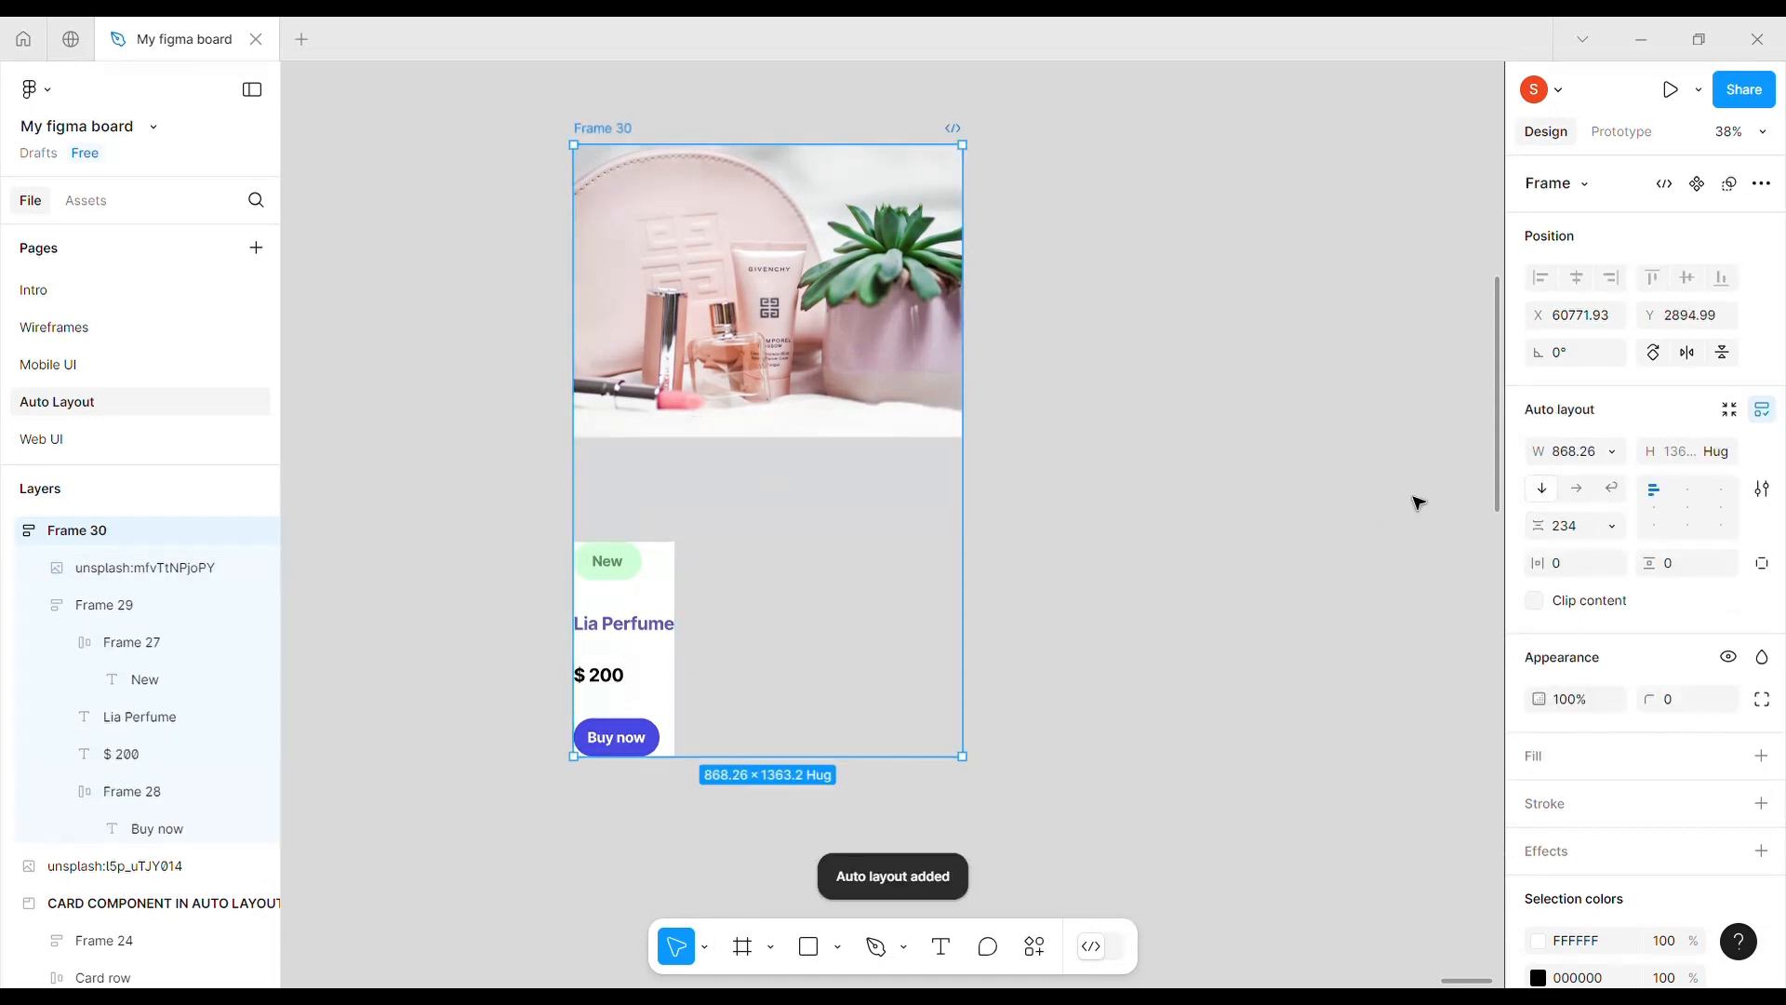
pyautogui.moveTo(1551, 526); pyautogui.dragTo(997, 498)
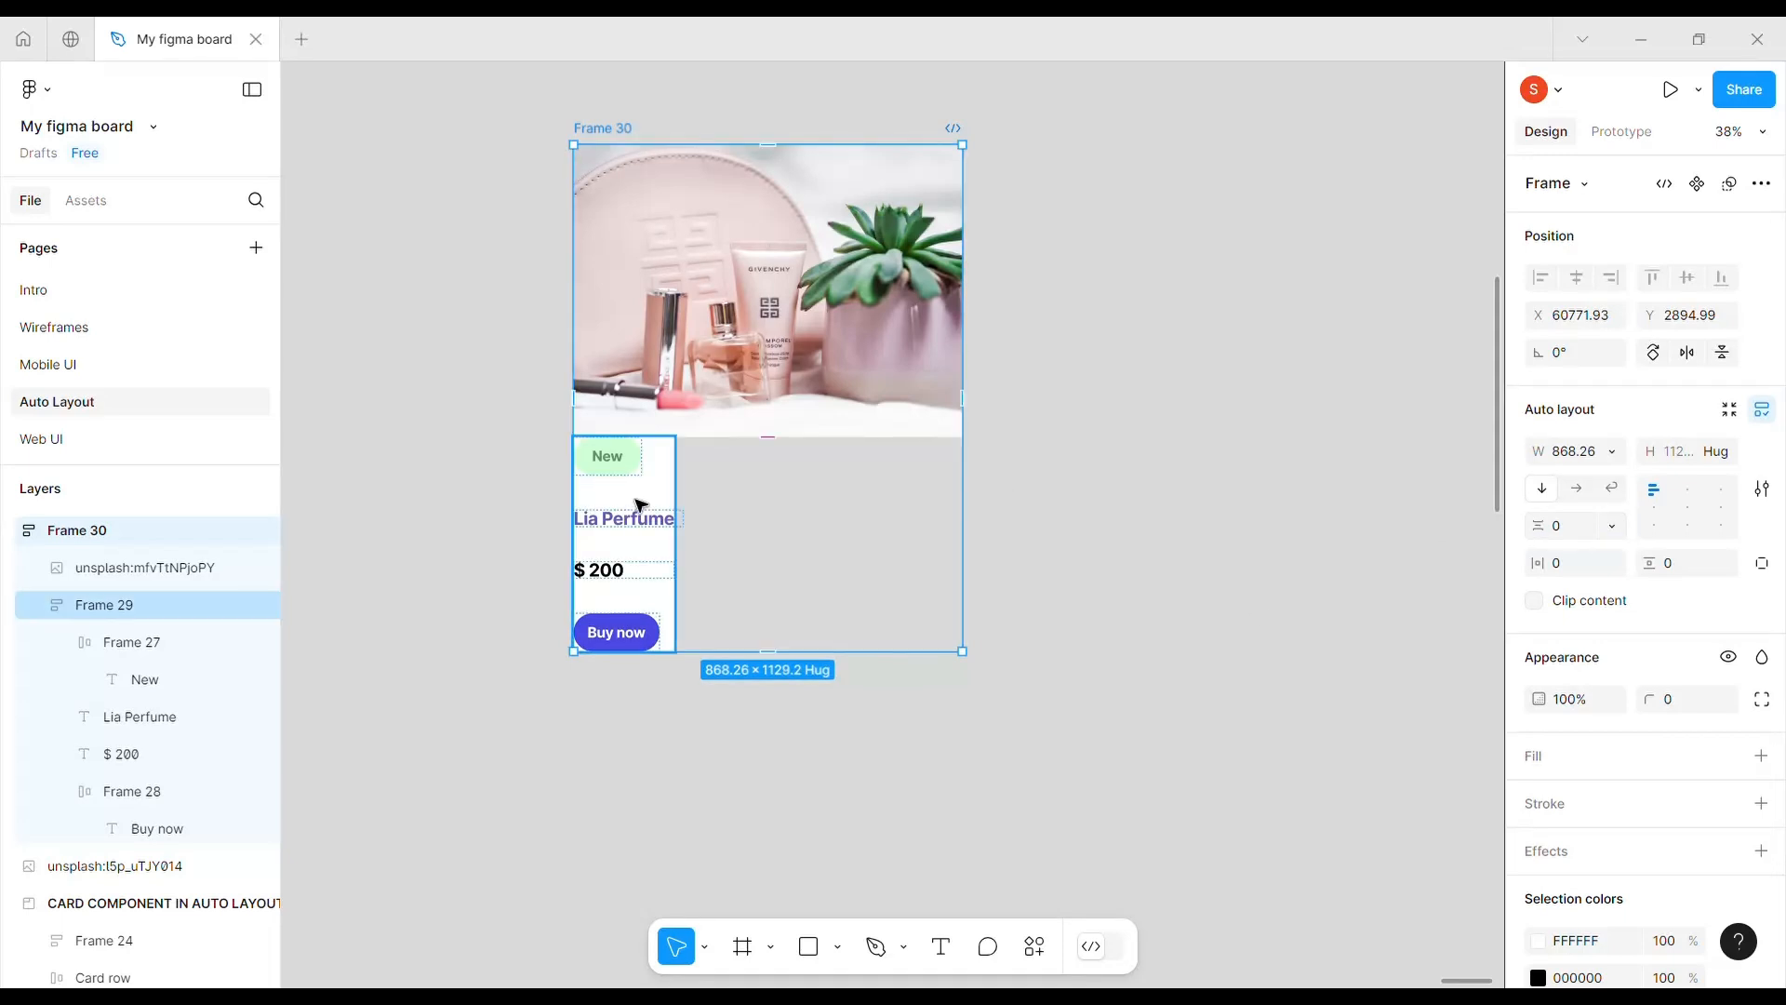
# - Make the details frame below the image fill its container in both height and width
pyautogui.click(670, 487)
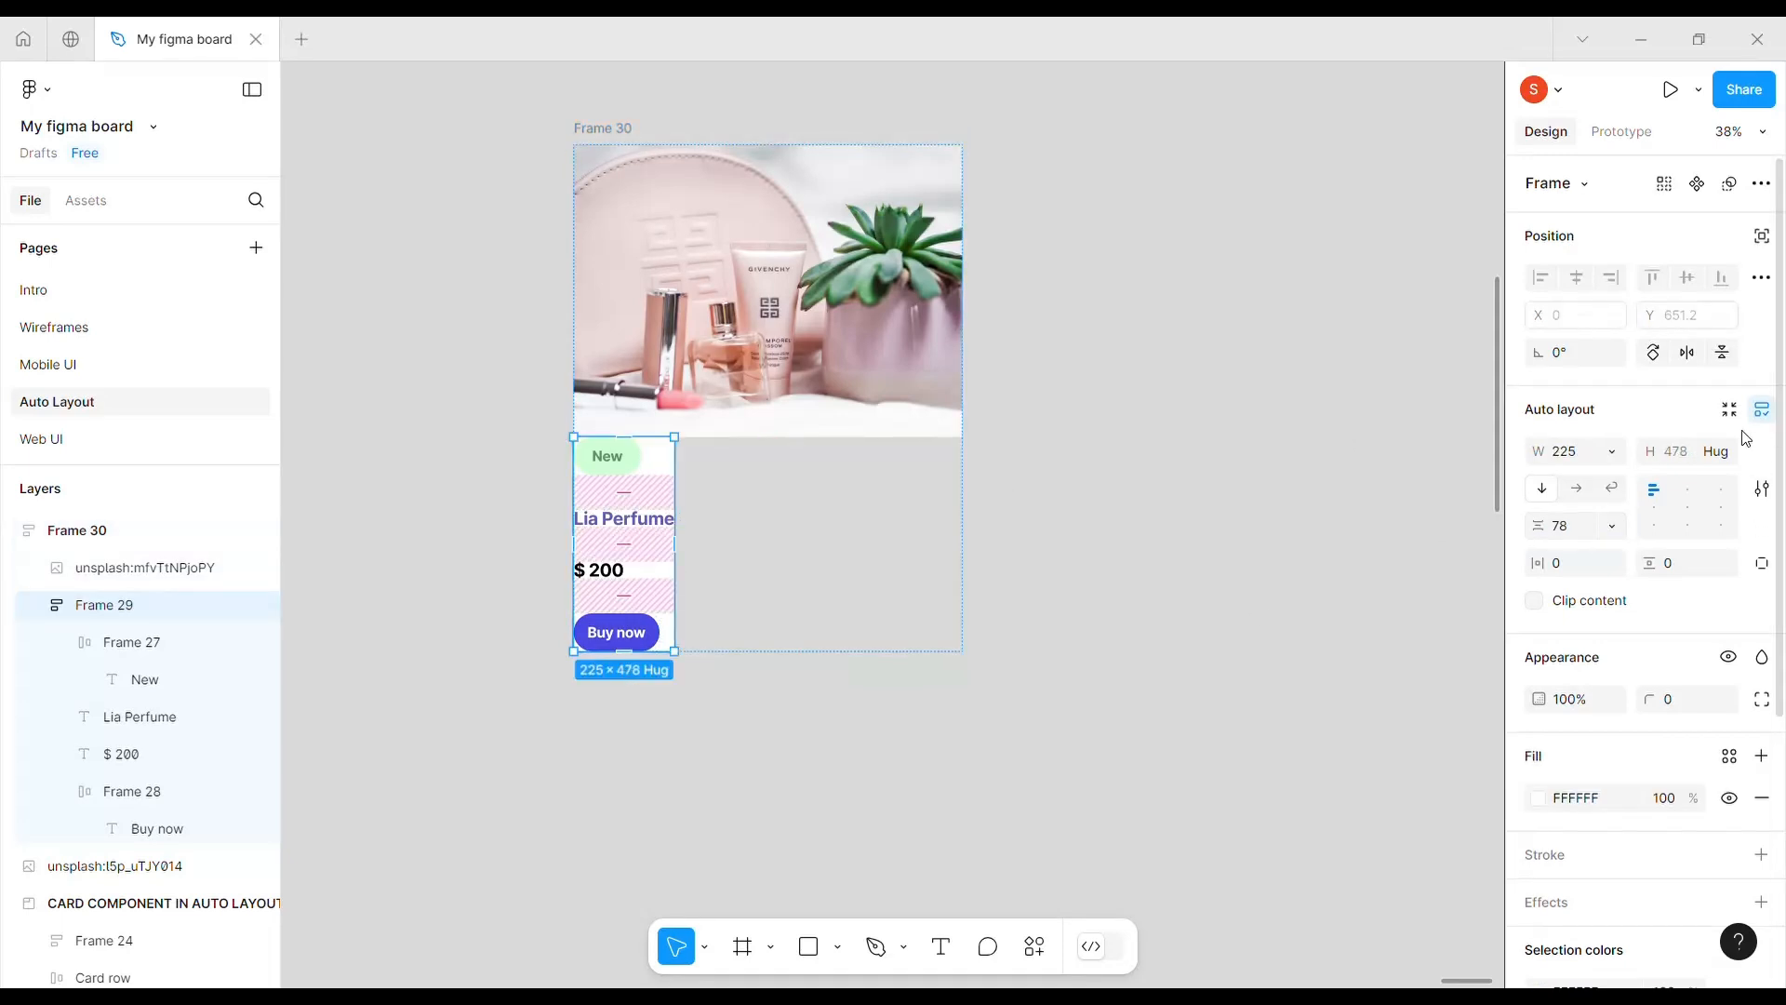
pyautogui.moveTo(676, 587); pyautogui.dragTo(1778, 476)
pyautogui.click(1717, 452)
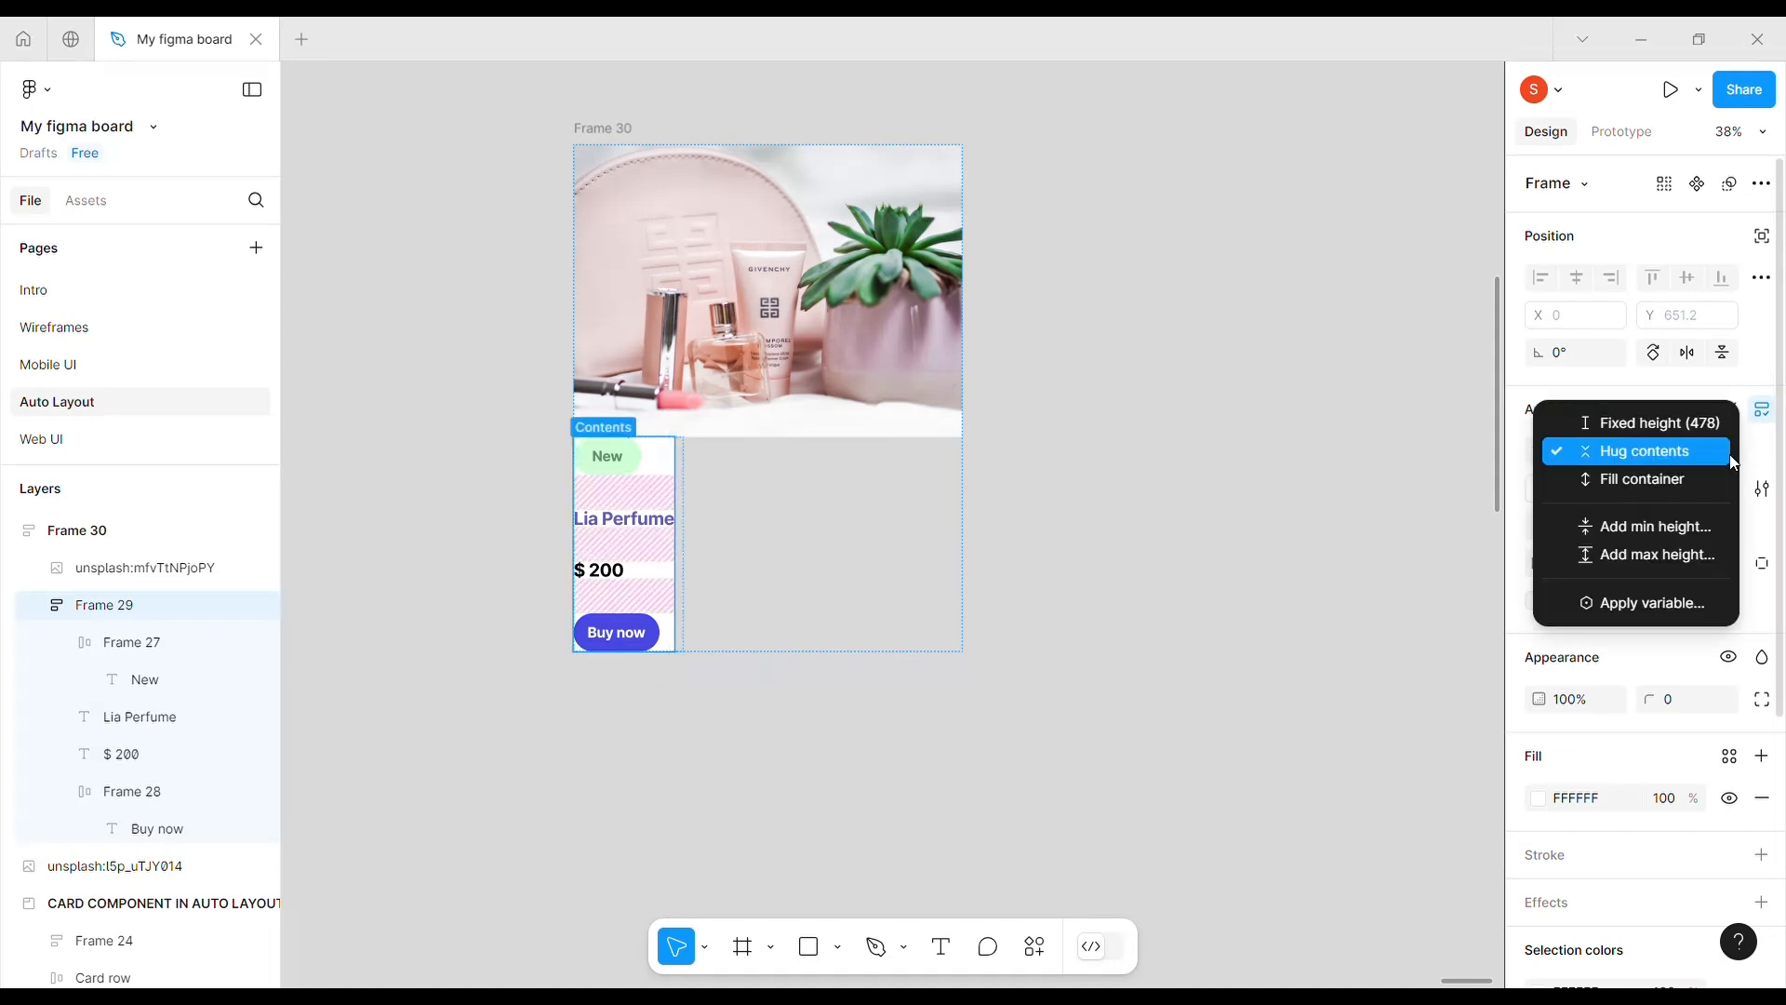
pyautogui.click(1623, 479)
pyautogui.click(1617, 450)
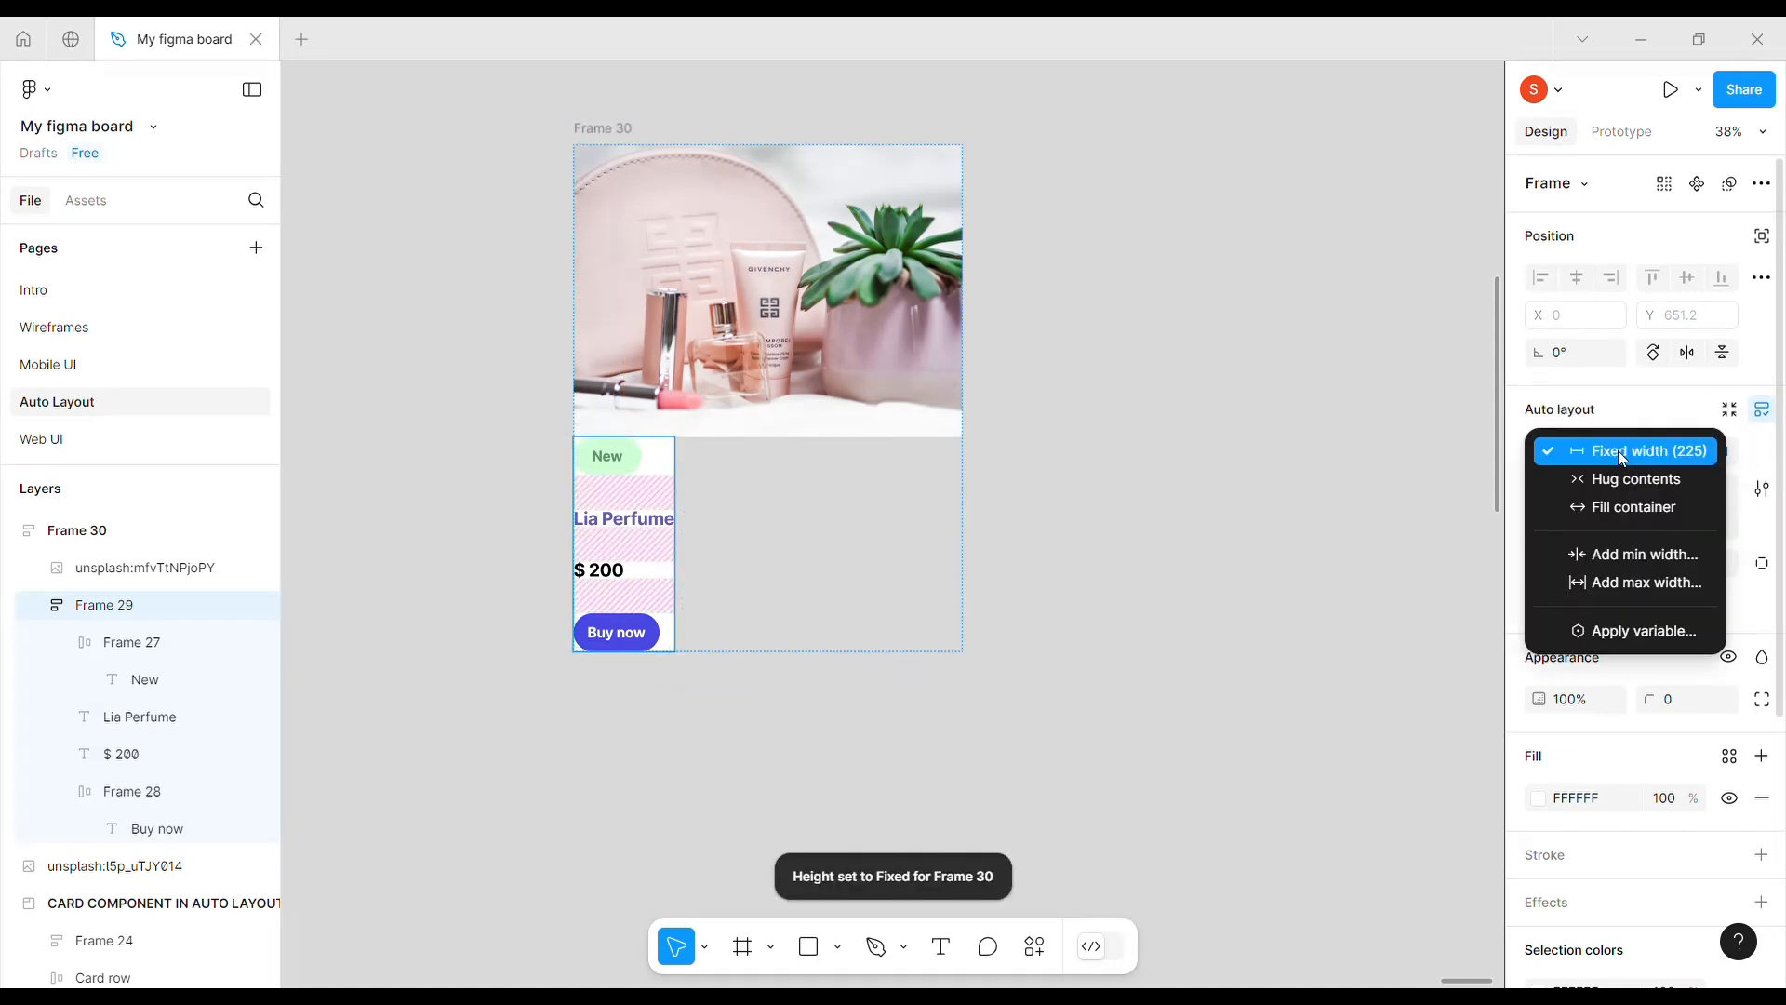
pyautogui.click(1611, 505)
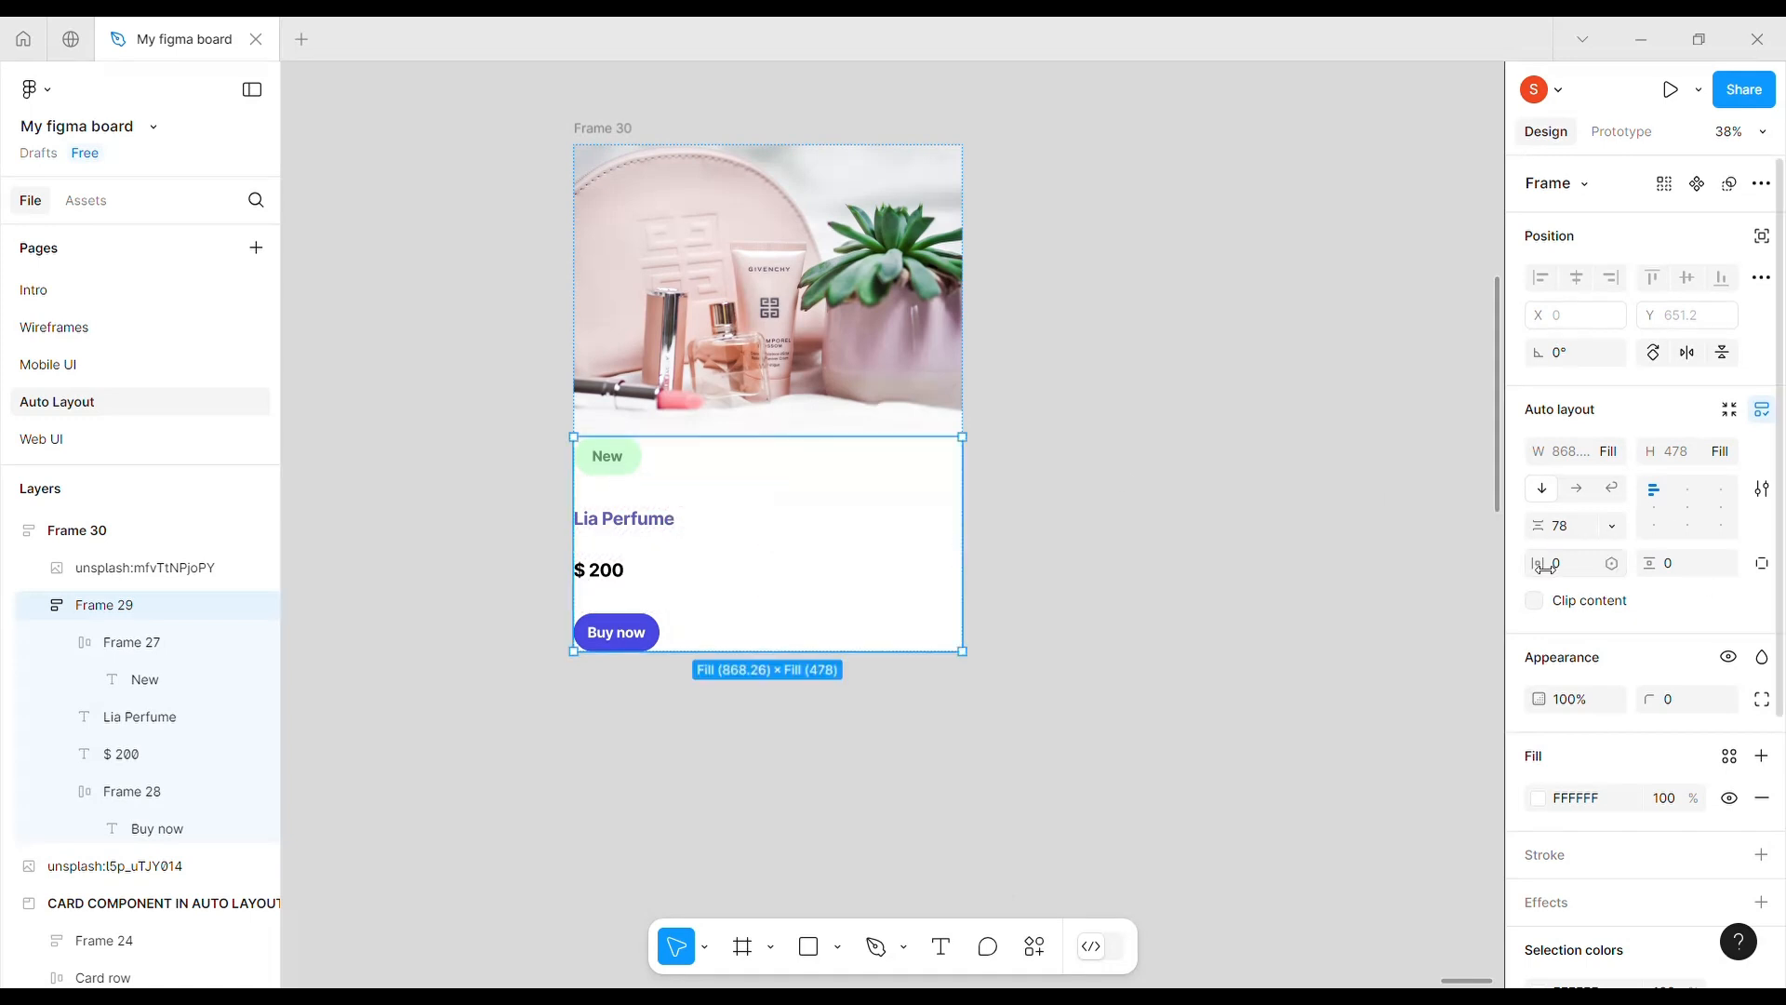
# - Give the details frame 25 horizontal and 28 vertical padding, and extend its height to 530
pyautogui.moveTo(1543, 566); pyautogui.dragTo(1595, 564)
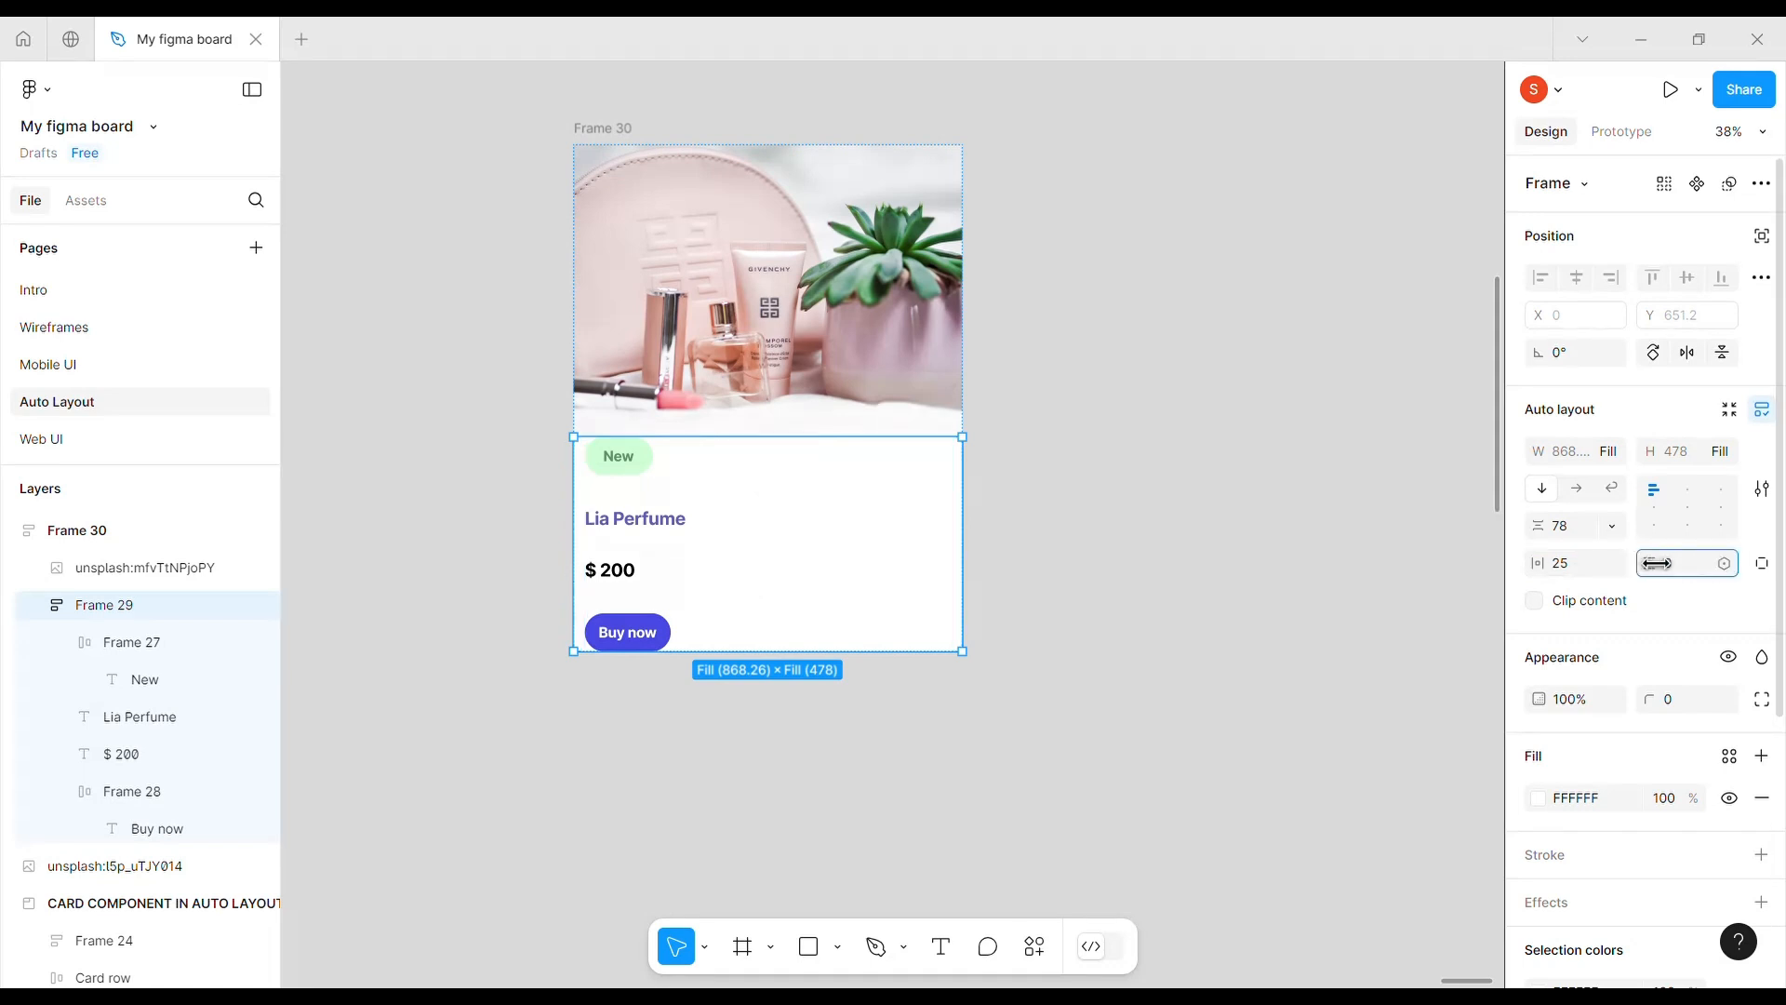
pyautogui.moveTo(1636, 566); pyautogui.dragTo(1723, 565)
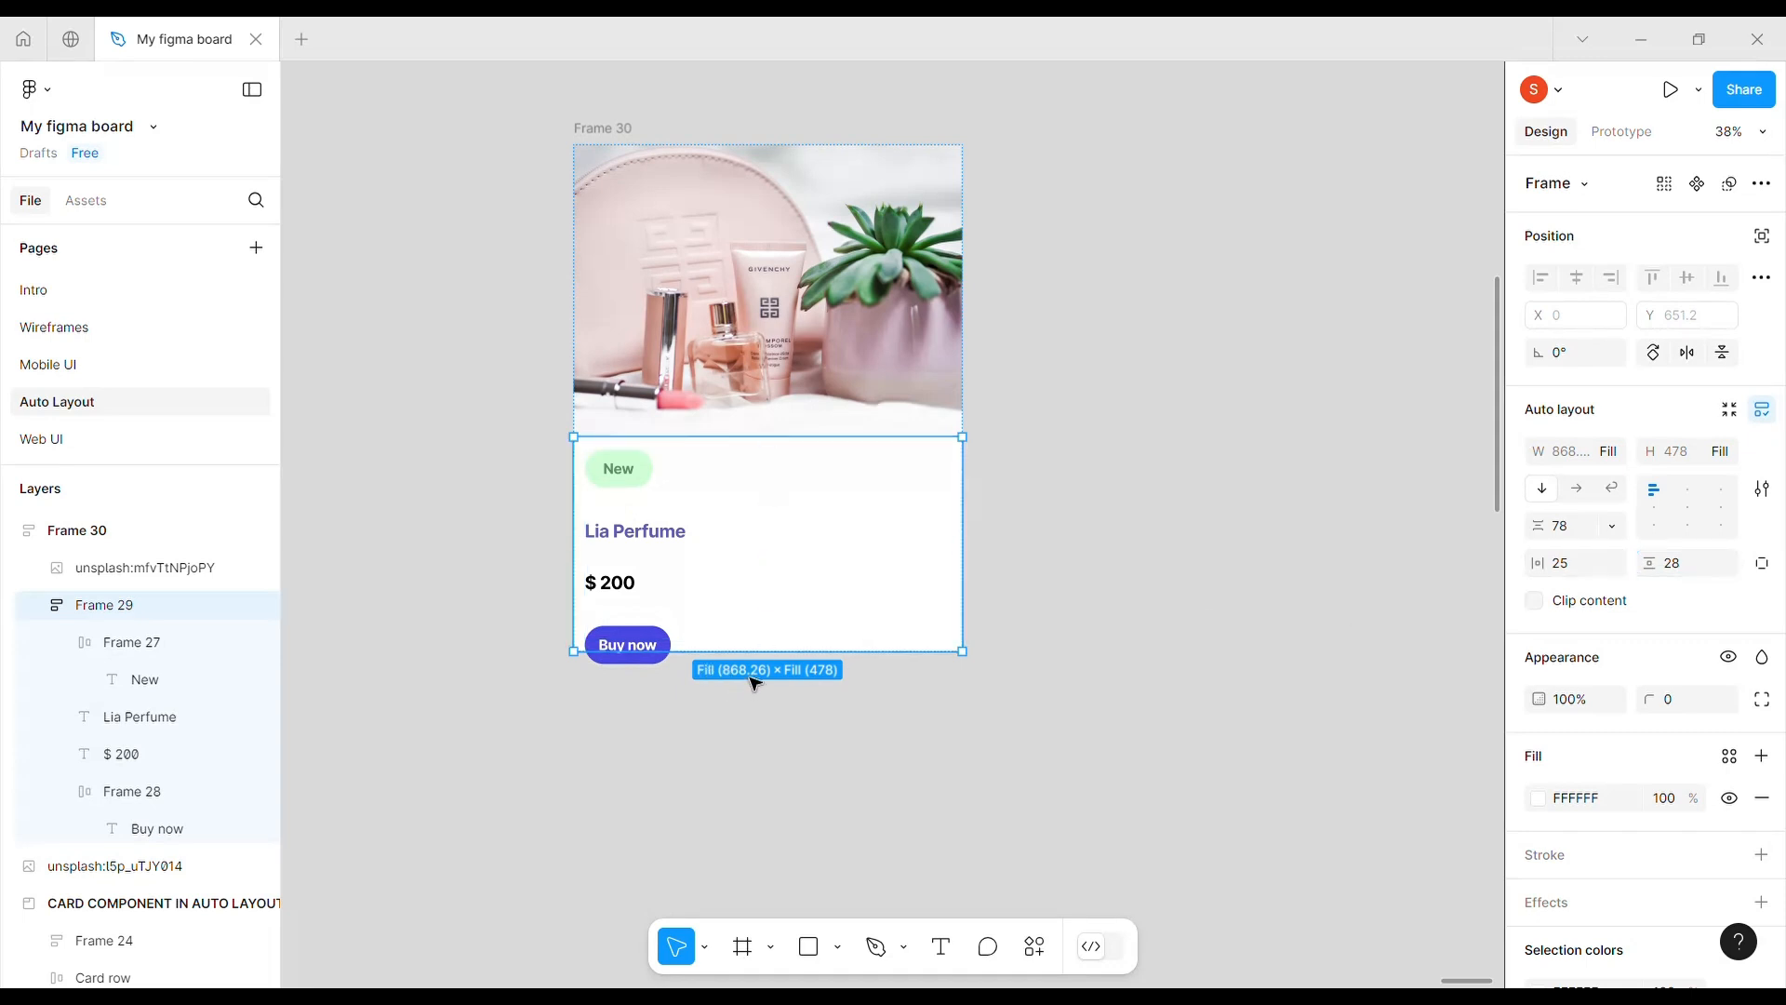
pyautogui.moveTo(763, 670); pyautogui.dragTo(763, 693)
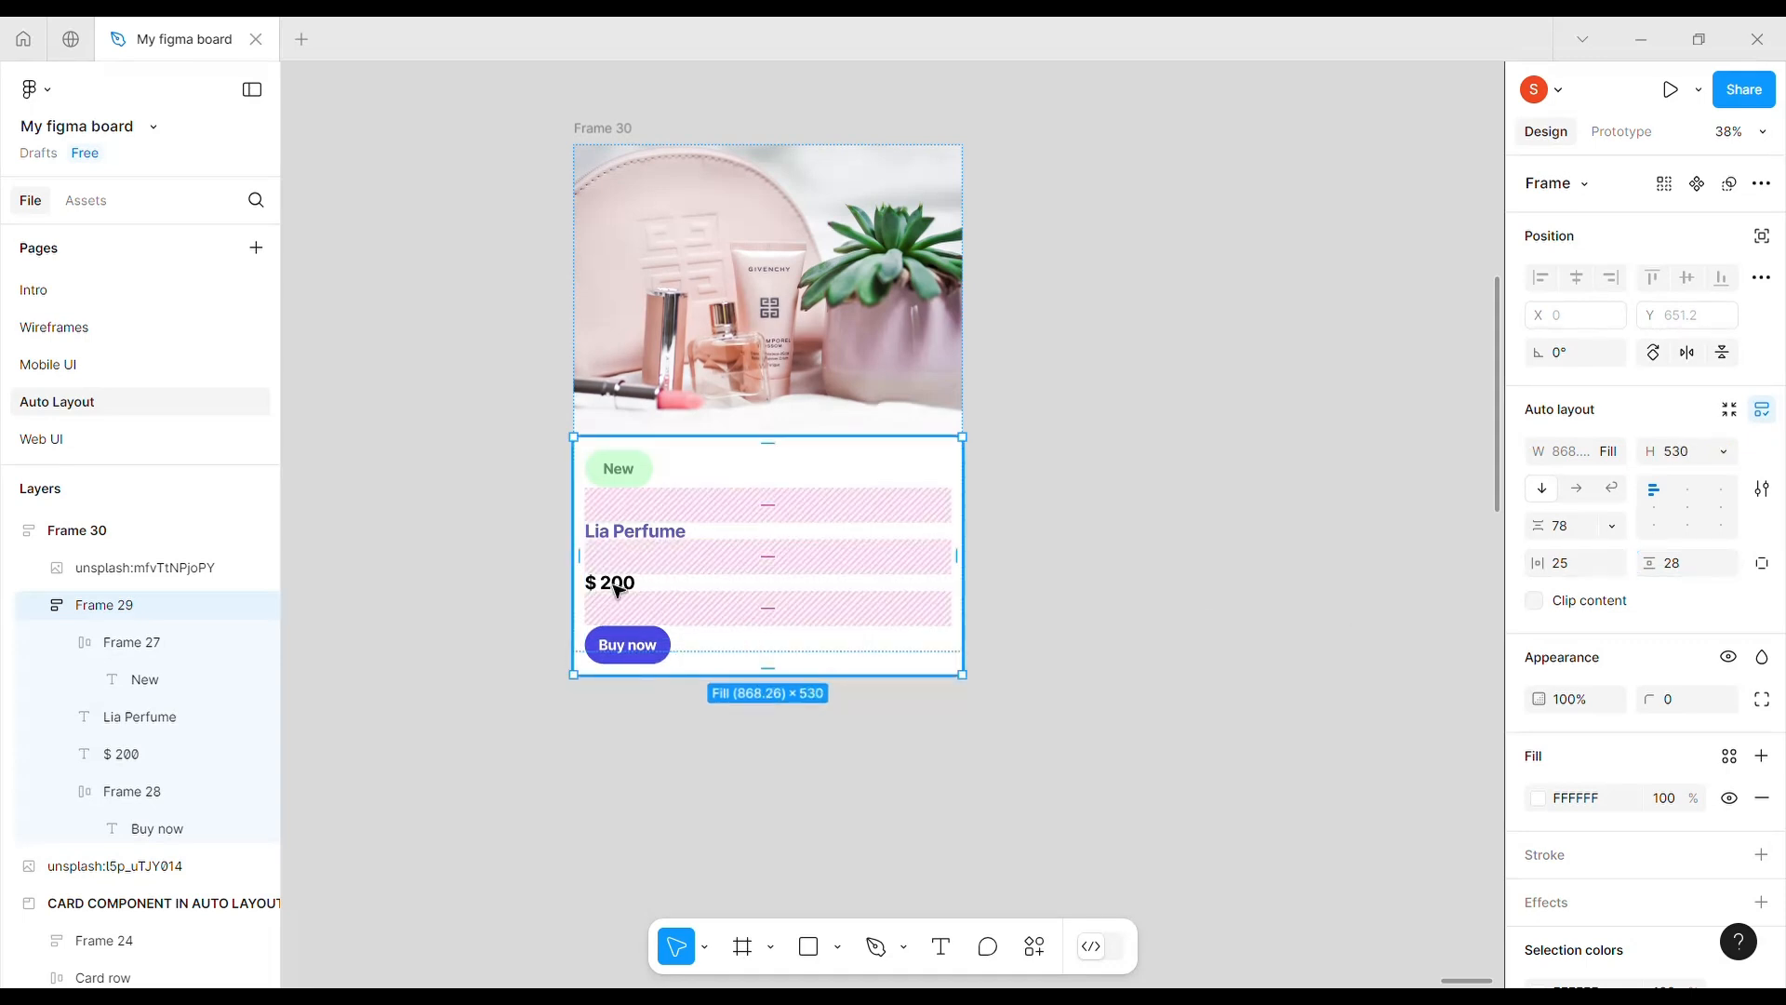
# - Set the vertical gap between the items in the details frame to 32
pyautogui.click(630, 466)
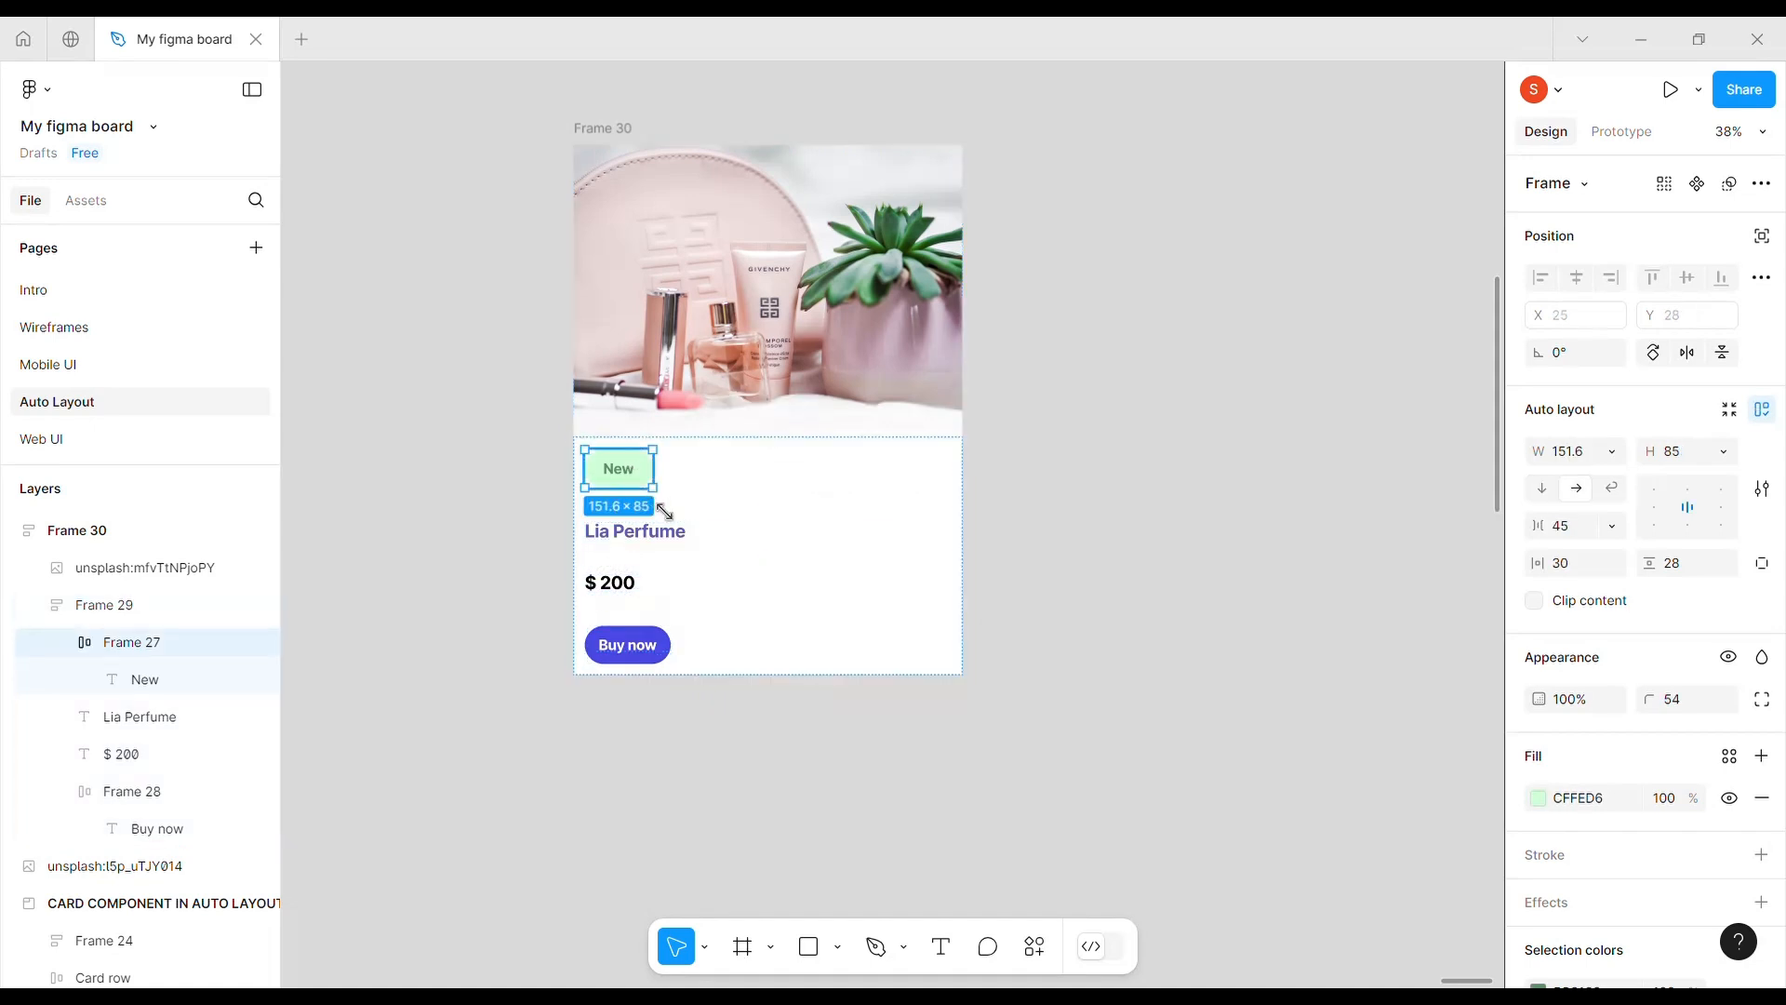
pyautogui.click(688, 556)
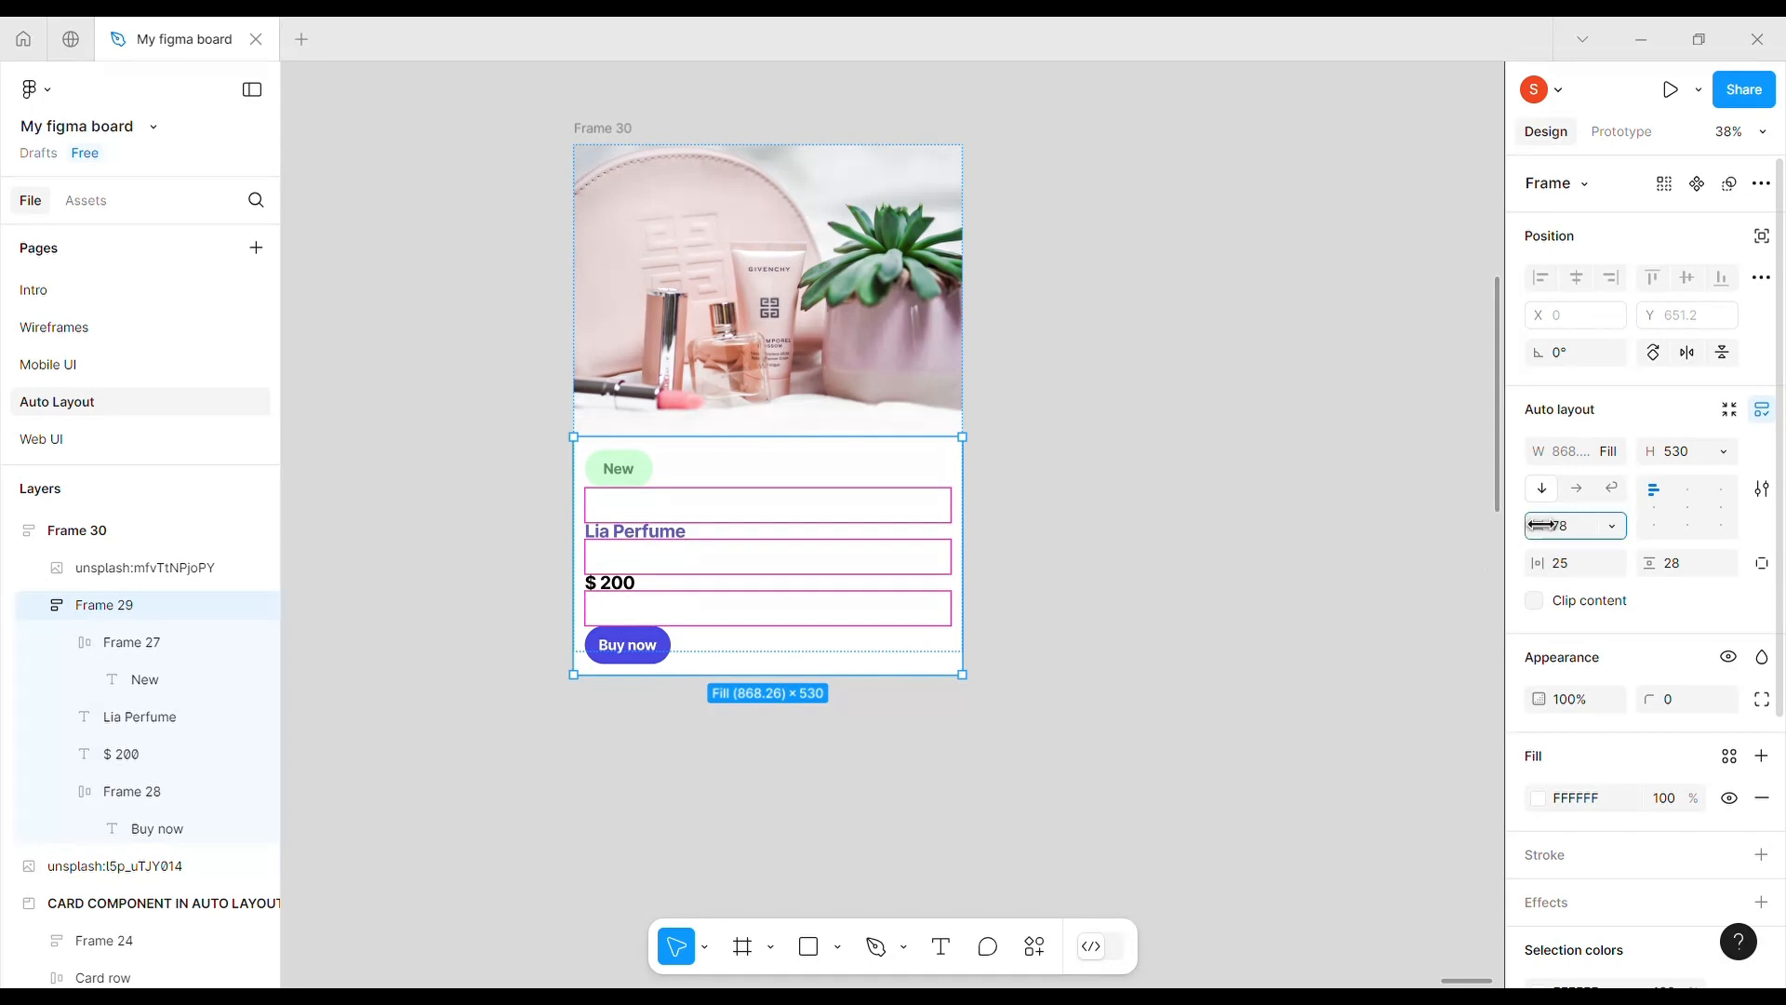
pyautogui.moveTo(1537, 525); pyautogui.dragTo(1427, 506)
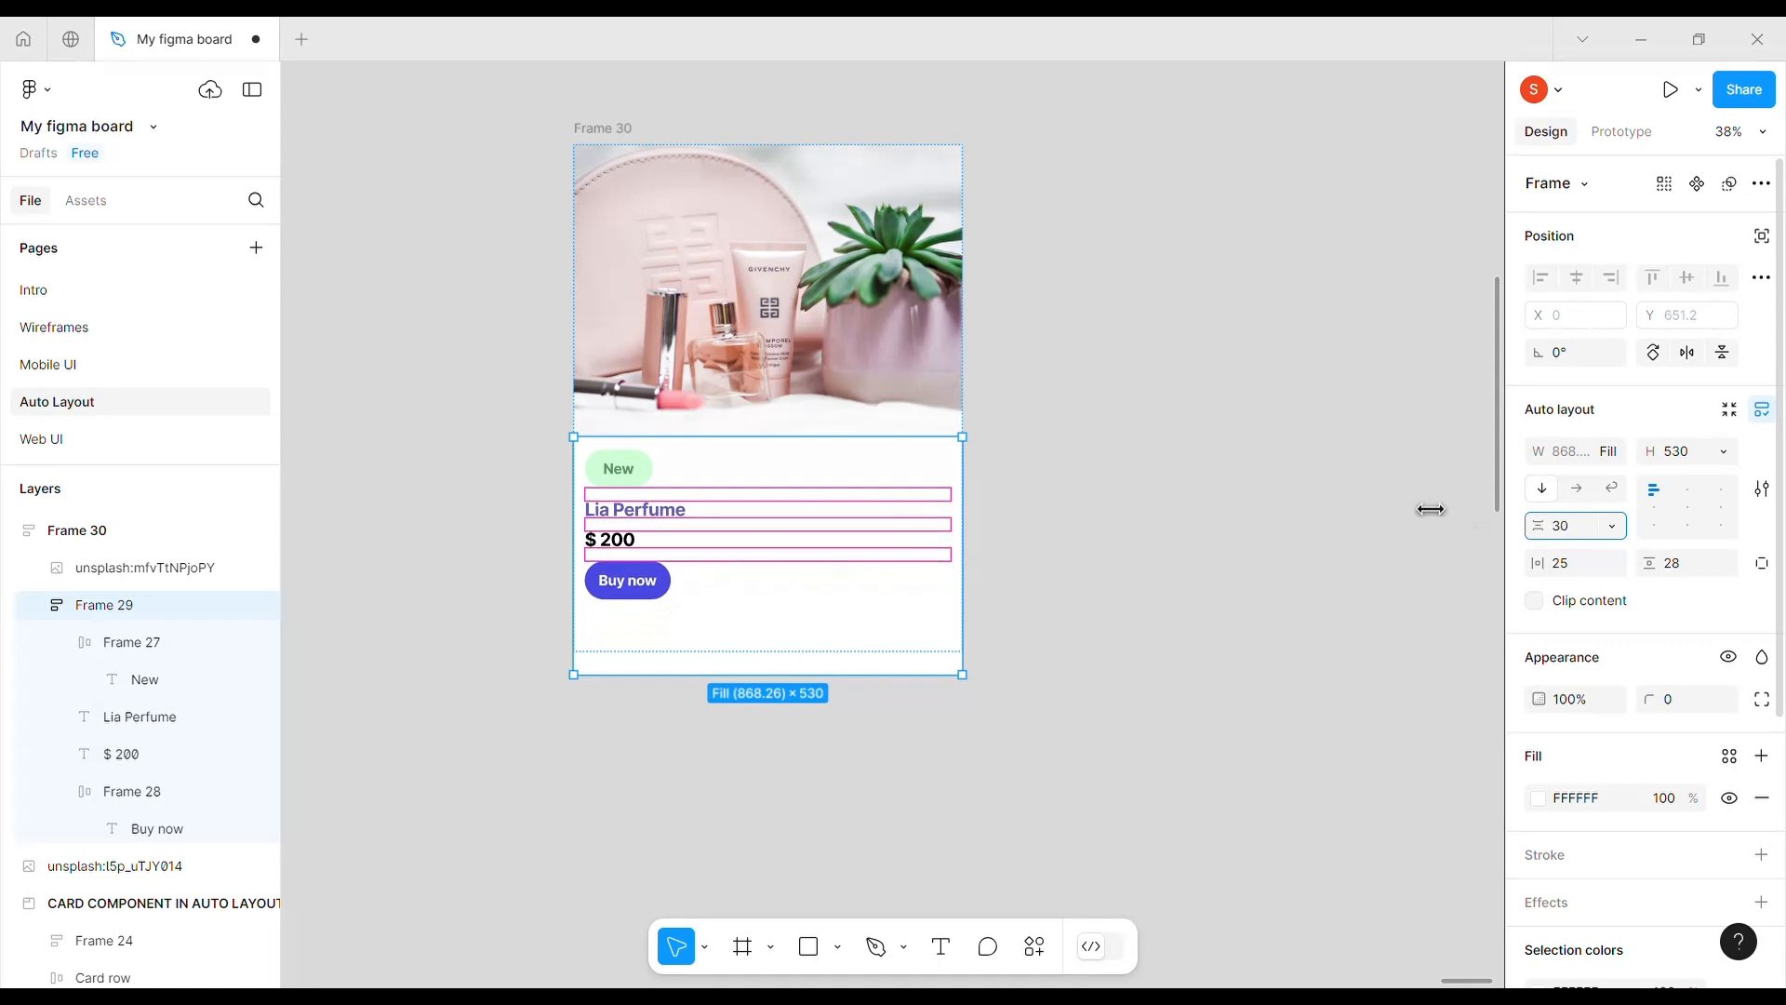
pyautogui.click(1568, 534)
pyautogui.write('32')
pyautogui.press('Return')
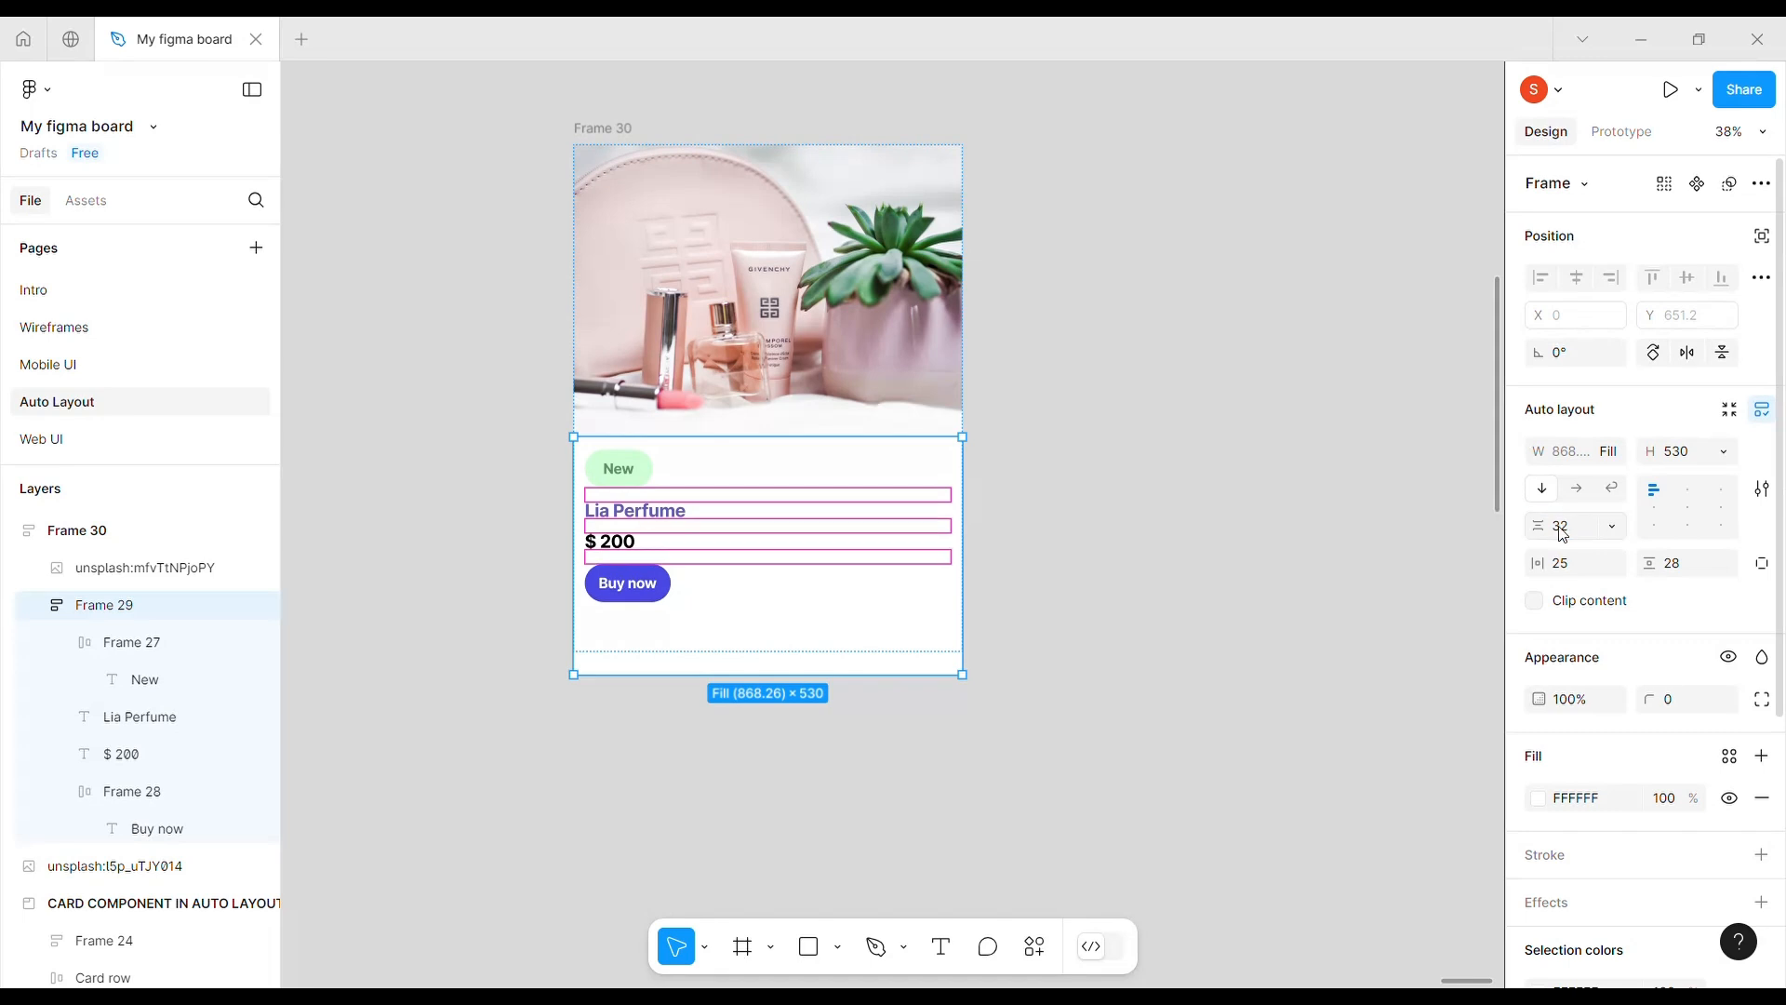
pyautogui.click(1172, 562)
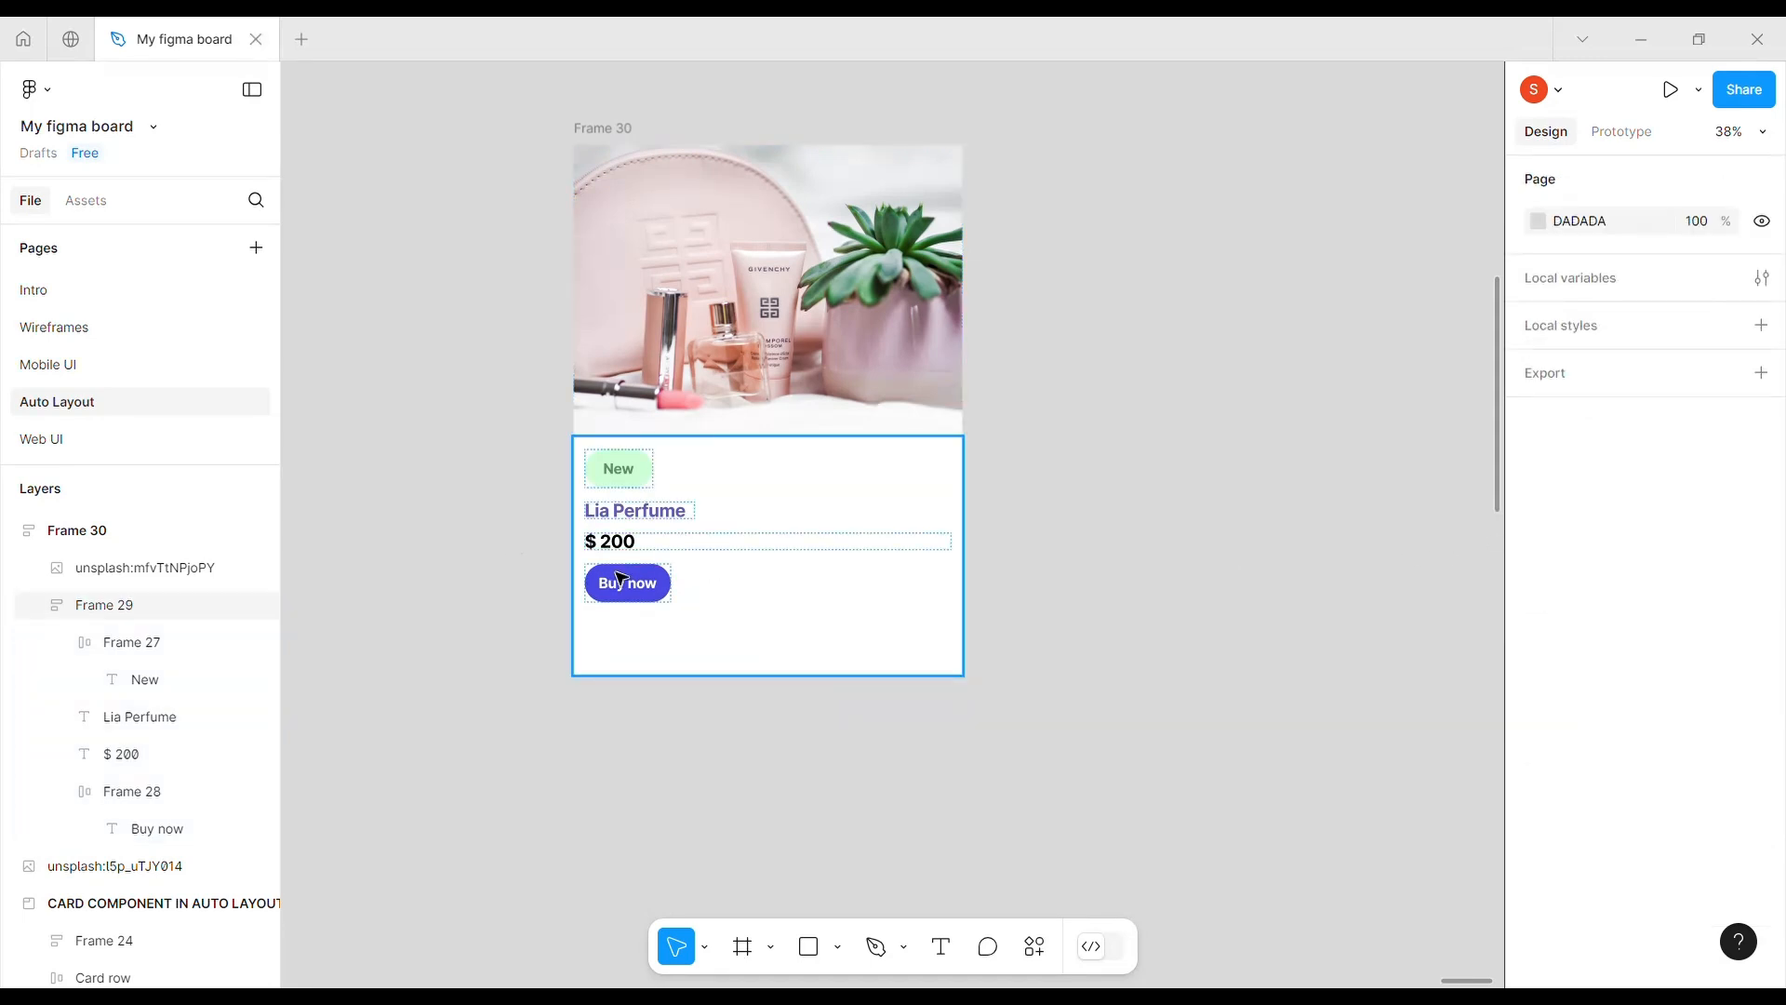
# - Wrap the $ 200 price and the Buy now button in a horizontal auto layout row, aligned left and centred vertically
pyautogui.click(621, 577)
pyautogui.click(626, 582)
pyautogui.click(629, 548)
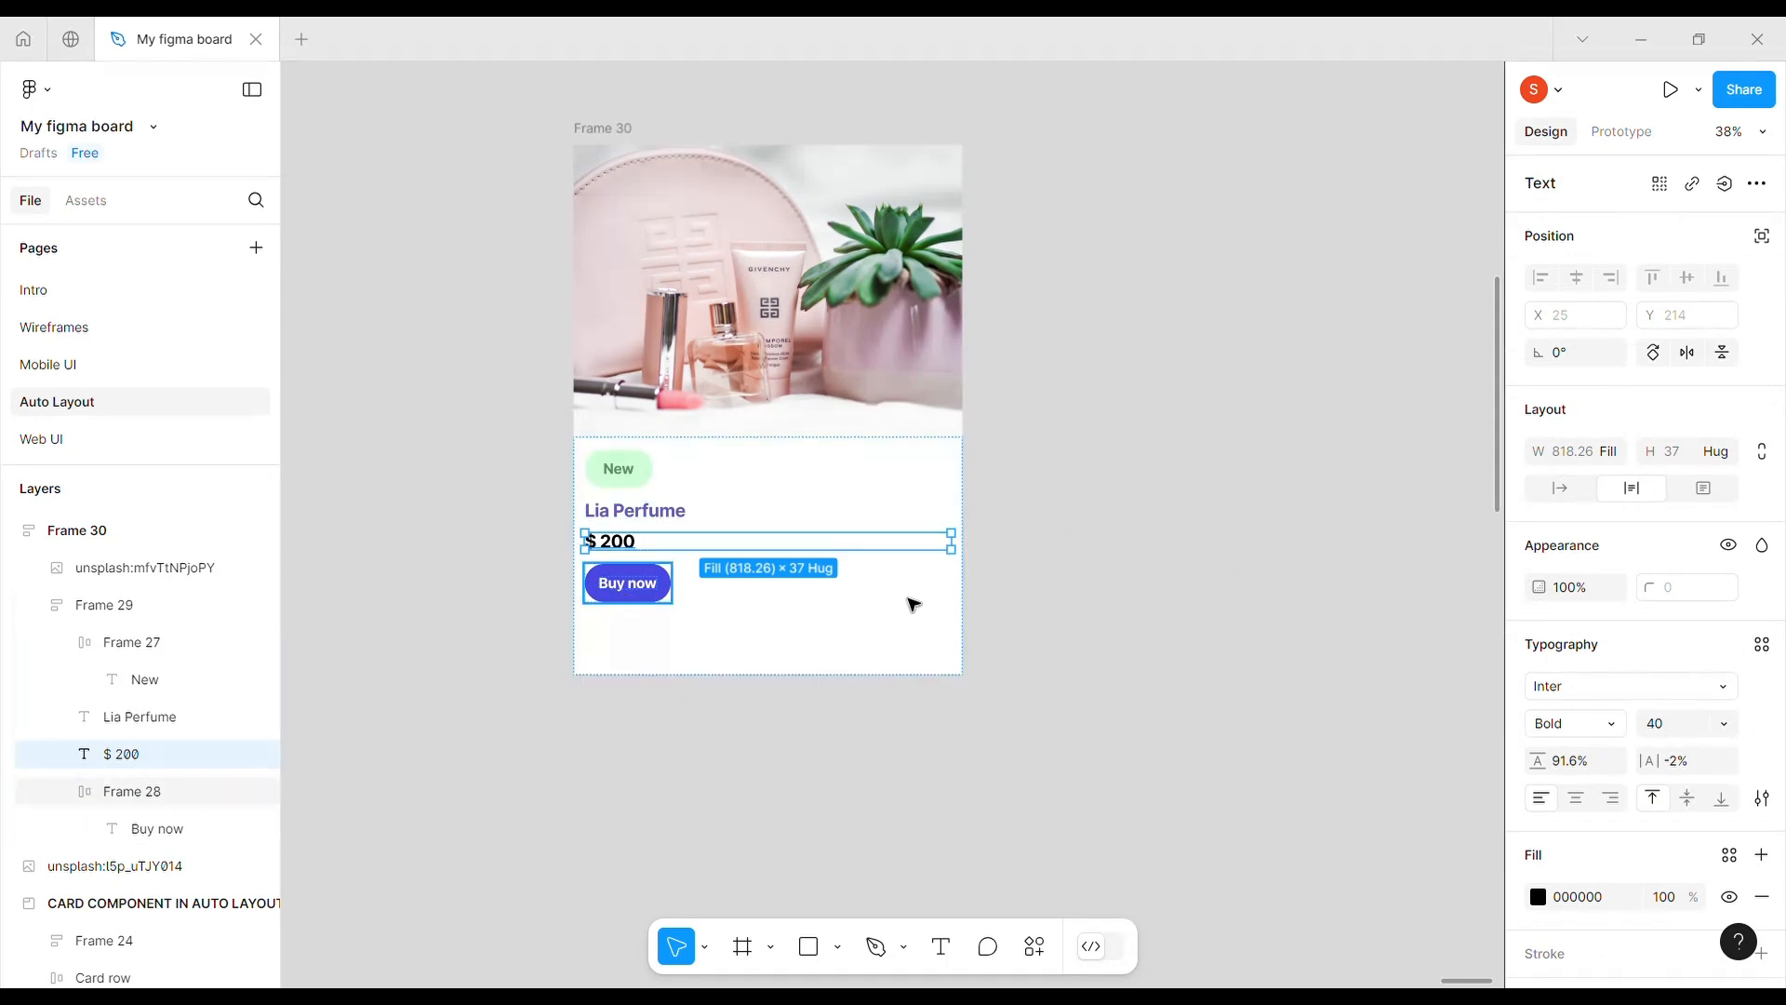
pyautogui.keyDown('shift'); pyautogui.click(627, 583); pyautogui.keyUp('shift')
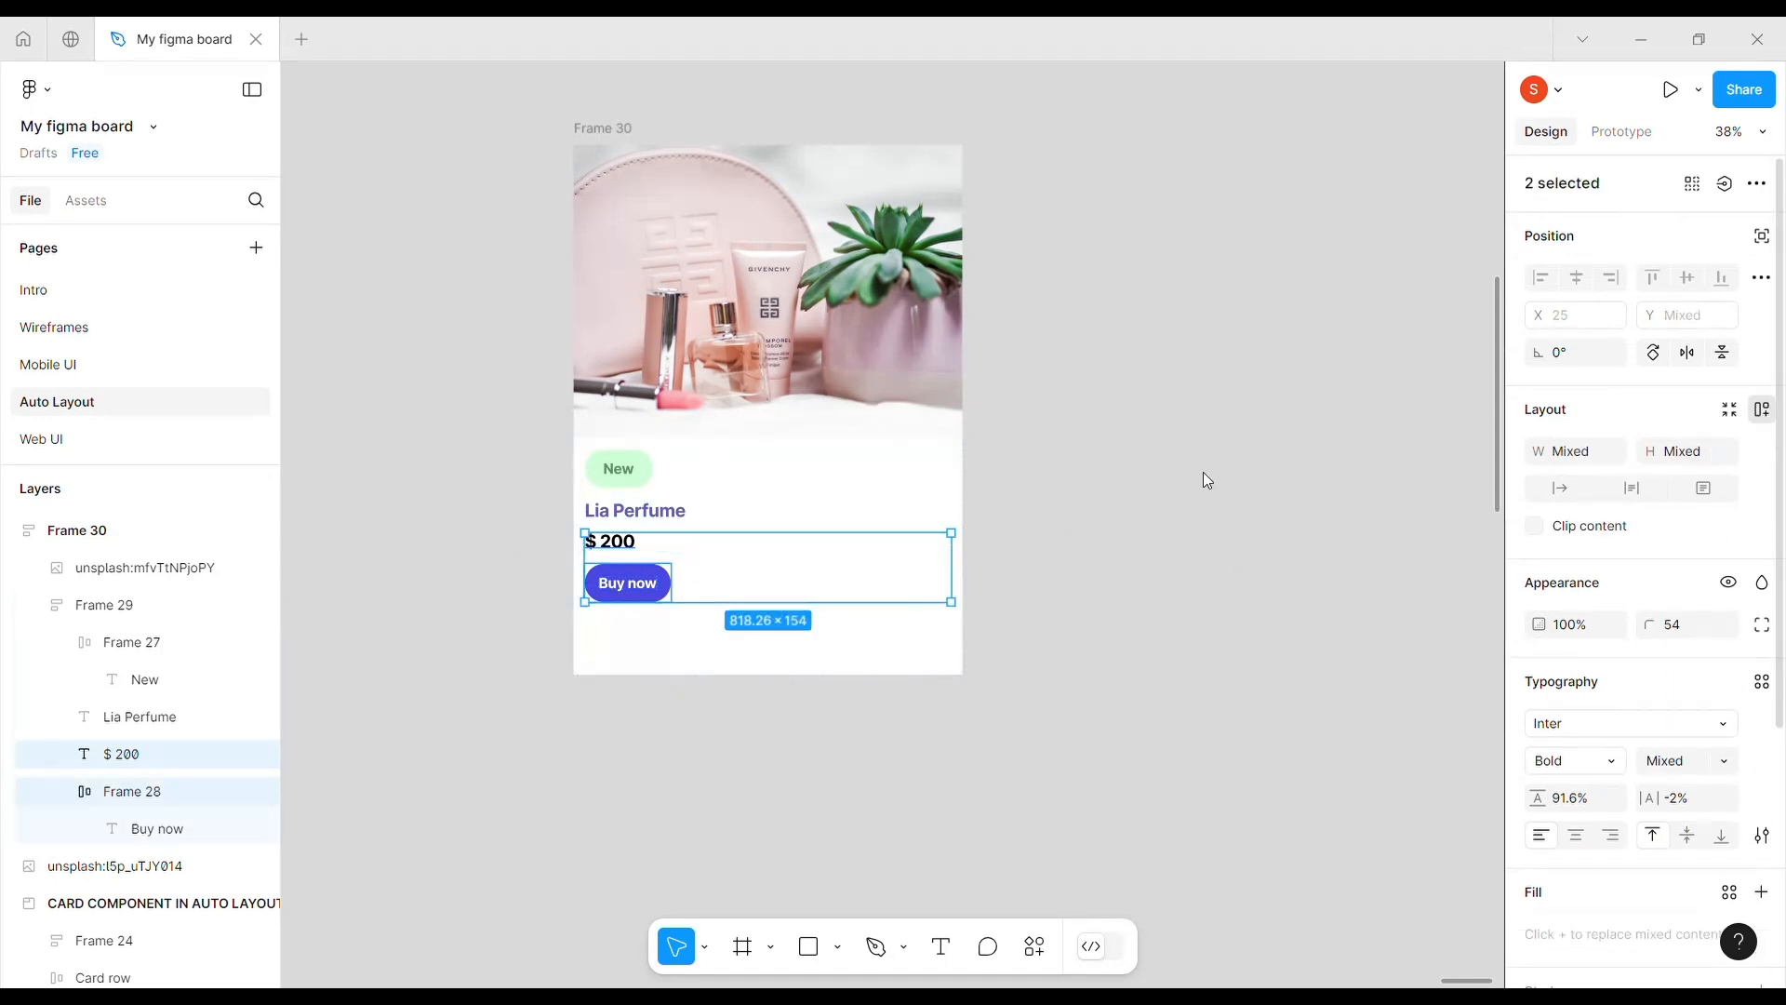
pyautogui.hotkey('shift', 'a')
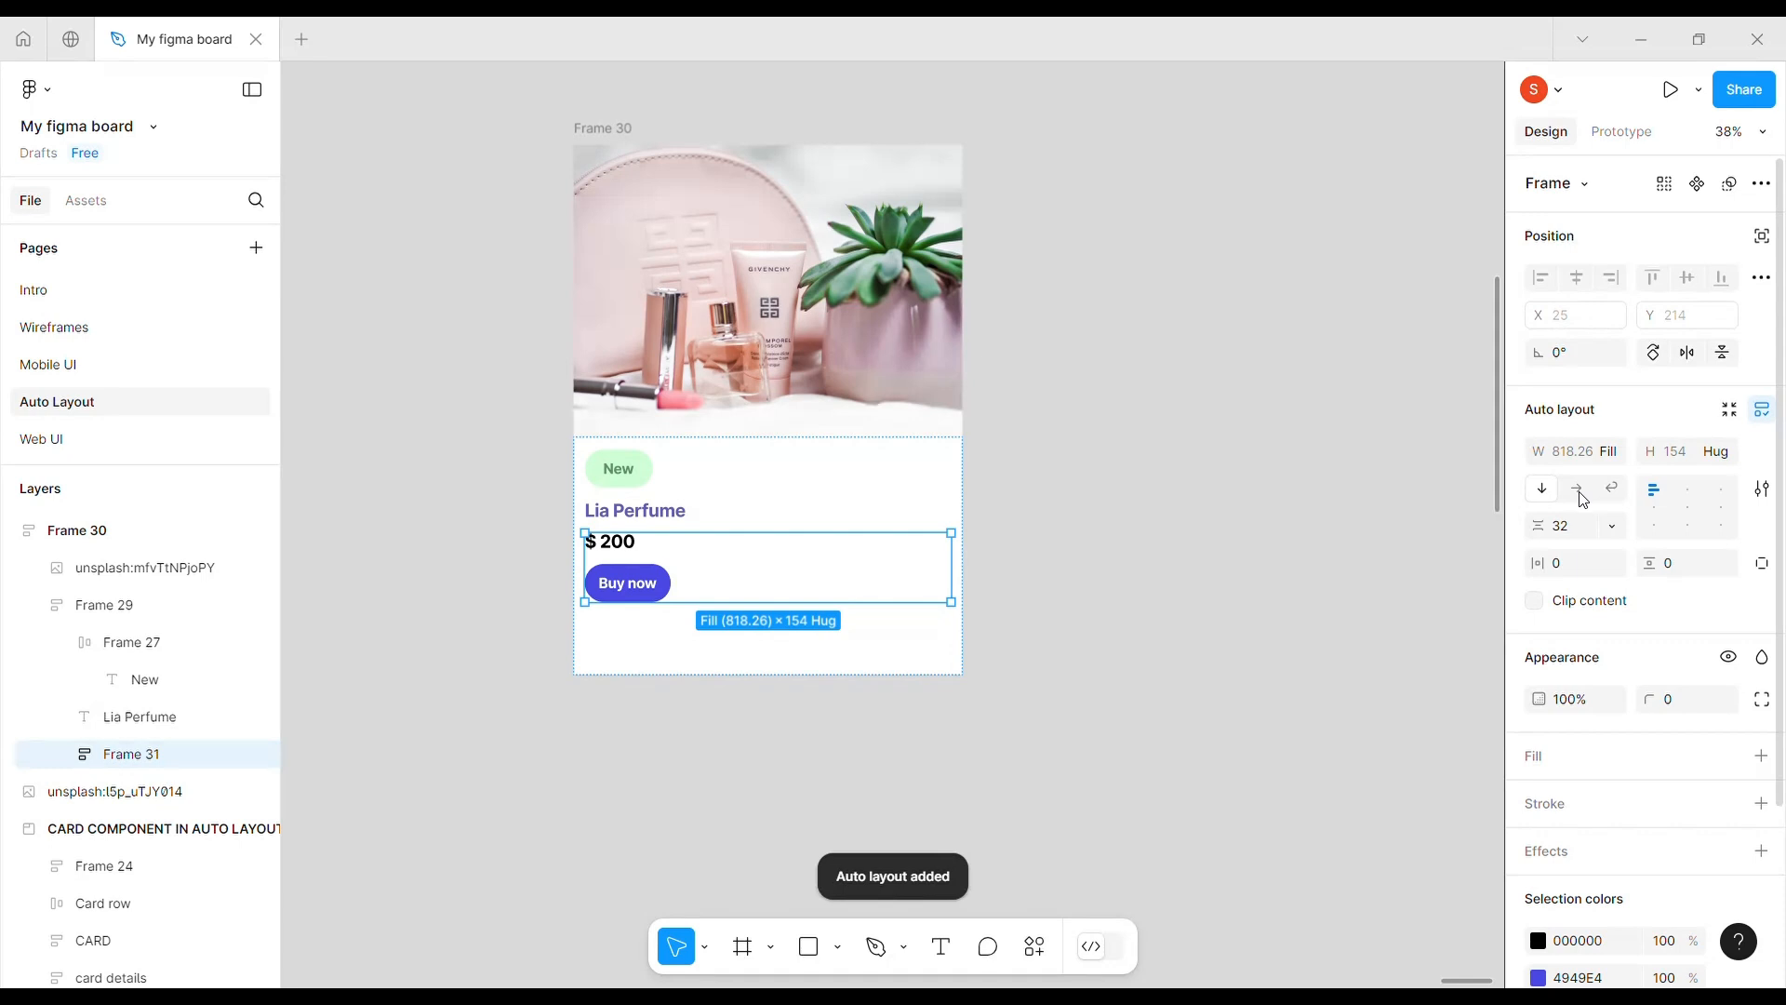
pyautogui.click(1578, 492)
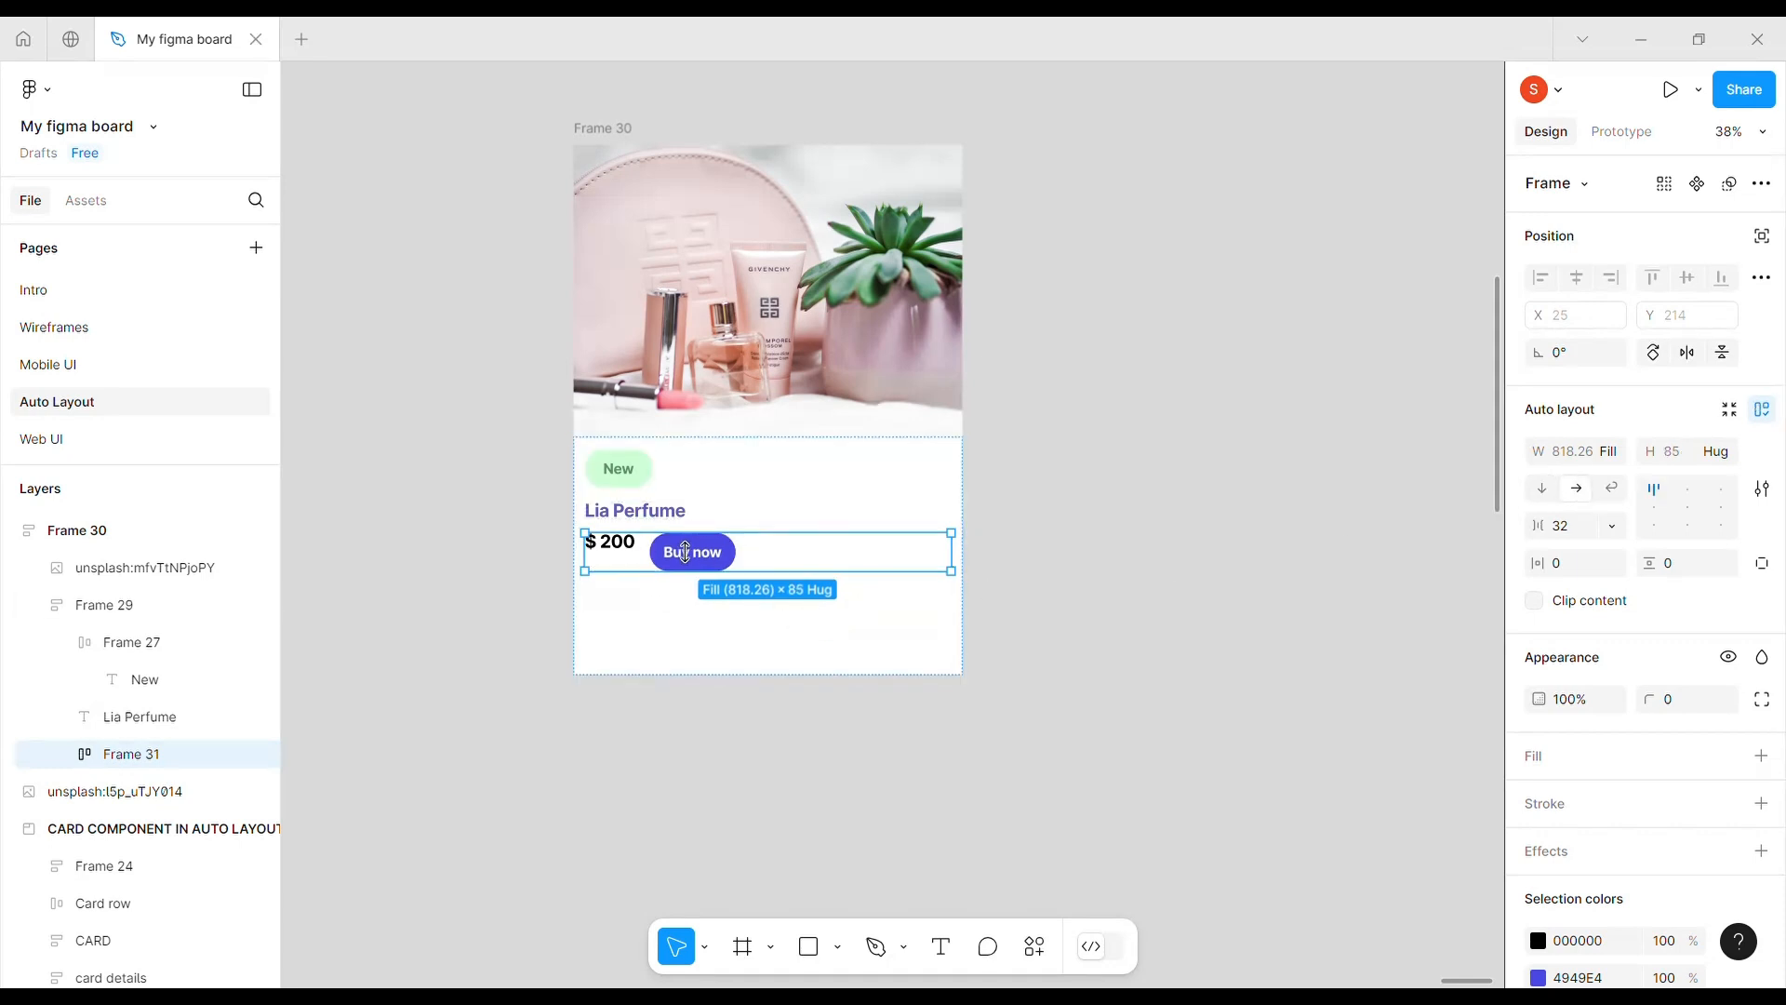
pyautogui.click(1654, 507)
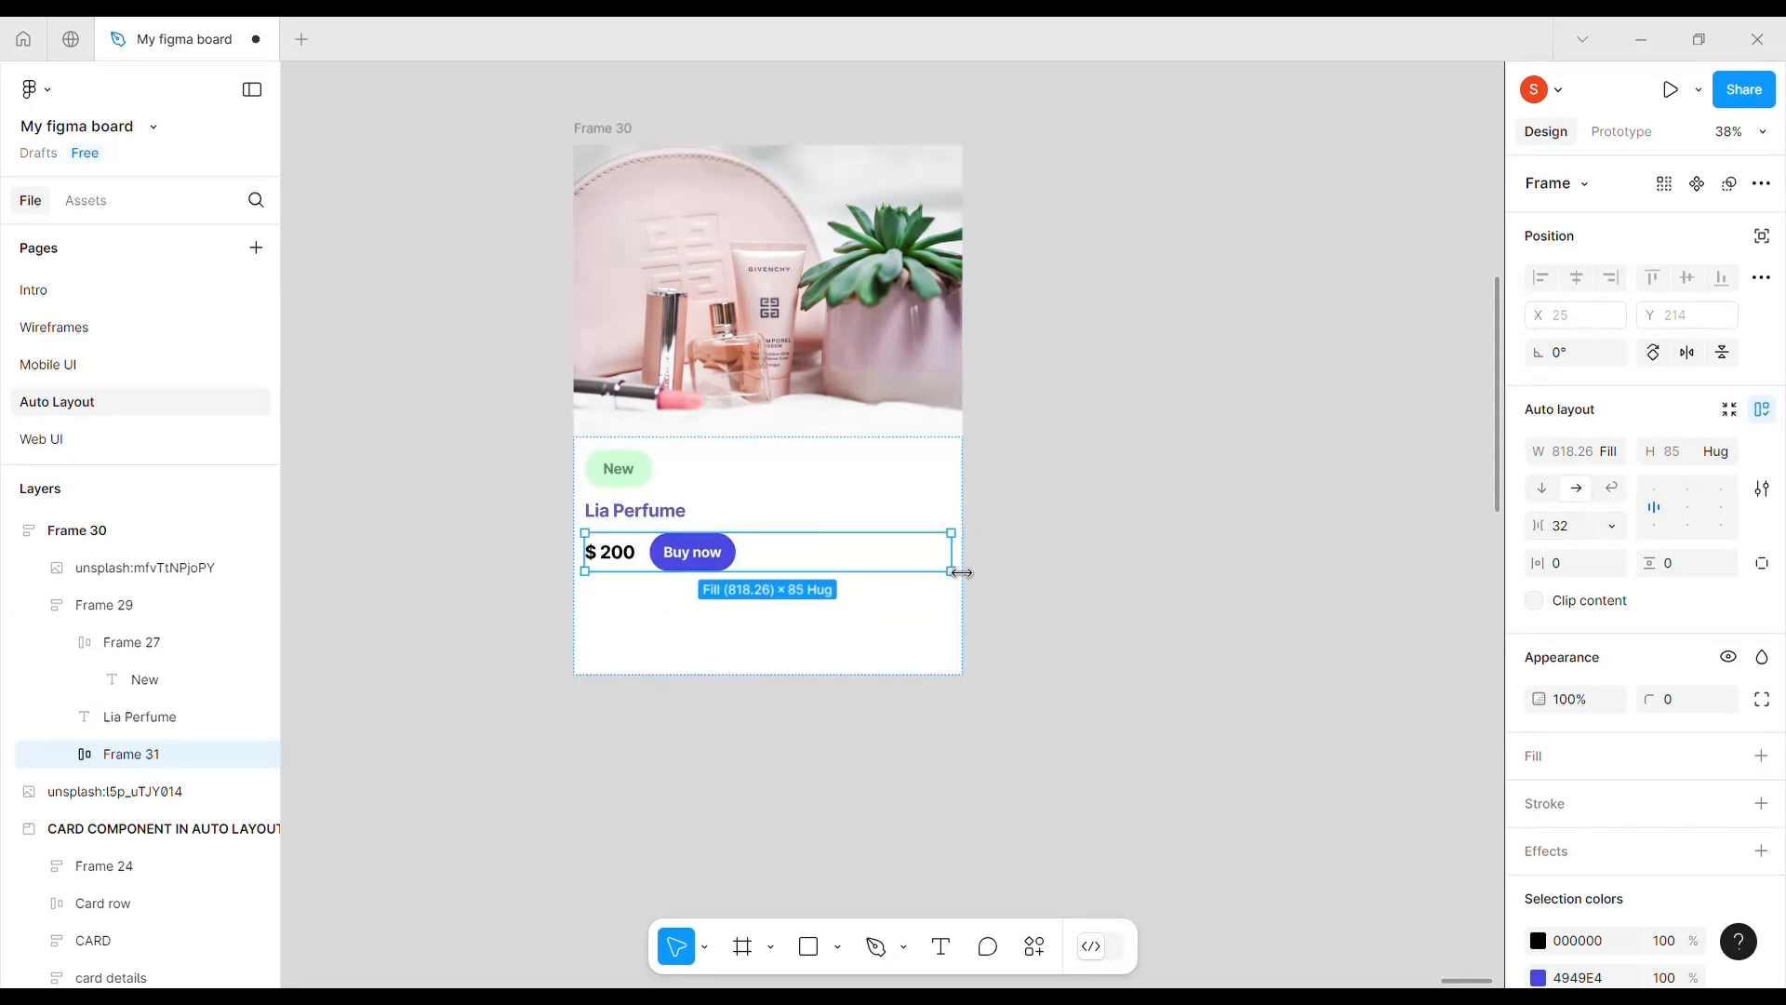
# - Try extra horizontal padding and a gap of 152 in the price and button row, undoing both changes
pyautogui.moveTo(1533, 562); pyautogui.dragTo(1628, 568)
pyautogui.hotkey('ctrl', 'z')
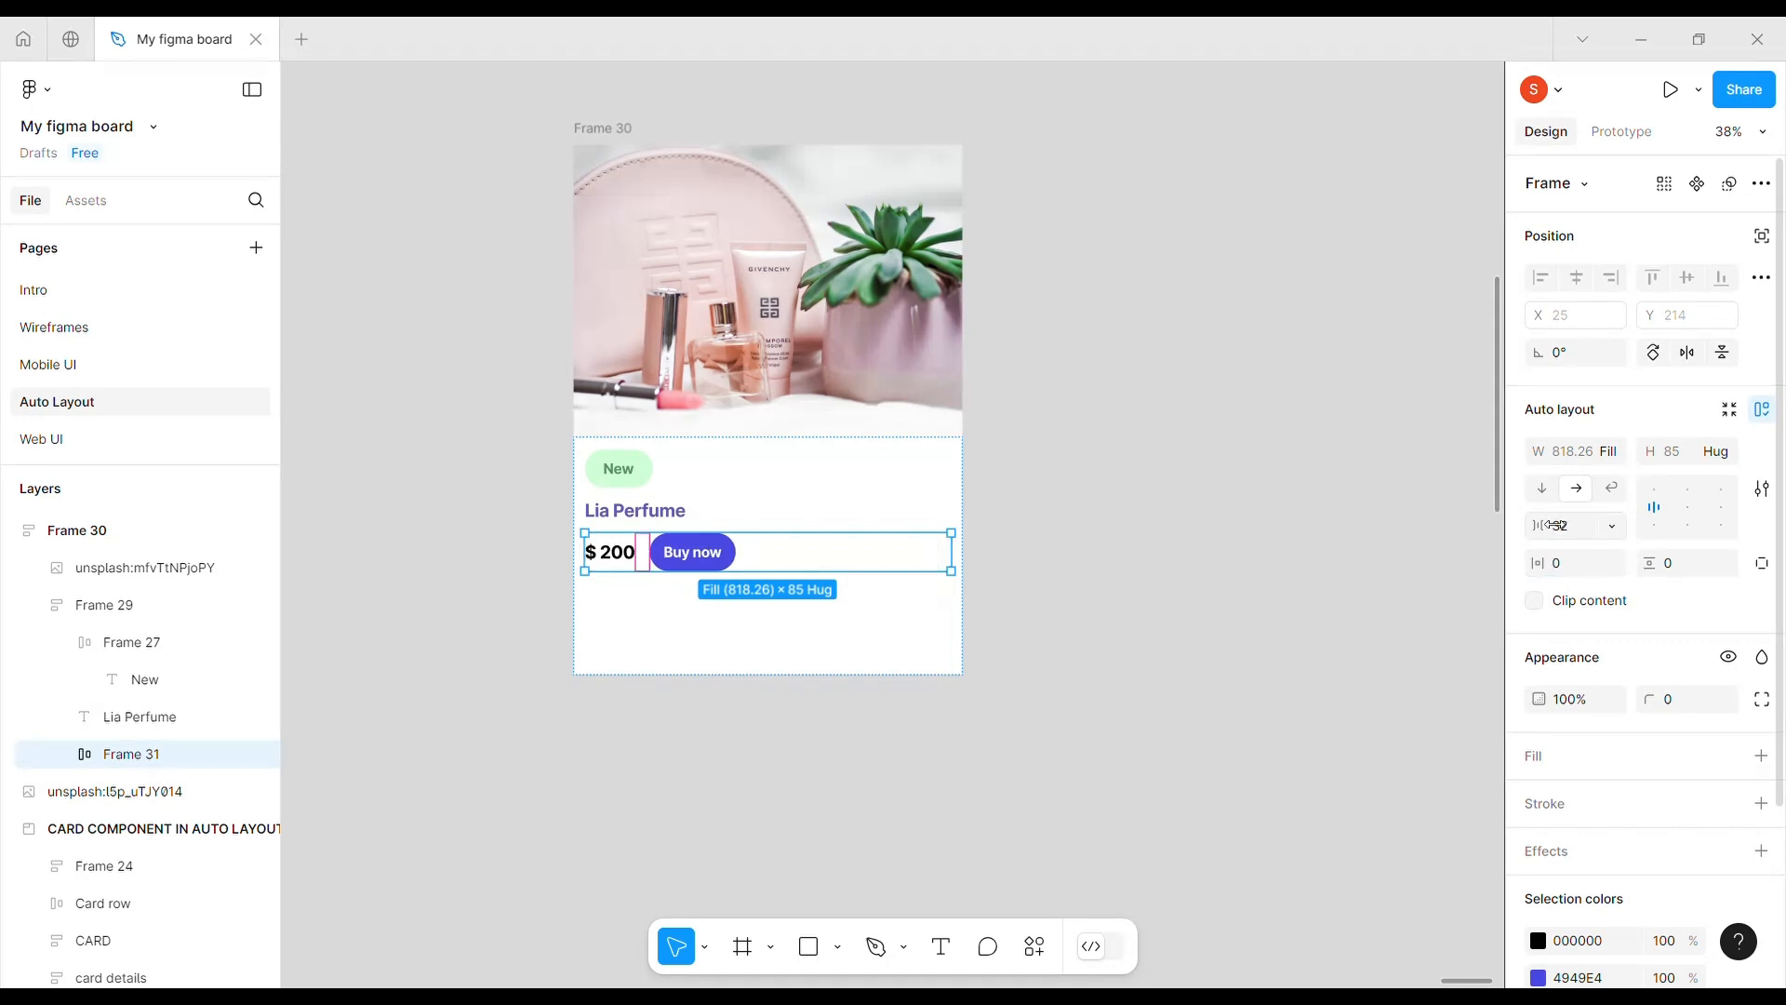
pyautogui.moveTo(1547, 525); pyautogui.dragTo(41, 555)
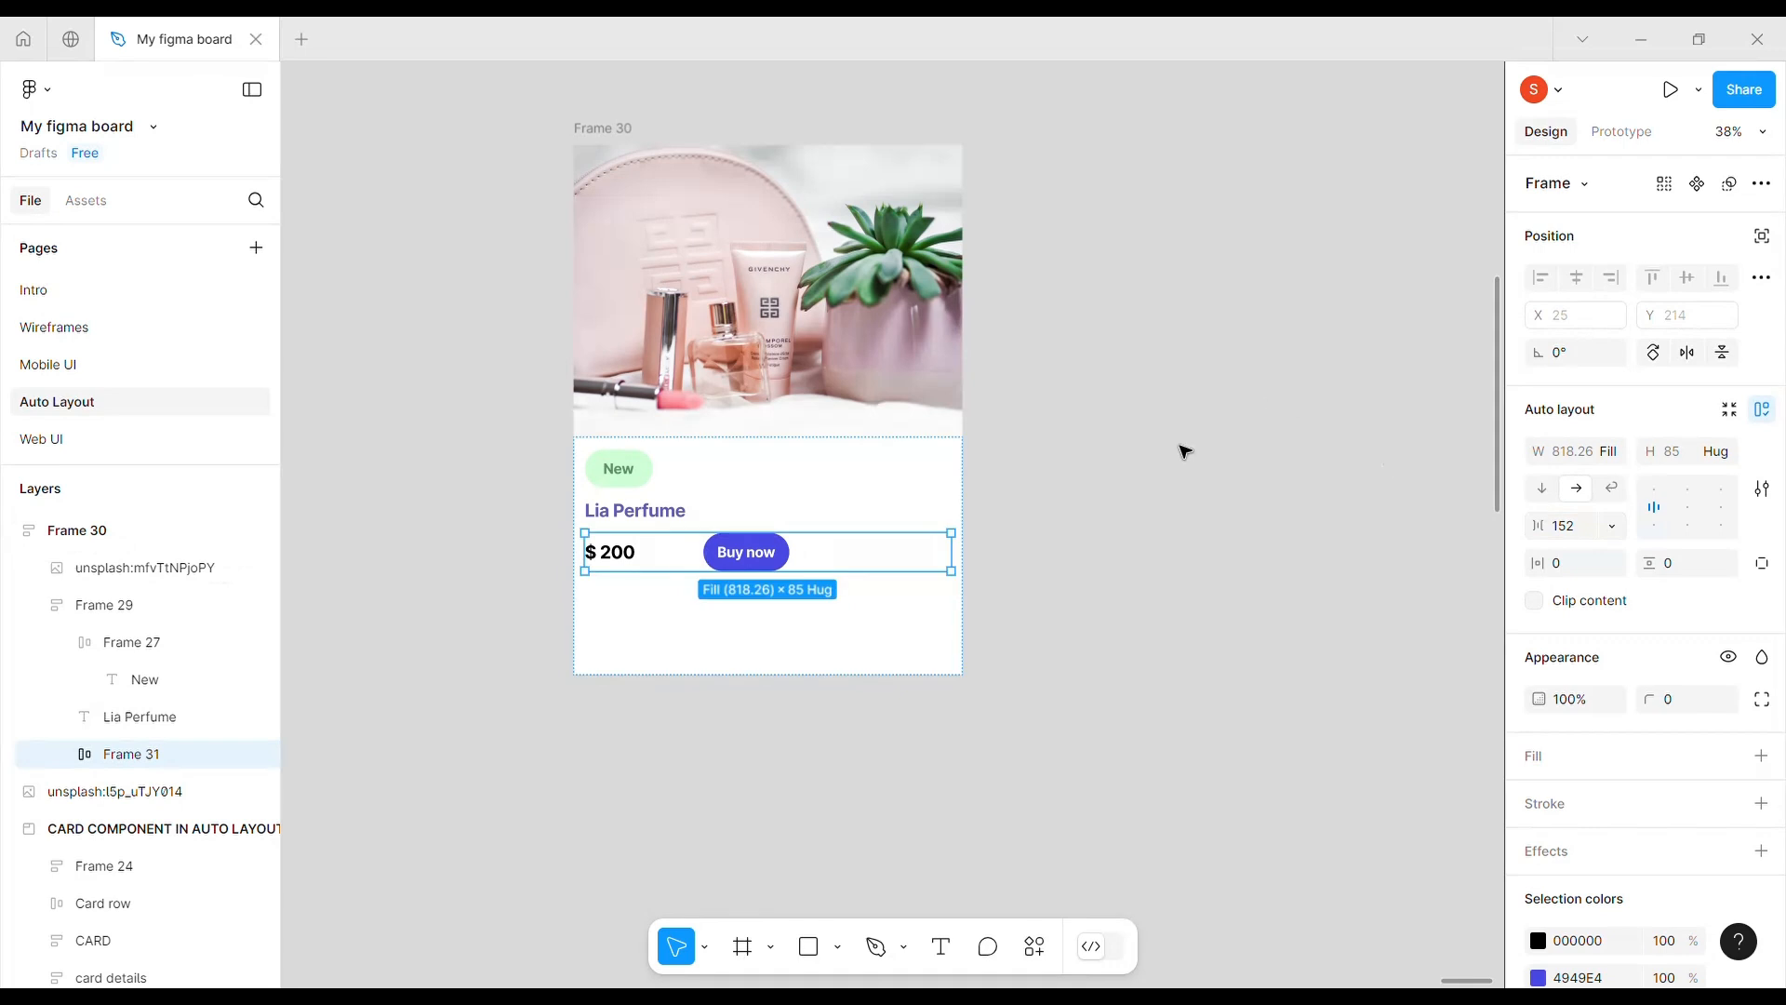
pyautogui.click(1210, 538)
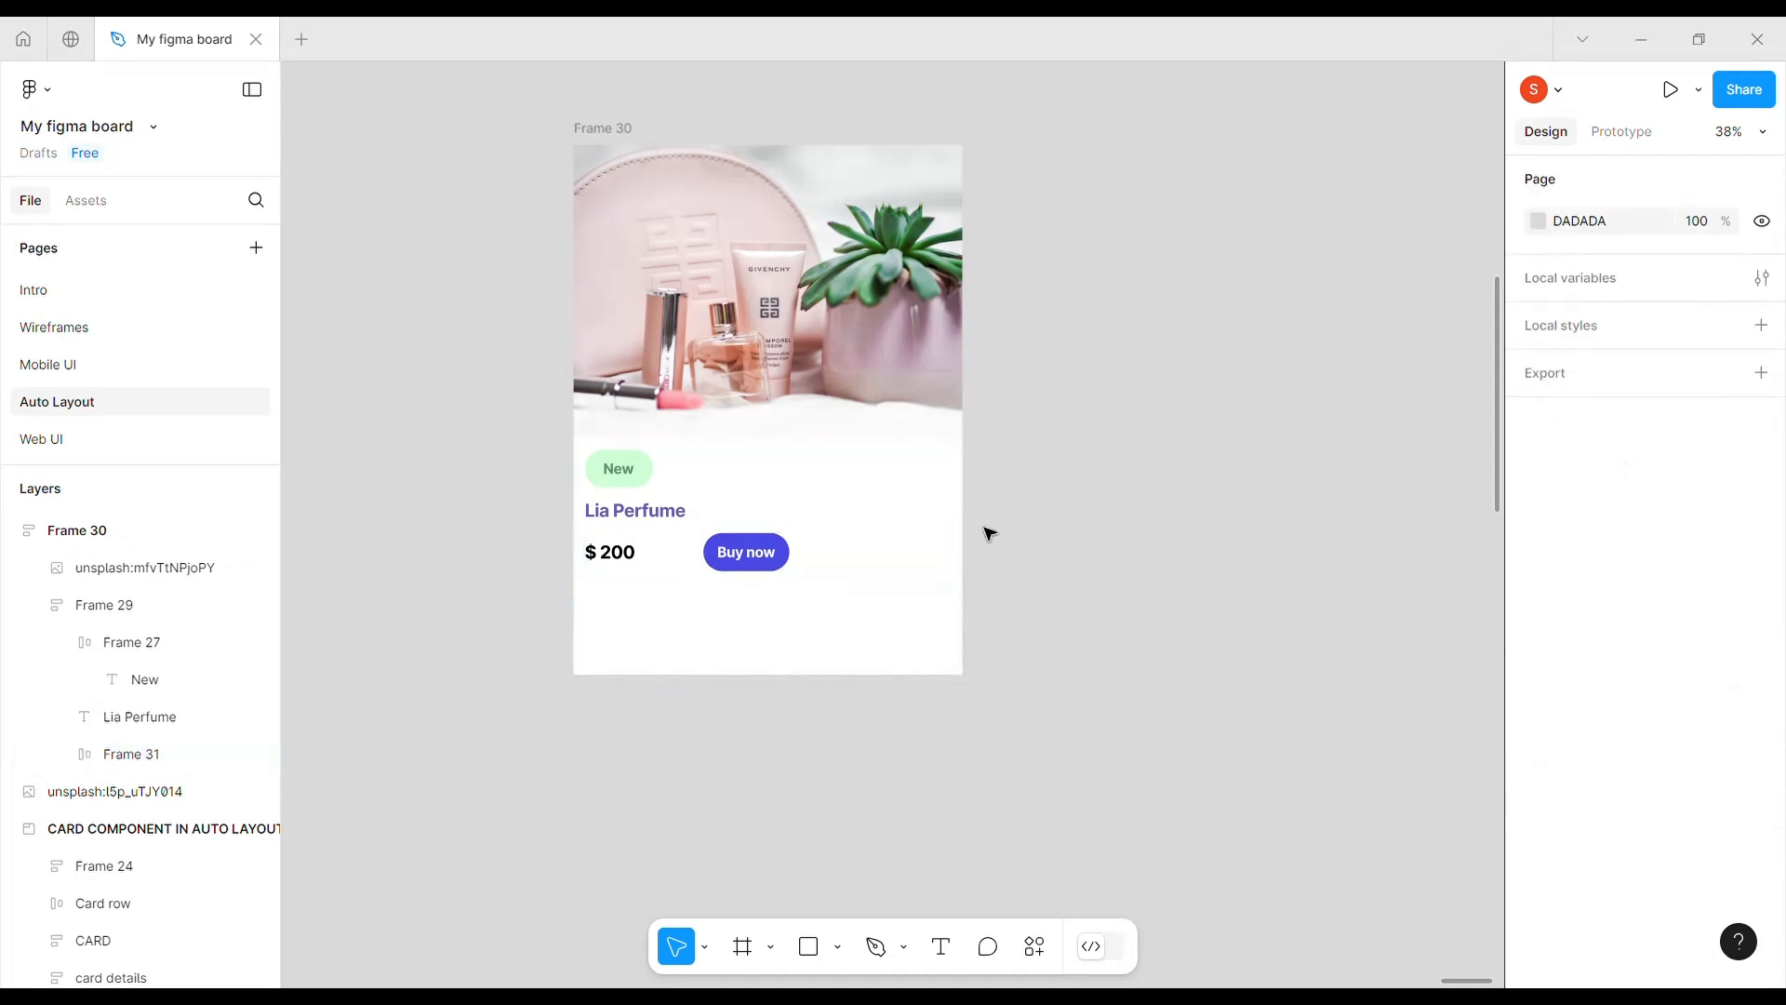
pyautogui.hotkey('ctrl', 'z')
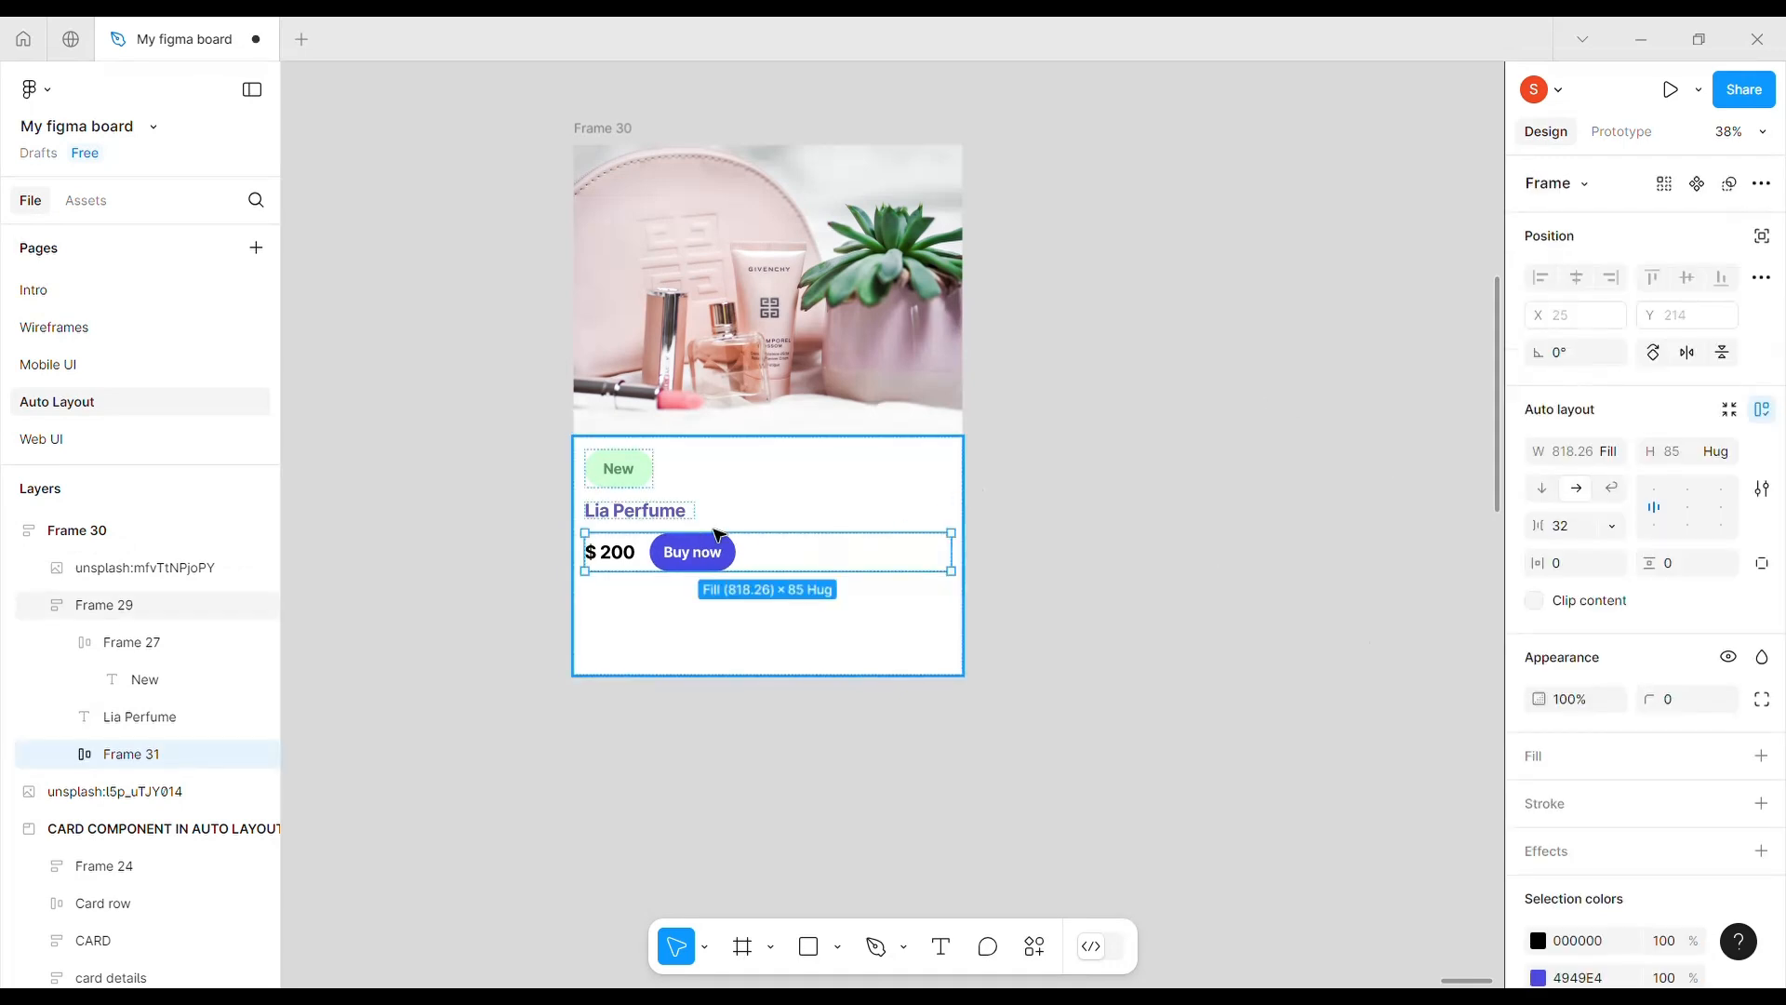
# - Shorten the details frame and the whole card to end just below the price row, making the card 868 × 1001
pyautogui.click(891, 656)
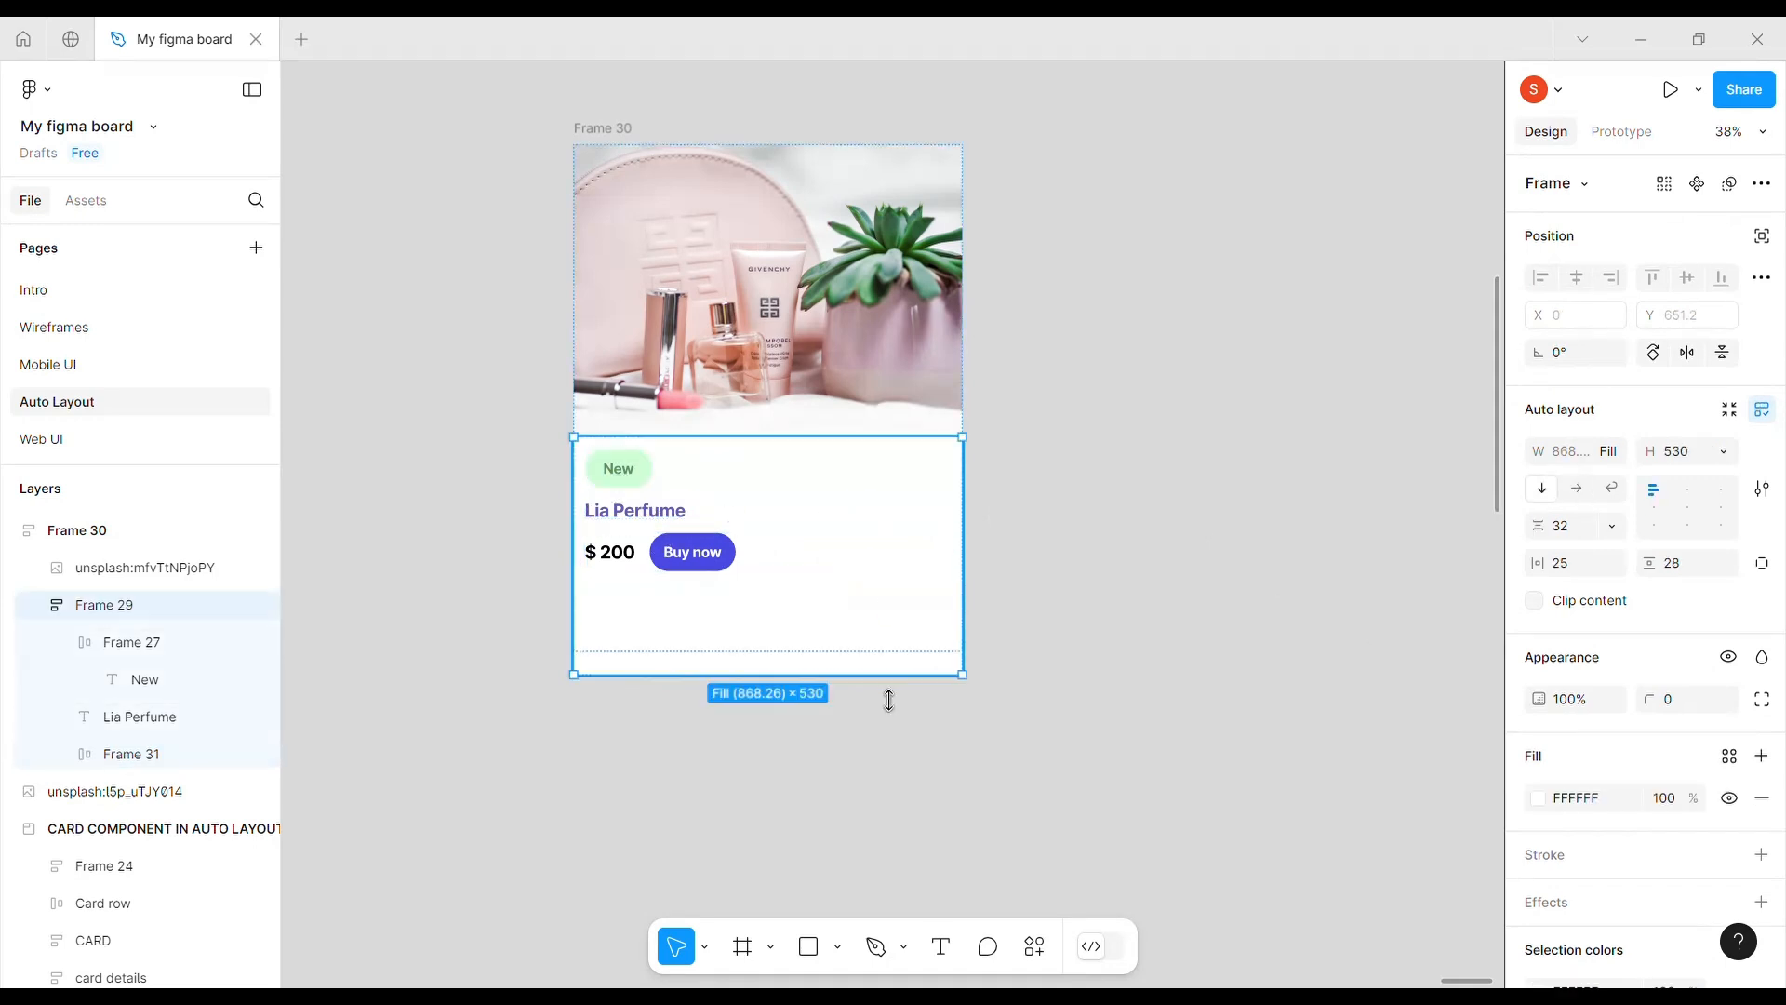
pyautogui.moveTo(888, 676); pyautogui.dragTo(873, 614)
pyautogui.click(886, 656)
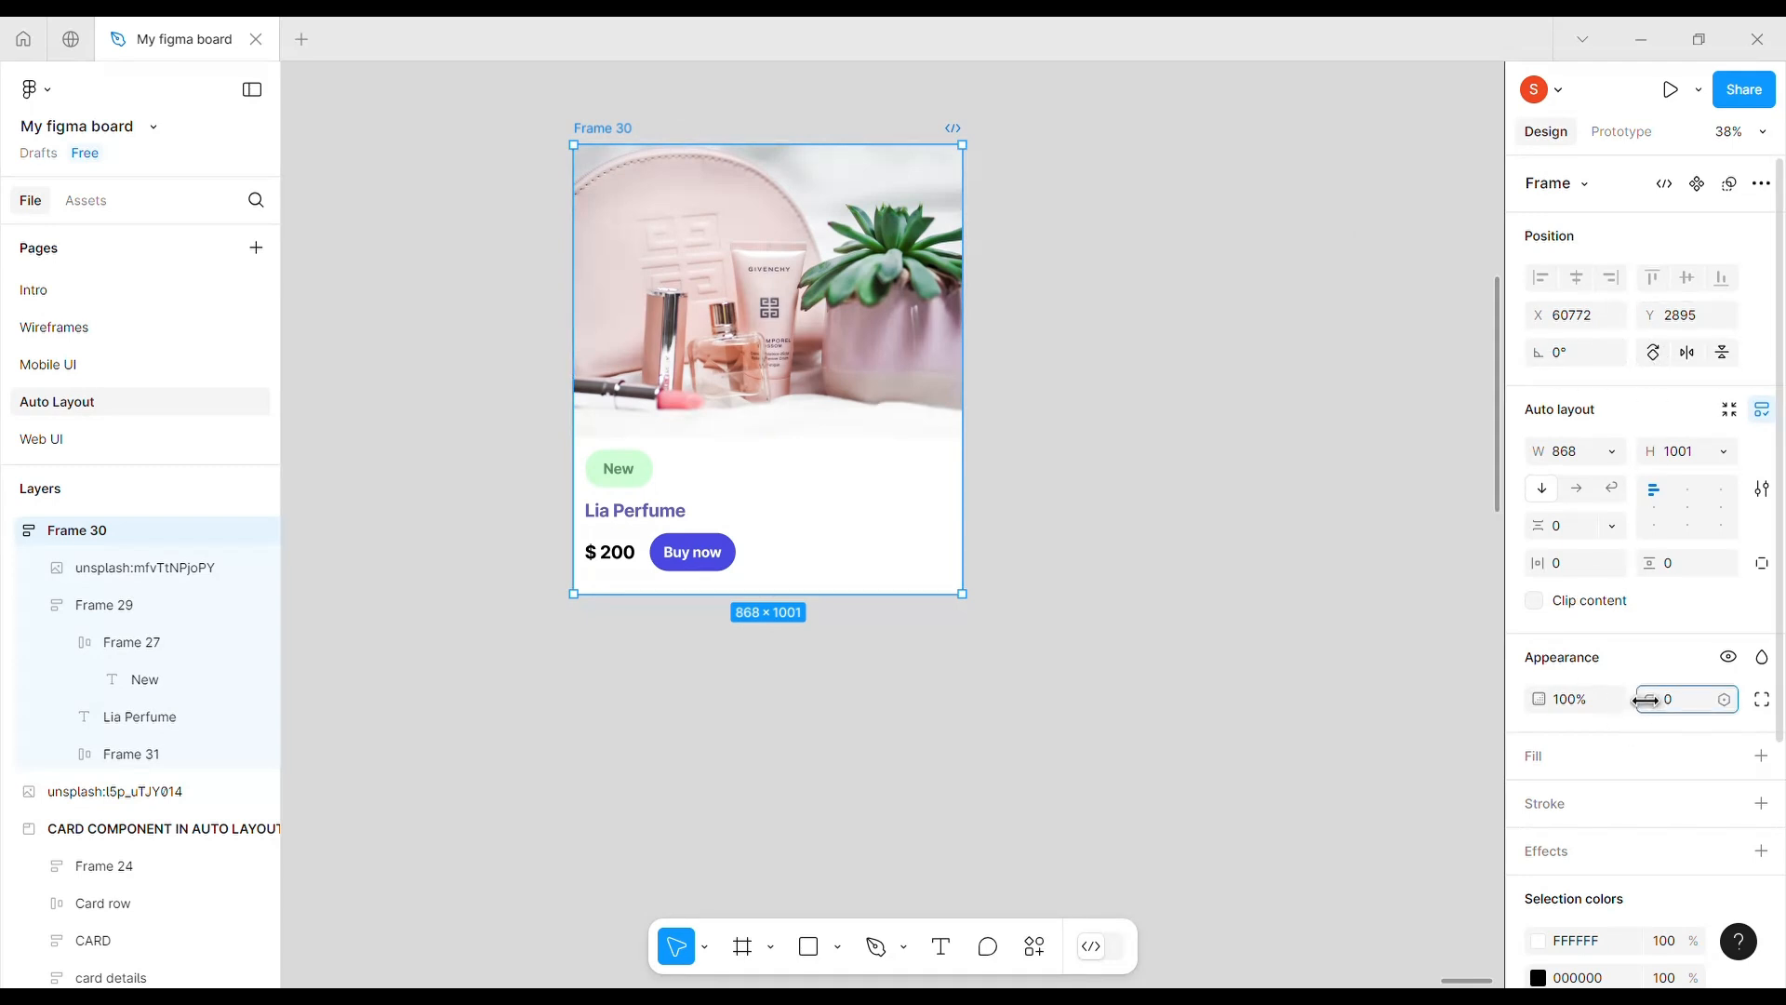
# - Set the whole card's corner radius to 48 and turn on content clipping
pyautogui.moveTo(1648, 699); pyautogui.dragTo(289, 676)
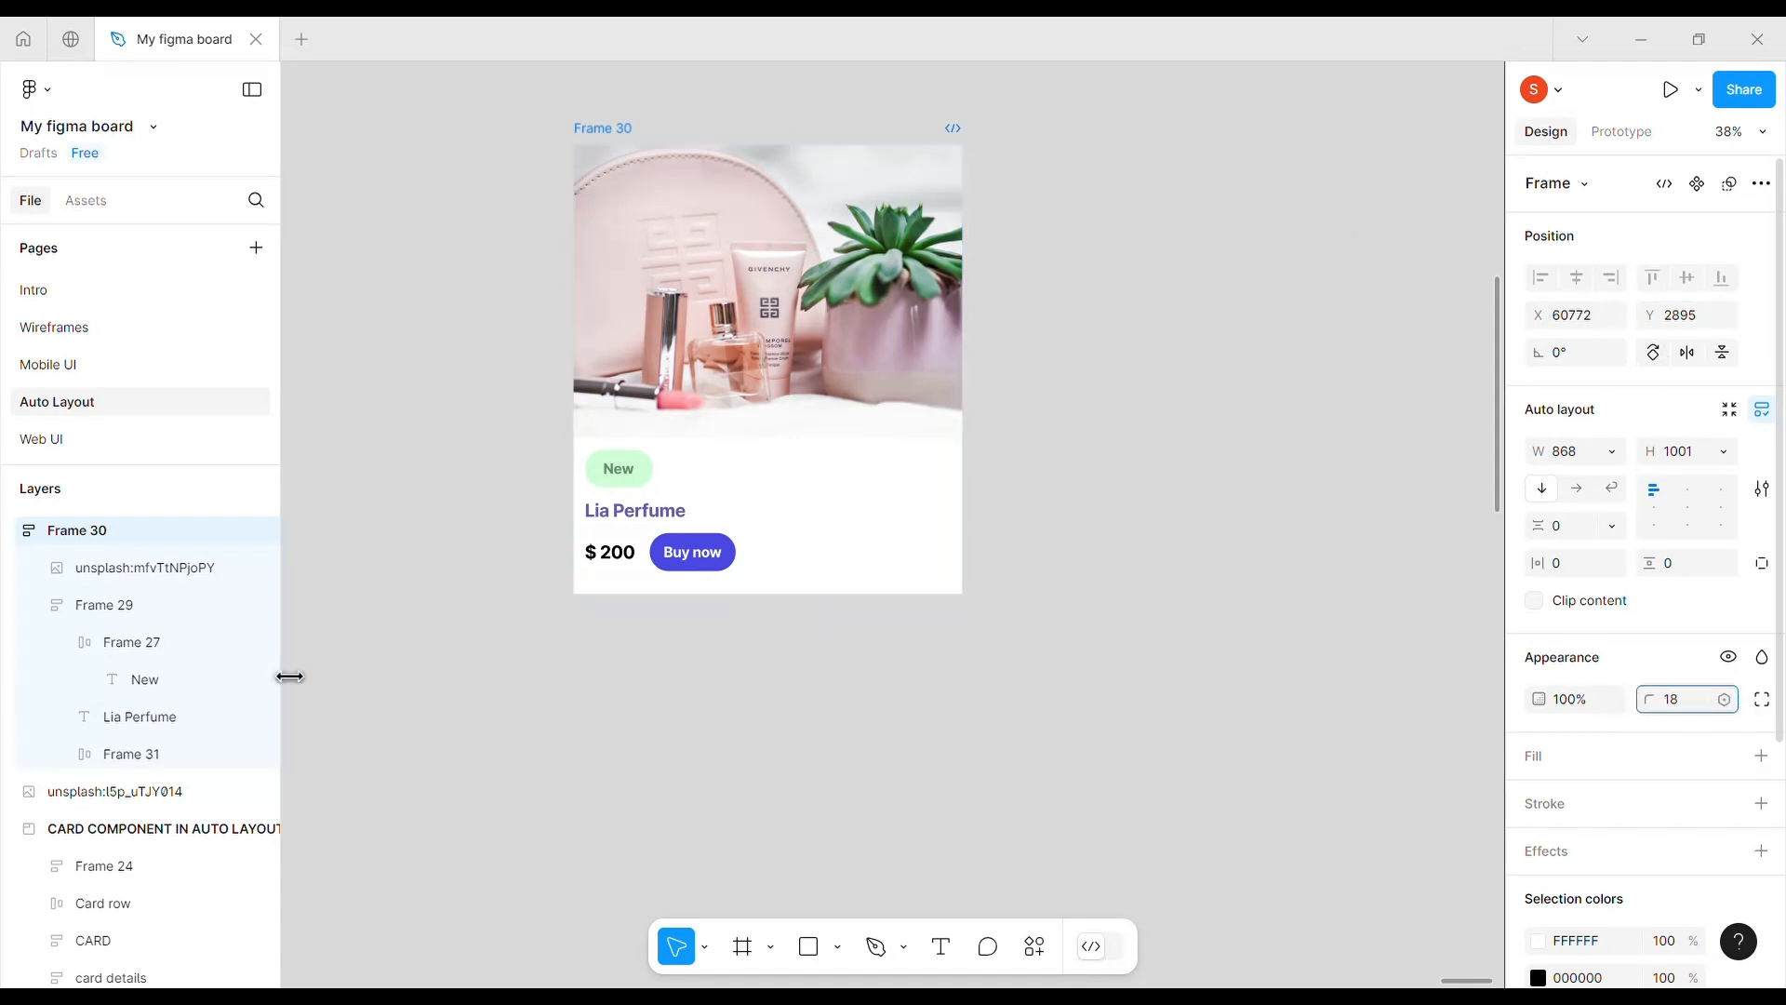
pyautogui.click(1676, 711)
pyautogui.write('4')
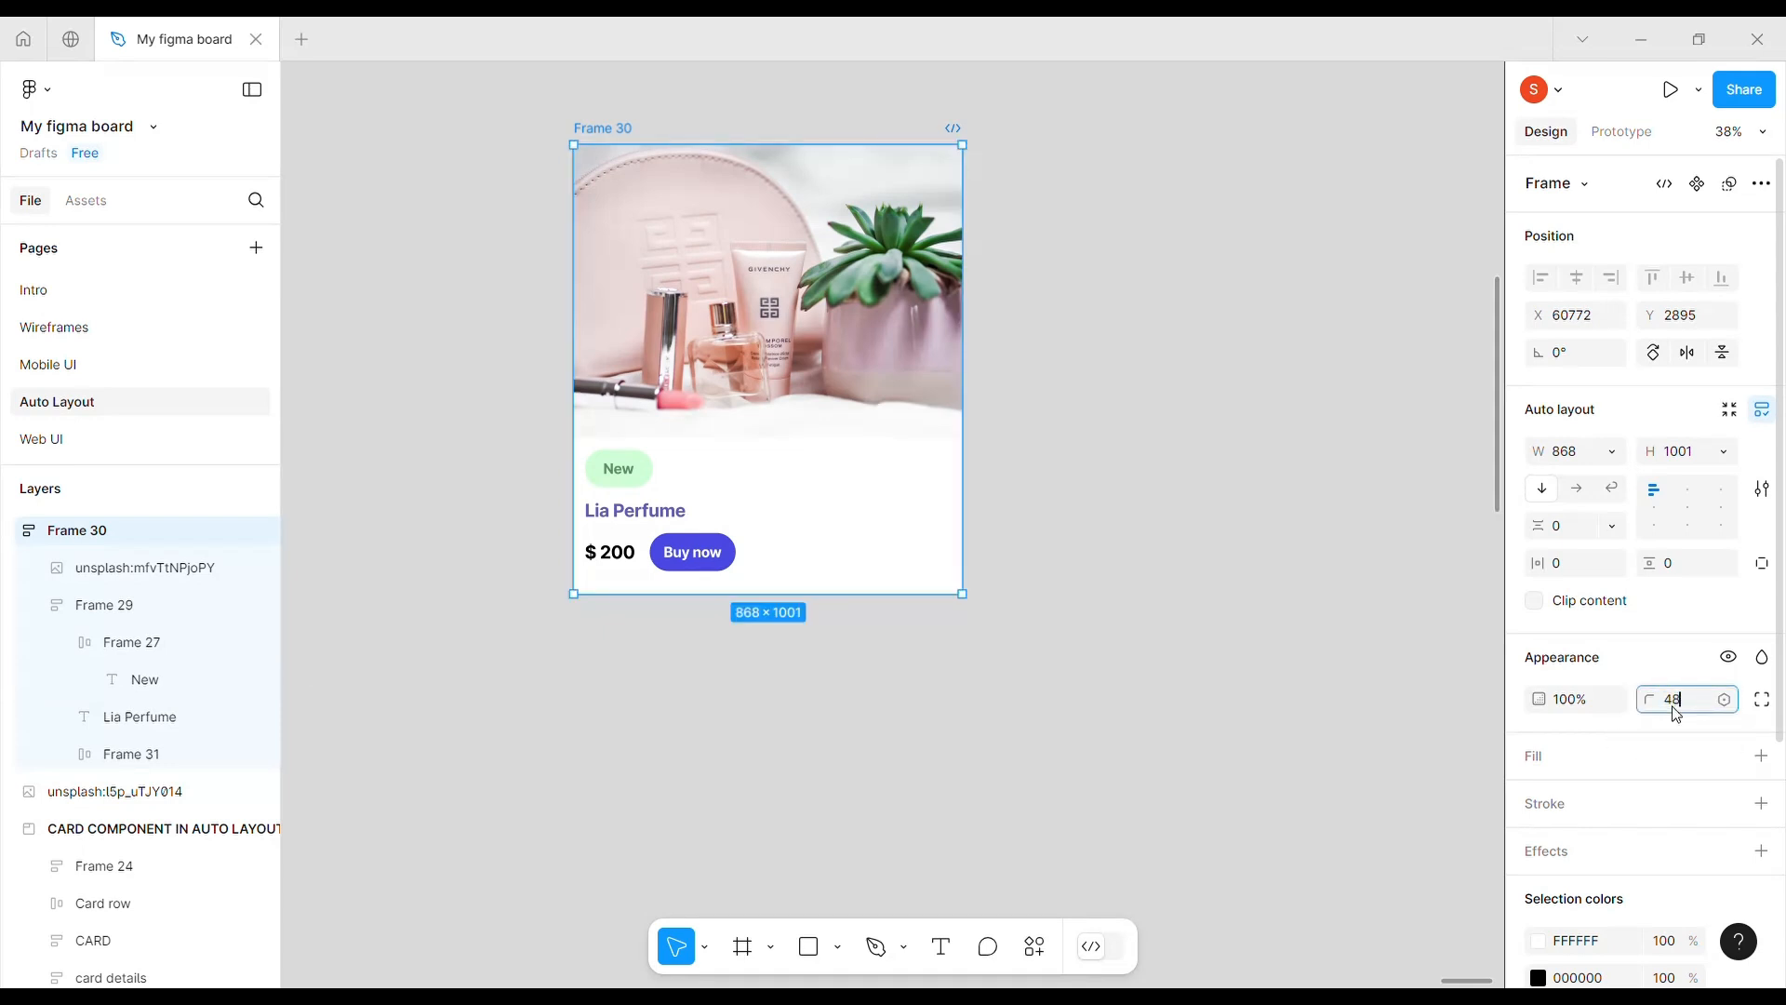
pyautogui.press('Return')
pyautogui.click(1534, 600)
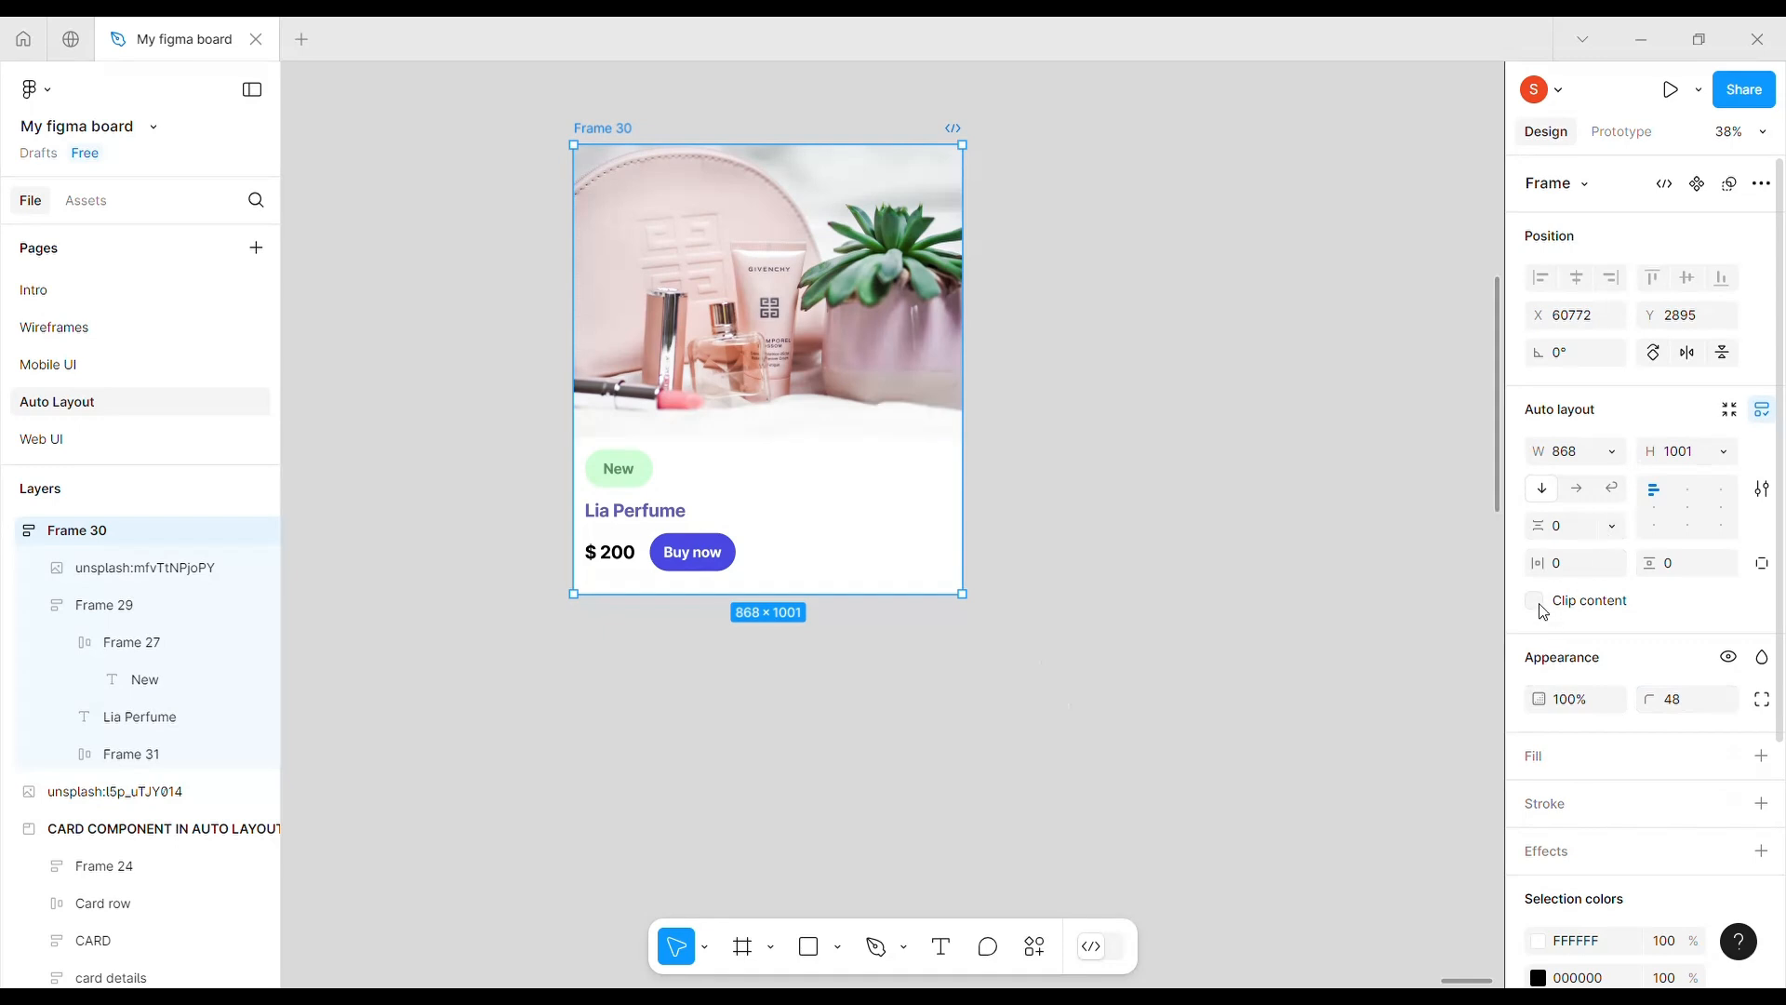
# - Darken the card's cosmetics image by lowering the exposure of its image fill
pyautogui.click(1179, 346)
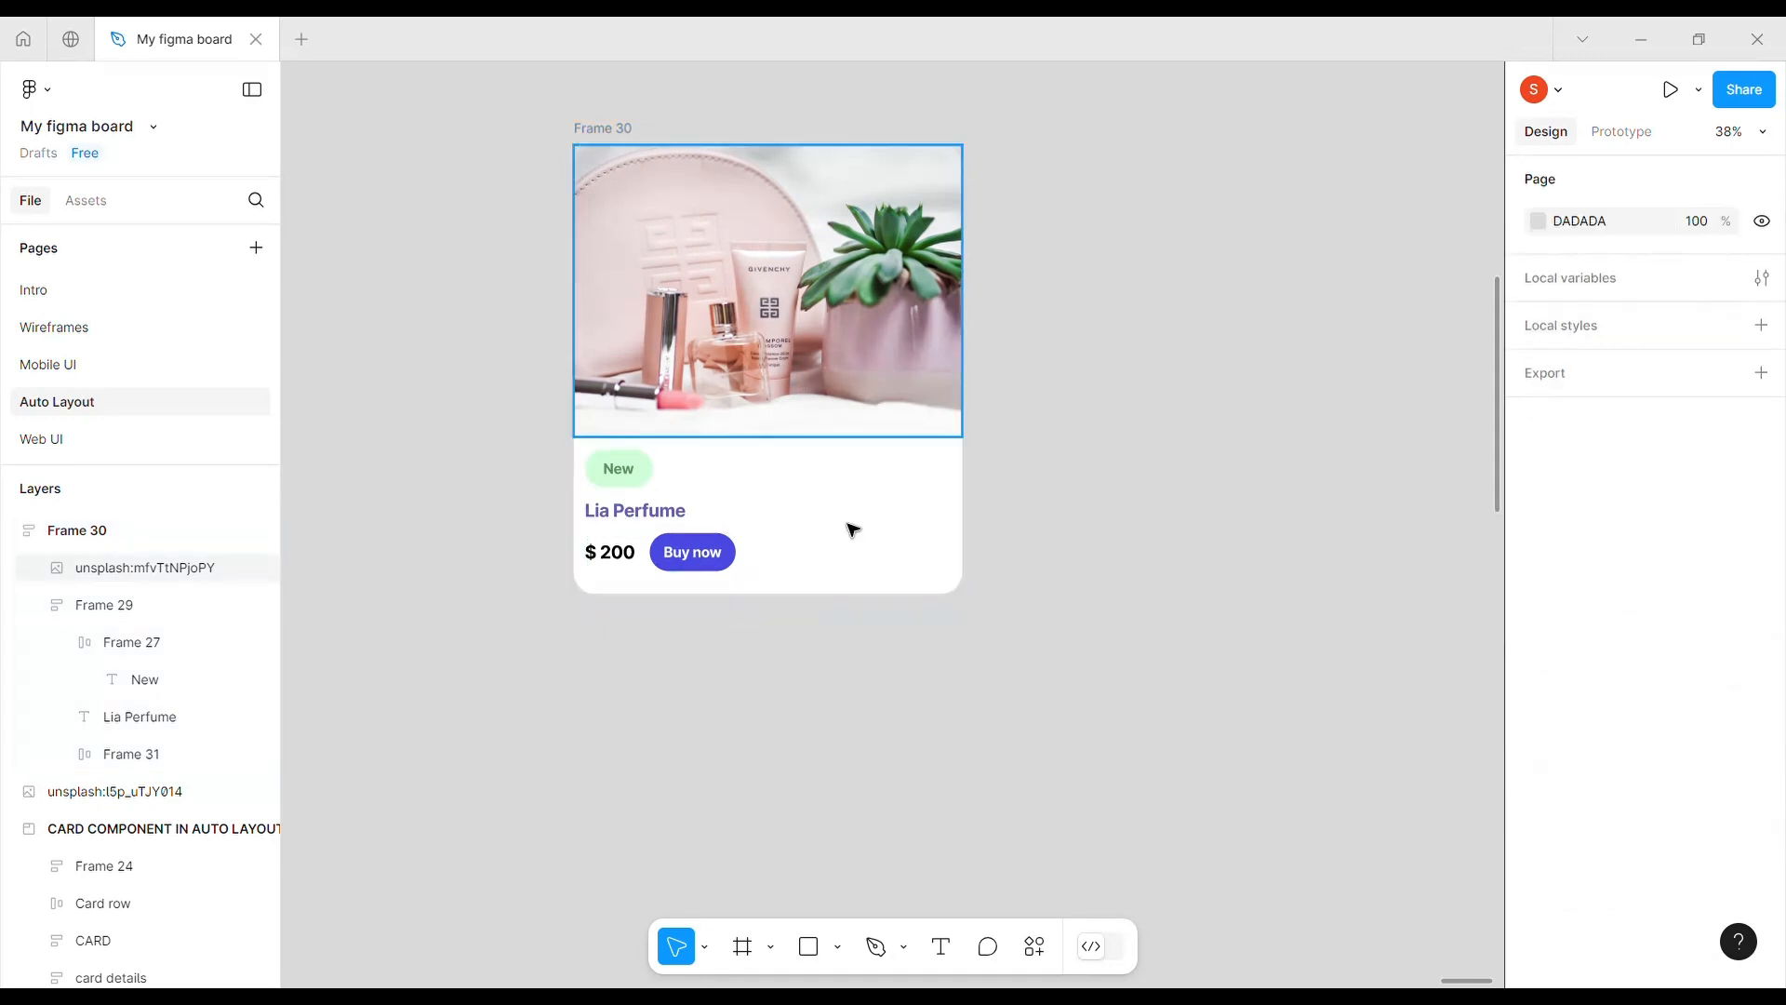
pyautogui.click(881, 386)
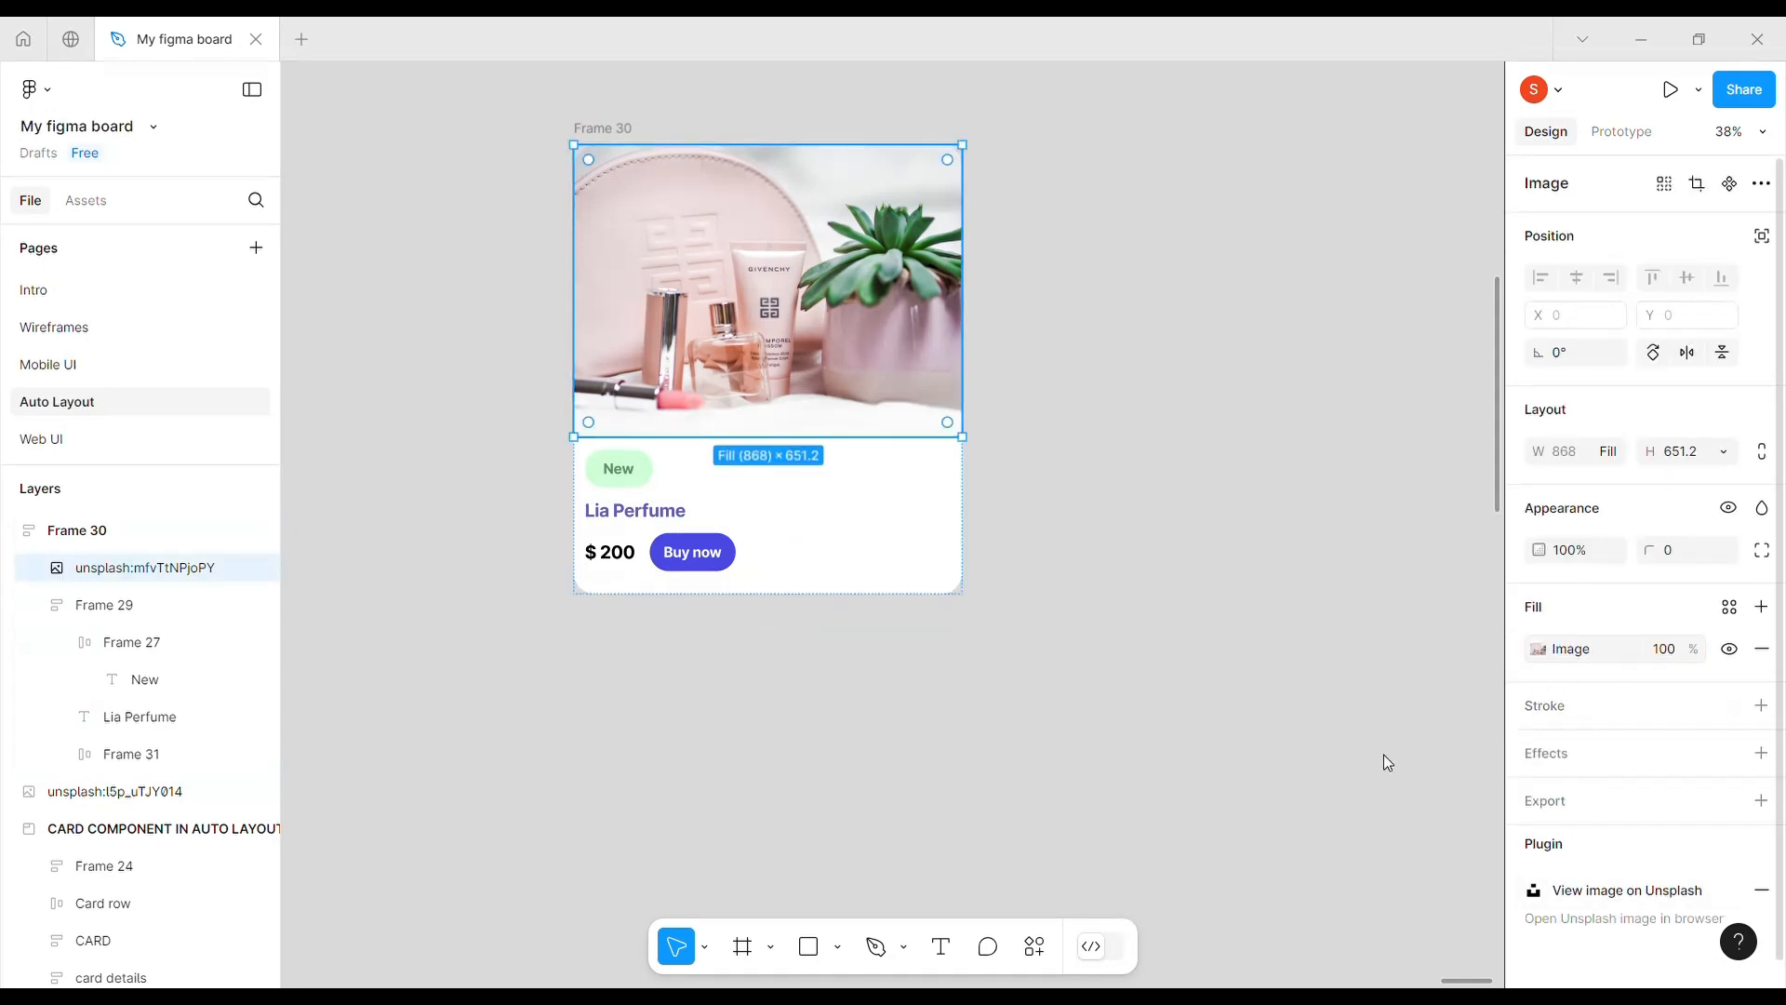
pyautogui.moveTo(1444, 714); pyautogui.dragTo(1396, 715)
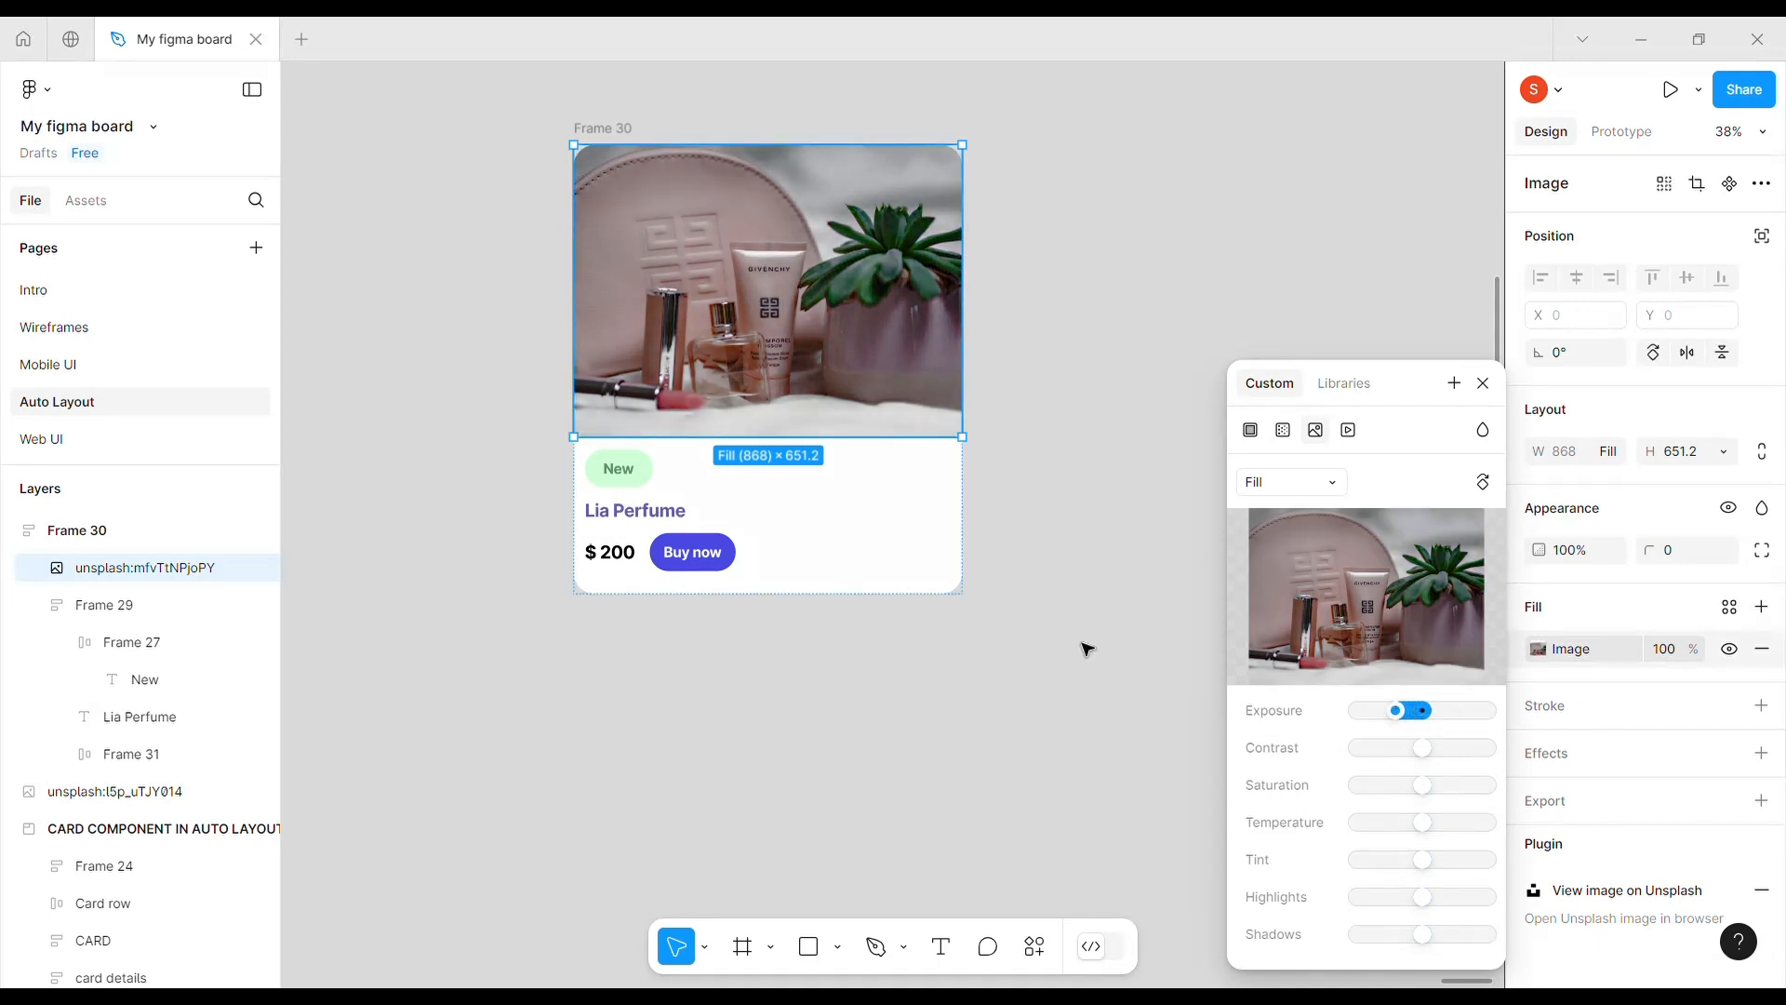
pyautogui.click(1086, 648)
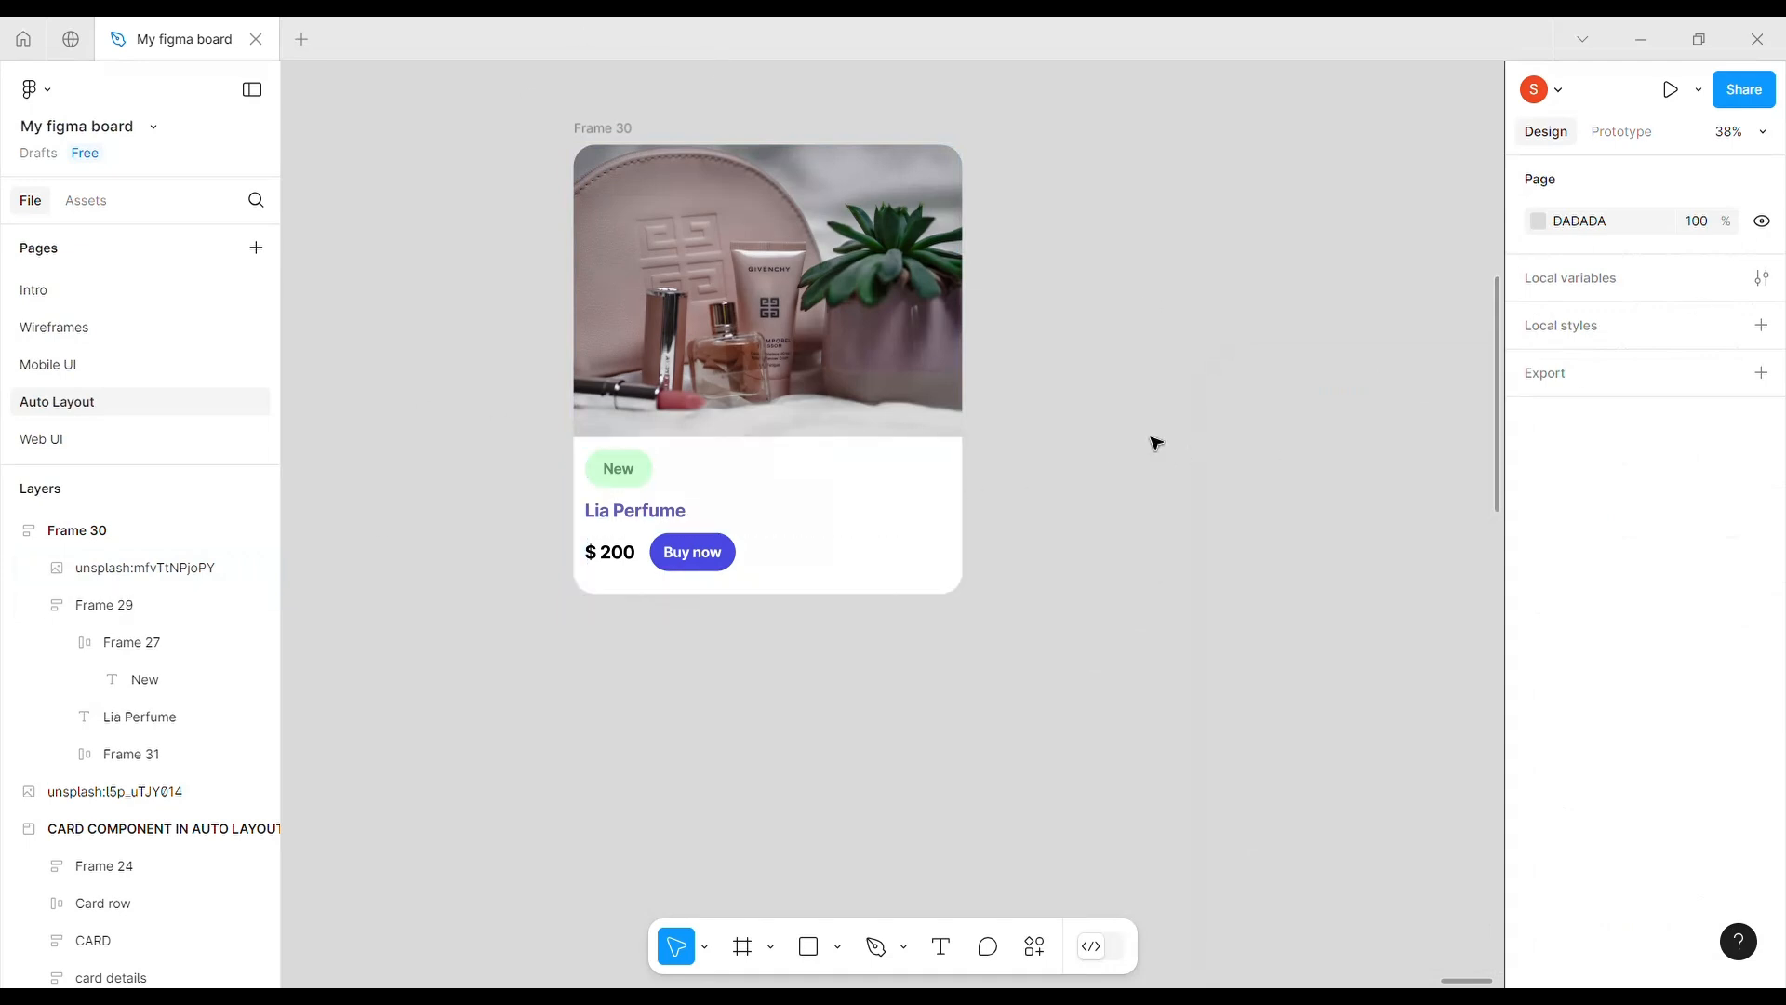
# - Add a drop shadow to the whole card with an offset of X 6 and Y 5
pyautogui.click(632, 135)
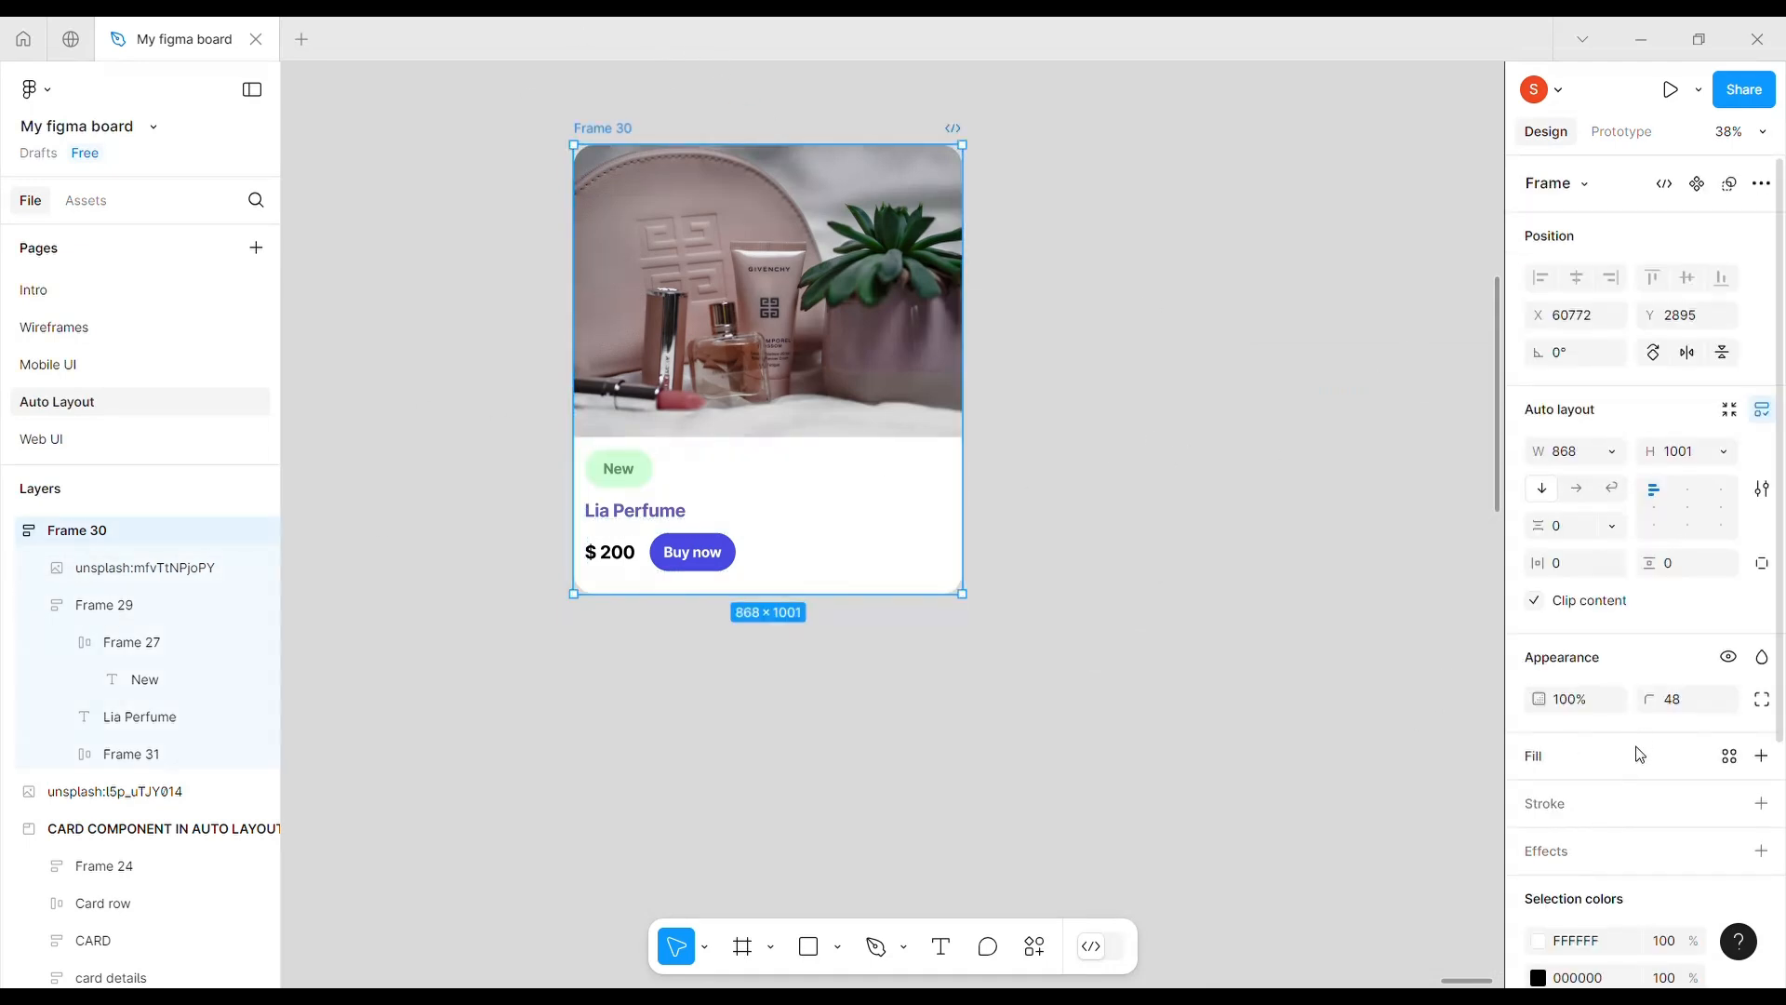
pyautogui.scroll(-3, 1551, 591)
pyautogui.click(1546, 524)
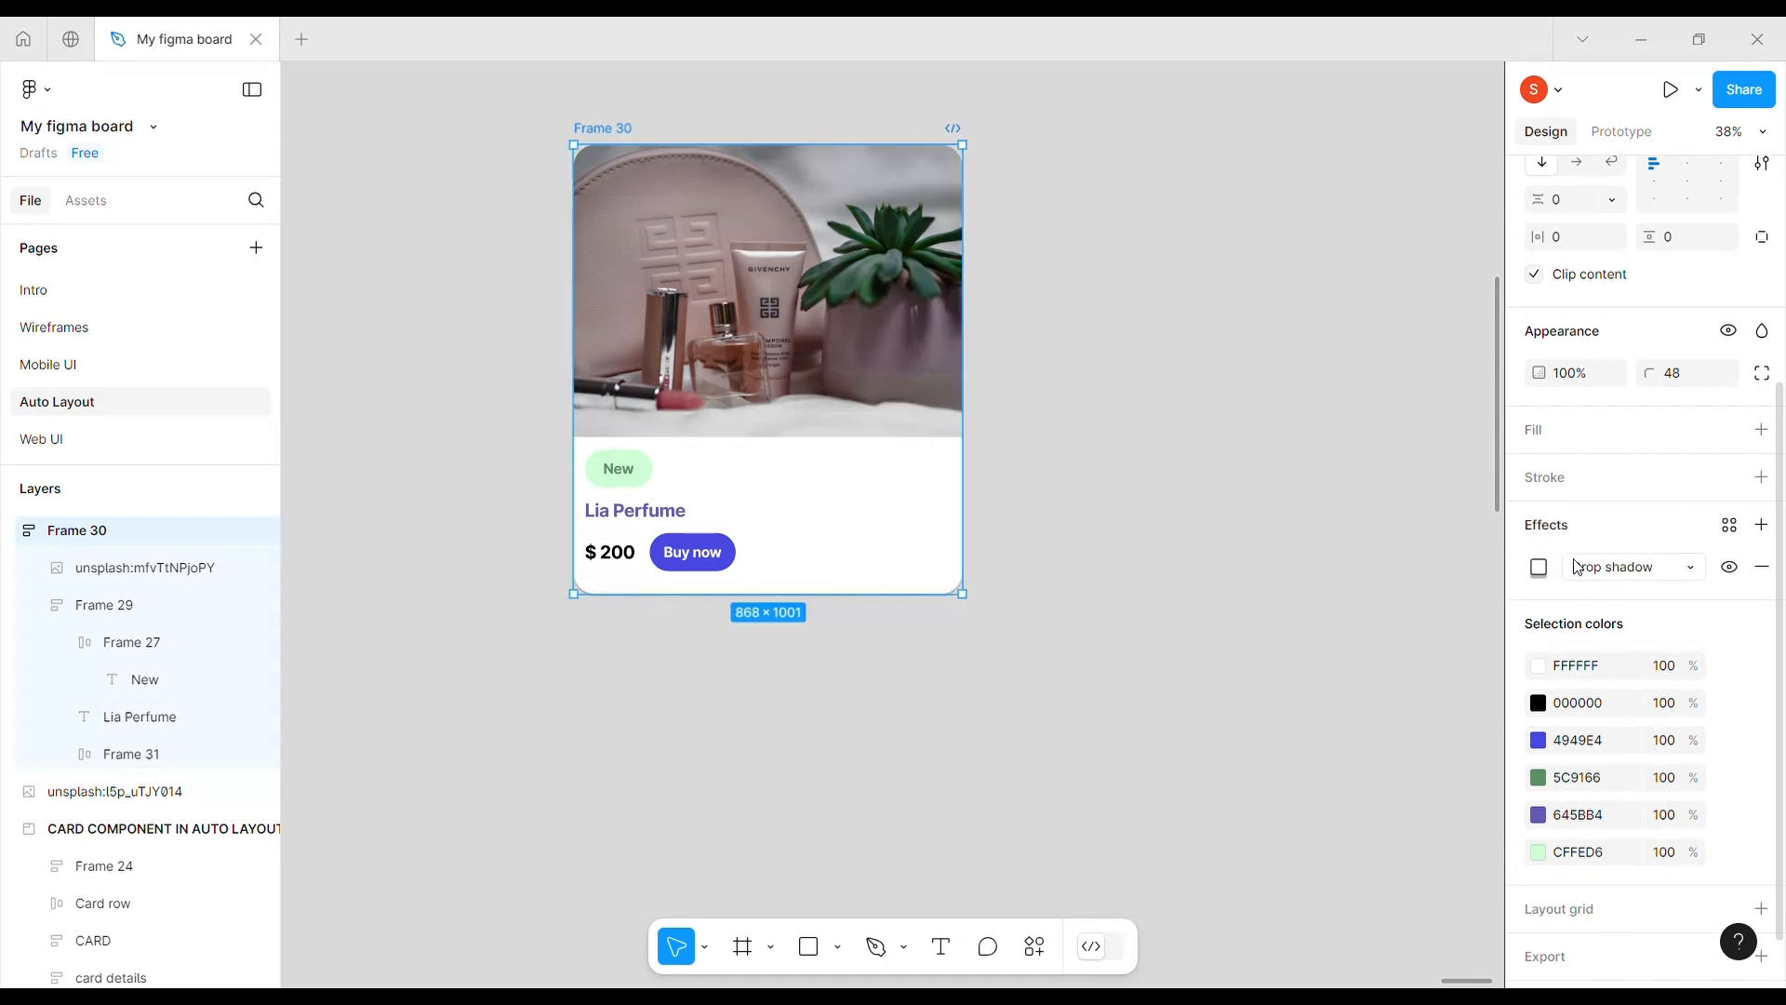
pyautogui.click(1539, 566)
pyautogui.click(1369, 631)
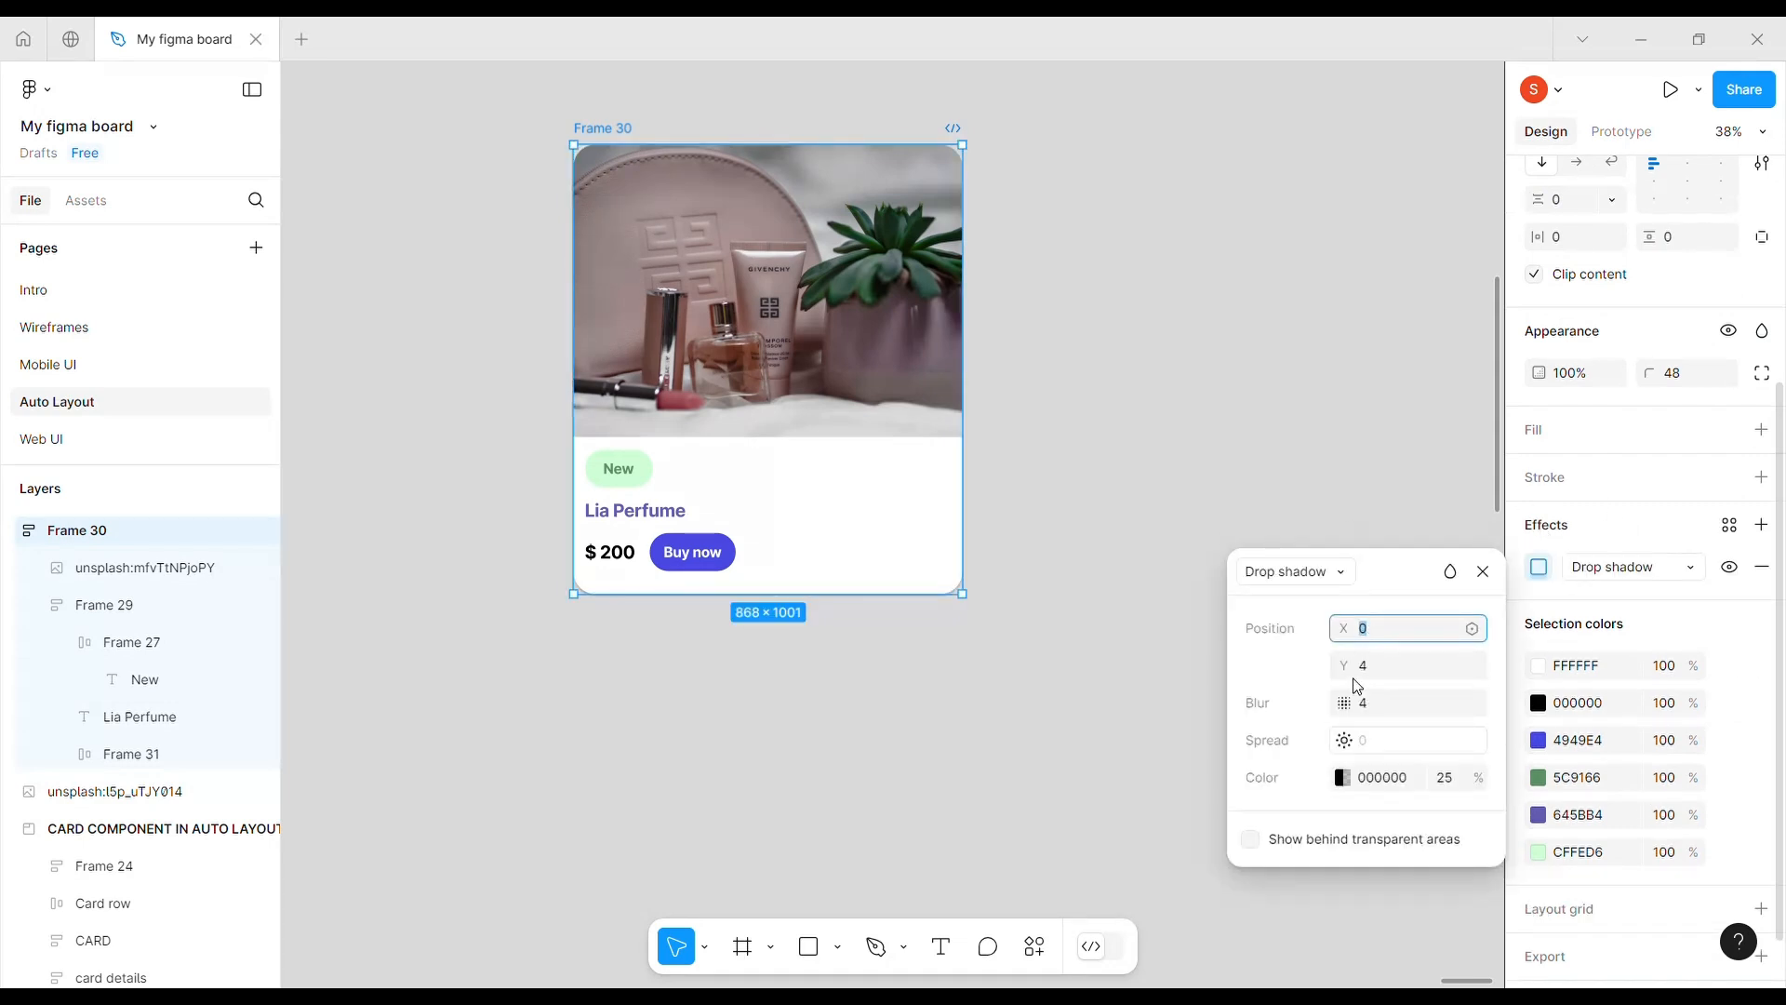
pyautogui.moveTo(1344, 668); pyautogui.dragTo(1364, 628)
# - Lower the opacity of the card's black shadow colour to 19%
pyautogui.click(1342, 778)
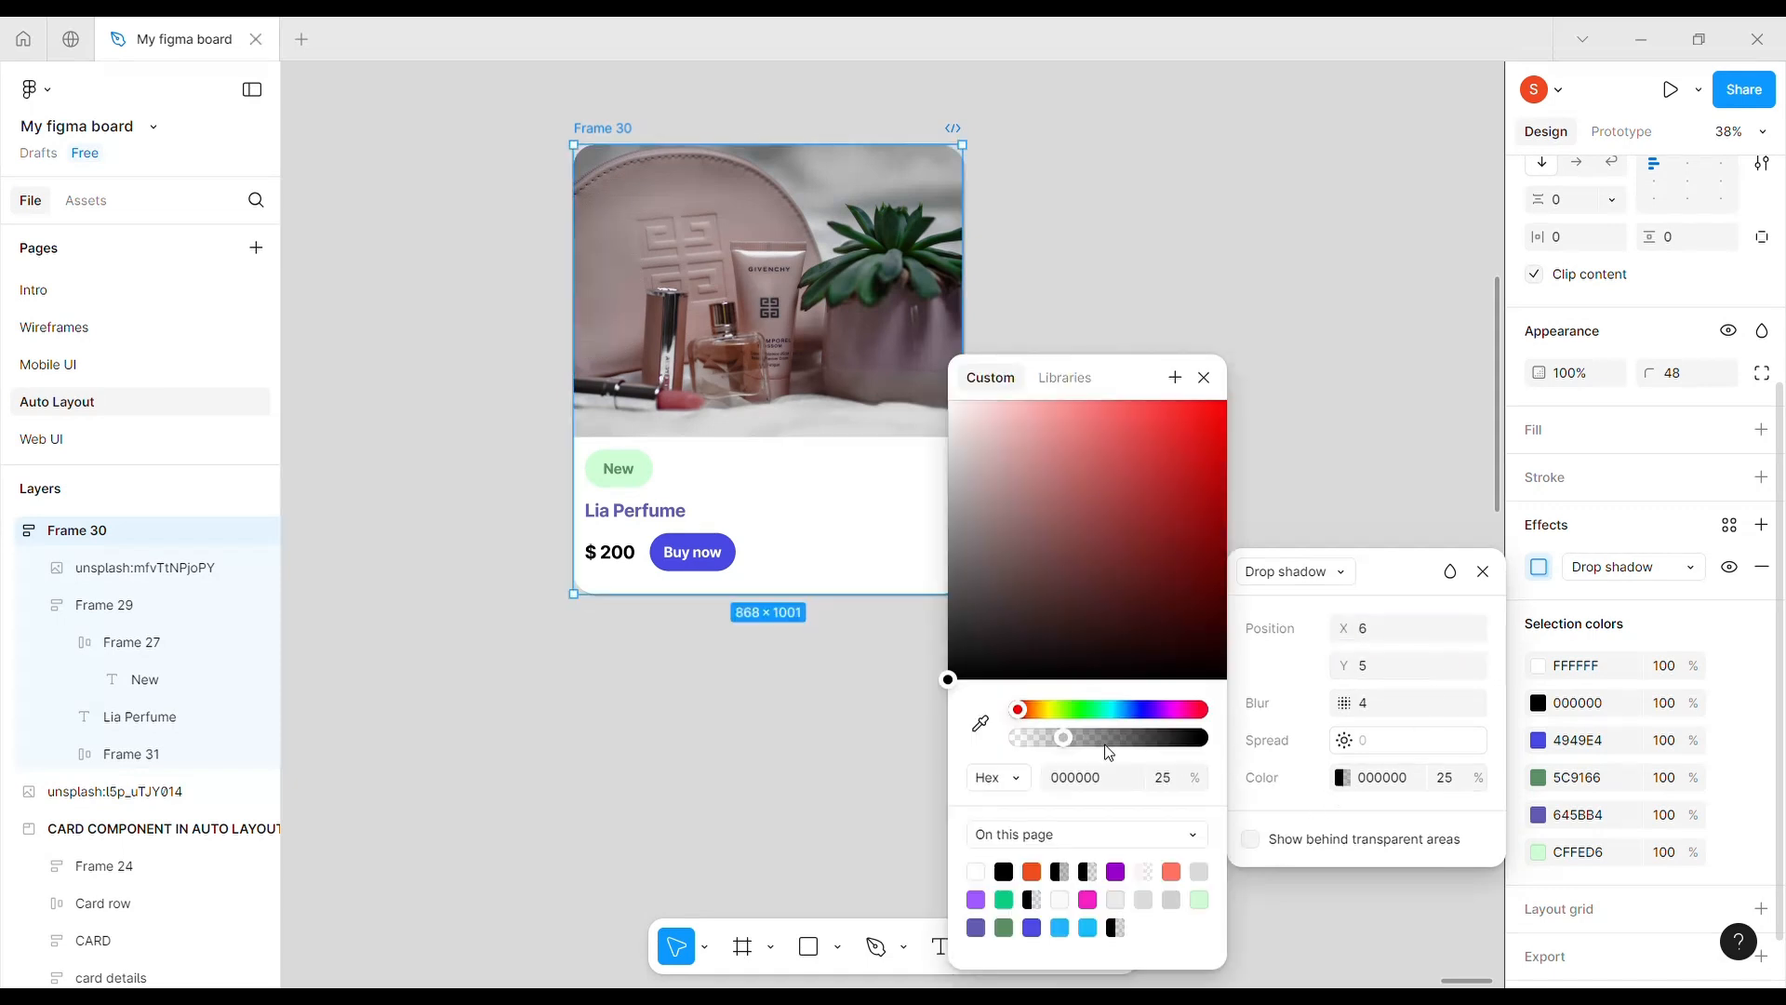
pyautogui.moveTo(1070, 745); pyautogui.dragTo(1053, 743)
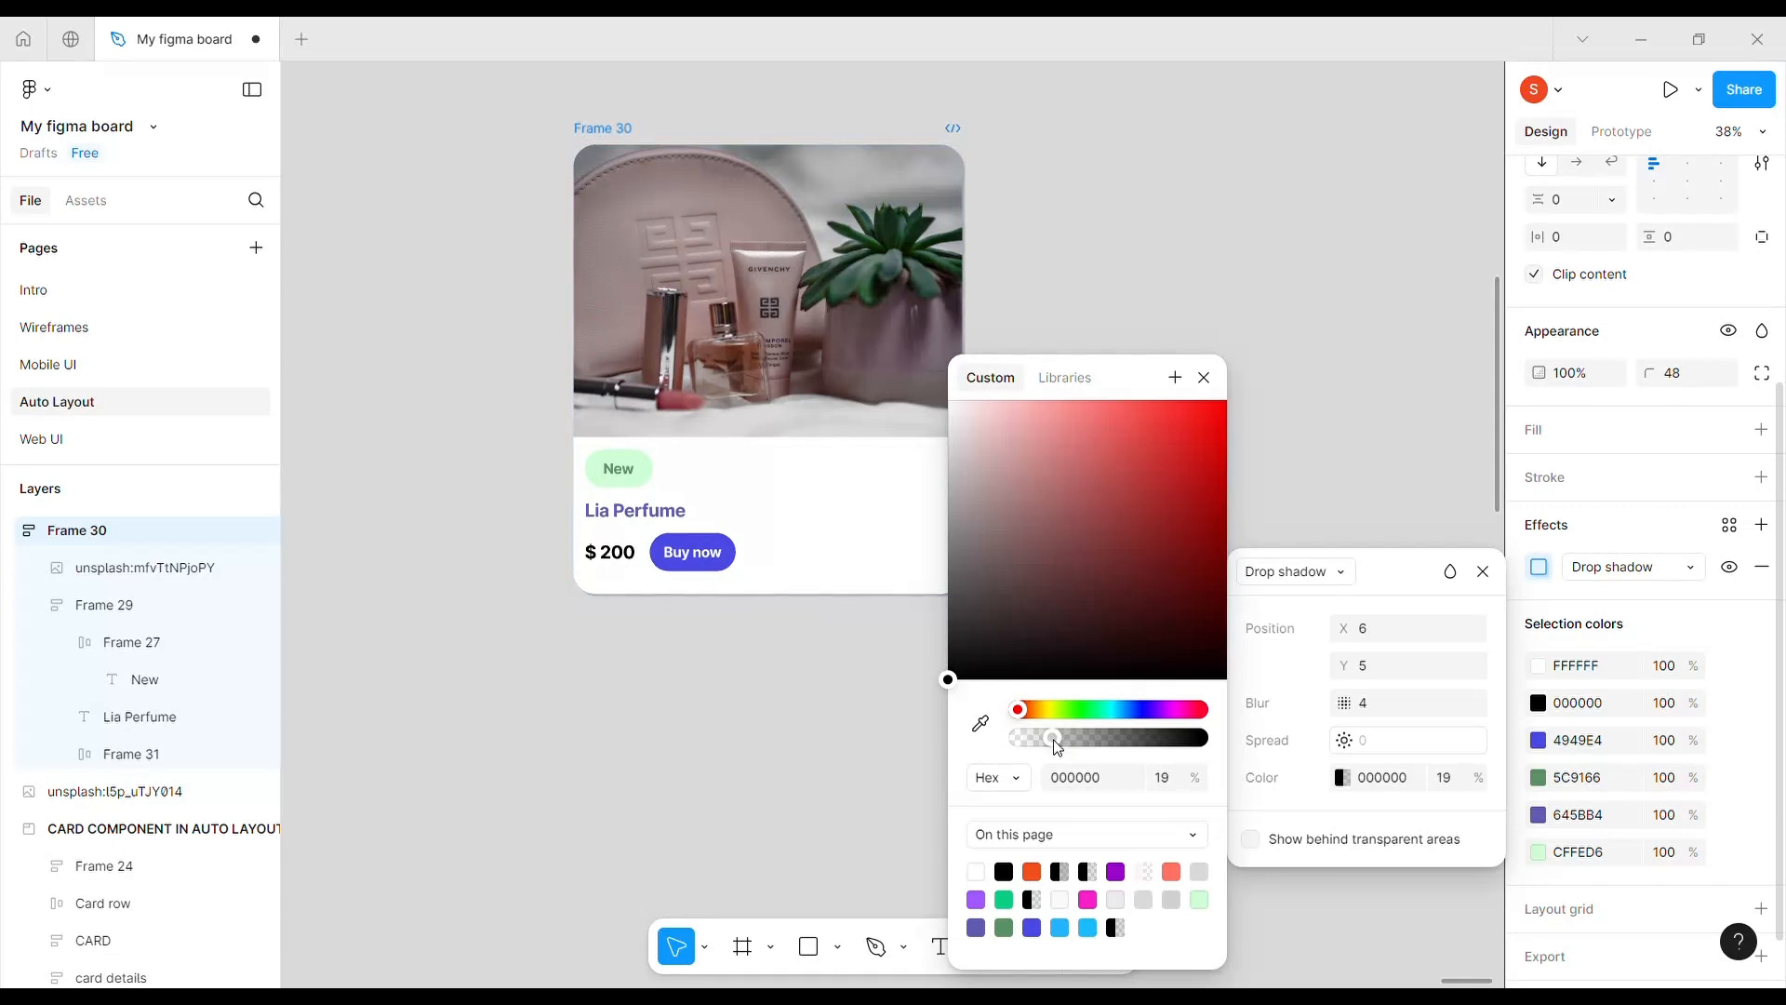
pyautogui.click(1204, 377)
pyautogui.click(1249, 297)
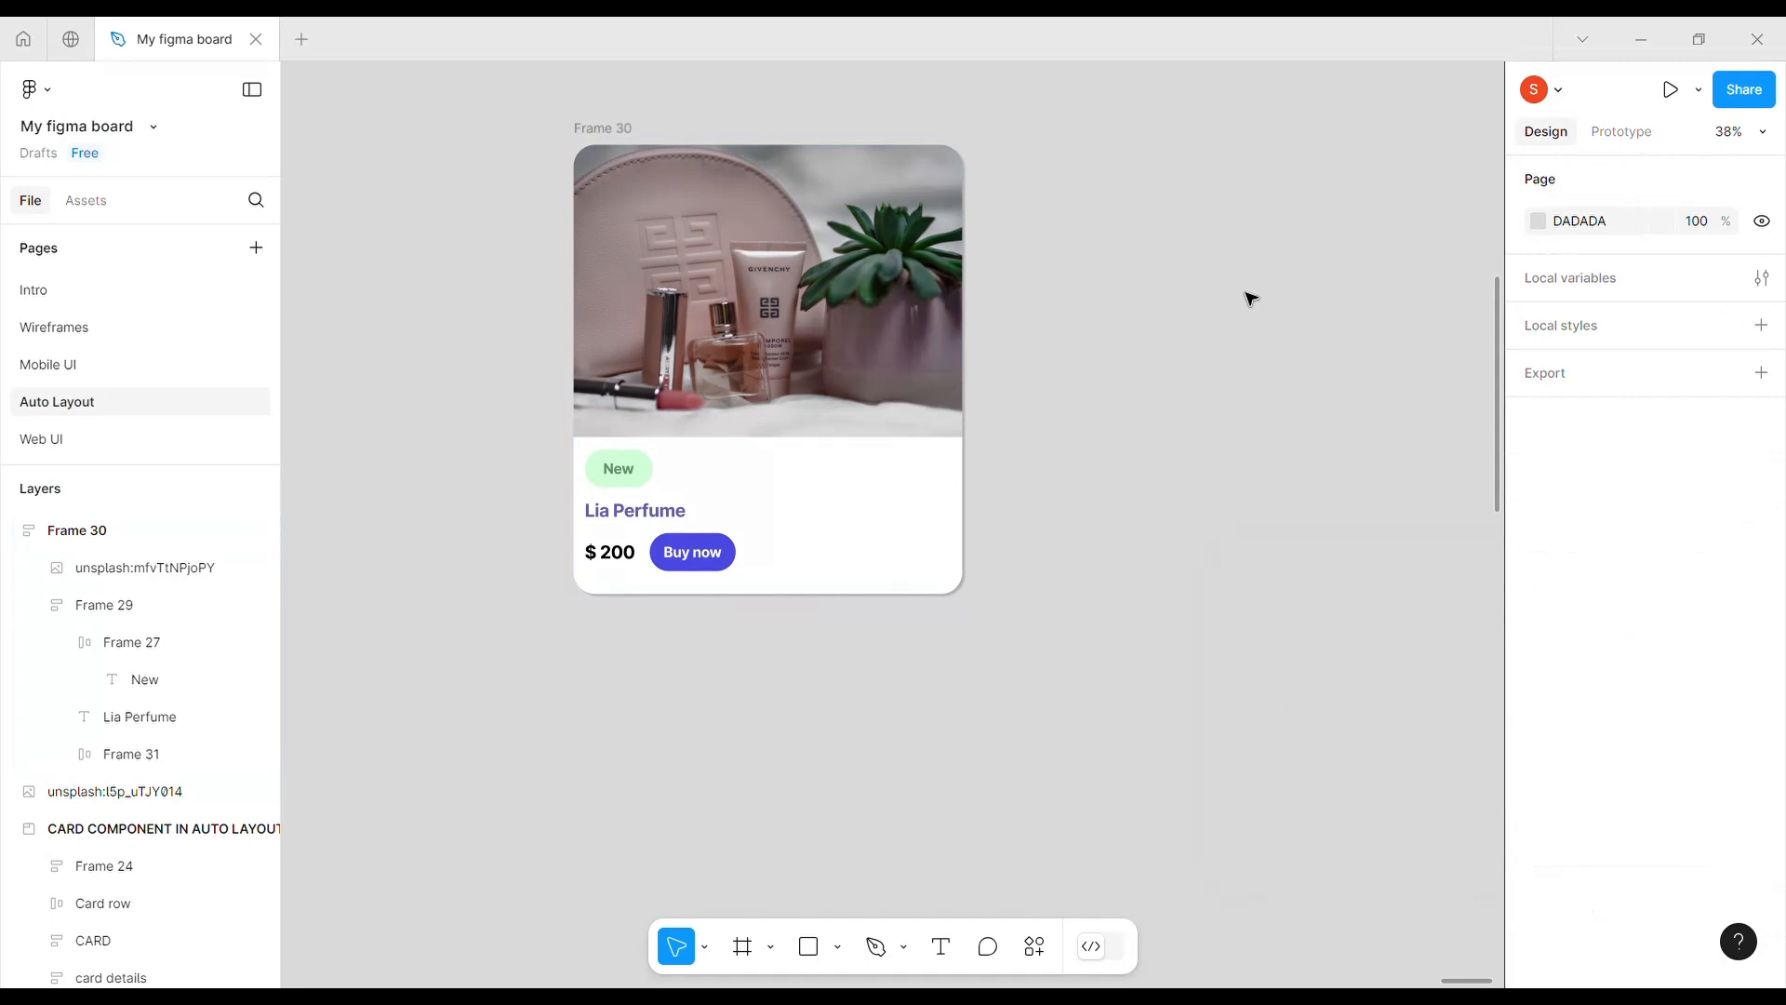
# - Set the black perfume bottle image to fill its container in both width and height
pyautogui.scroll(3, 1217, 354)
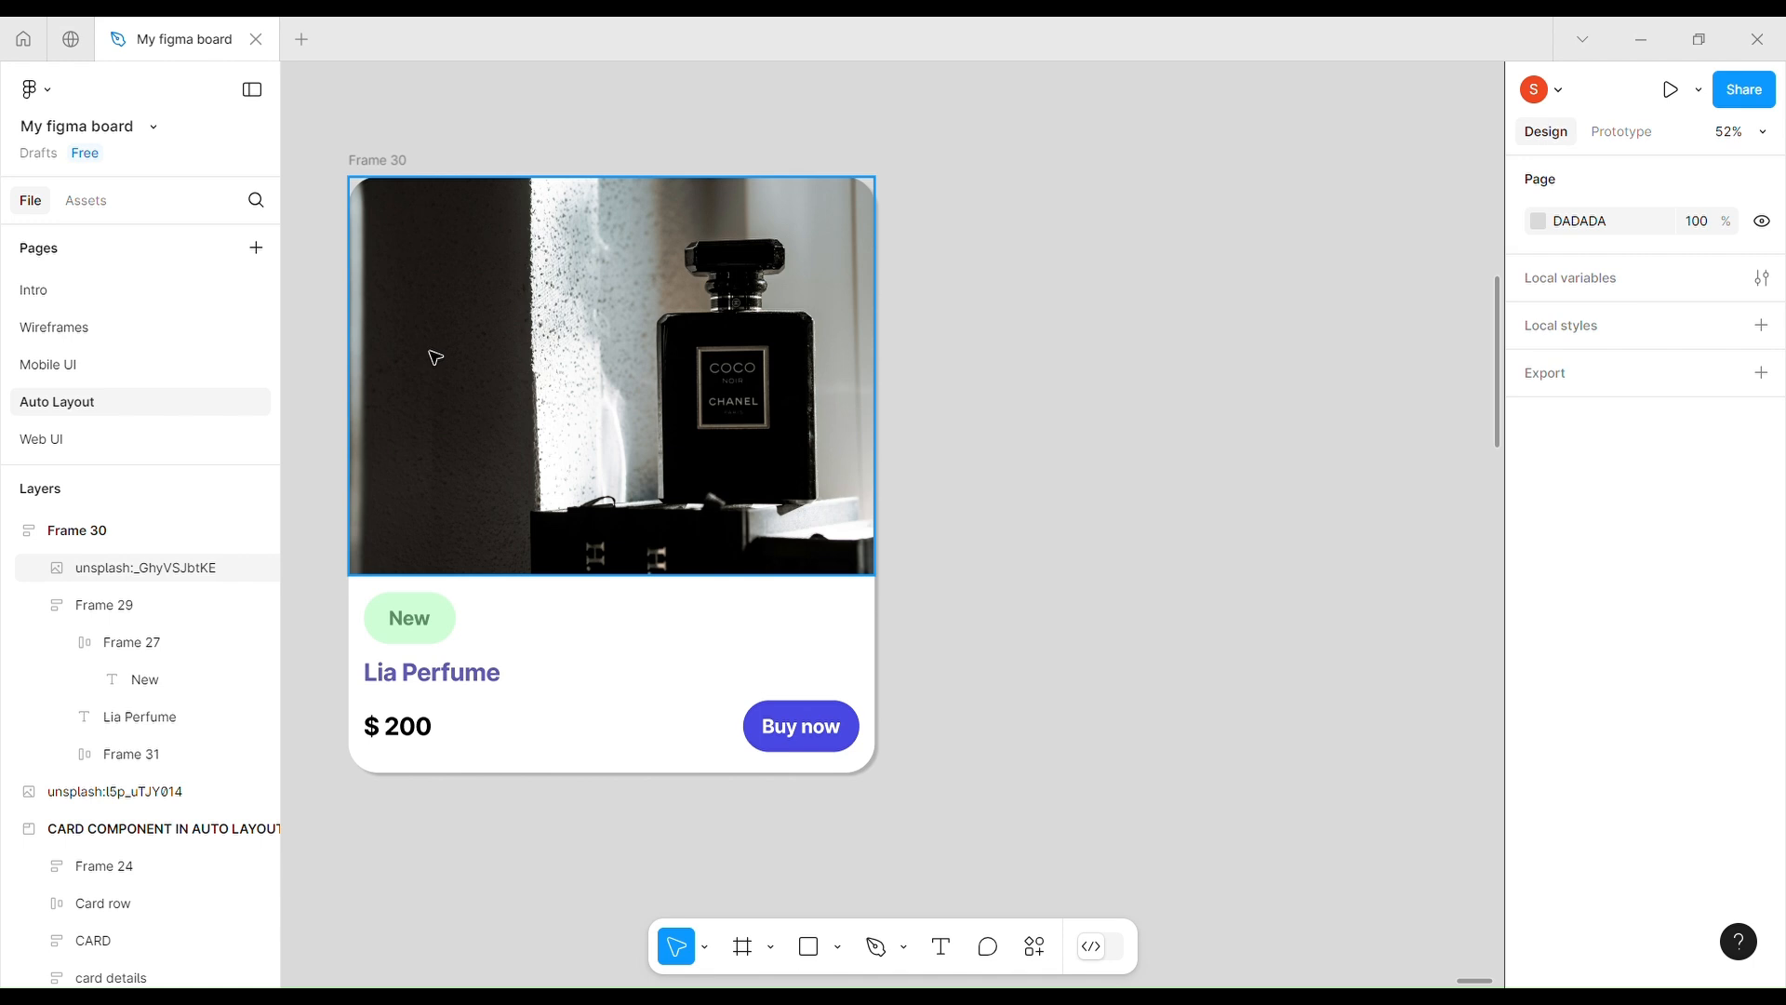
pyautogui.click(761, 361)
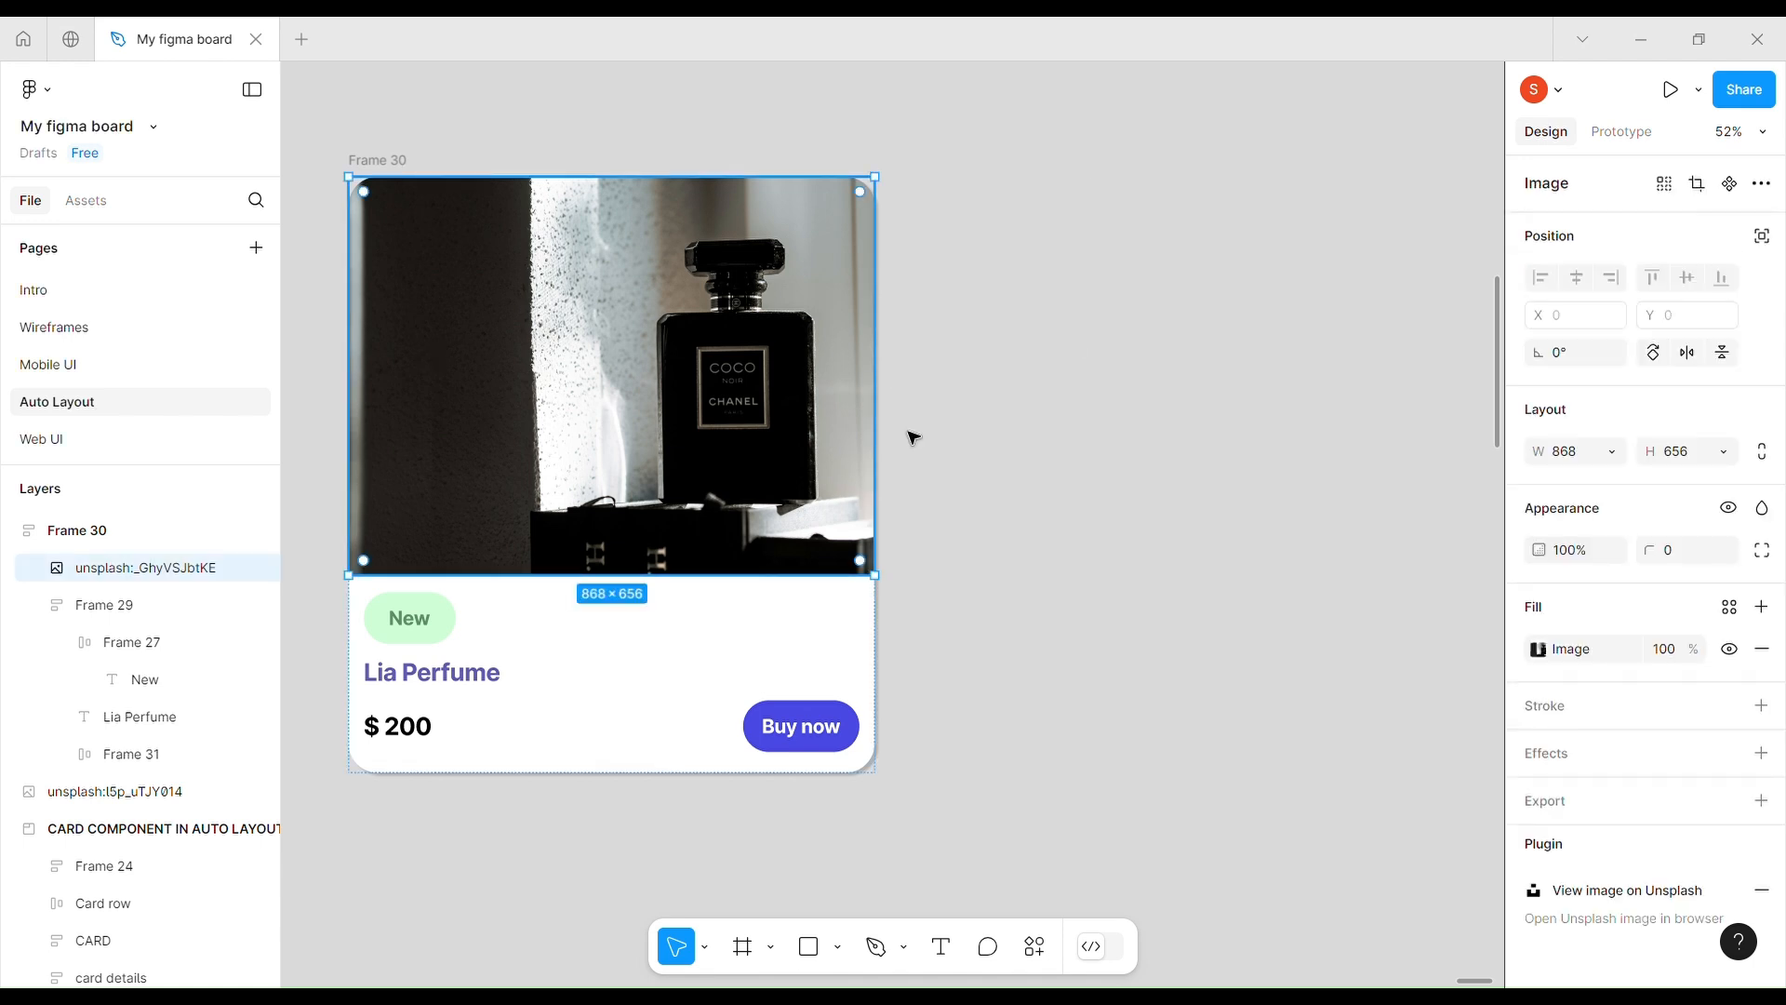
pyautogui.click(1612, 452)
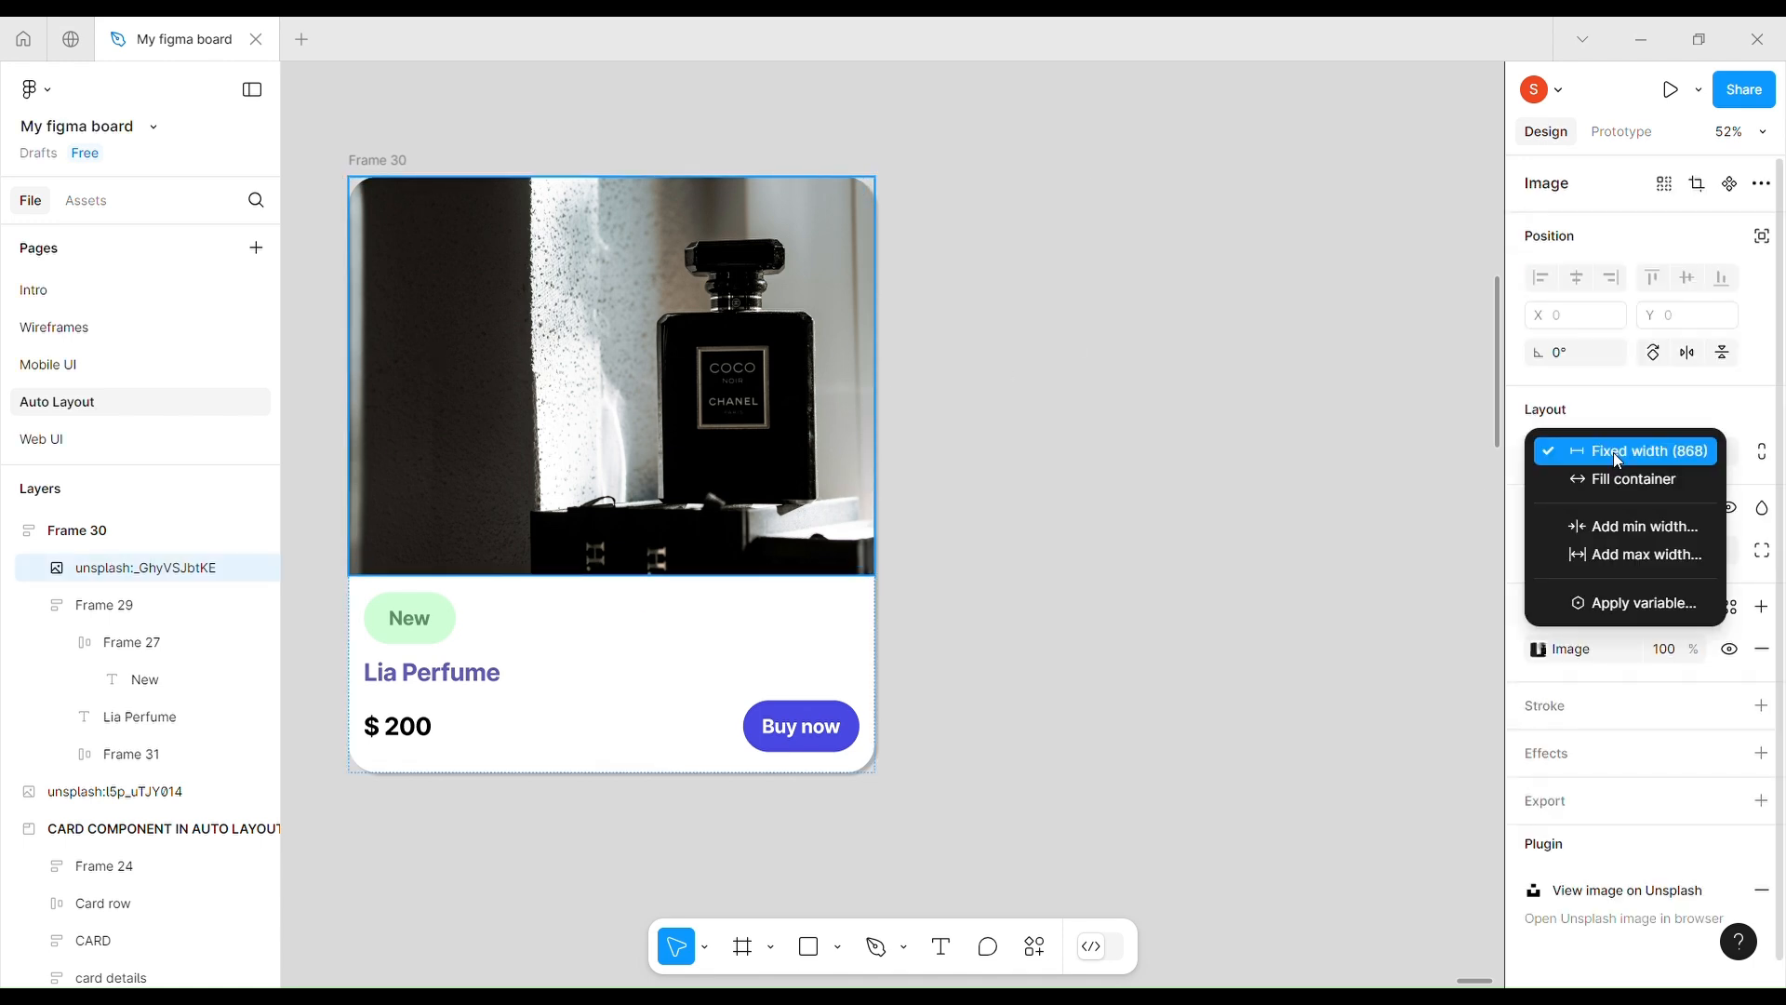
pyautogui.click(1624, 491)
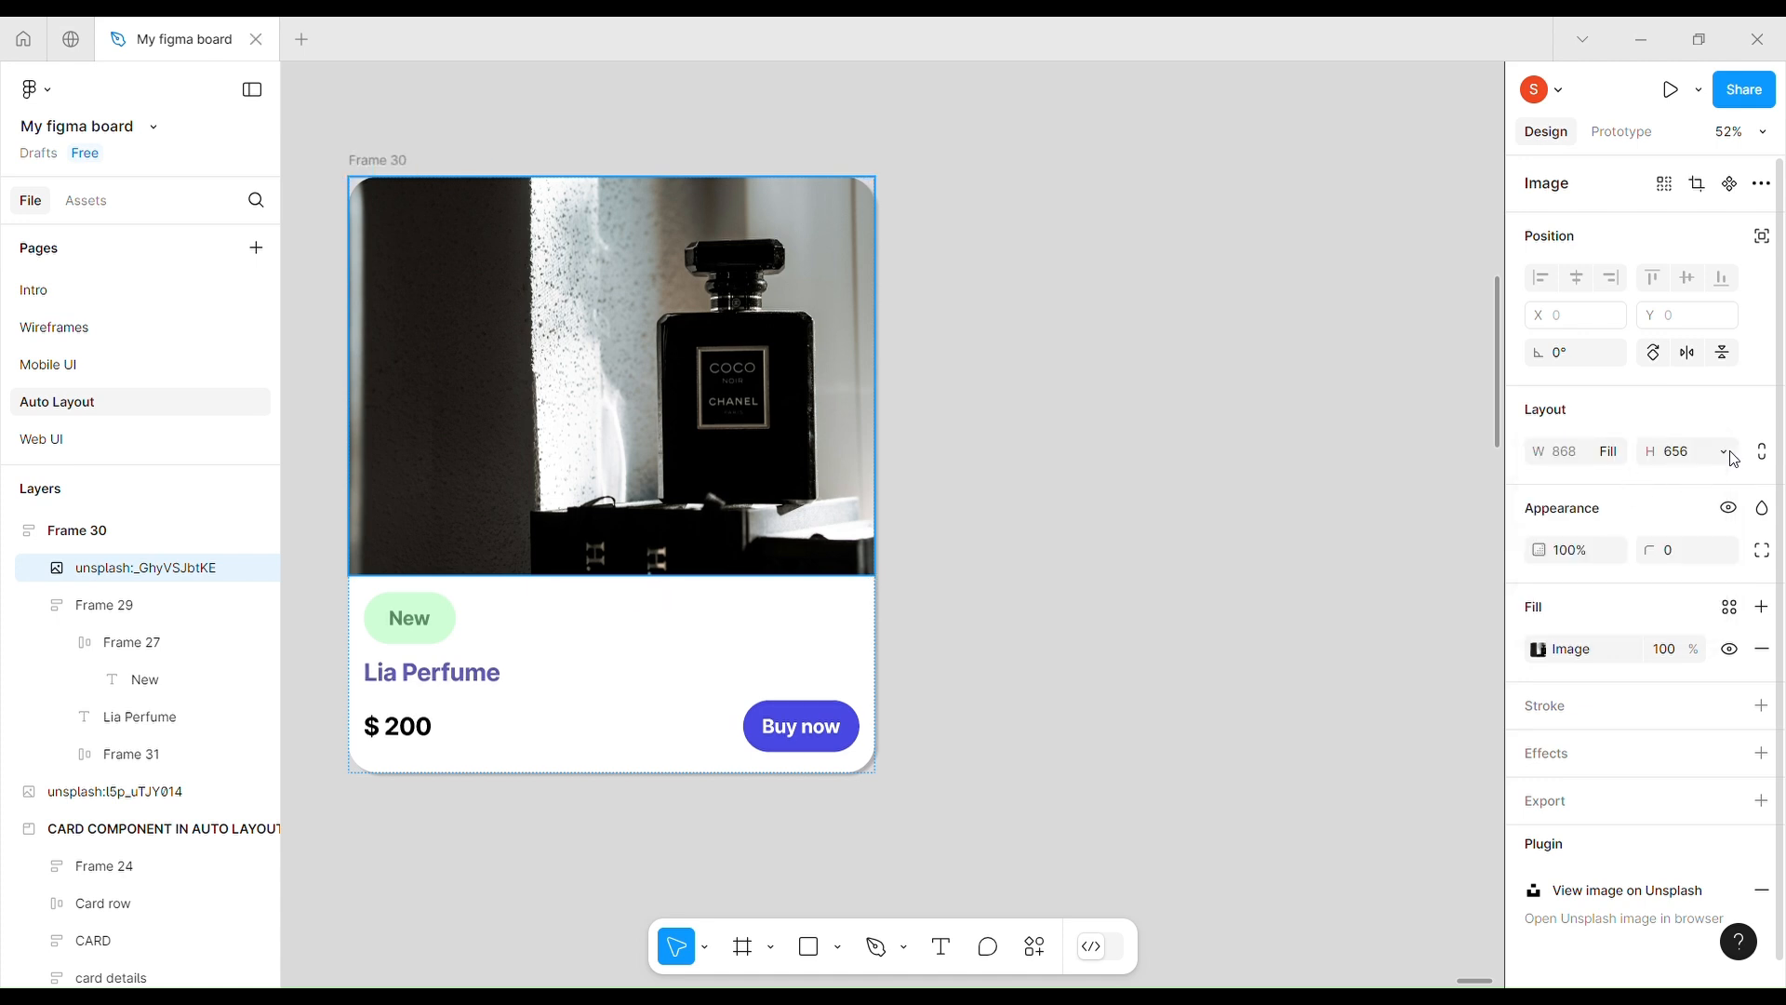
pyautogui.click(1727, 452)
pyautogui.click(1624, 480)
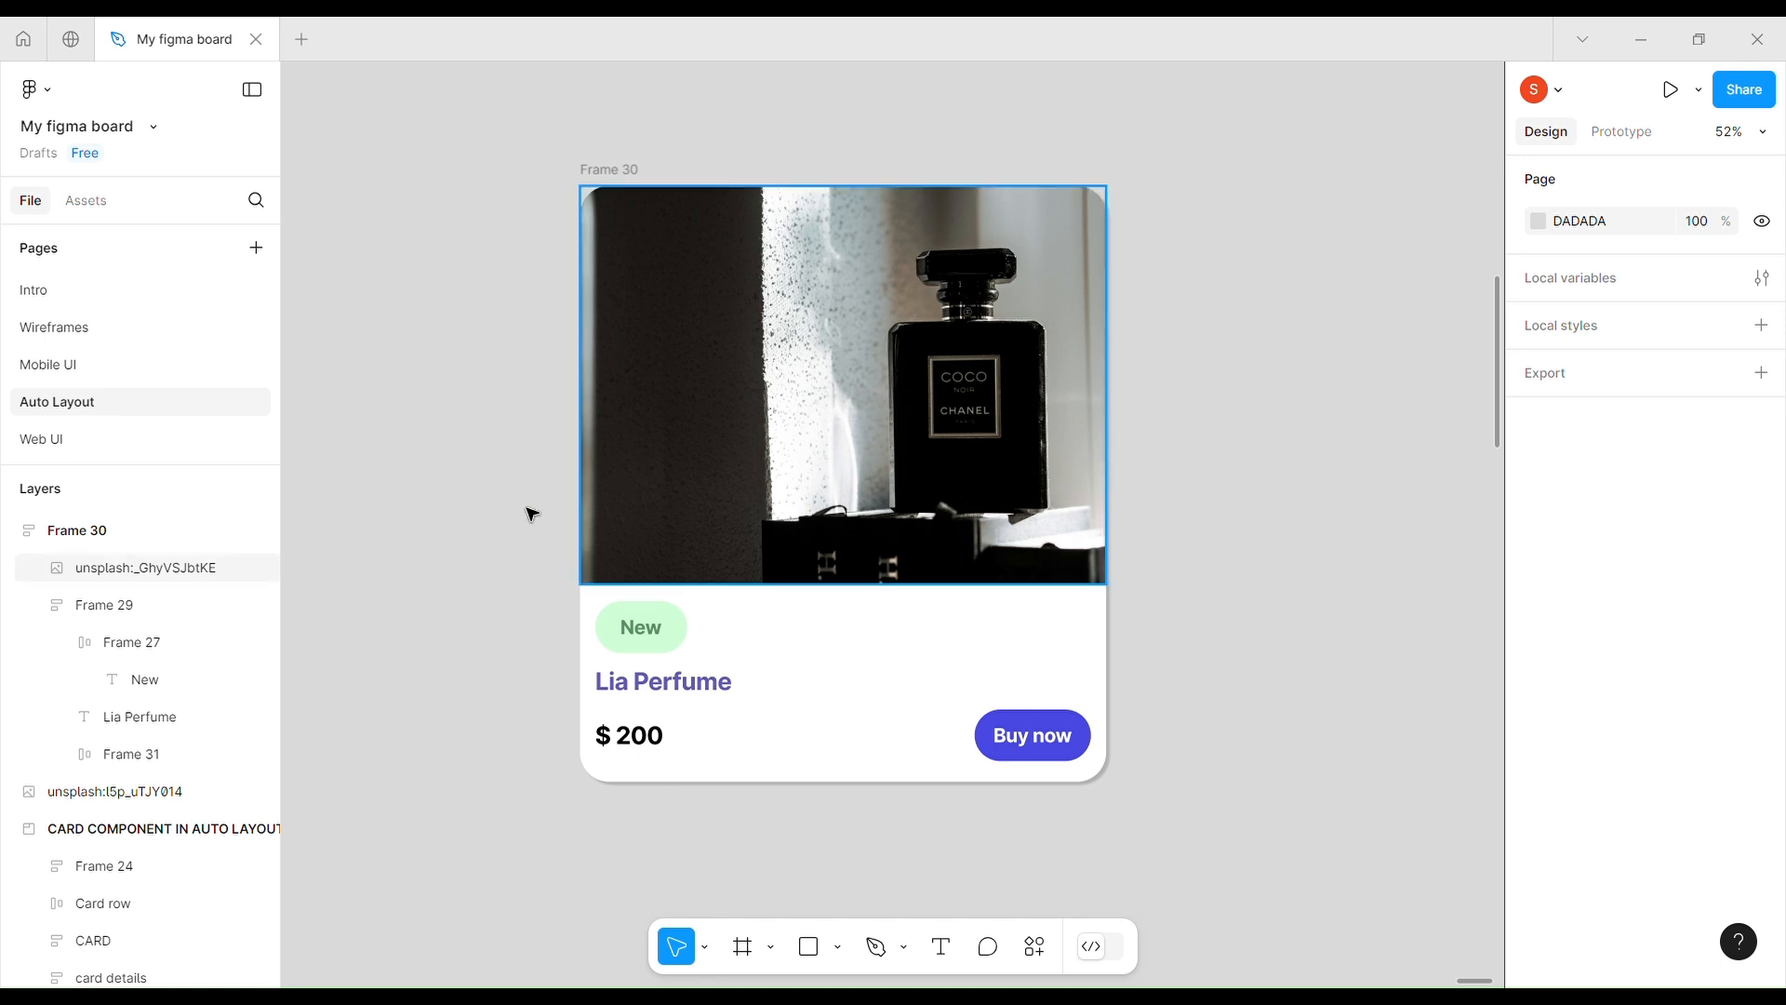
# - Try enlarging the whole card in both directions and undo the resize
pyautogui.click(614, 211)
pyautogui.click(1098, 754)
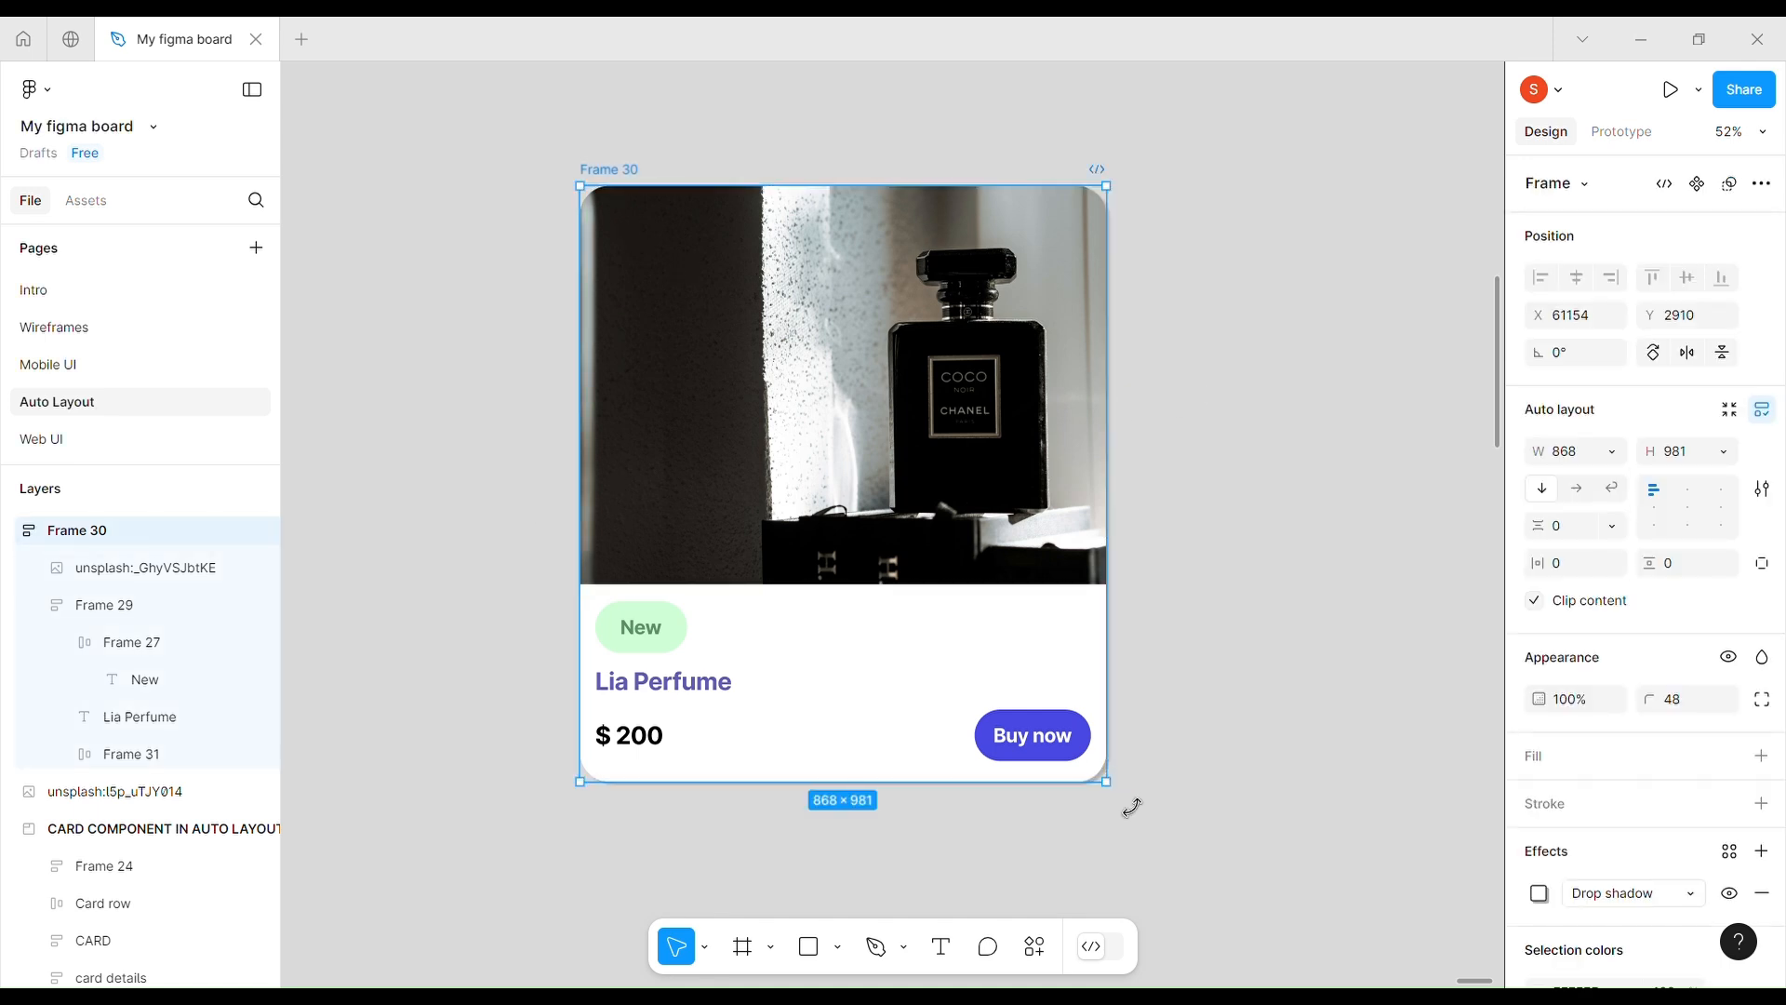
pyautogui.moveTo(1106, 783); pyautogui.dragTo(1183, 853)
pyautogui.hotkey('ctrl', 'z')
# - Set both the width and the height of the card's perfume image to Fill container
pyautogui.doubleClick(810, 297)
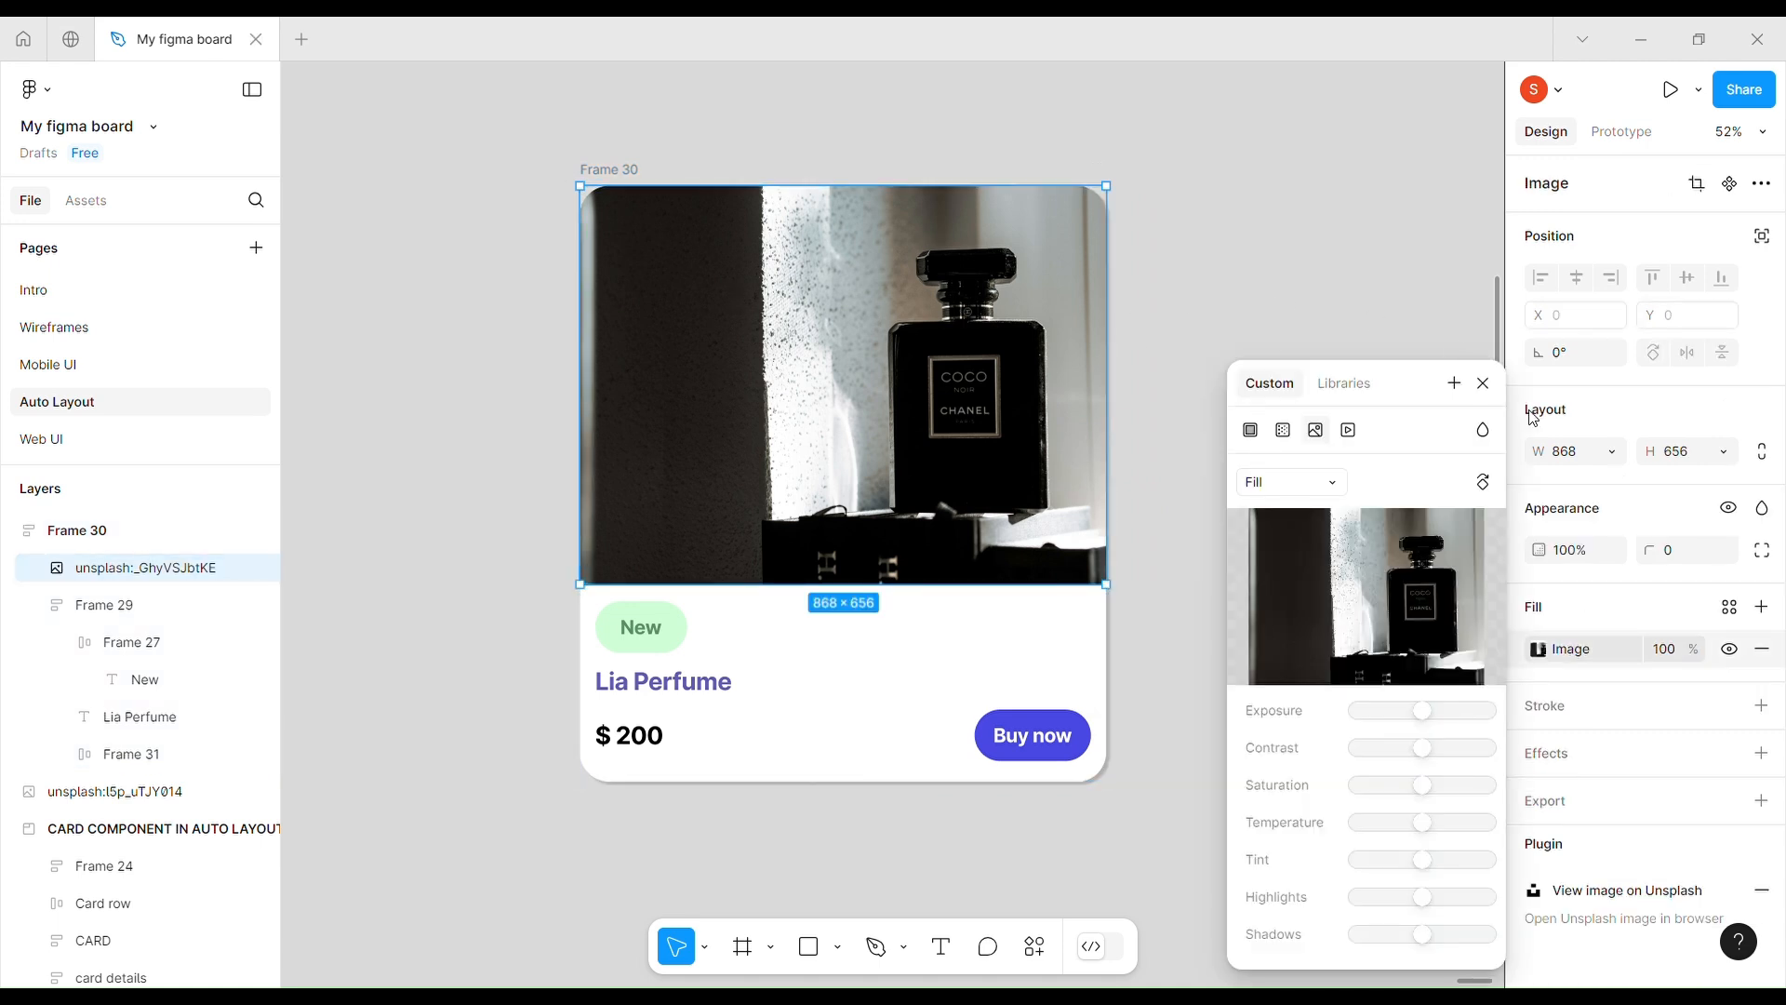
pyautogui.click(1483, 389)
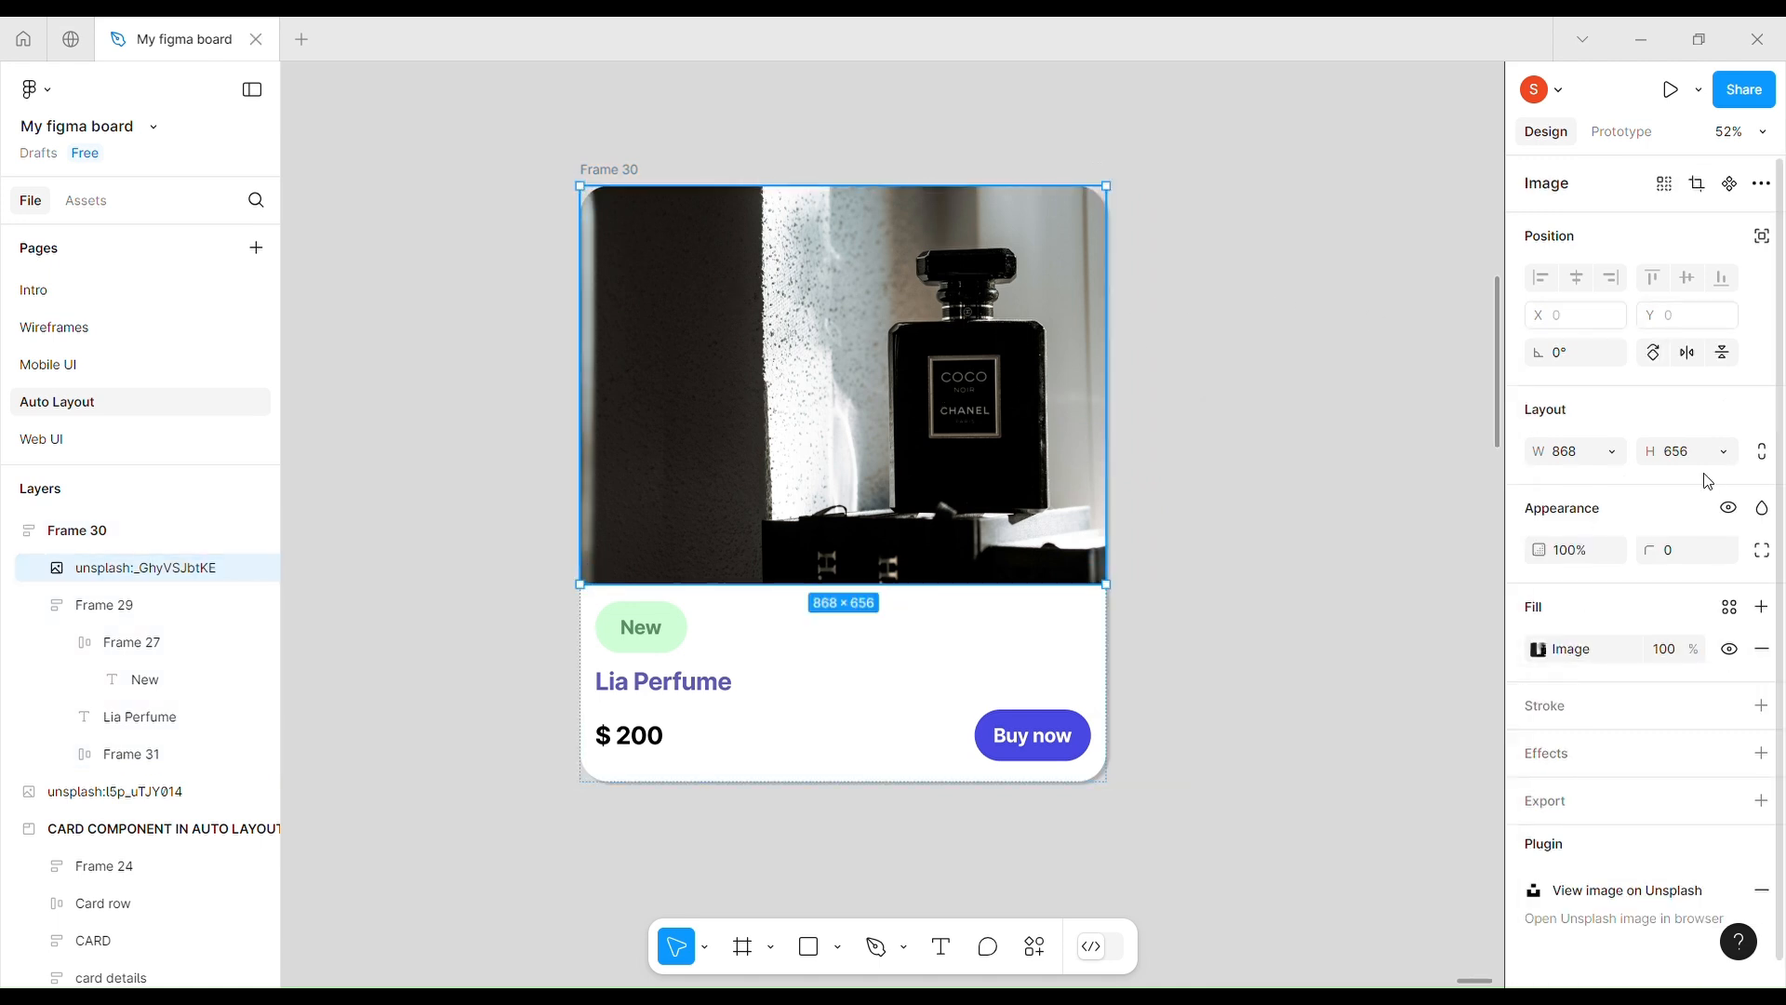
pyautogui.click(1614, 454)
pyautogui.click(1623, 481)
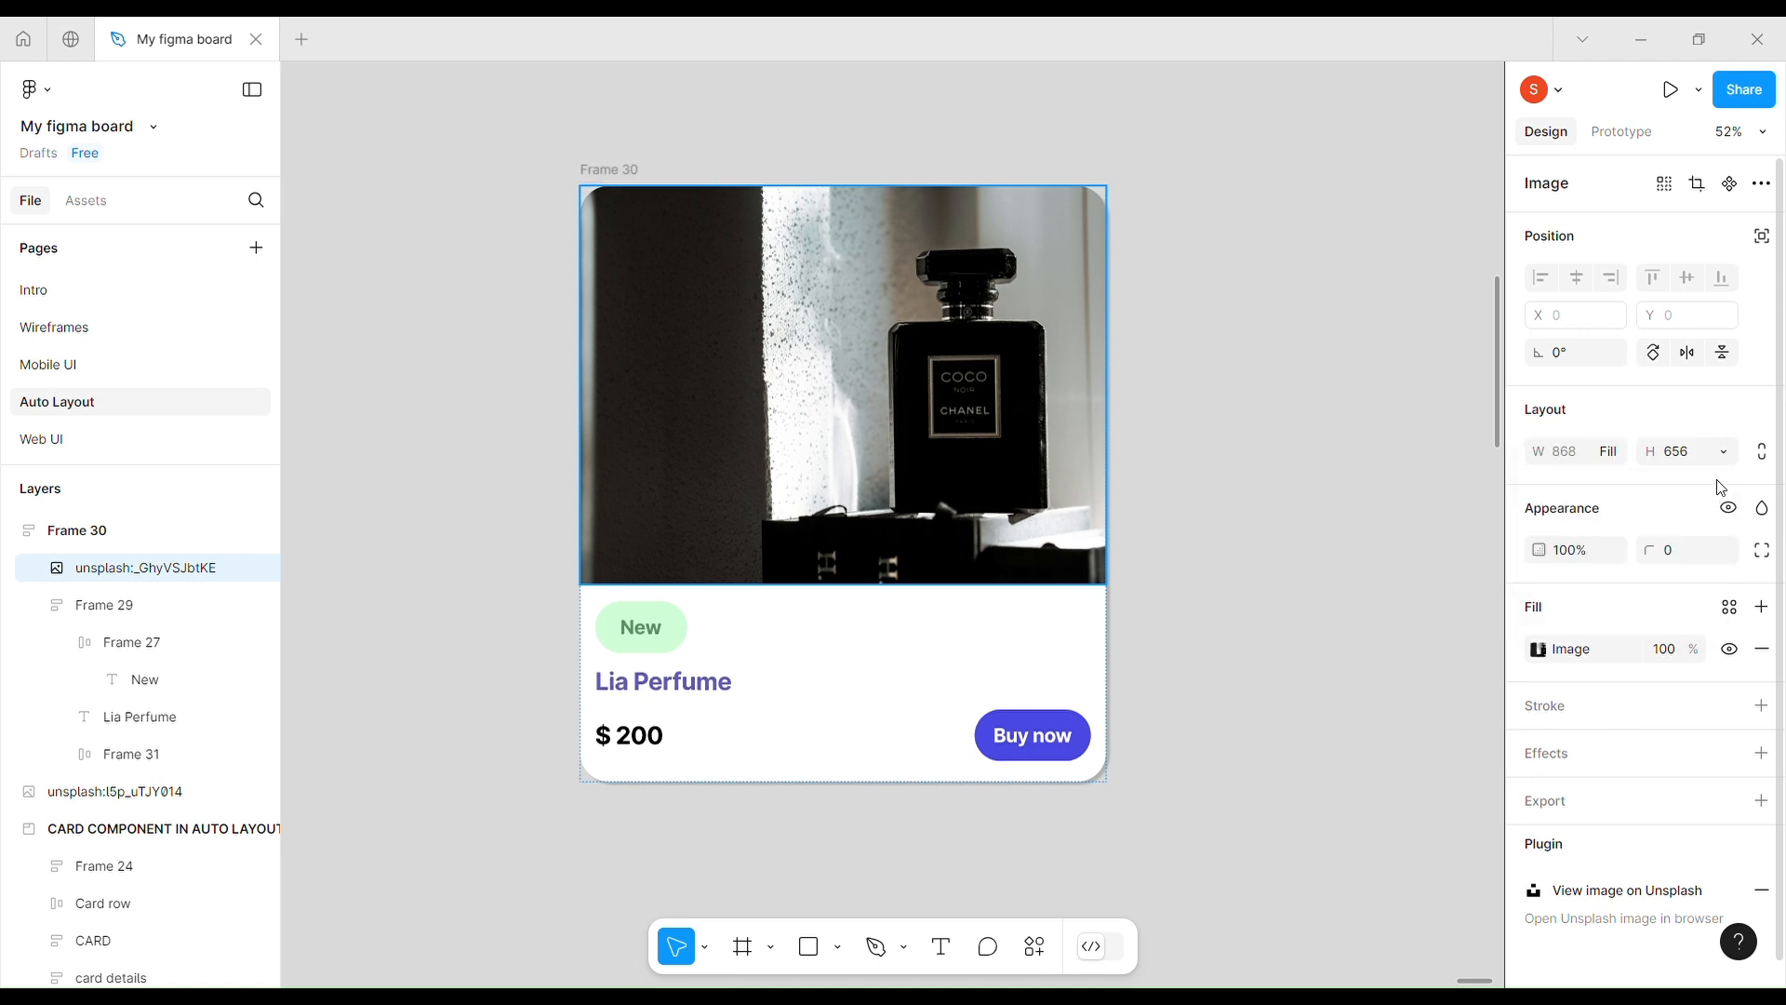
pyautogui.click(1726, 458)
pyautogui.click(1664, 479)
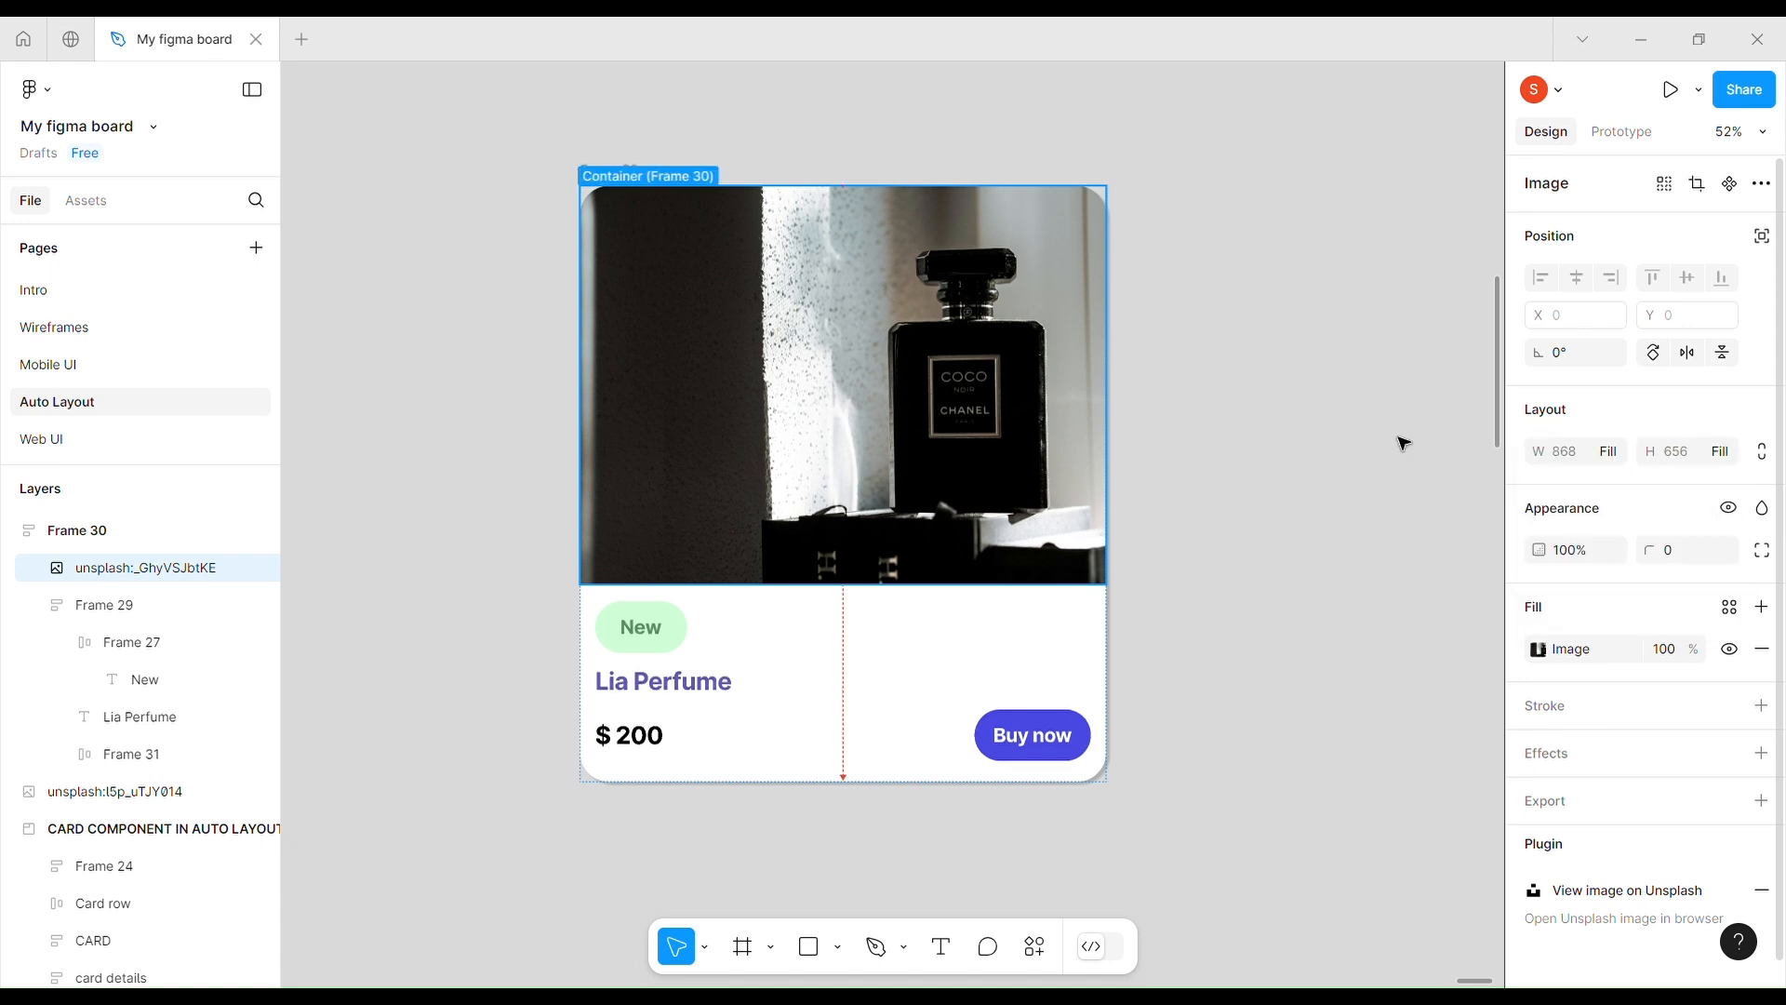
# - Set the details frame below the image to fill the container's width and fix its height at 329
pyautogui.click(1020, 642)
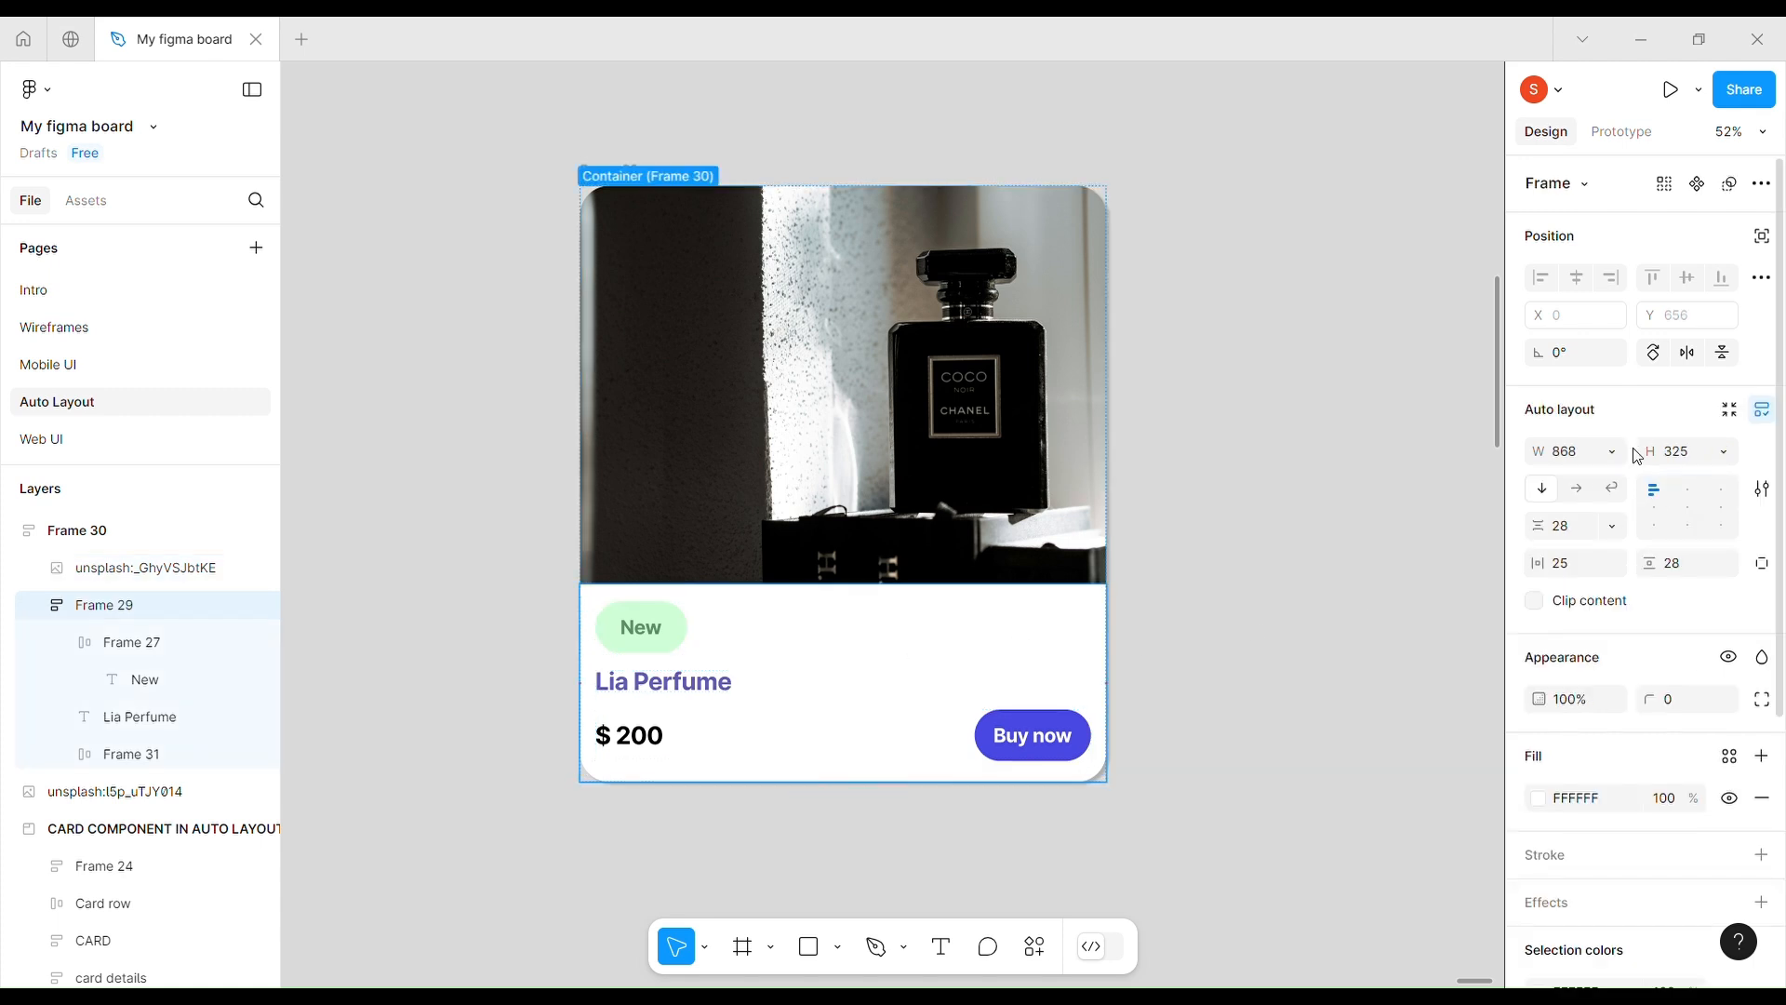
pyautogui.click(1734, 458)
pyautogui.click(1572, 510)
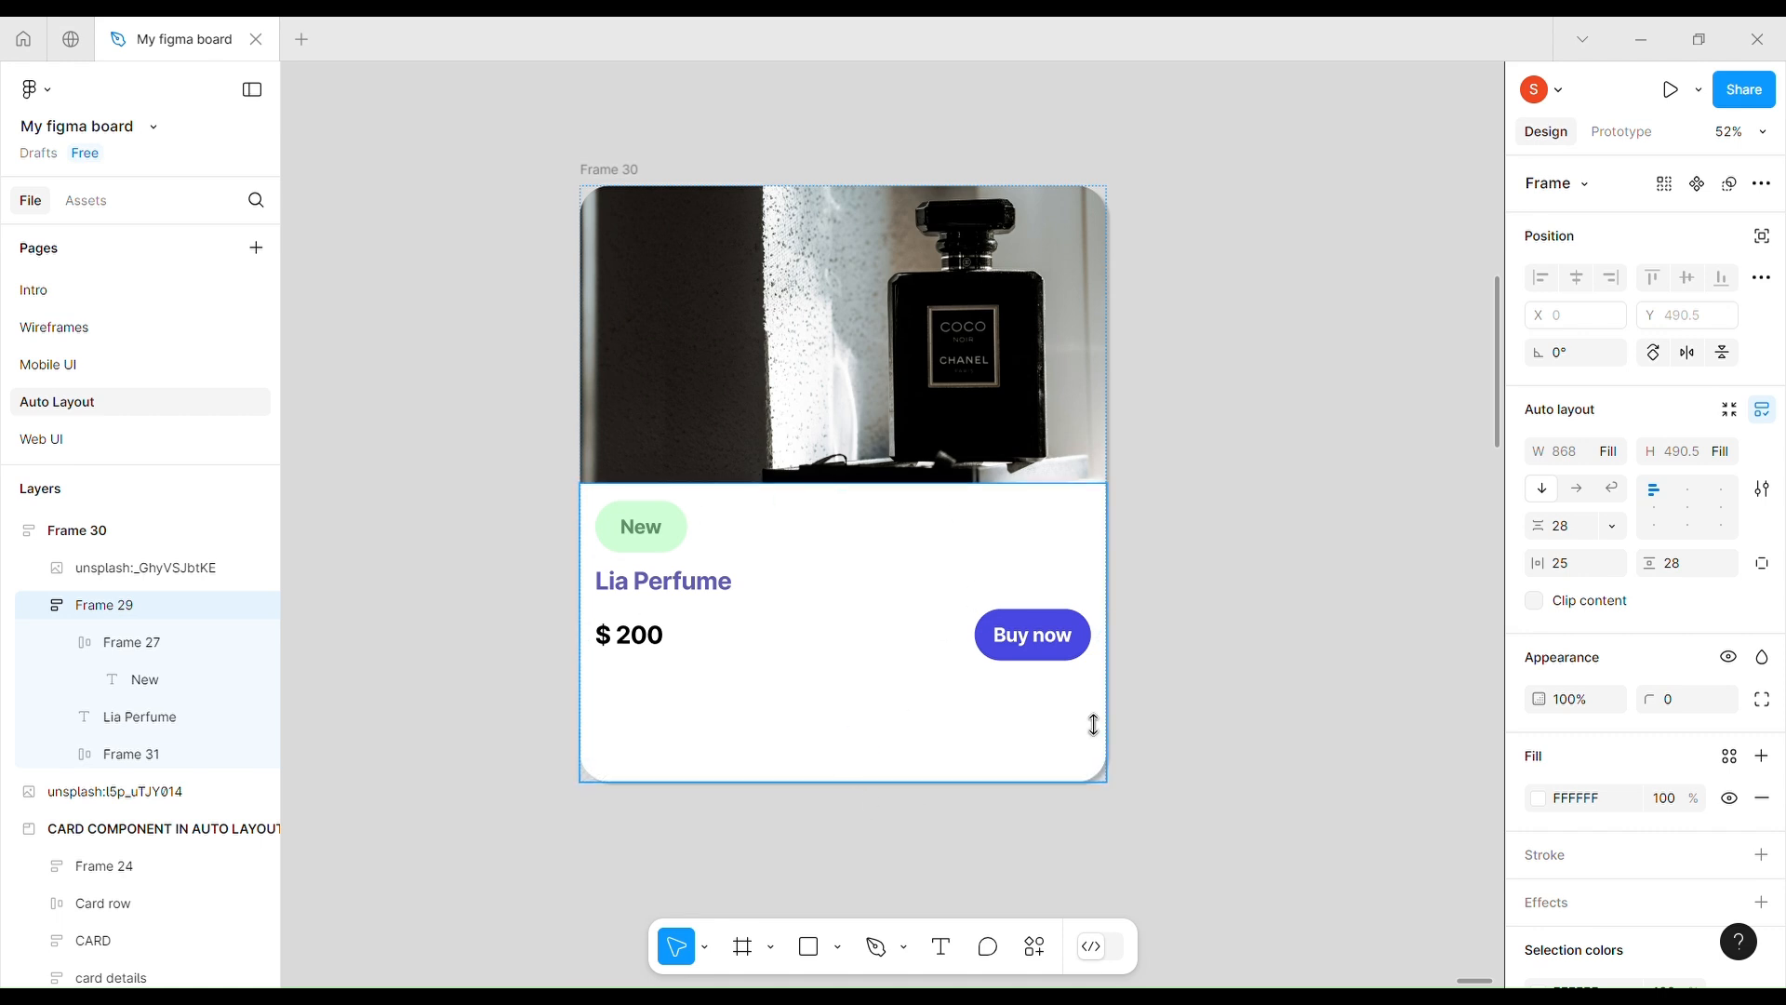
pyautogui.moveTo(767, 806); pyautogui.dragTo(777, 702)
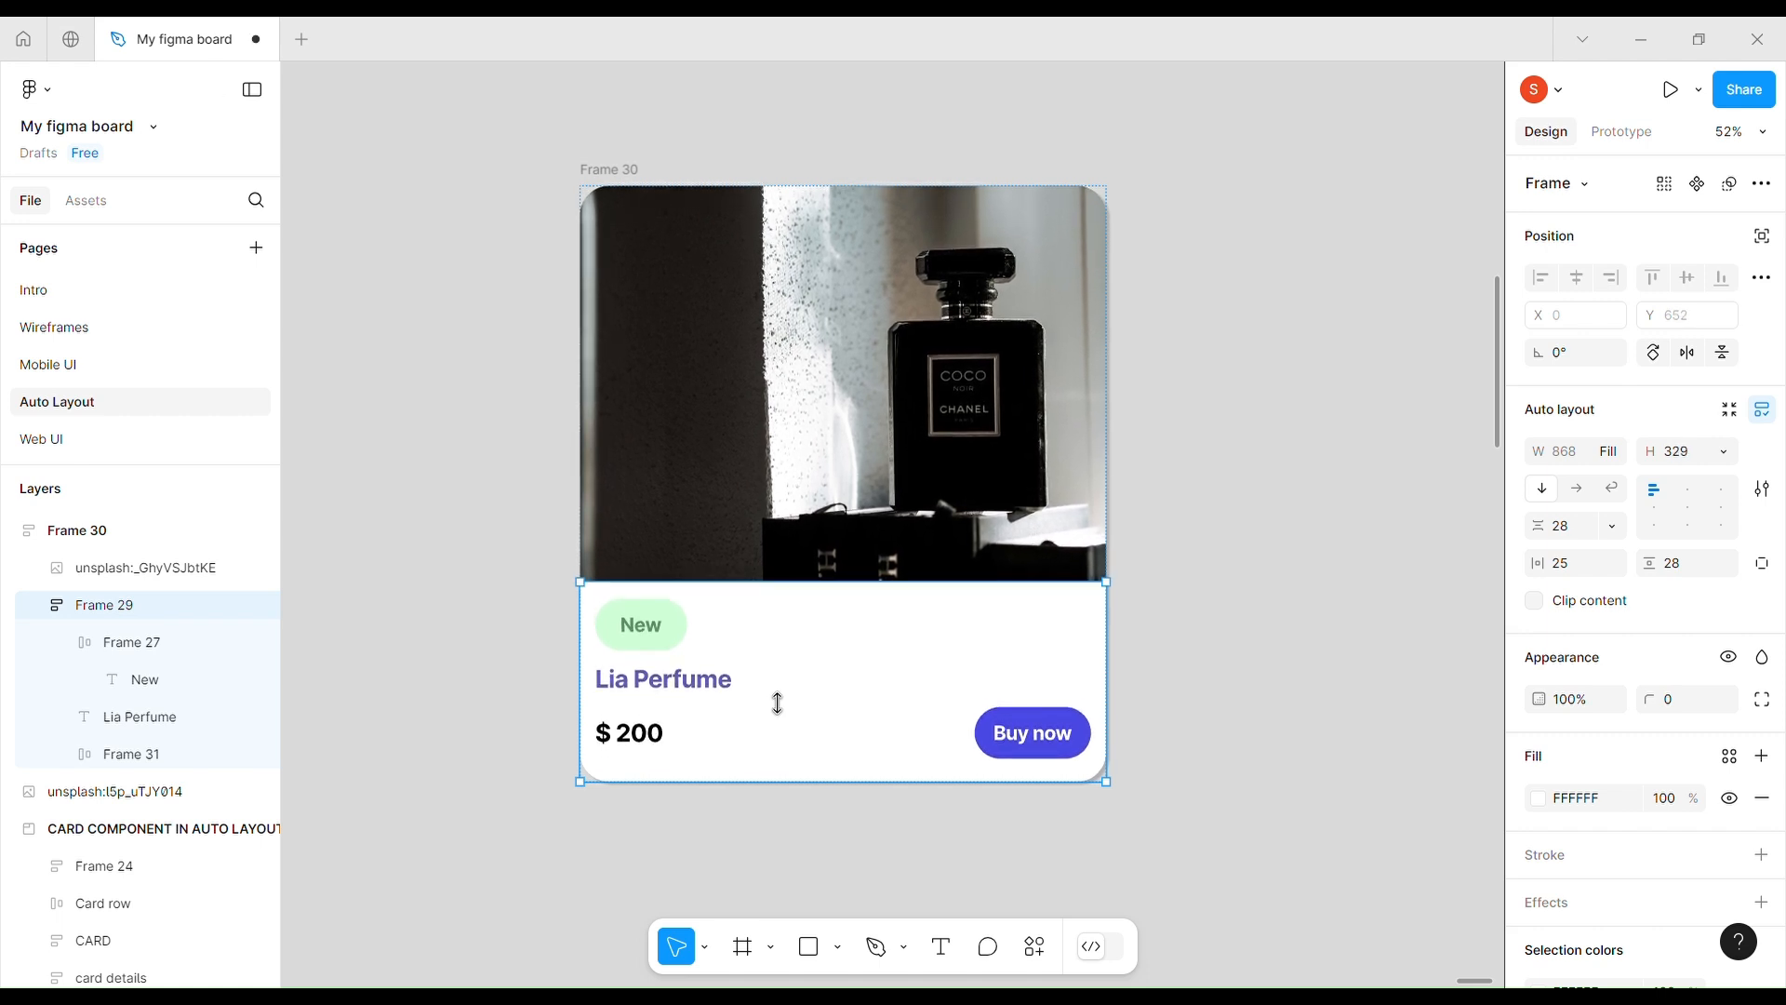
pyautogui.click(1324, 417)
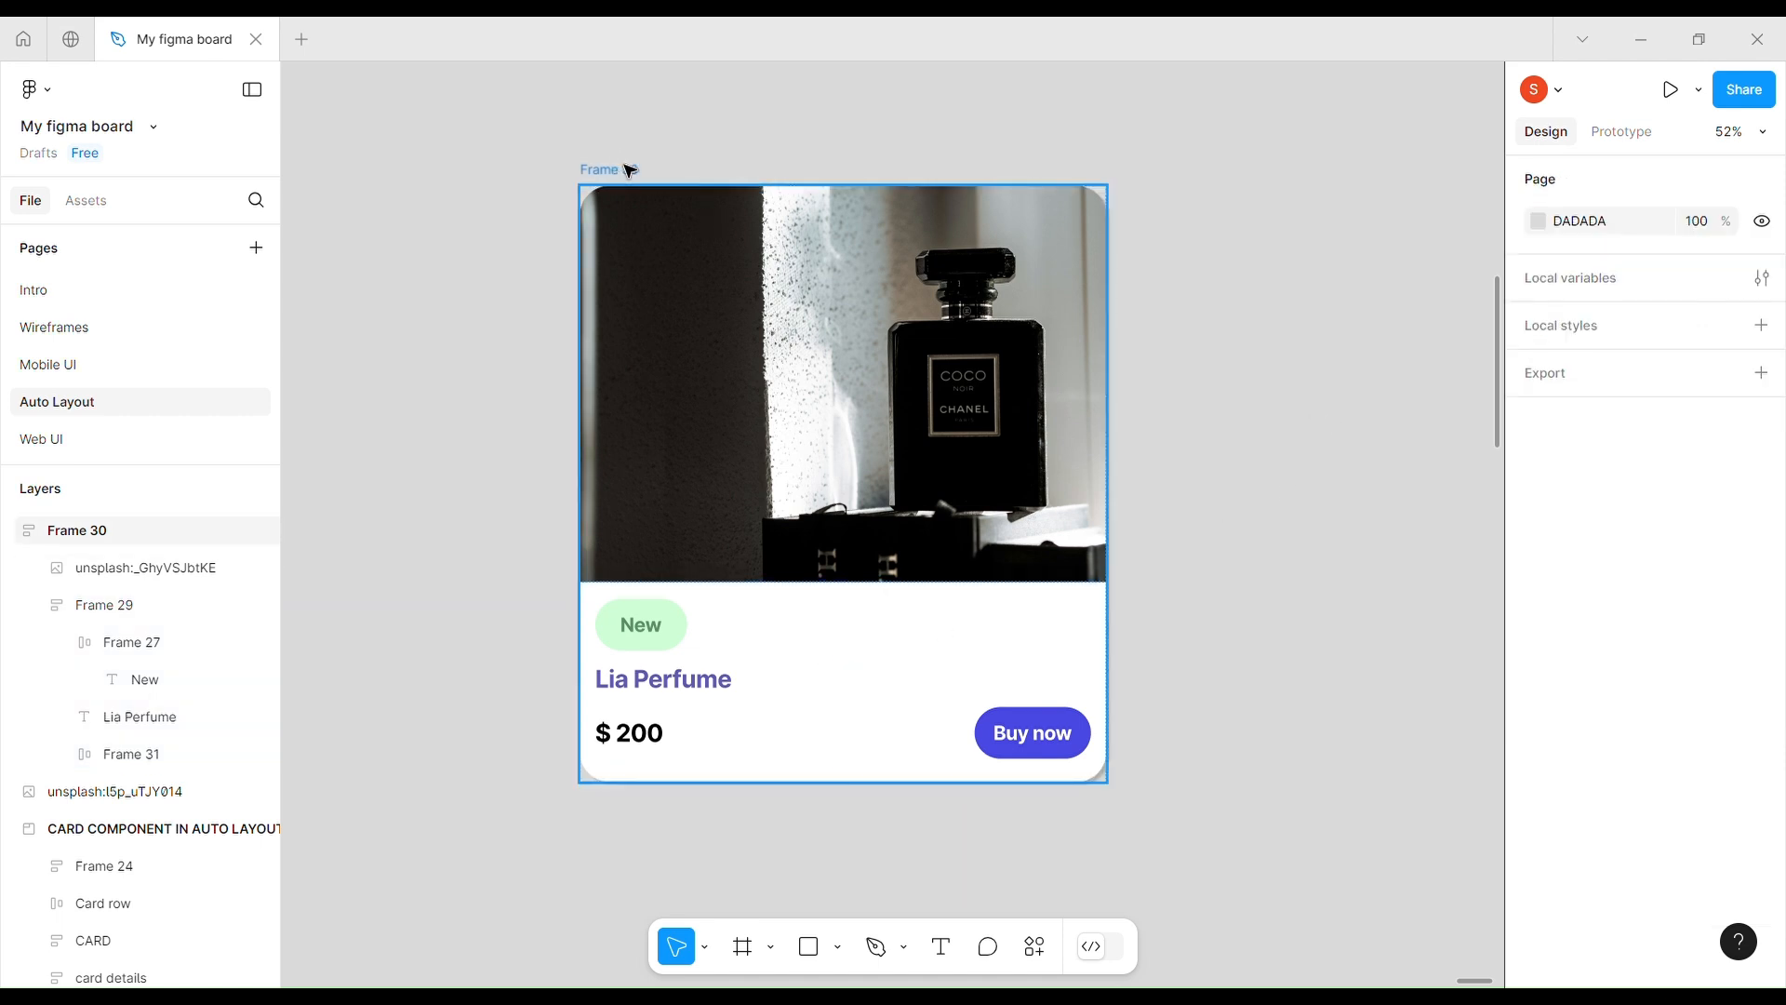
# - Check the width and height sizing options of the whole card
pyautogui.click(1188, 264)
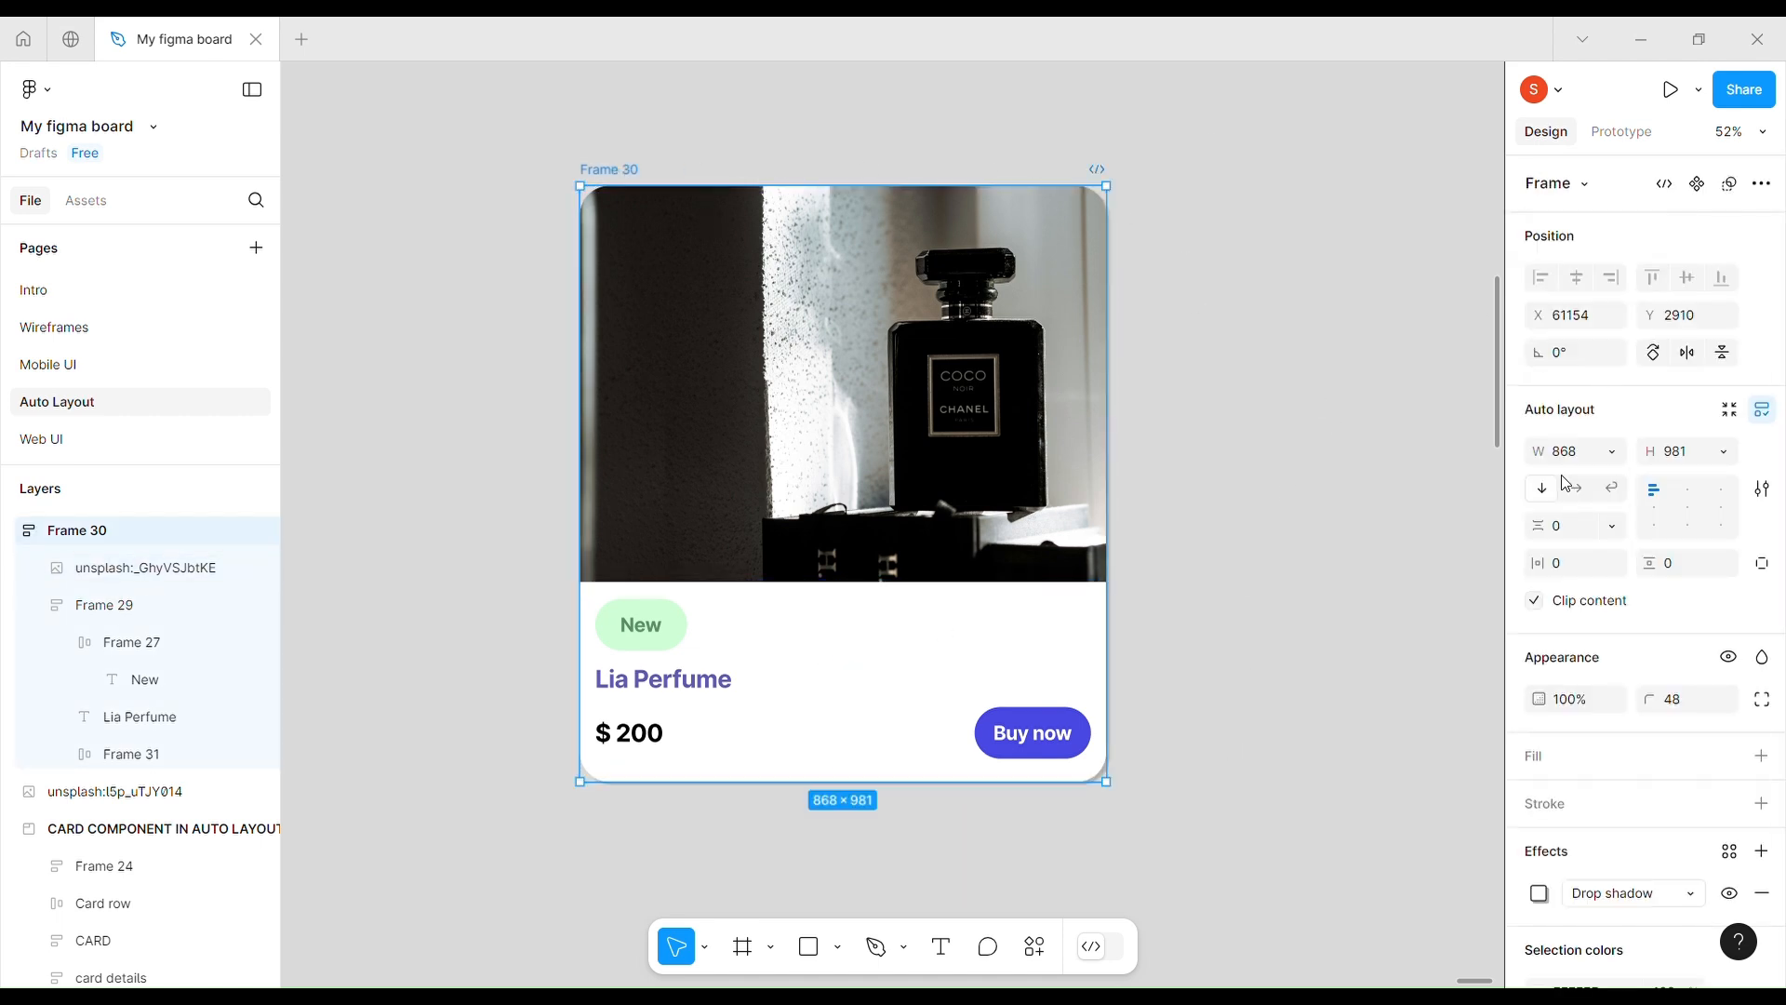
pyautogui.click(1614, 459)
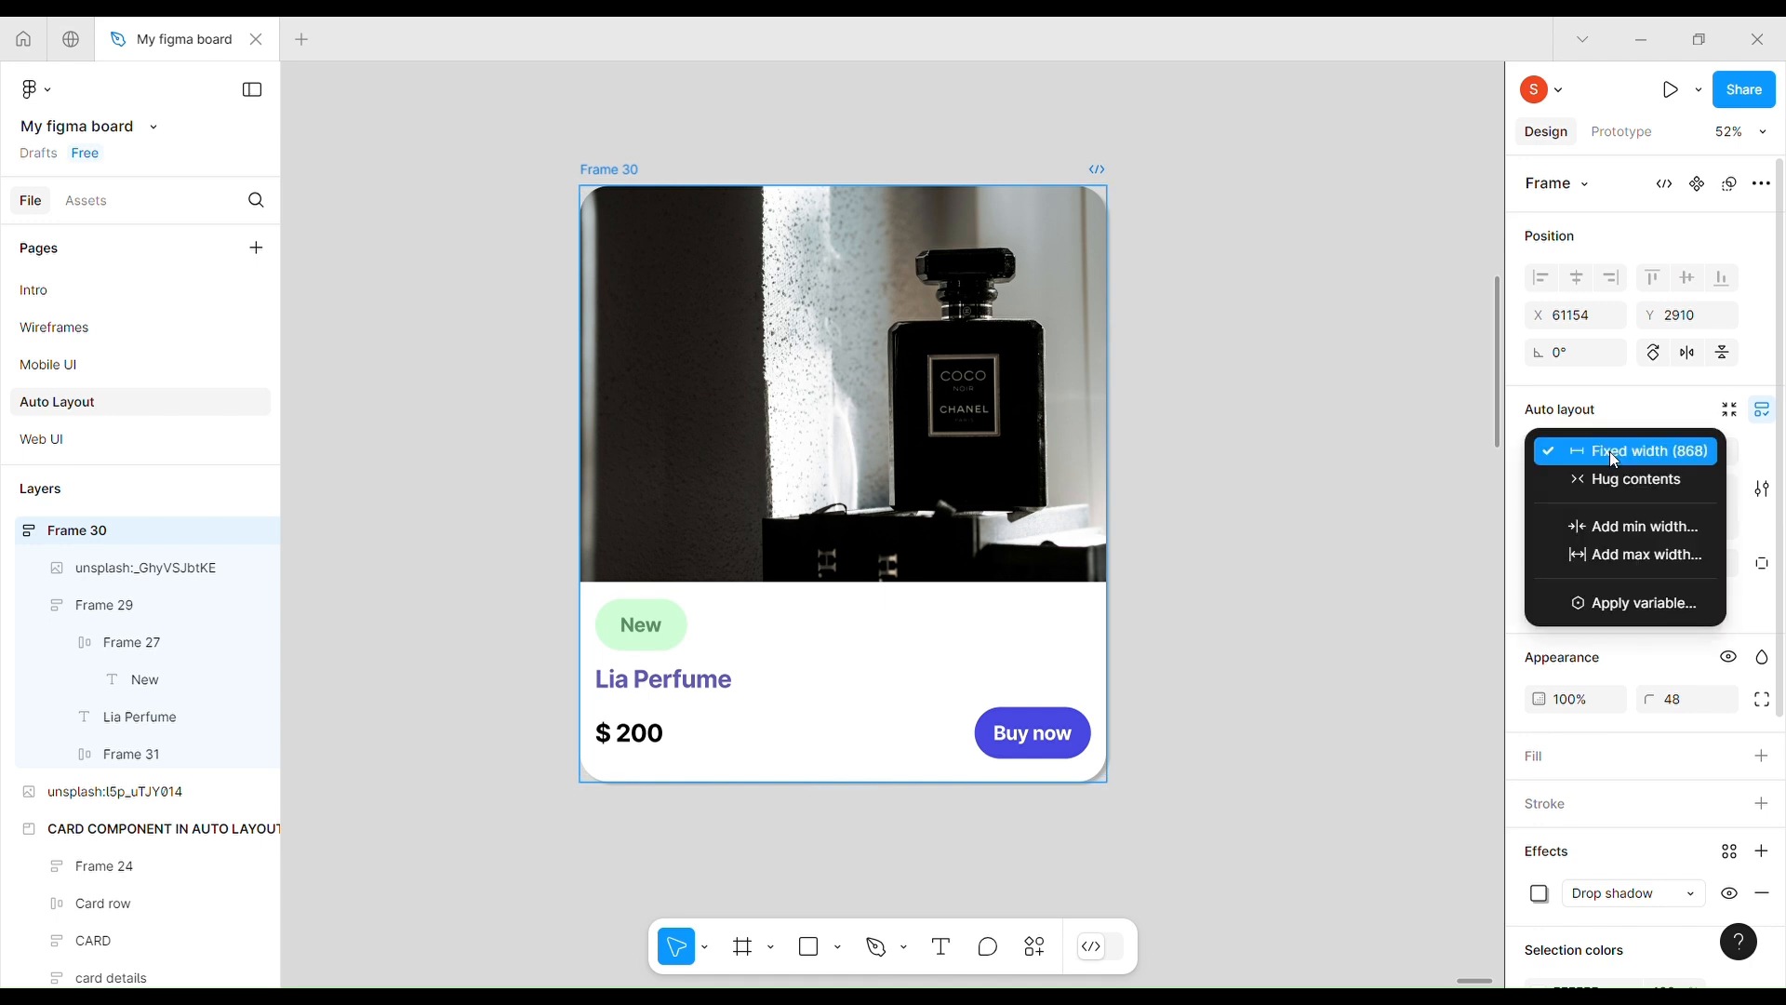
pyautogui.click(1340, 490)
pyautogui.click(1732, 462)
pyautogui.click(1364, 522)
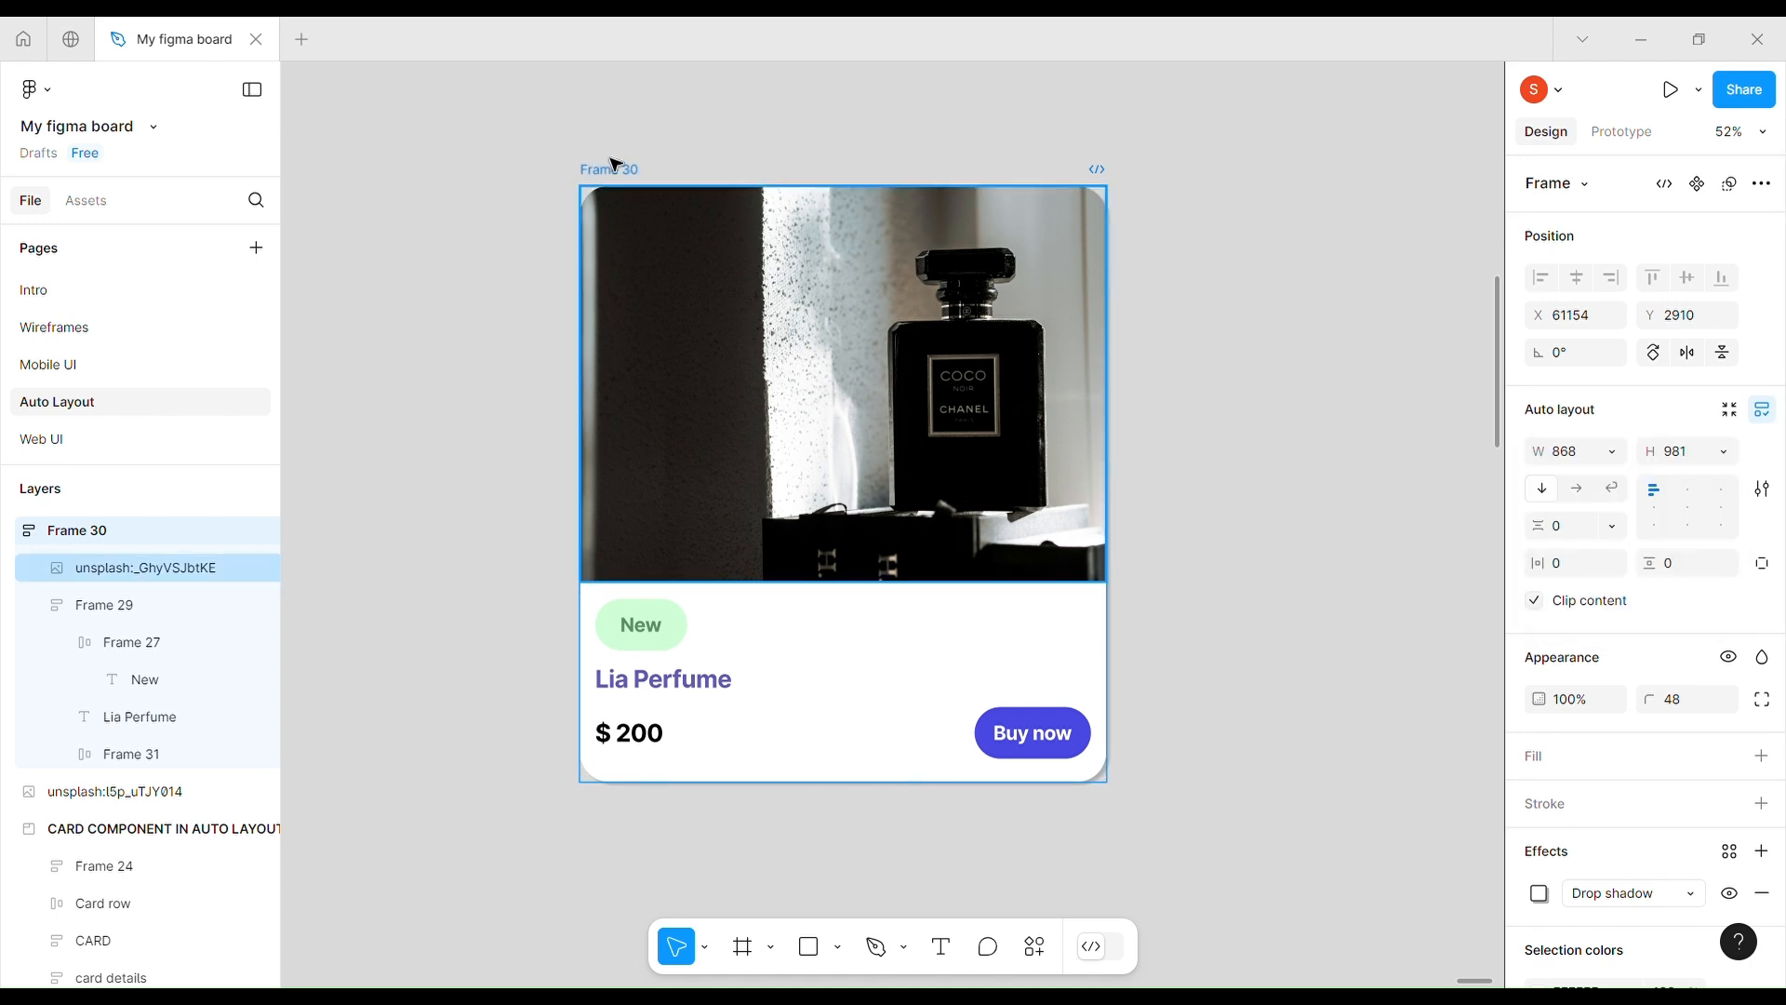
# - Try resizing the whole card to 694 × 680, 683 × 1165 and 362 × 545, undoing all the resizes
pyautogui.click(550, 151)
pyautogui.click(621, 175)
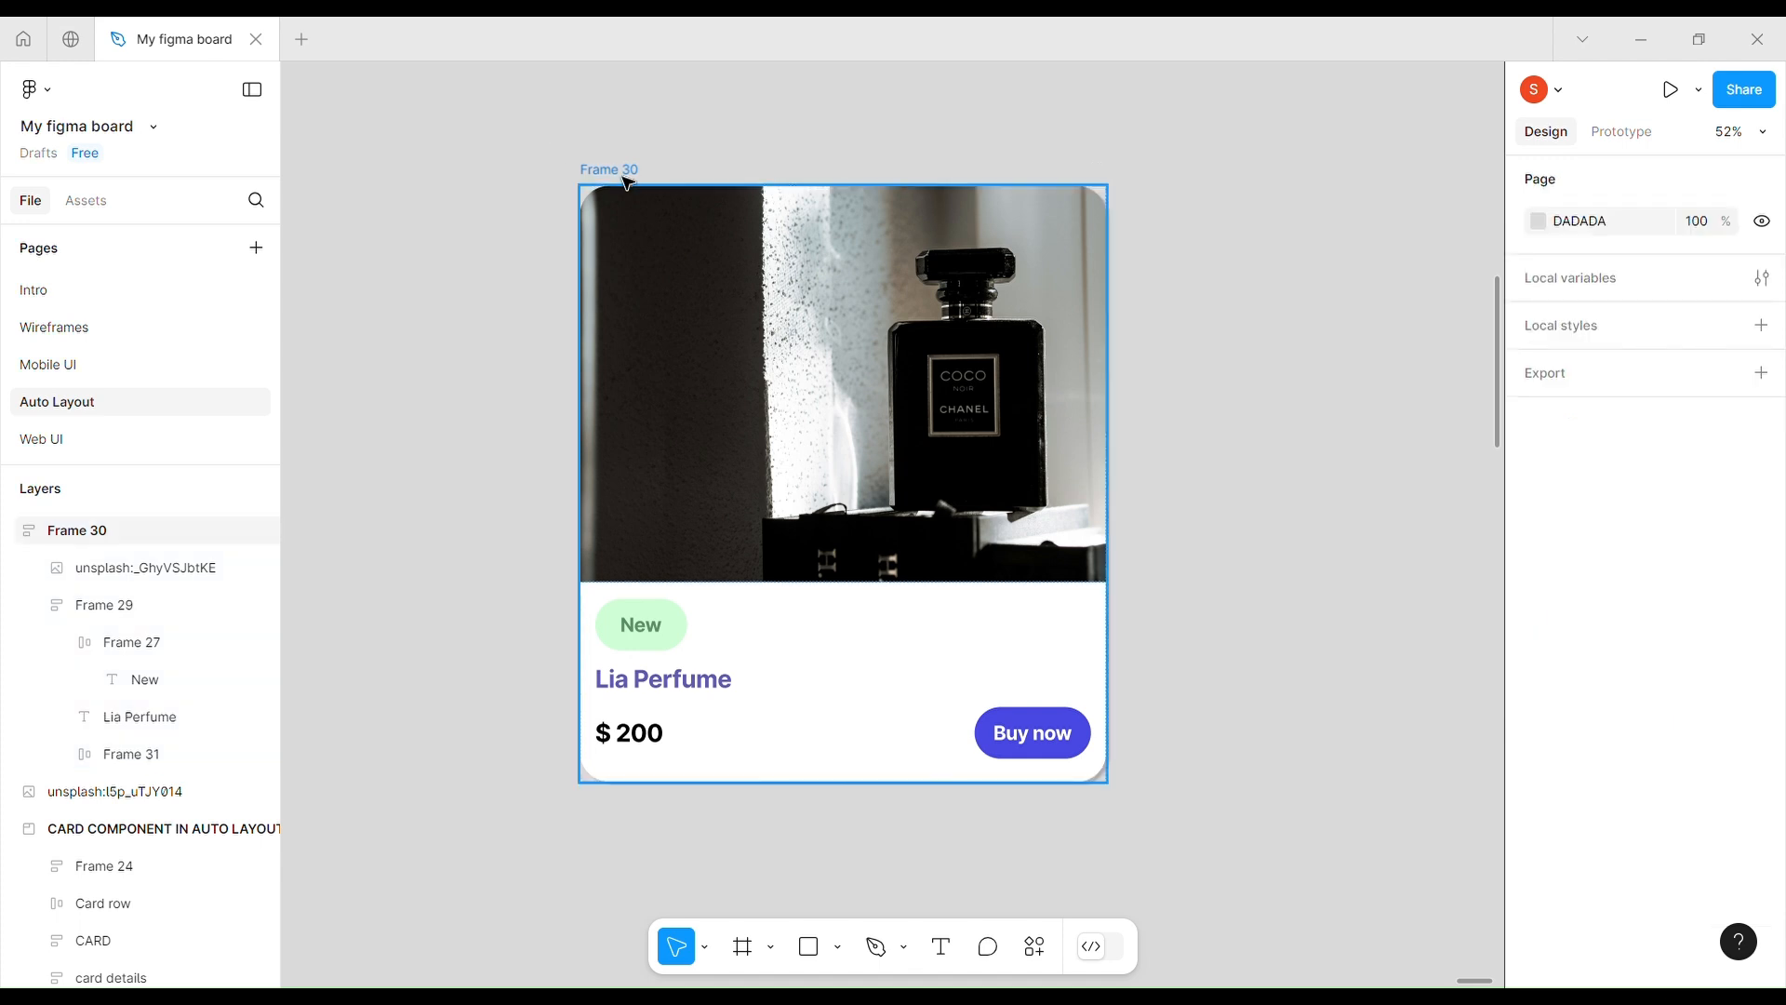
pyautogui.moveTo(1106, 781); pyautogui.dragTo(1002, 599)
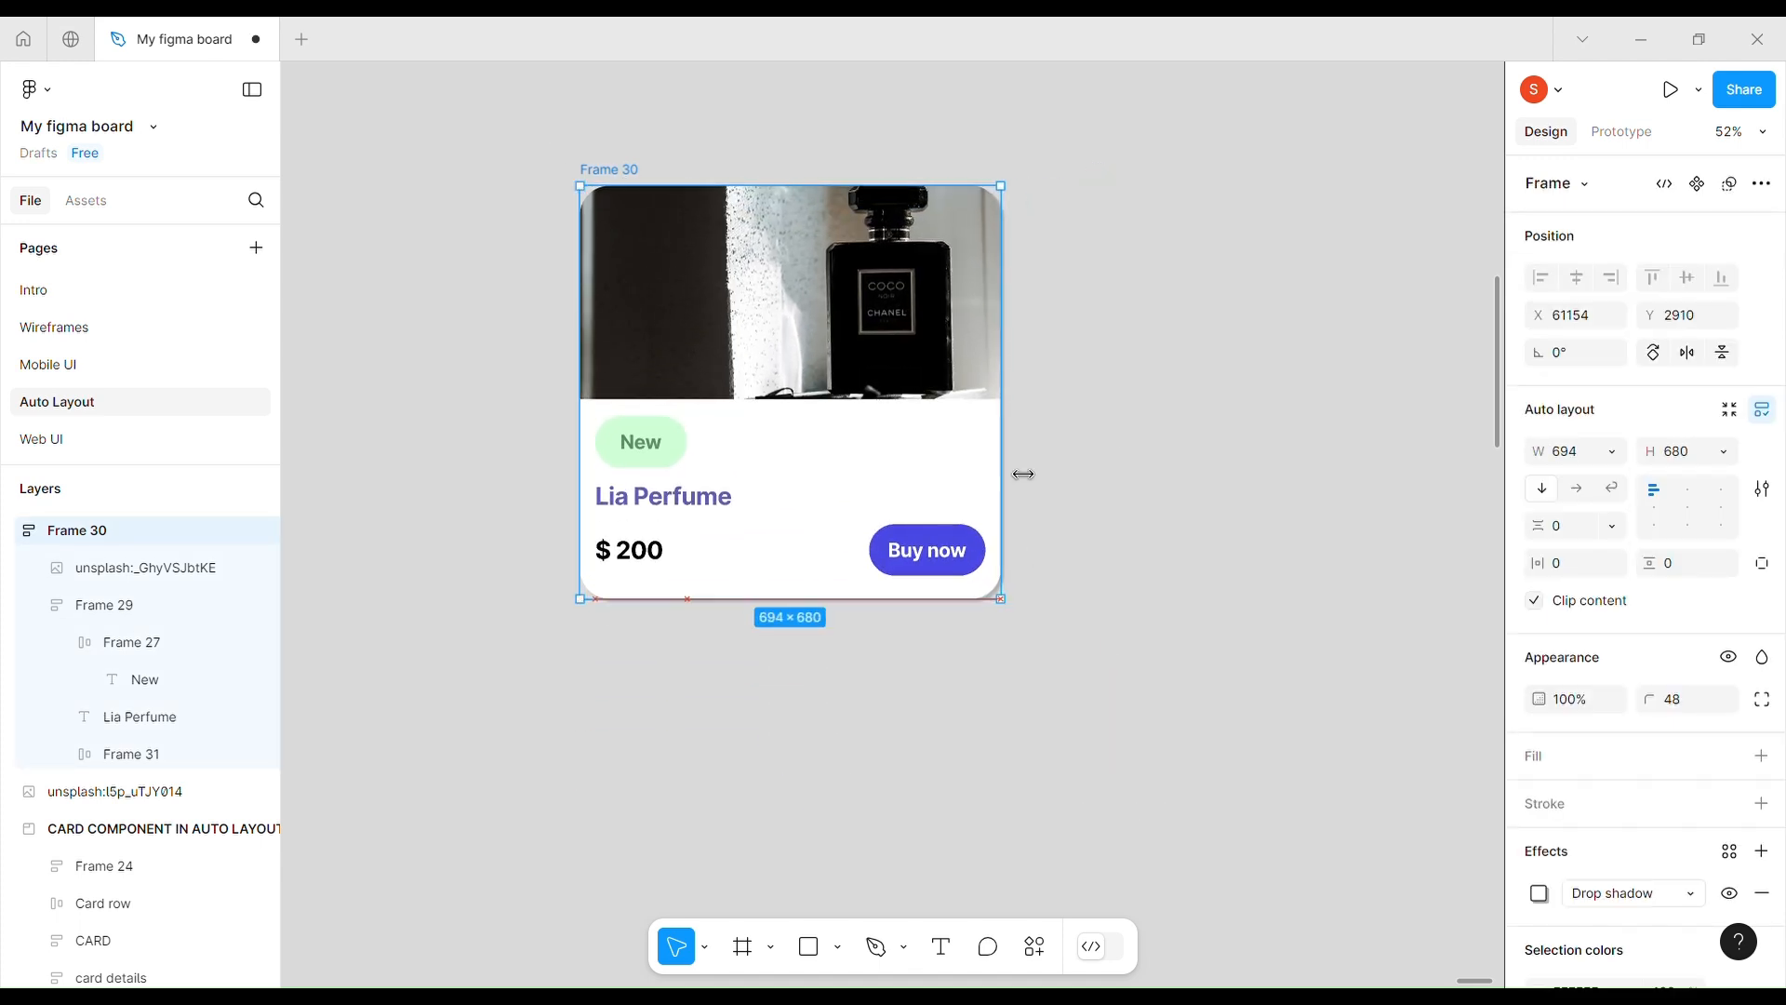
pyautogui.moveTo(1002, 467)
pyautogui.mouseDown()
pyautogui.moveTo(832, 459)
pyautogui.moveTo(1103, 462)
pyautogui.moveTo(995, 463)
pyautogui.mouseUp()
pyautogui.moveTo(840, 597); pyautogui.dragTo(971, 911)
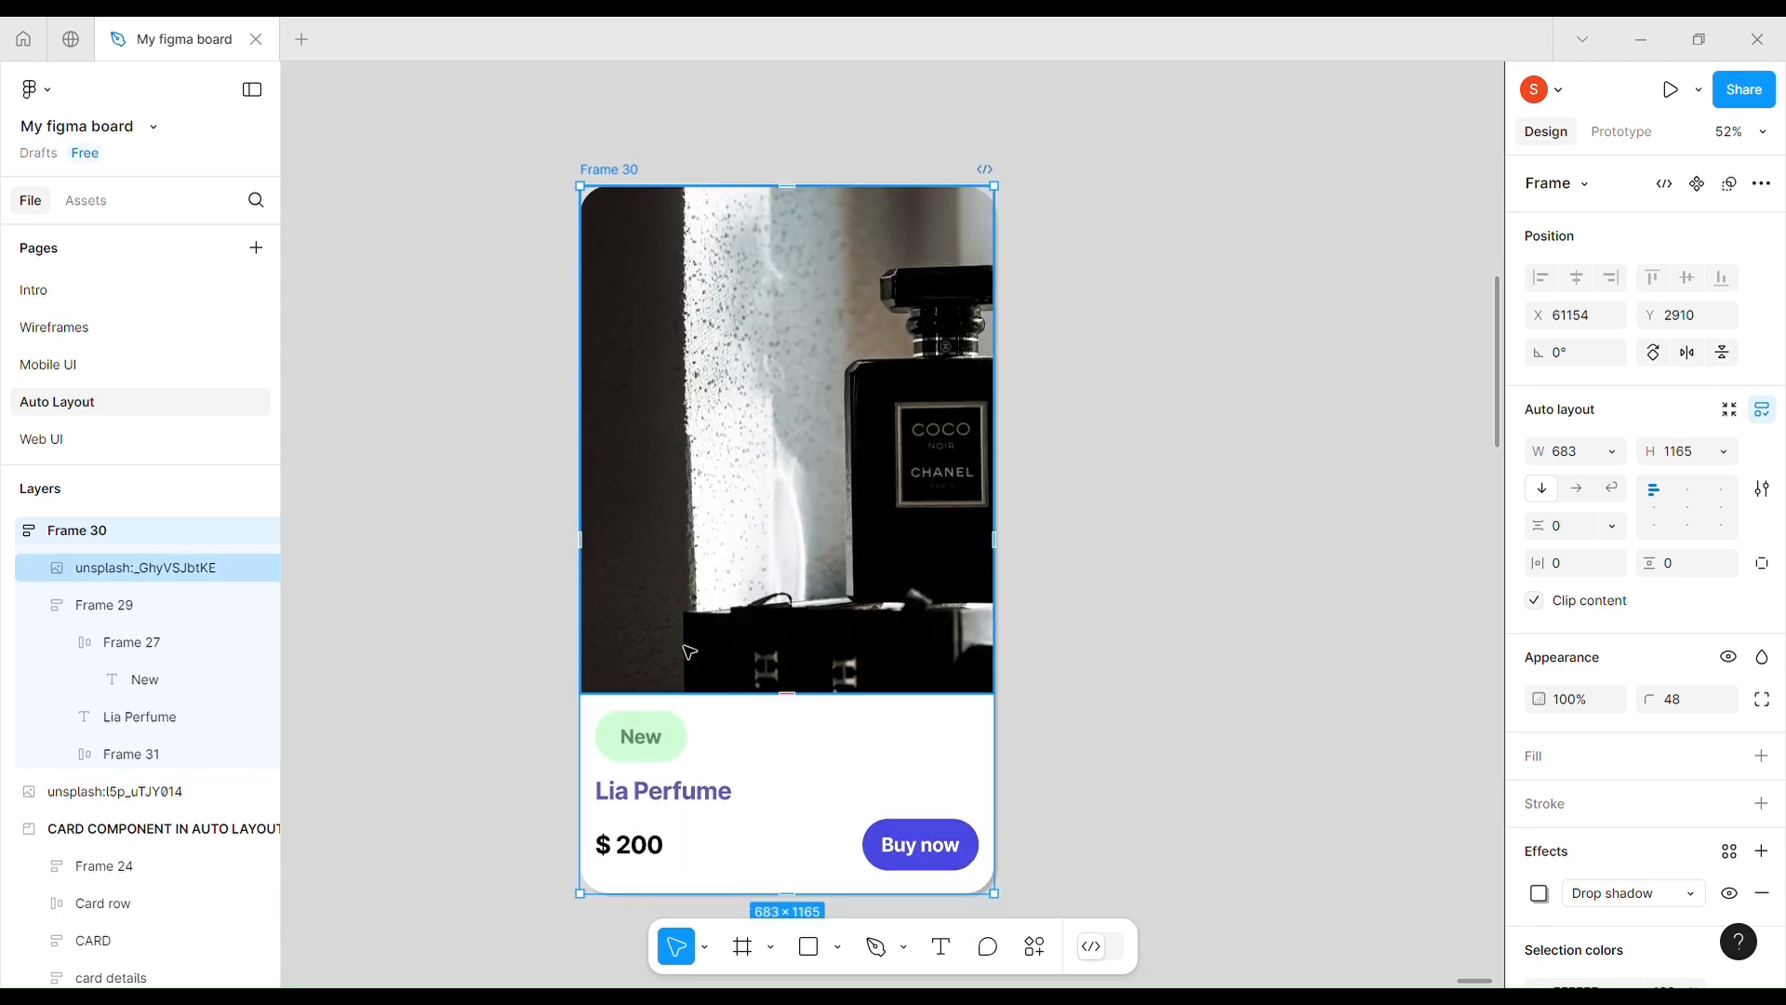
pyautogui.scroll(-2, 1092, 551)
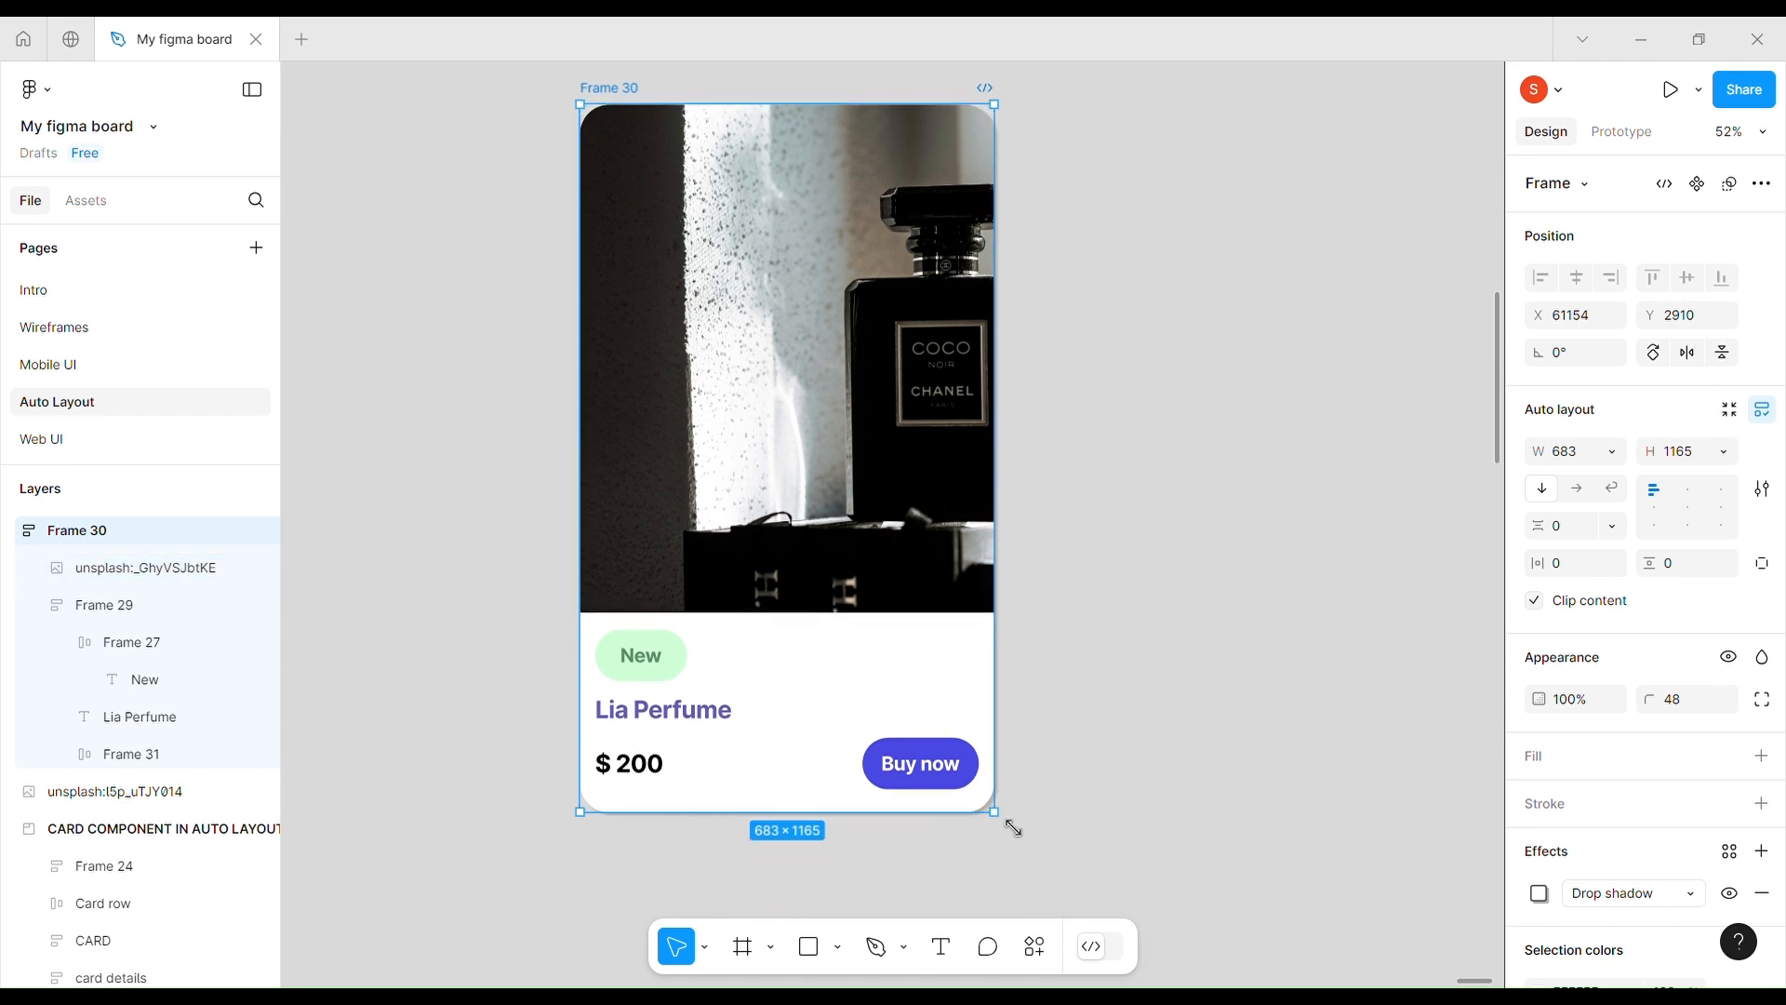
pyautogui.moveTo(1013, 827); pyautogui.dragTo(545, 142)
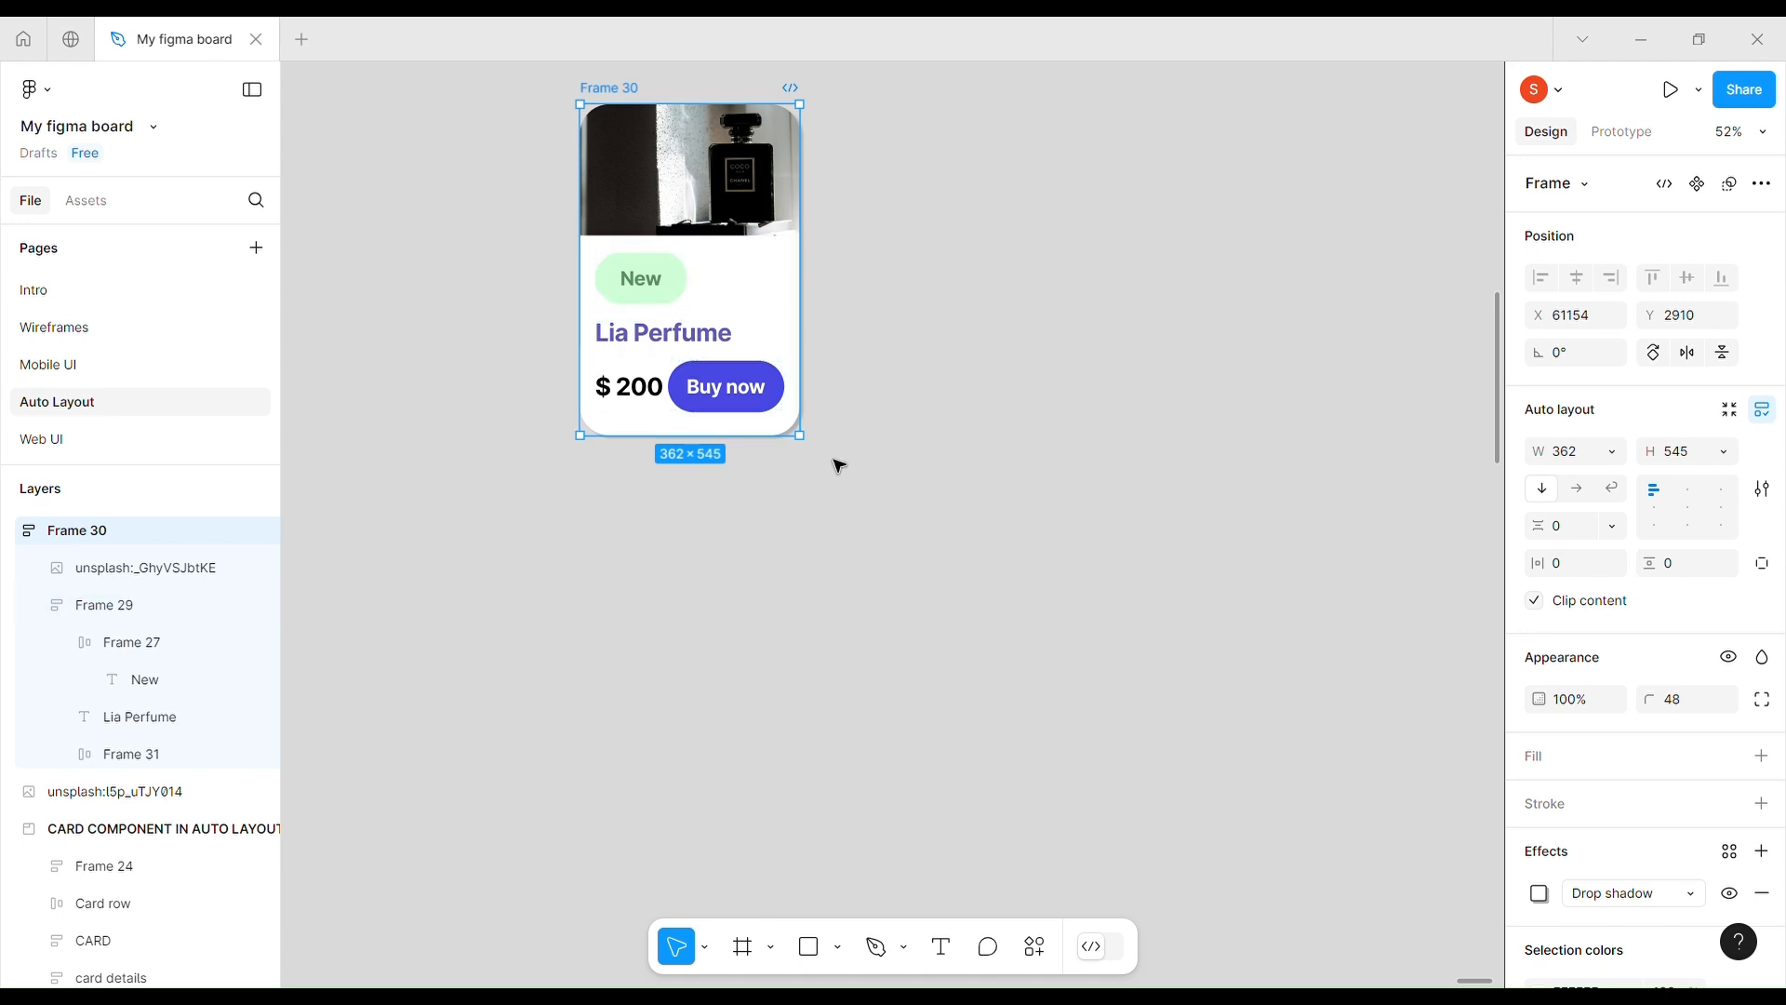
pyautogui.hotkey('ctrl', 'z')
pyautogui.hotkey('ctrl', 'z')
pyautogui.hotkey('ctrl', 'z')
pyautogui.hotkey('ctrl', 'z')
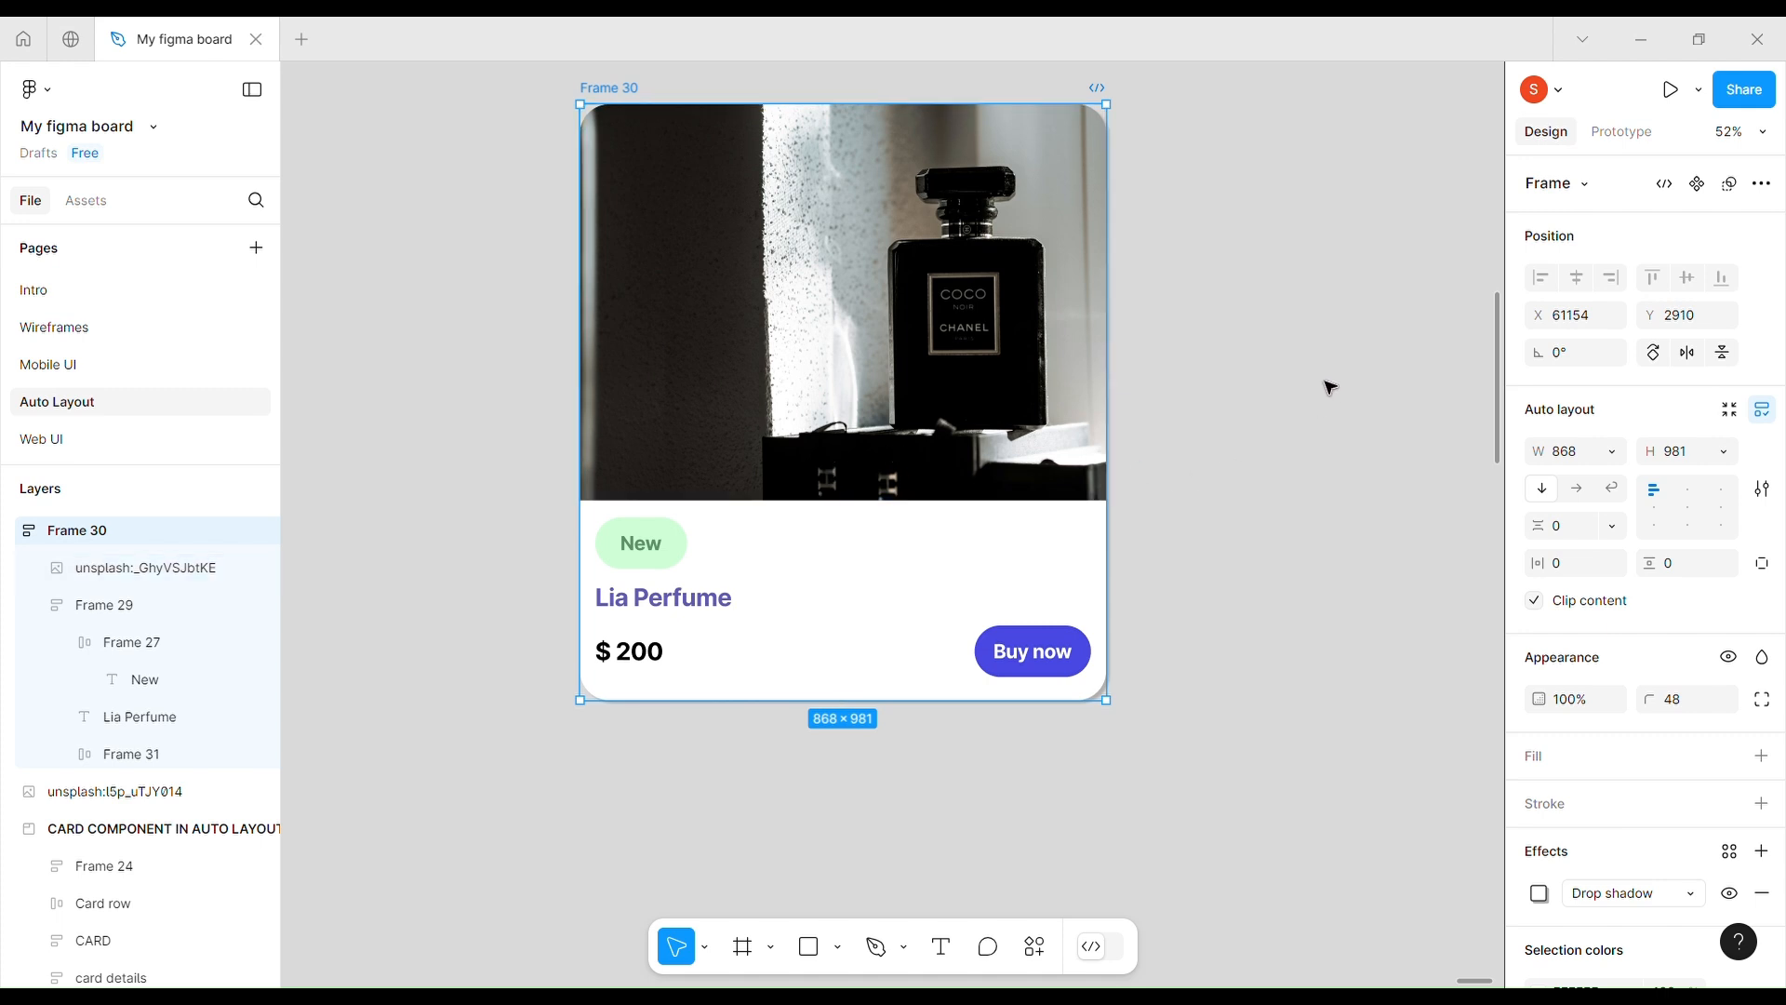
# - Resize the frame of four coloured triangles from its lower edge to about 1220 × 629 and select the red triangle
pyautogui.scroll(1, 1330, 388)
pyautogui.scroll(2, 1331, 388)
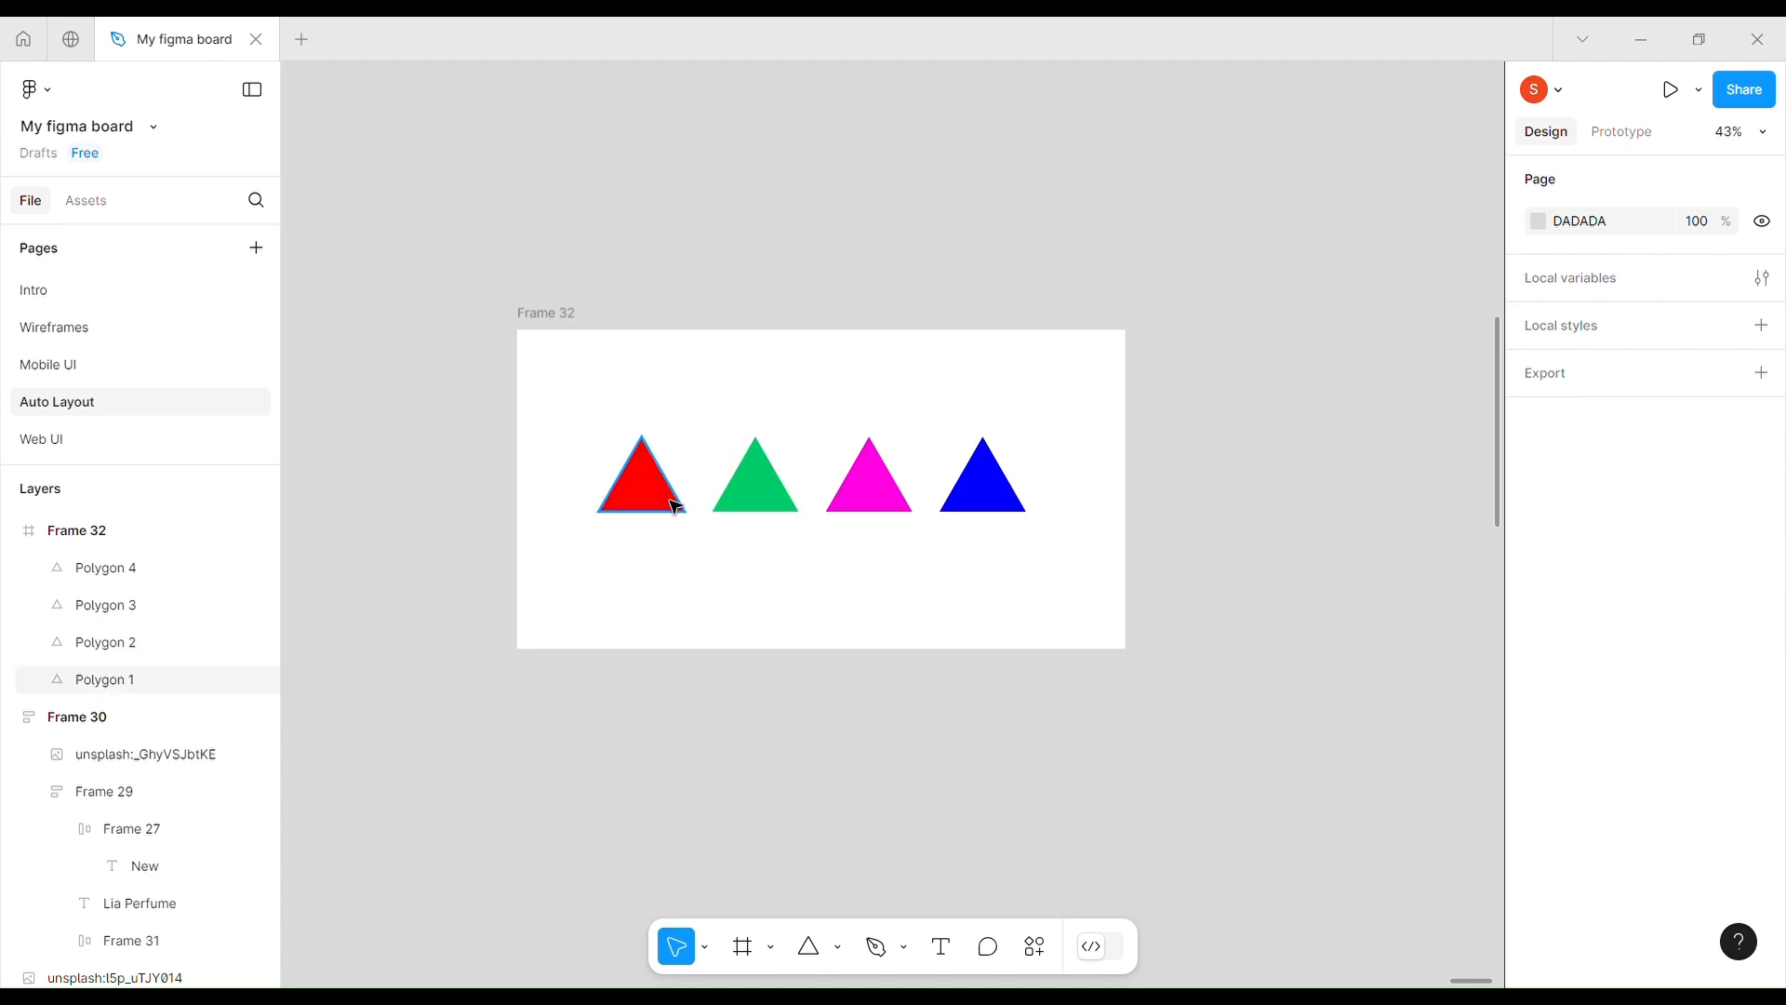
pyautogui.click(642, 479)
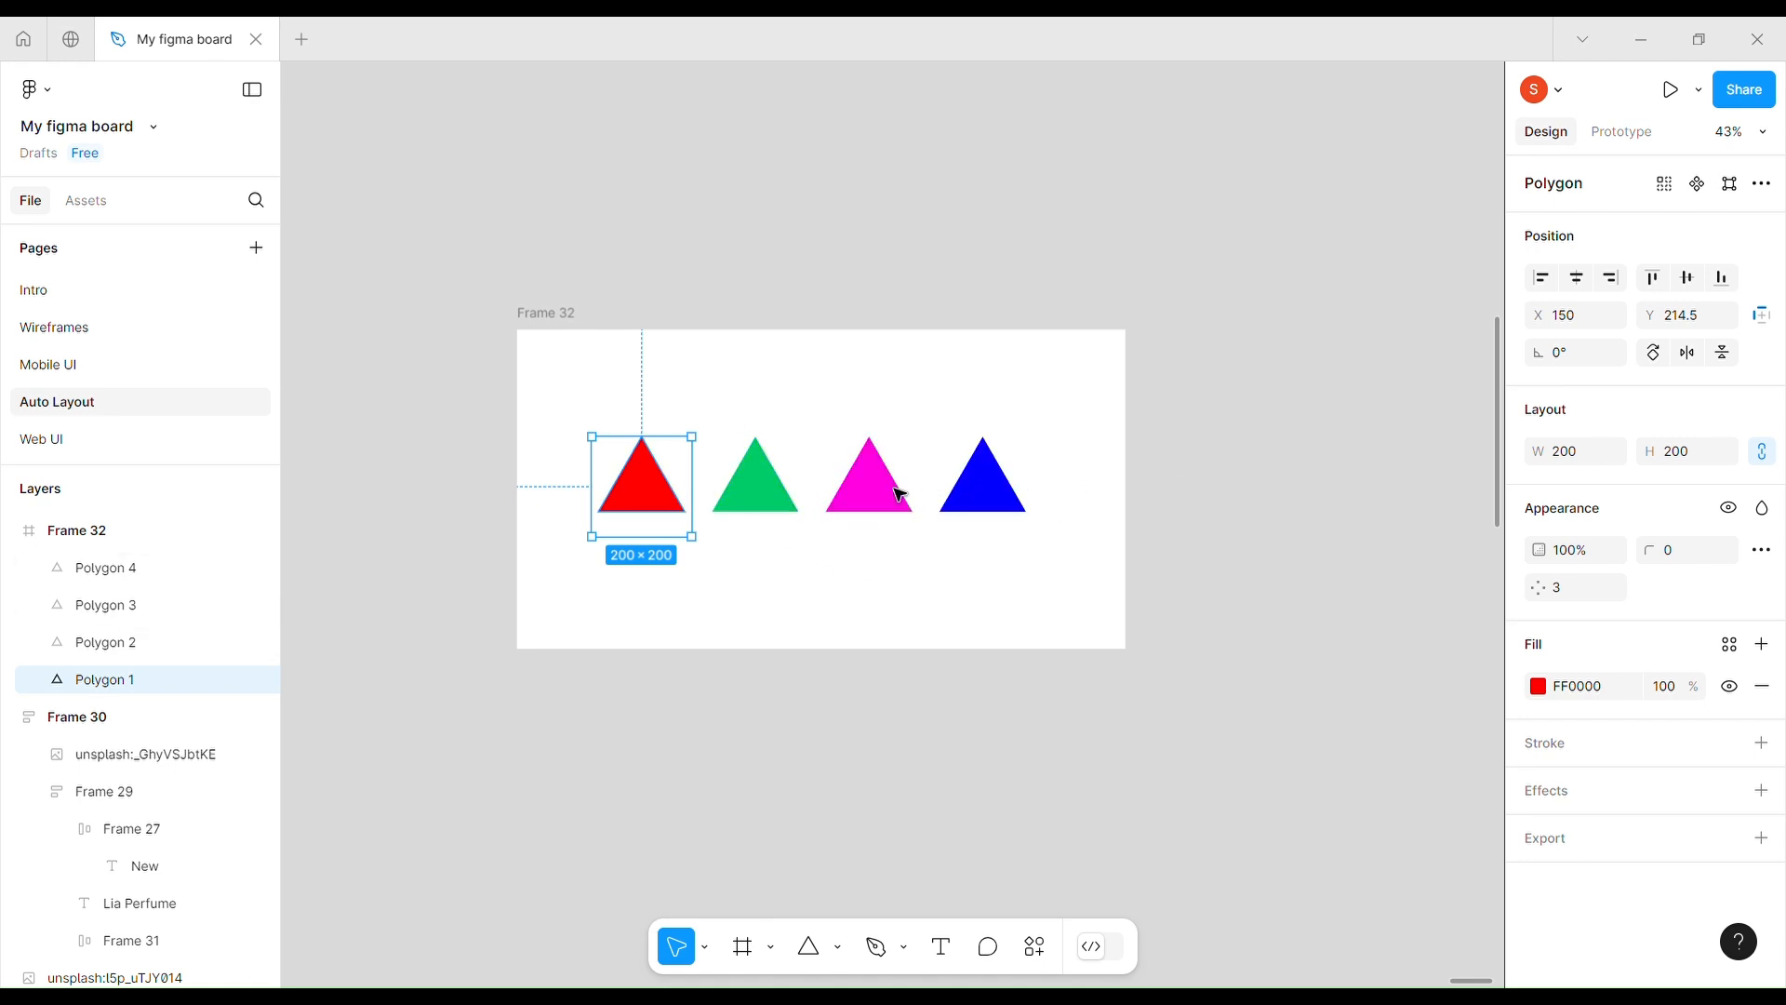
pyautogui.click(550, 336)
pyautogui.moveTo(742, 791); pyautogui.dragTo(789, 680)
pyautogui.moveTo(798, 755); pyautogui.dragTo(805, 666)
pyautogui.click(640, 476)
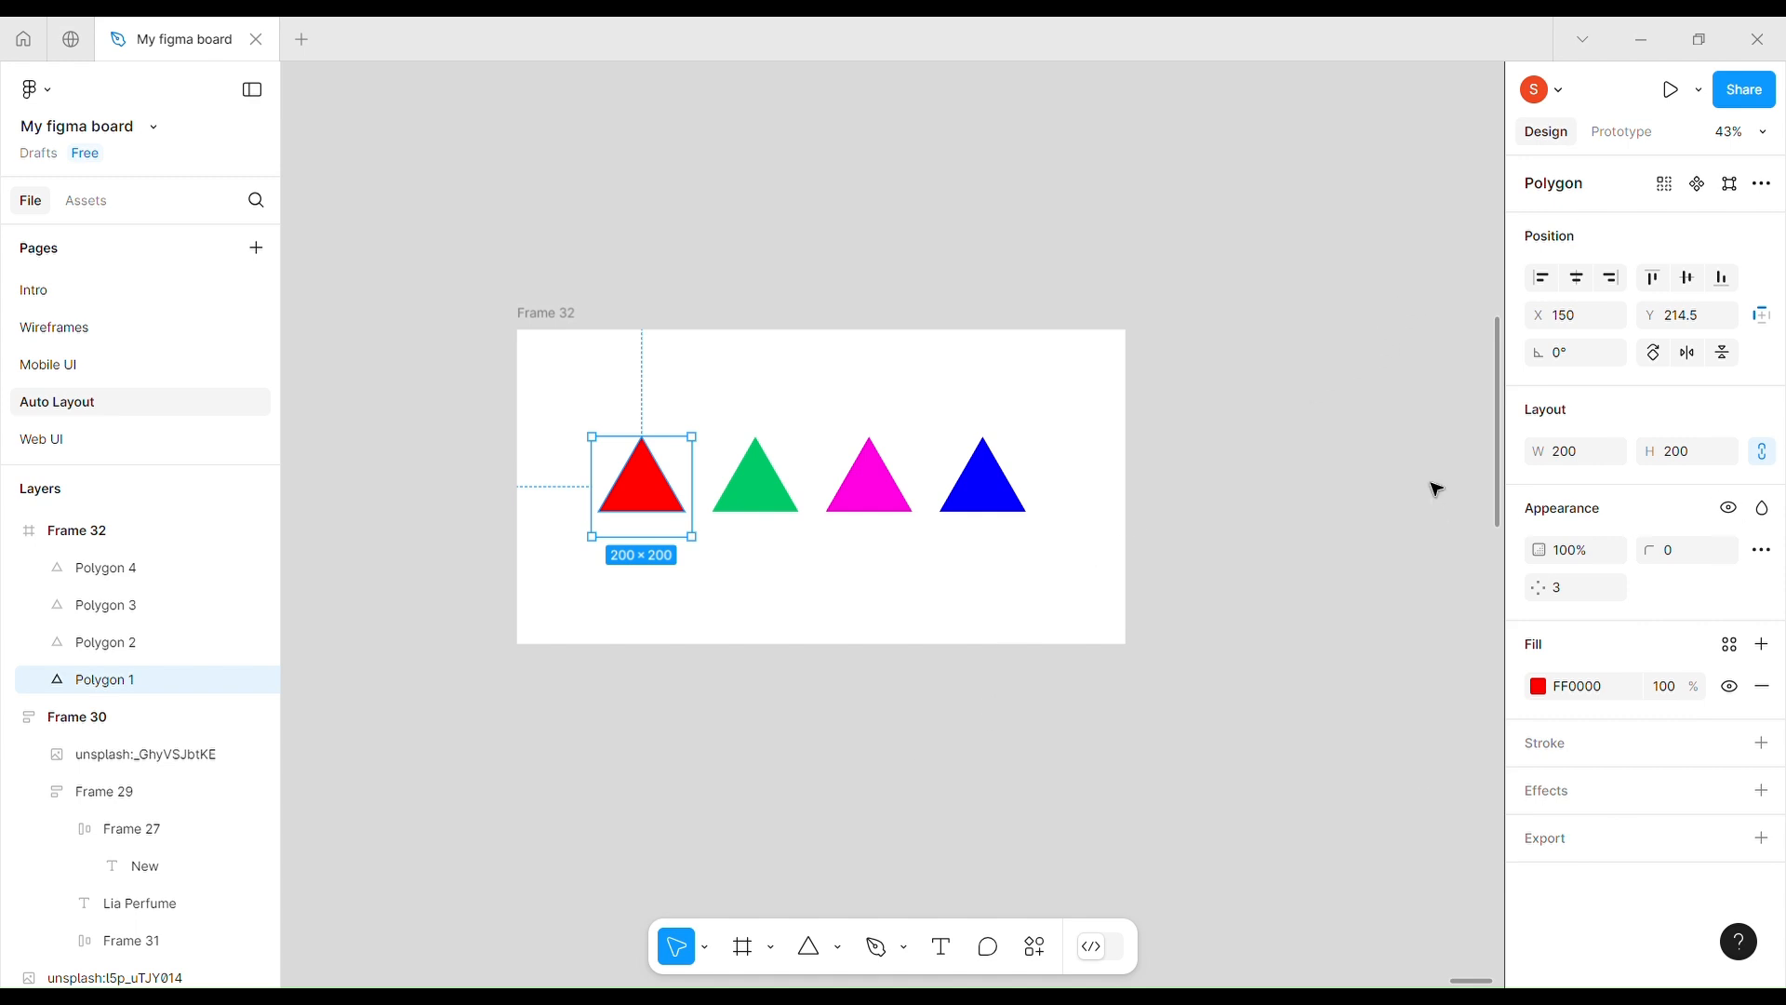
# - Rename the frame containing the four coloured triangles as Resizing
pyautogui.click(566, 313)
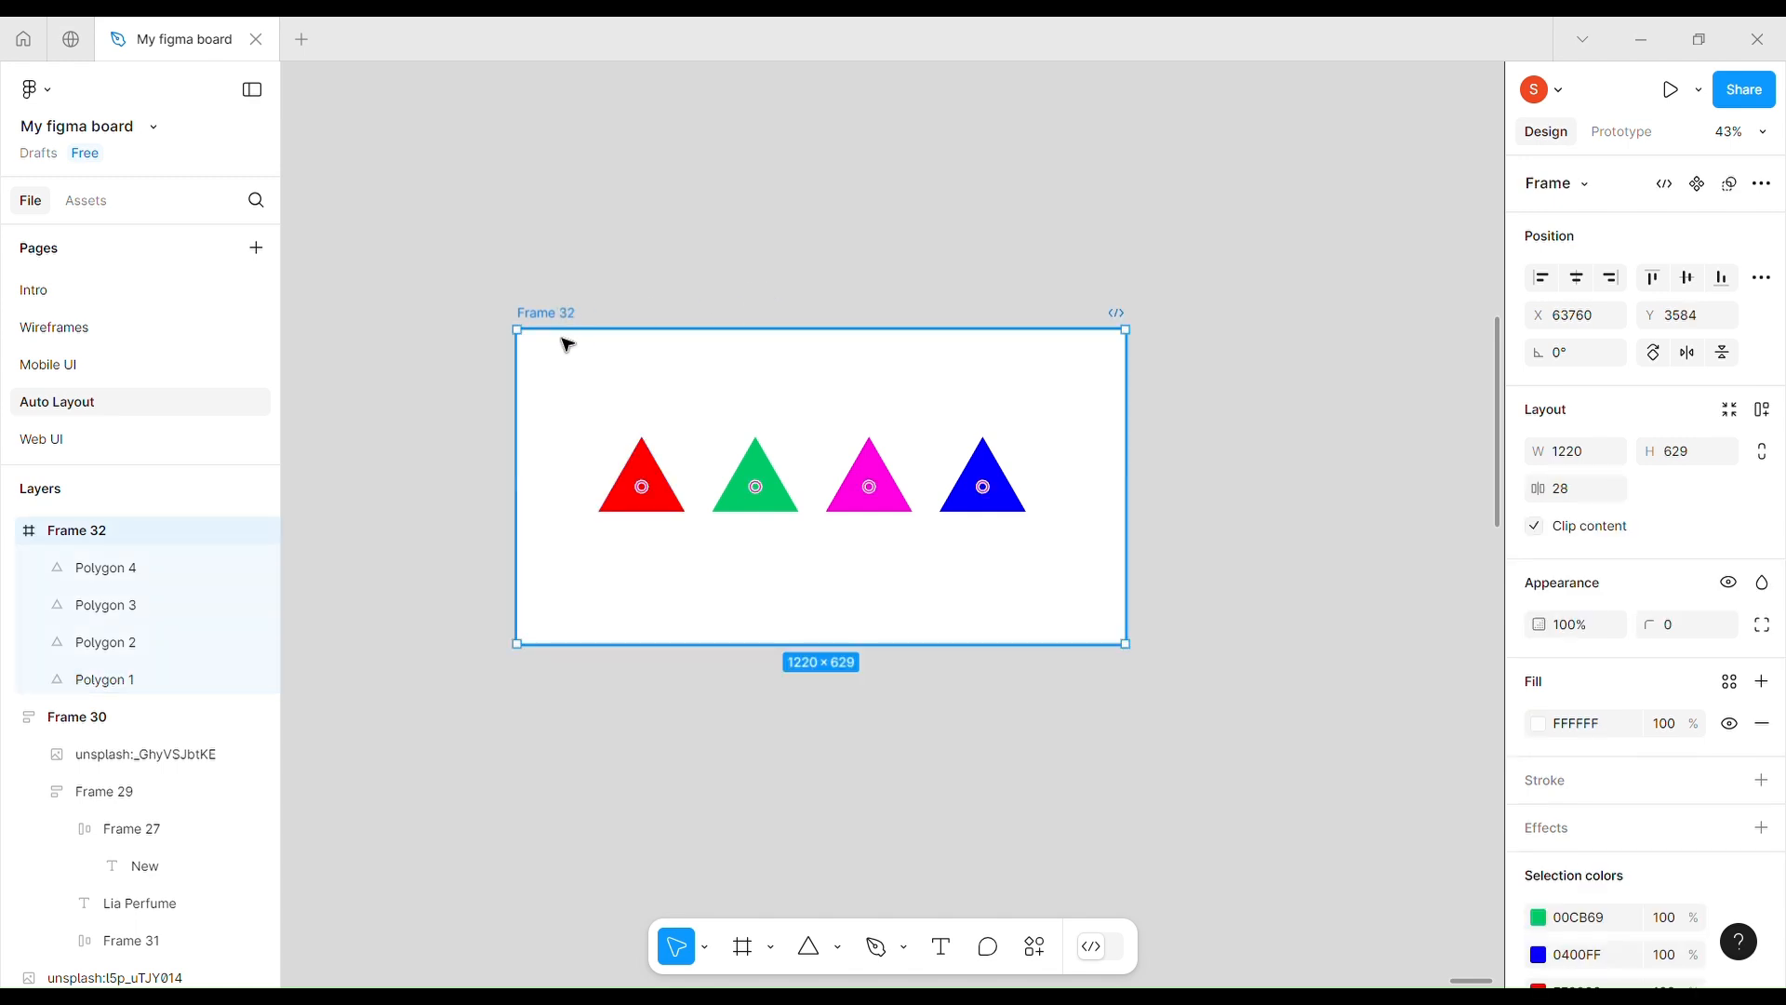
pyautogui.doubleClick(580, 321)
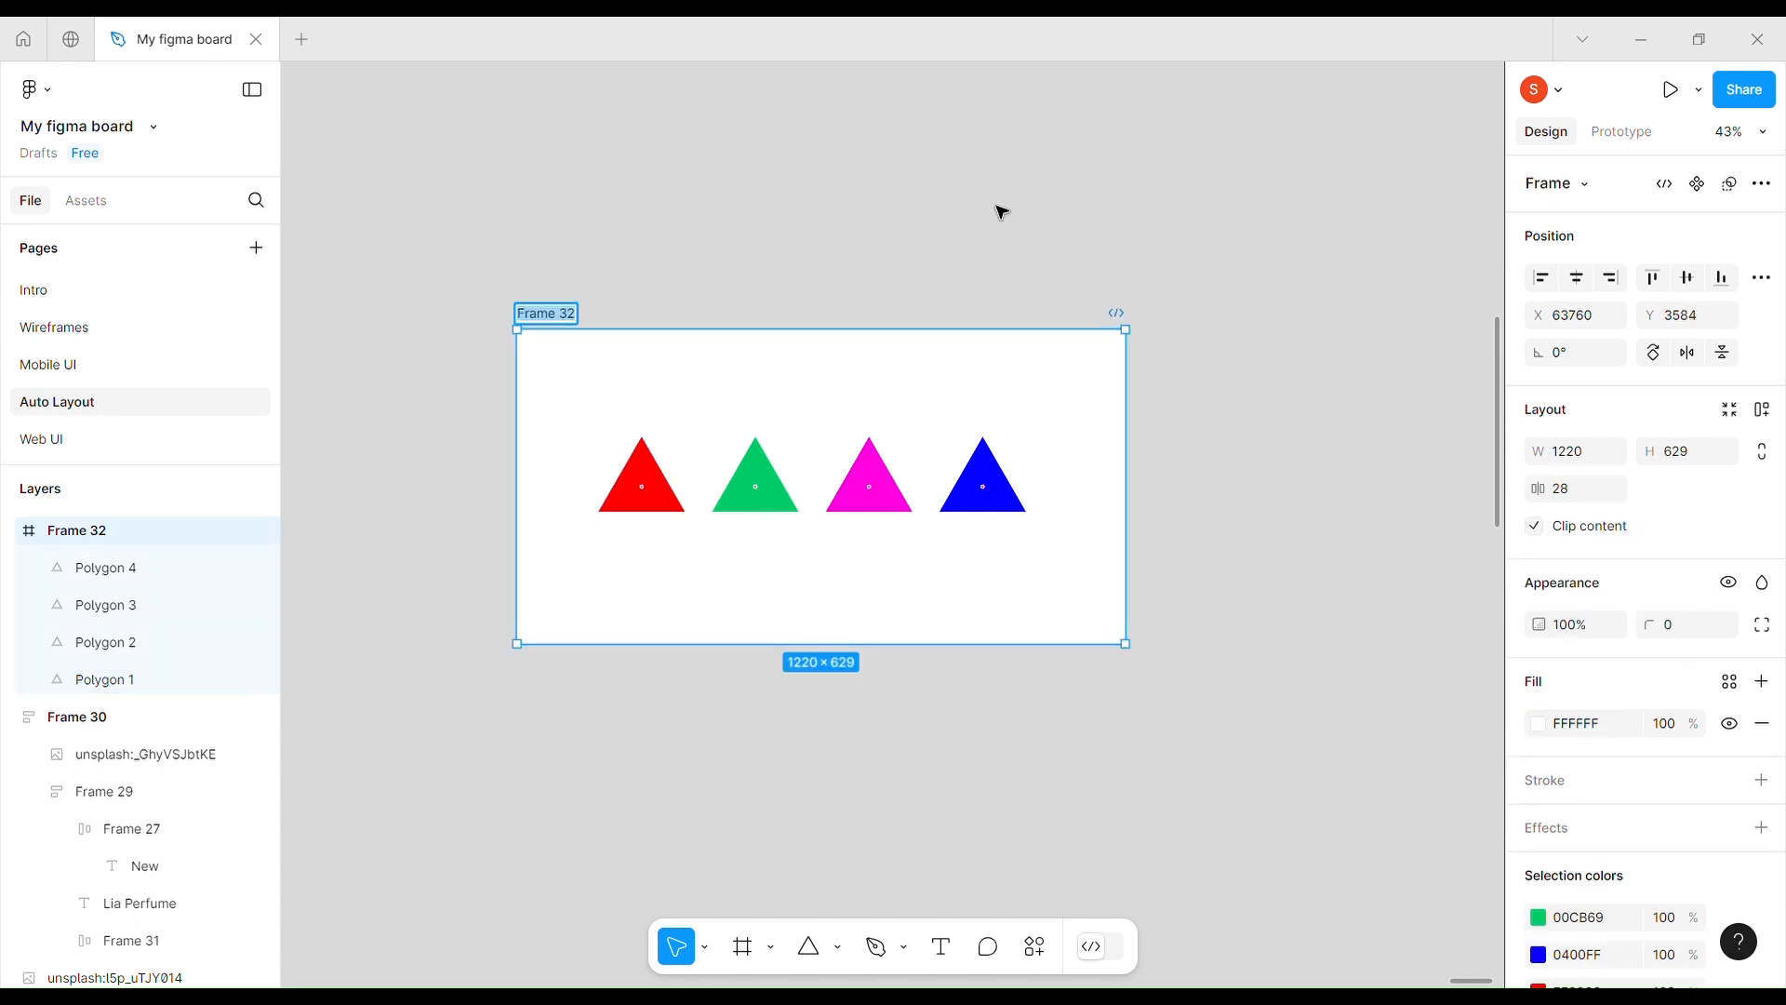
pyautogui.write('Resizing')
pyautogui.press('Return')
pyautogui.click(977, 215)
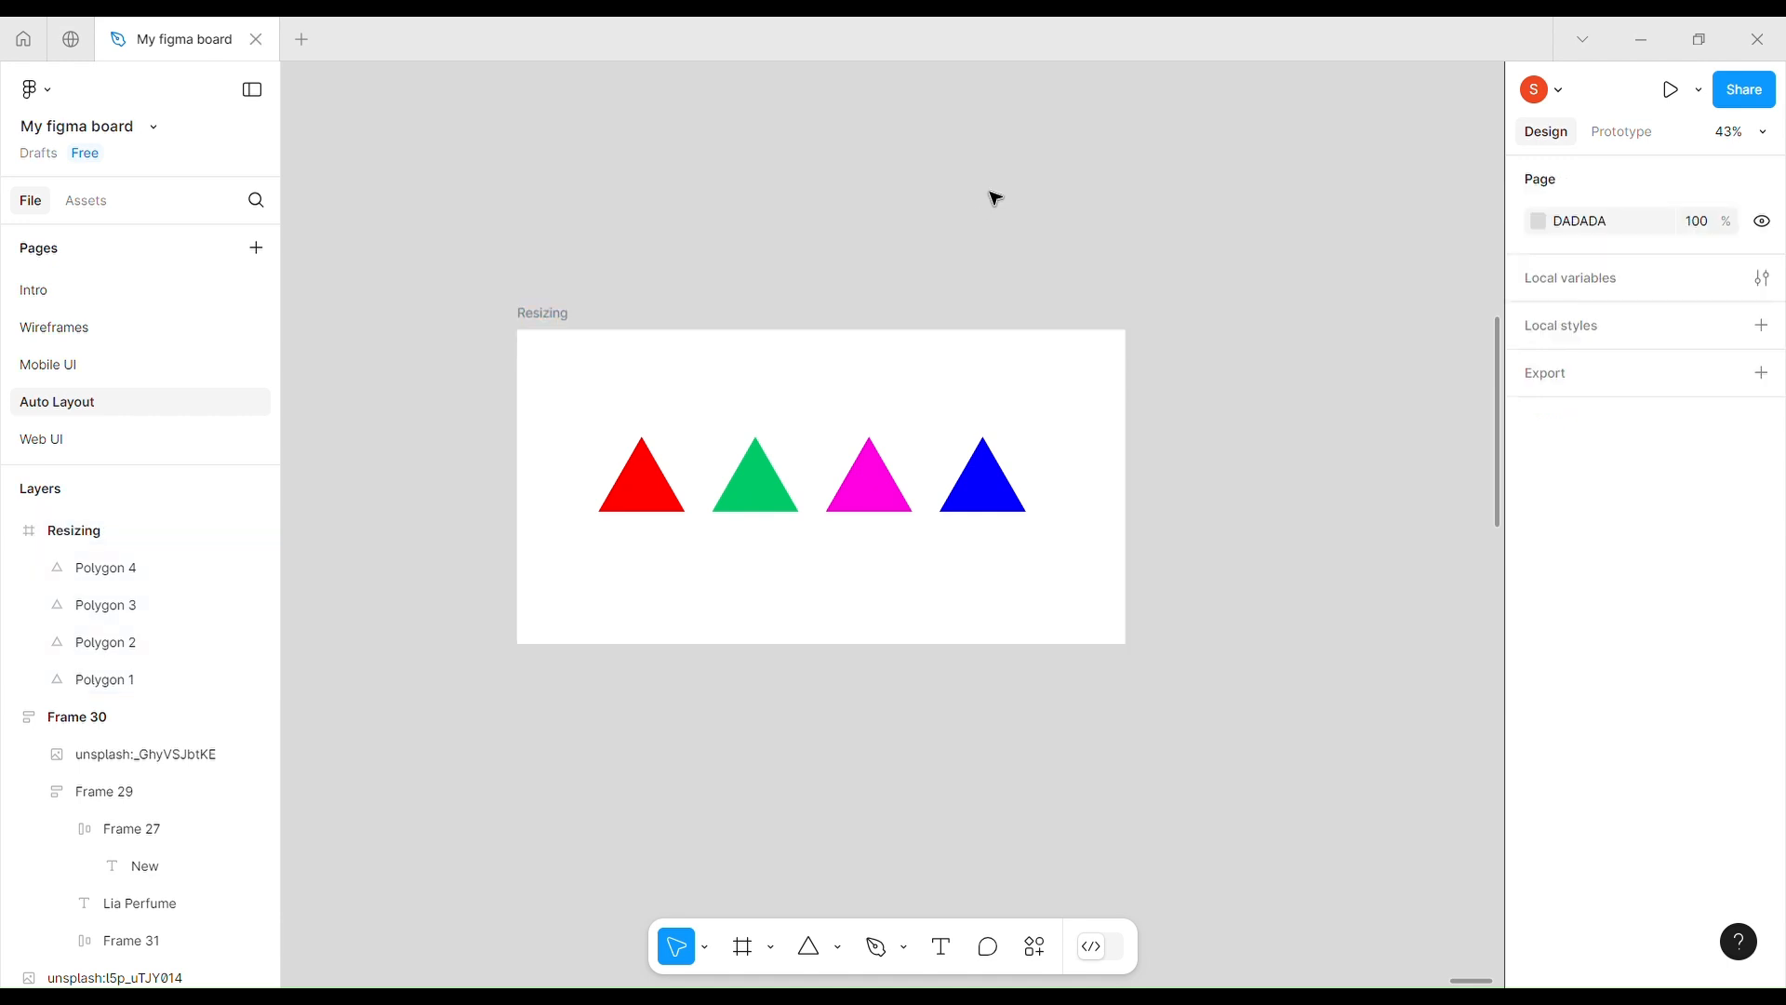
# - Expand the red triangle's constraint settings and examine its horizontal and vertical constraint options
pyautogui.click(665, 508)
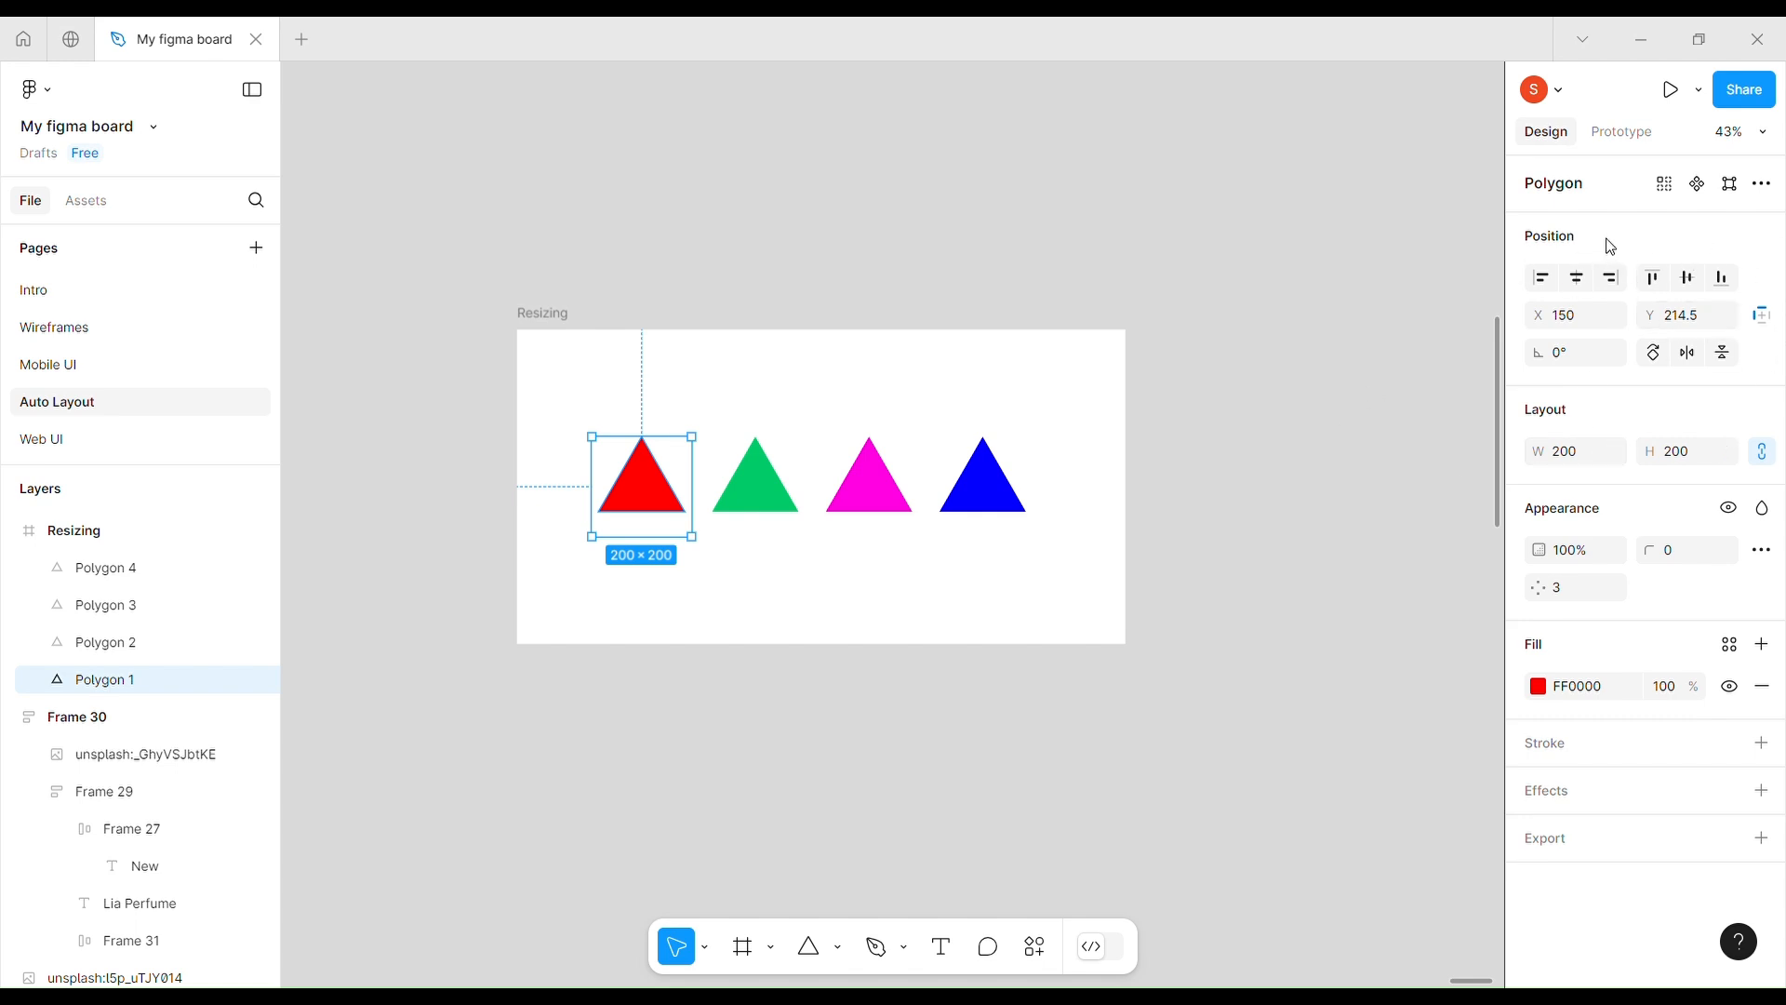
pyautogui.click(1764, 320)
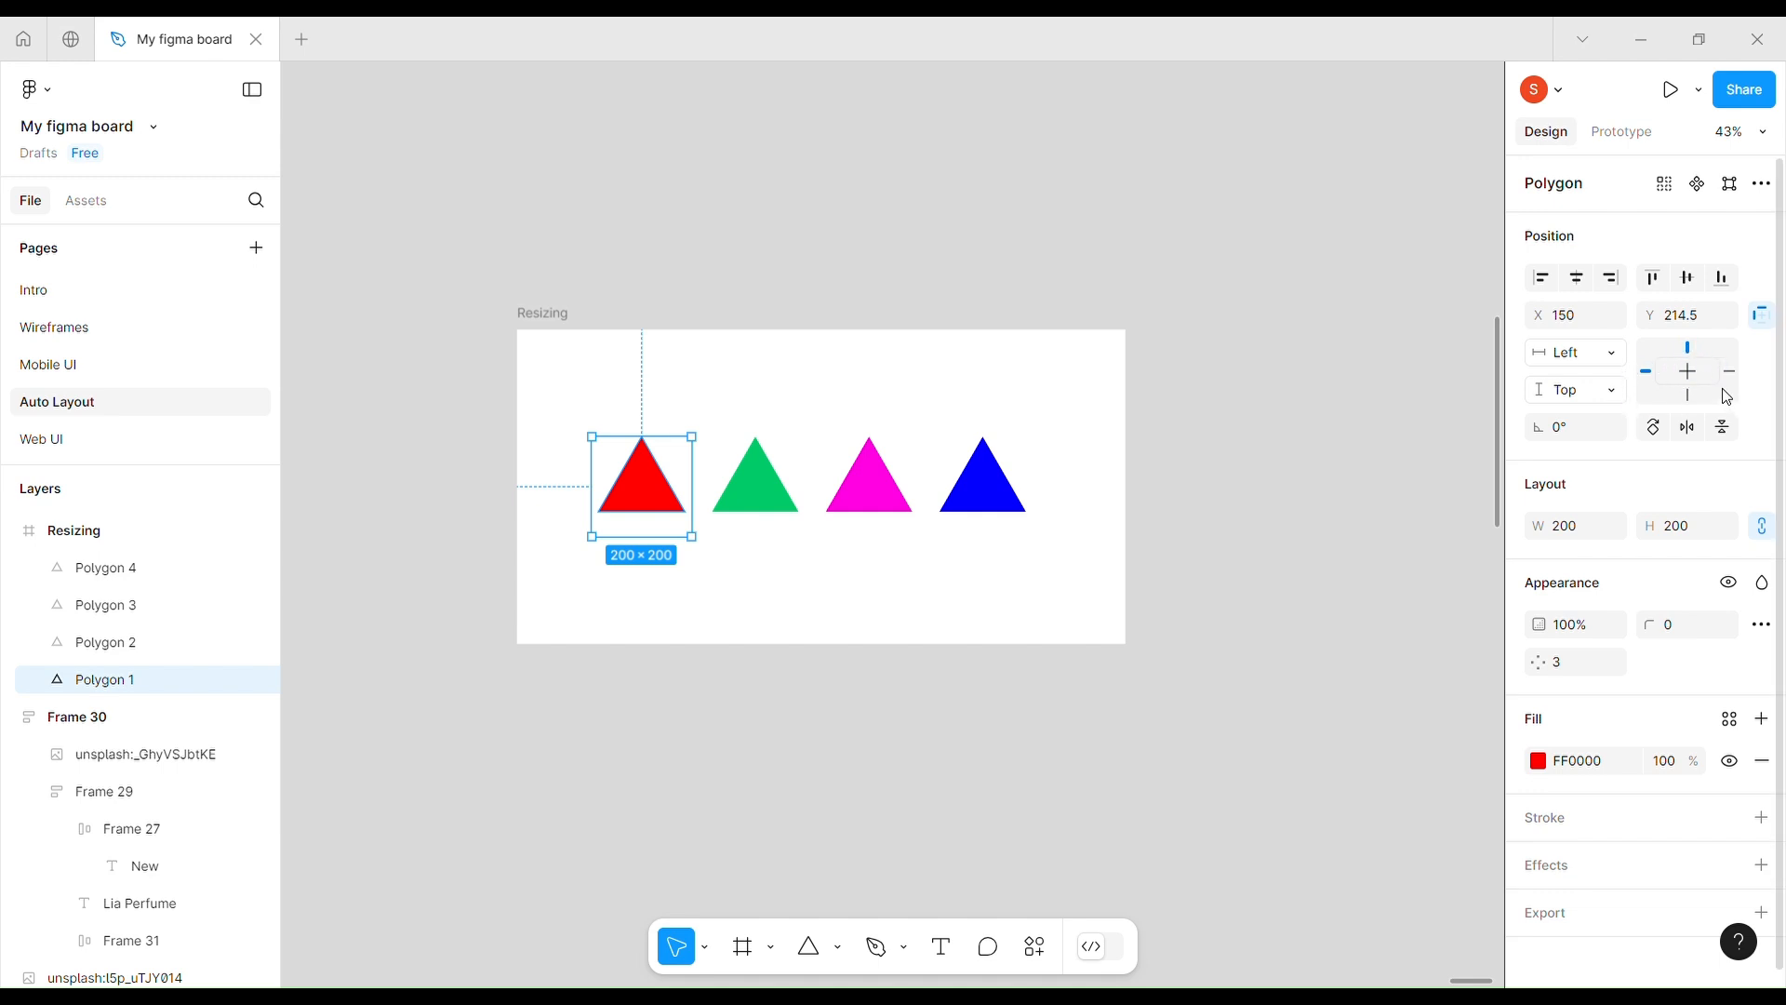
pyautogui.click(1616, 358)
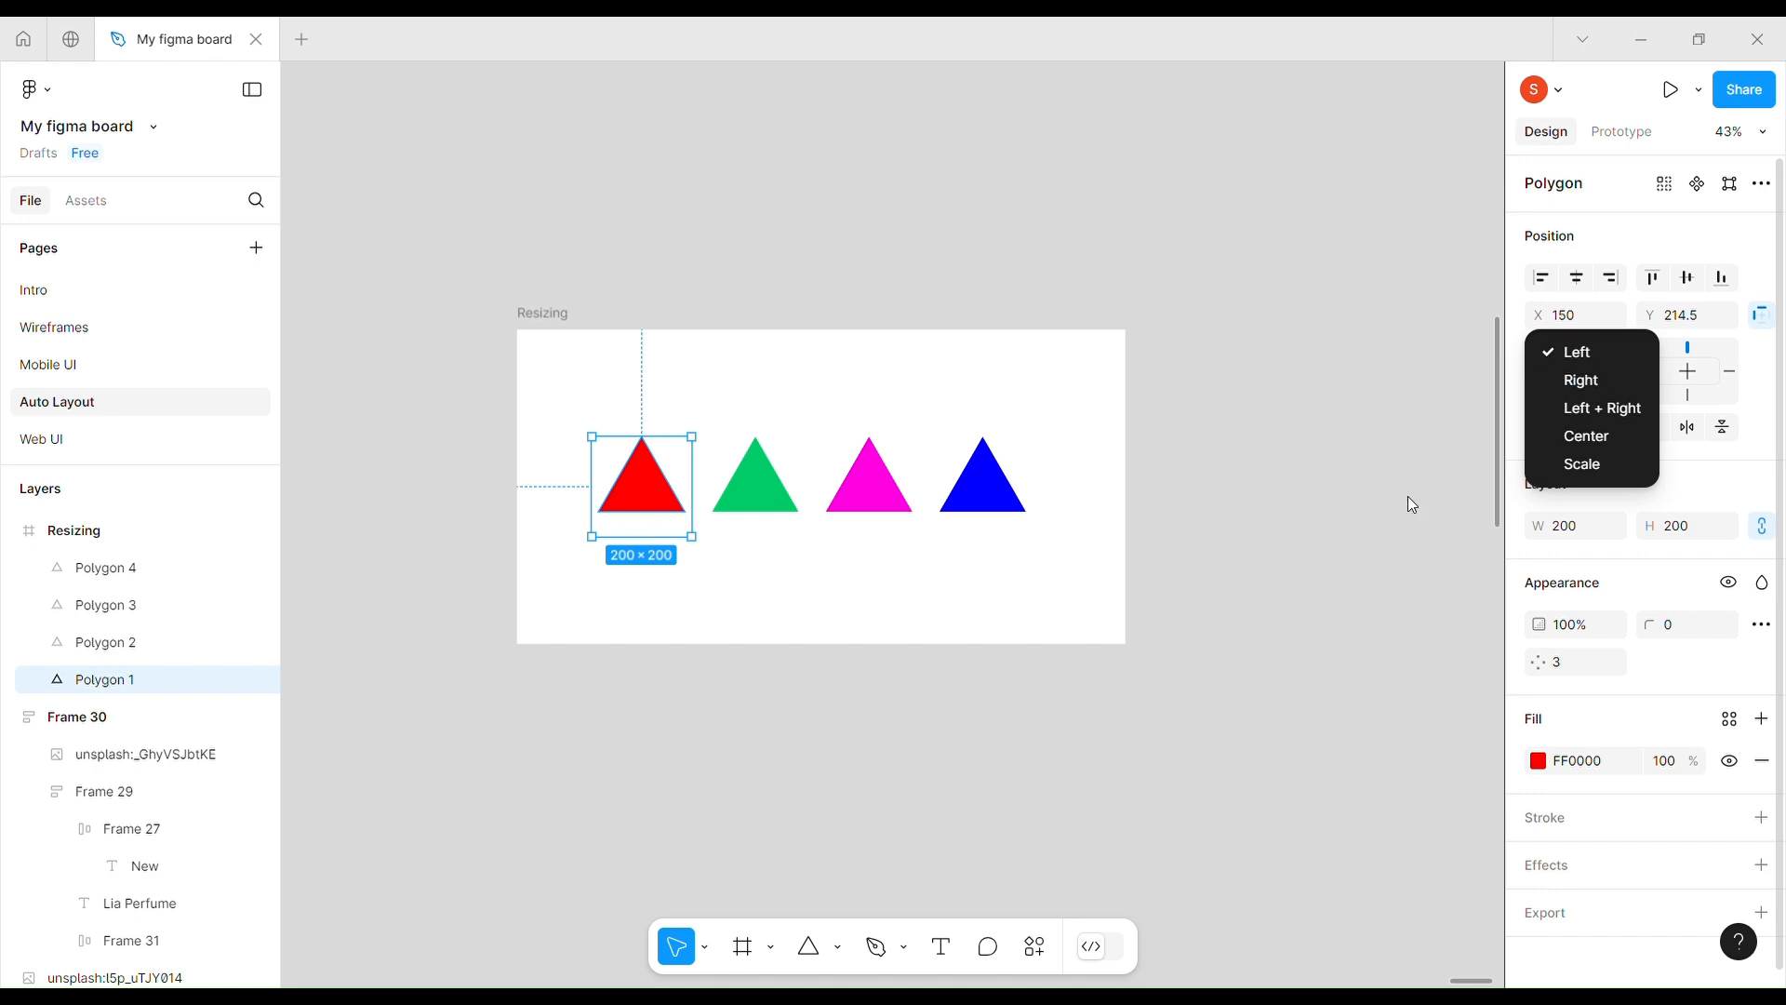
pyautogui.click(1721, 347)
pyautogui.click(1619, 395)
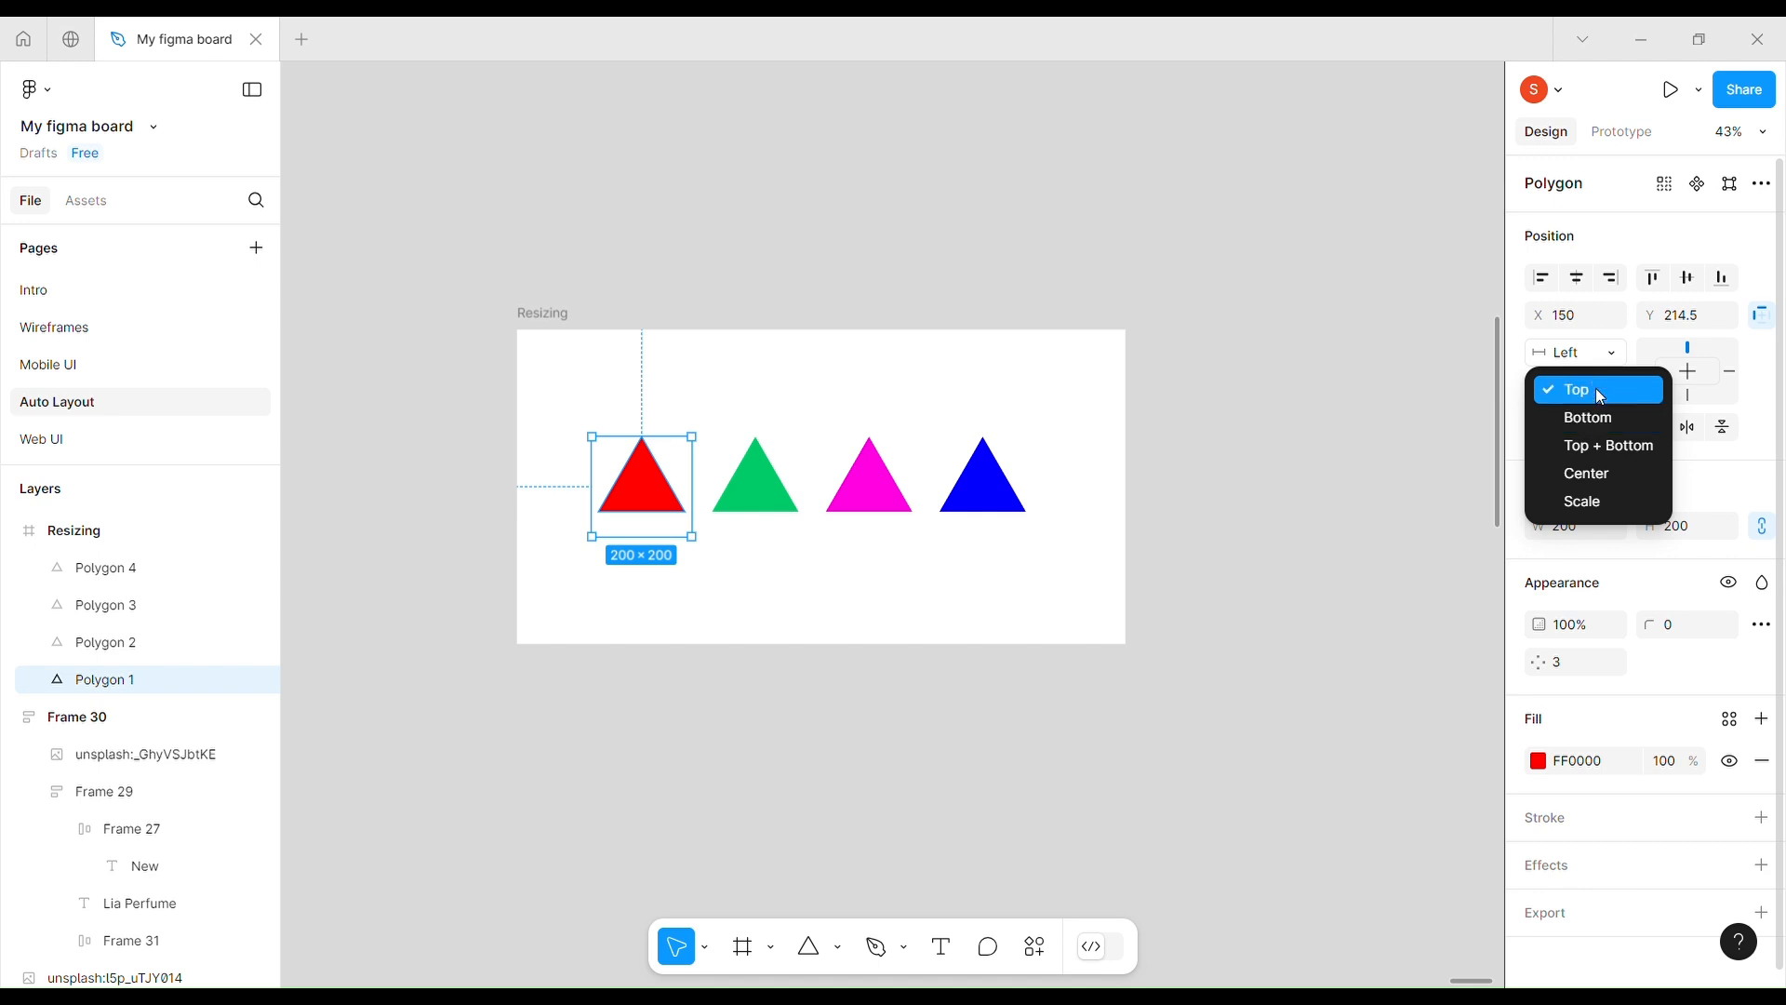
pyautogui.click(1602, 384)
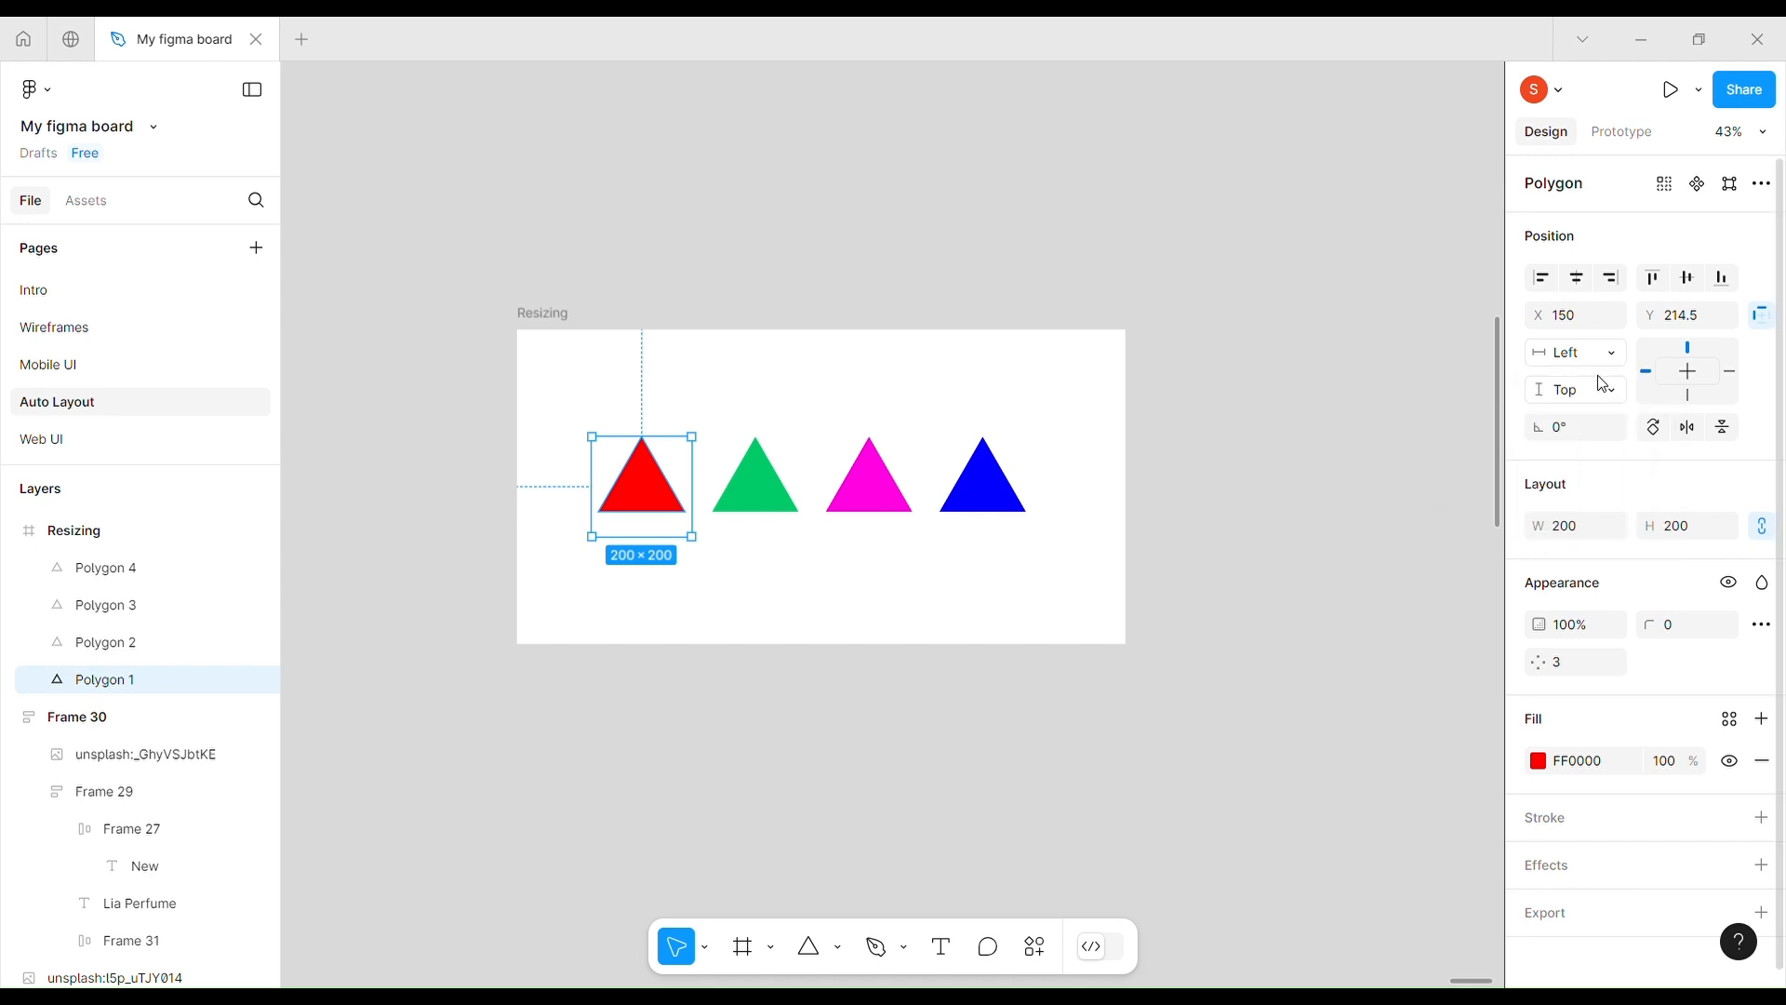
pyautogui.click(1602, 360)
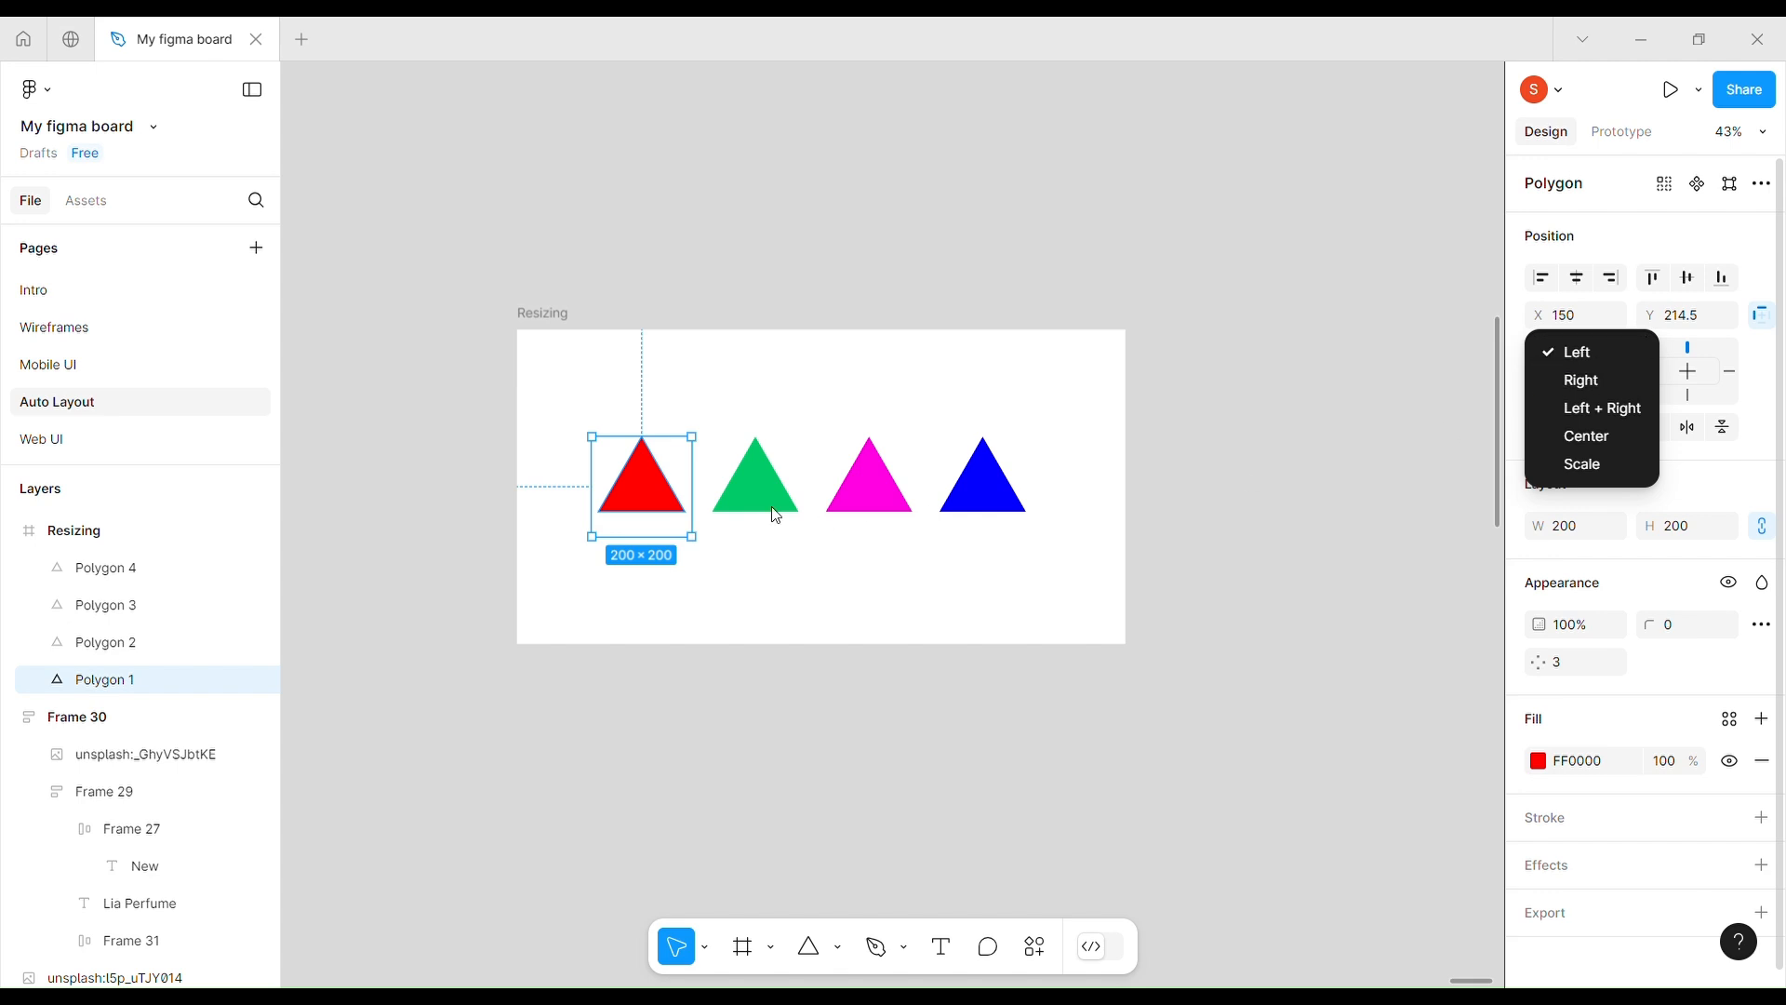
pyautogui.click(1590, 359)
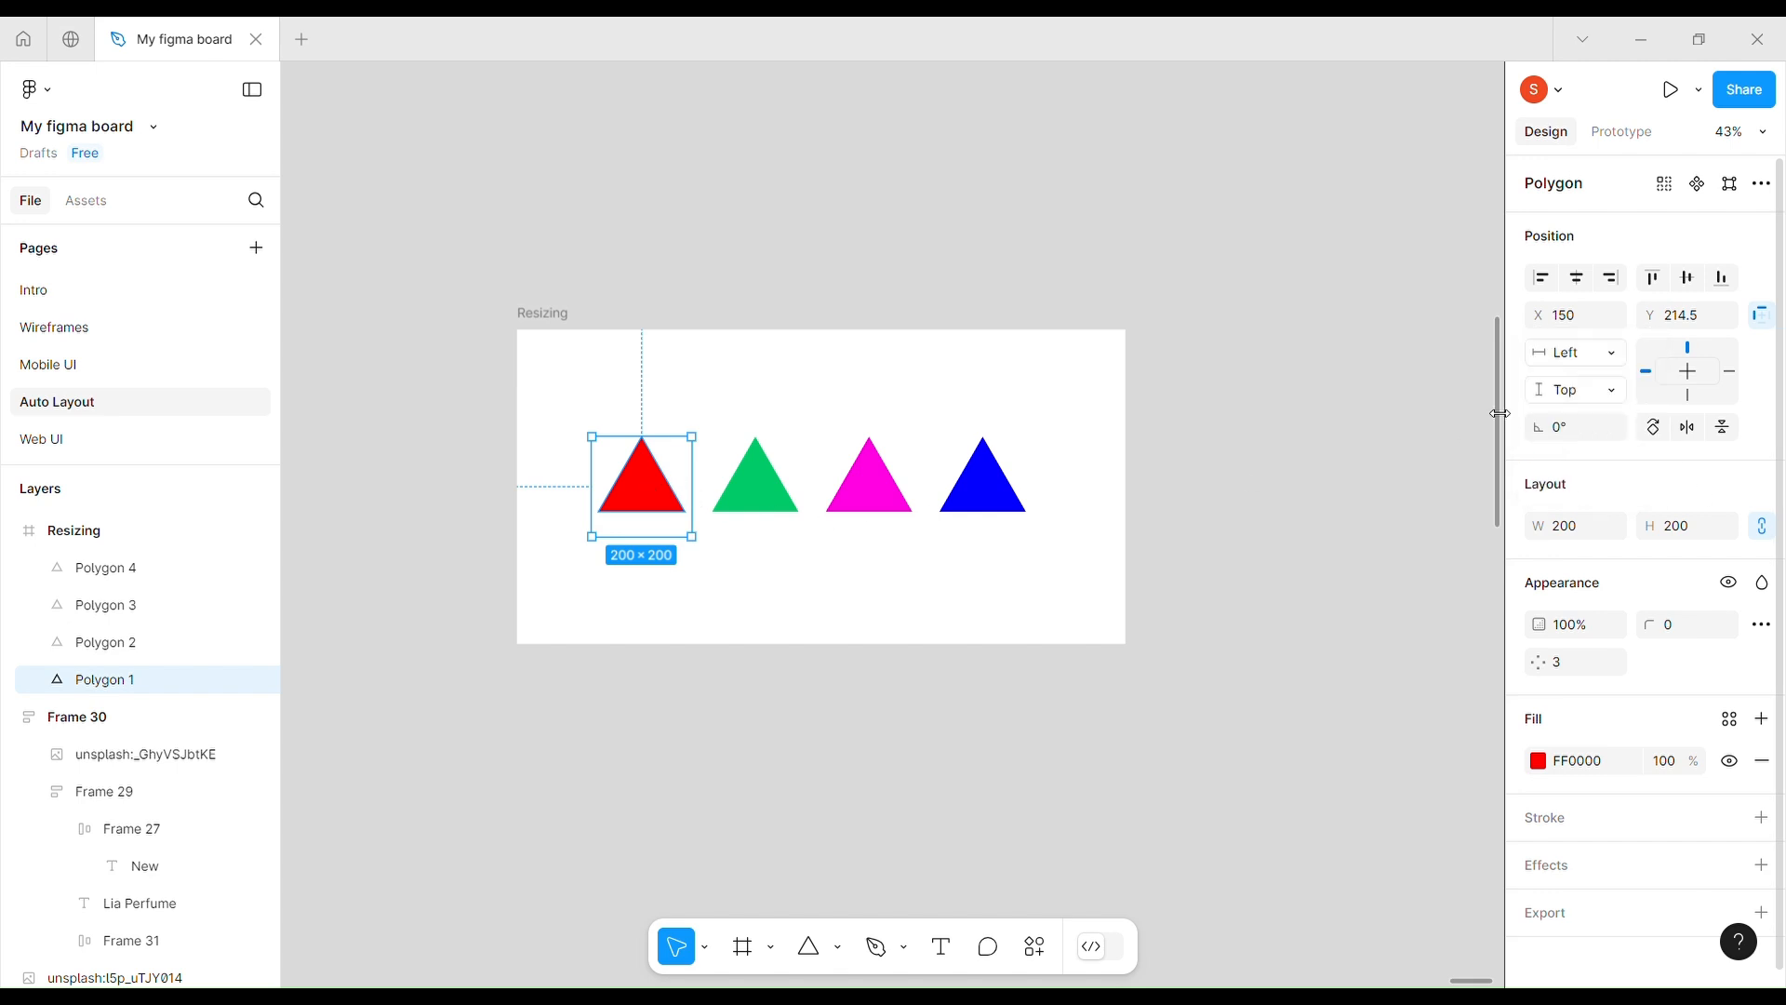
# - Set the red triangle's vertical constraint to Bottom
pyautogui.click(1572, 389)
pyautogui.click(1571, 390)
pyautogui.click(1570, 390)
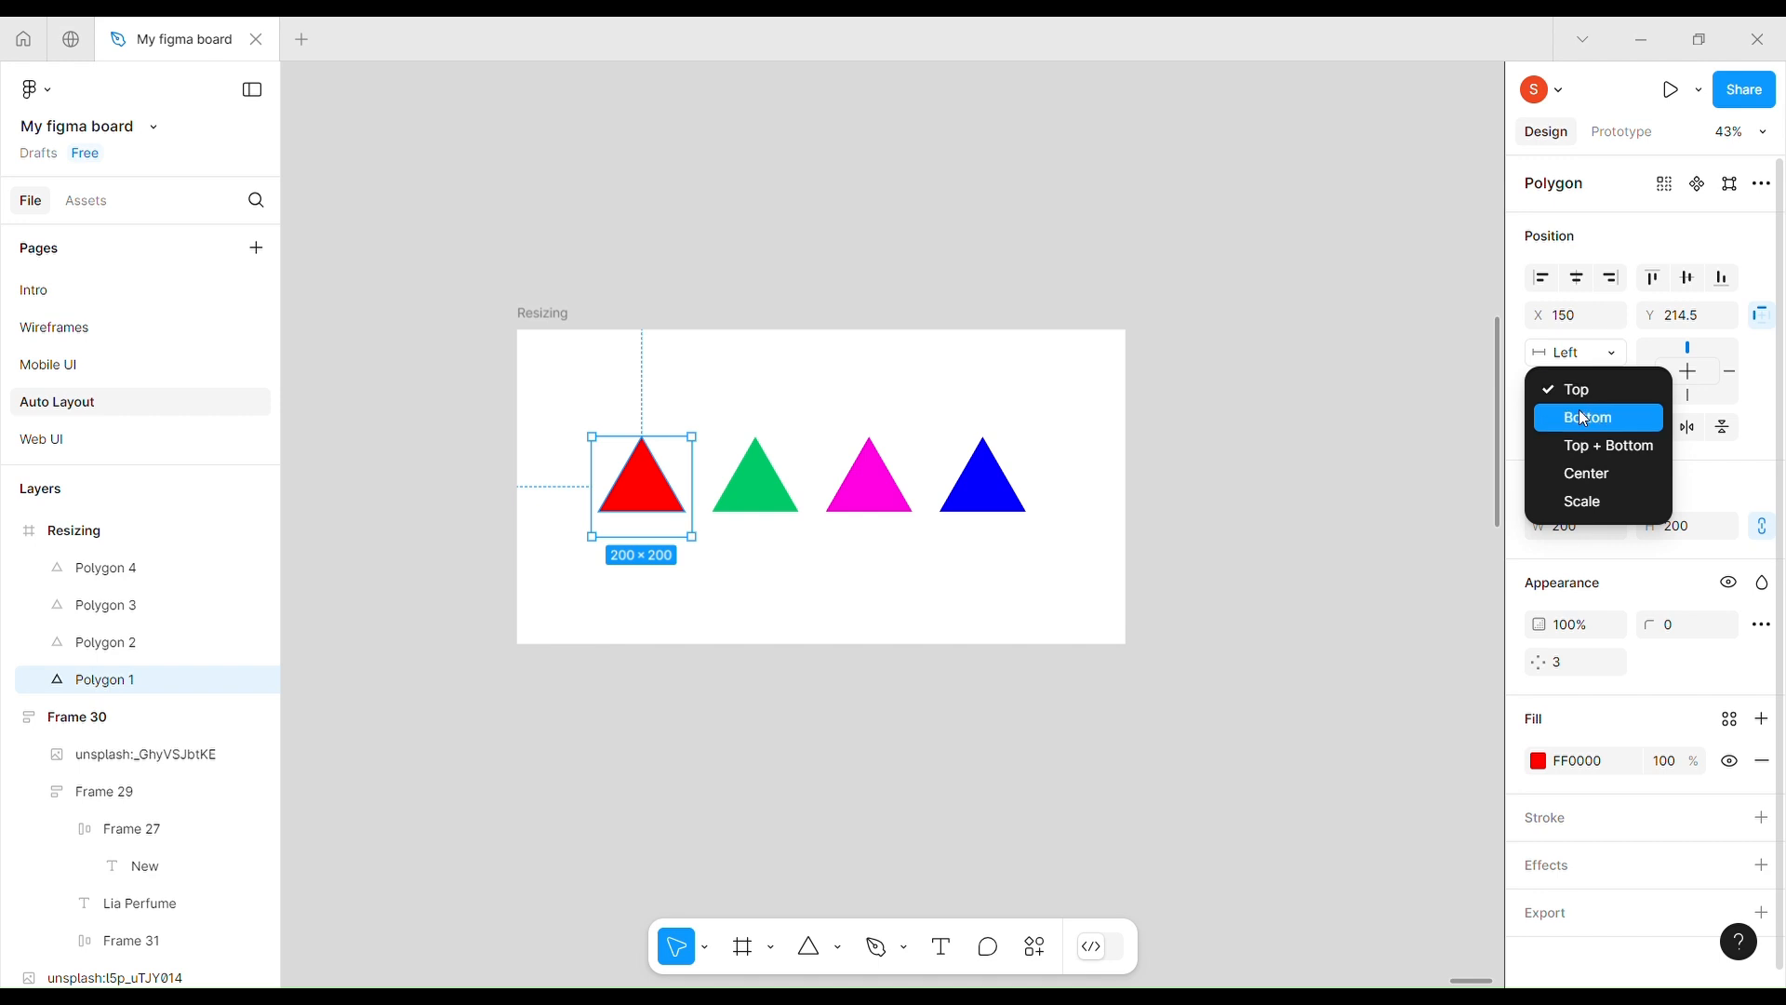
pyautogui.click(1584, 418)
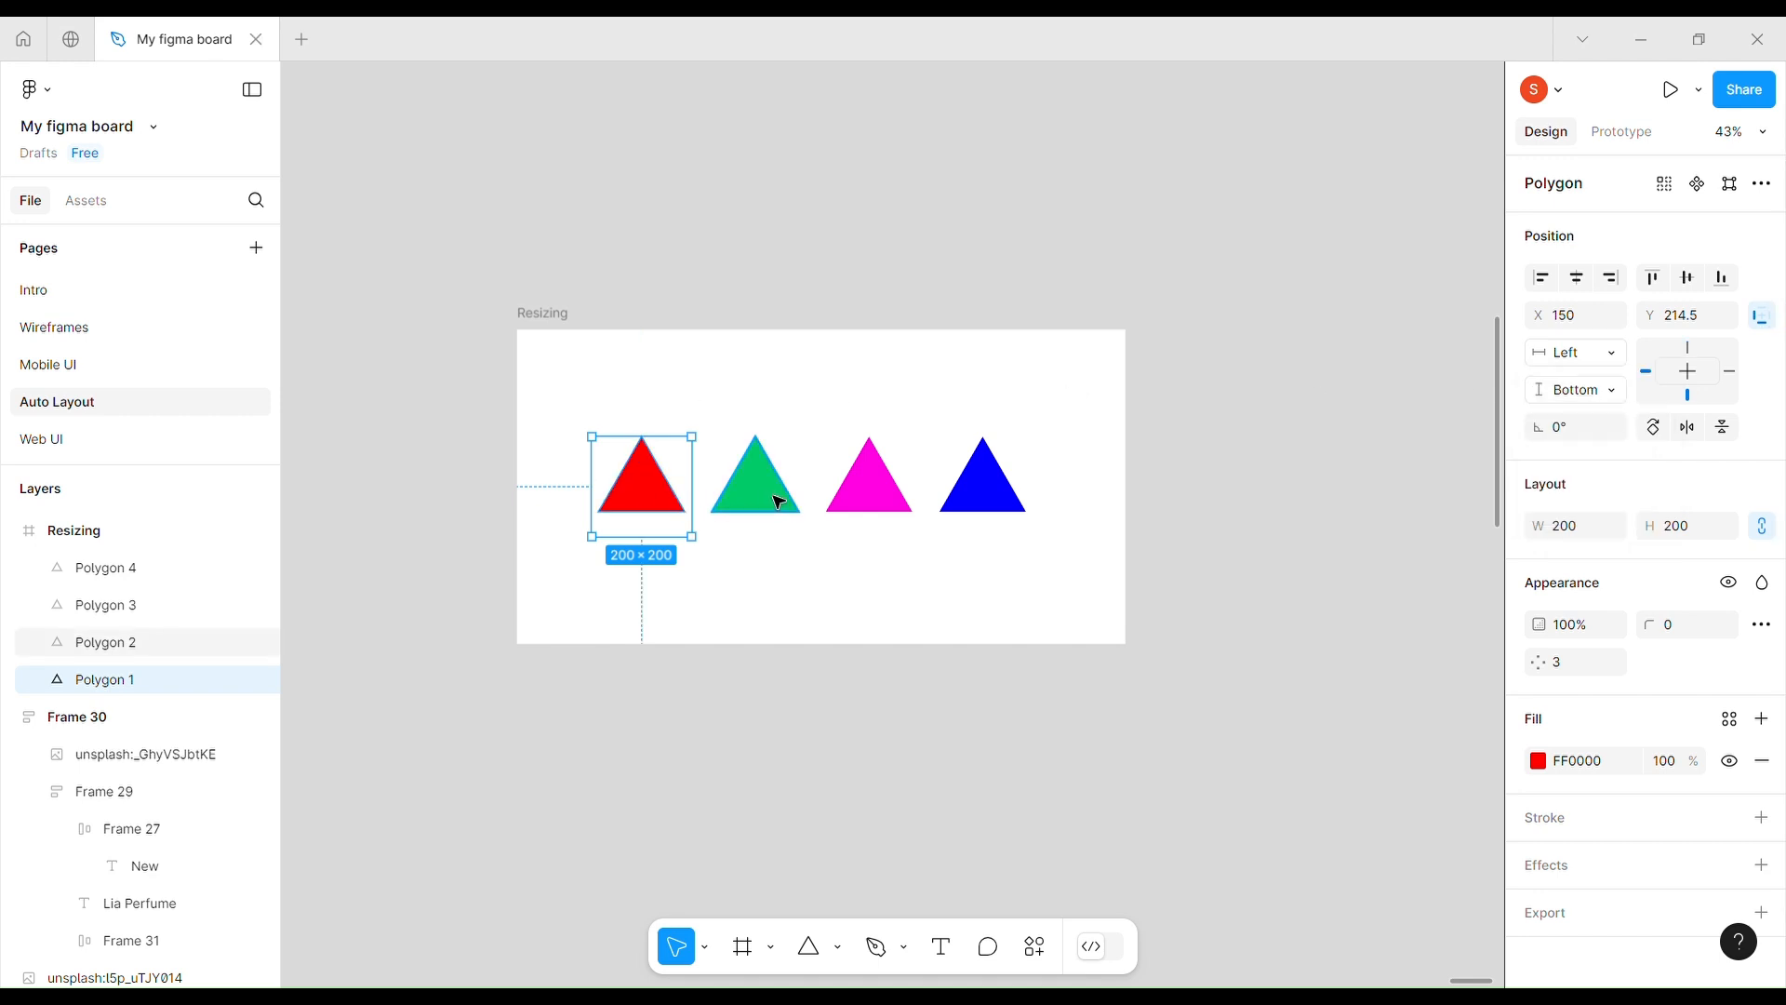
# - Try the Right horizontal constraint on the green triangle
pyautogui.click(779, 502)
pyautogui.click(1581, 353)
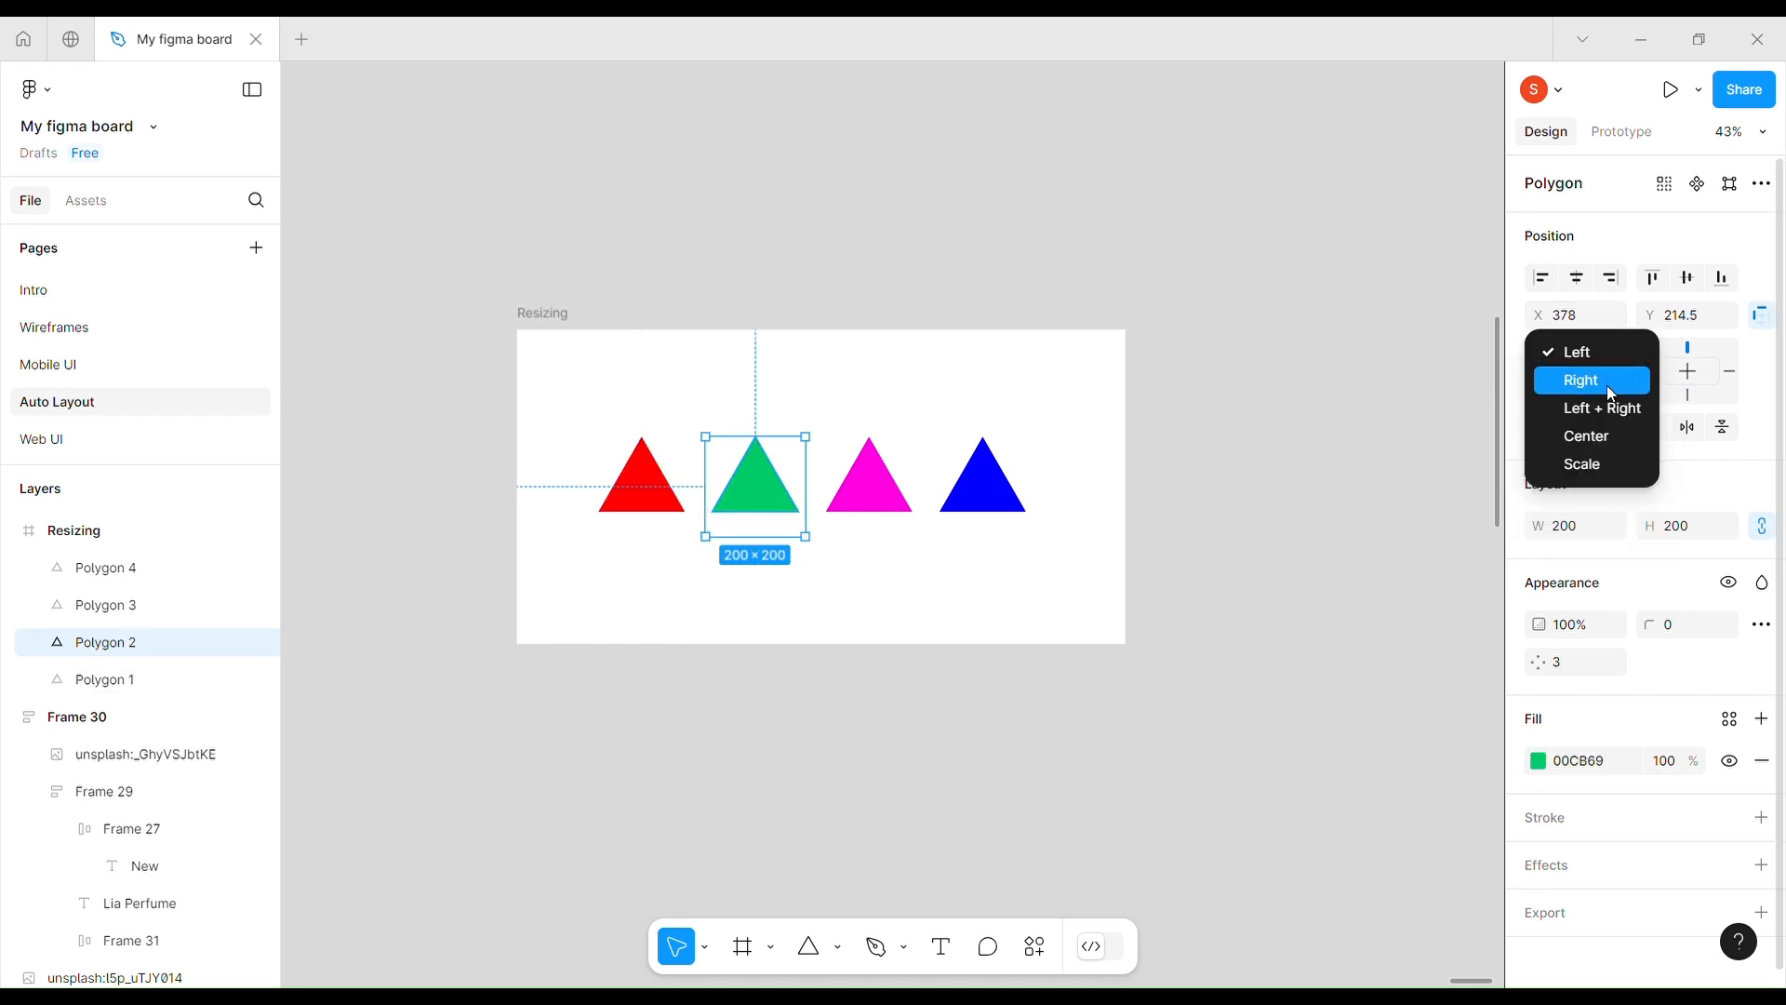
pyautogui.click(1608, 380)
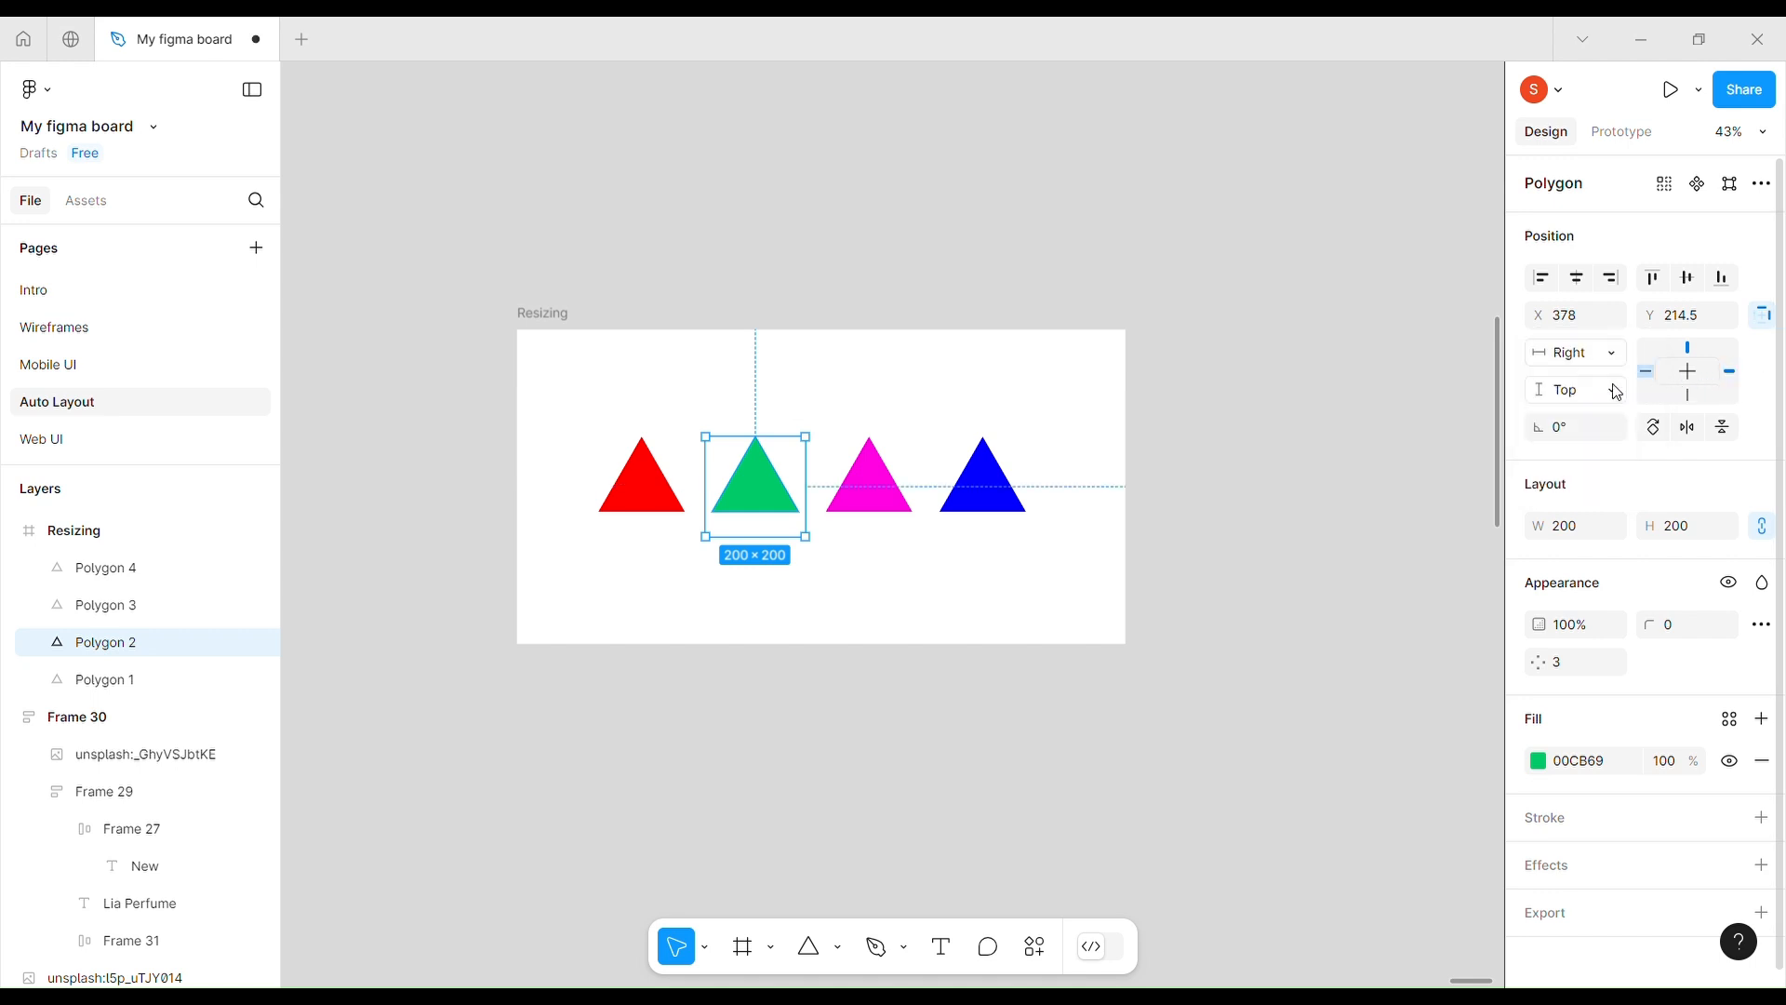
pyautogui.click(871, 498)
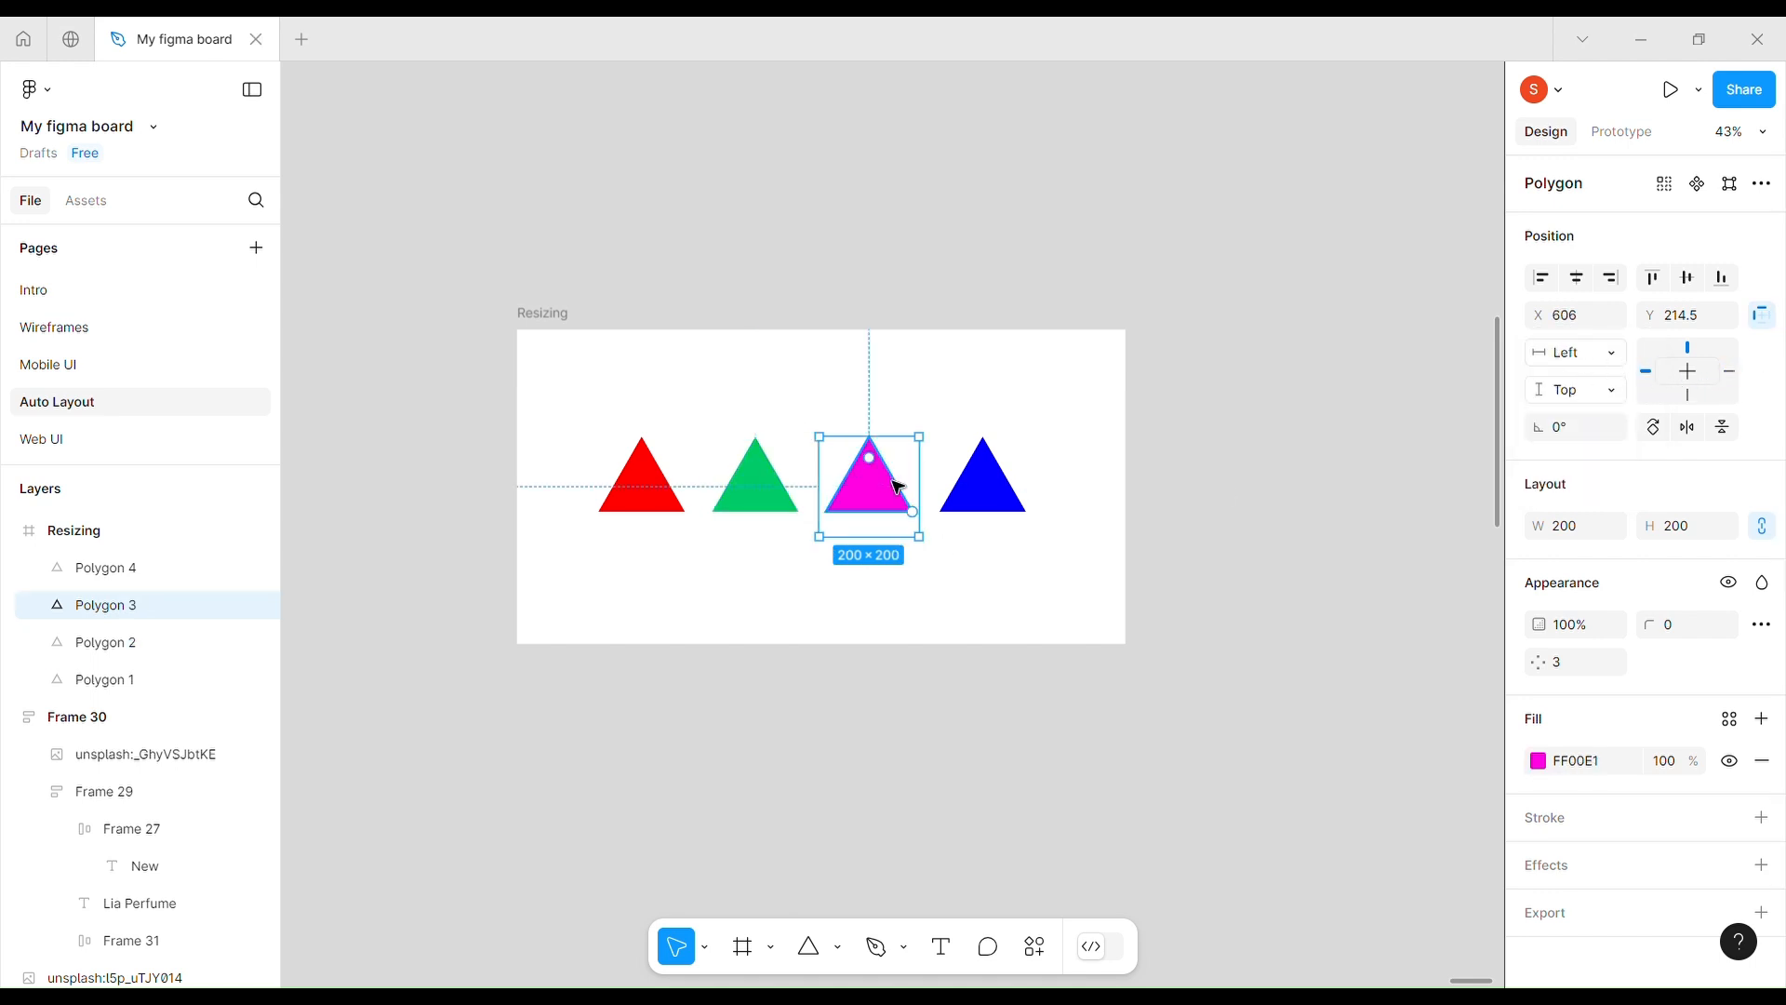
# - Set the green triangle's horizontal constraint to Center
pyautogui.click(742, 508)
pyautogui.click(1610, 357)
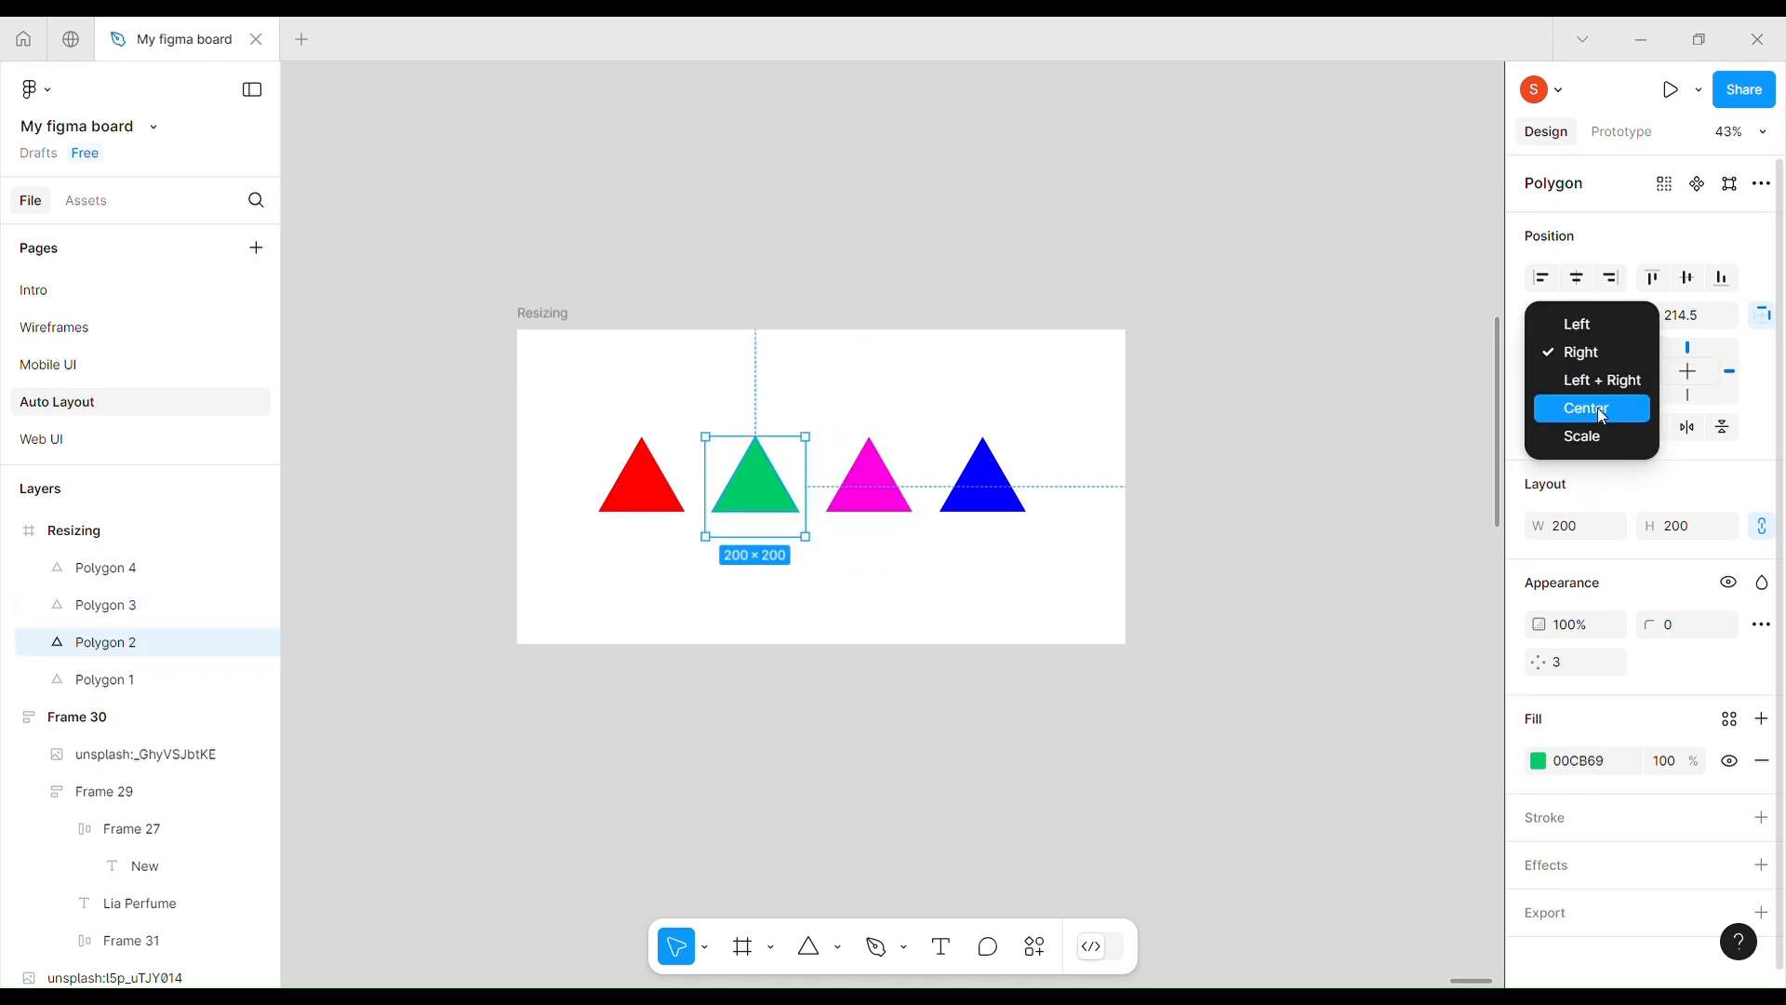
pyautogui.click(1602, 407)
# - Set the pink triangle's constraints to Right horizontally and Center vertically
pyautogui.click(869, 479)
pyautogui.click(1580, 353)
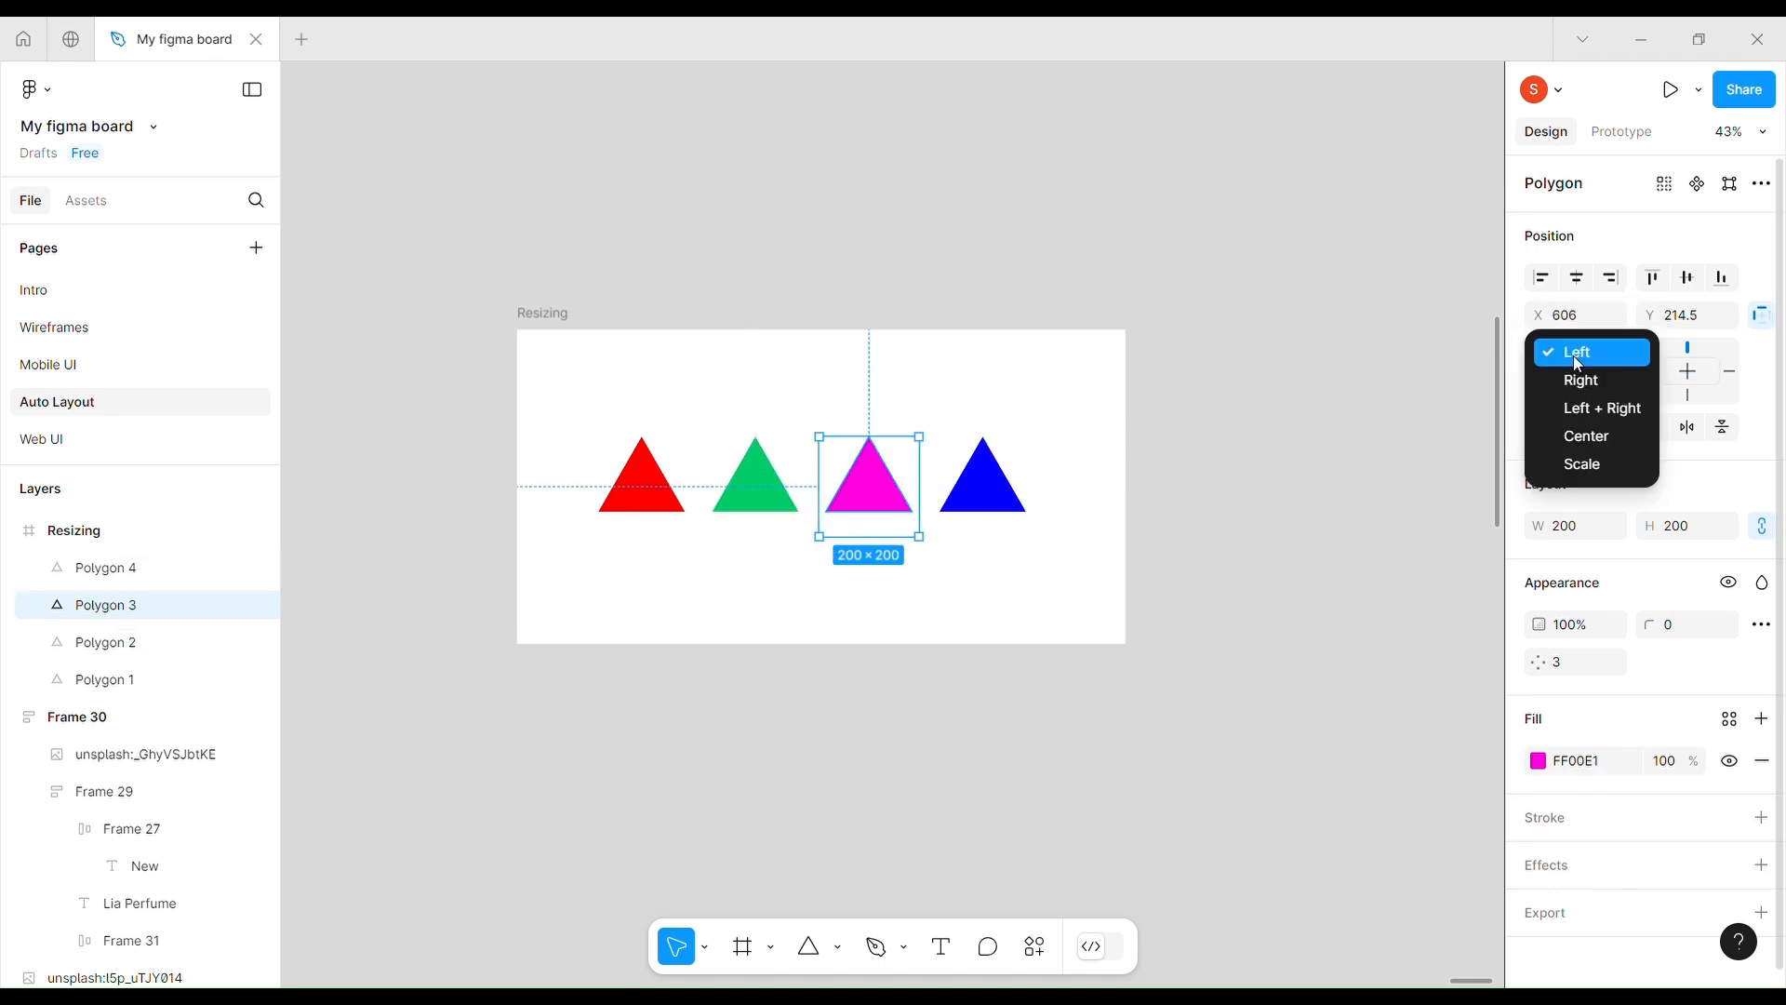
pyautogui.click(1593, 383)
pyautogui.click(1611, 391)
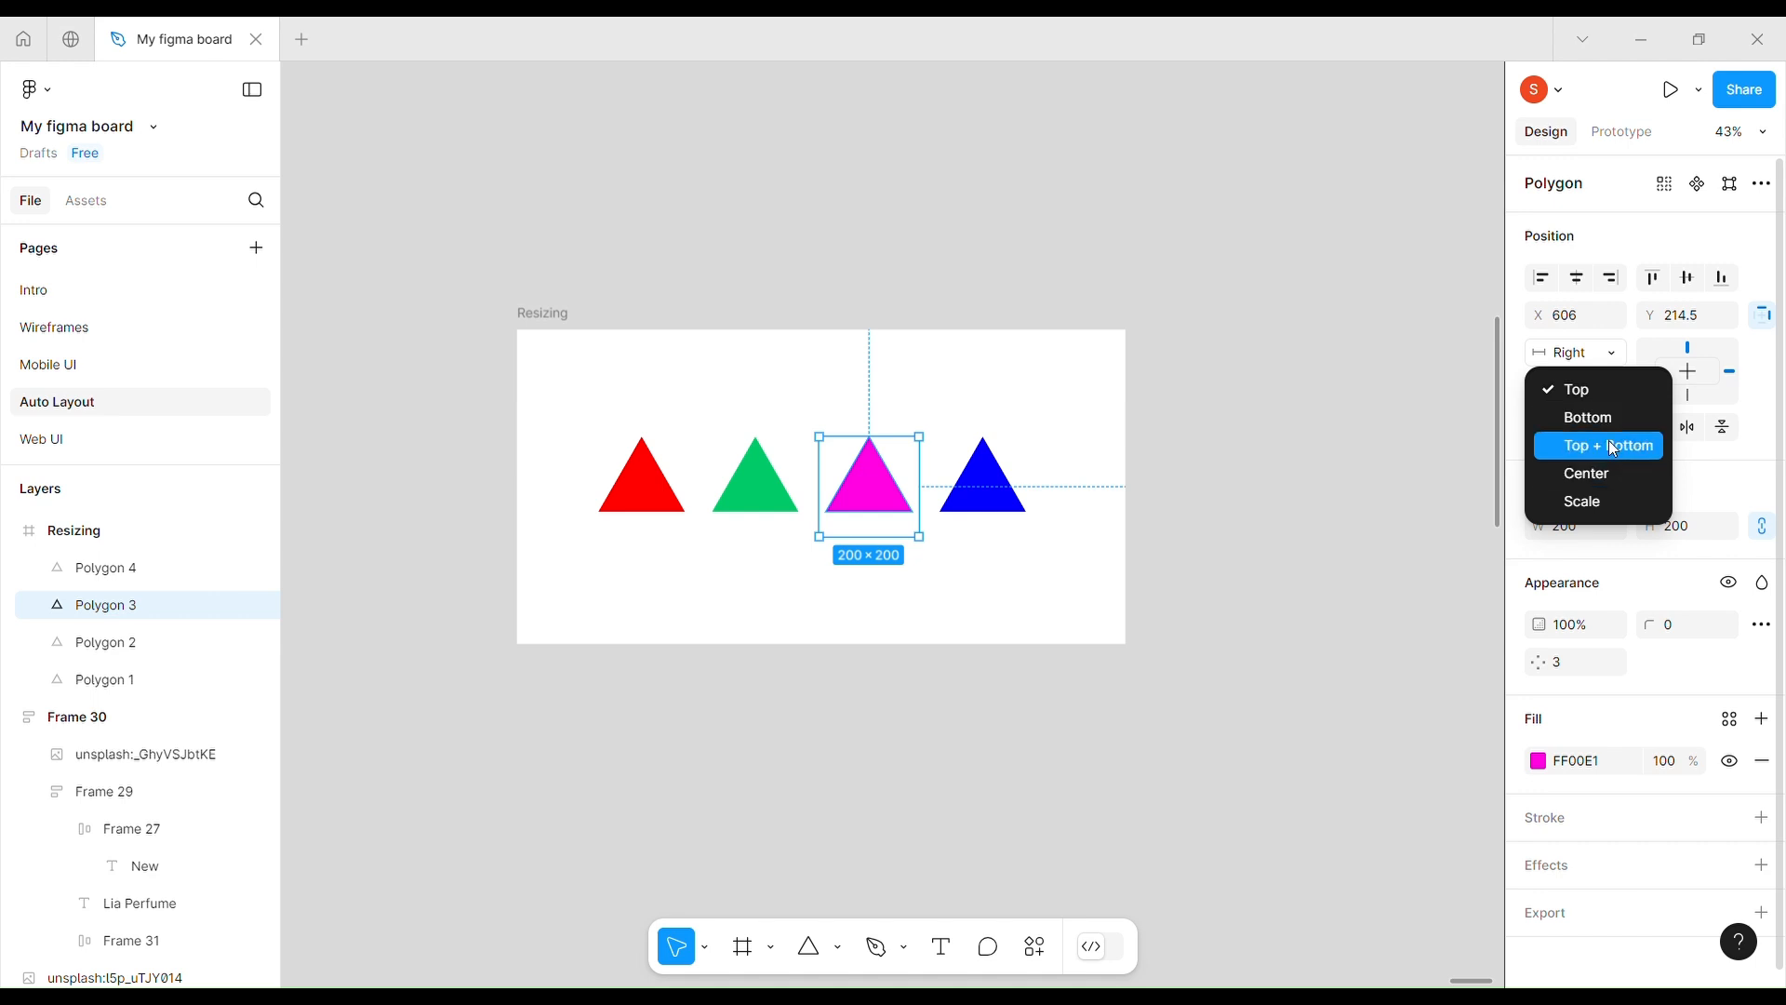
pyautogui.click(1612, 471)
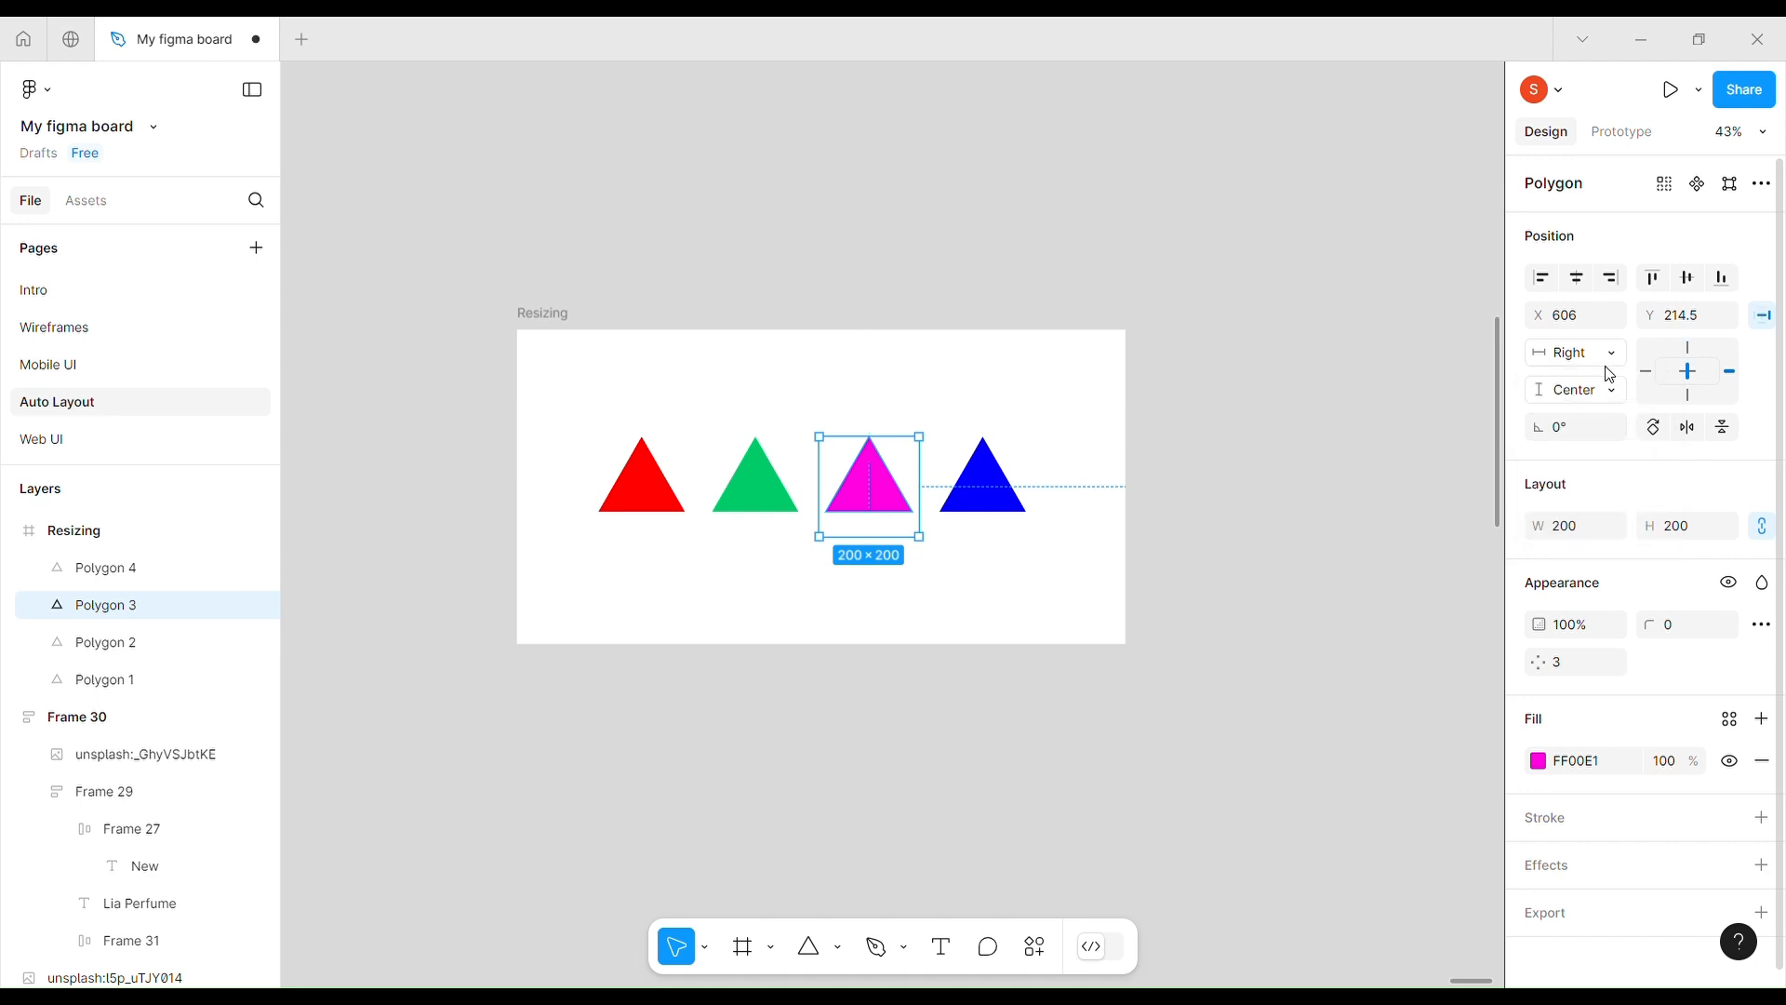
# - Set the blue triangle's constraints to Left + Right horizontally and Bottom vertically
pyautogui.click(974, 505)
pyautogui.click(1587, 354)
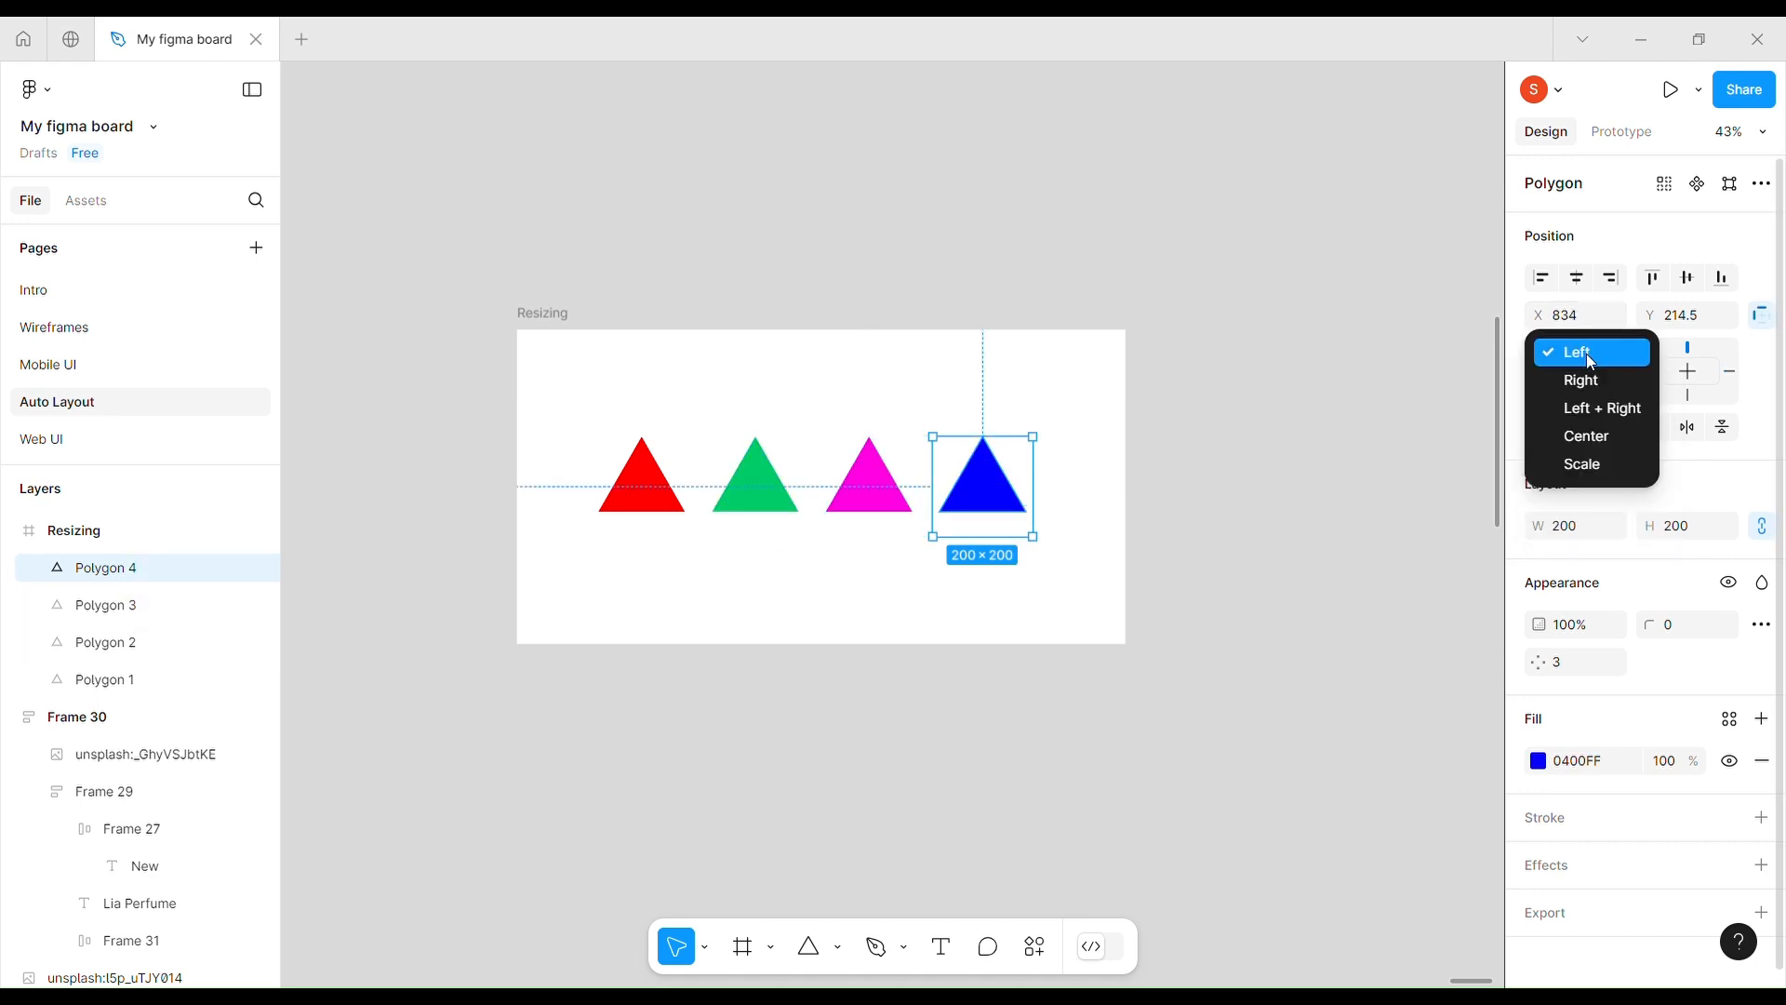
pyautogui.click(1609, 409)
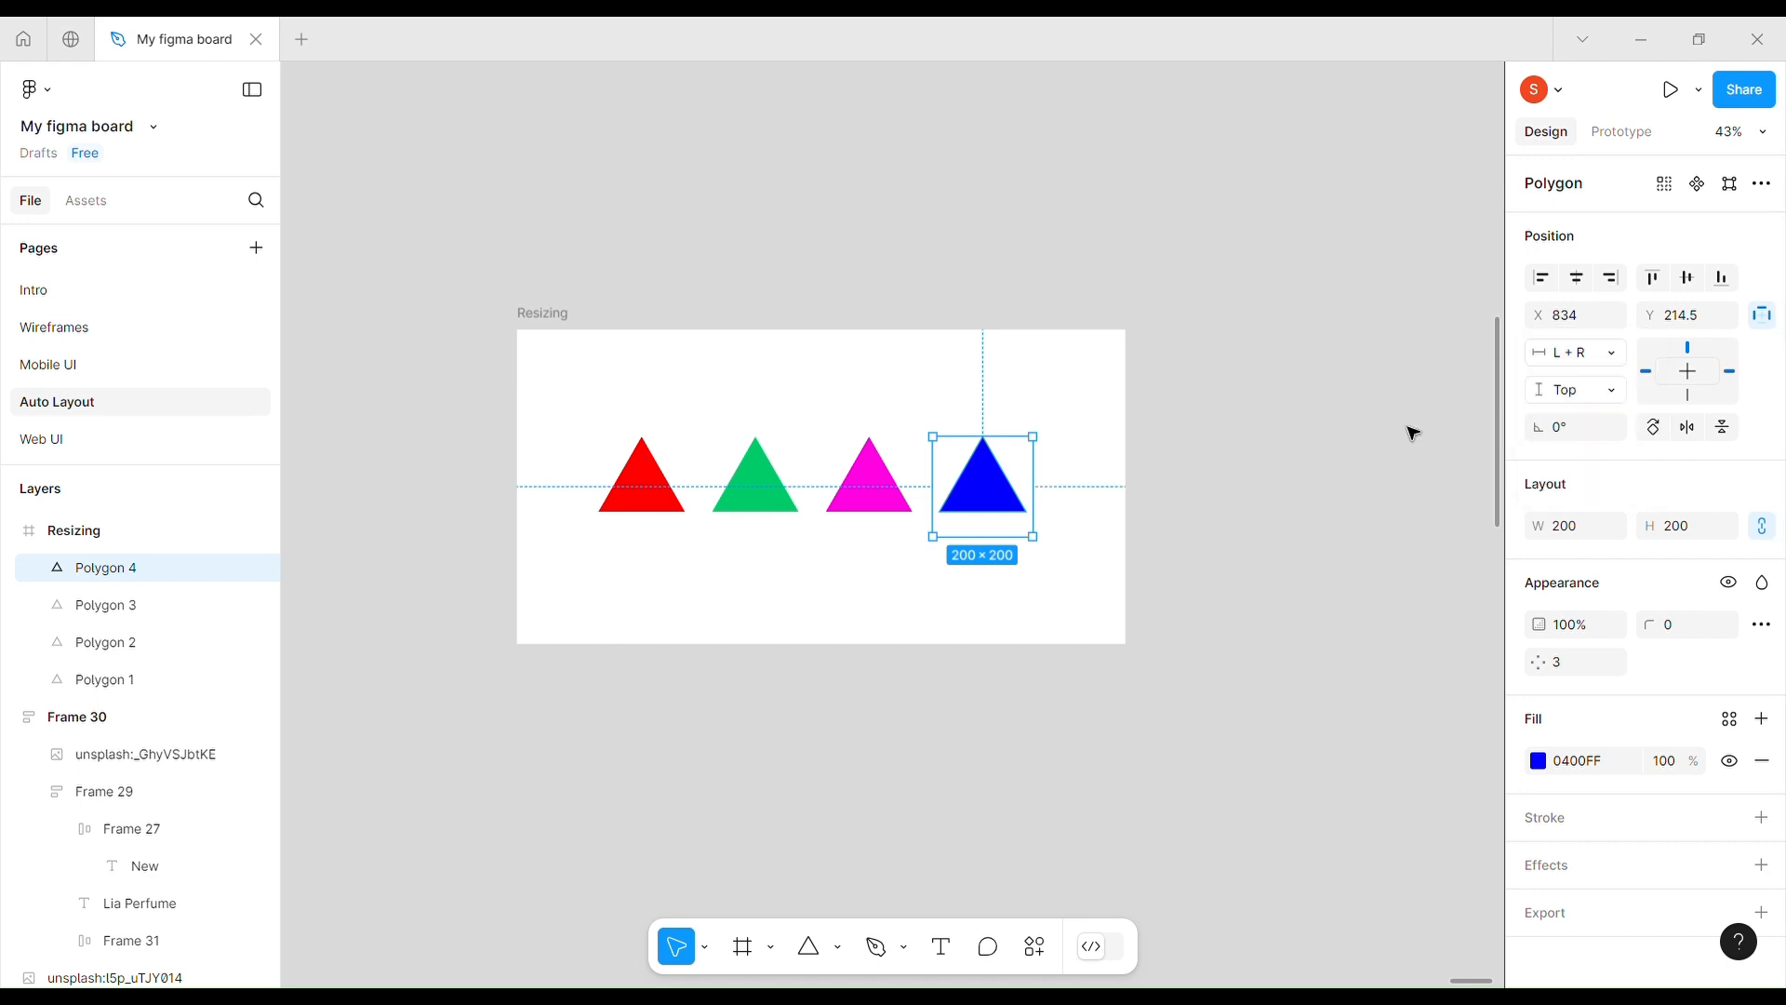
pyautogui.click(1581, 391)
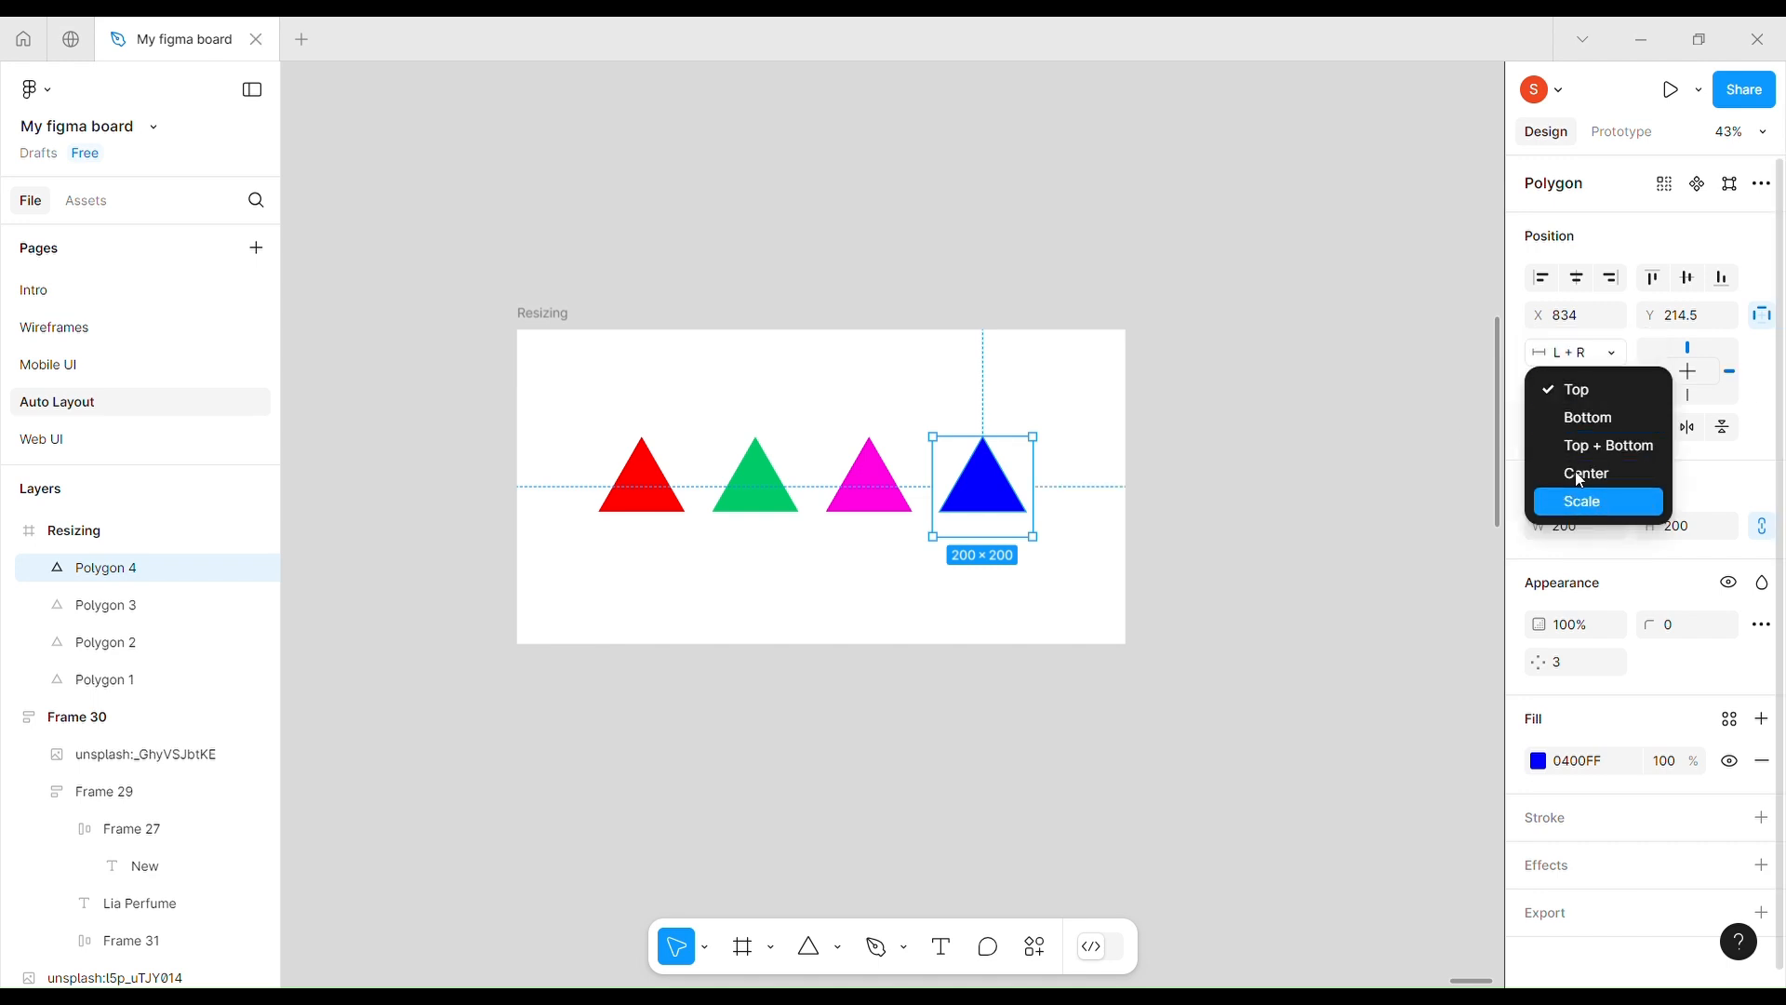
pyautogui.click(1615, 418)
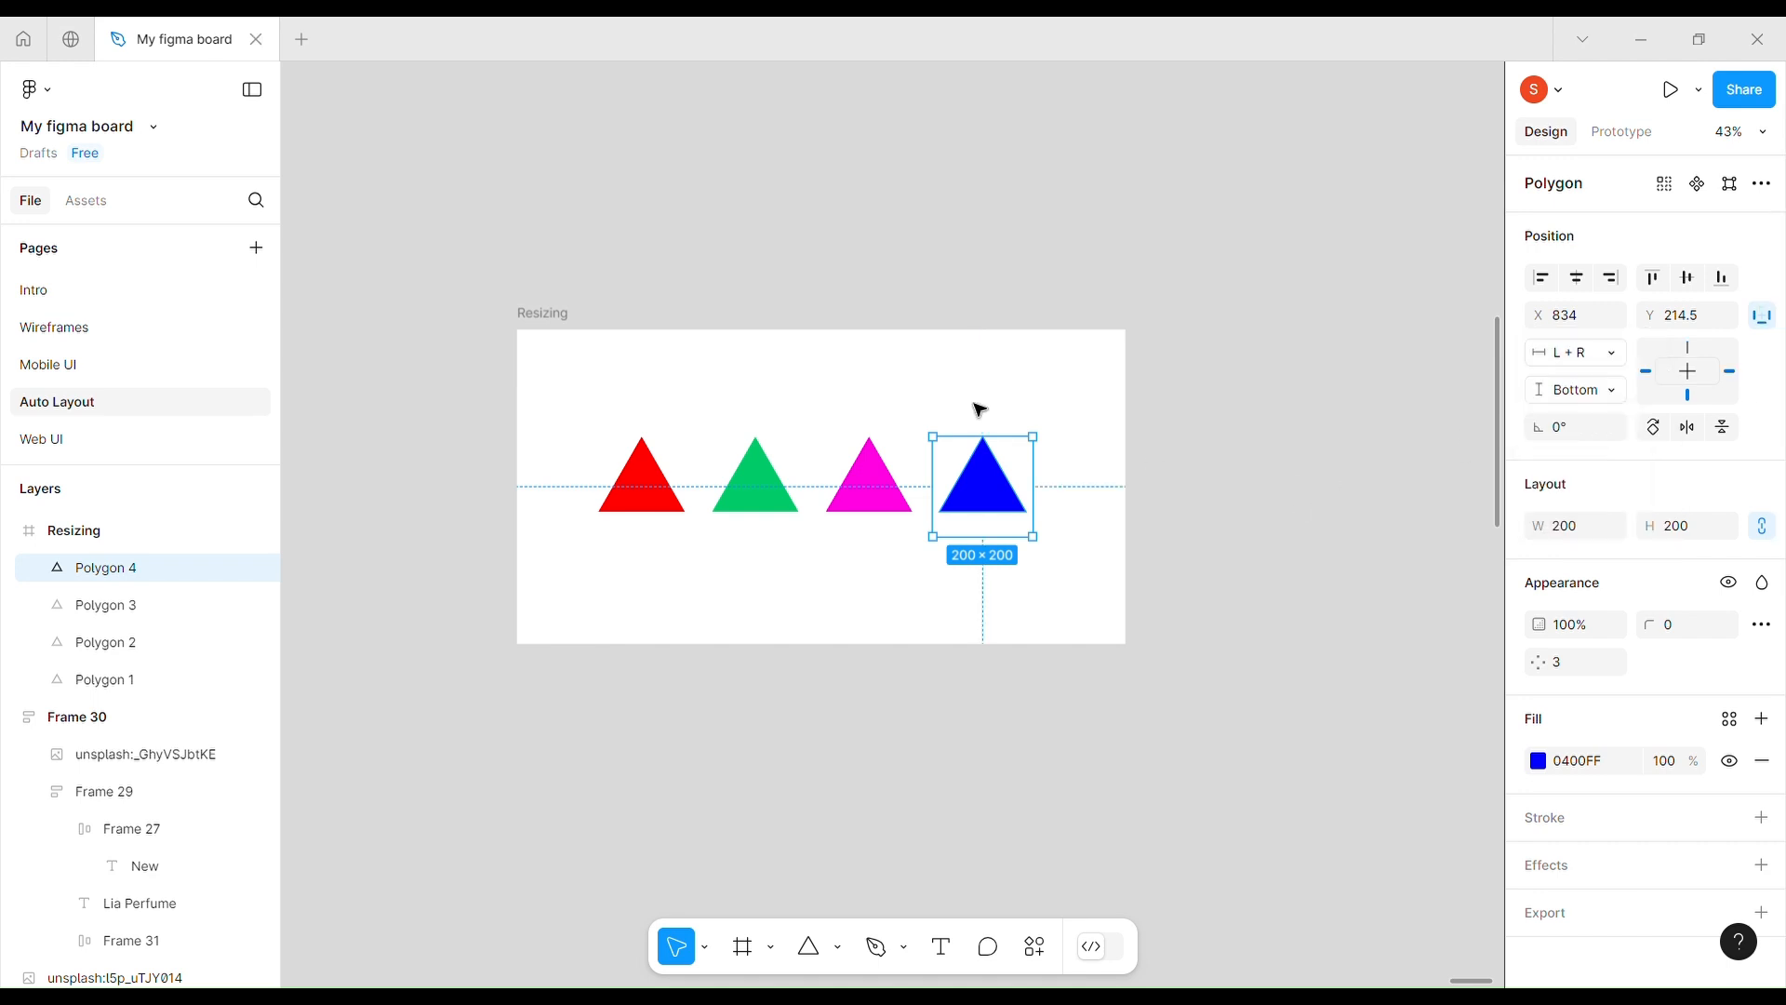
# - Stretch the Resizing frame downward to a height of about 1257 to test the triangles' constraints
pyautogui.click(564, 338)
pyautogui.click(758, 577)
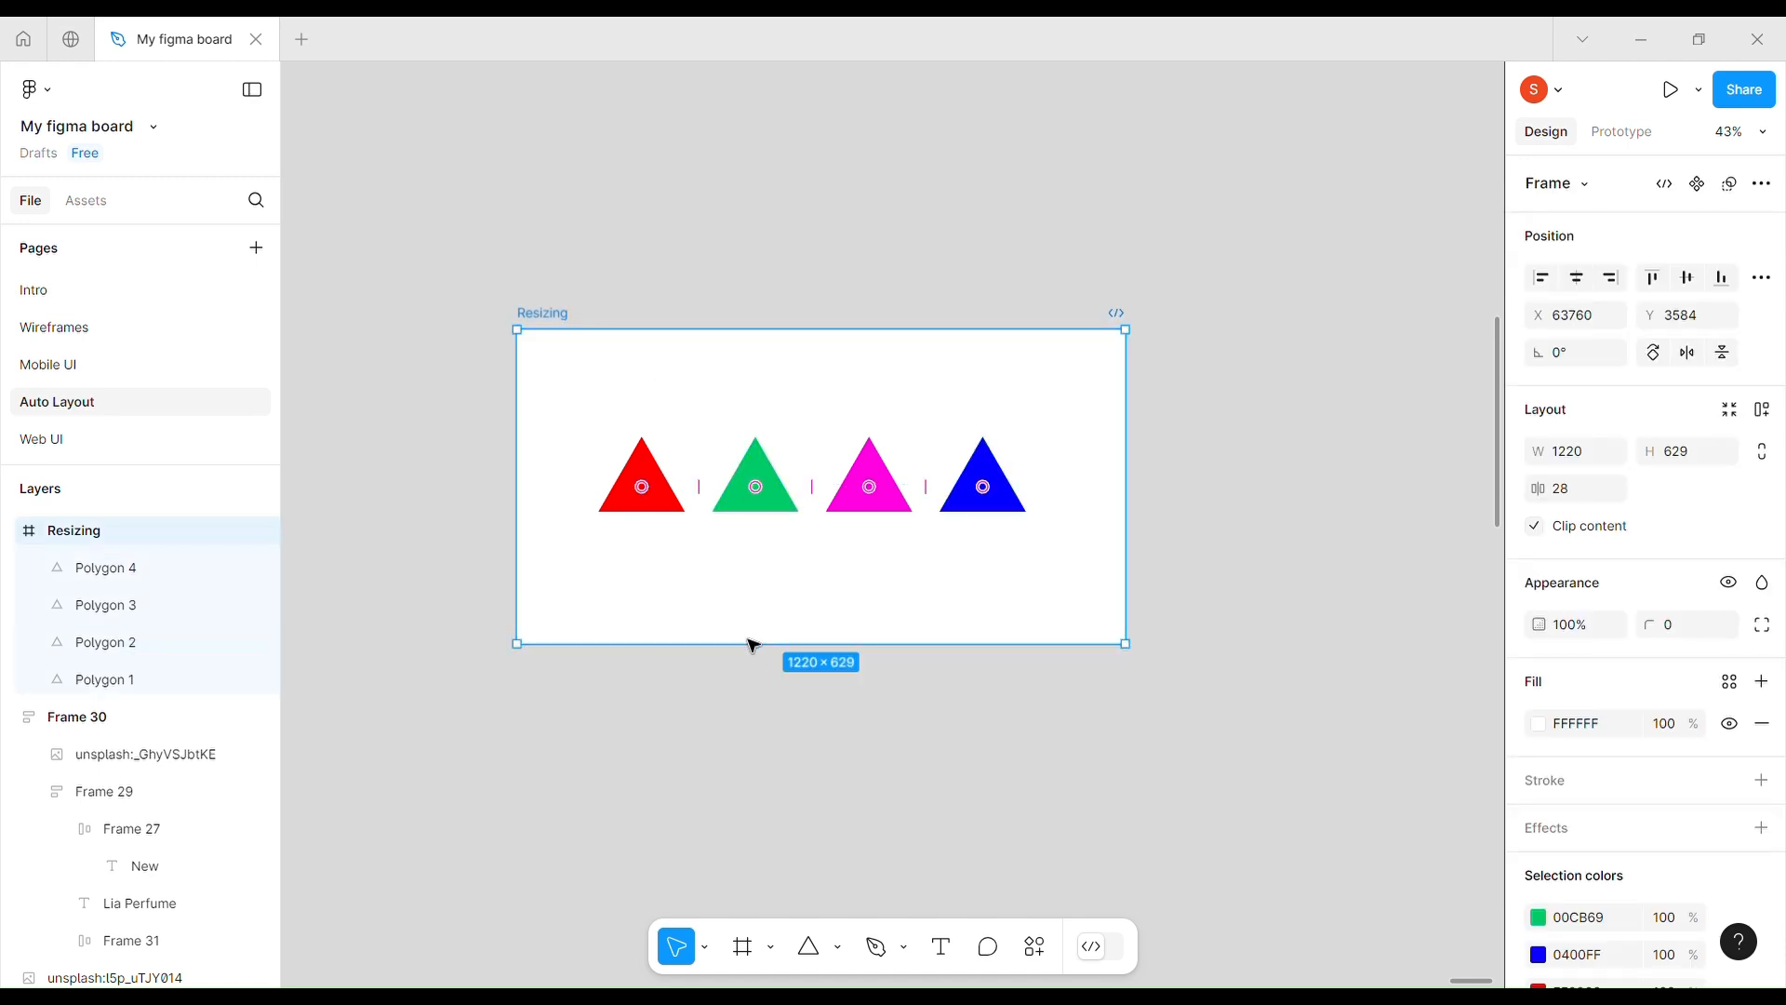
pyautogui.moveTo(762, 676); pyautogui.dragTo(774, 935)
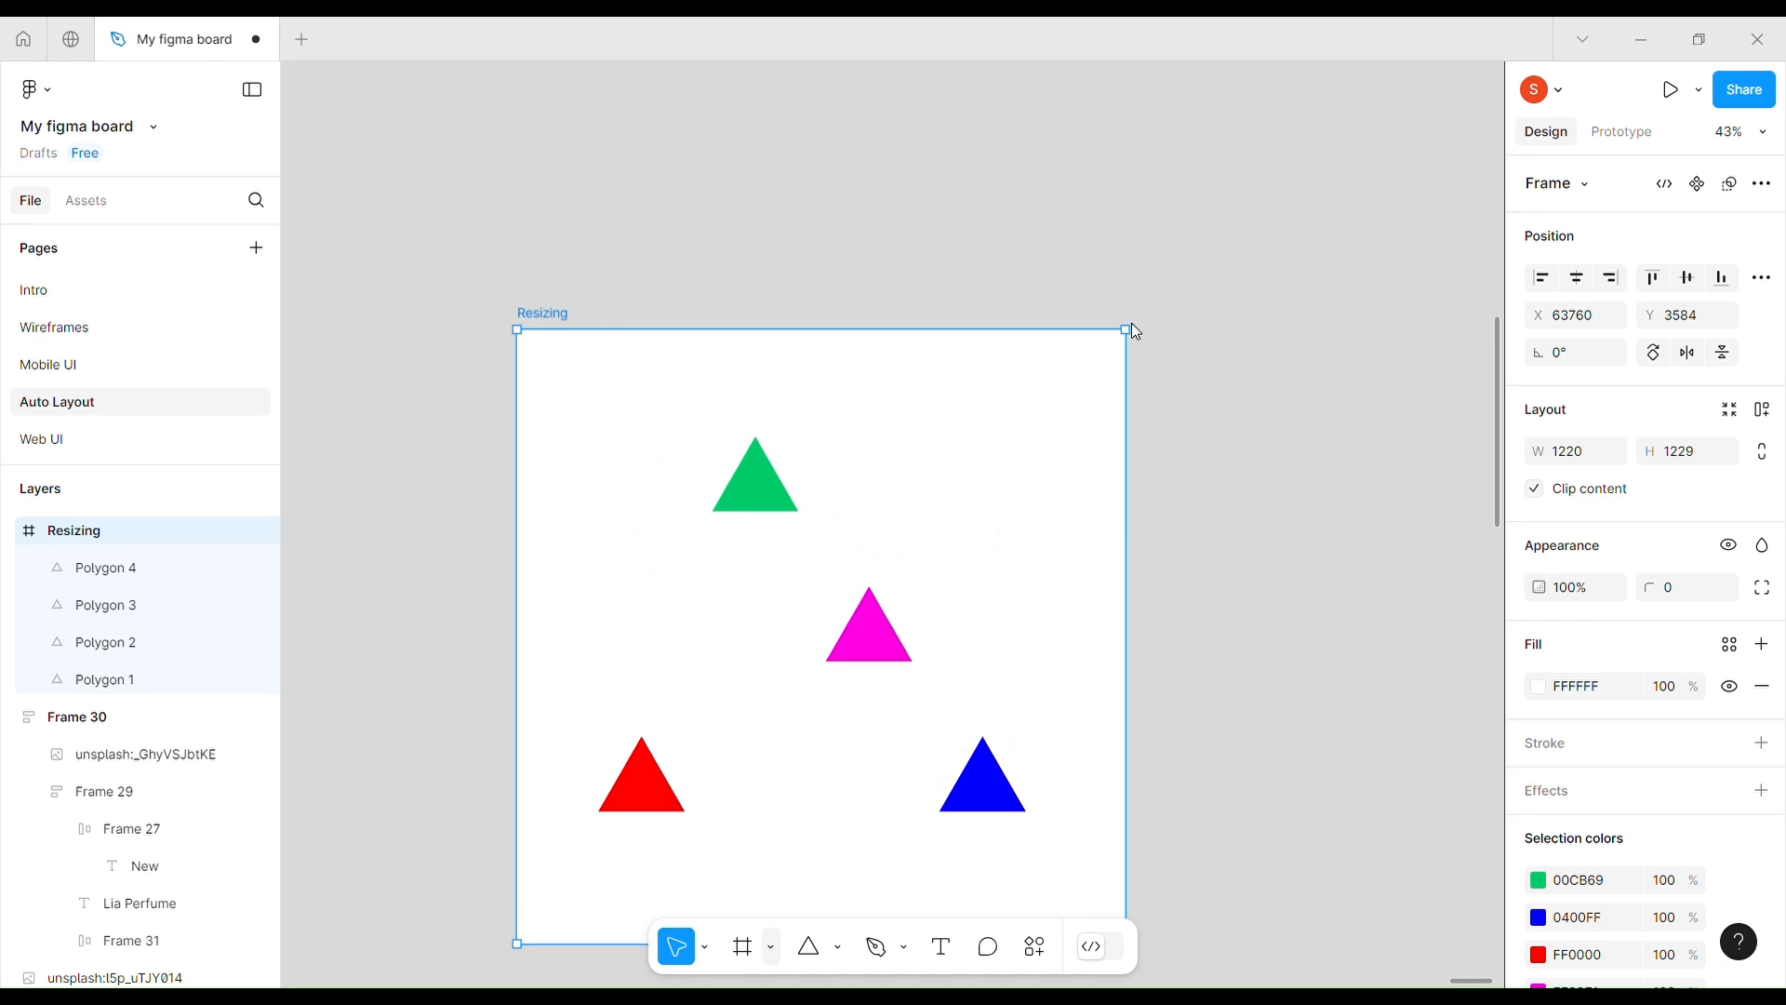
pyautogui.scroll(-2, 735, 481)
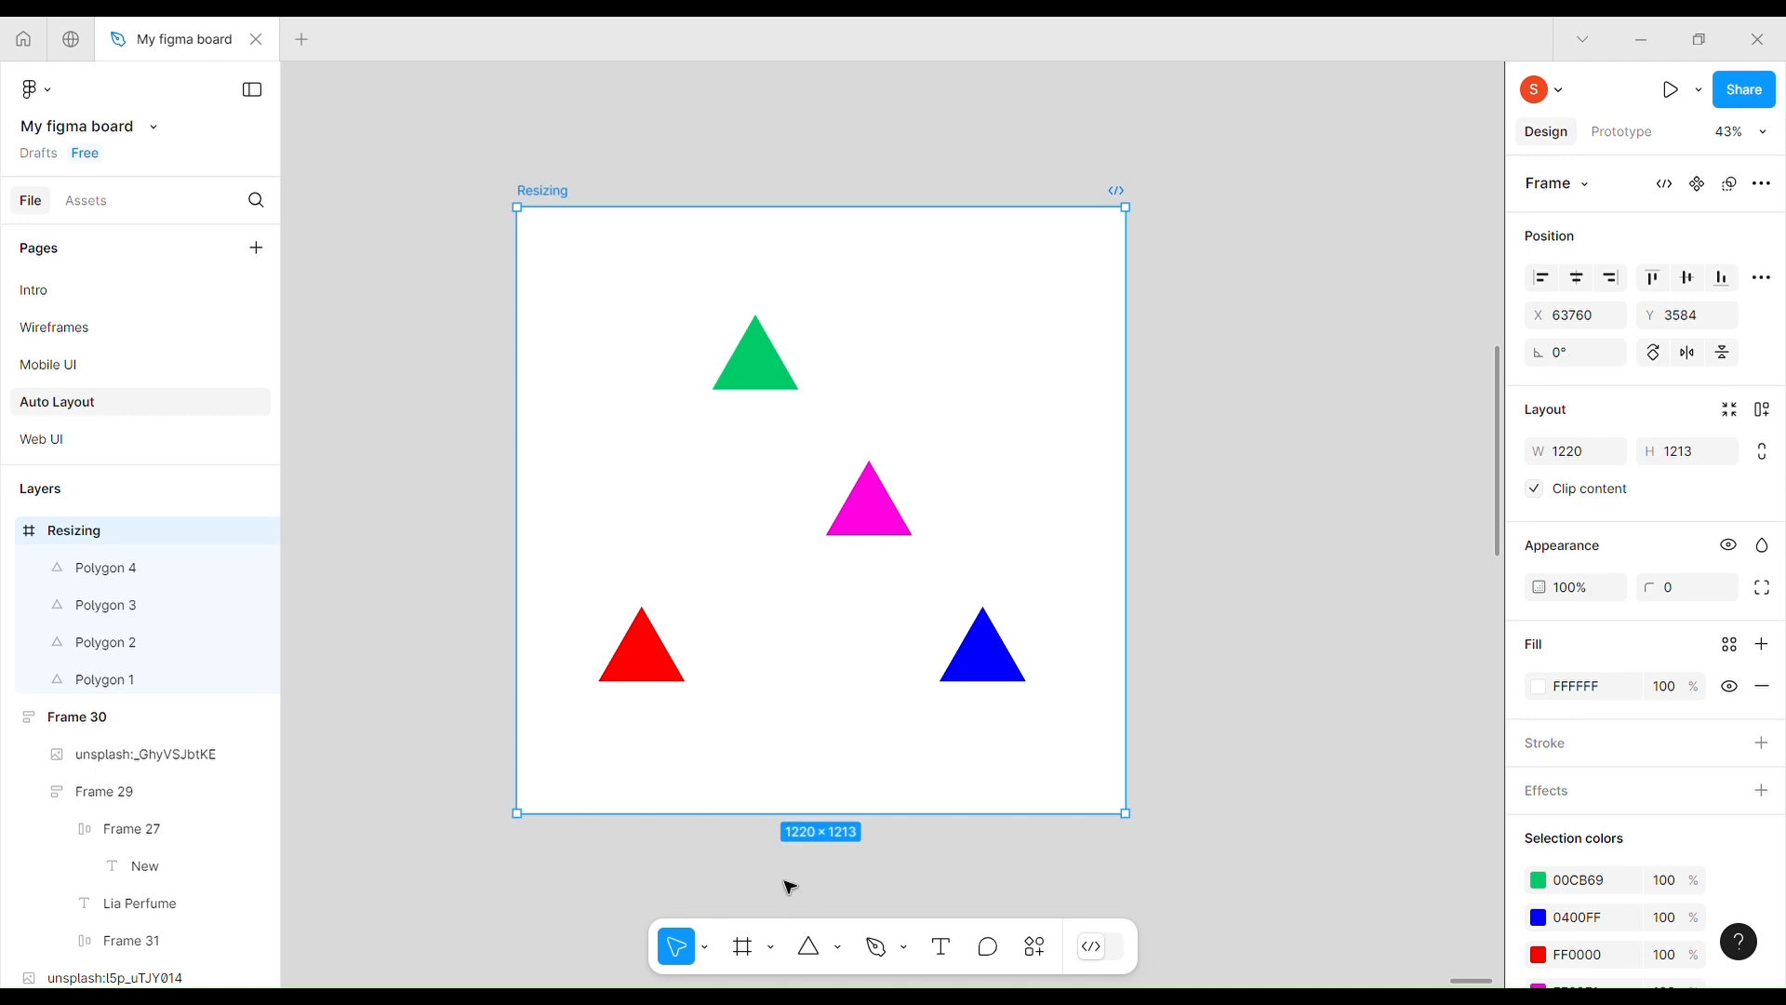
pyautogui.moveTo(780, 803); pyautogui.dragTo(840, 871)
pyautogui.hotkey('shift', 'a')
pyautogui.hotkey('shift', 'alt', 'a')
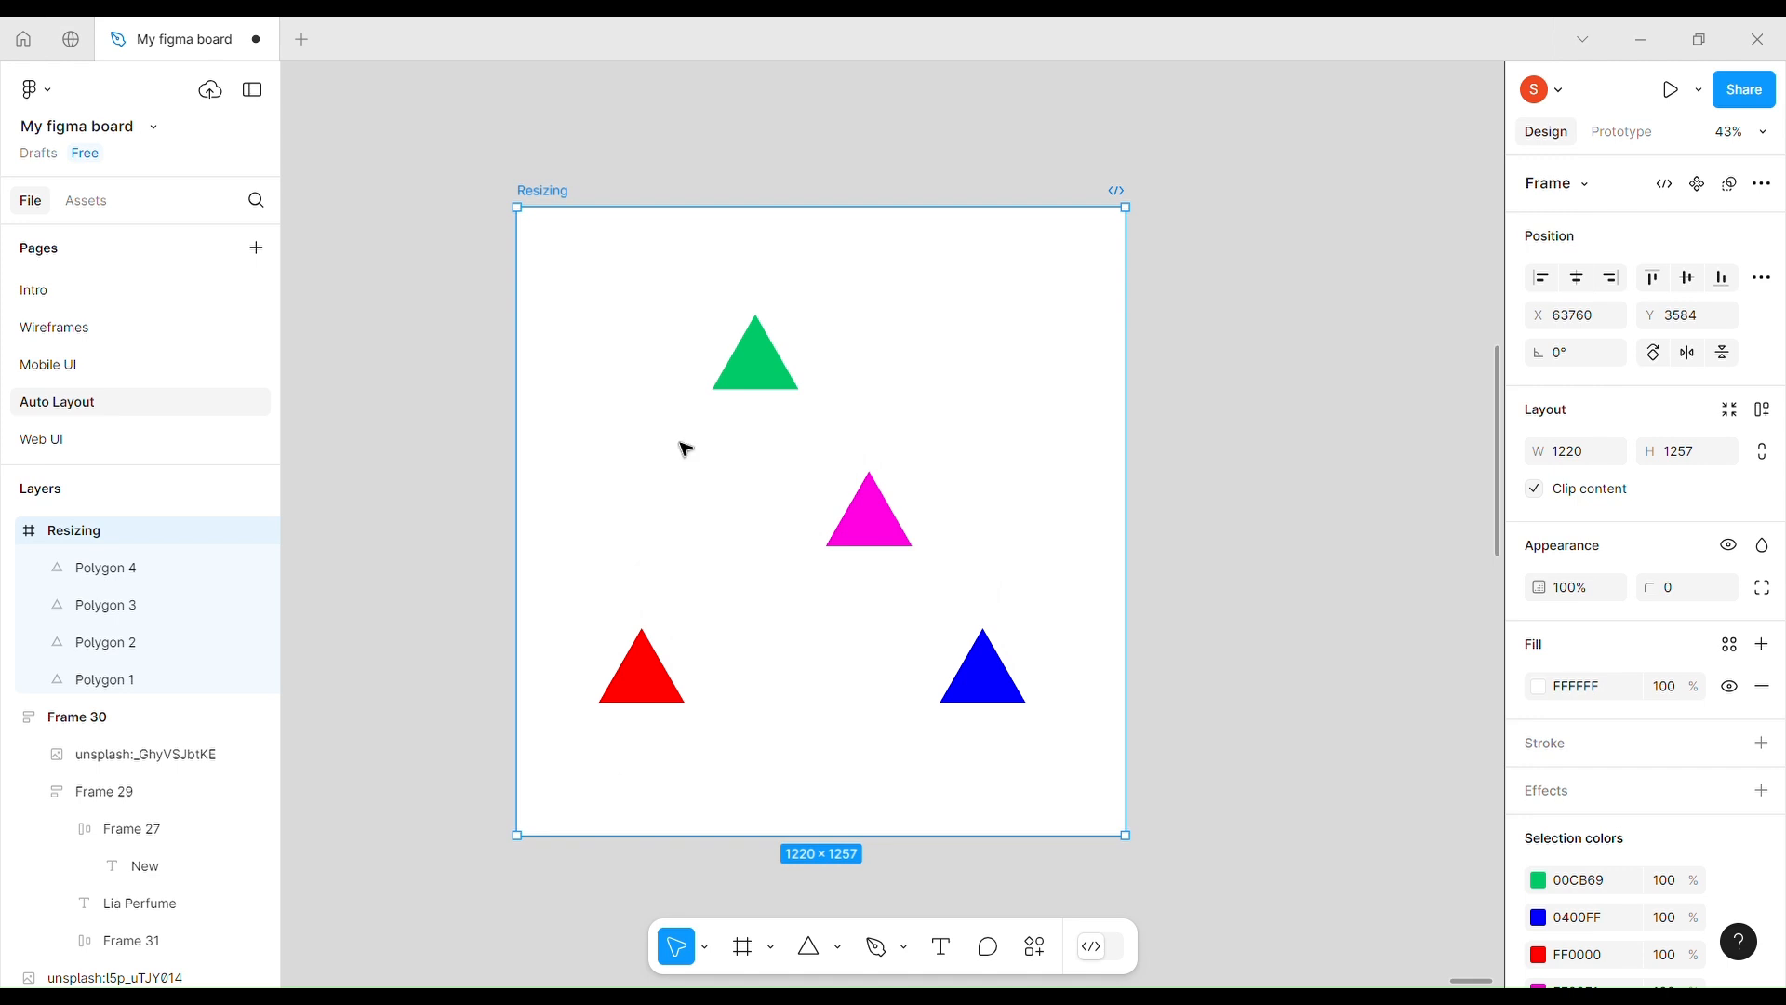
# - Check the constraints of the red, green, pink and blue triangles one by one, and reselect the Resizing frame
pyautogui.click(630, 674)
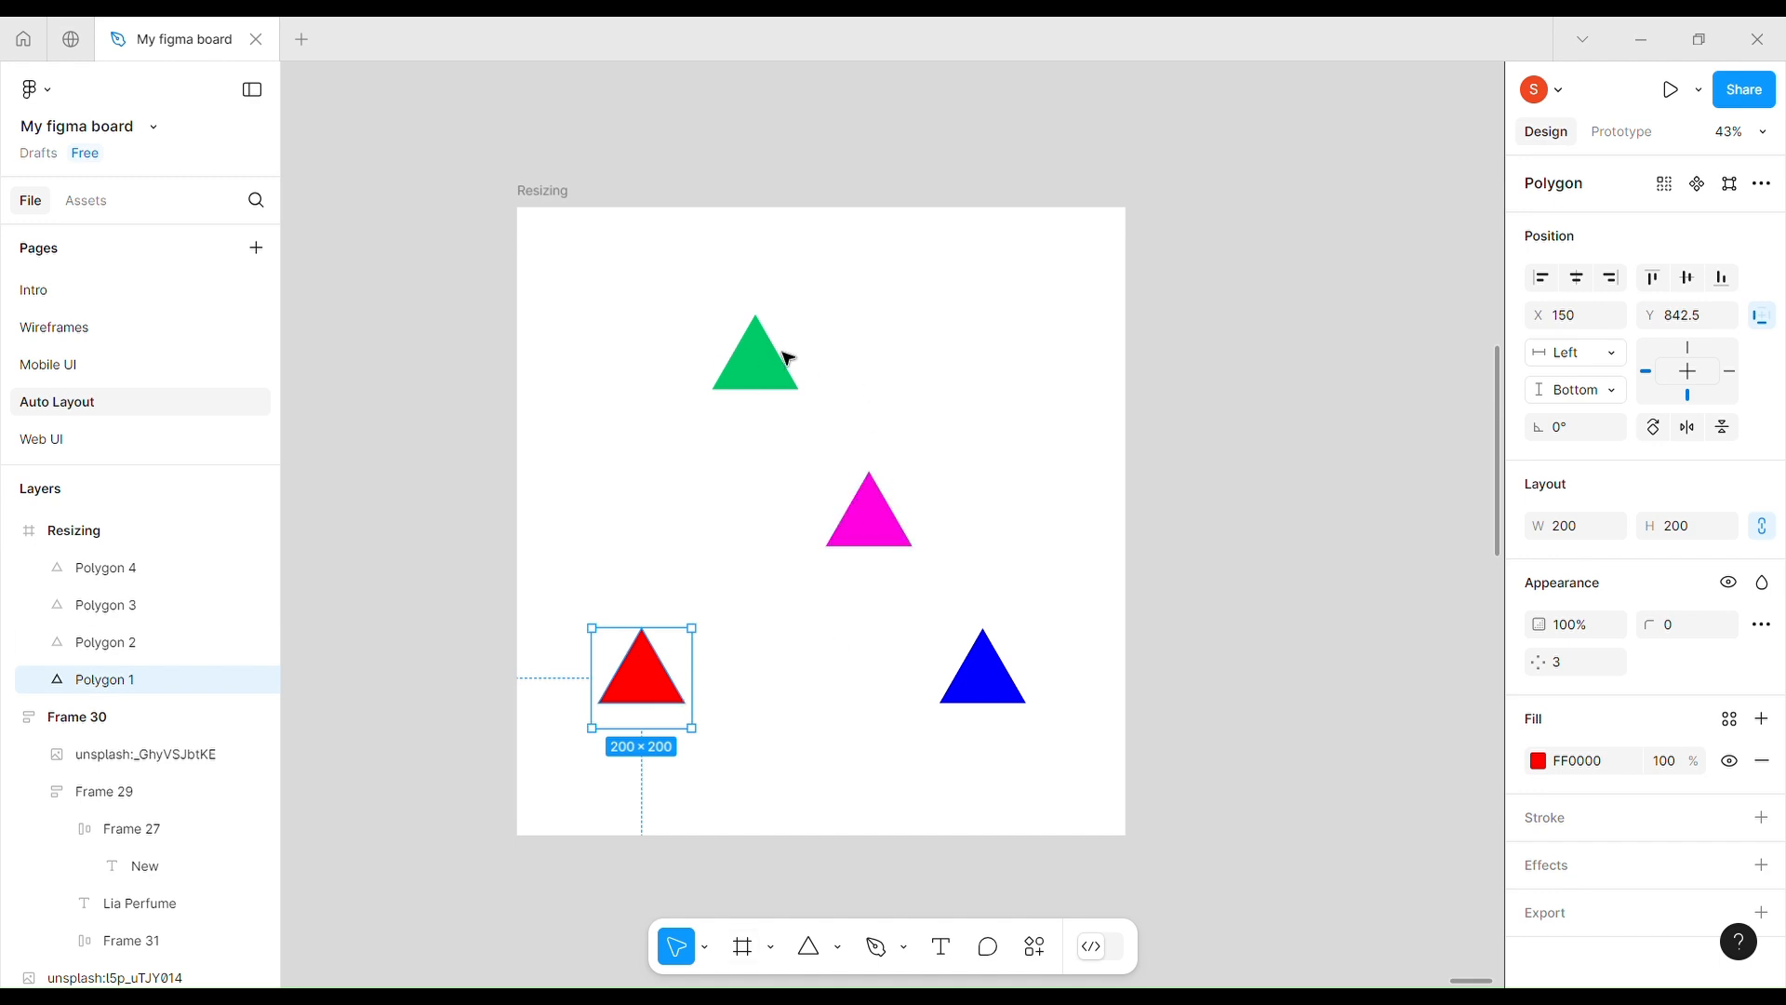
pyautogui.click(766, 376)
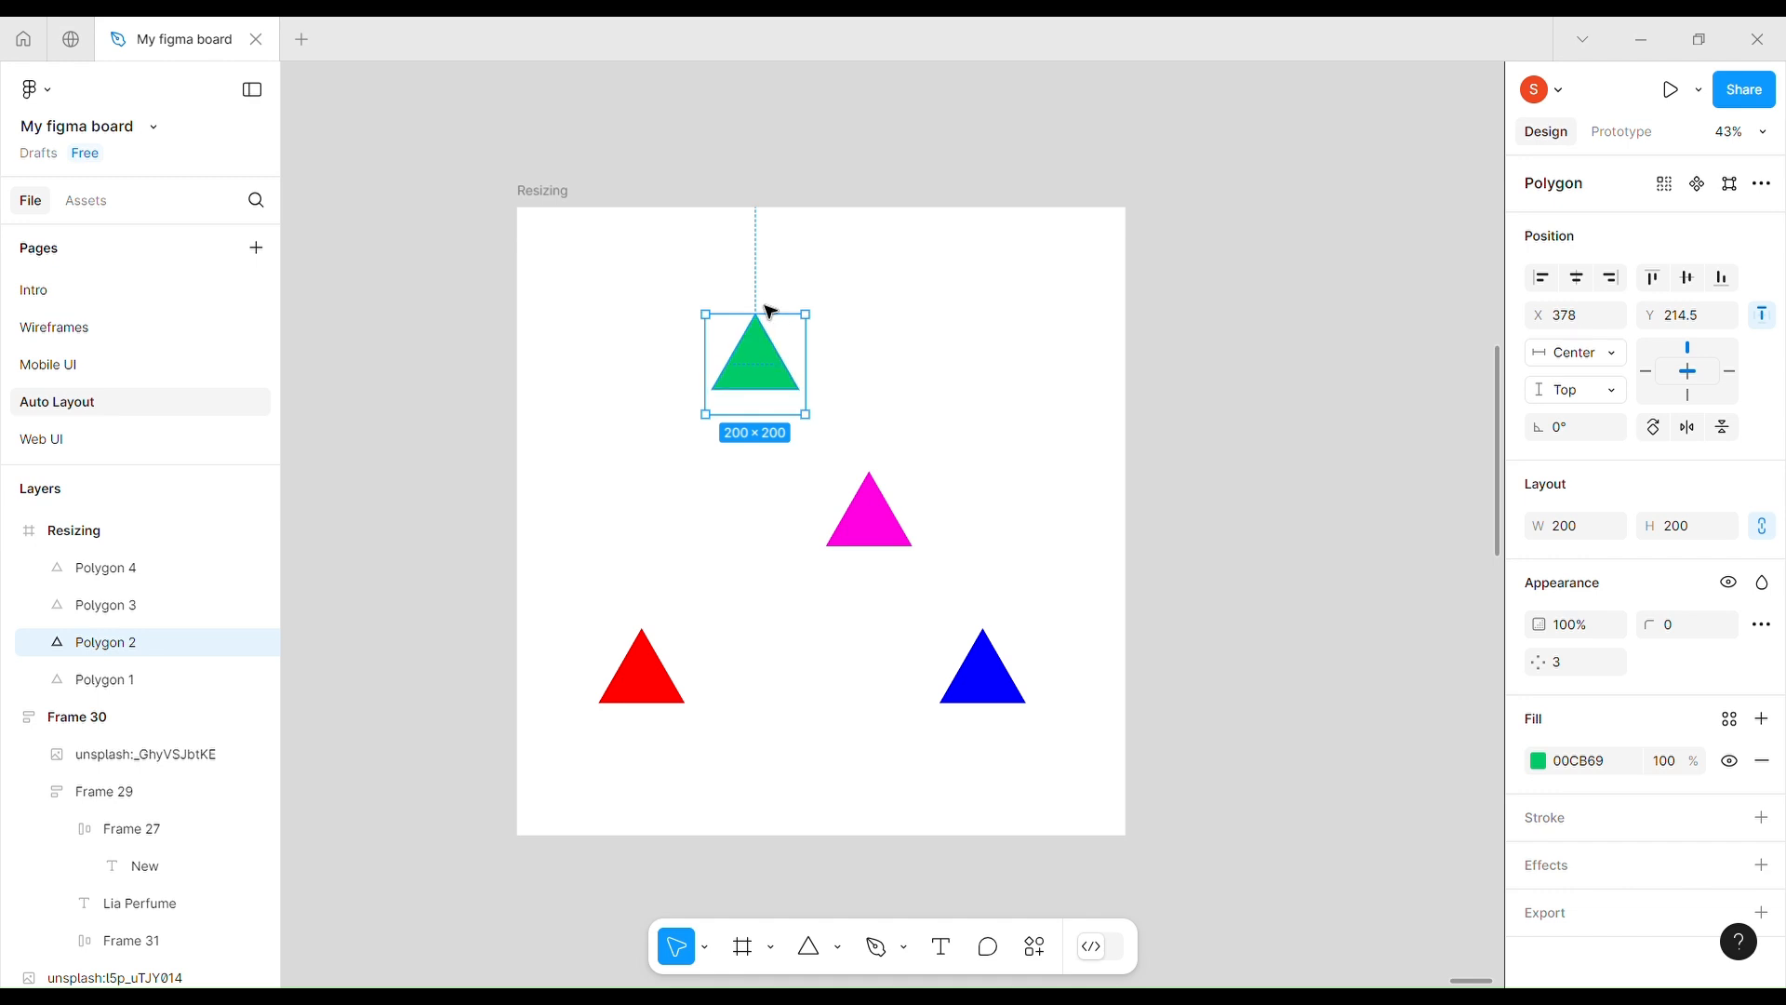
pyautogui.click(891, 515)
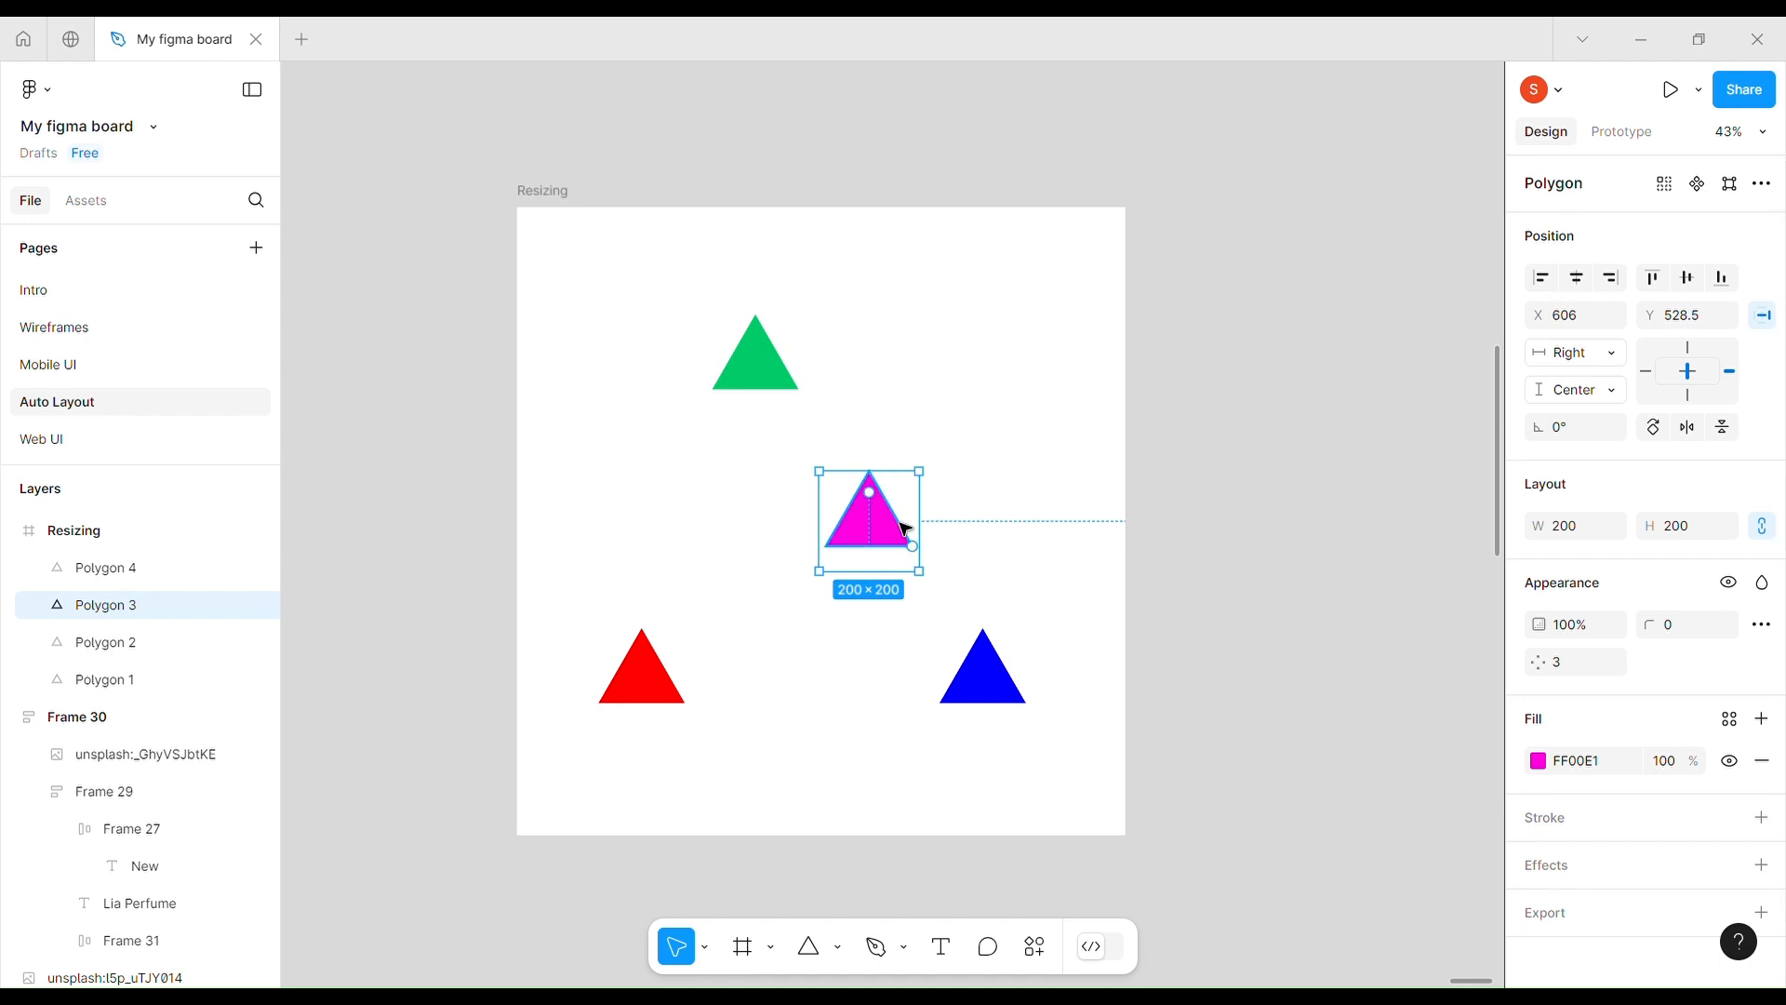
pyautogui.click(1018, 696)
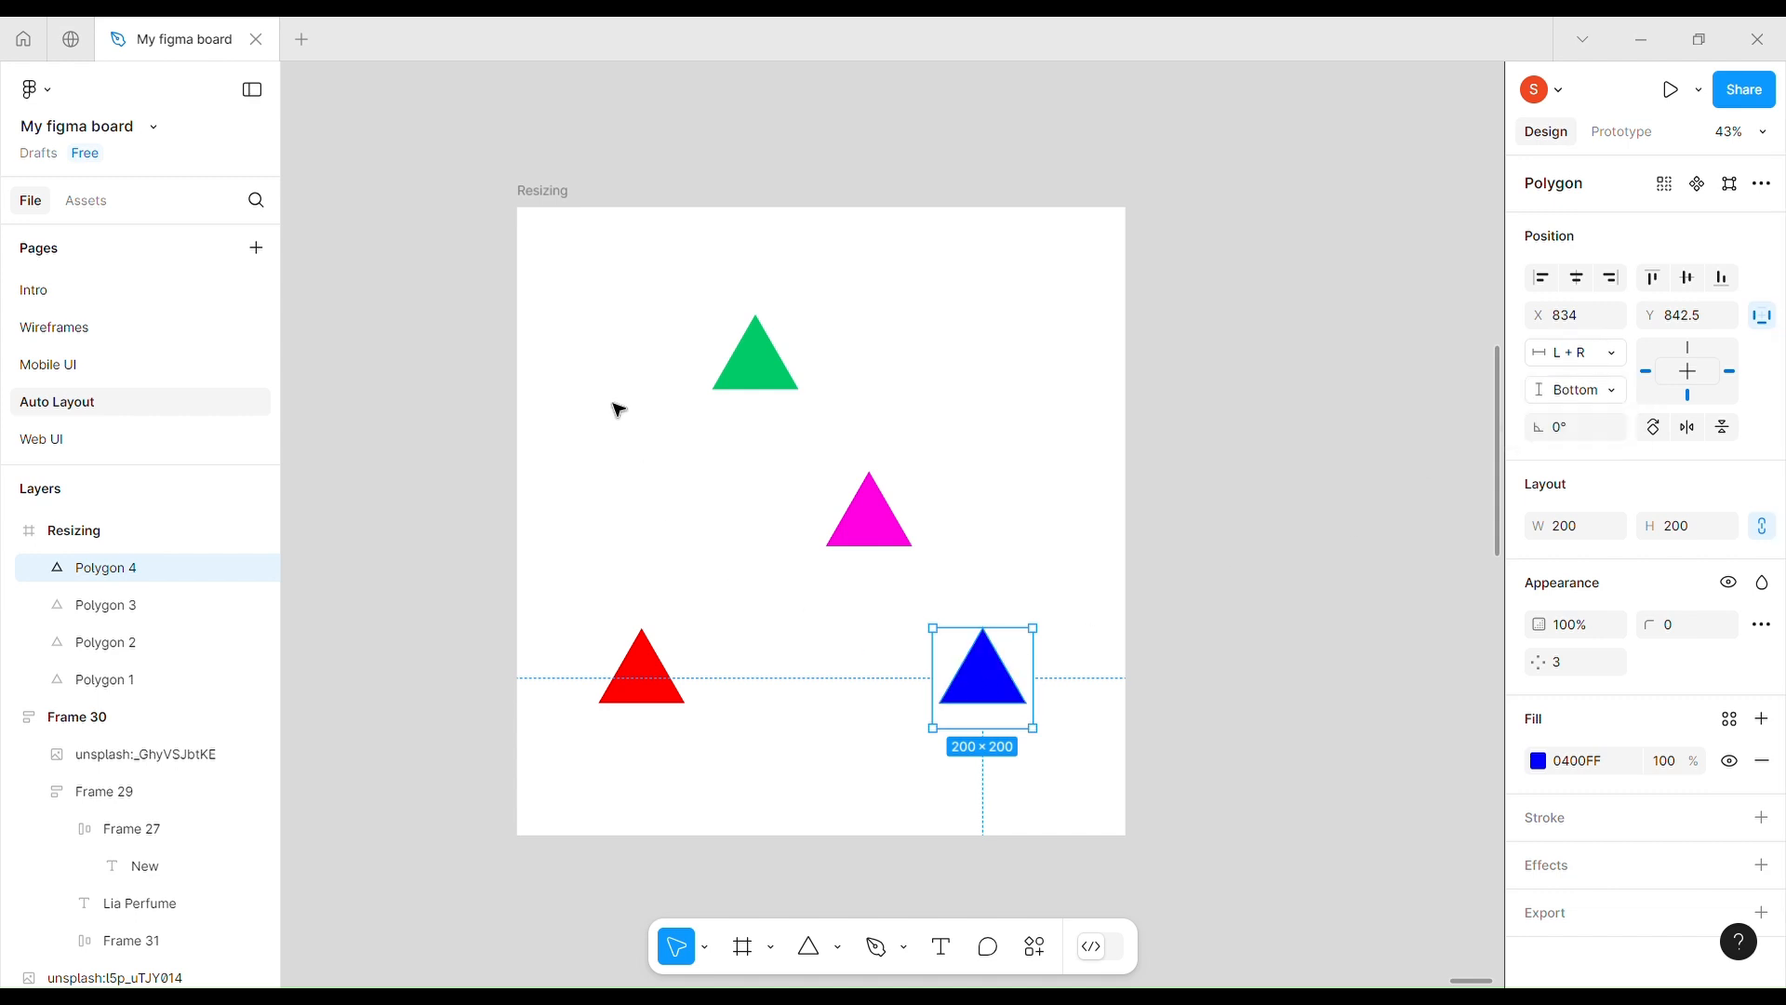
pyautogui.click(577, 218)
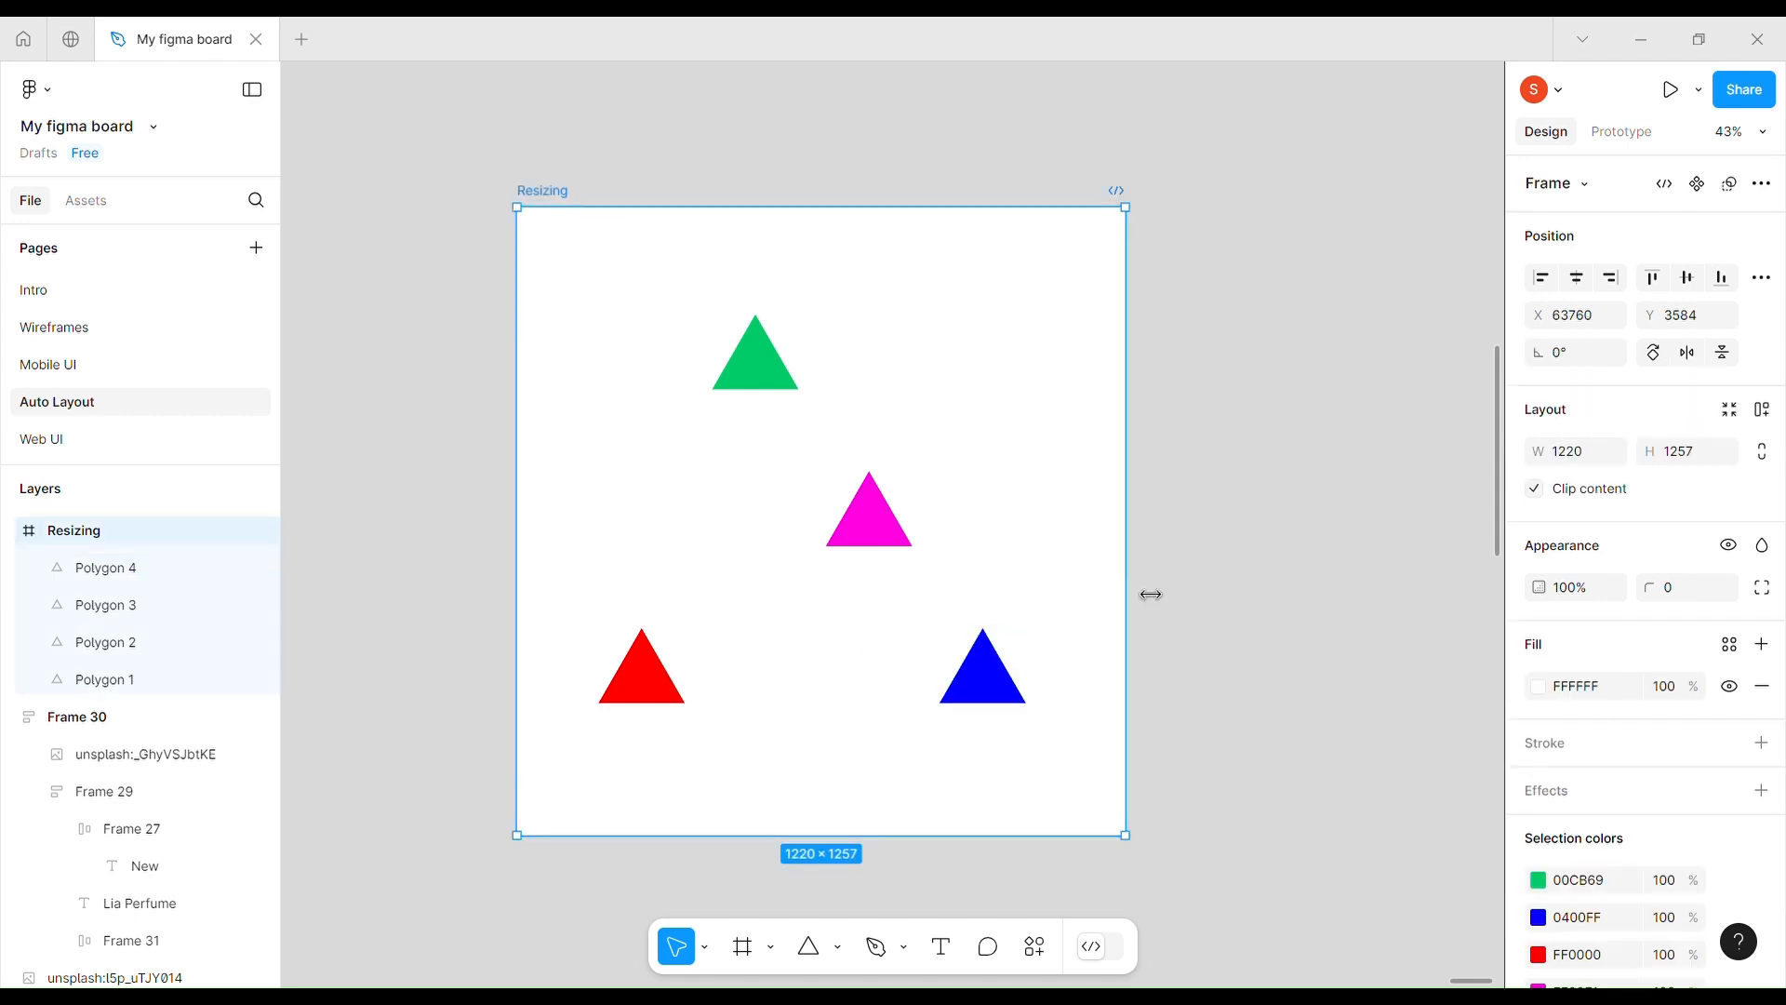
# - Widen the Resizing frame to about 1380, check the blue triangle's constraints, and widen the frame further to about 2136
pyautogui.moveTo(1178, 593); pyautogui.dragTo(958, 677)
pyautogui.click(910, 678)
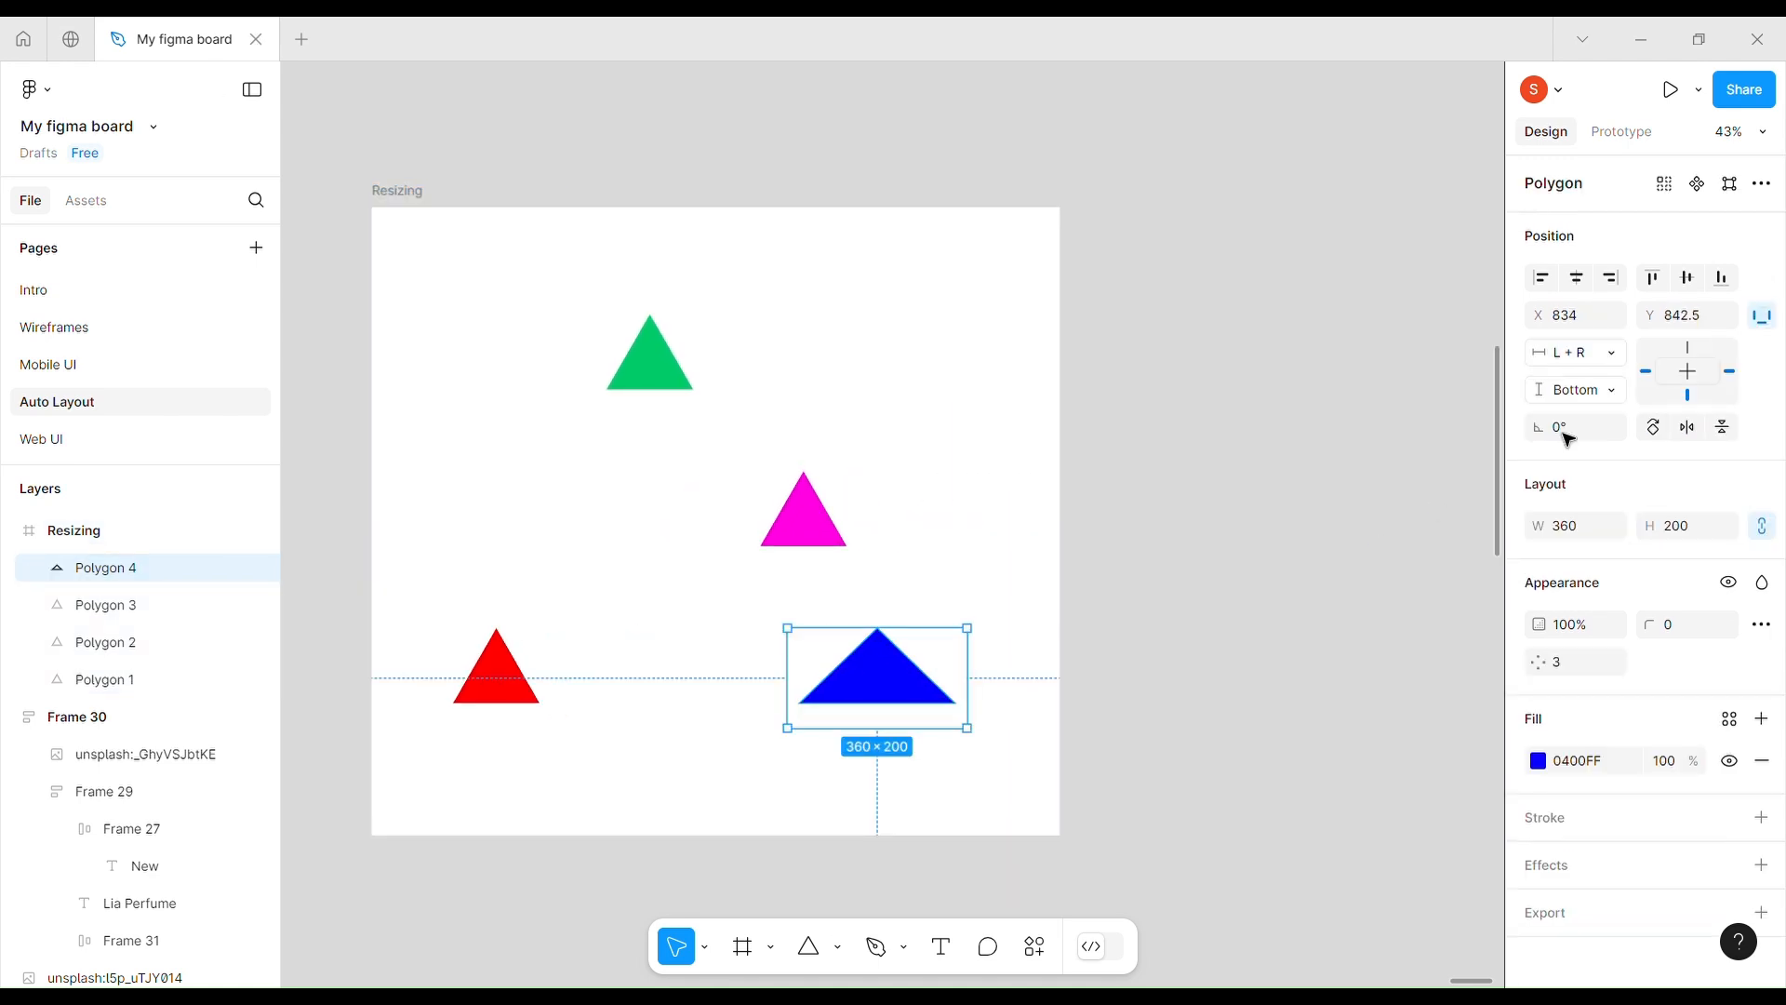
pyautogui.click(383, 191)
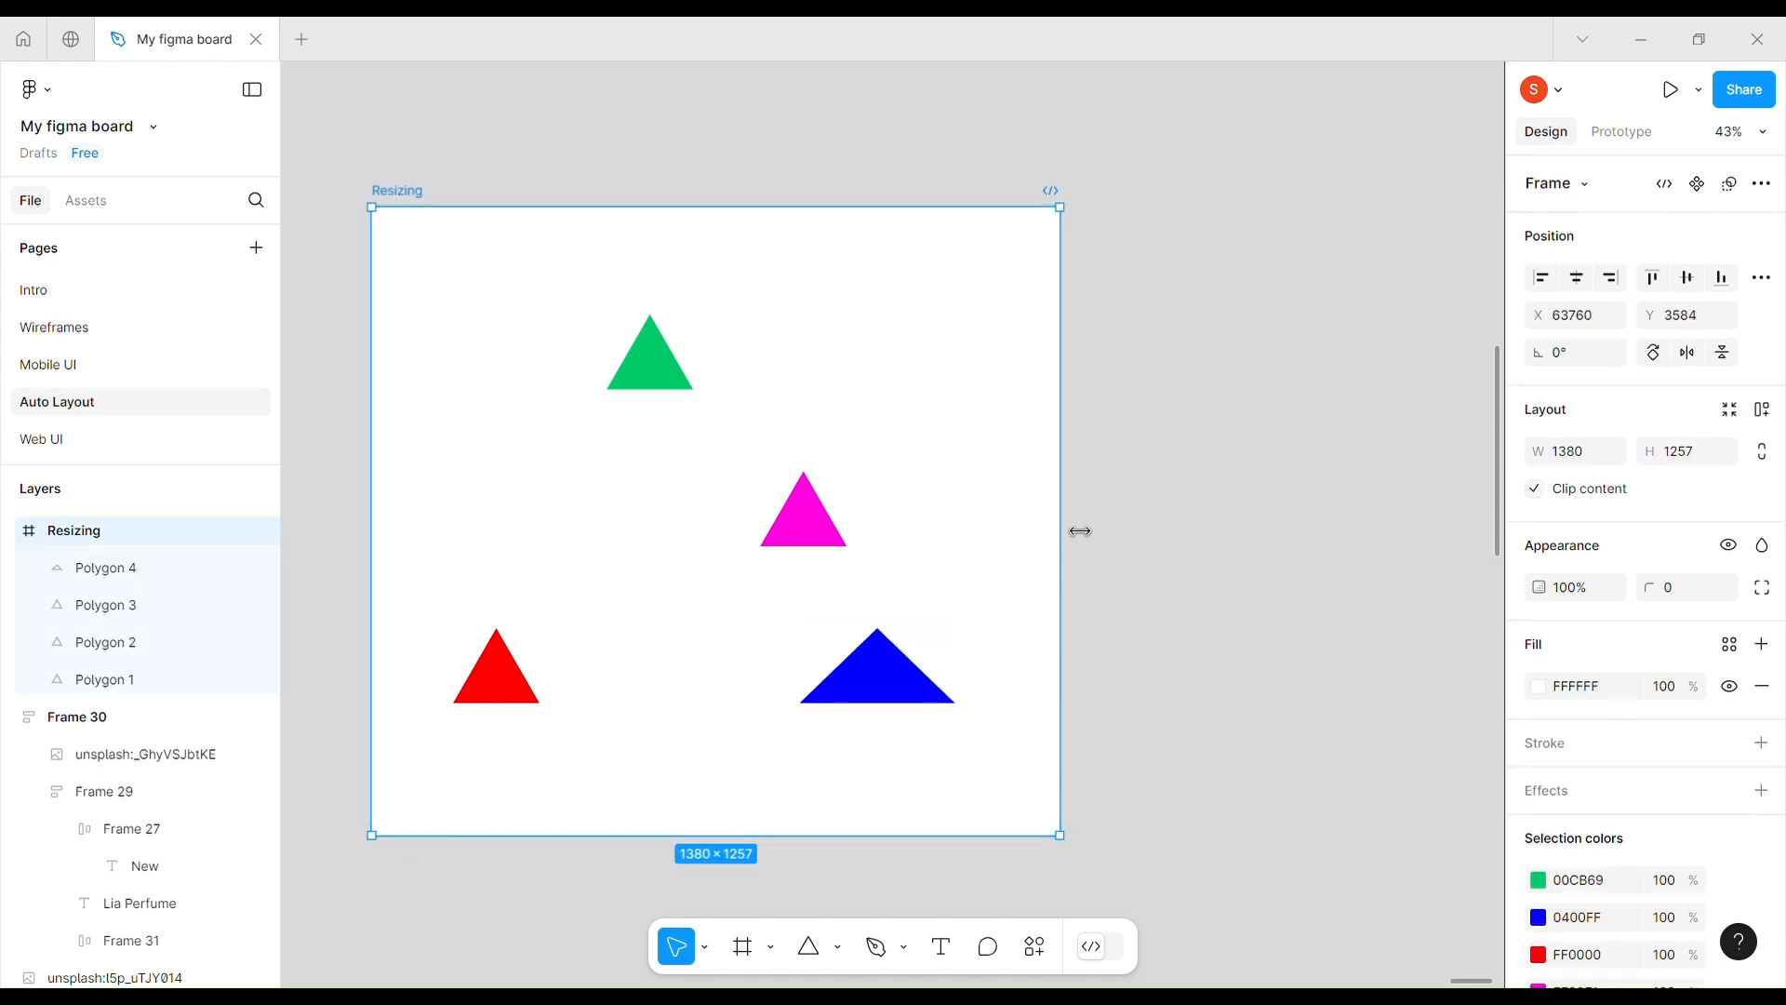
pyautogui.moveTo(1079, 532); pyautogui.dragTo(1456, 525)
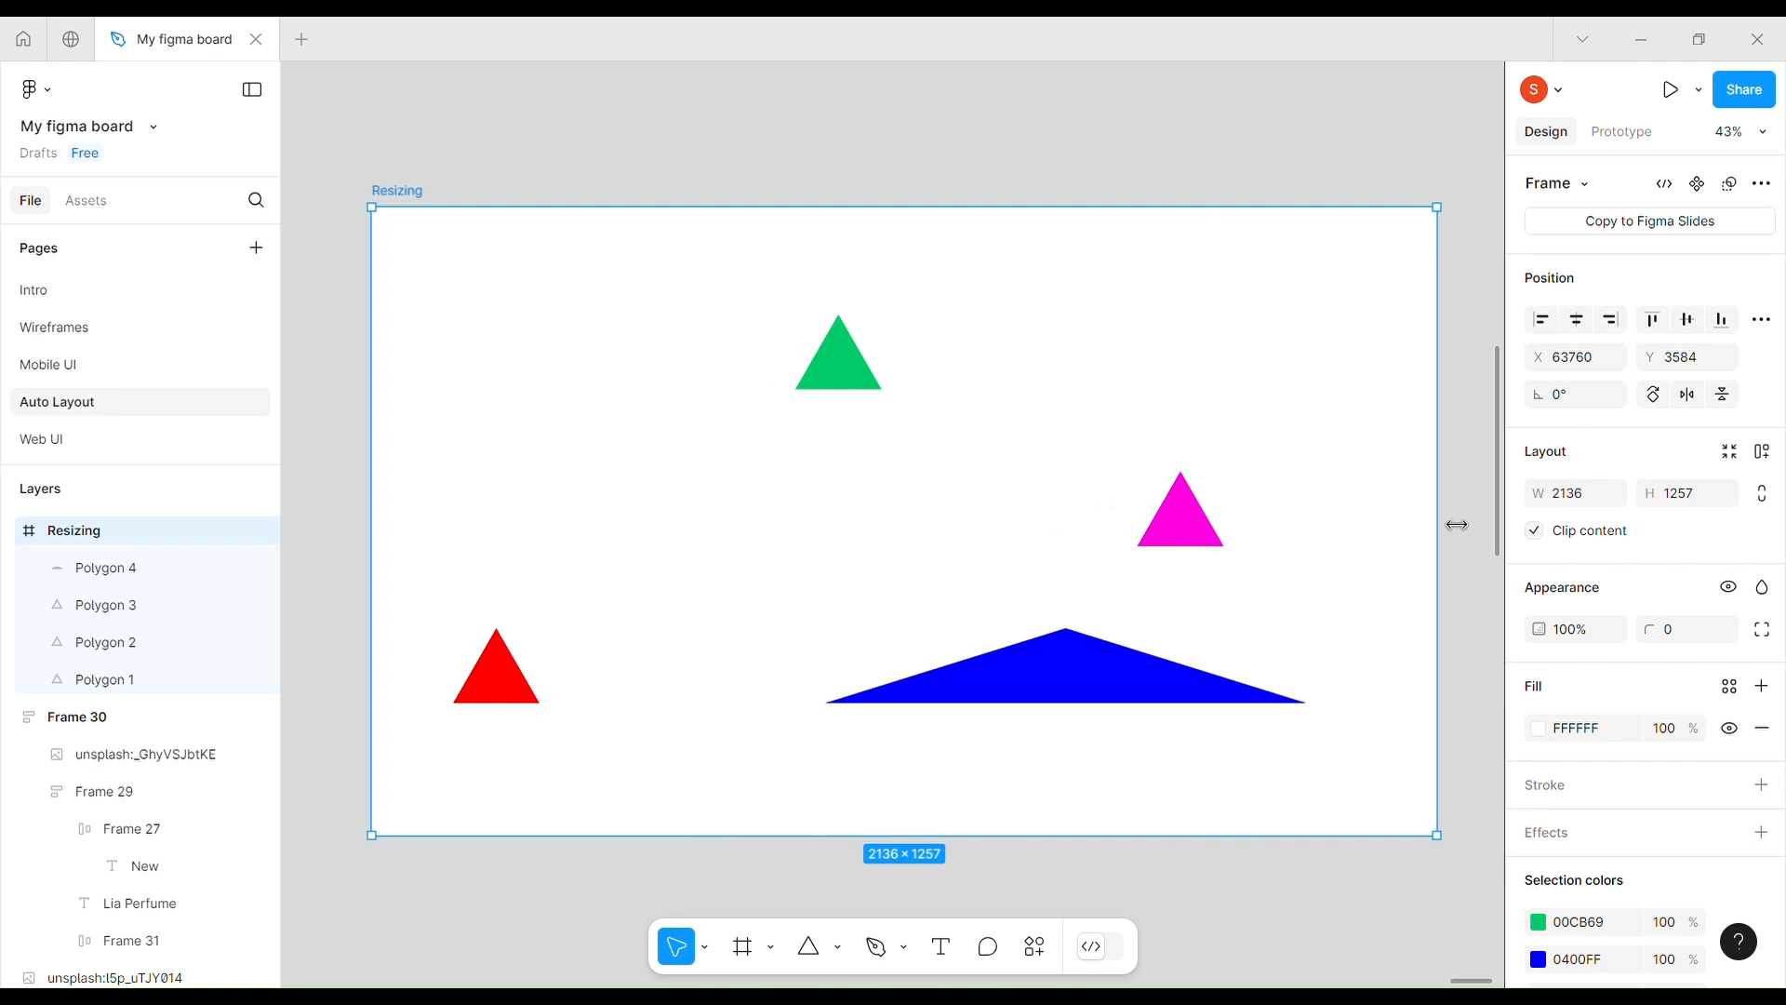
# - Check the constraints of the green, pink and red triangles, and reselect the Resizing frame
pyautogui.click(856, 385)
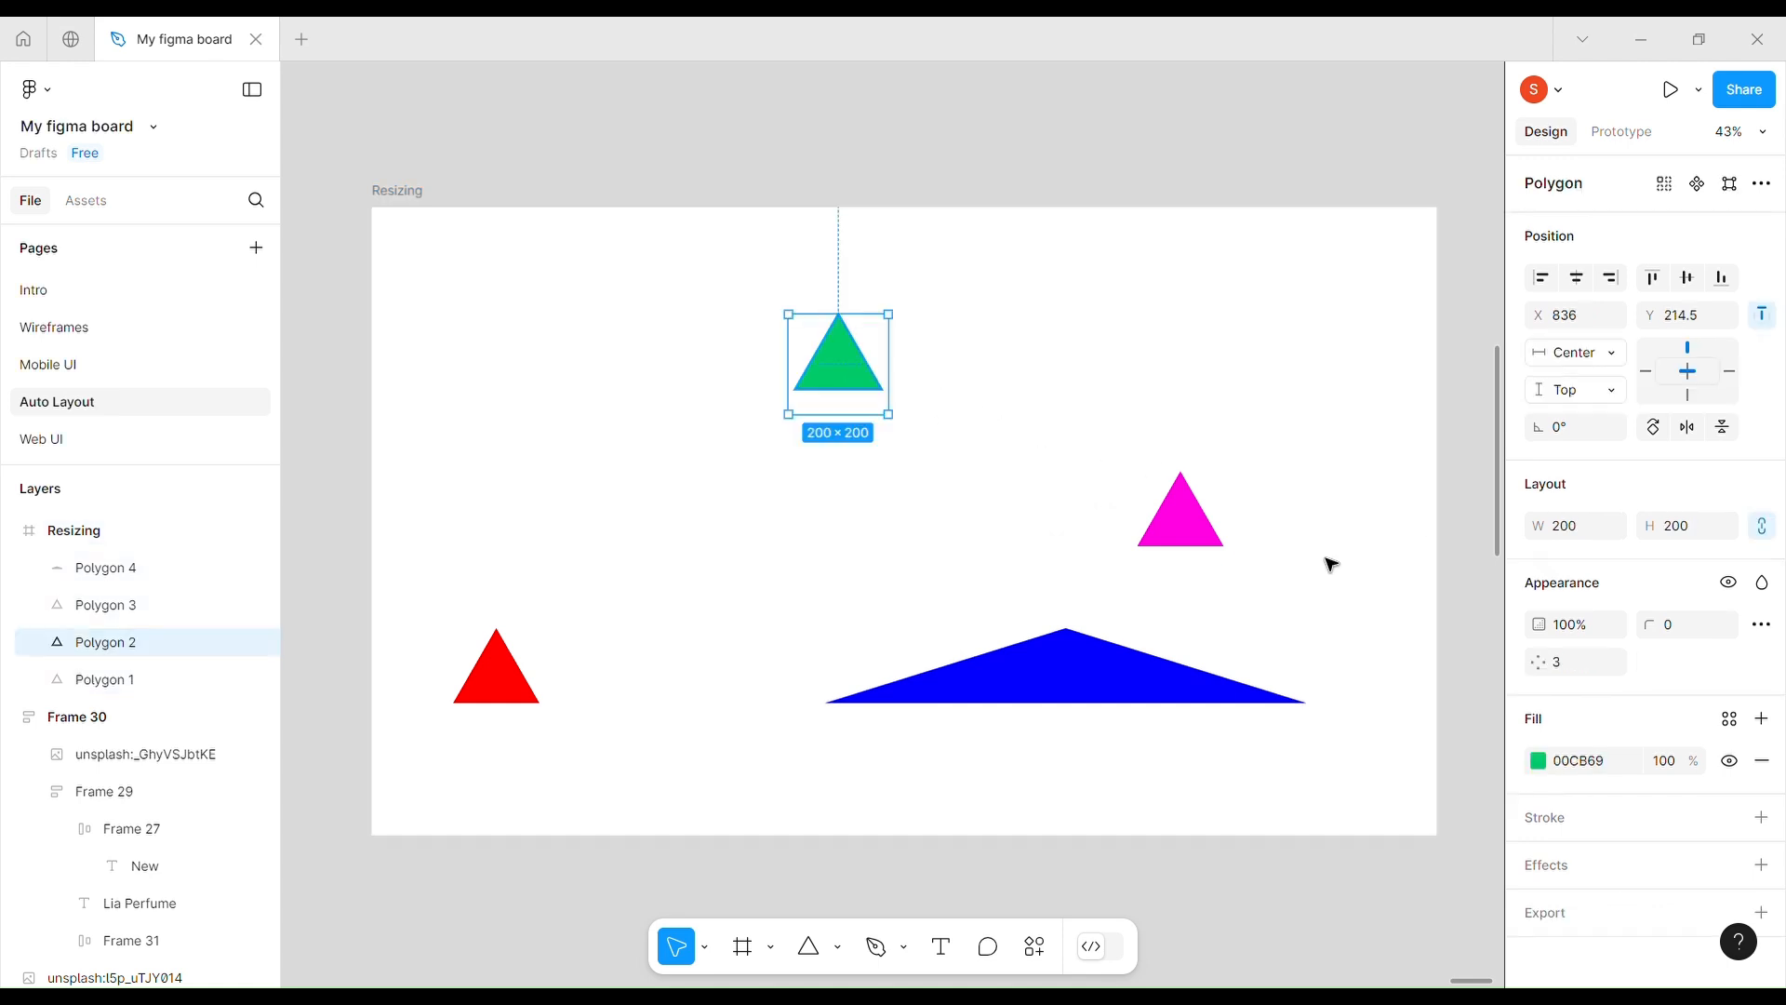
pyautogui.click(1193, 530)
pyautogui.click(530, 688)
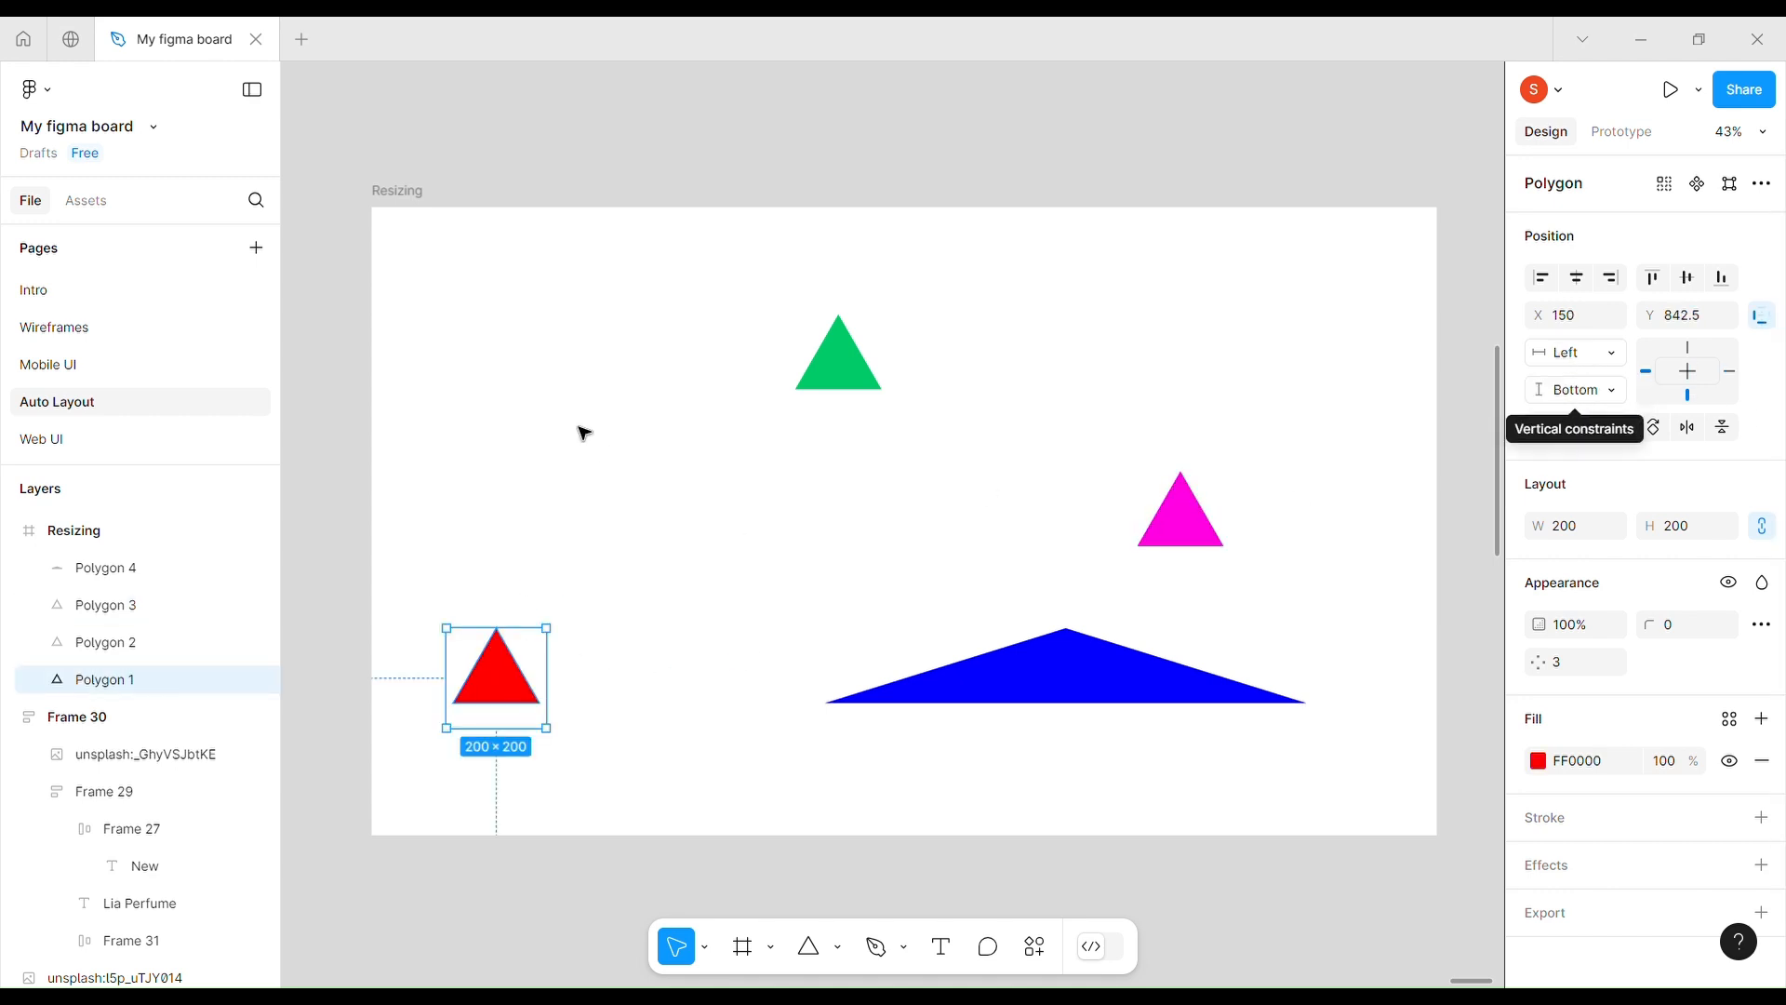
pyautogui.click(434, 229)
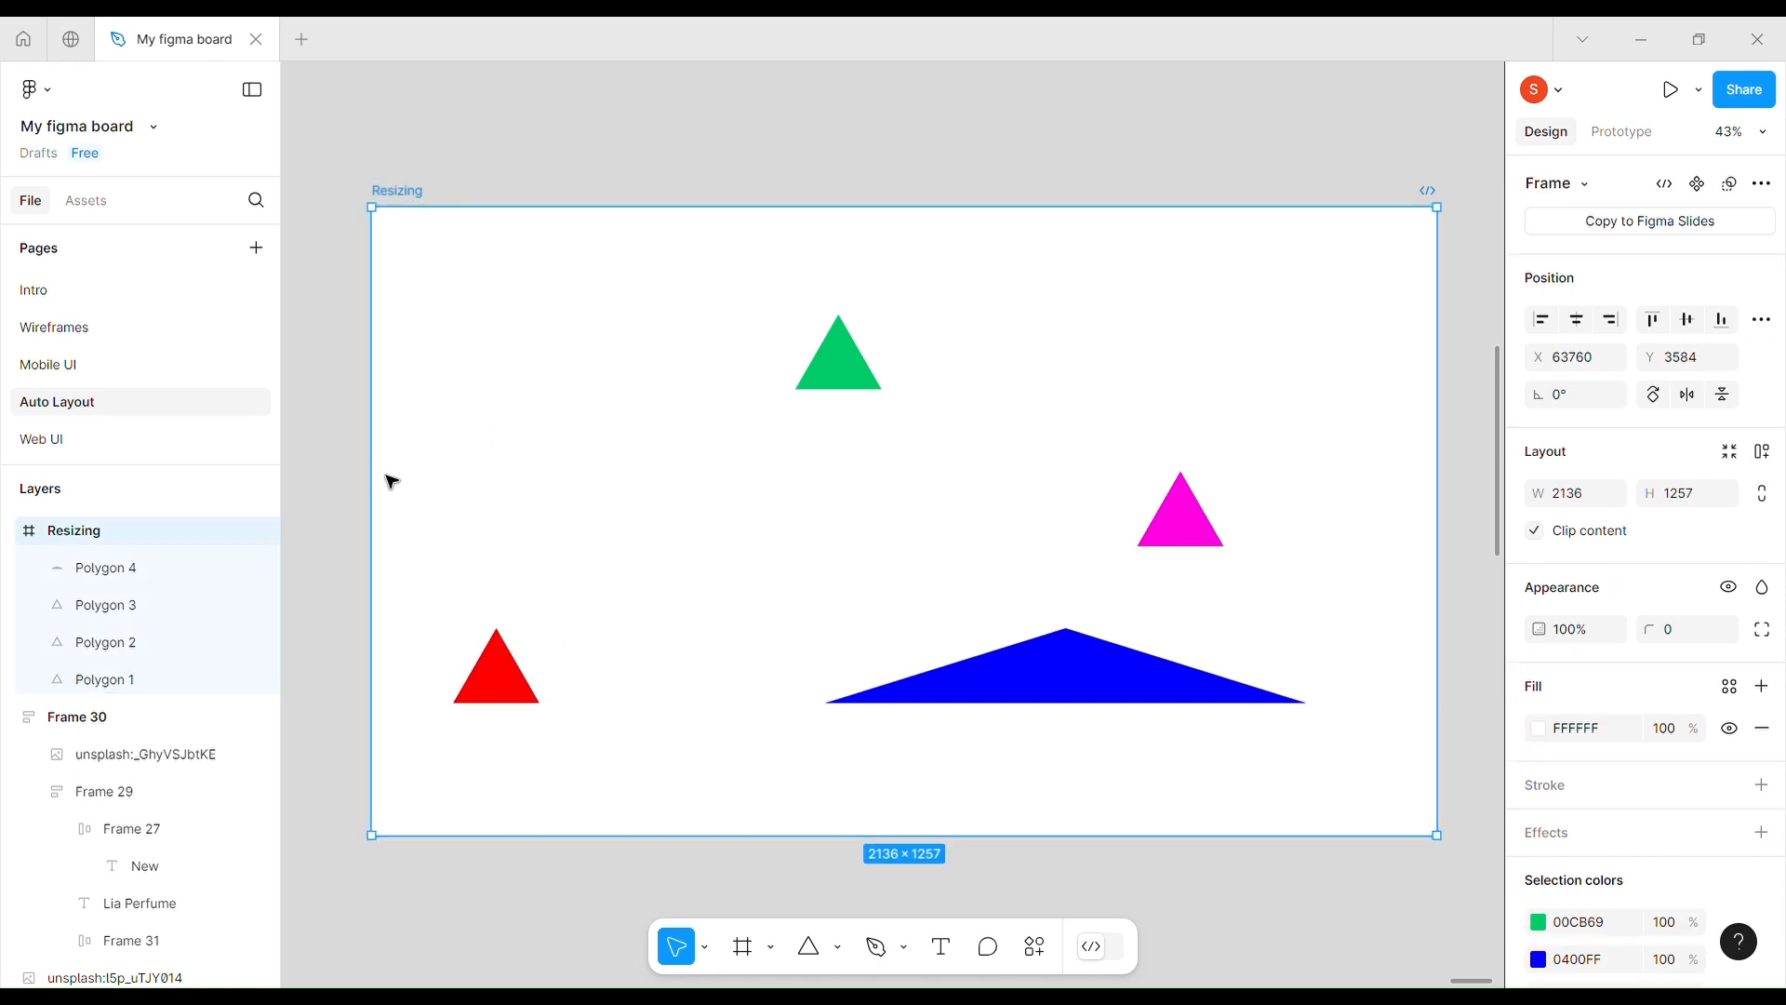
# - Stretch the Resizing frame from its left edge to a width of about 2675, and narrow it from the same edge to about 1891
pyautogui.moveTo(372, 484); pyautogui.dragTo(346, 485)
pyautogui.moveTo(308, 487); pyautogui.dragTo(434, 540)
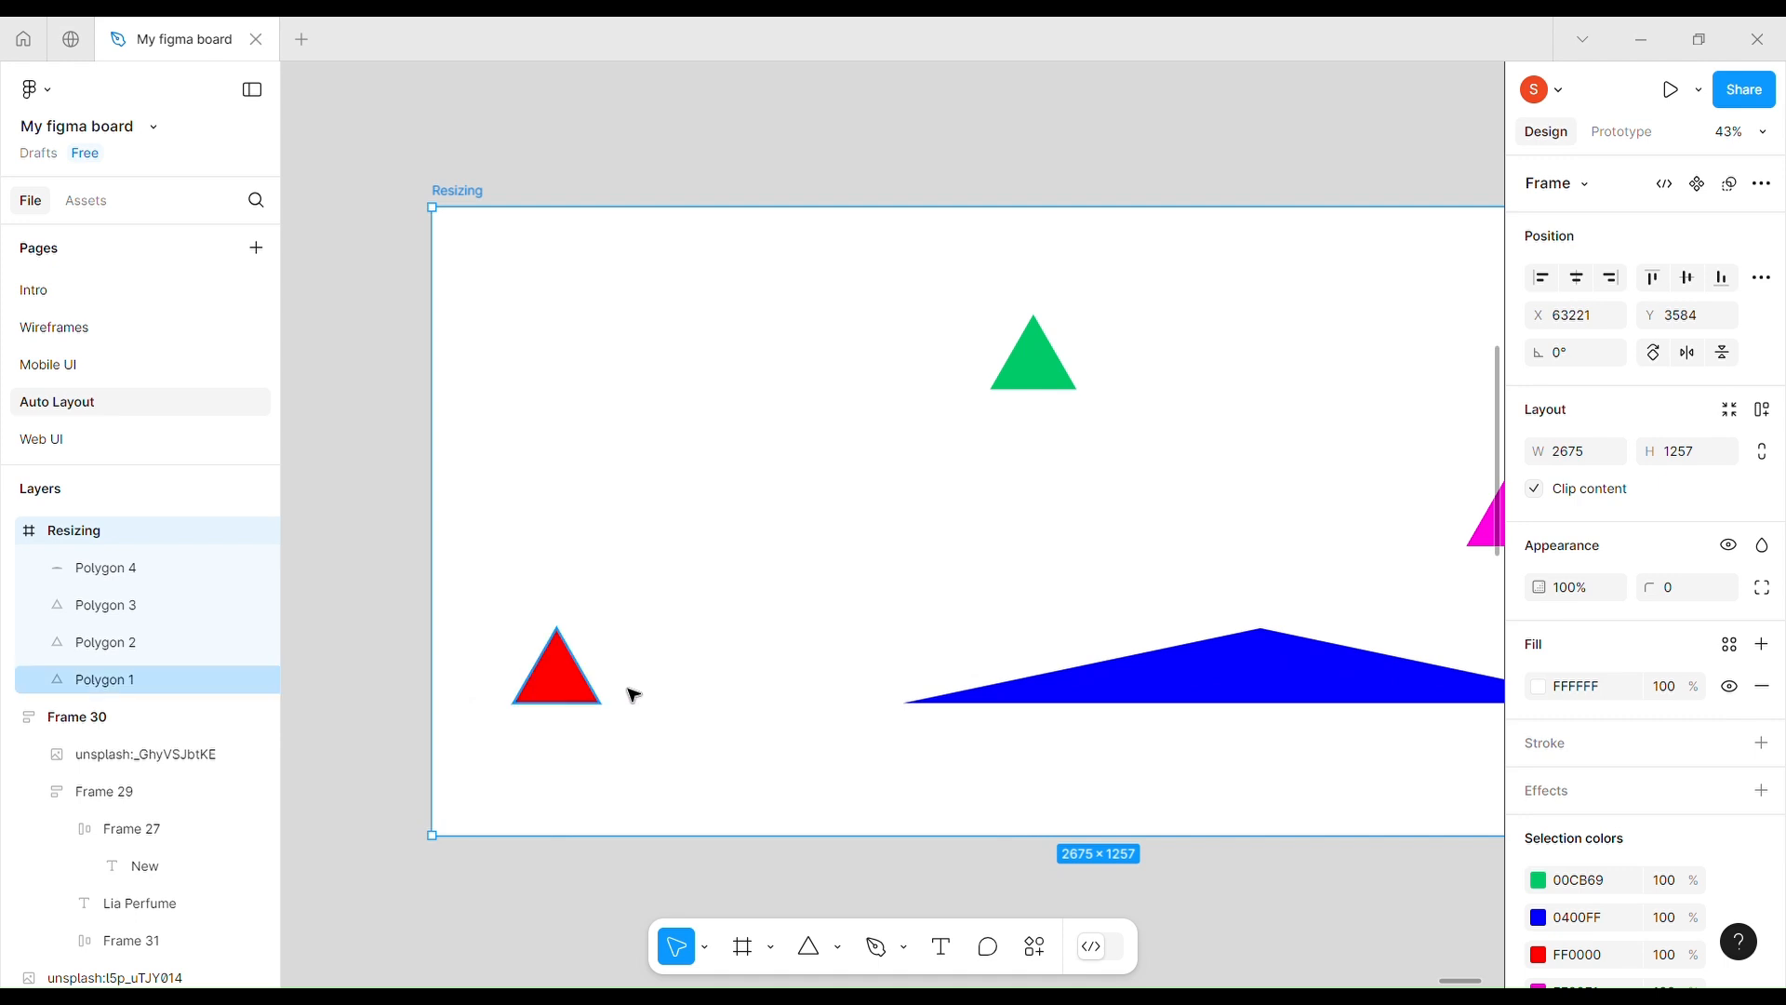
pyautogui.click(433, 543)
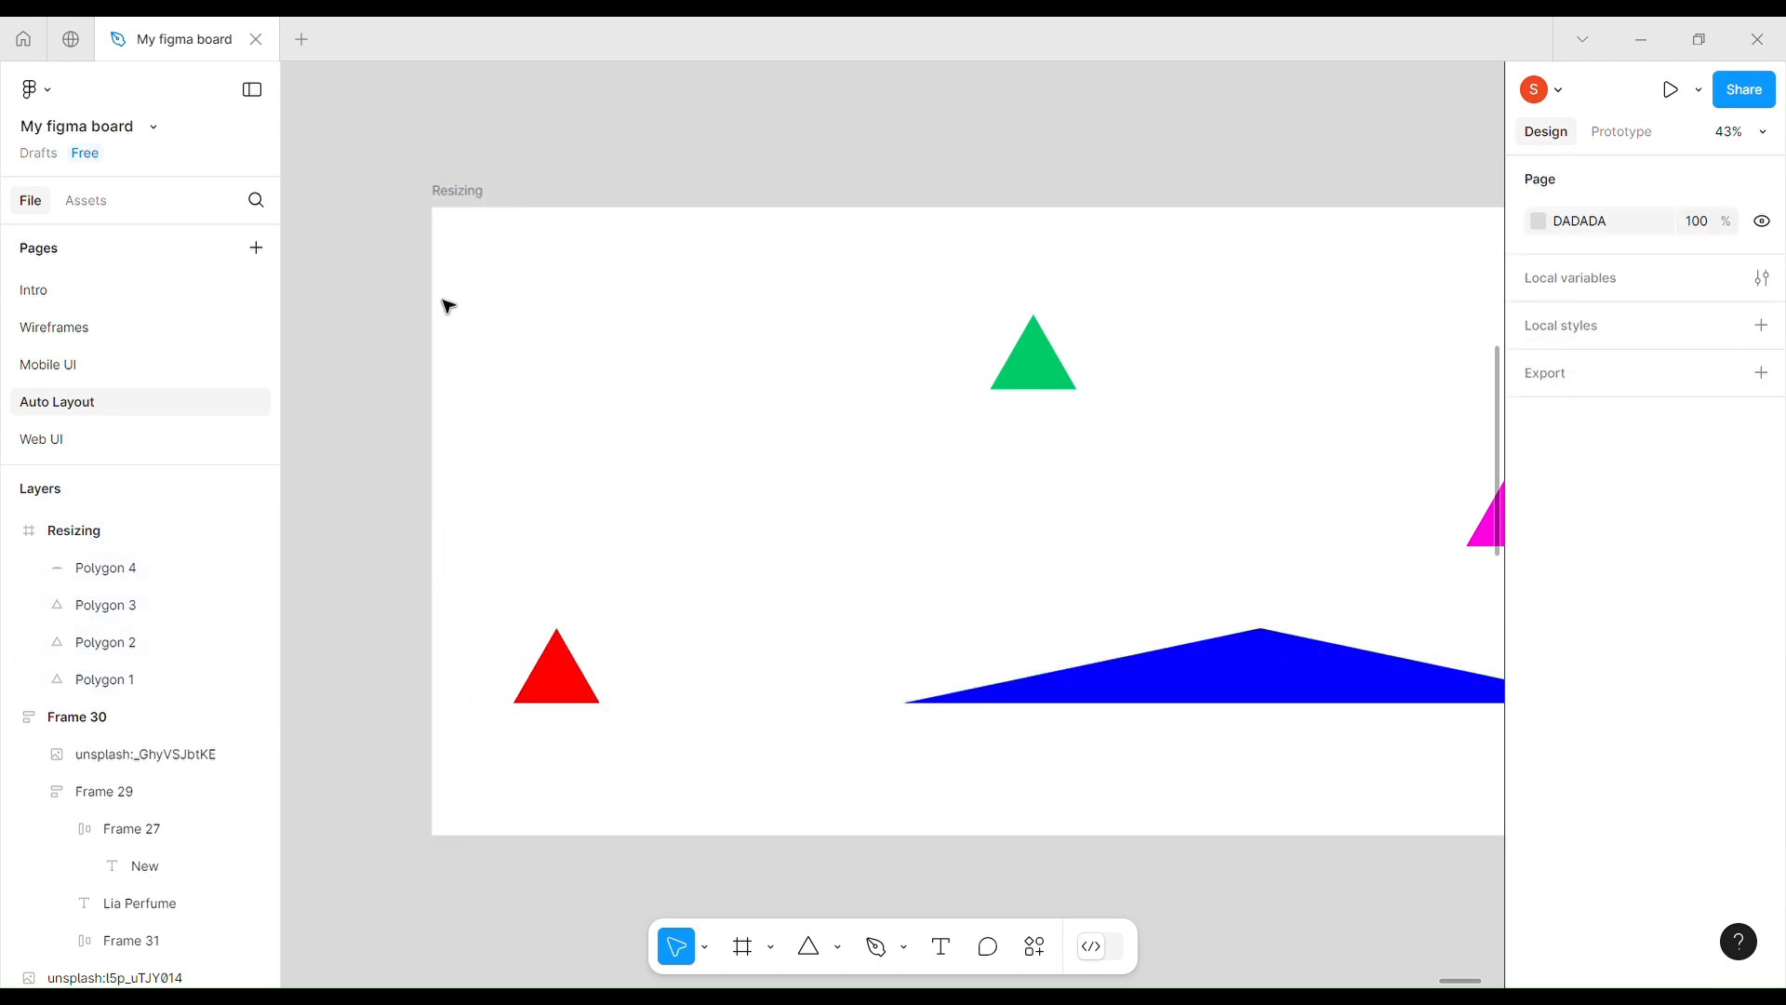
pyautogui.click(441, 207)
pyautogui.moveTo(467, 350); pyautogui.dragTo(858, 456)
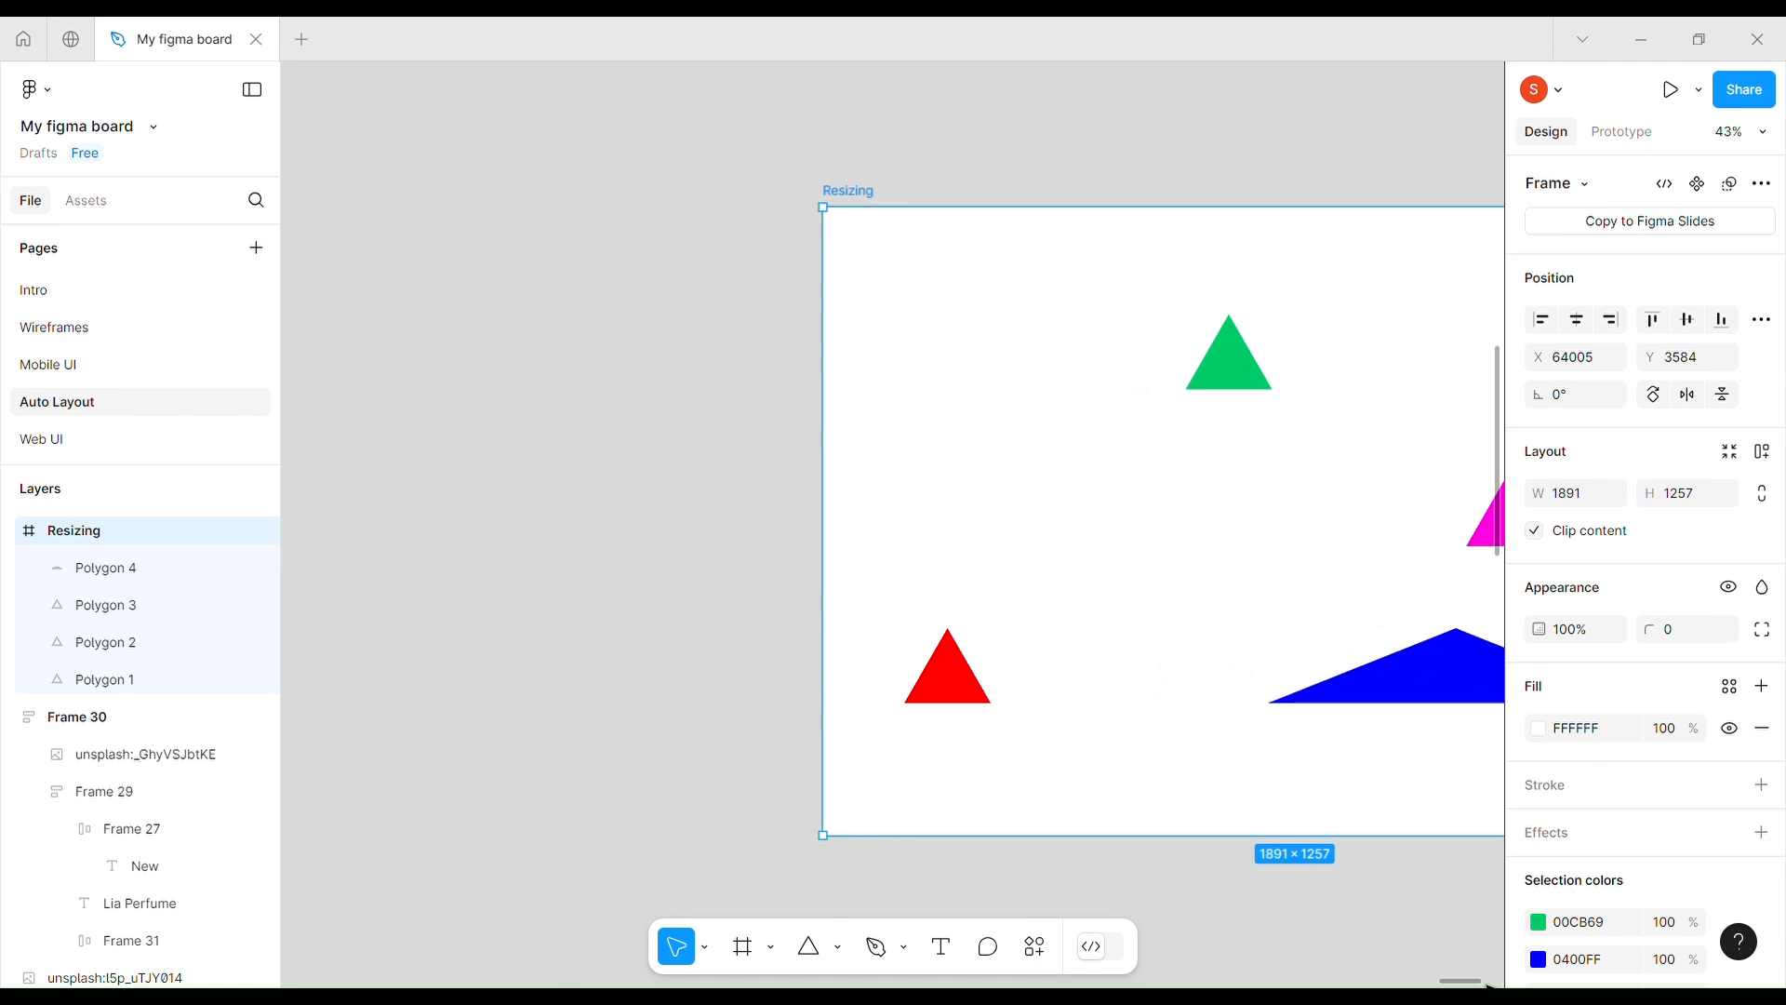
# - Narrow the Resizing frame from its right edge to a width of about 1277, and stretch it upward to a height of about 2253
pyautogui.moveTo(1472, 983)
pyautogui.mouseDown()
pyautogui.moveTo(1514, 983)
pyautogui.moveTo(1414, 980)
pyautogui.moveTo(1535, 974)
pyautogui.moveTo(1528, 957)
pyautogui.moveTo(1489, 957)
pyautogui.mouseUp()
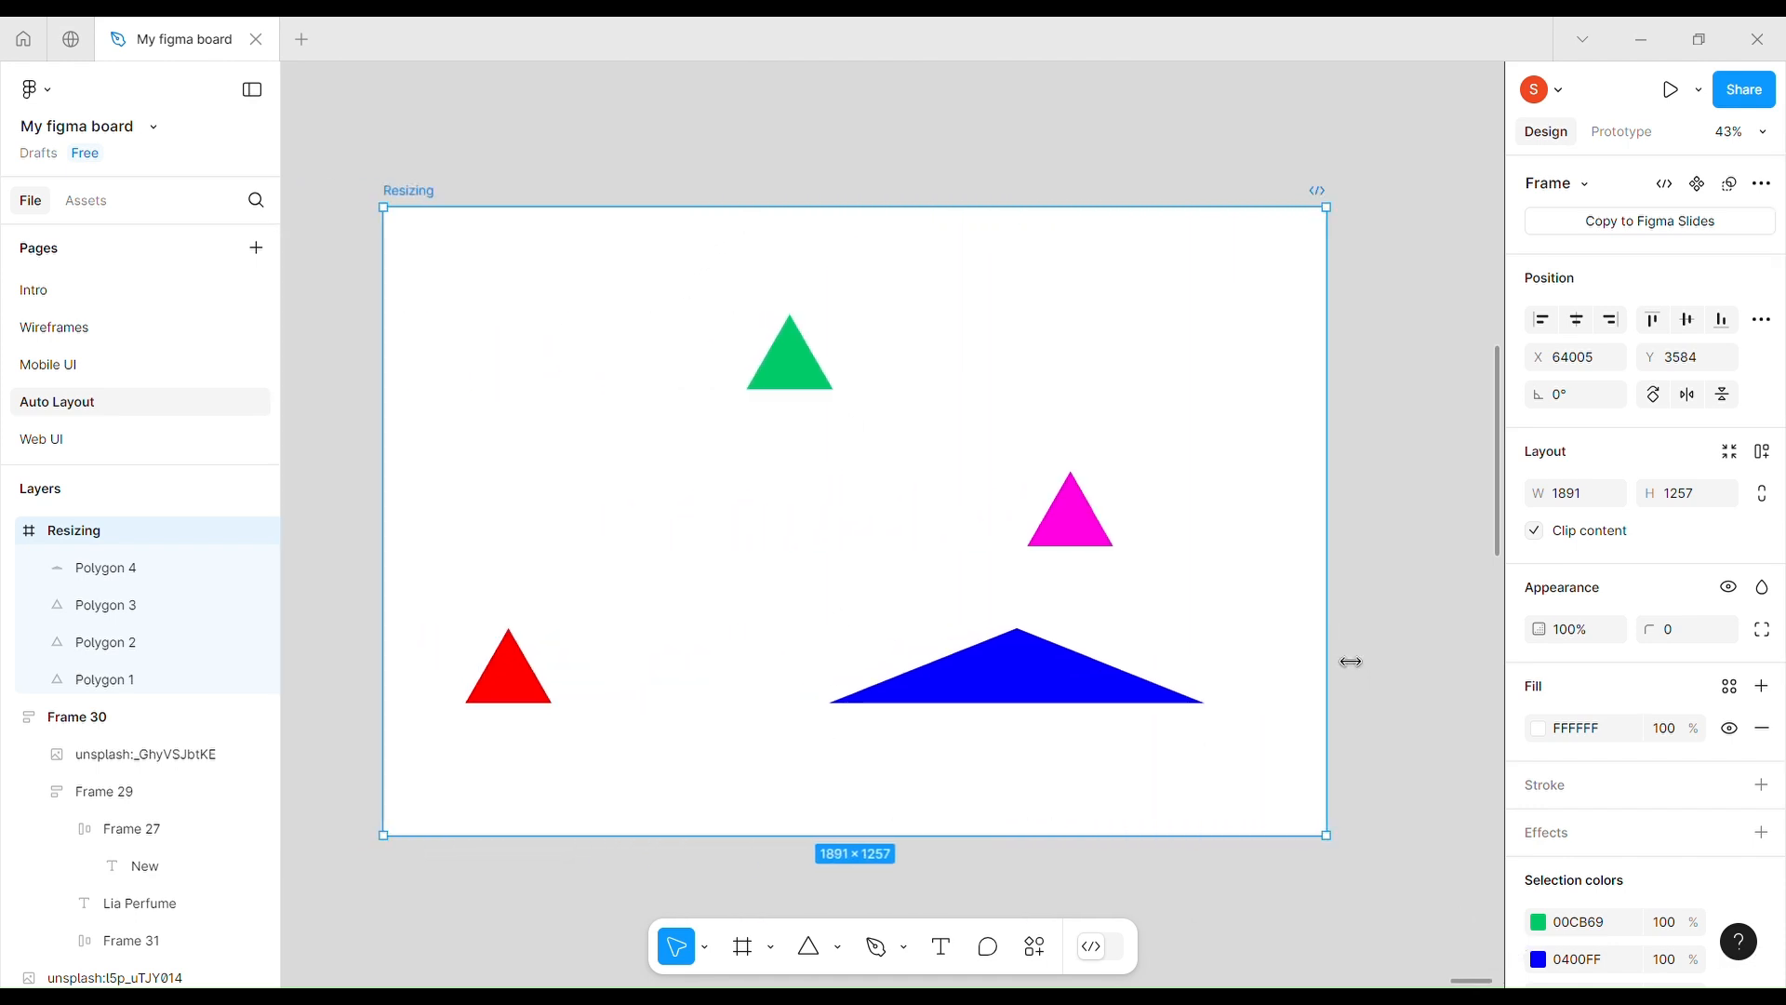
pyautogui.moveTo(1351, 661); pyautogui.dragTo(1026, 668)
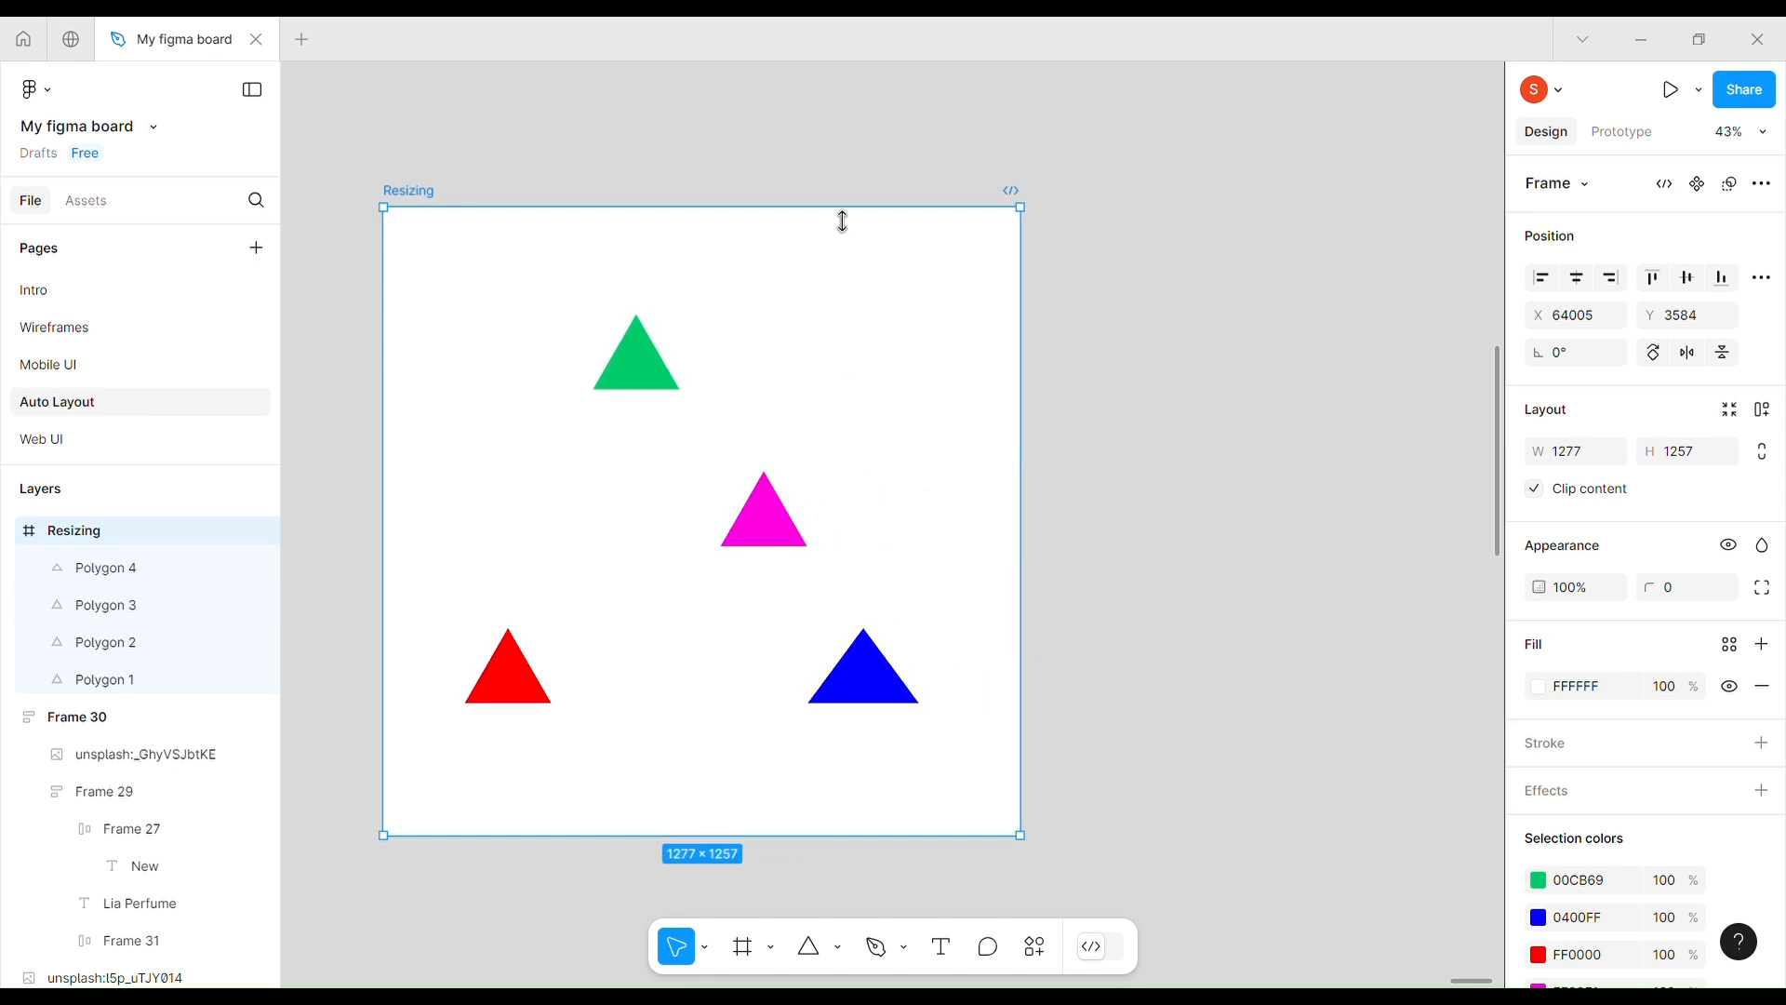
pyautogui.moveTo(843, 221); pyautogui.dragTo(861, 400)
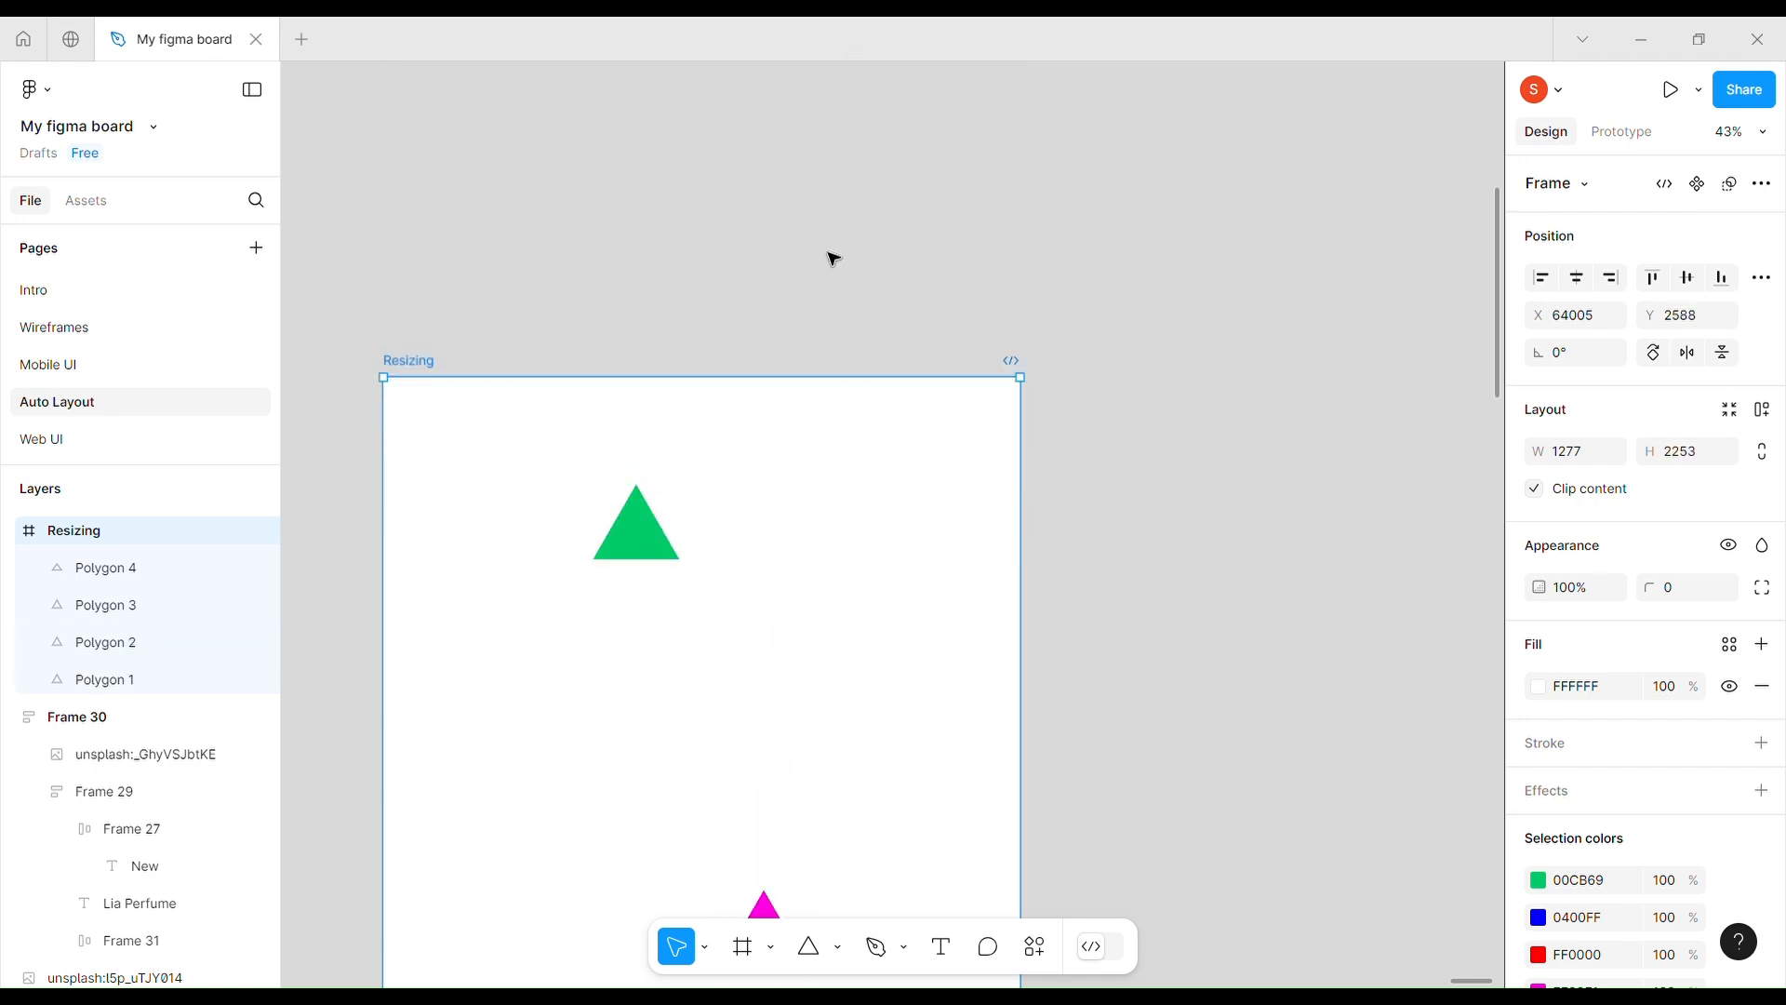
# - Check how the green, pink, blue and red triangles are constrained in the tall Resizing frame
pyautogui.click(664, 530)
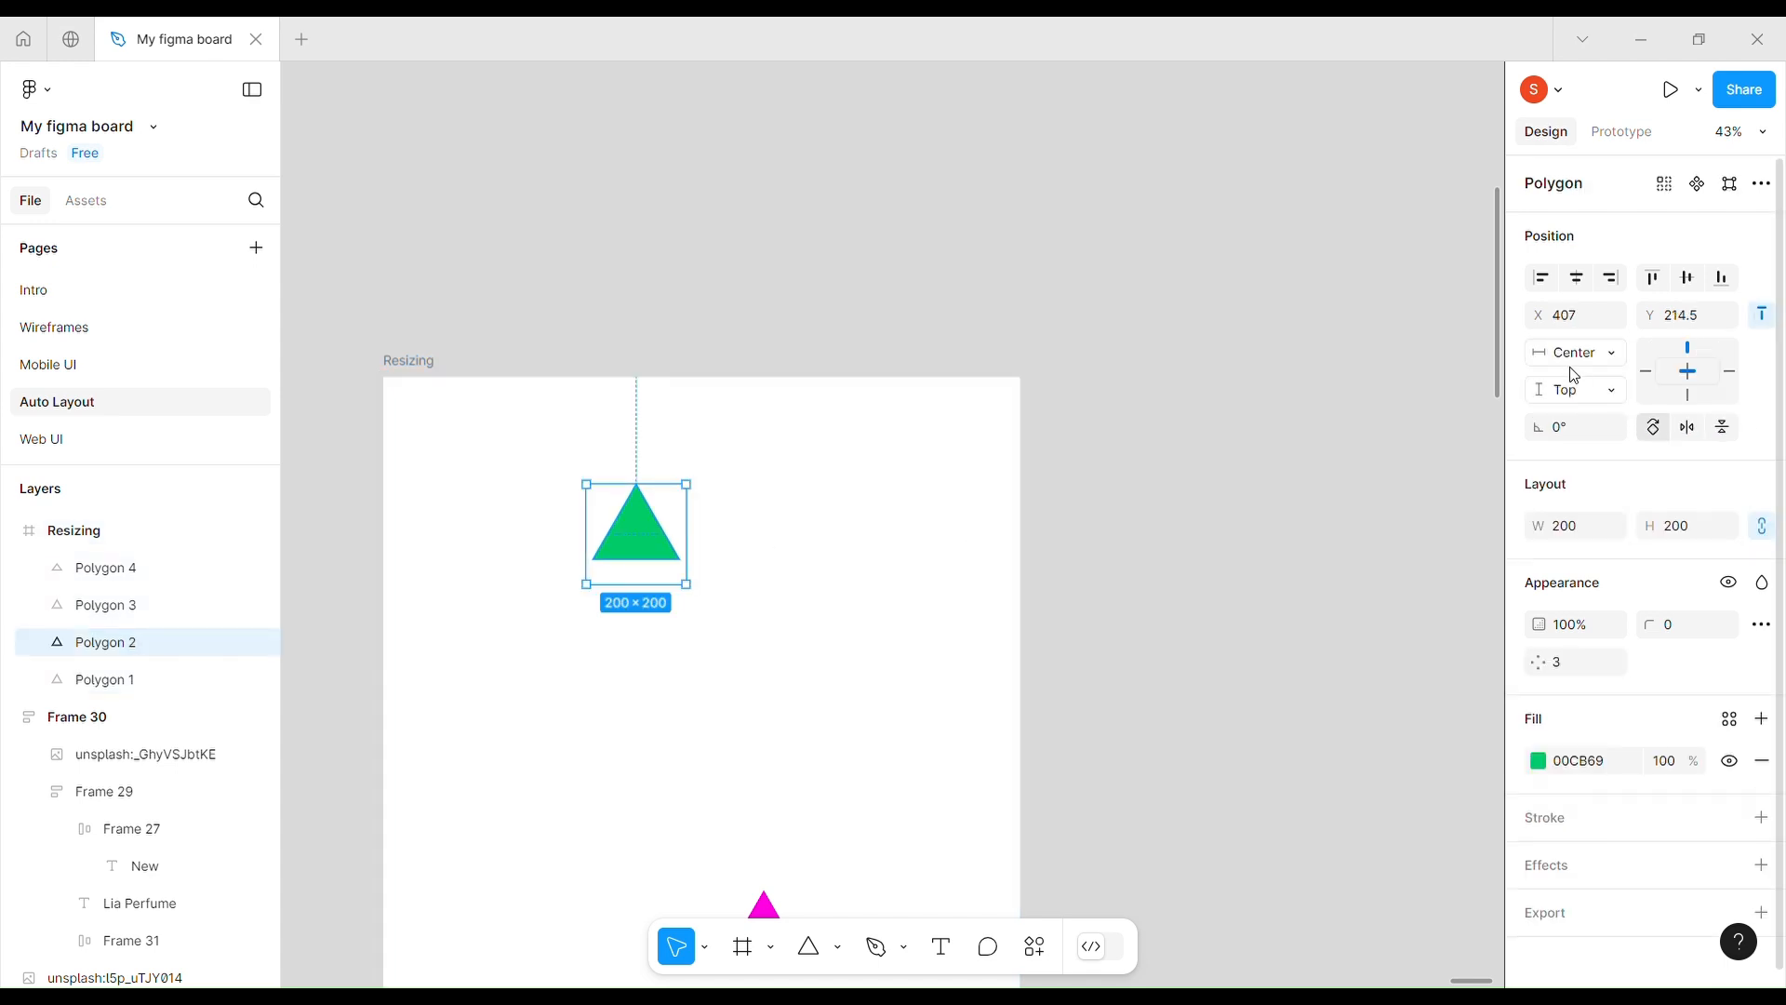
pyautogui.click(1581, 390)
pyautogui.click(1599, 391)
pyautogui.scroll(-5, 916, 615)
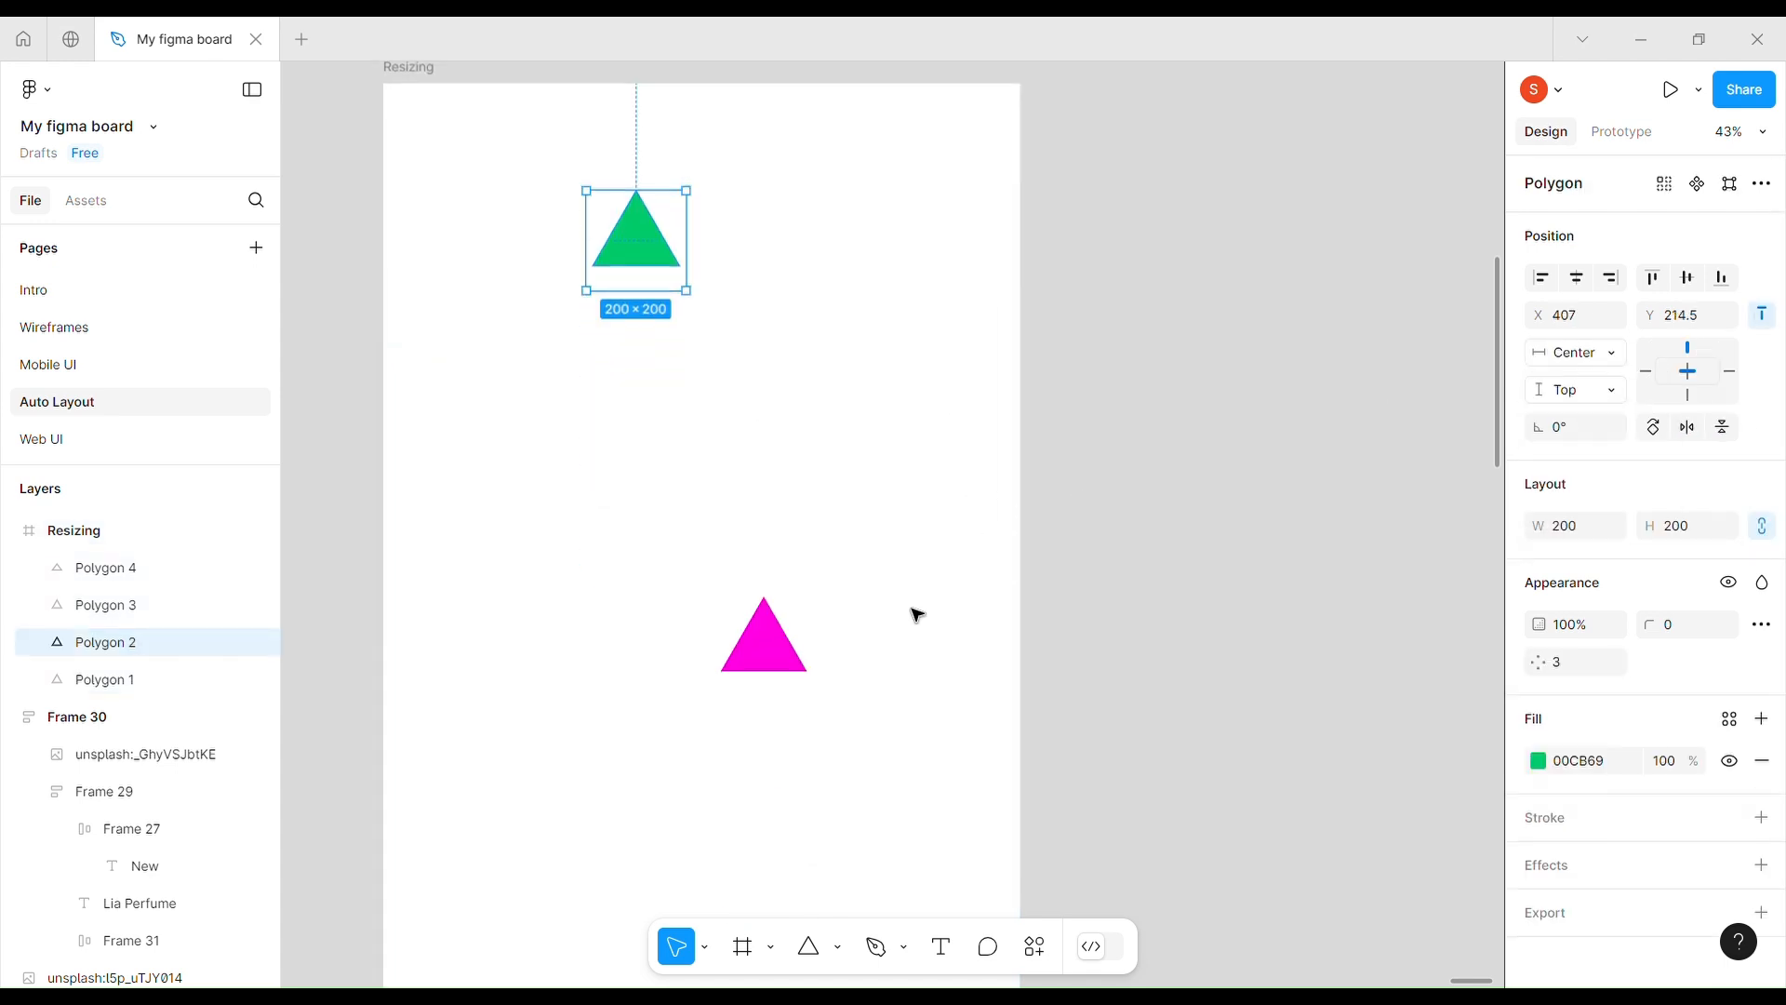
pyautogui.click(763, 642)
pyautogui.scroll(-4, 912, 542)
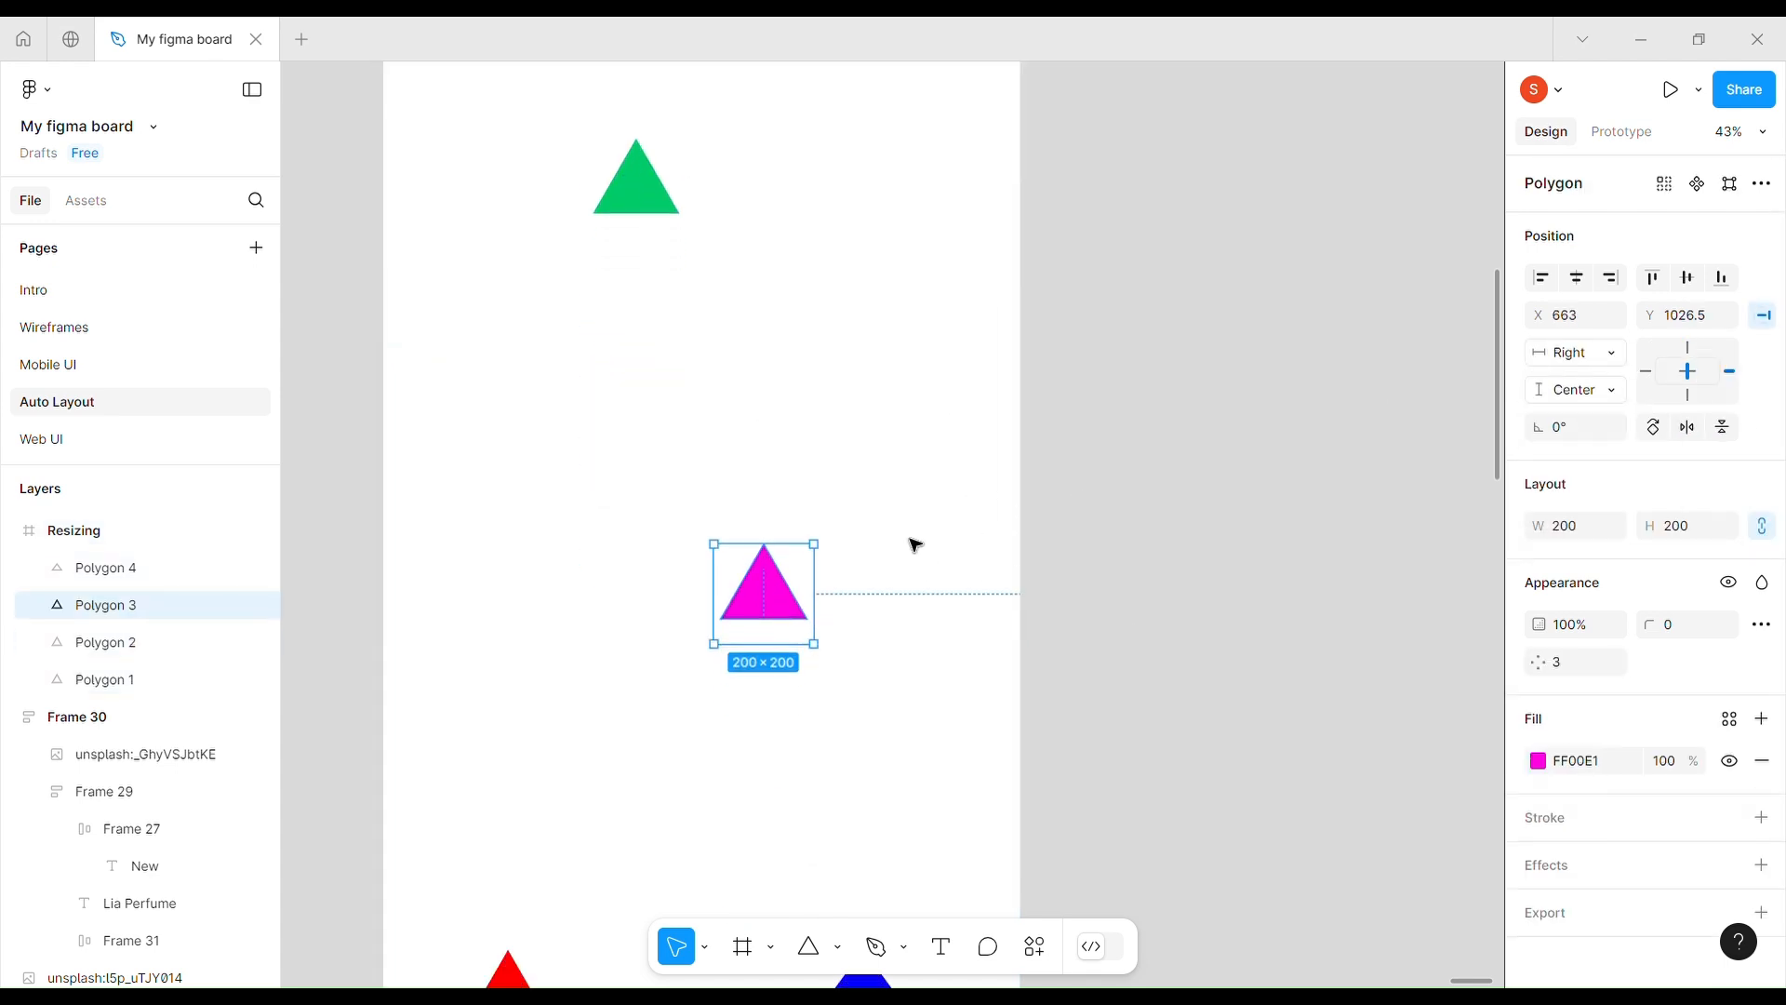
pyautogui.click(893, 806)
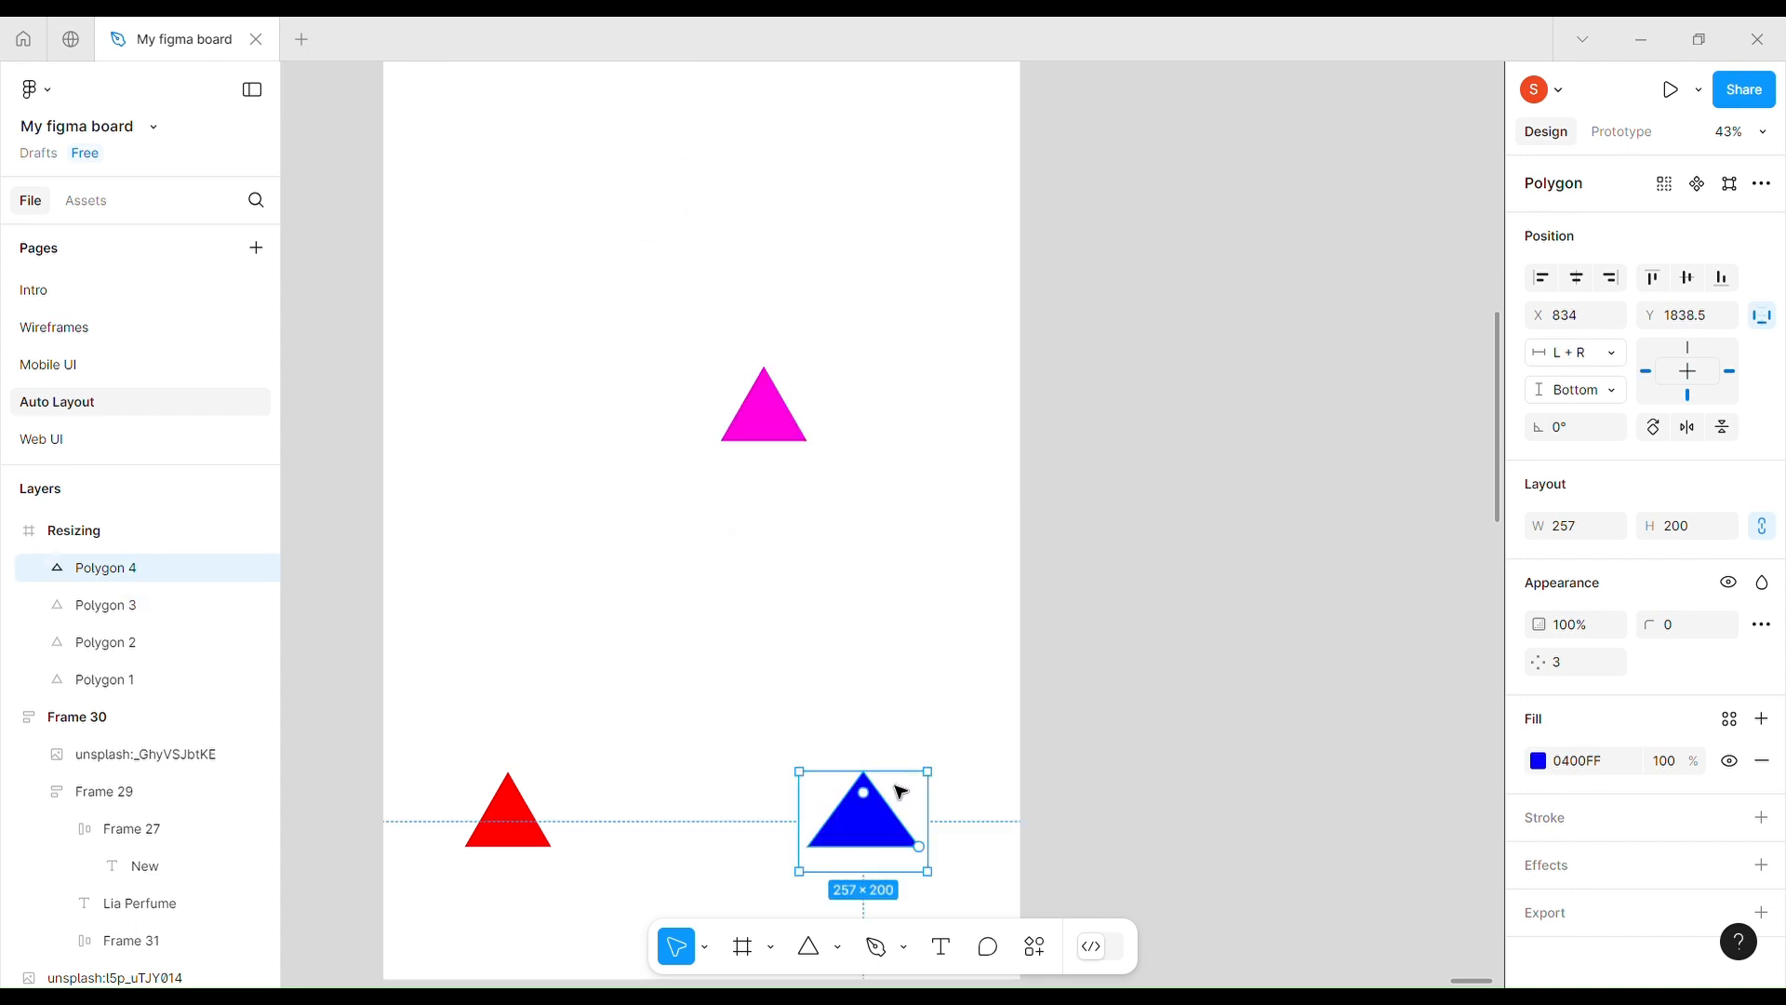
pyautogui.click(505, 821)
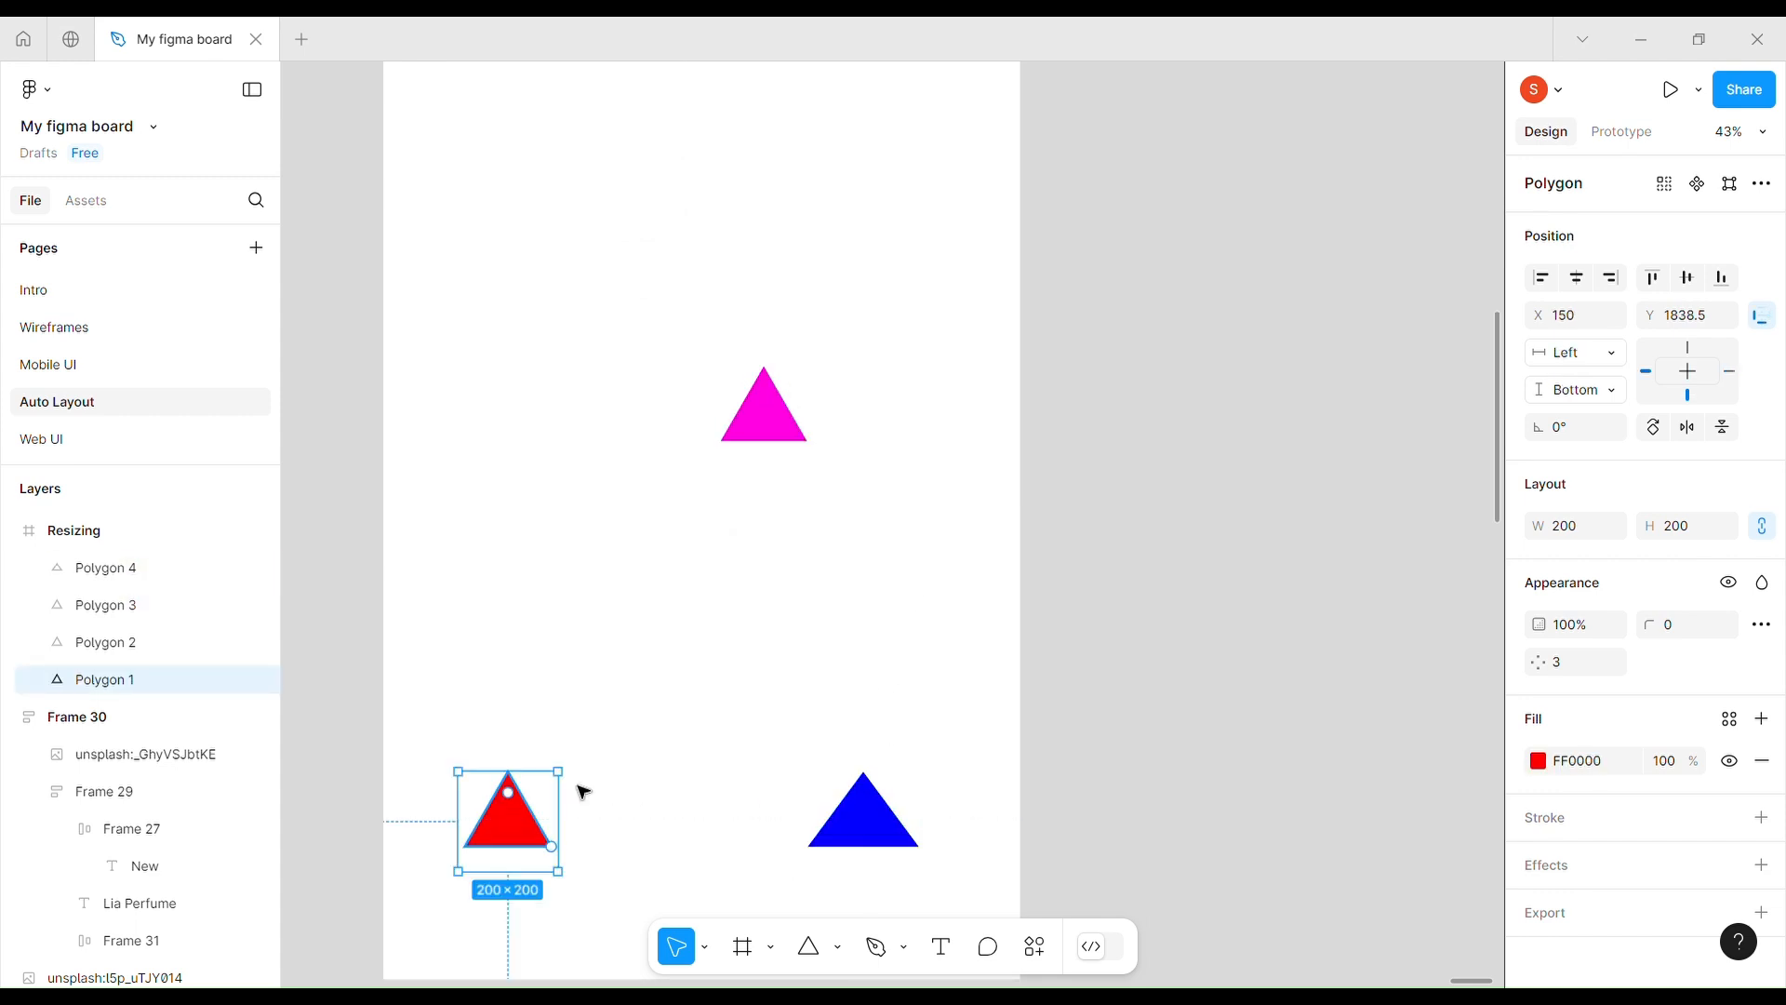
# - Set the red triangle's vertical constraint to Top, and test it by stretching the Resizing frame upward to a height of about 2796
pyautogui.click(1572, 390)
pyautogui.click(1572, 359)
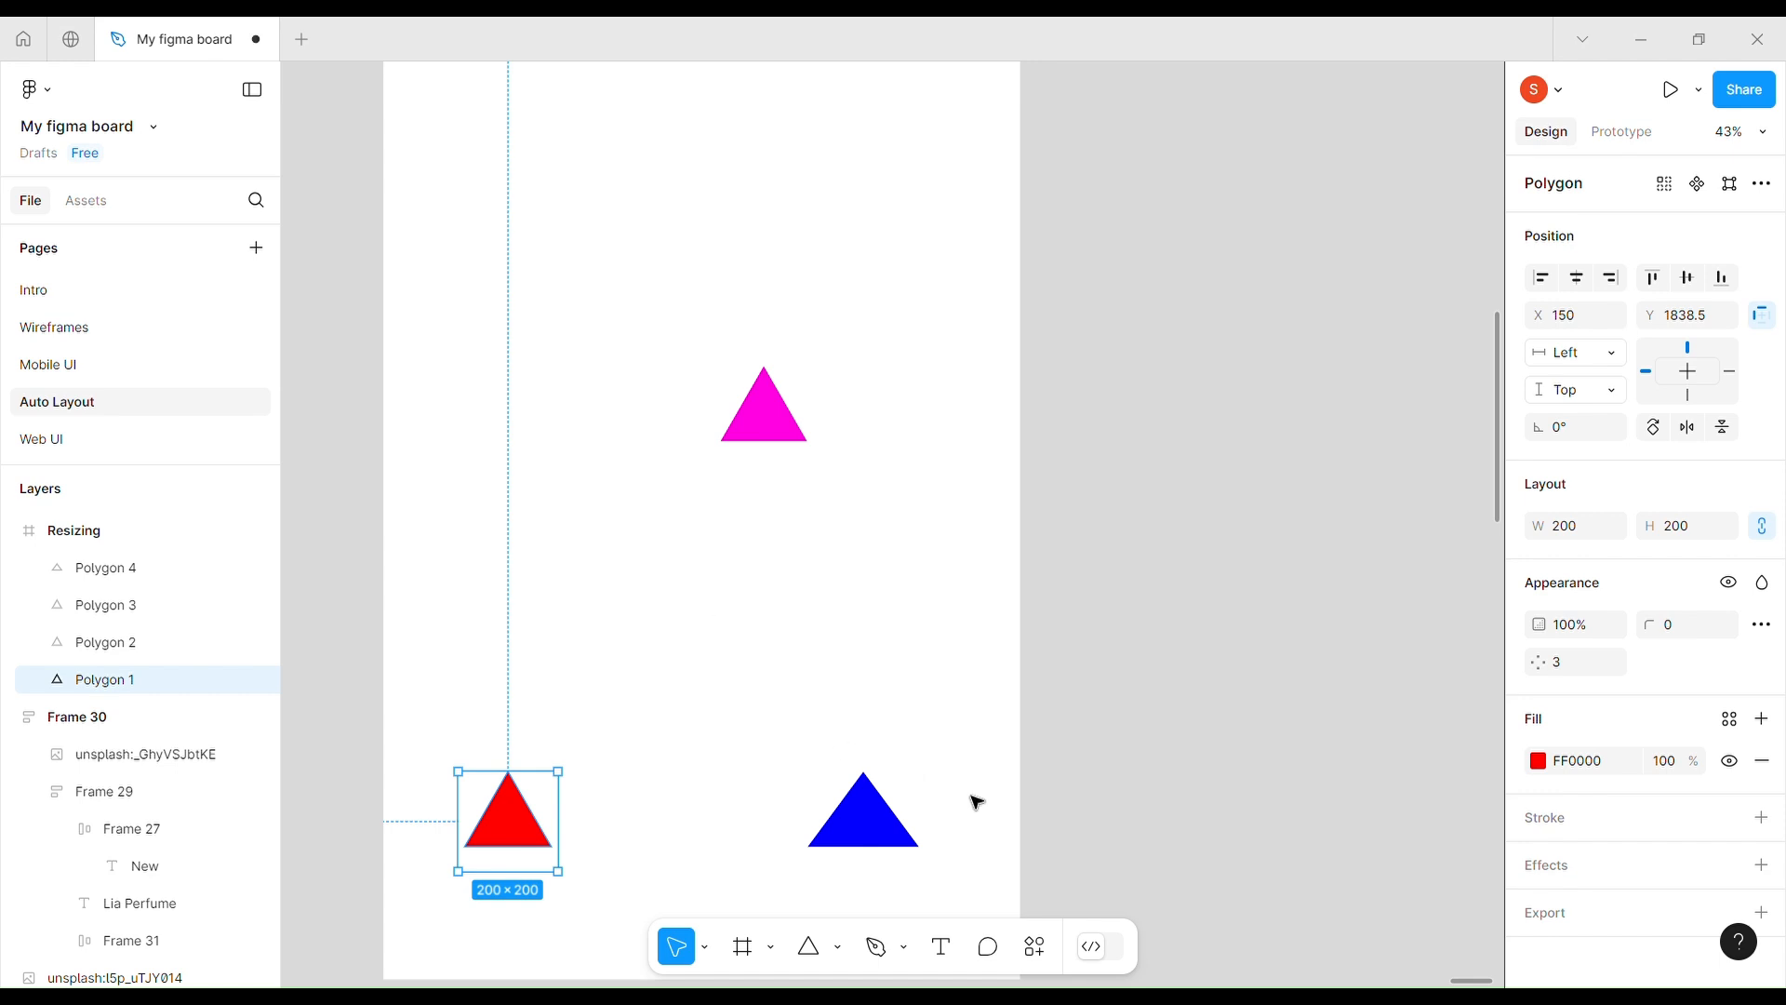
pyautogui.scroll(5, 693, 307)
pyautogui.click(426, 349)
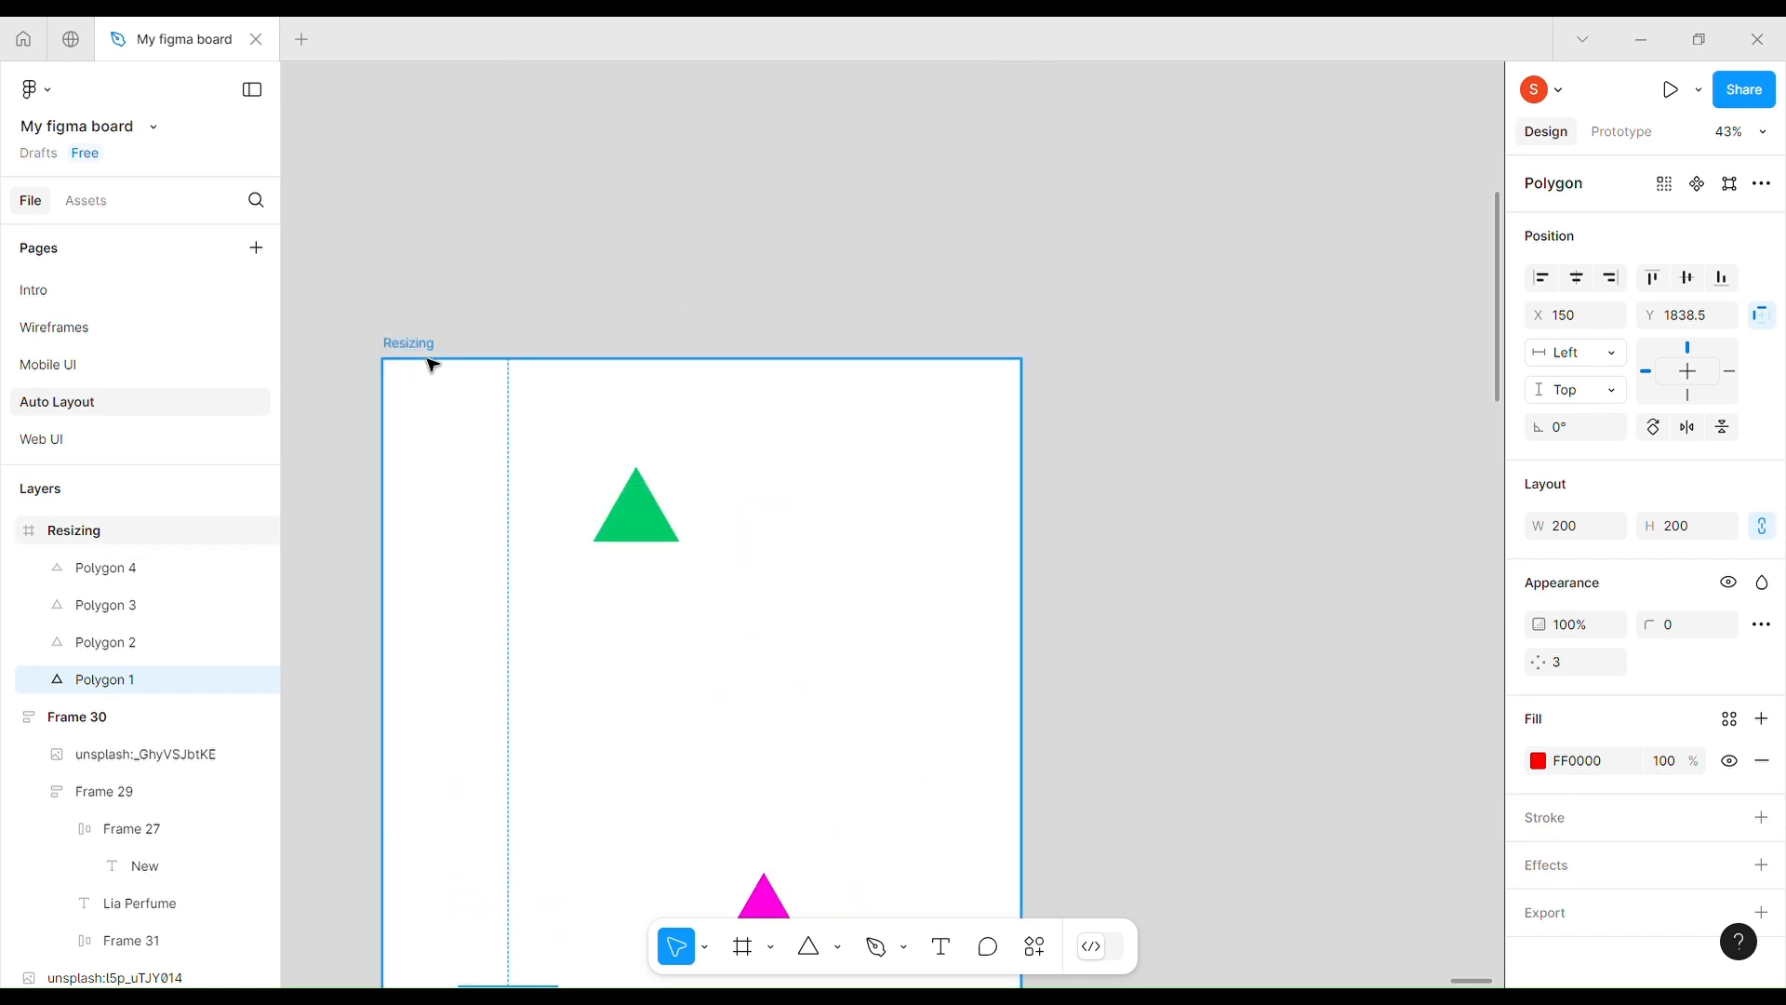
pyautogui.moveTo(656, 370); pyautogui.dragTo(686, 148)
pyautogui.scroll(-2, 674, 550)
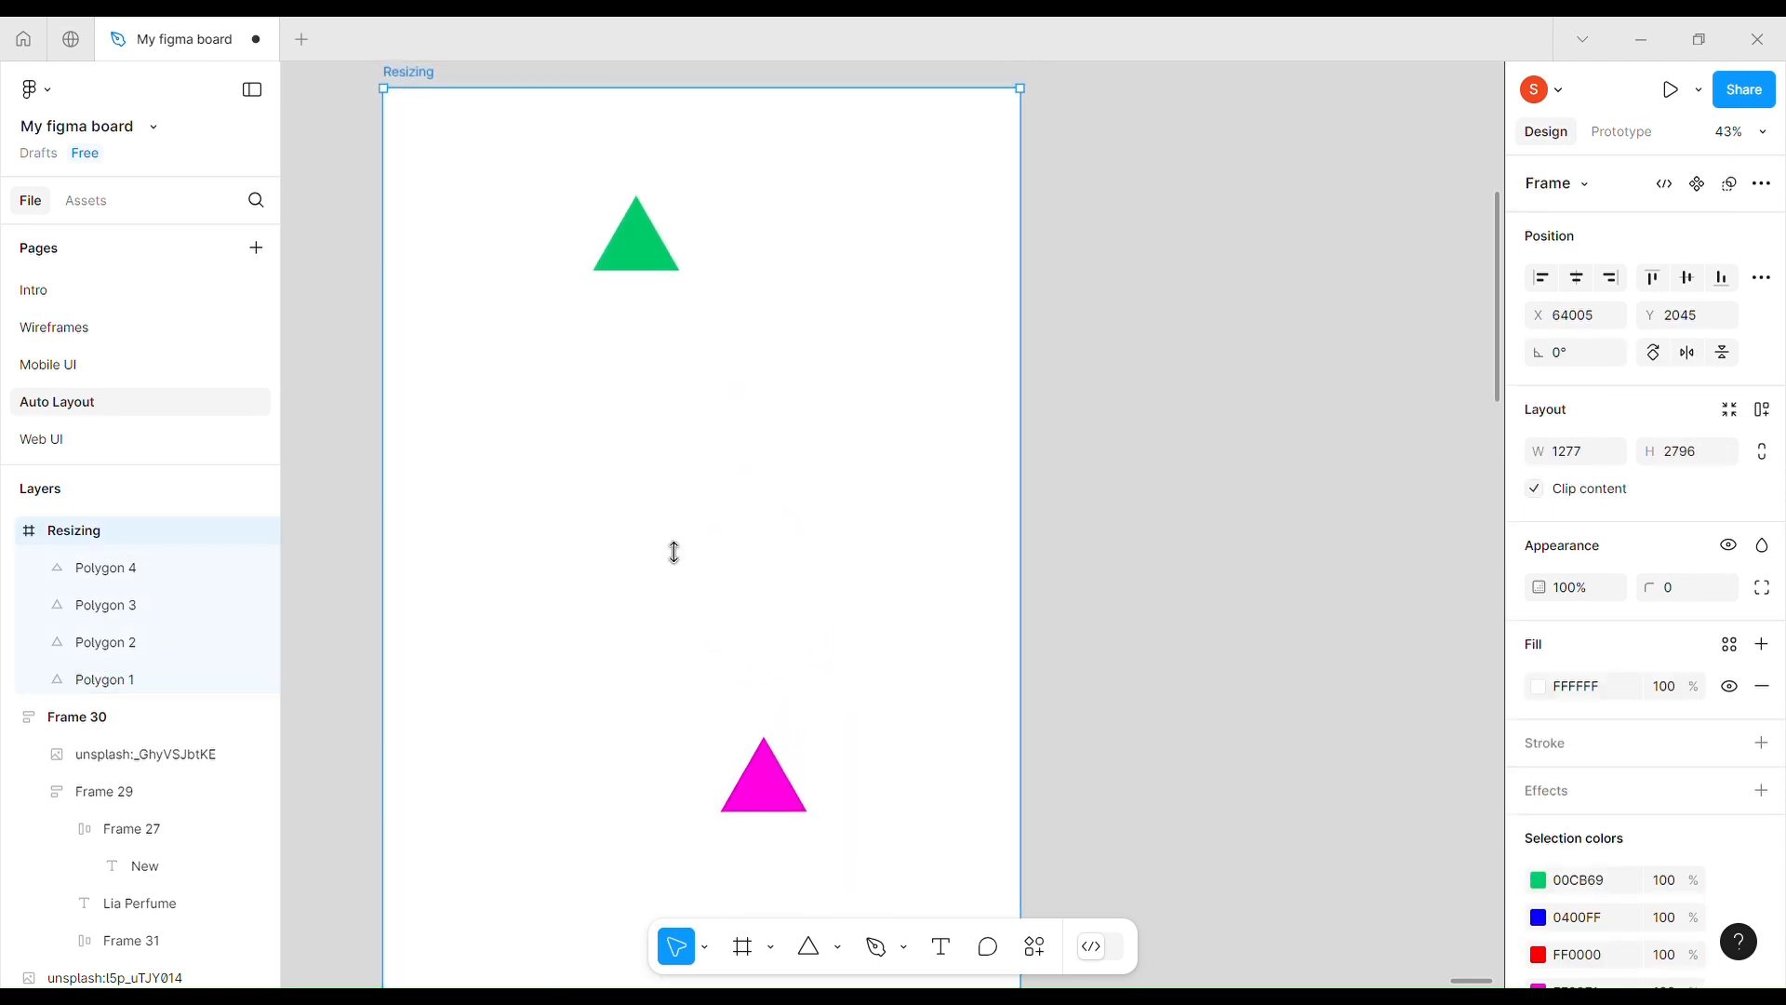
pyautogui.scroll(-4, 663, 547)
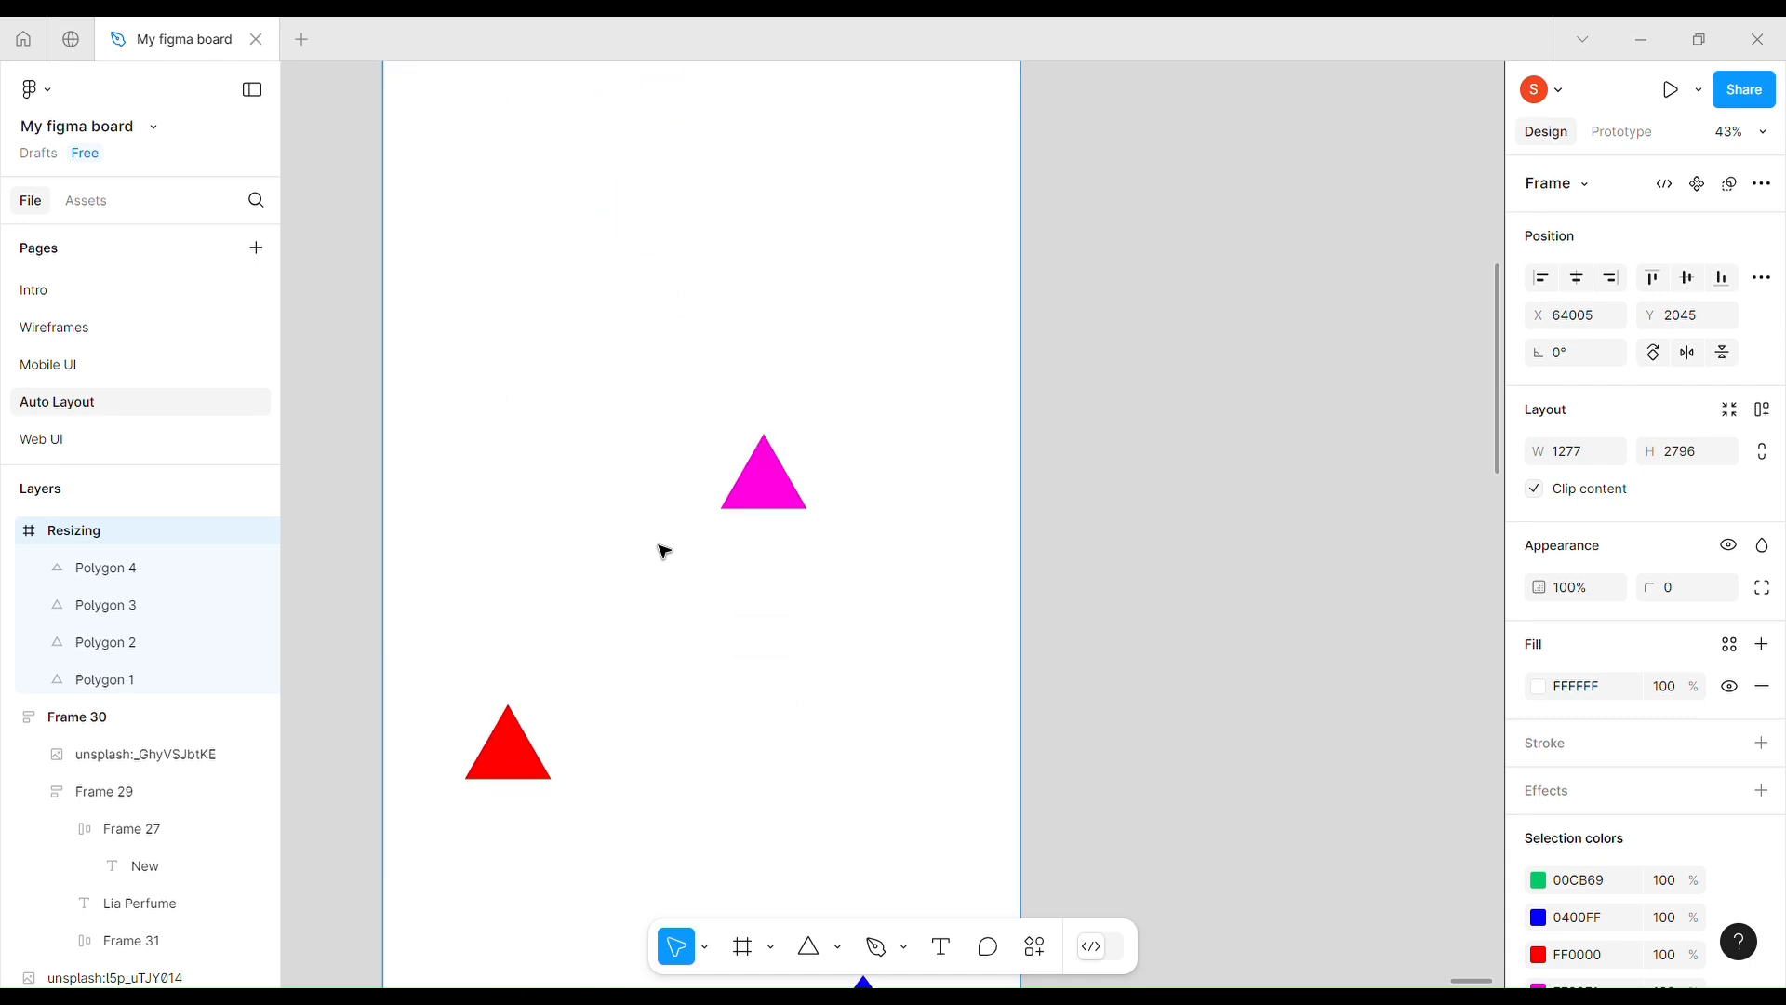
pyautogui.scroll(1, 664, 549)
pyautogui.scroll(5, 663, 551)
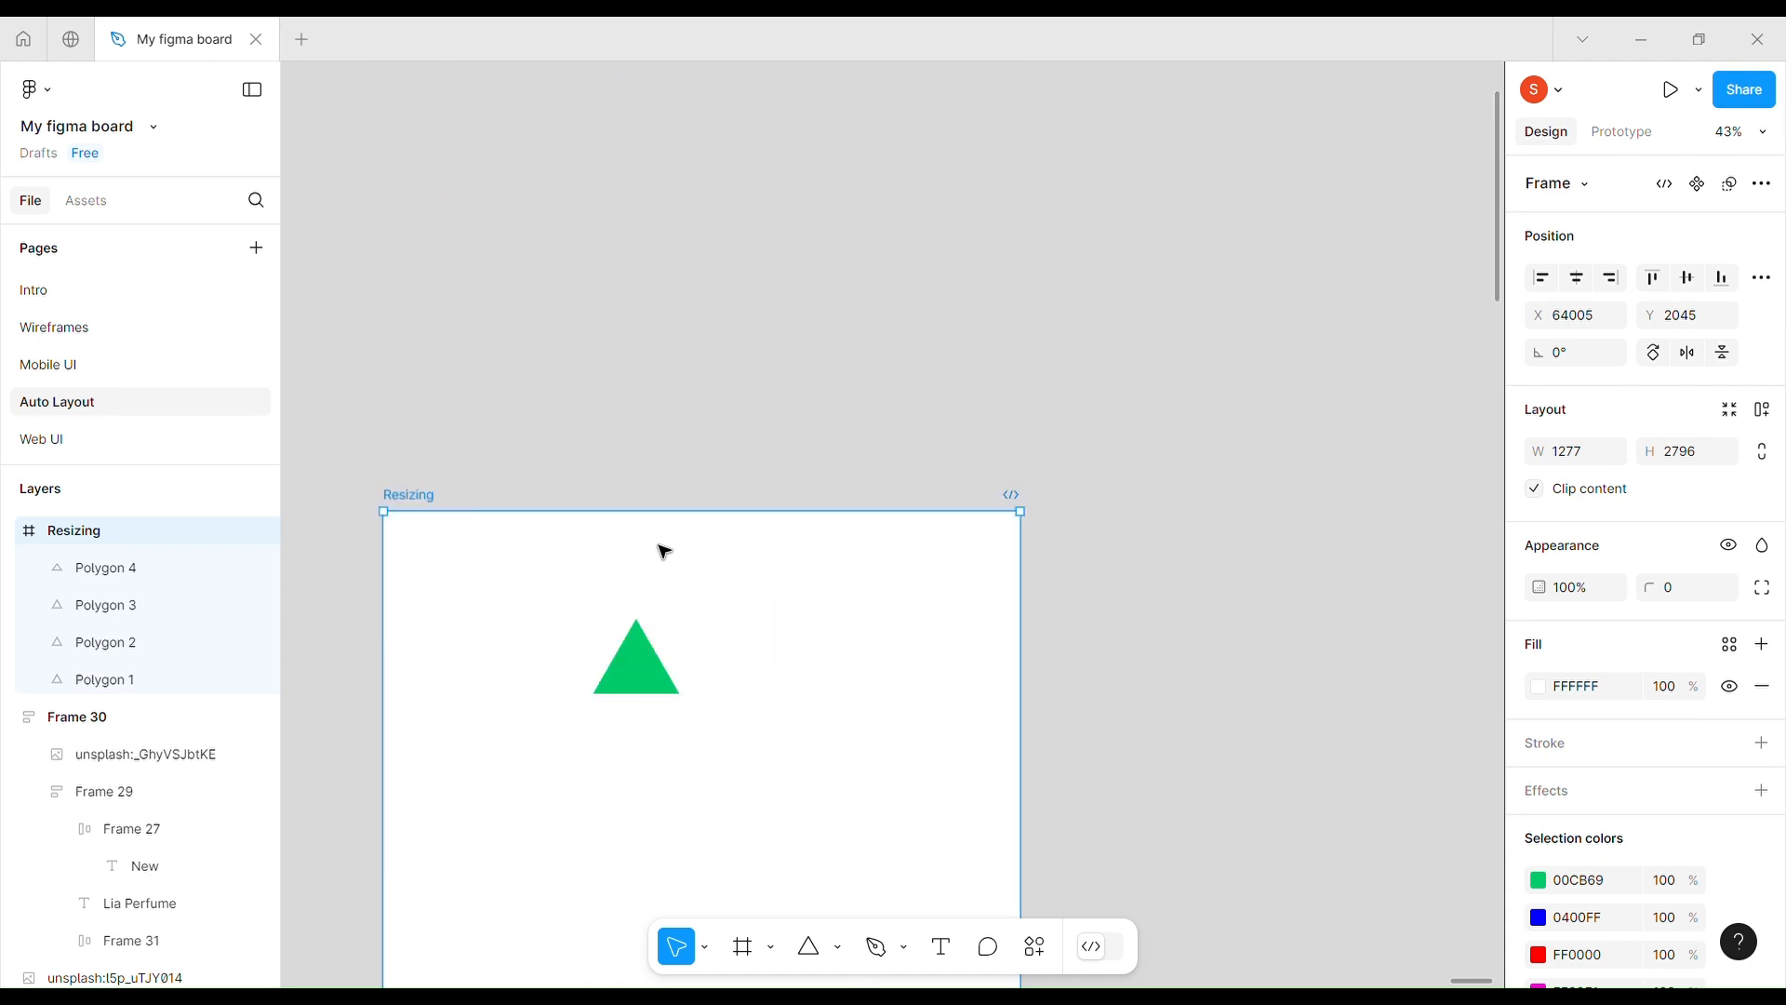
# - Undo the last upward stretch of the Resizing frame and the red triangle's Top vertical constraint
pyautogui.hotkey('ctrl', 'z')
pyautogui.hotkey('ctrl', 'z')
pyautogui.scroll(-7, 684, 550)
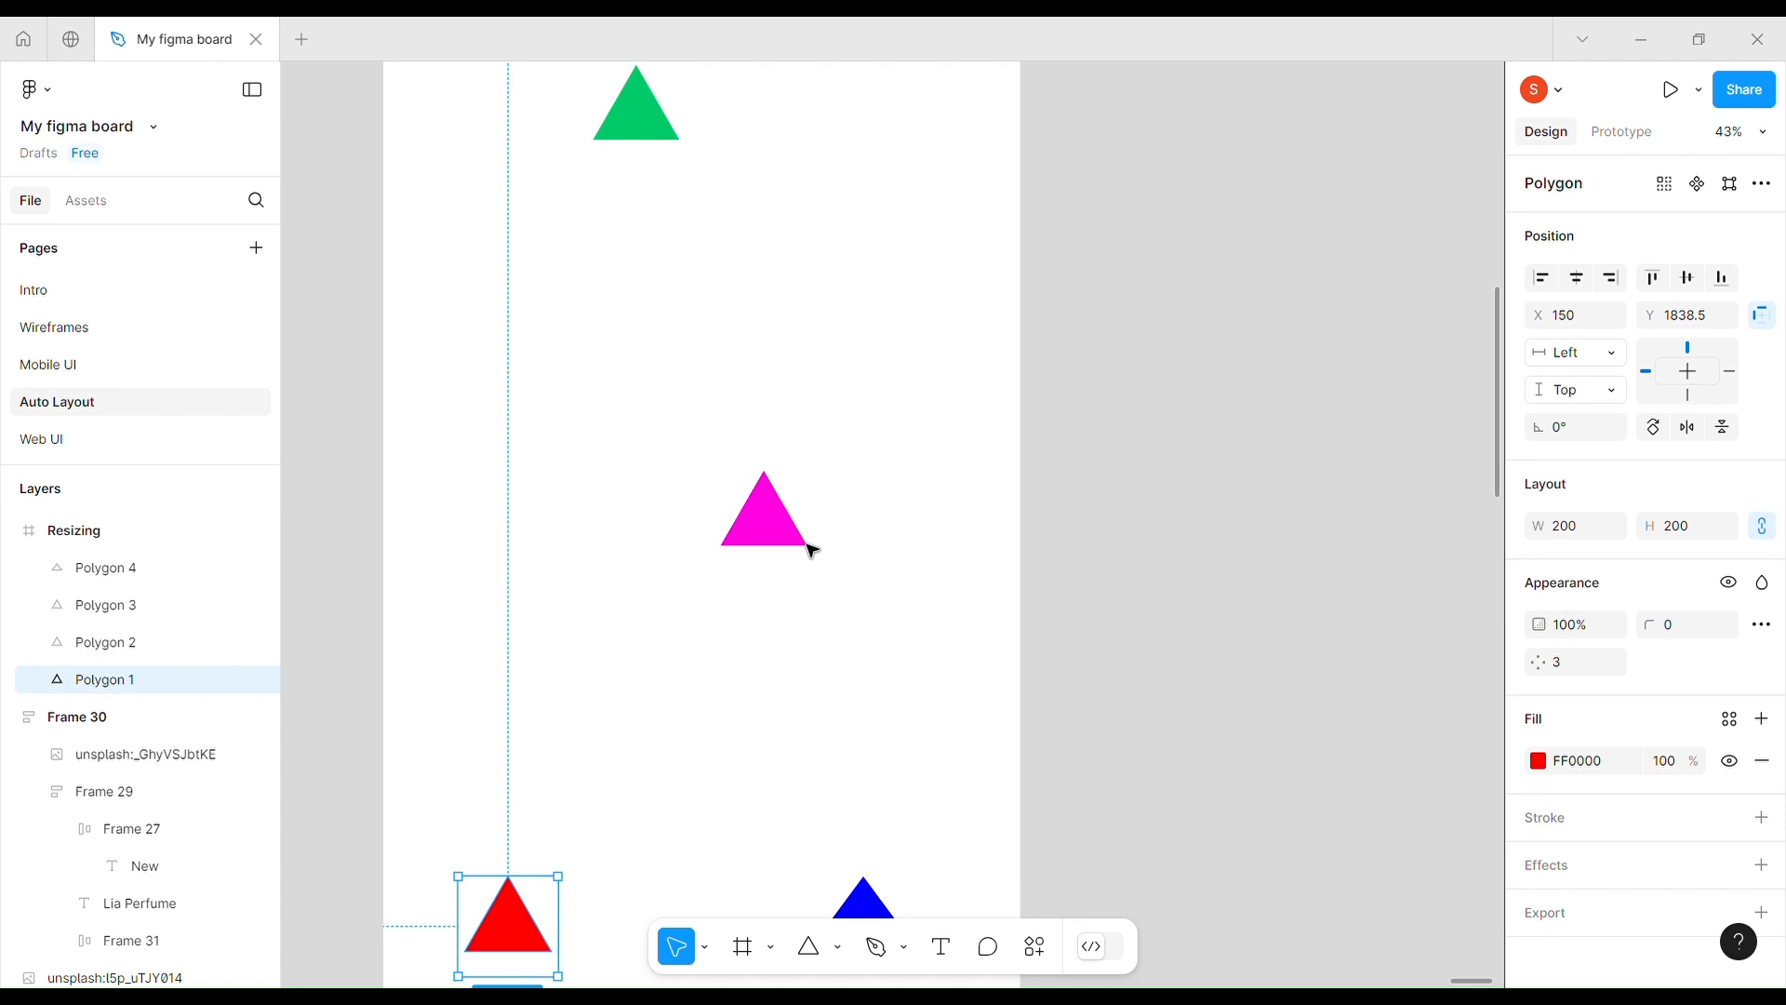
pyautogui.scroll(-2, 812, 550)
pyautogui.hotkey('ctrl', 'z')
pyautogui.hotkey('ctrl', 'z')
pyautogui.hotkey('ctrl', 'z')
pyautogui.hotkey('ctrl', 'z')
pyautogui.hotkey('ctrl', 'z')
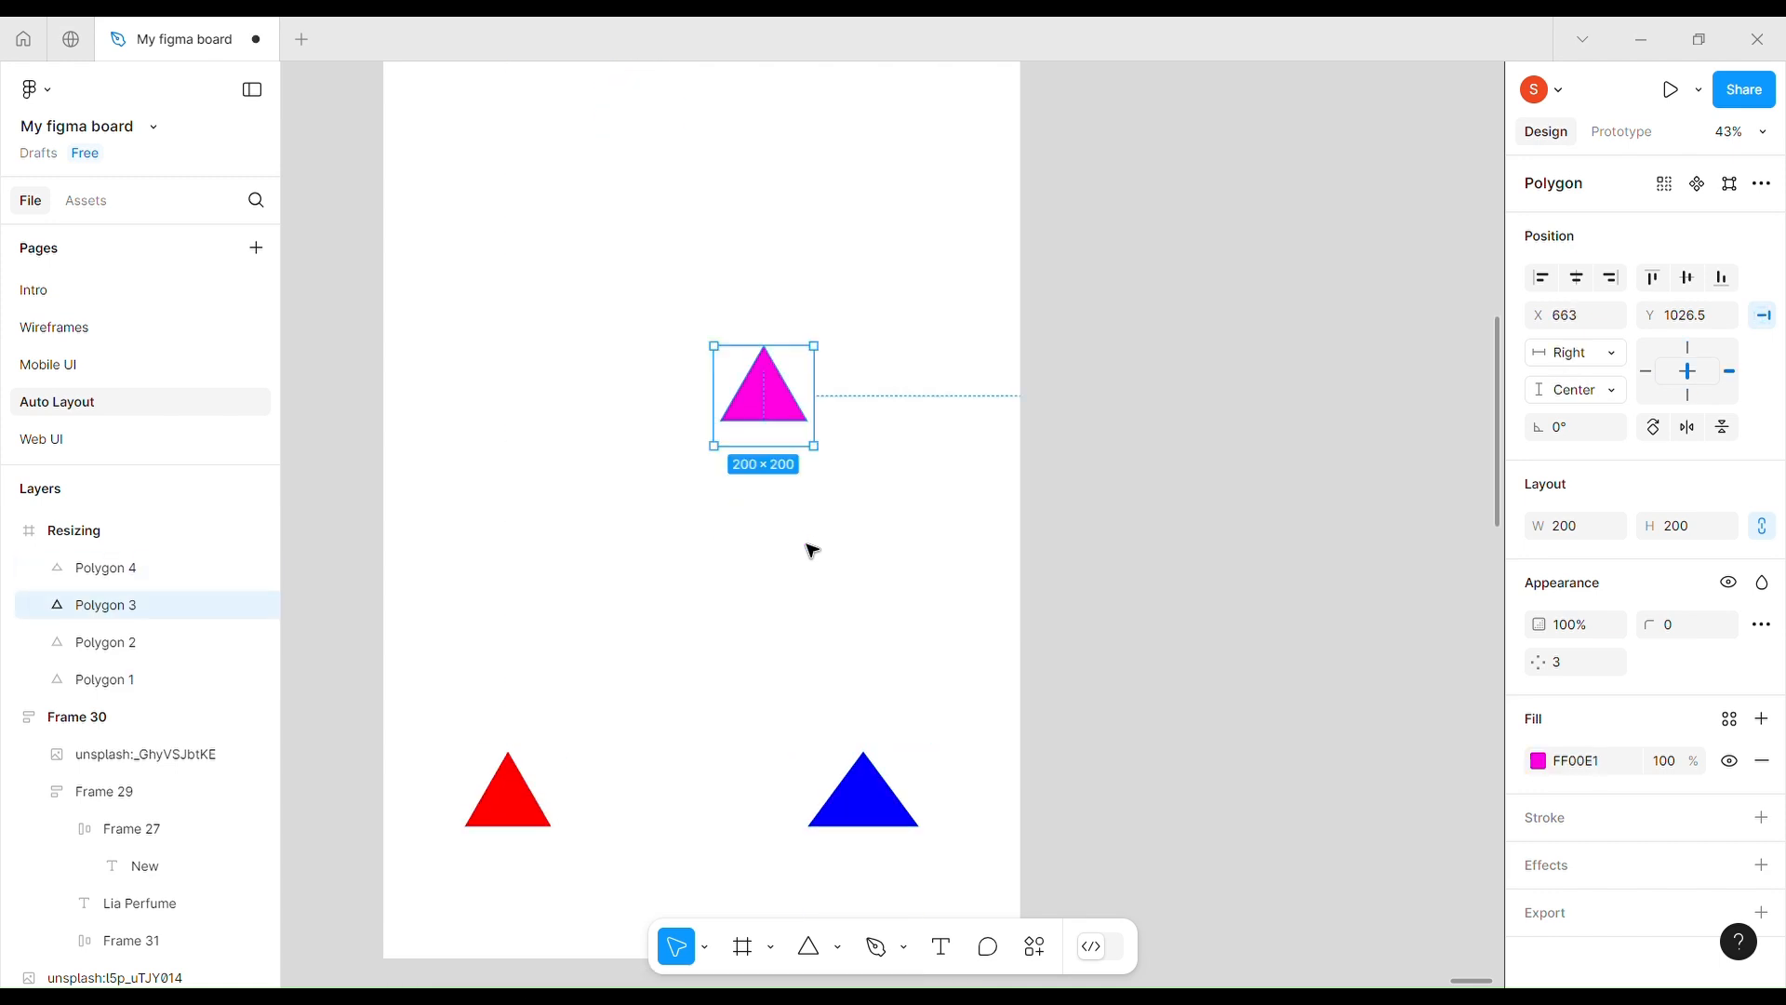
# - Undo the earlier height and width changes of the Resizing frame, back to 1380 × 1257
pyautogui.hotkey('ctrl', 'z')
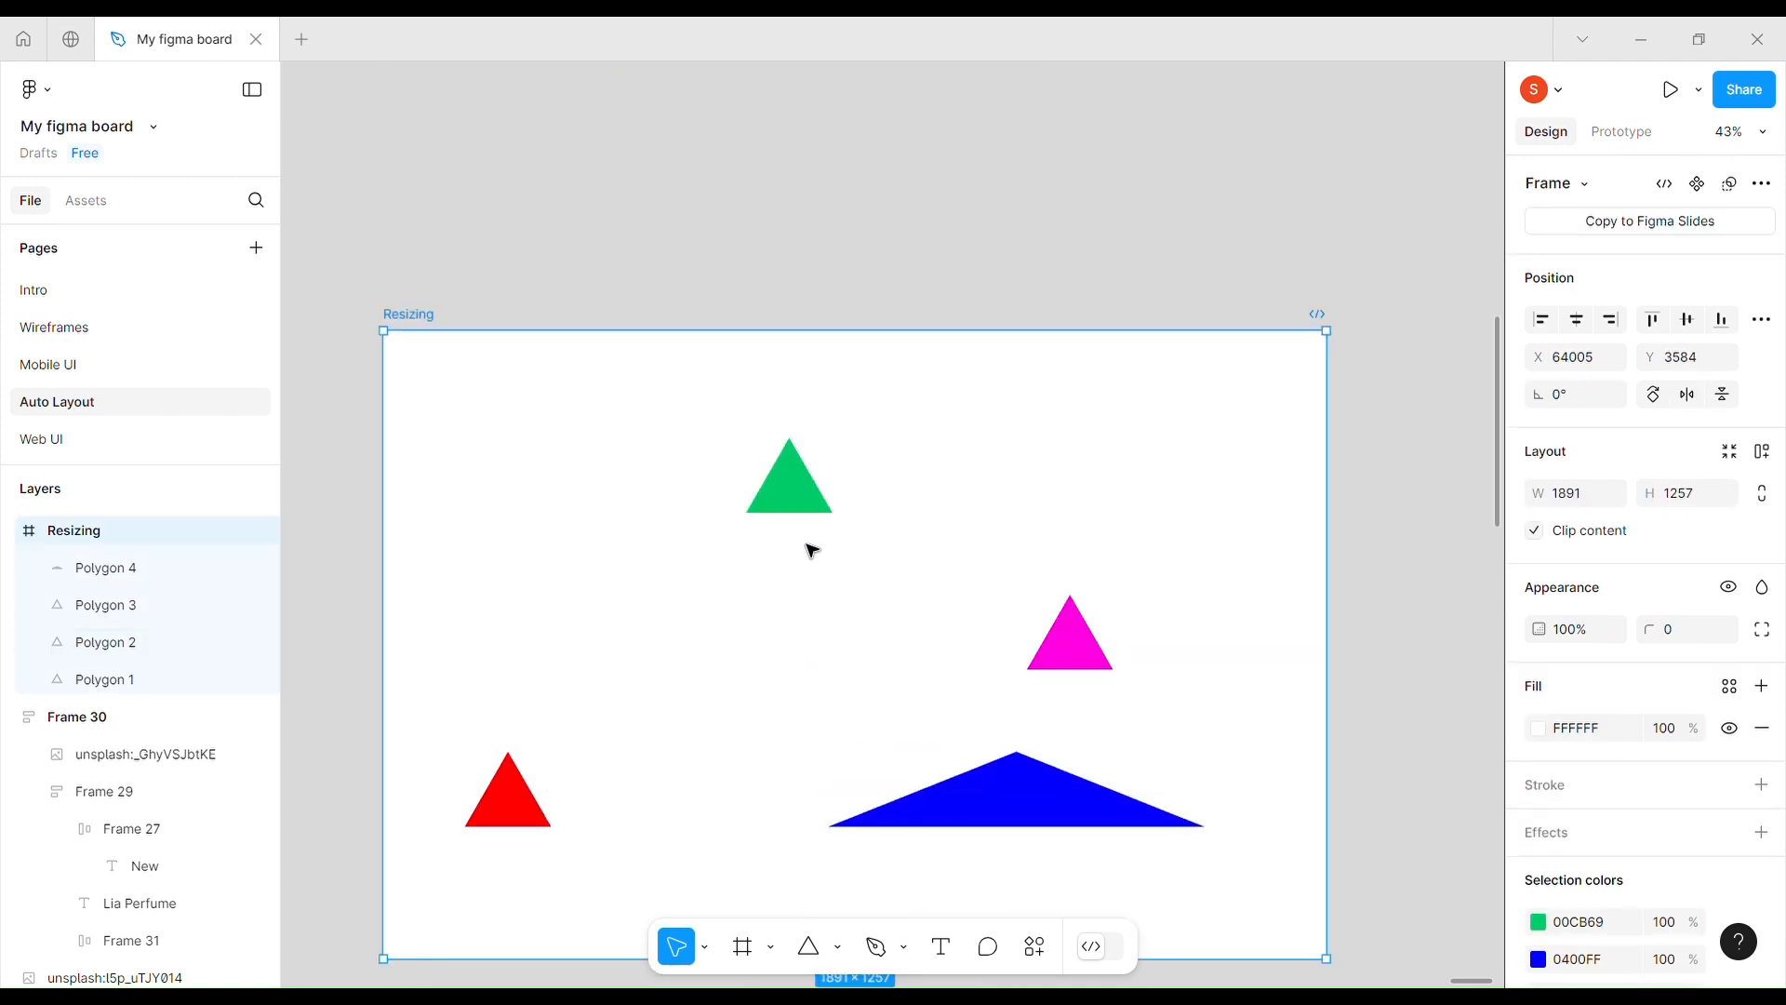
pyautogui.hotkey('ctrl', 'z')
pyautogui.hotkey('ctrl', 'z')
pyautogui.hotkey('ctrl', 'z')
pyautogui.hotkey('ctrl', 'z')
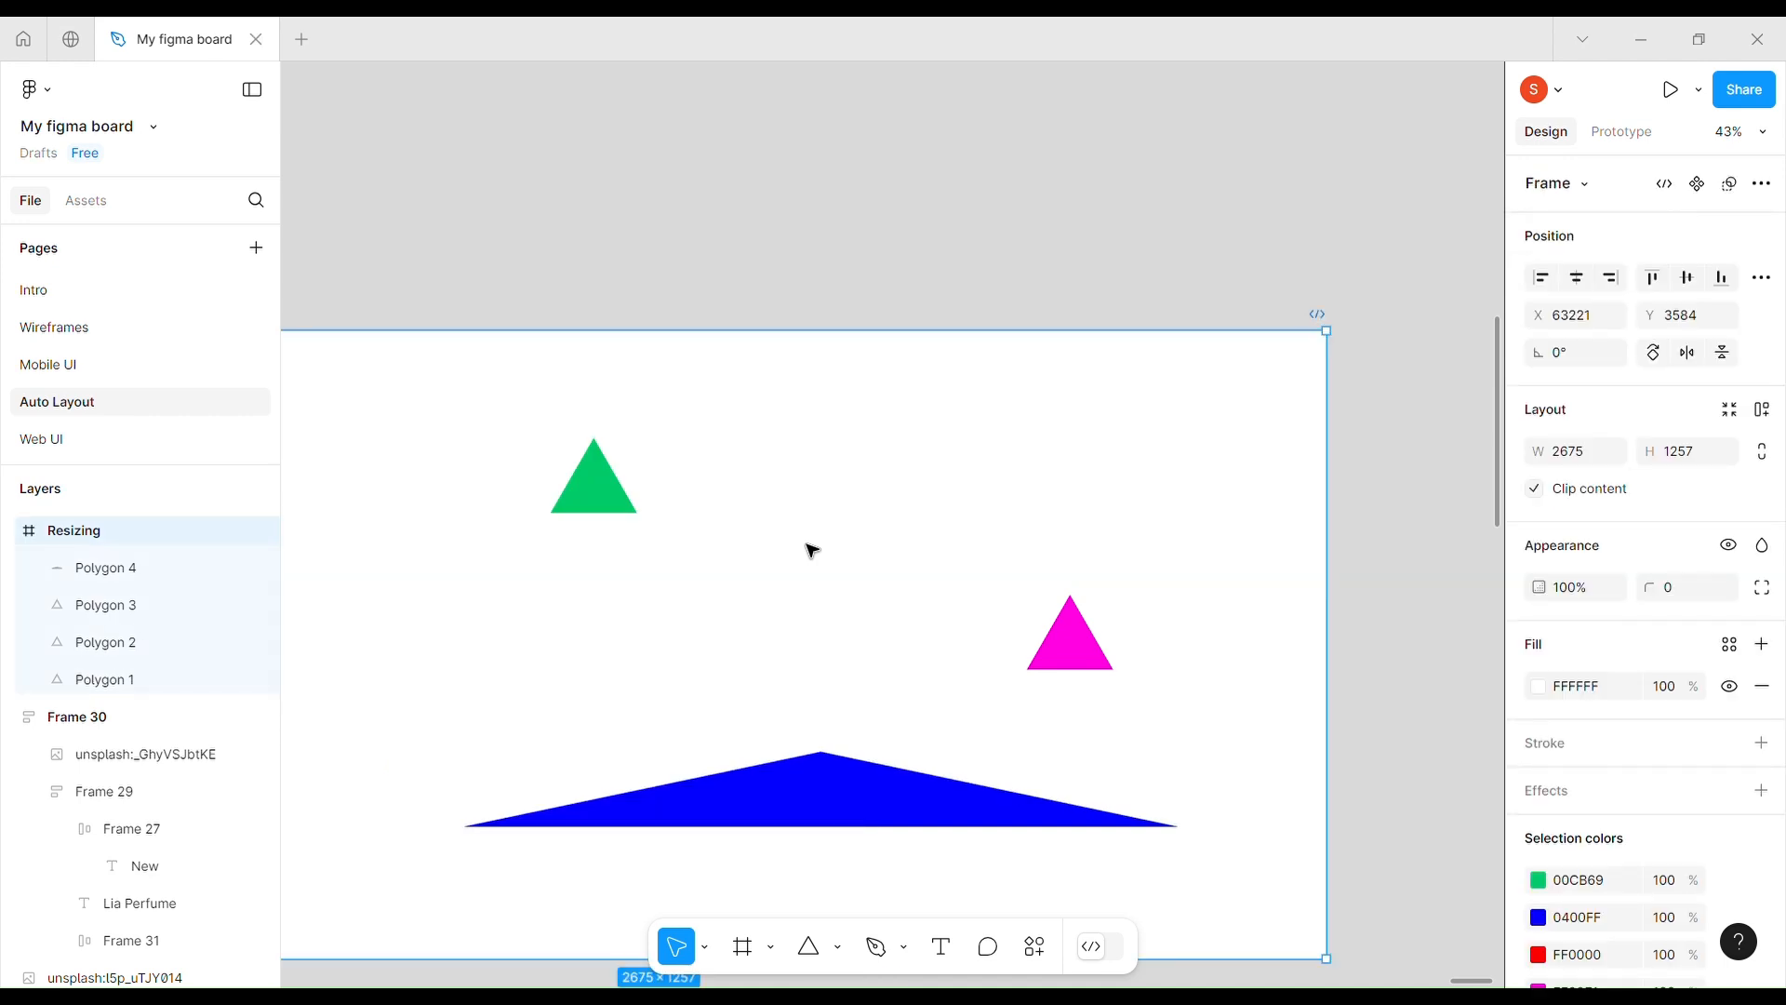
pyautogui.hotkey('ctrl', 'z')
pyautogui.hotkey('ctrl', 'z')
pyautogui.hotkey('ctrl', 'z')
pyautogui.hotkey('ctrl', 'z')
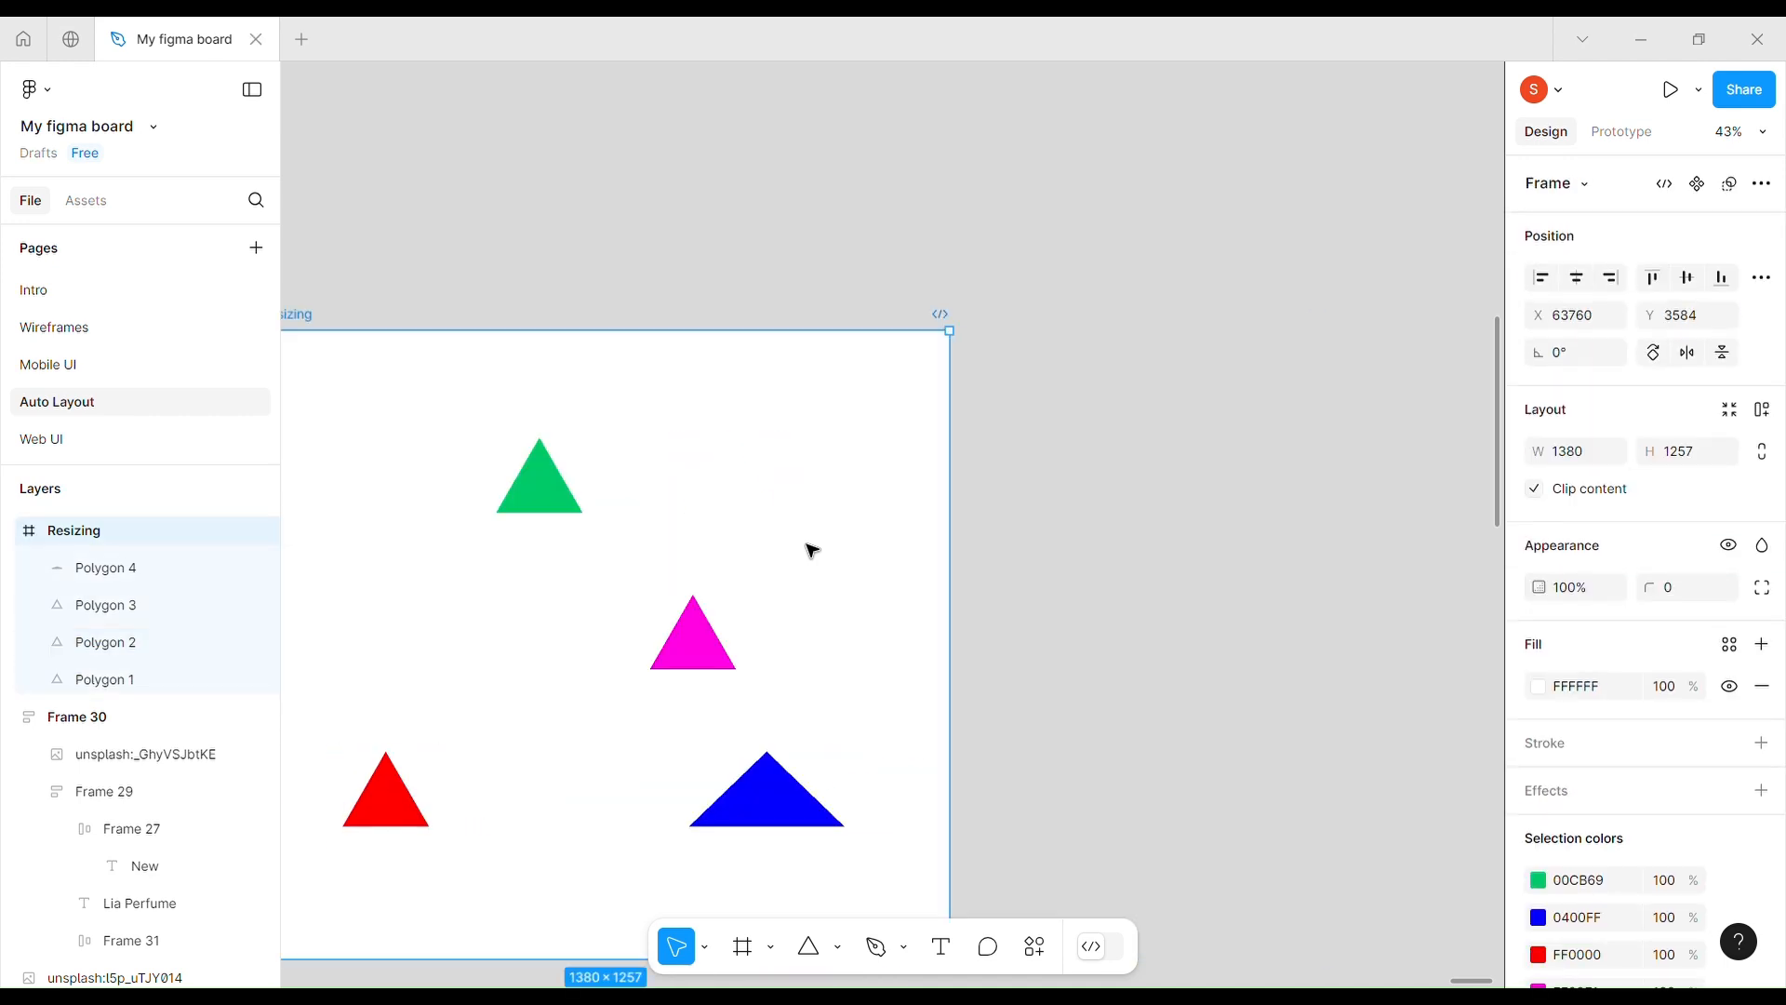
# - Undo the remaining test resizes to restore the Resizing frame to 1217 × 629 with the four triangles in a row
pyautogui.hotkey('ctrl', 'z')
pyautogui.hotkey('ctrl', 'z')
pyautogui.hotkey('ctrl', 'z')
pyautogui.hotkey('ctrl', 'z')
pyautogui.hotkey('ctrl', 'z')
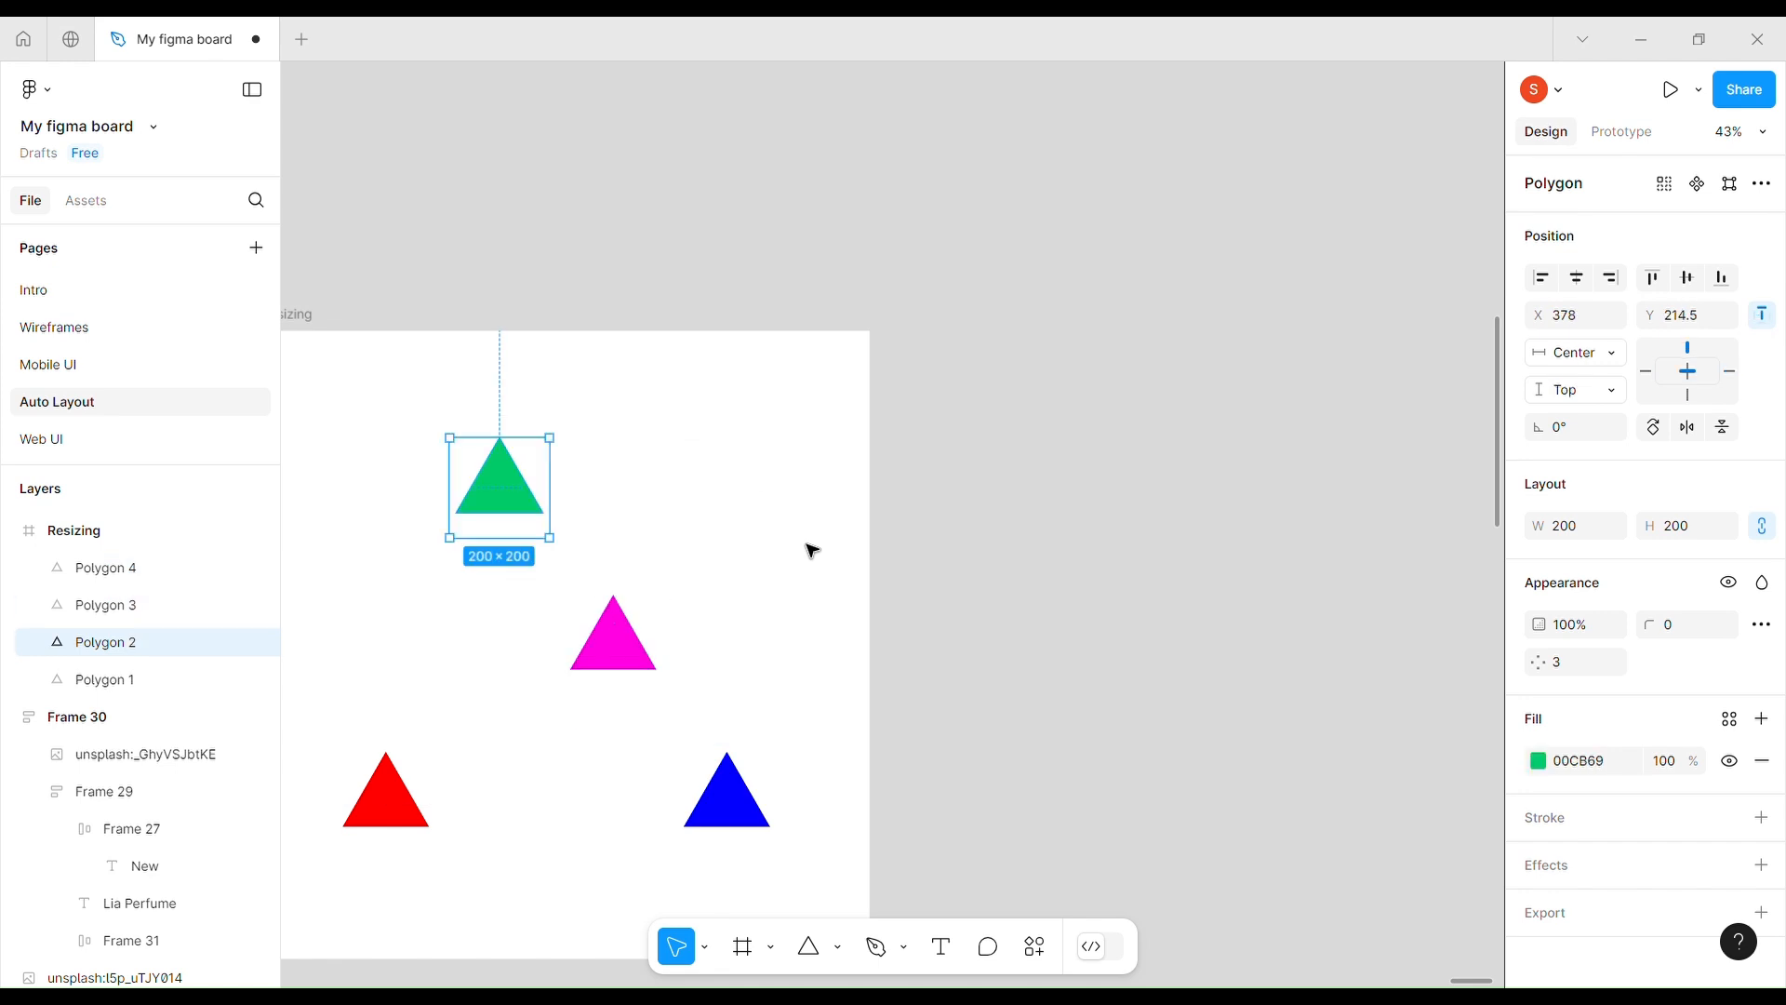
pyautogui.hotkey('ctrl', 'z')
pyautogui.hotkey('ctrl', 'z')
pyautogui.hotkey('ctrl', 'z')
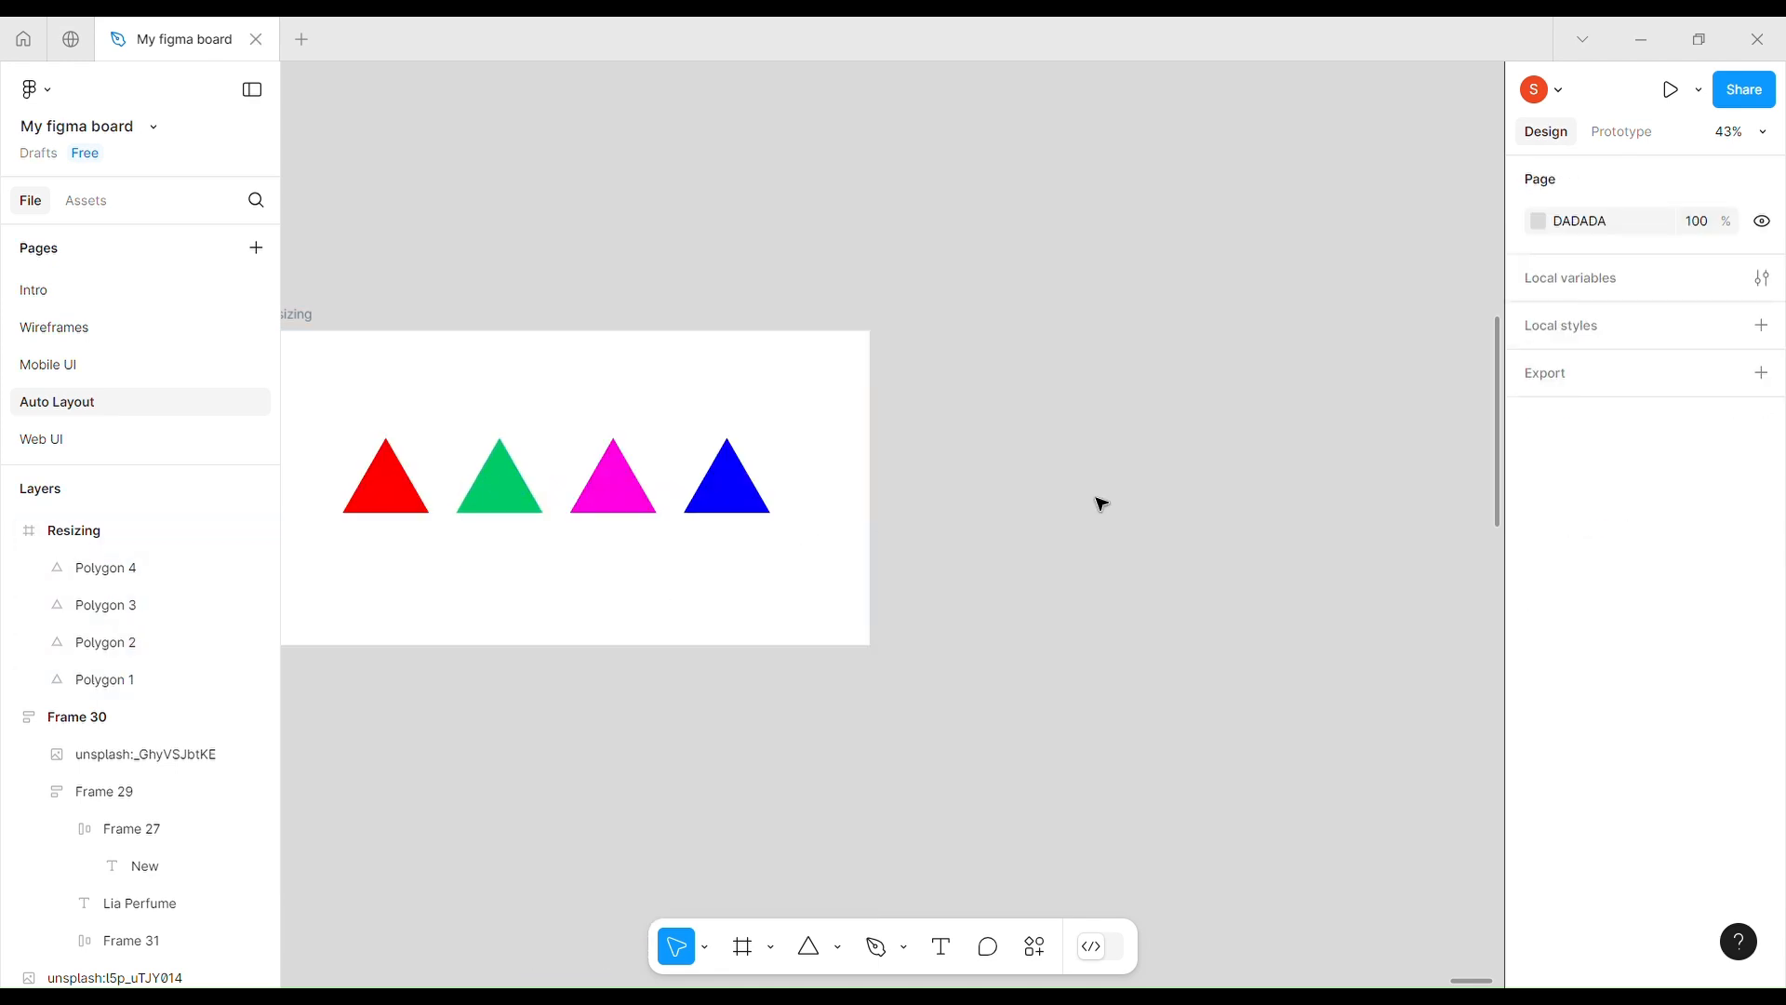
pyautogui.hotkey('ctrl', 'z')
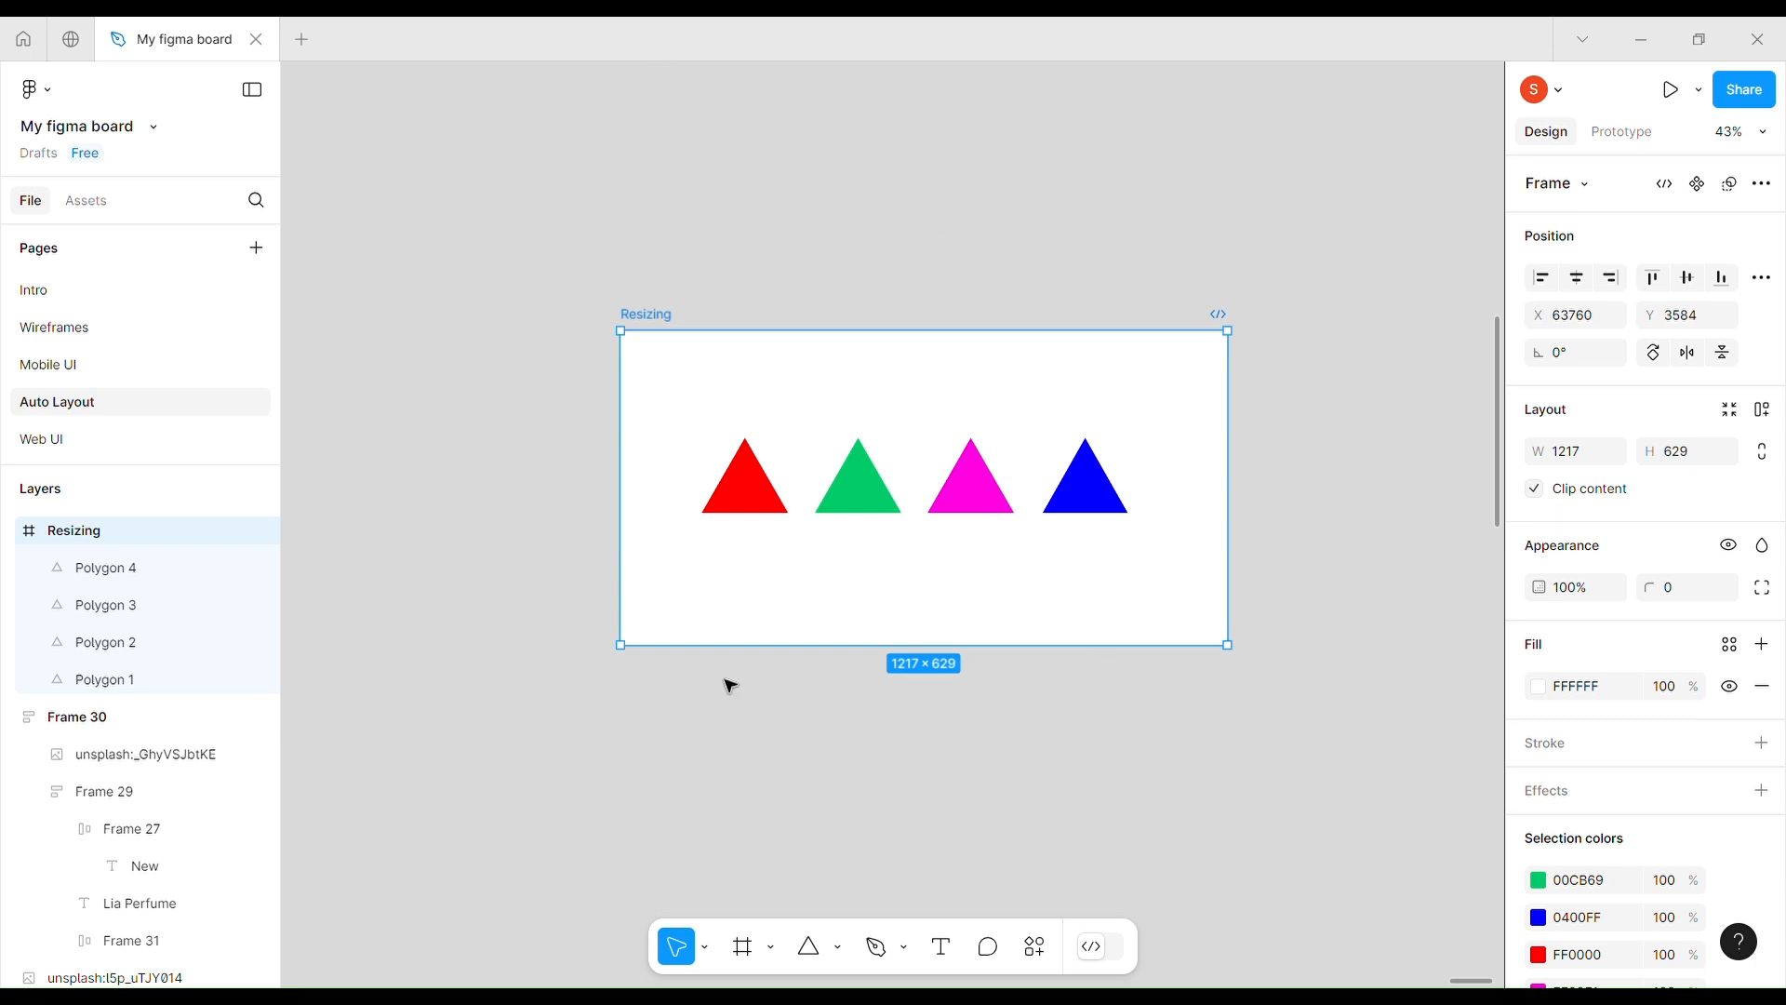
# - Try widening the Resizing frame slightly to about 1245, and undo the change
pyautogui.moveTo(1240, 515)
pyautogui.mouseDown()
pyautogui.moveTo(1371, 511)
pyautogui.moveTo(817, 527)
pyautogui.moveTo(1261, 536)
pyautogui.mouseUp()
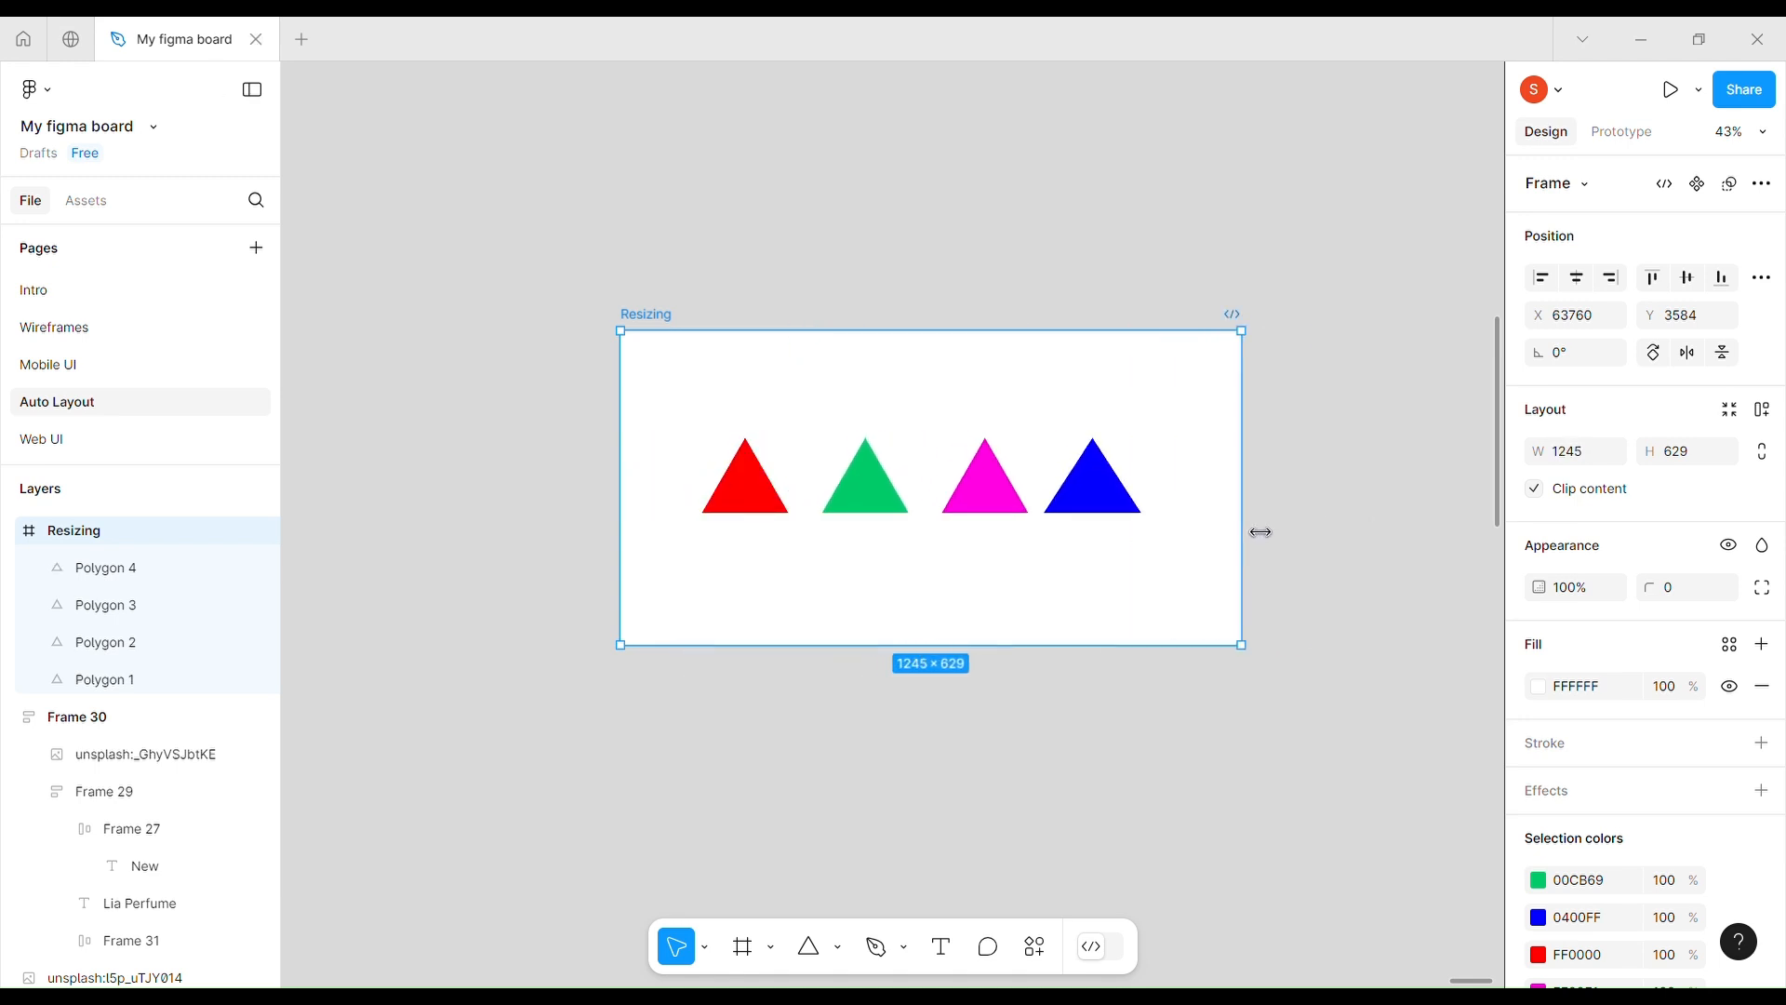
pyautogui.hotkey('ctrl', 'z')
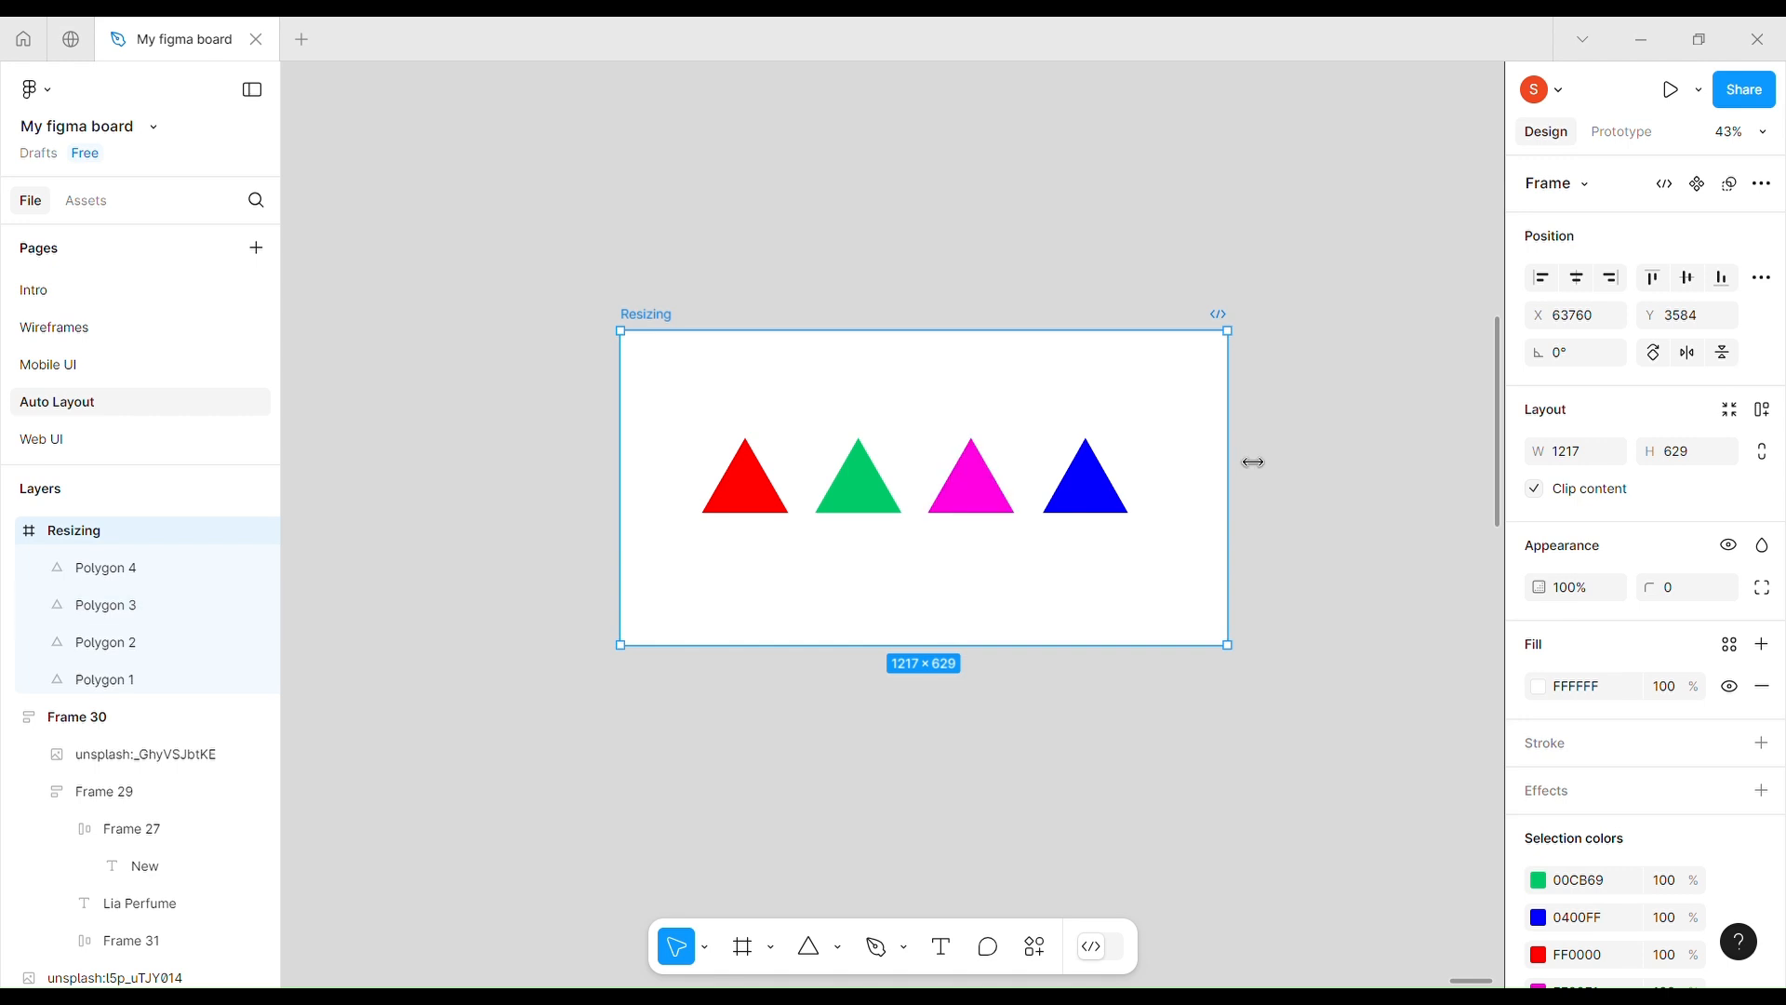
# - Review the constraints of the red, green, pink and blue triangles in the restored frame, and clear the selection
pyautogui.click(764, 496)
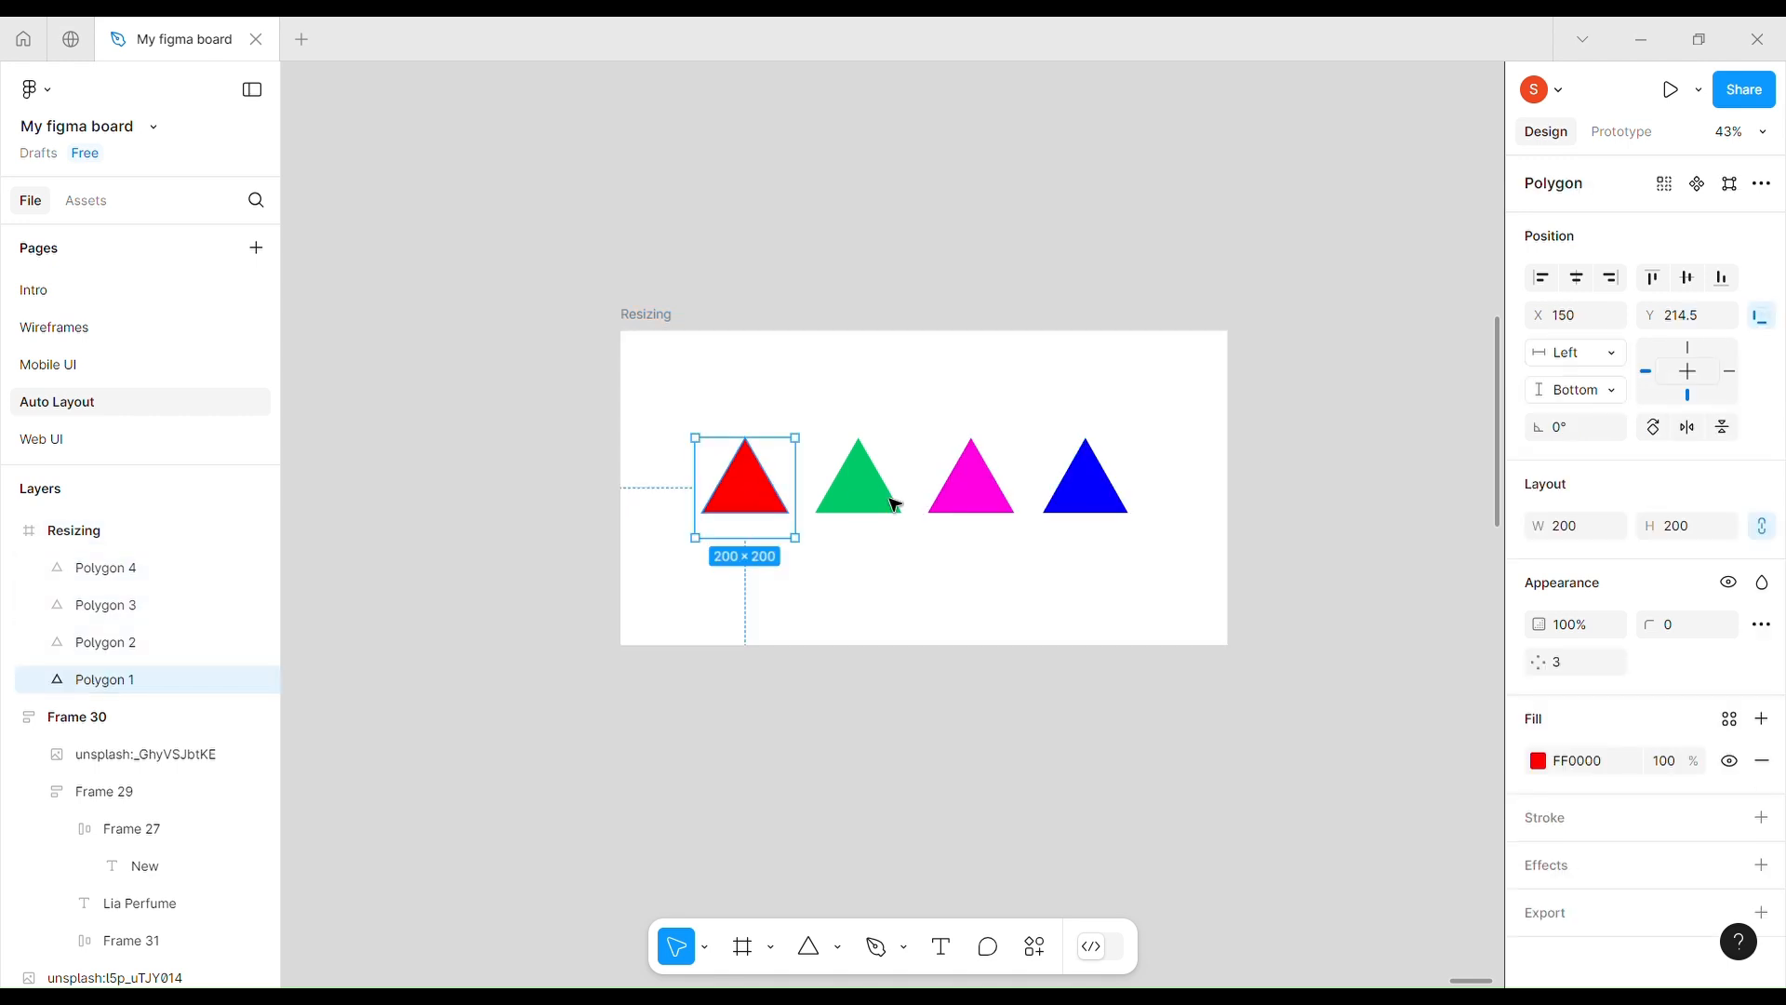
pyautogui.click(885, 503)
pyautogui.click(977, 493)
pyautogui.click(1107, 507)
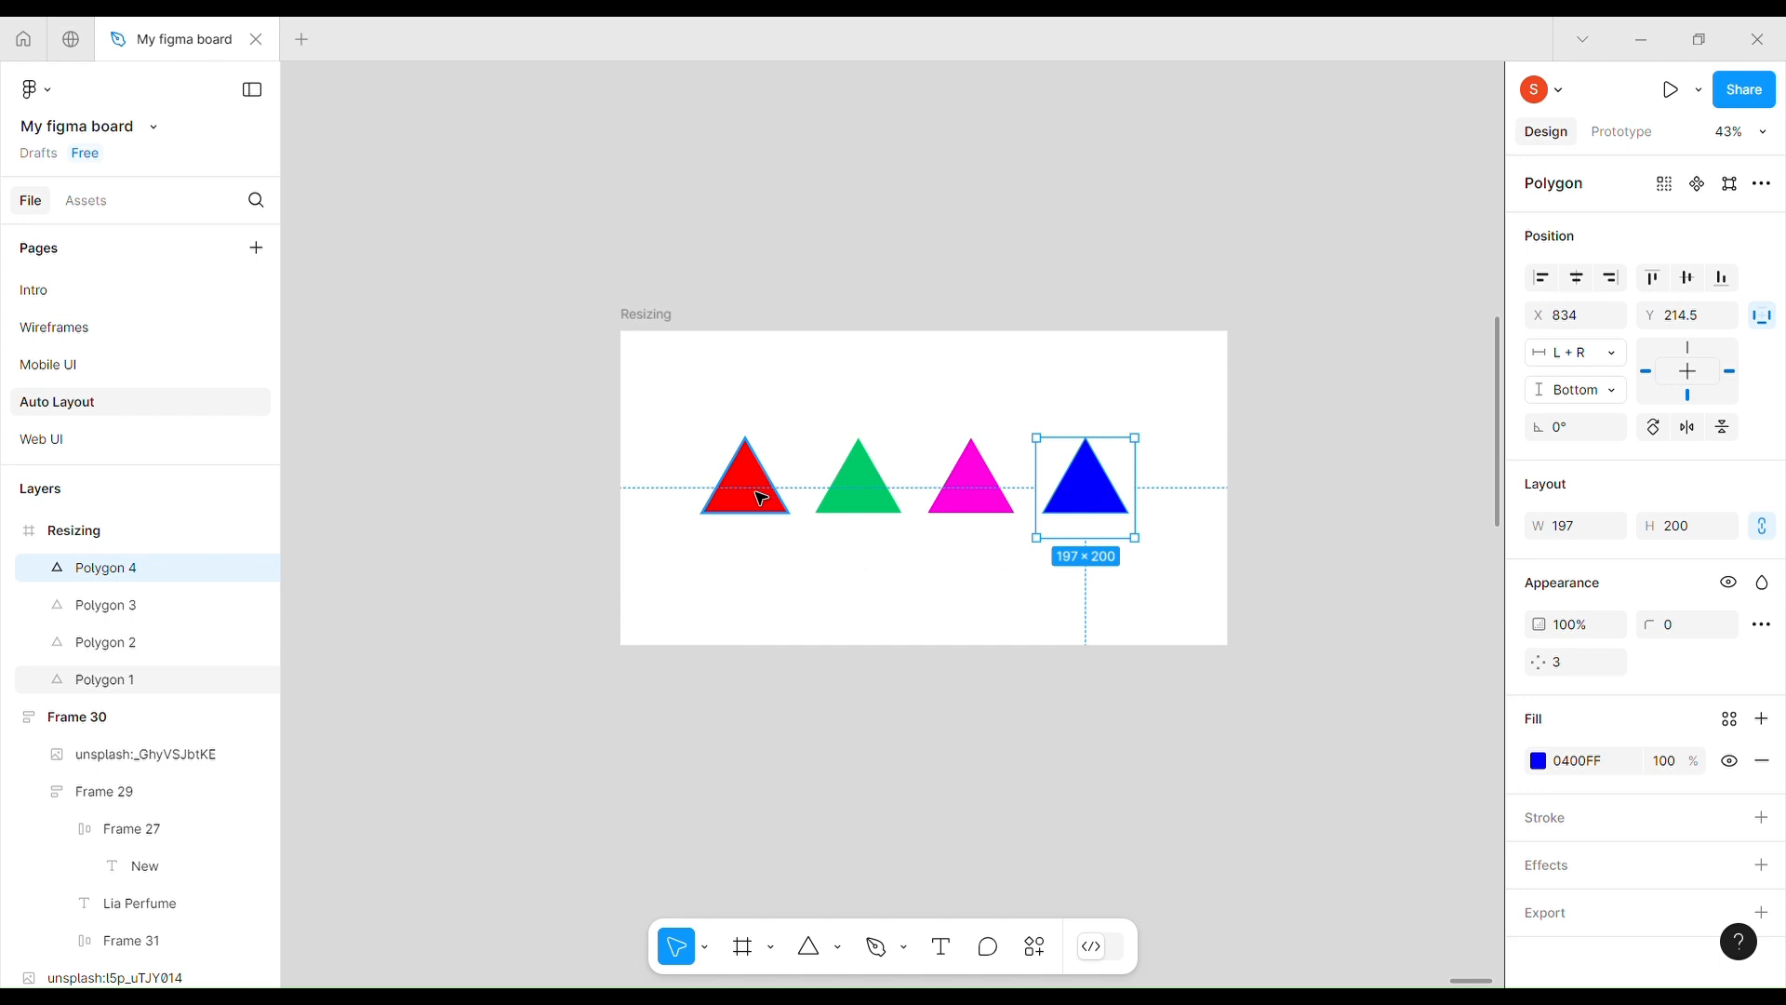
pyautogui.click(679, 448)
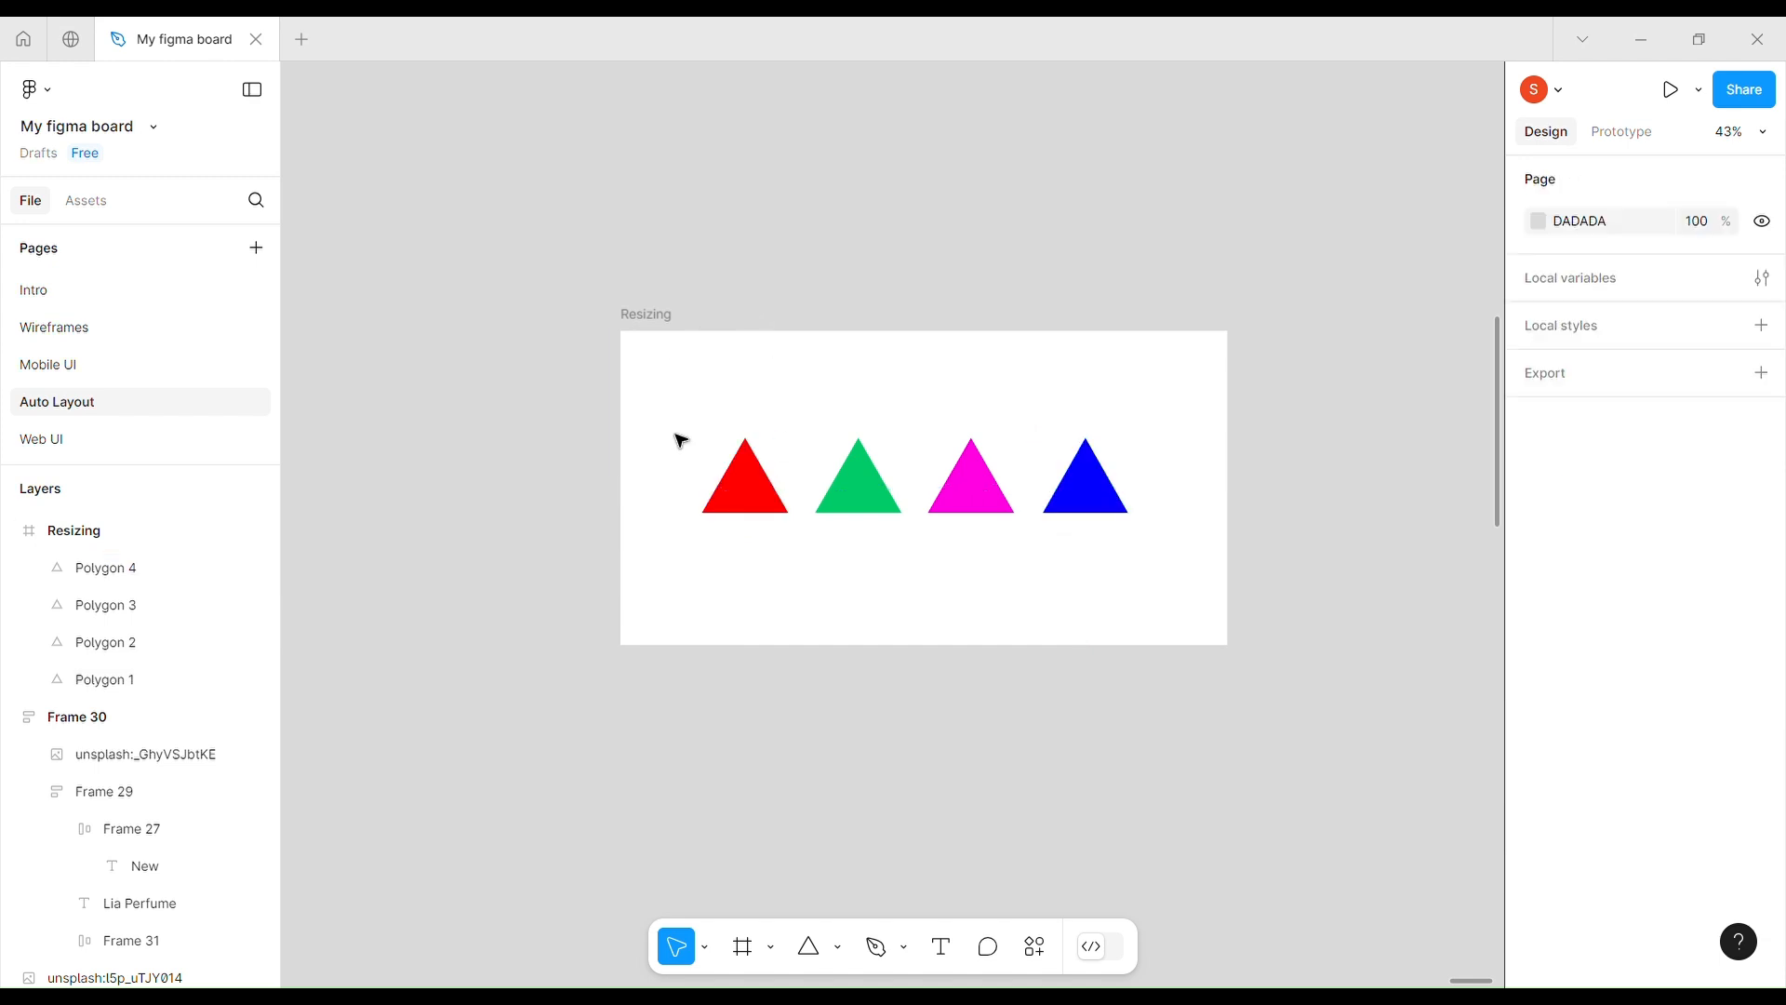
# - Stretch the Resizing frame's height to about 1245 and check the constraints of the red and green triangles
pyautogui.click(645, 317)
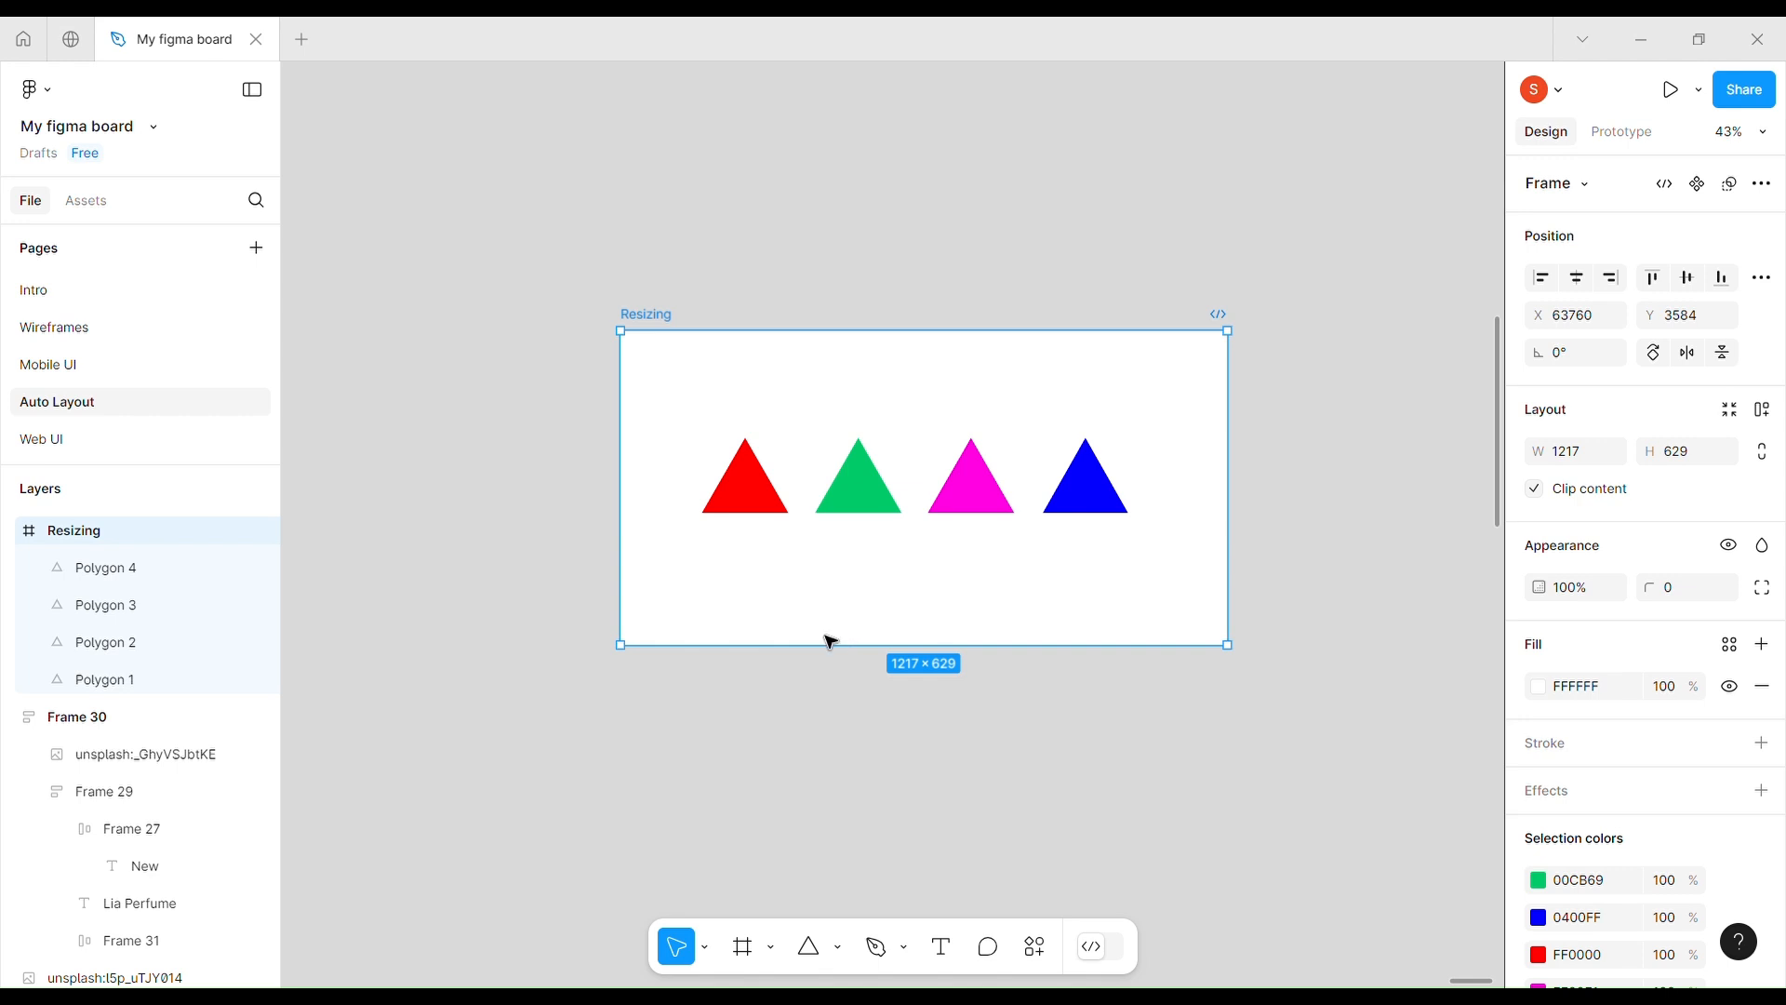
pyautogui.scroll(-3, 827, 638)
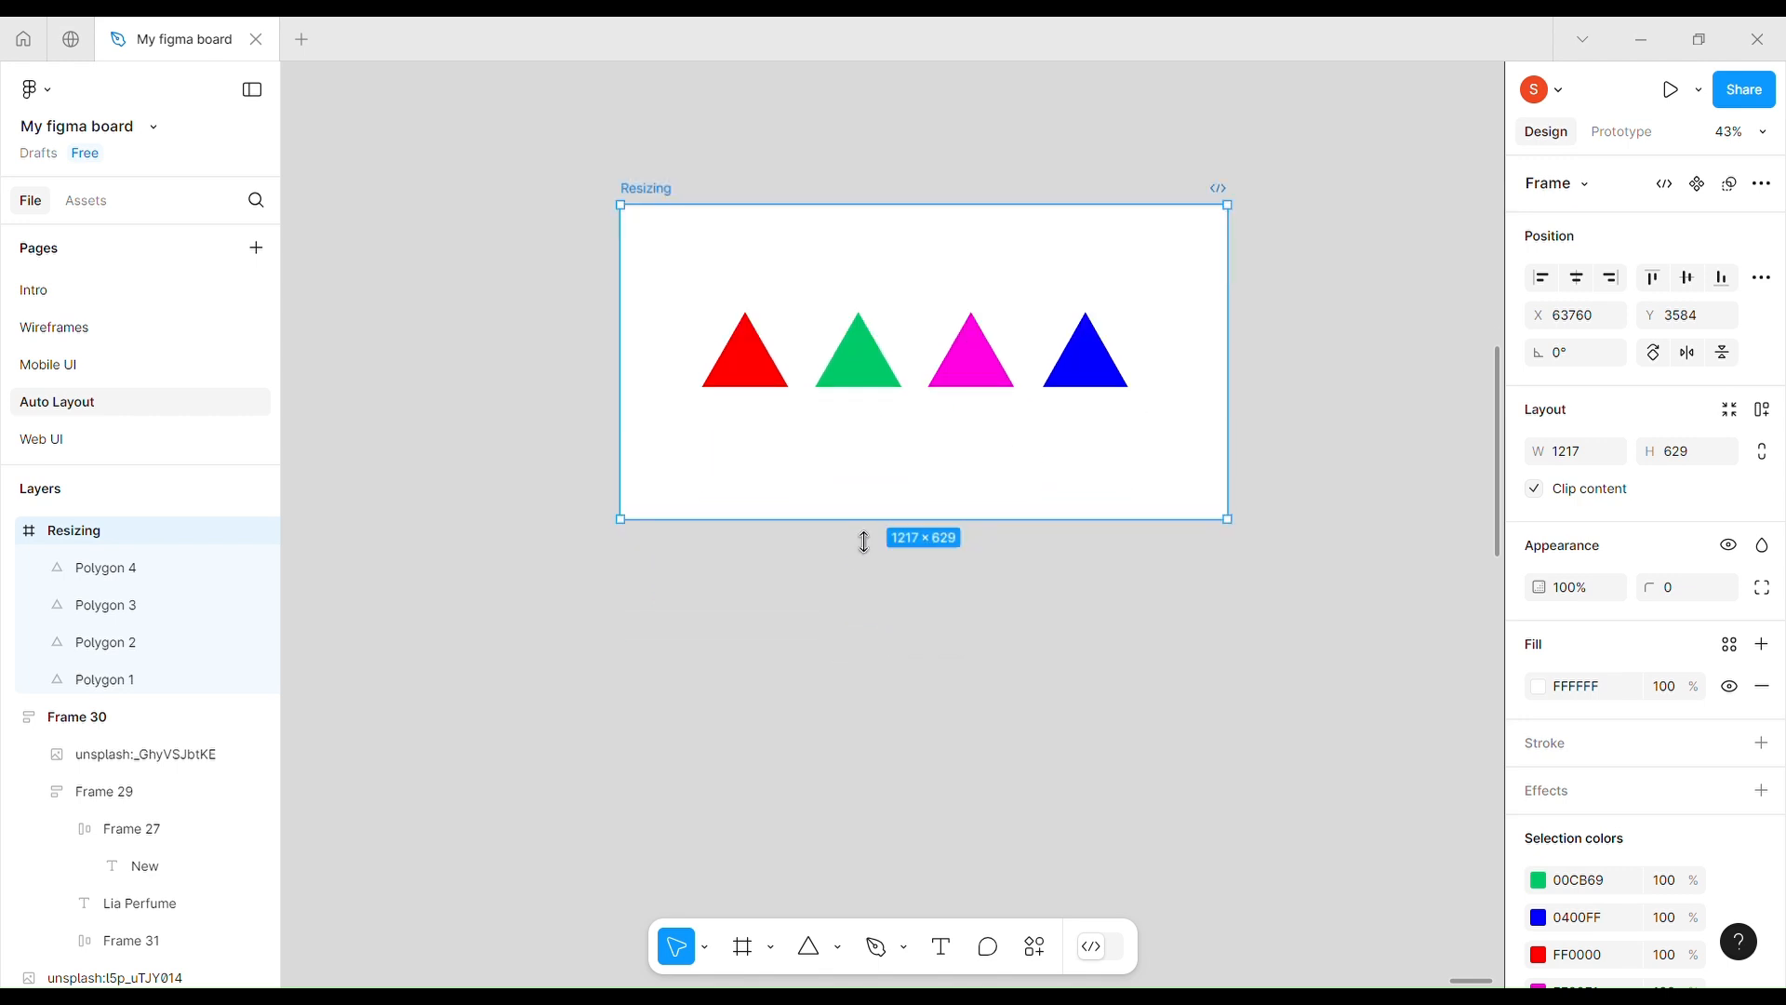
pyautogui.moveTo(864, 552); pyautogui.dragTo(845, 812)
pyautogui.click(750, 370)
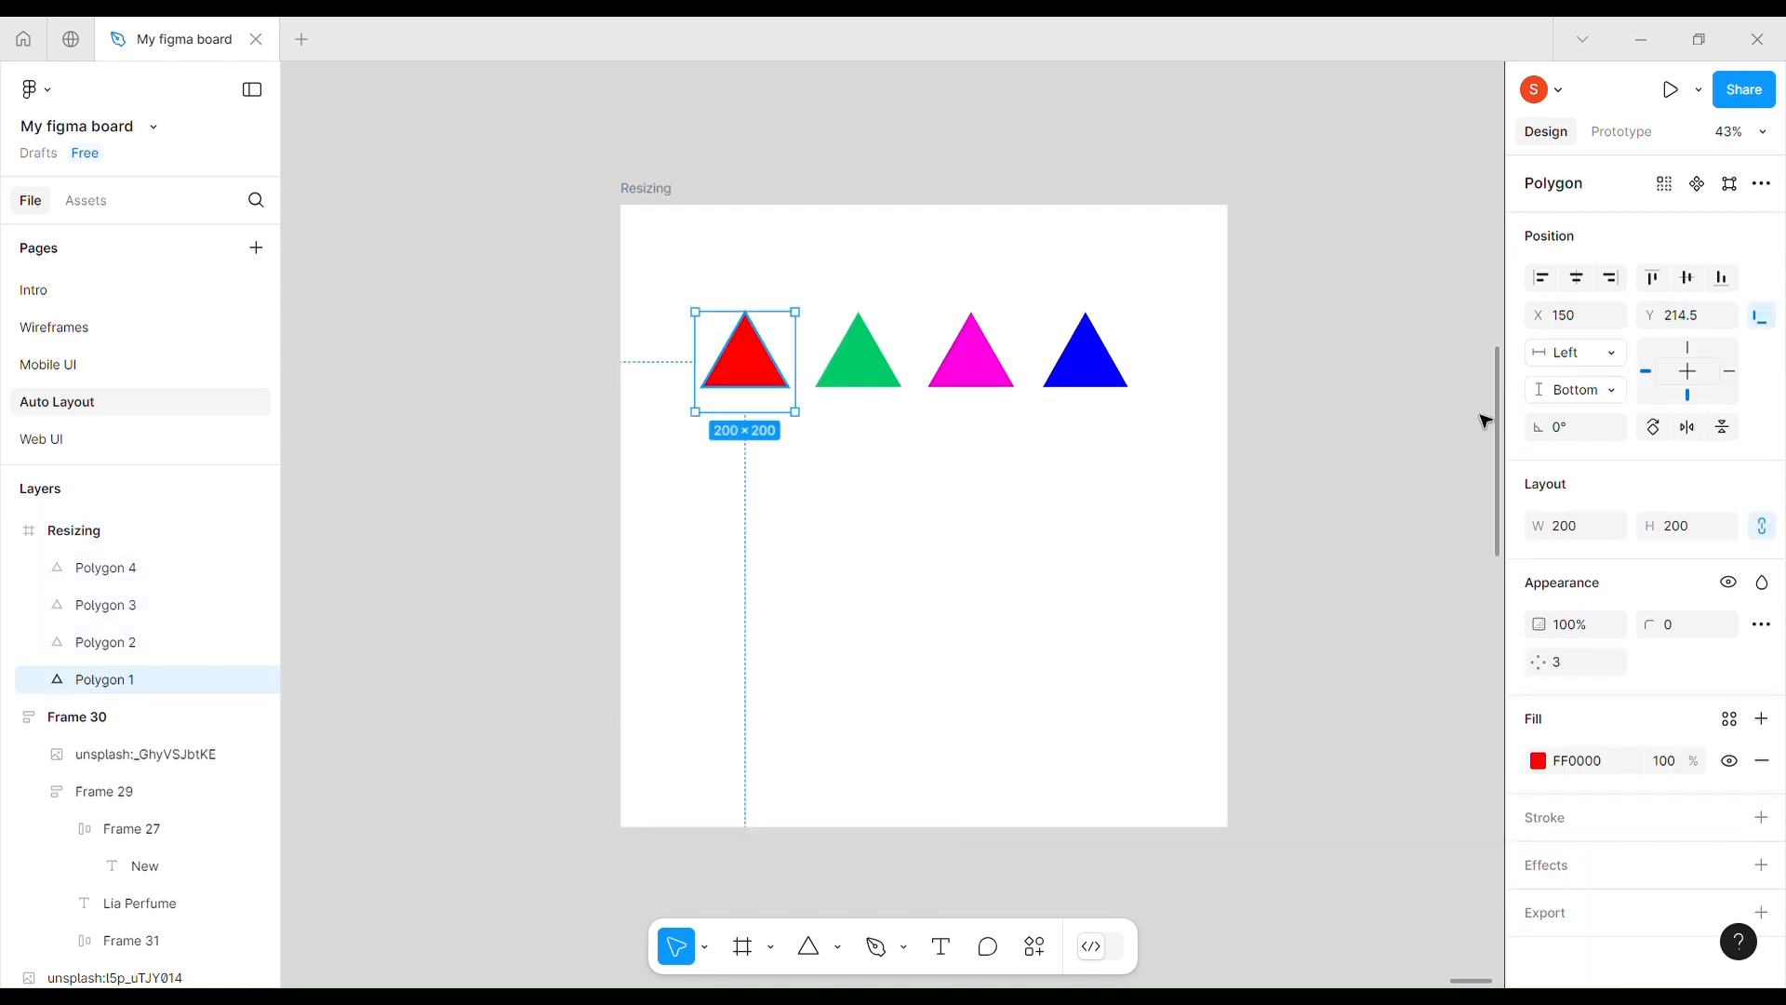
pyautogui.click(856, 376)
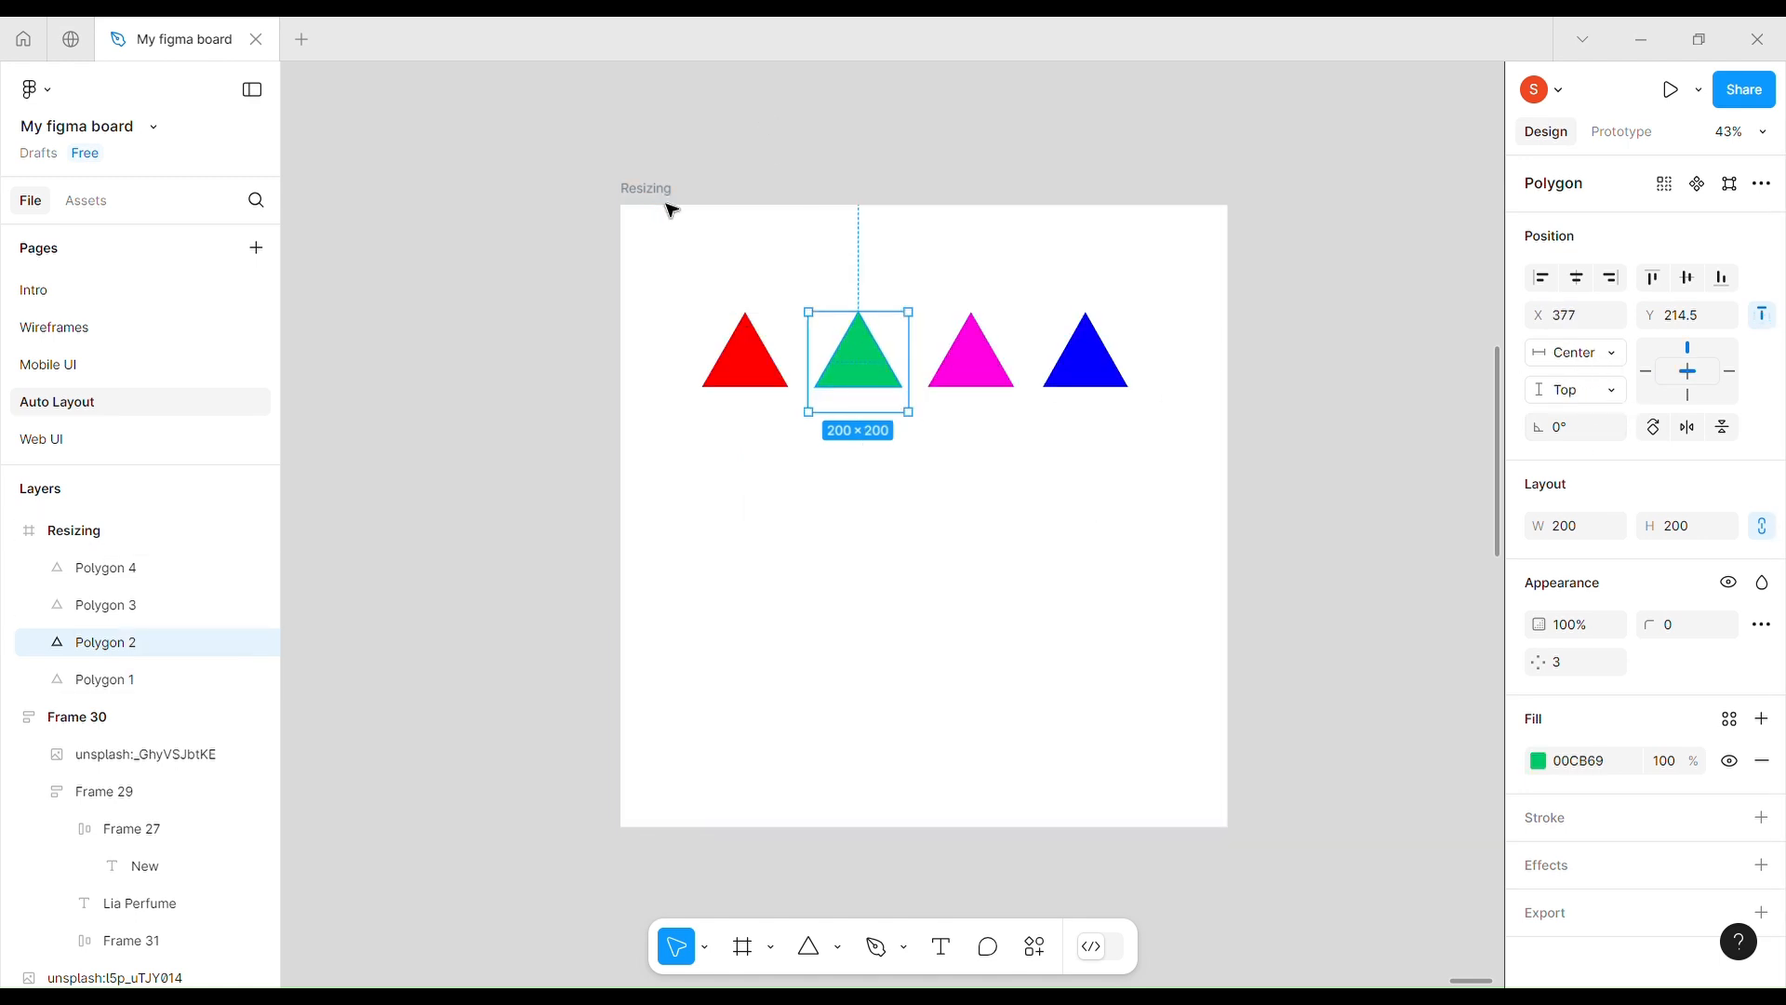
# - Try a taller Resizing frame of about 1413, and shrink it to about 1126 × 805
pyautogui.click(640, 189)
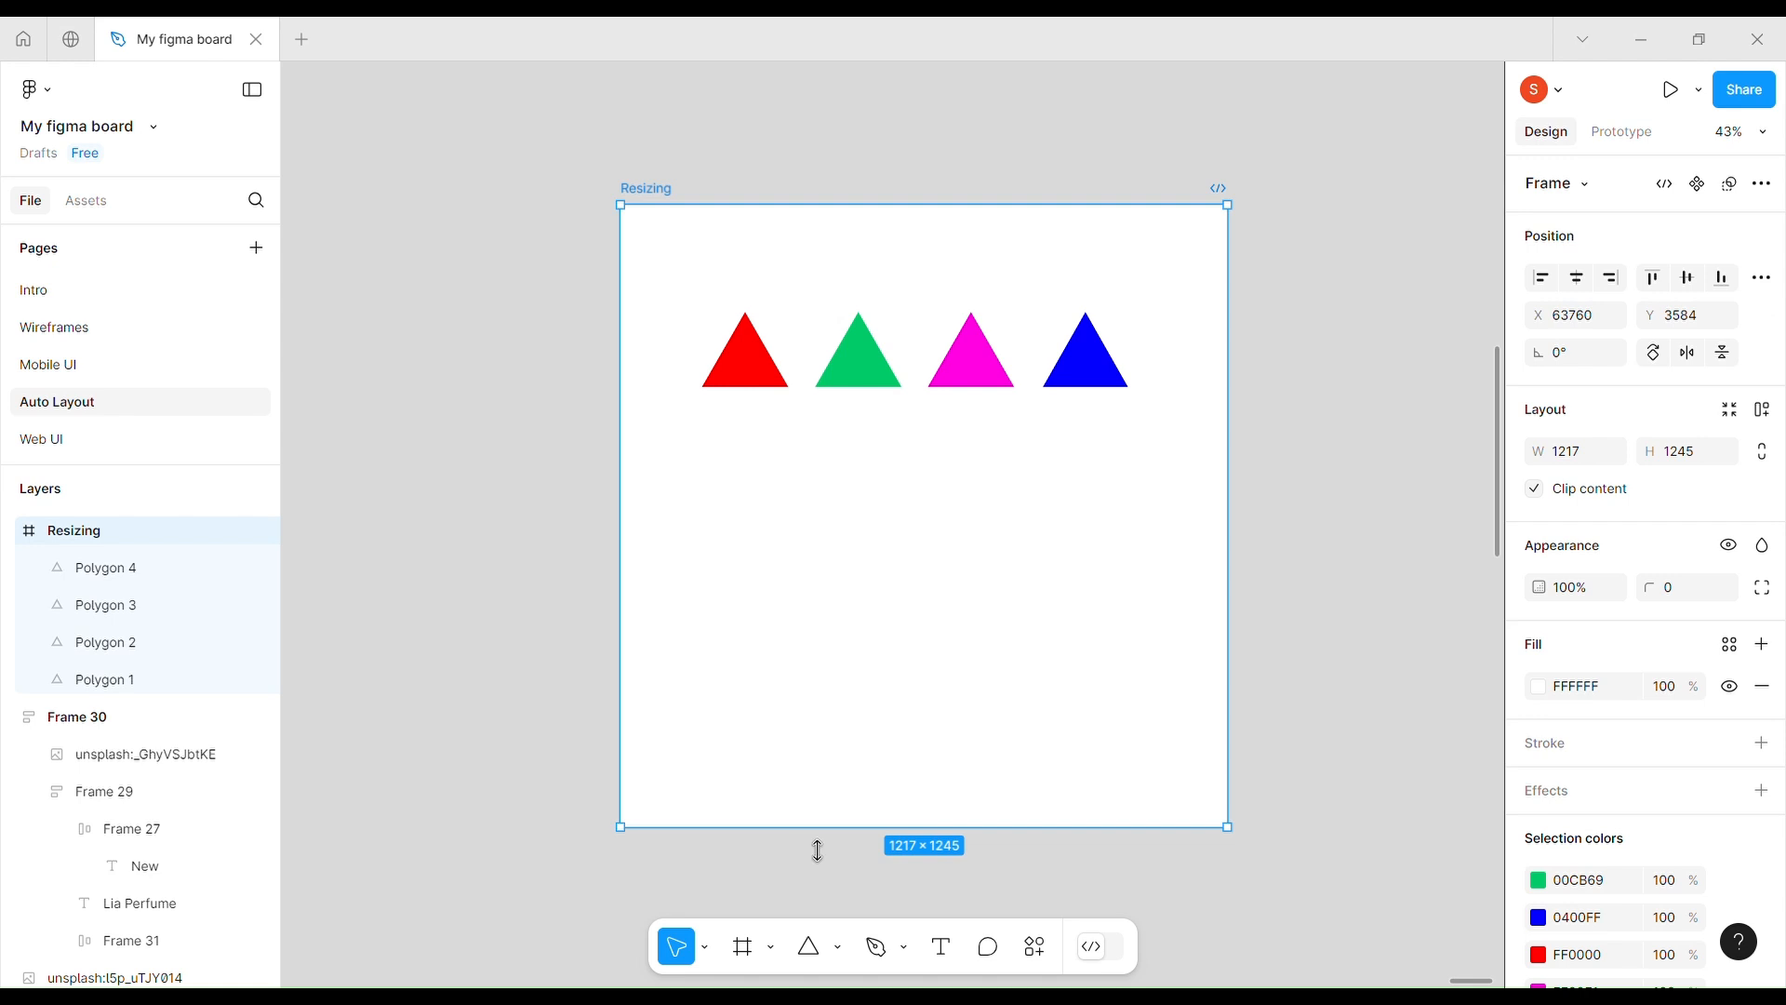
pyautogui.moveTo(817, 850); pyautogui.dragTo(818, 934)
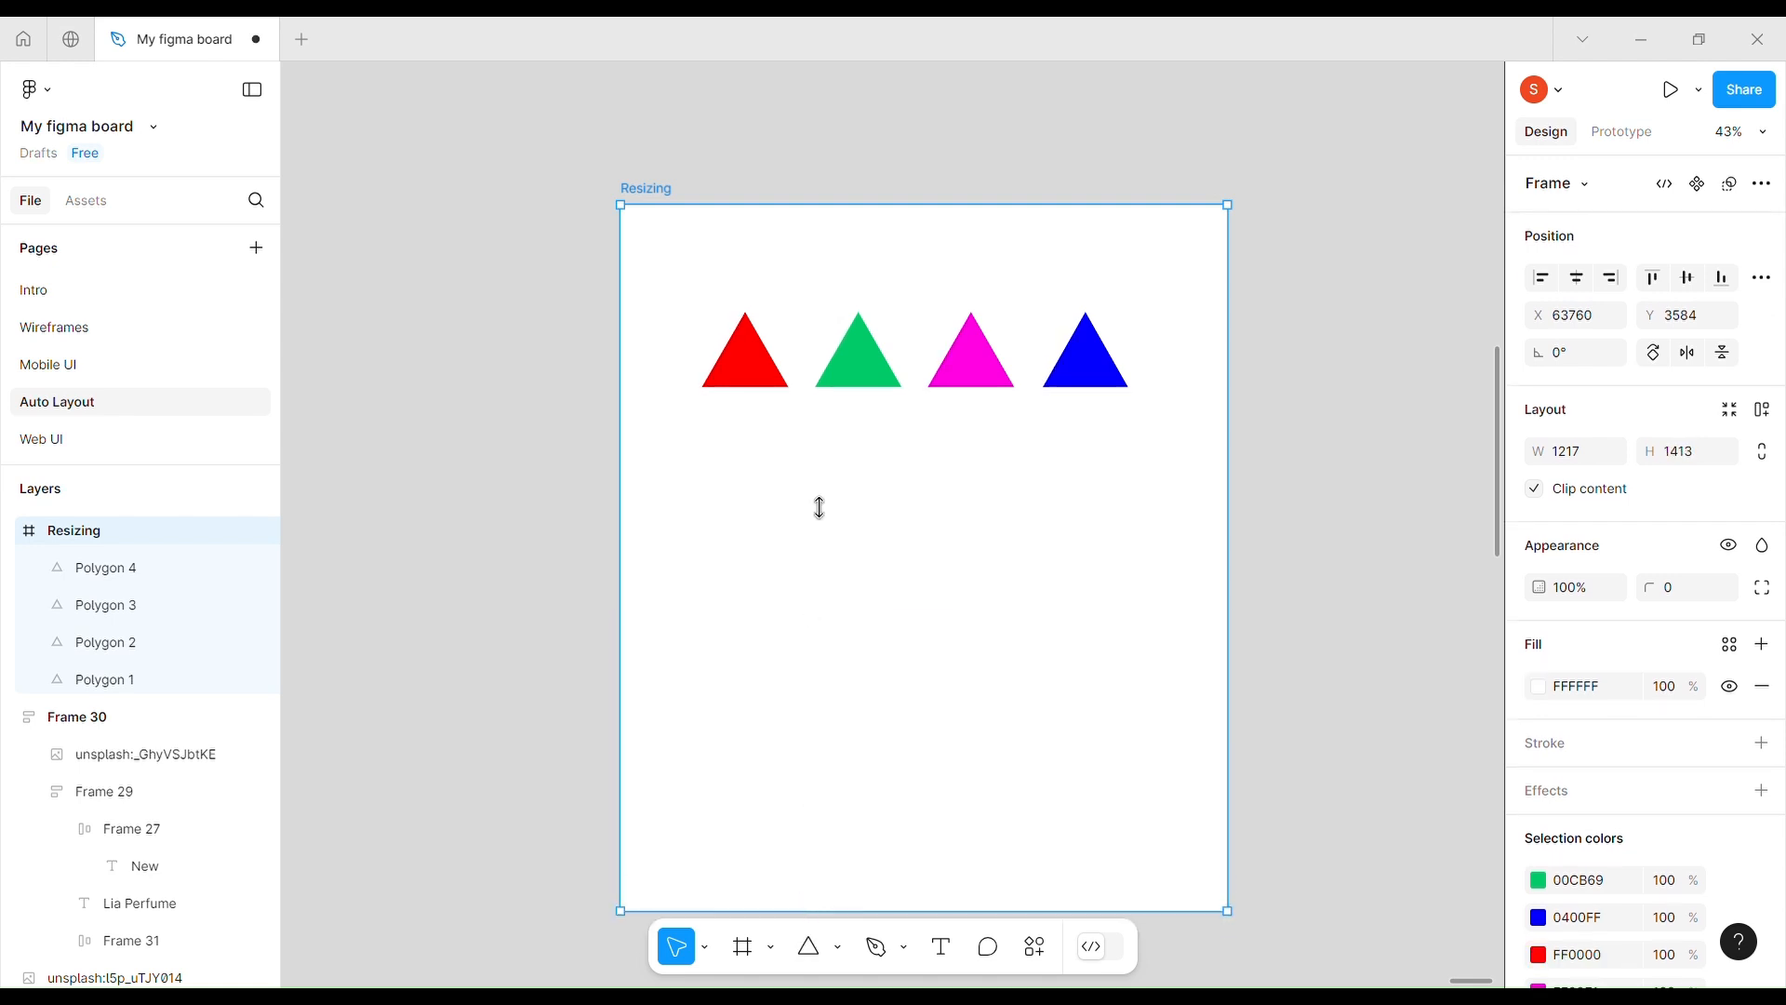
pyautogui.moveTo(819, 507); pyautogui.dragTo(807, 606)
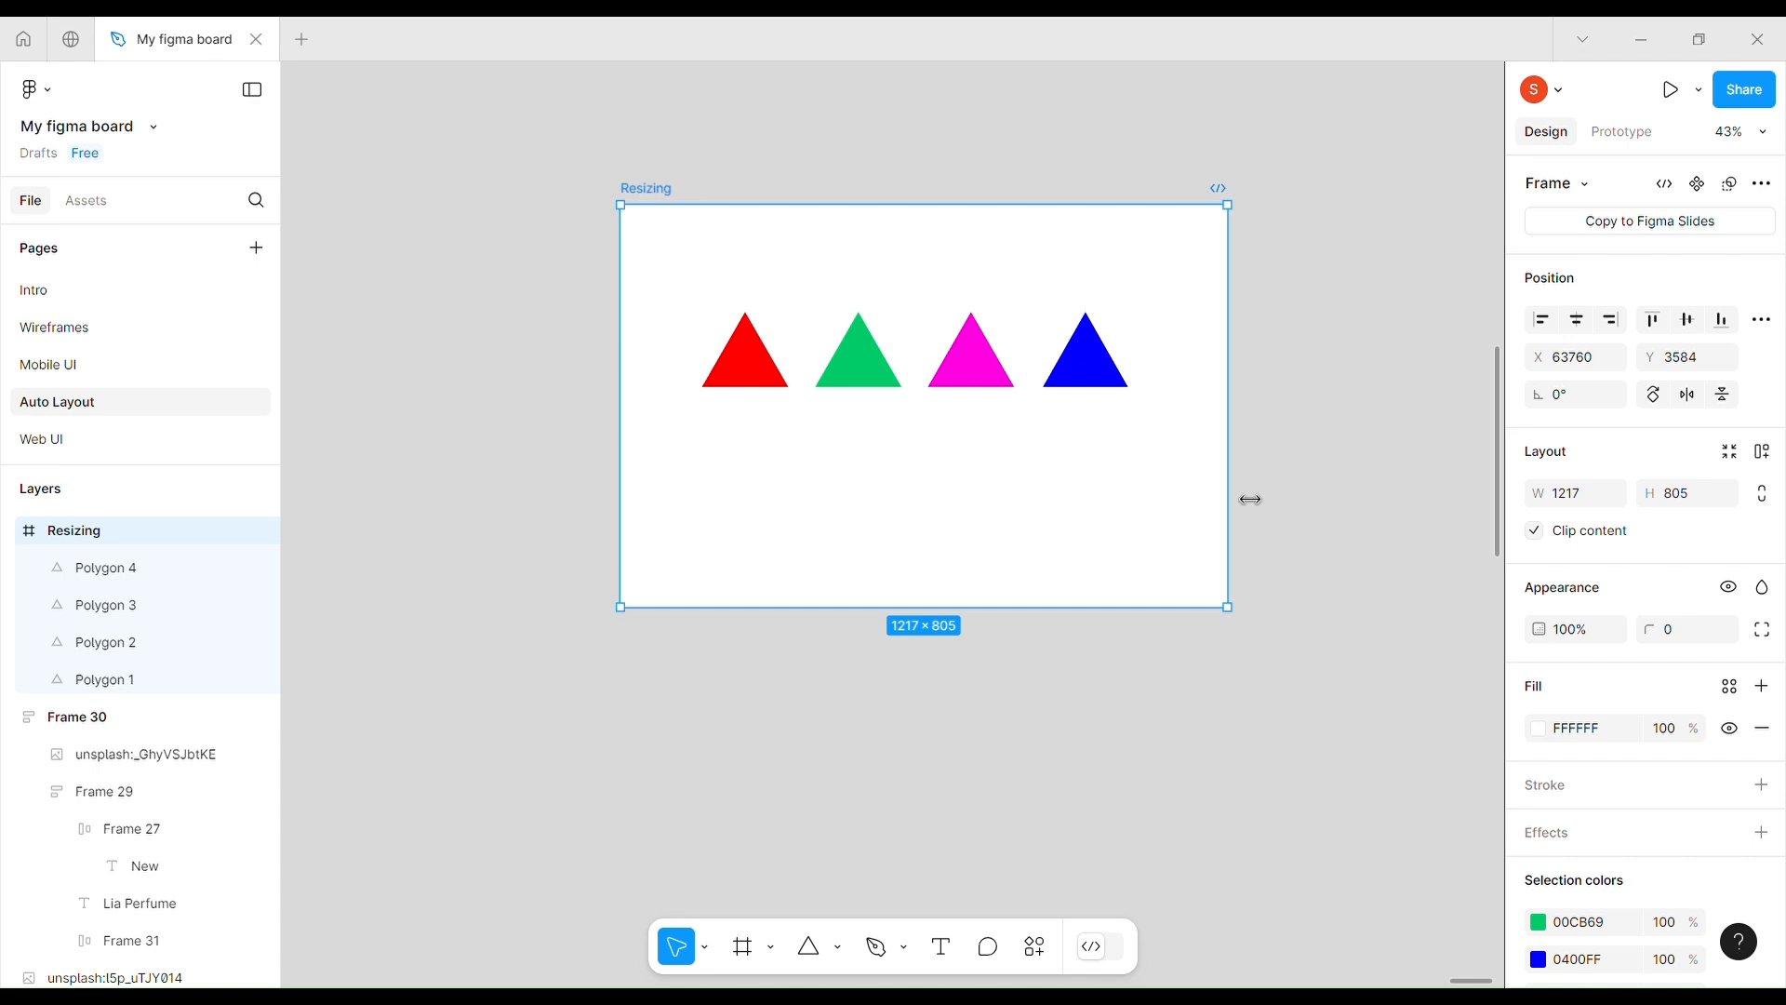
pyautogui.moveTo(1249, 500); pyautogui.dragTo(1202, 514)
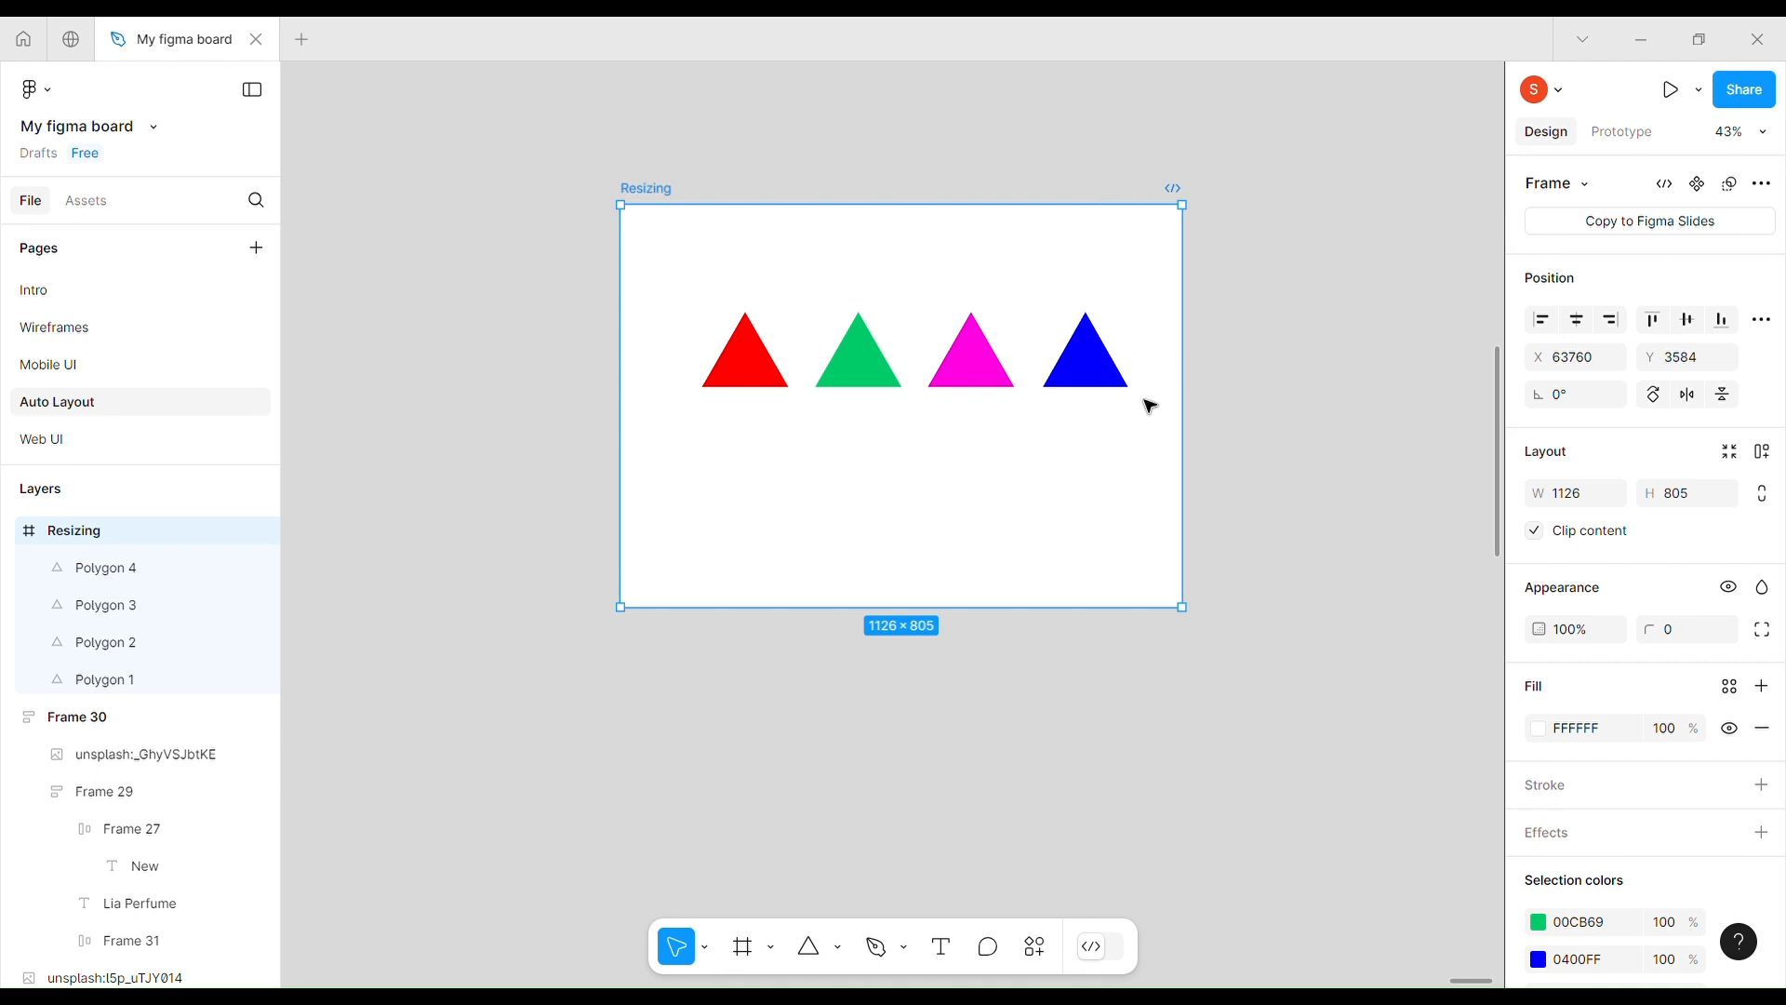
# - Select the red, green, pink and blue triangles together and wrap them in an auto layout frame
pyautogui.click(773, 393)
pyautogui.press('Return')
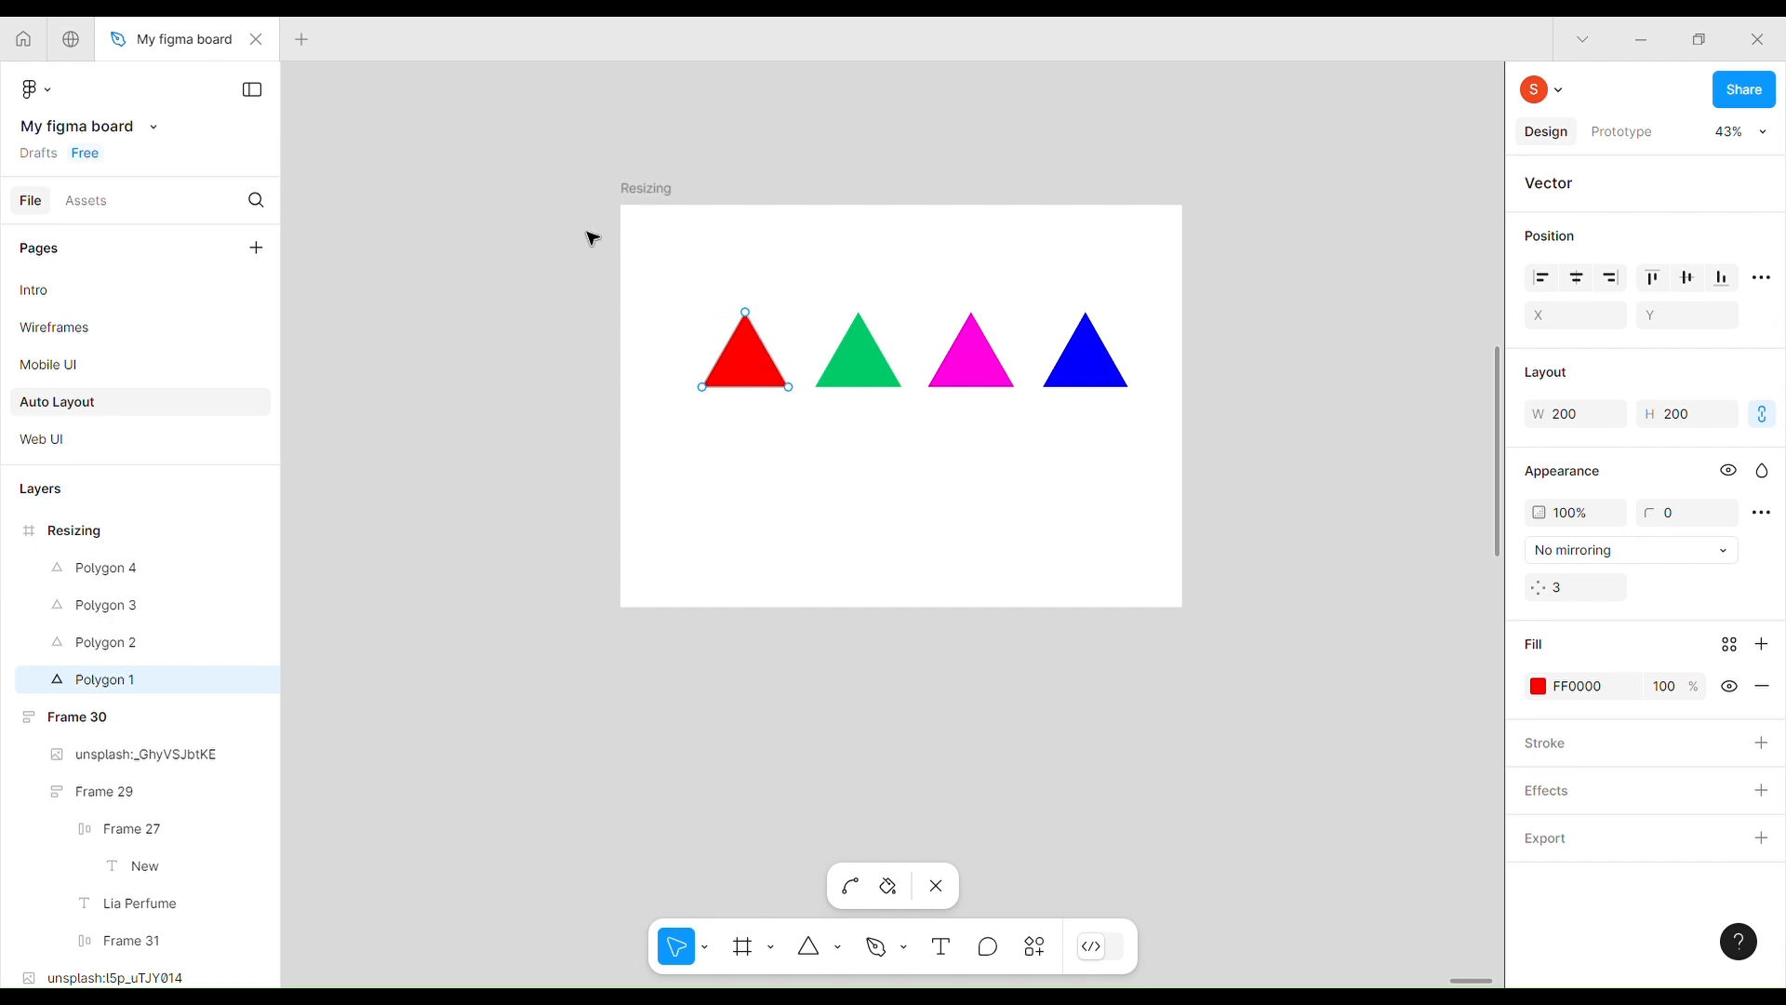
pyautogui.click(936, 884)
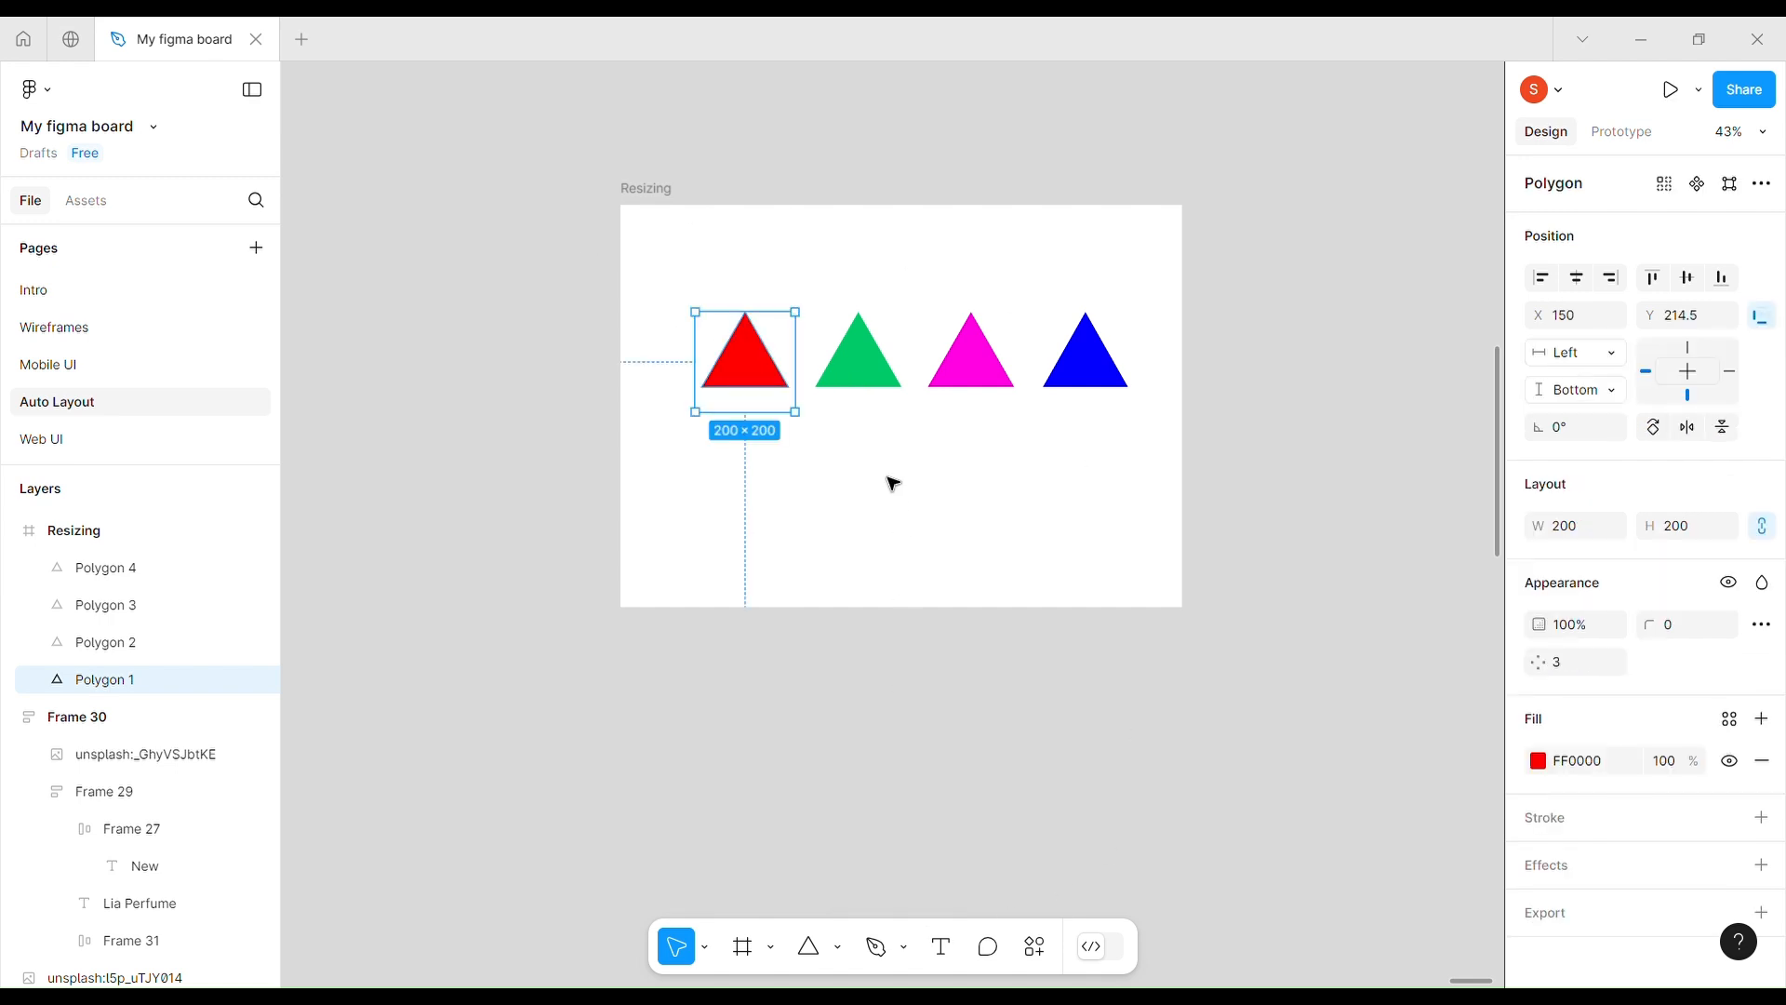
pyautogui.keyDown('shift'); pyautogui.click(872, 360); pyautogui.keyUp('shift')
pyautogui.keyDown('shift'); pyautogui.click(1000, 372); pyautogui.keyUp('shift')
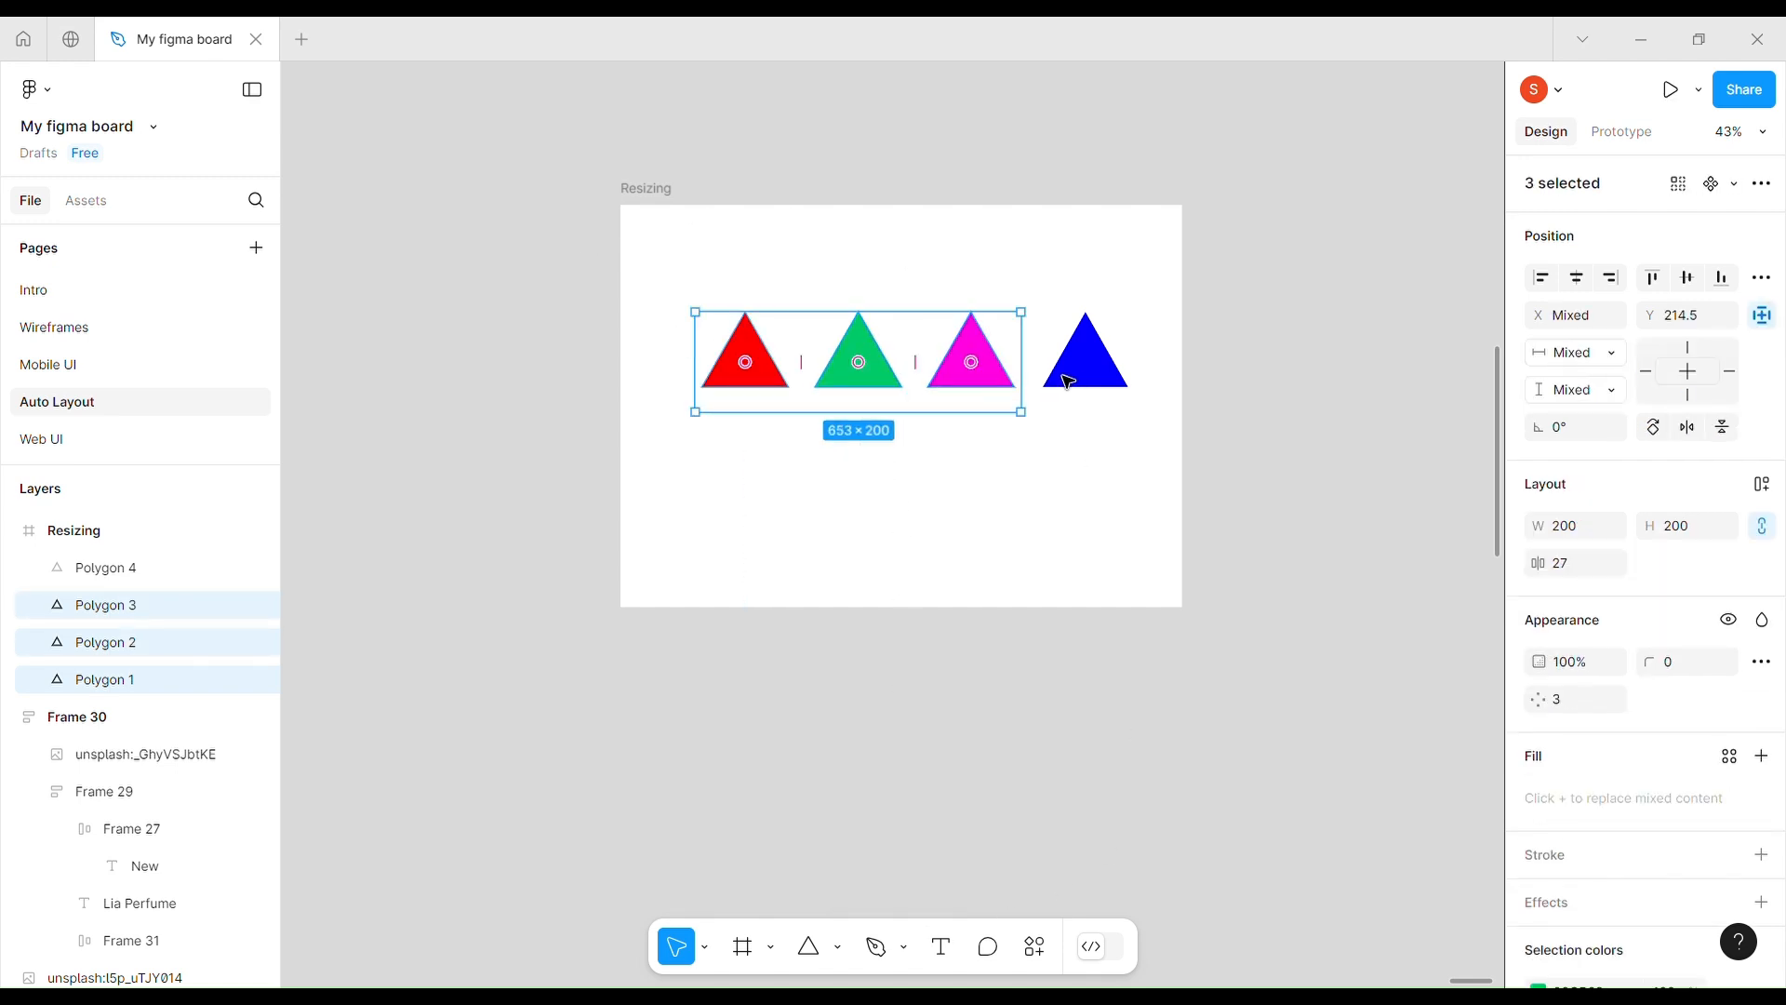
pyautogui.hotkey('ctrl', 'a')
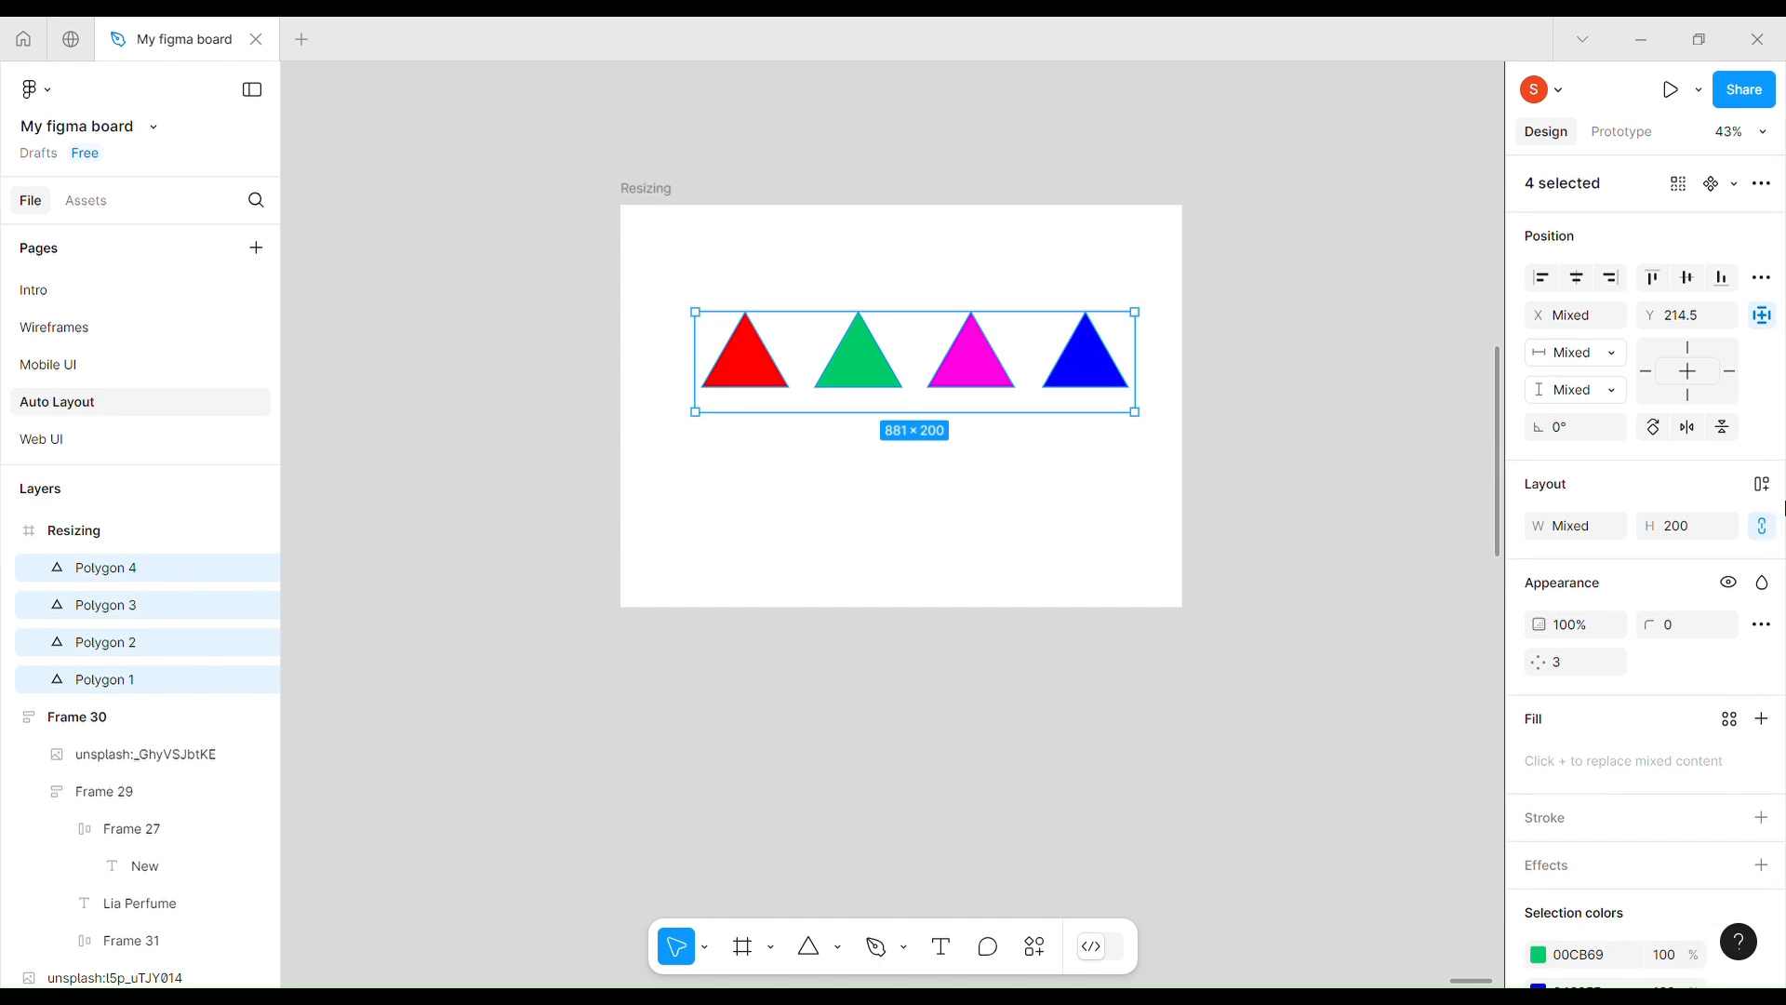
pyautogui.hotkey('shift', 'a')
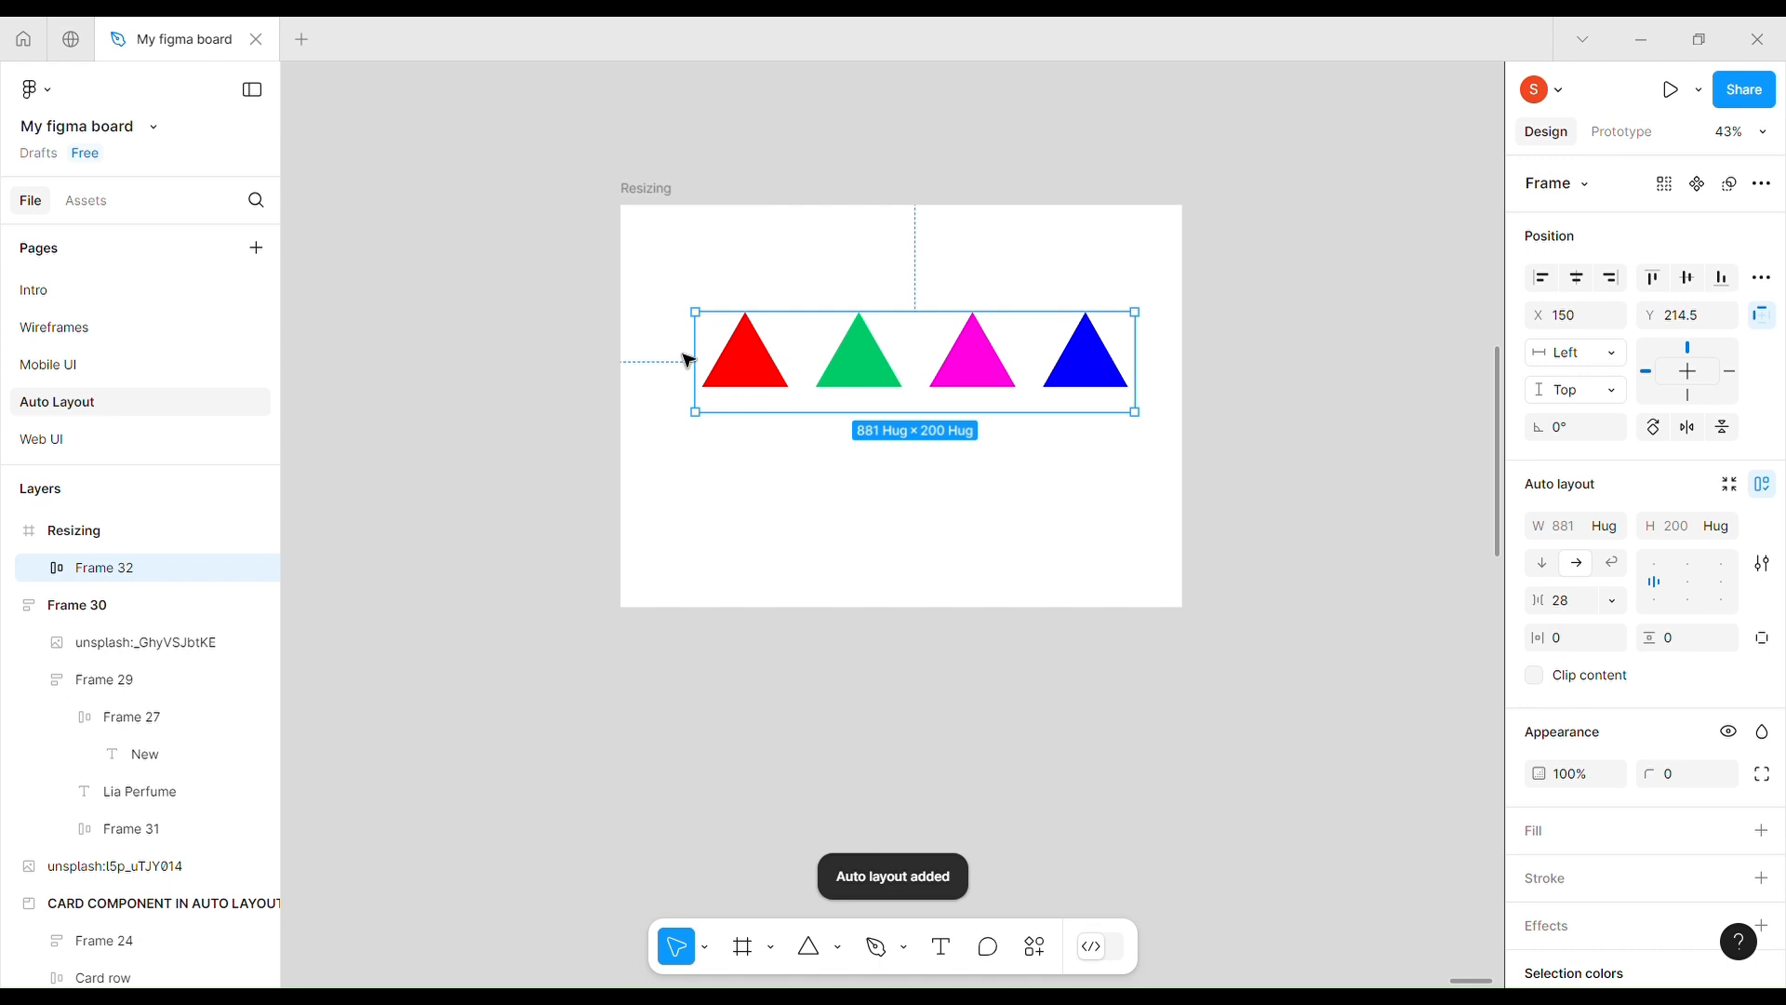
# - Reorder the triangles within the auto layout to green, pink, red, blue
pyautogui.click(865, 370)
pyautogui.moveTo(841, 379); pyautogui.dragTo(721, 377)
pyautogui.click(977, 372)
pyautogui.doubleClick(985, 382)
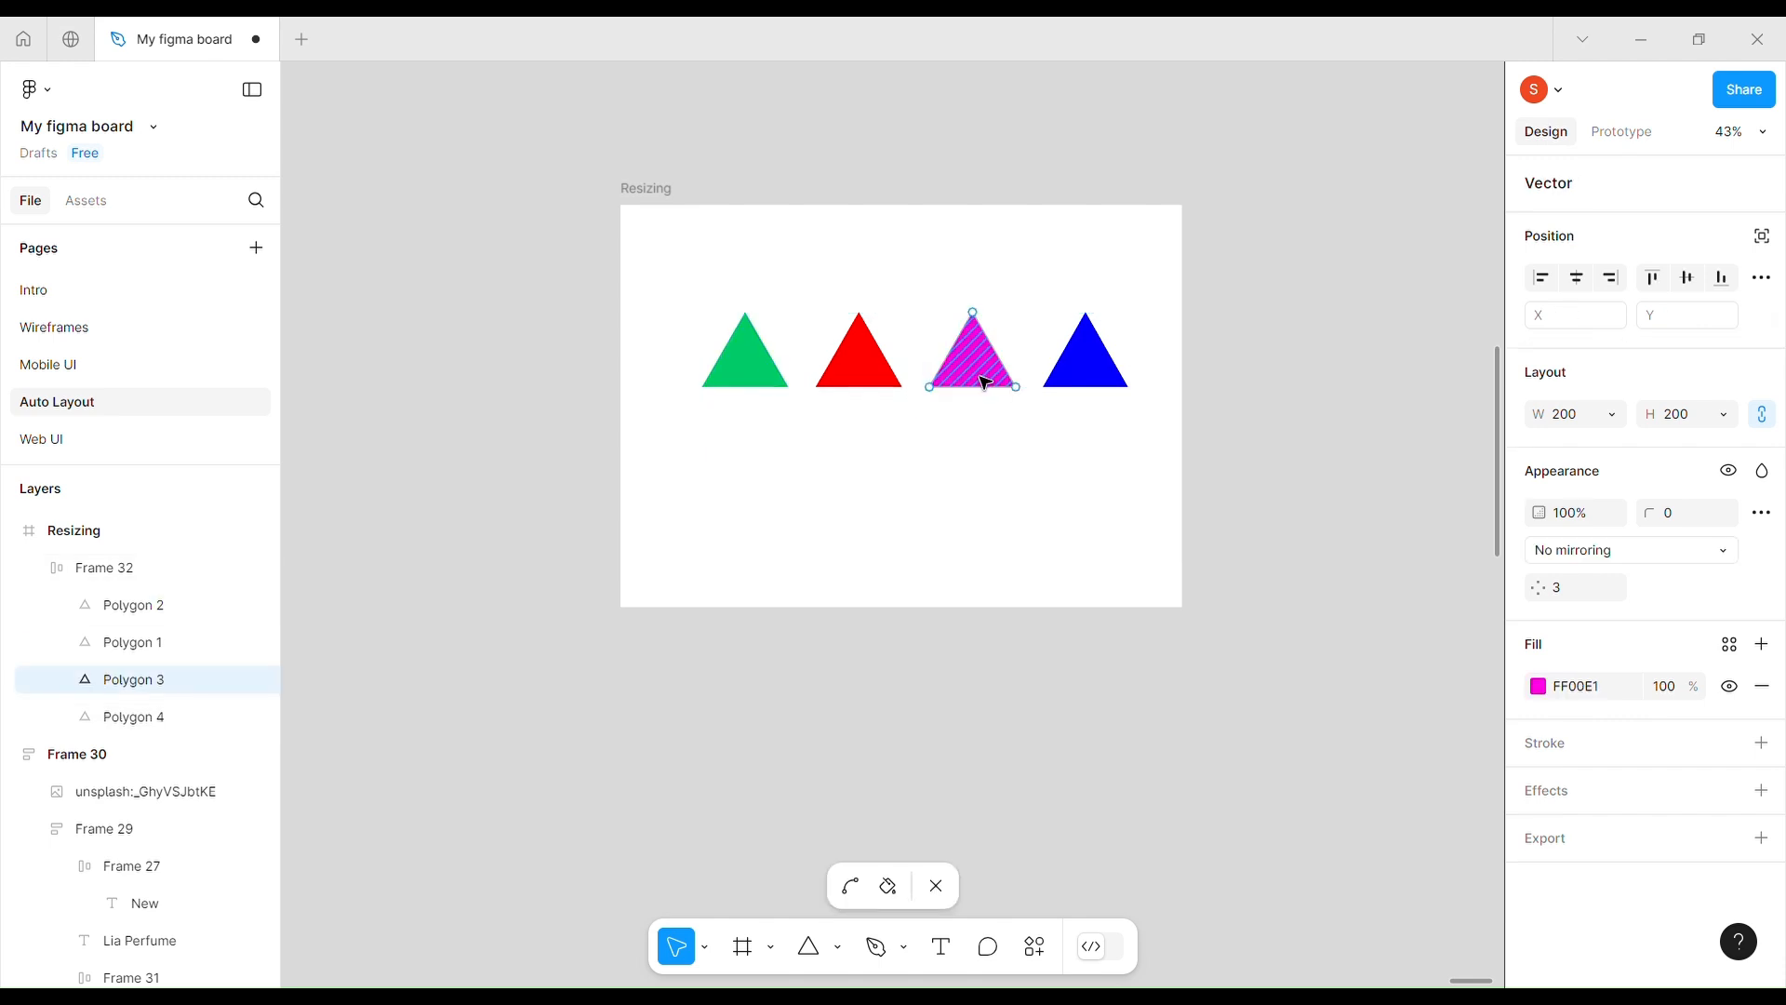
pyautogui.click(936, 884)
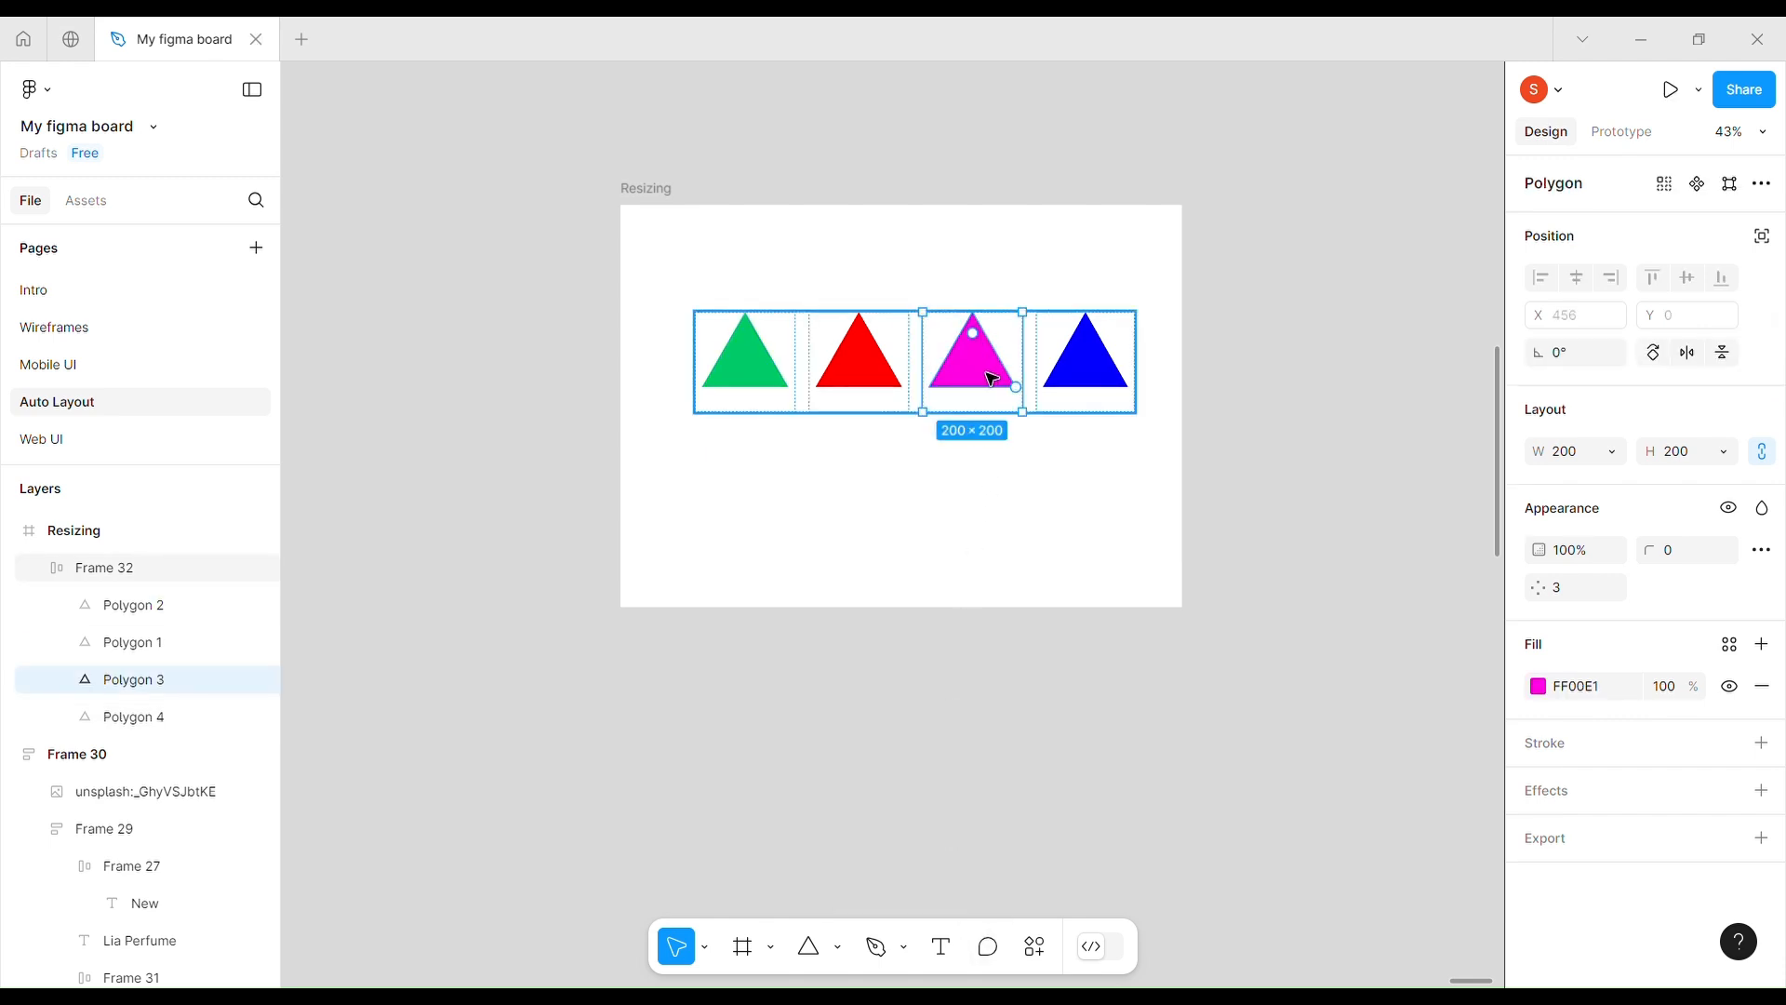
pyautogui.moveTo(991, 379); pyautogui.dragTo(854, 367)
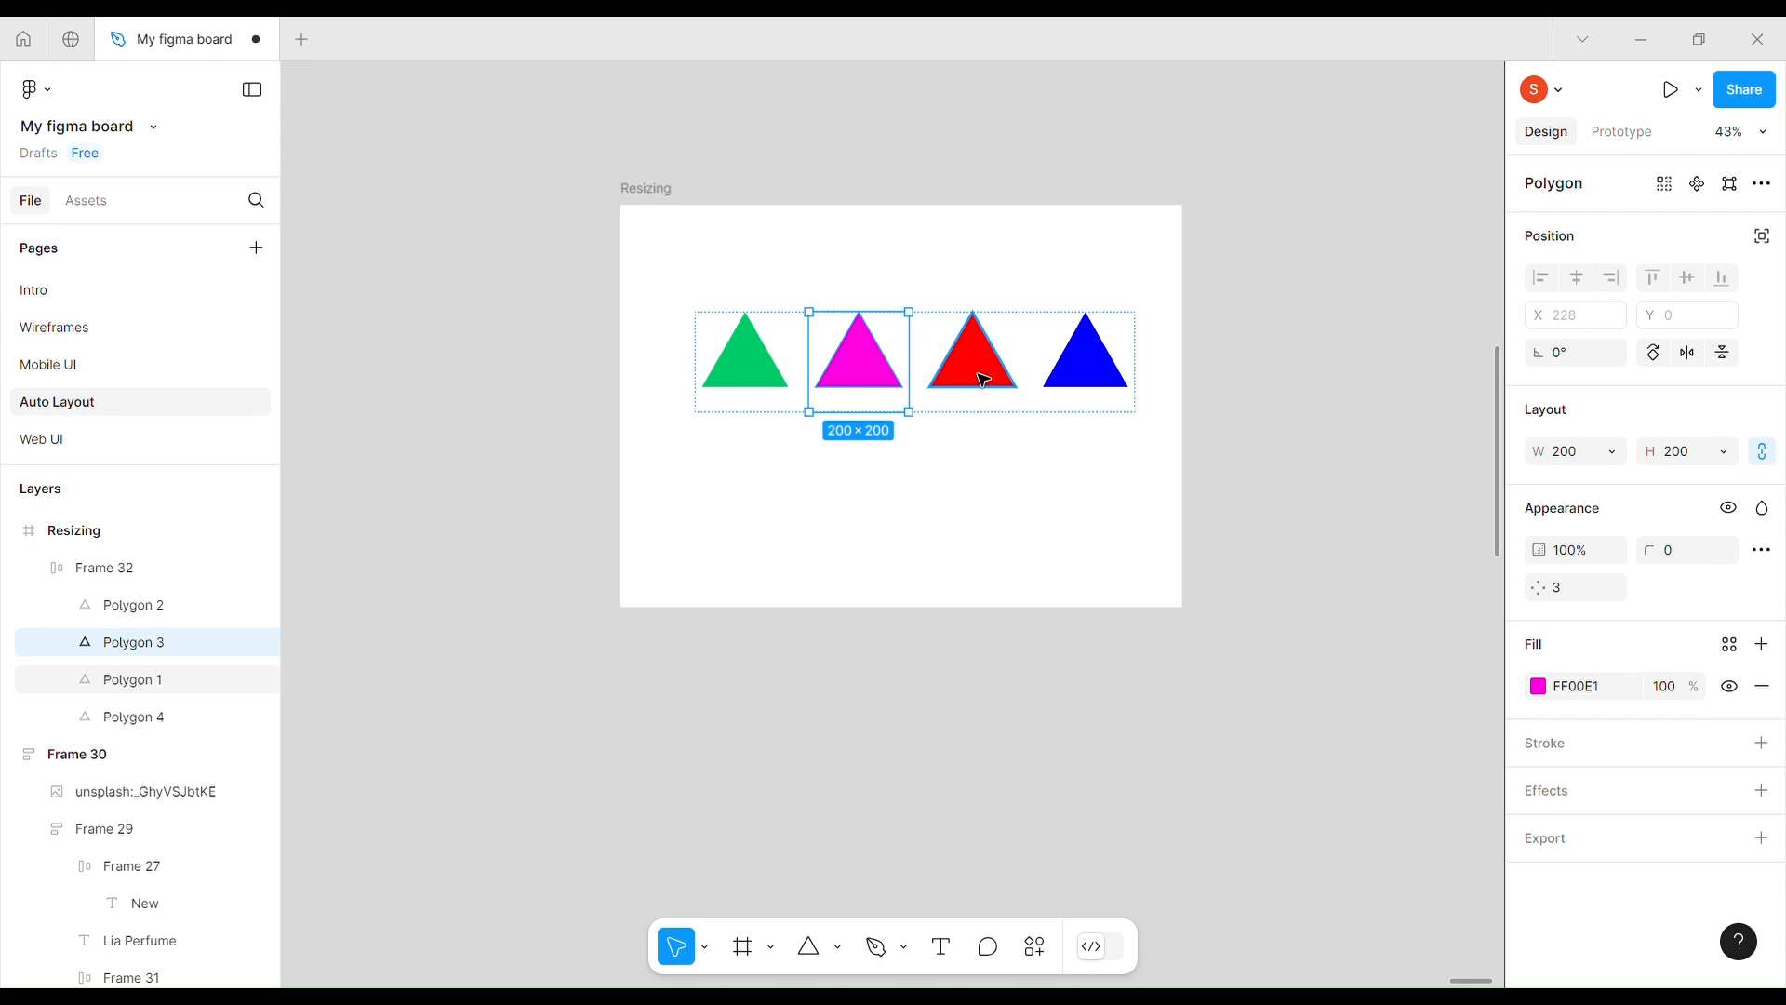
# - Move the red triangle to the end of the auto layout row, bring it back to first place, and clear the selection
pyautogui.click(984, 381)
pyautogui.doubleClick(984, 382)
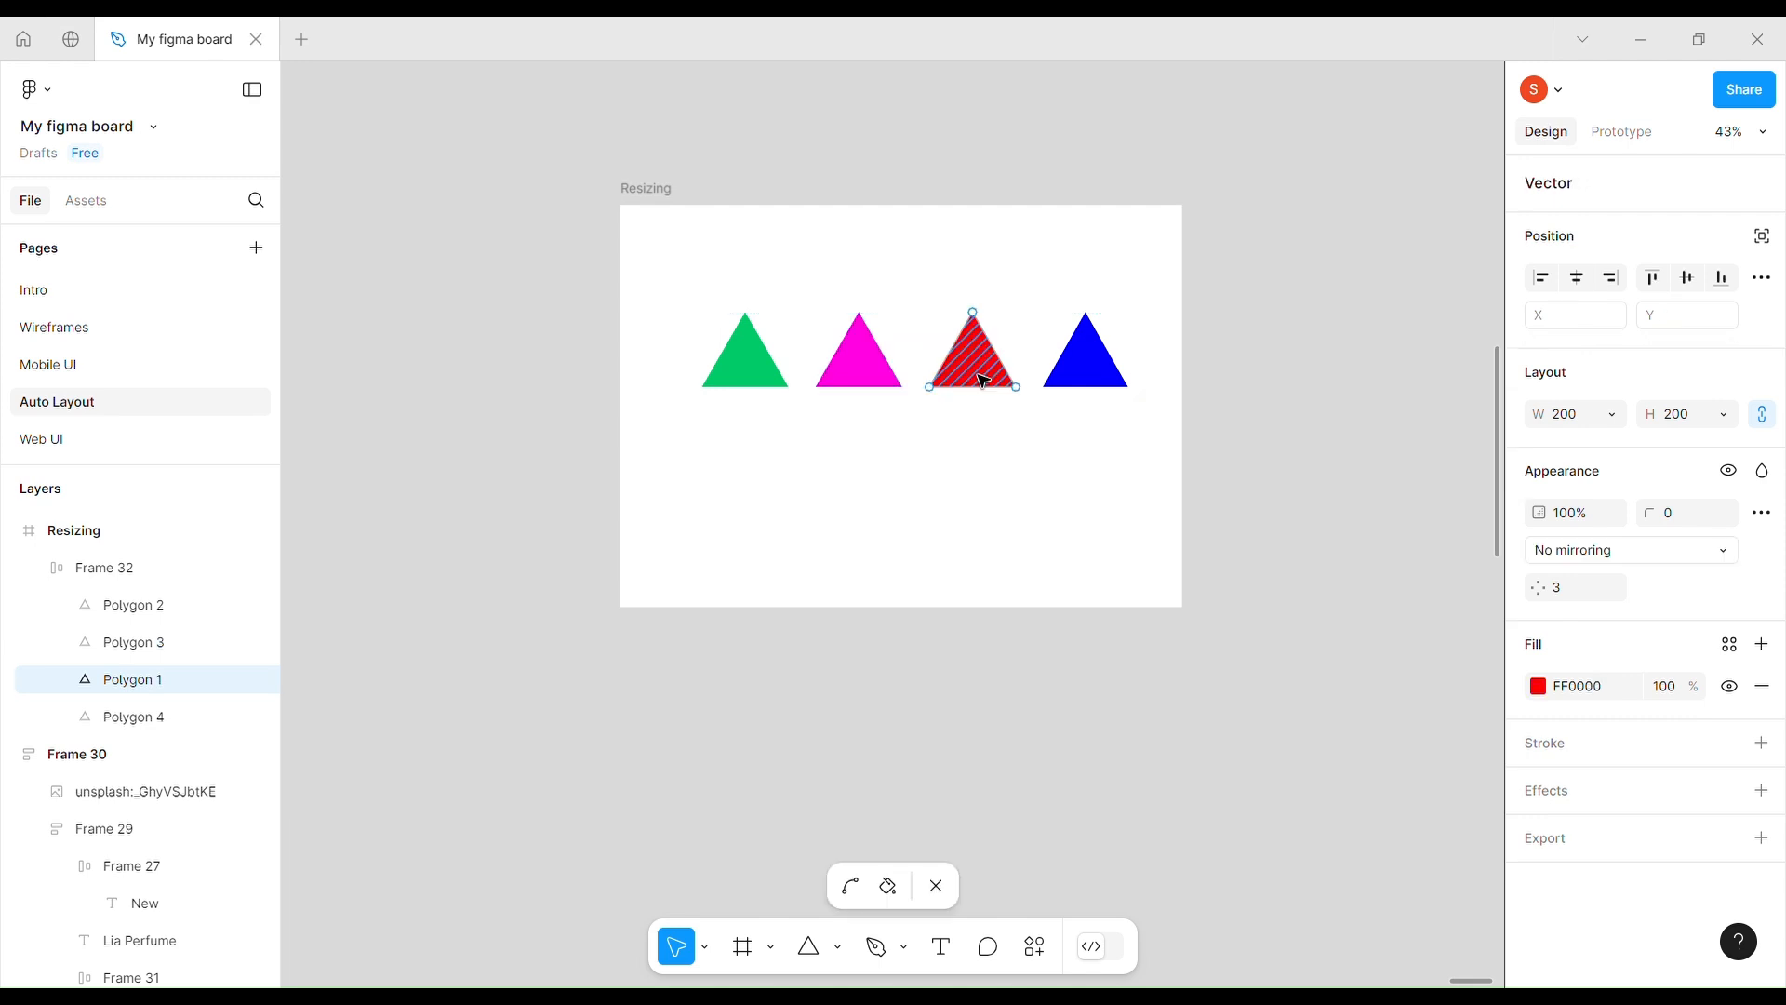
pyautogui.click(937, 886)
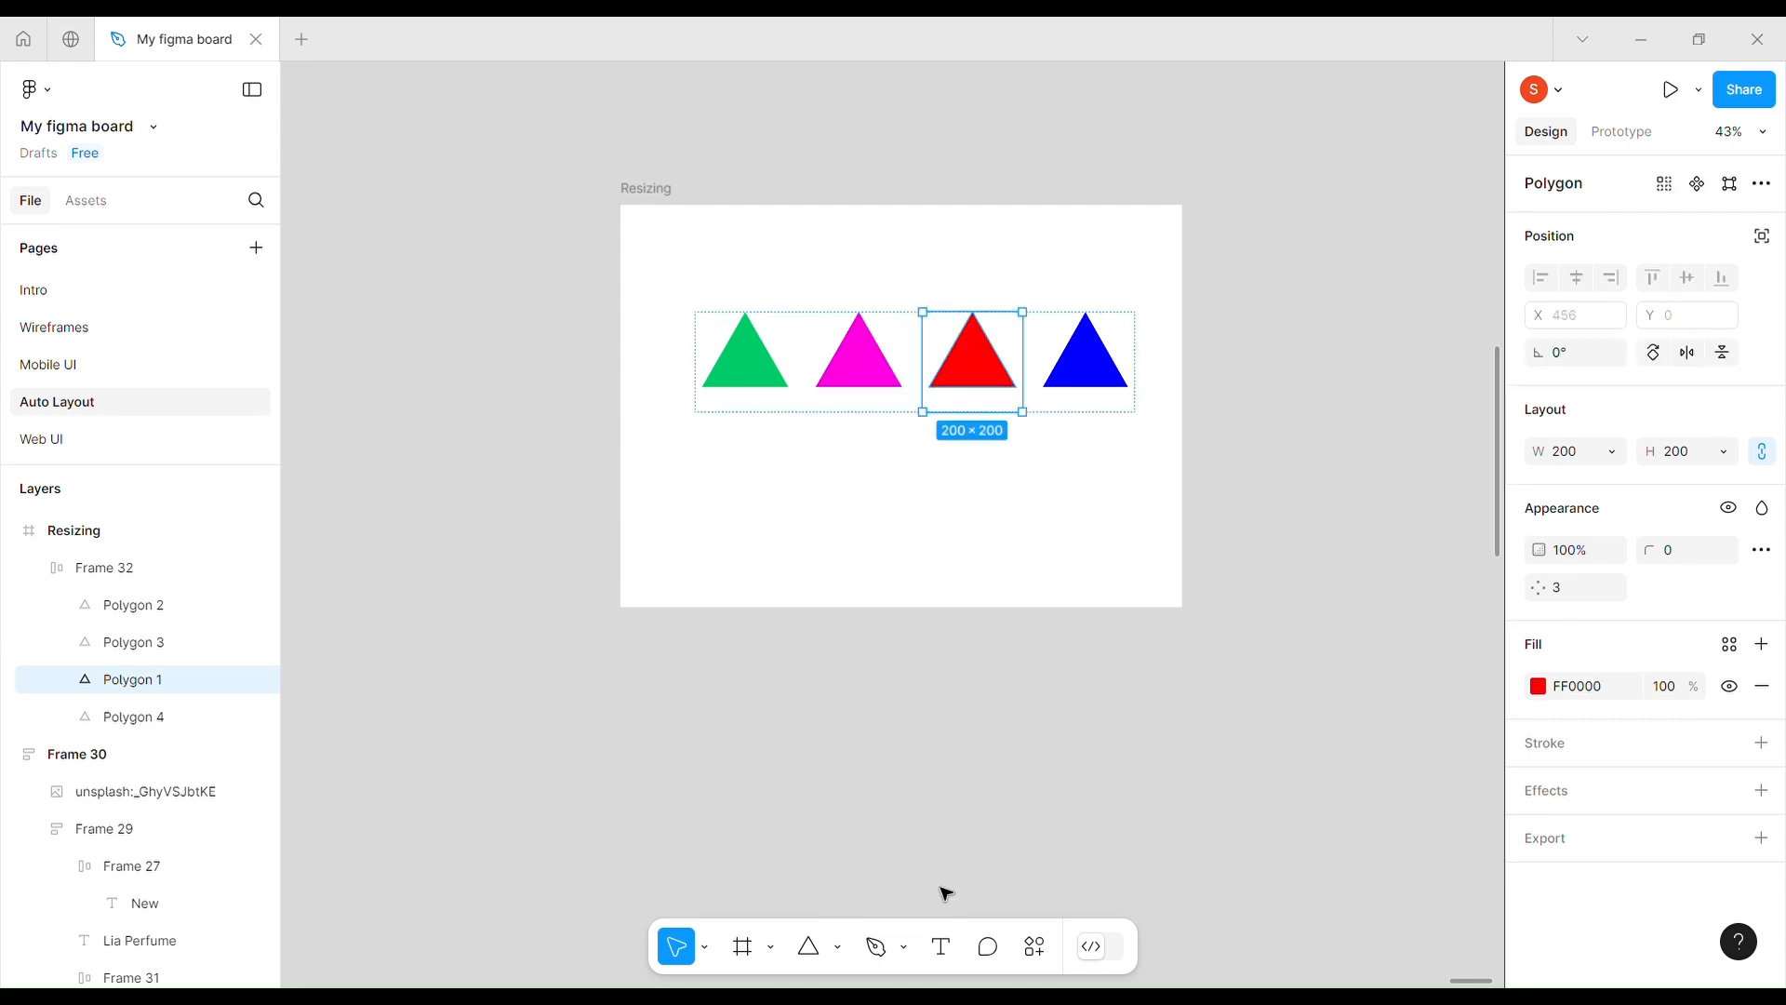
pyautogui.press('Right')
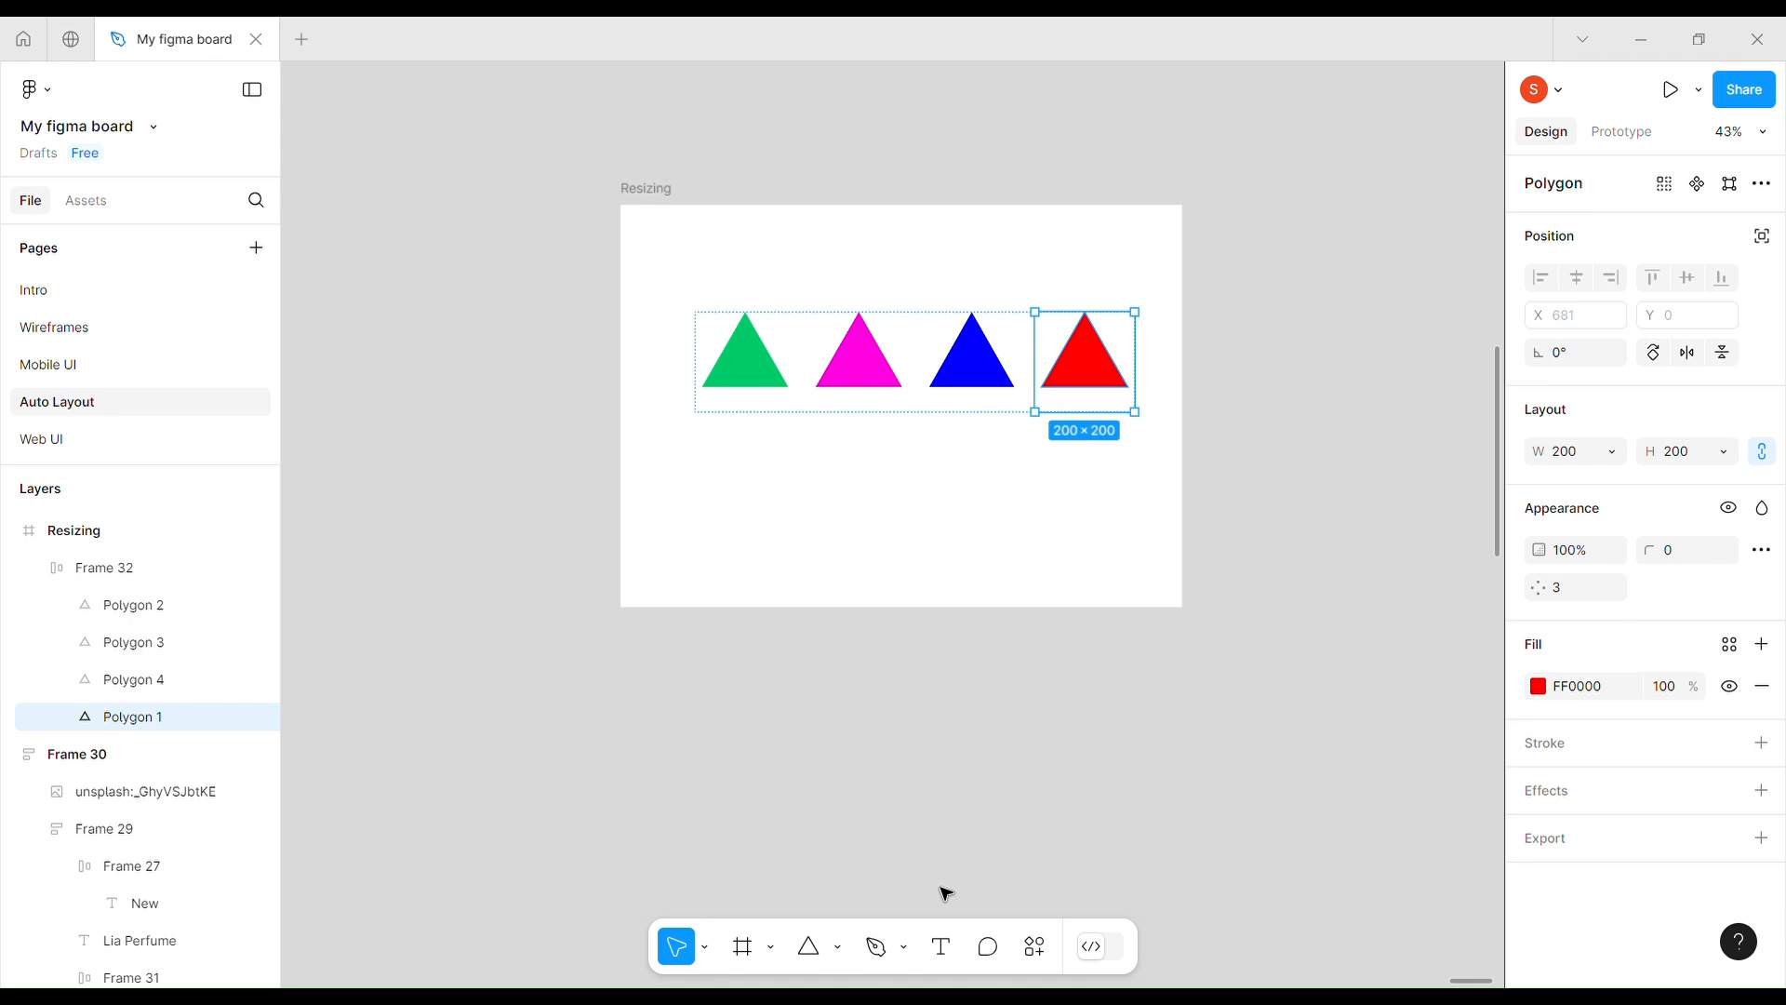
pyautogui.press('Left')
pyautogui.press('Left')
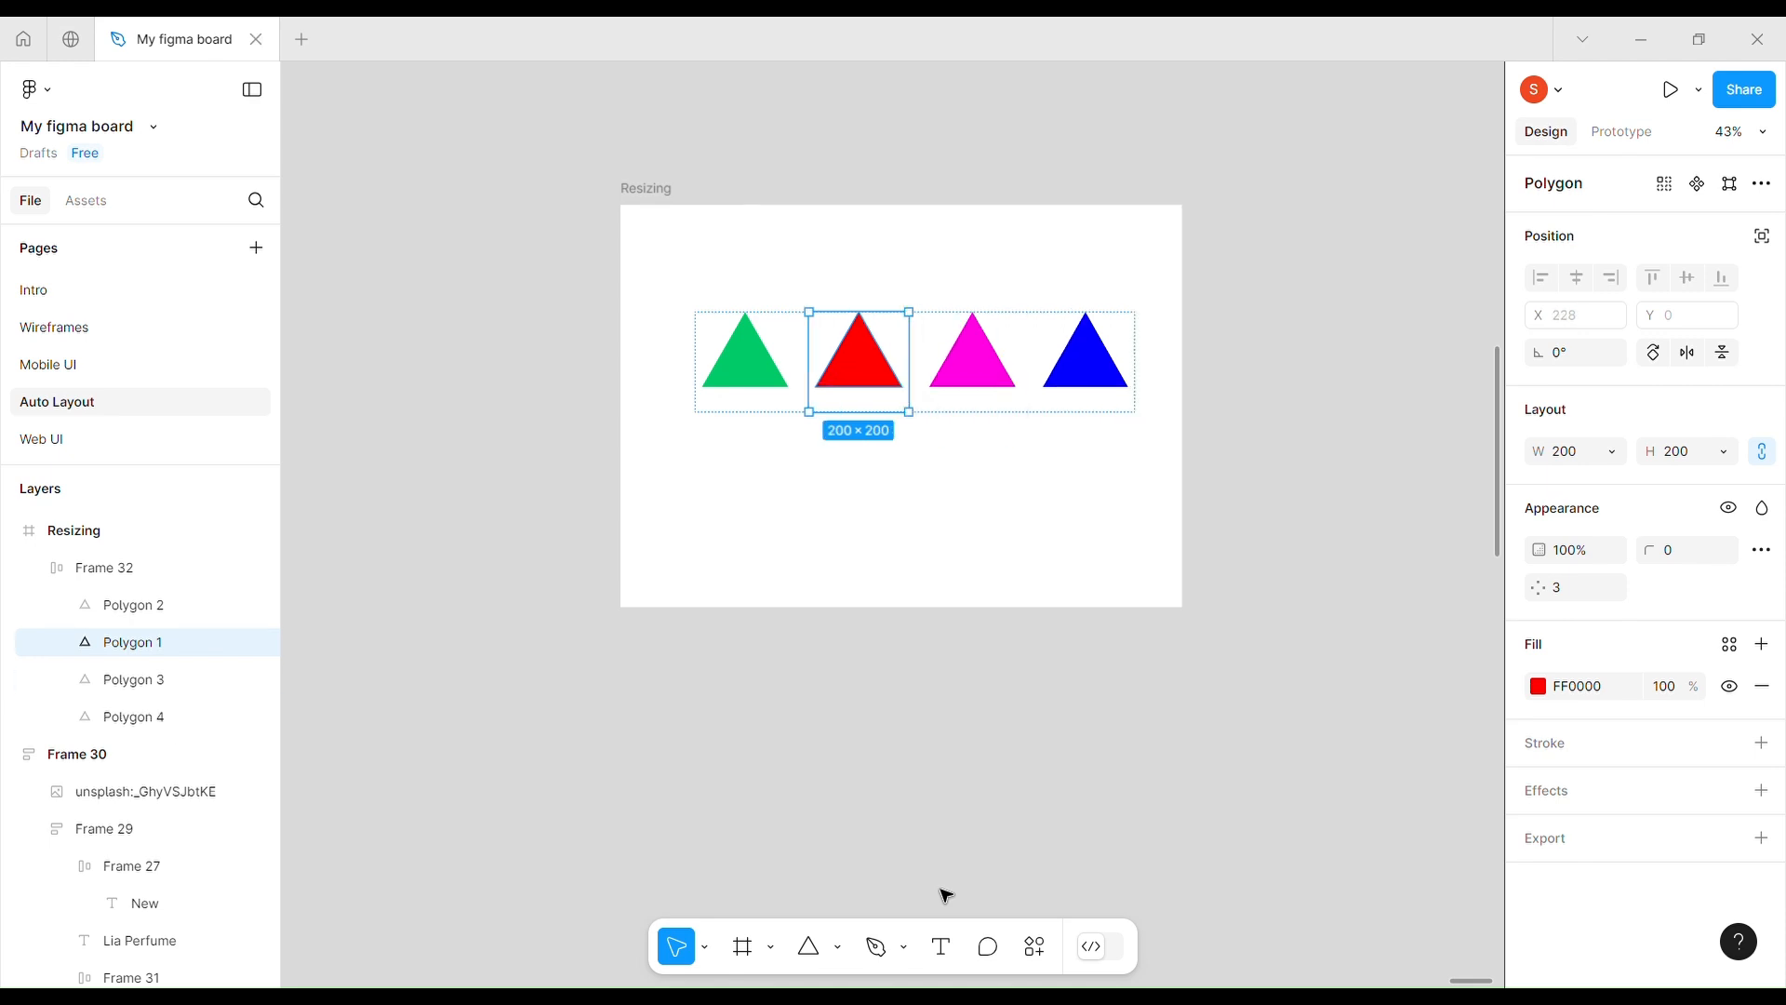
pyautogui.press('Left')
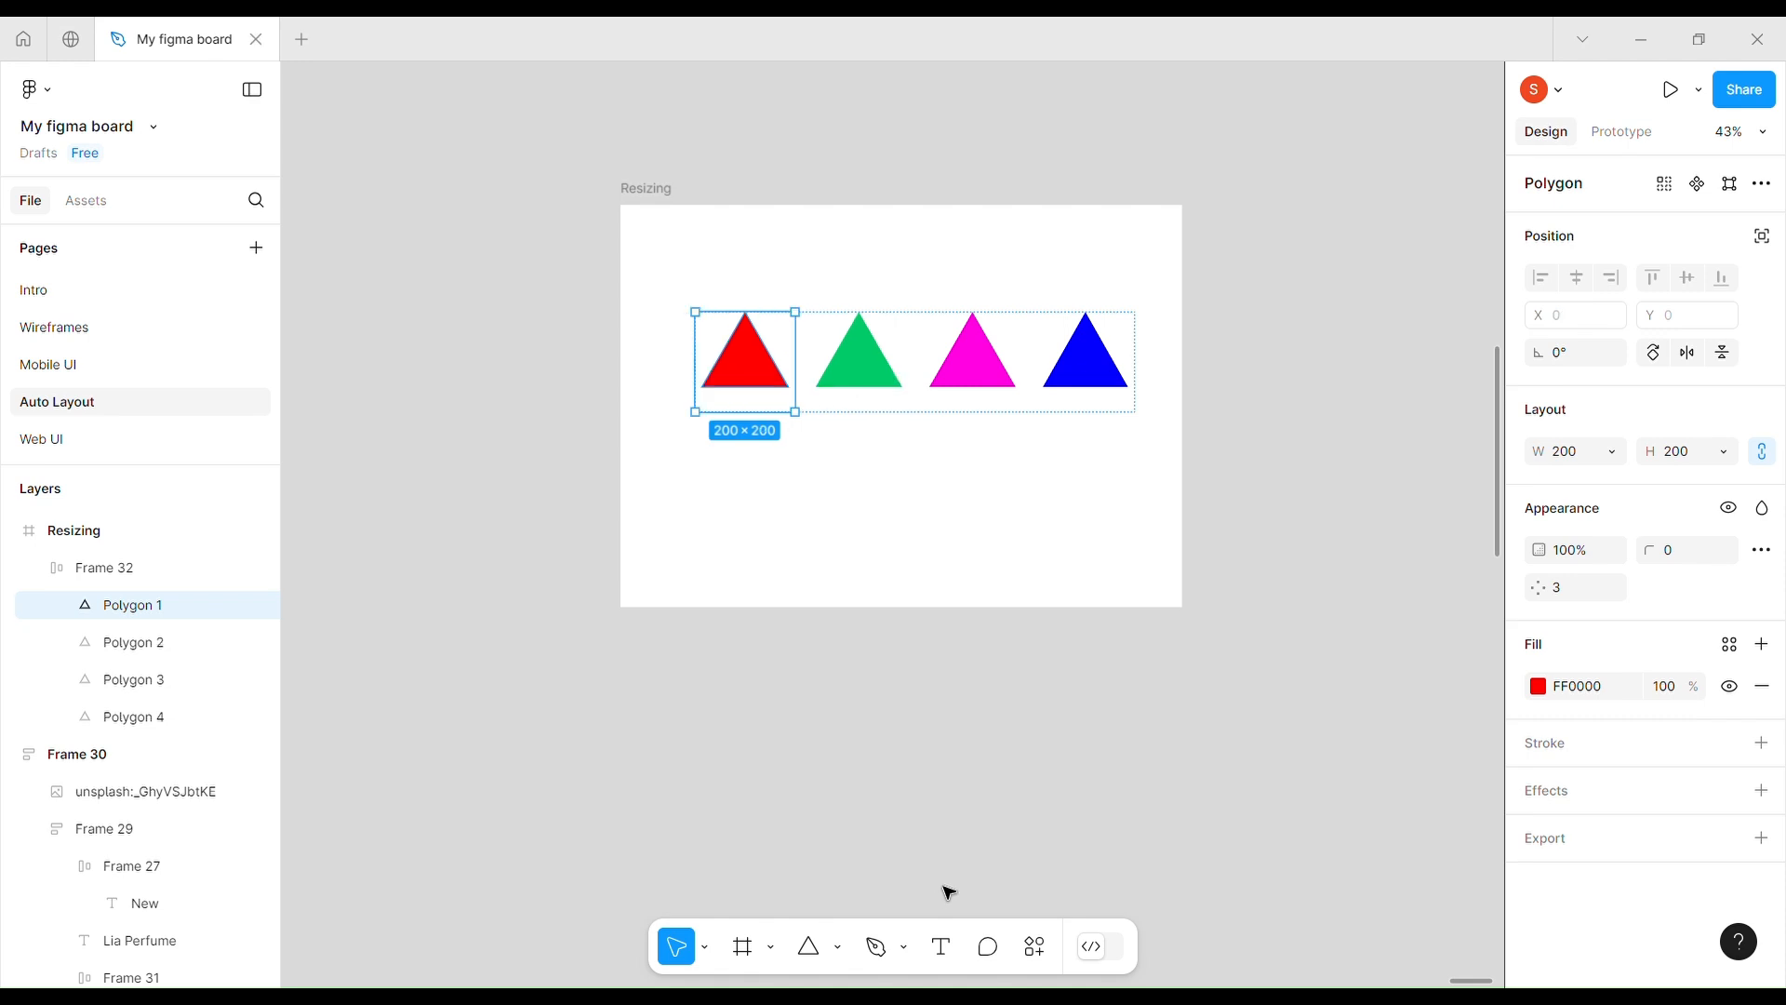
pyautogui.click(948, 682)
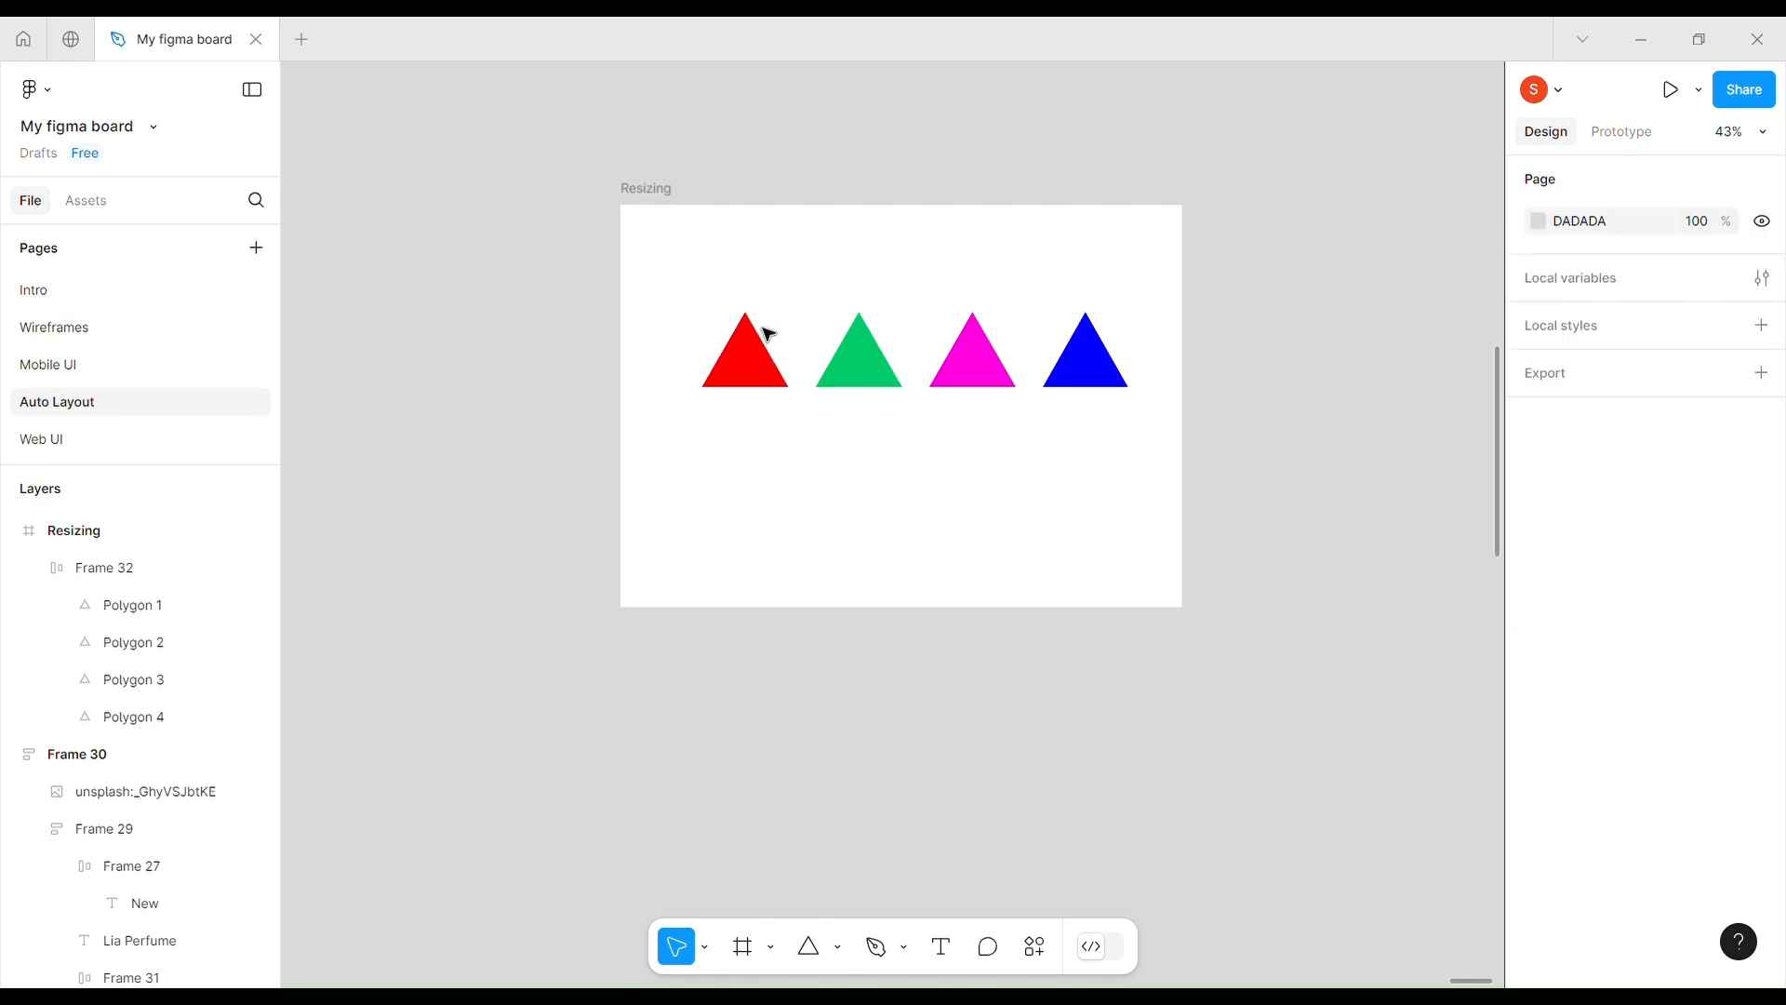
# - Set the triangles' auto layout direction to vertical and extend the Resizing frame's height to about 1157
pyautogui.click(785, 379)
pyautogui.click(1548, 569)
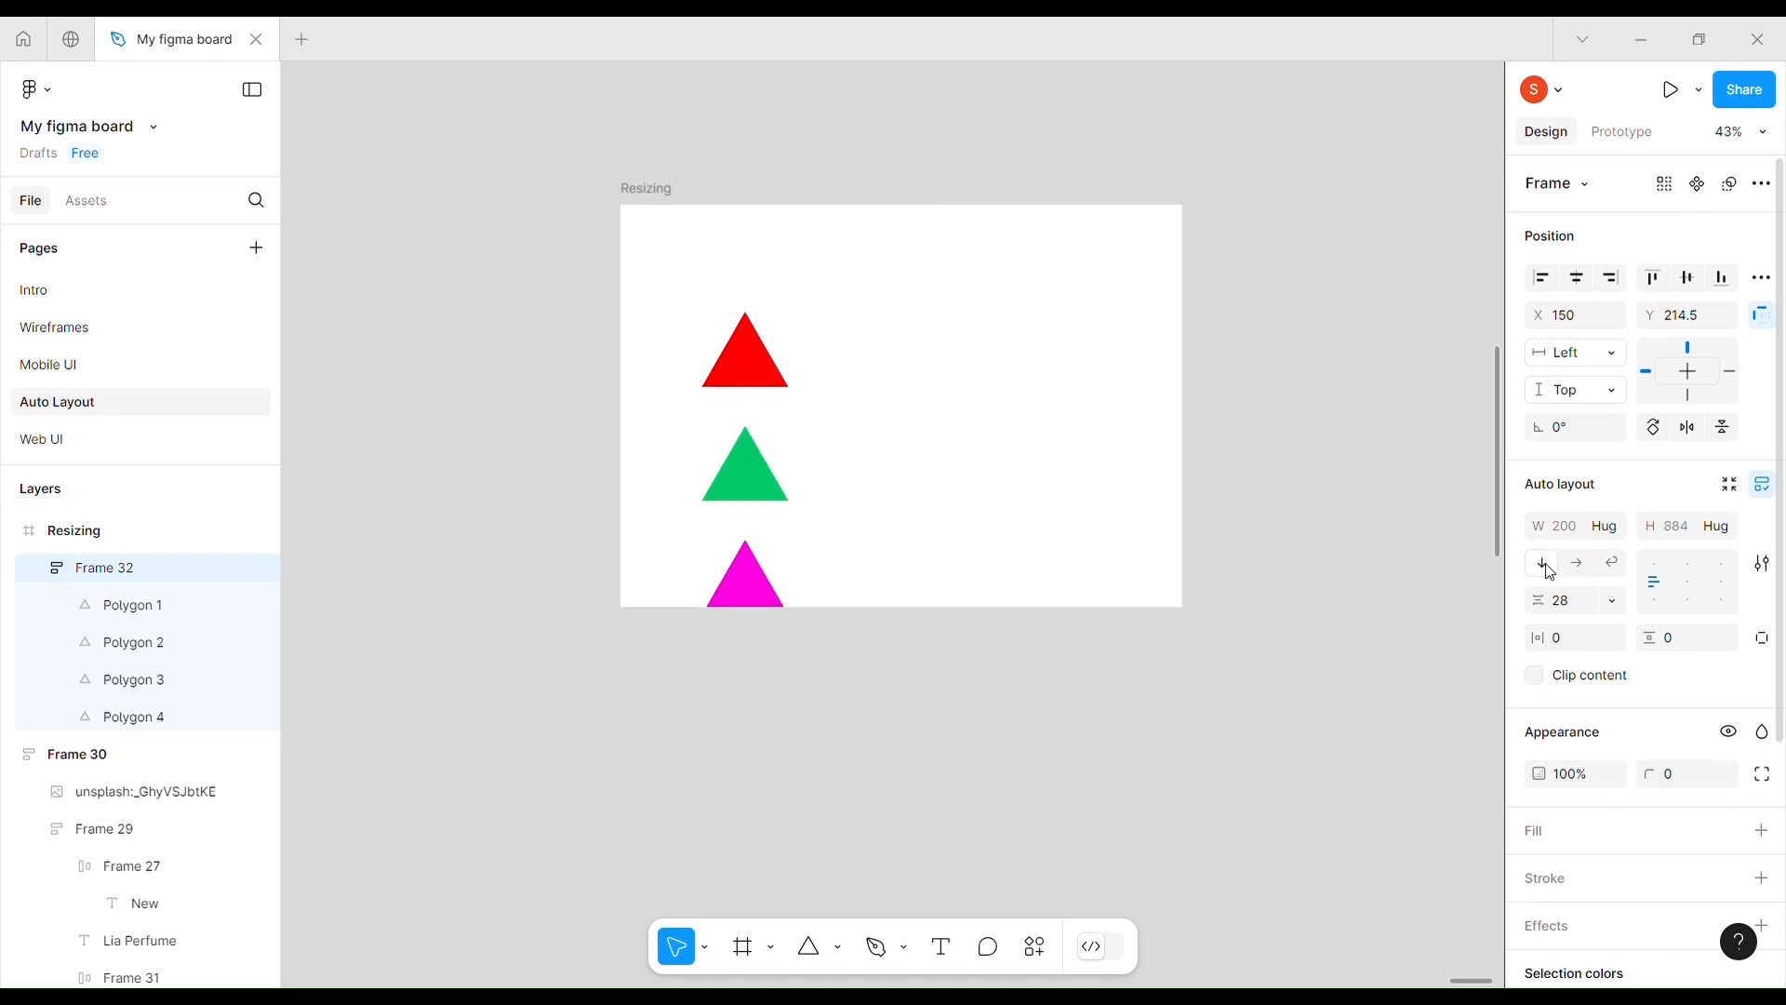
pyautogui.click(670, 223)
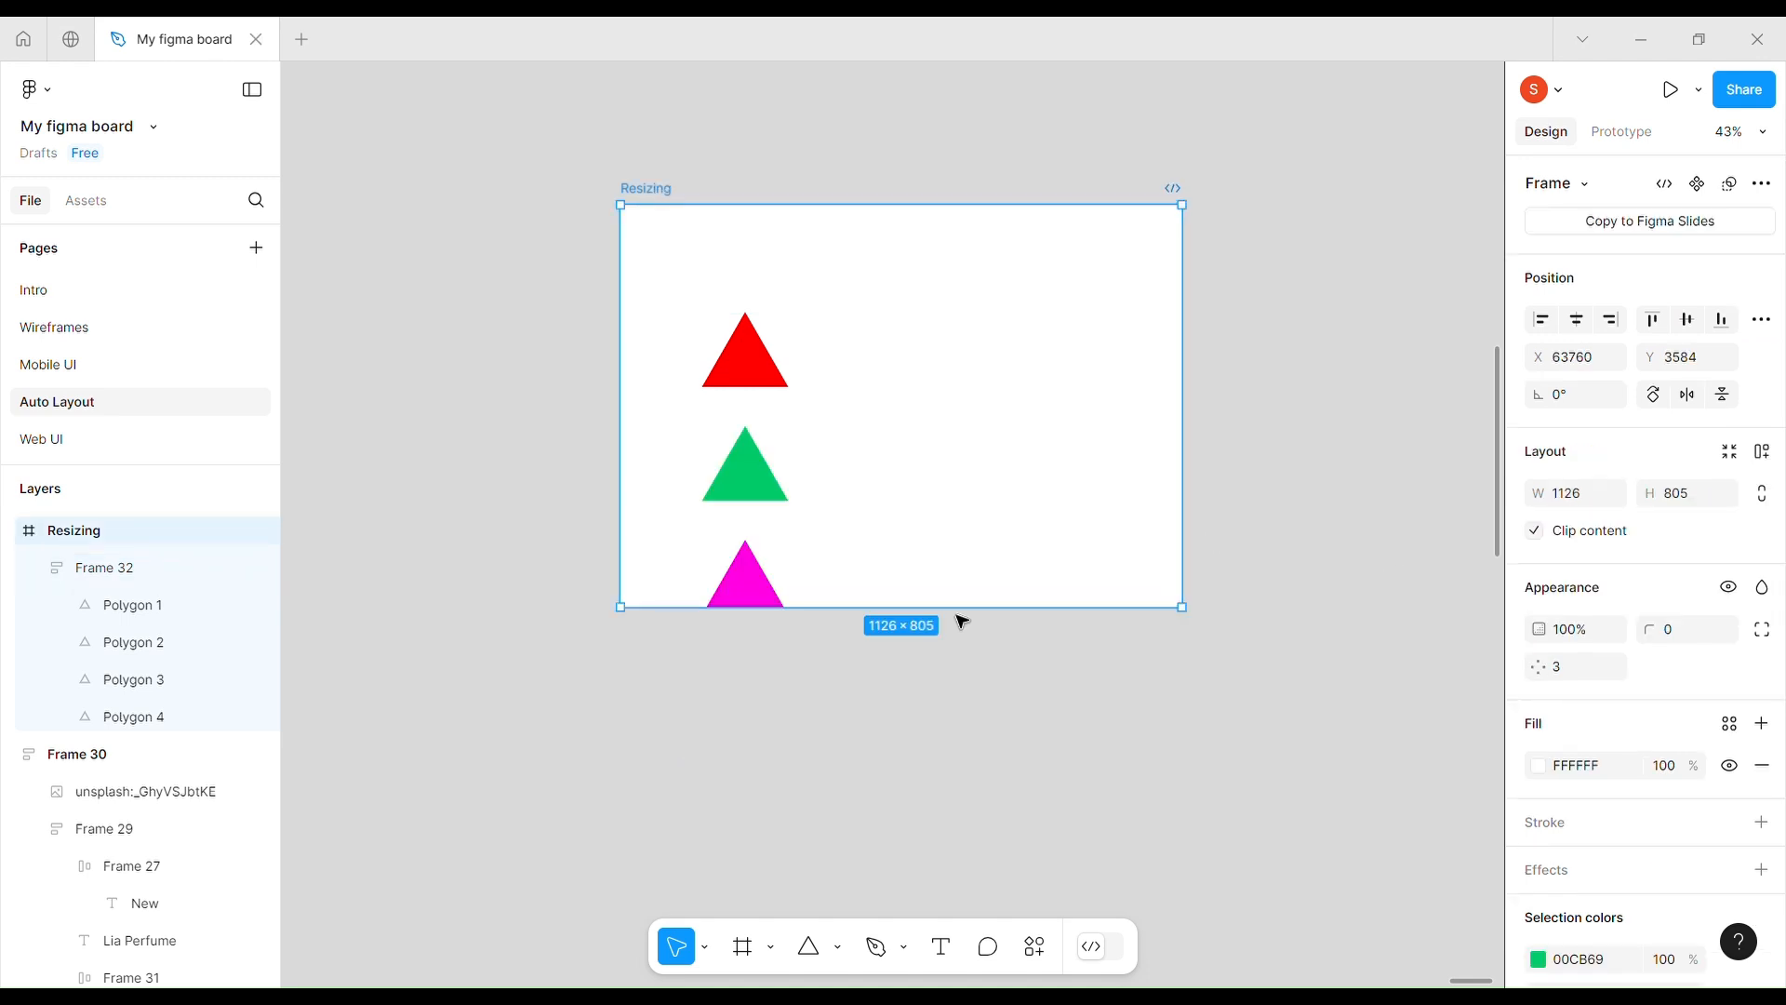
pyautogui.moveTo(979, 628); pyautogui.dragTo(988, 745)
pyautogui.moveTo(994, 802); pyautogui.dragTo(995, 804)
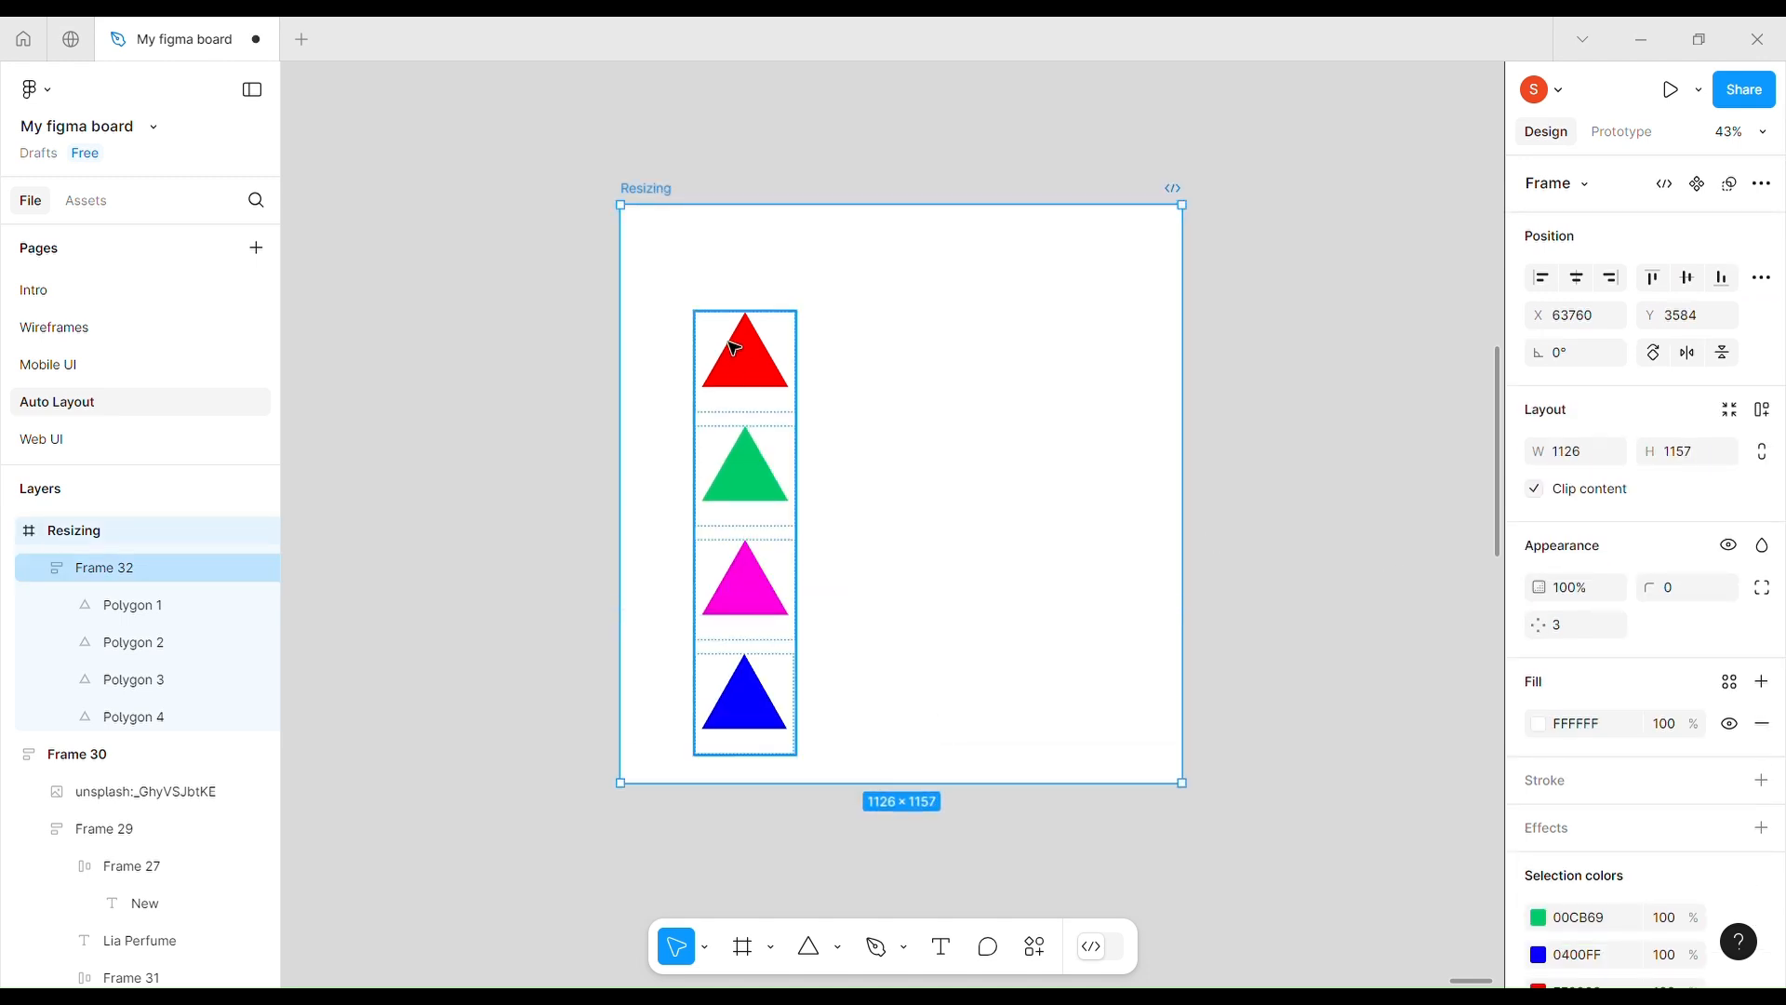
# - Return the triangles' auto layout to horizontal, try narrowing its frame to about 410, and undo the narrowing
pyautogui.click(742, 348)
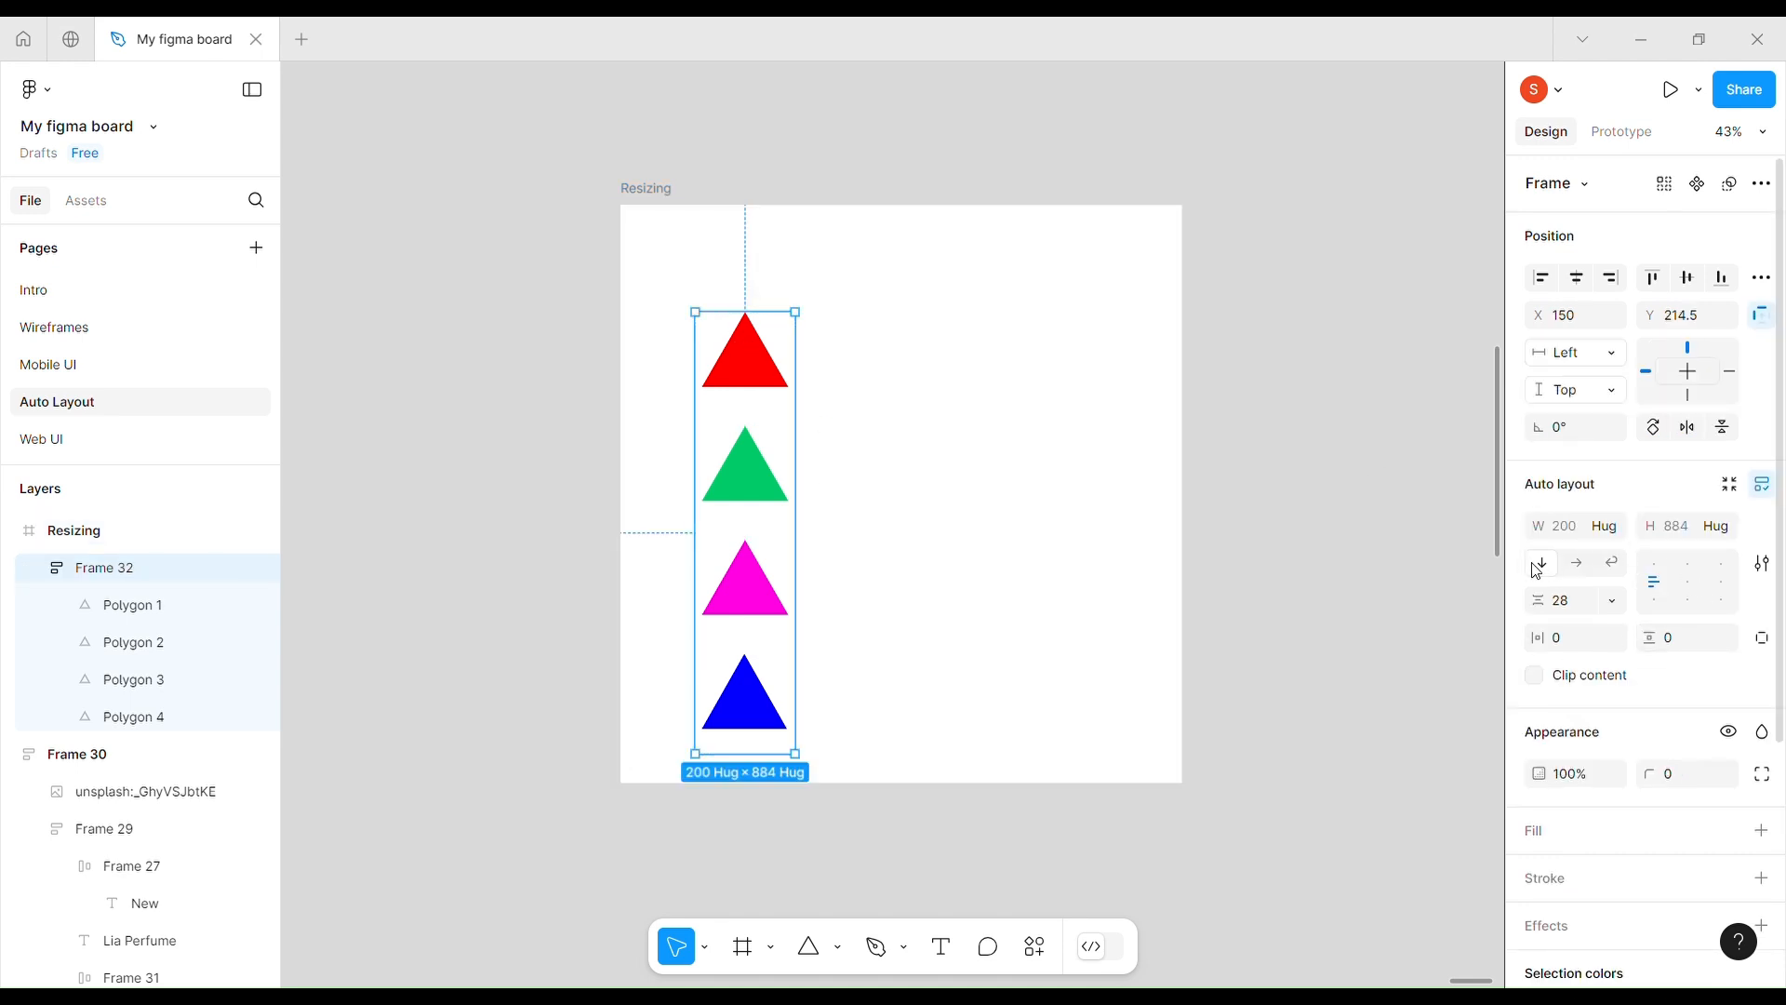
pyautogui.click(1580, 565)
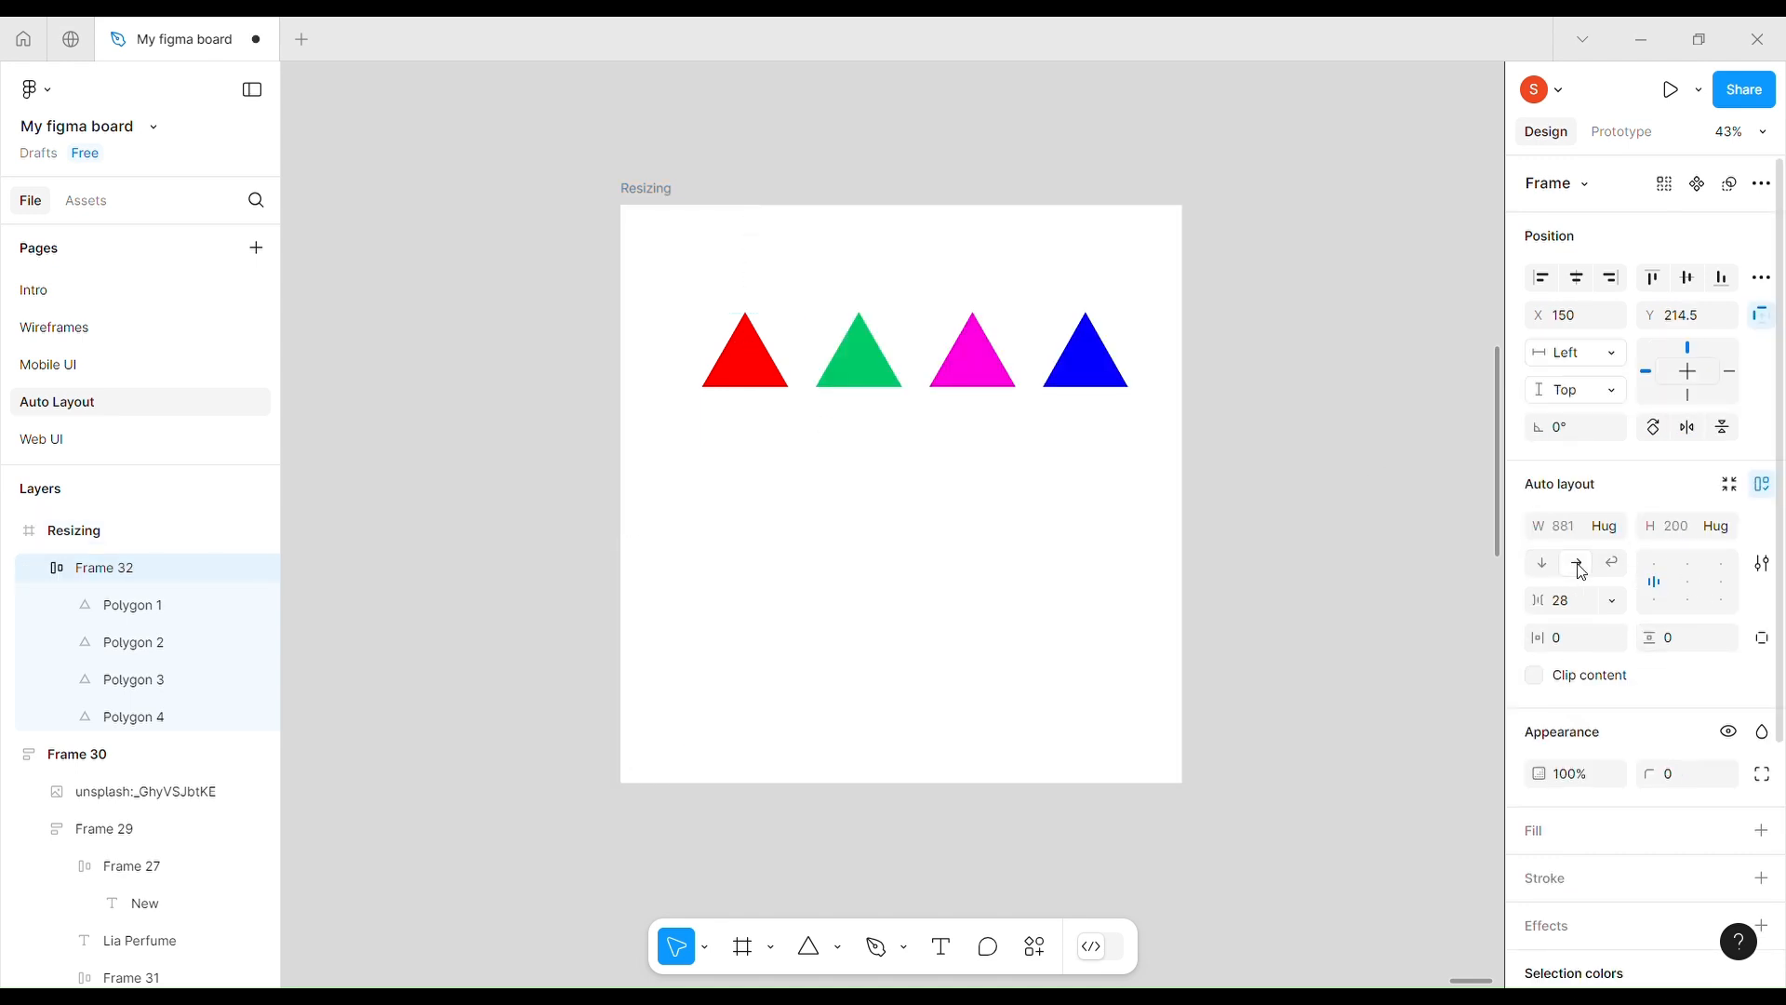
pyautogui.click(1608, 566)
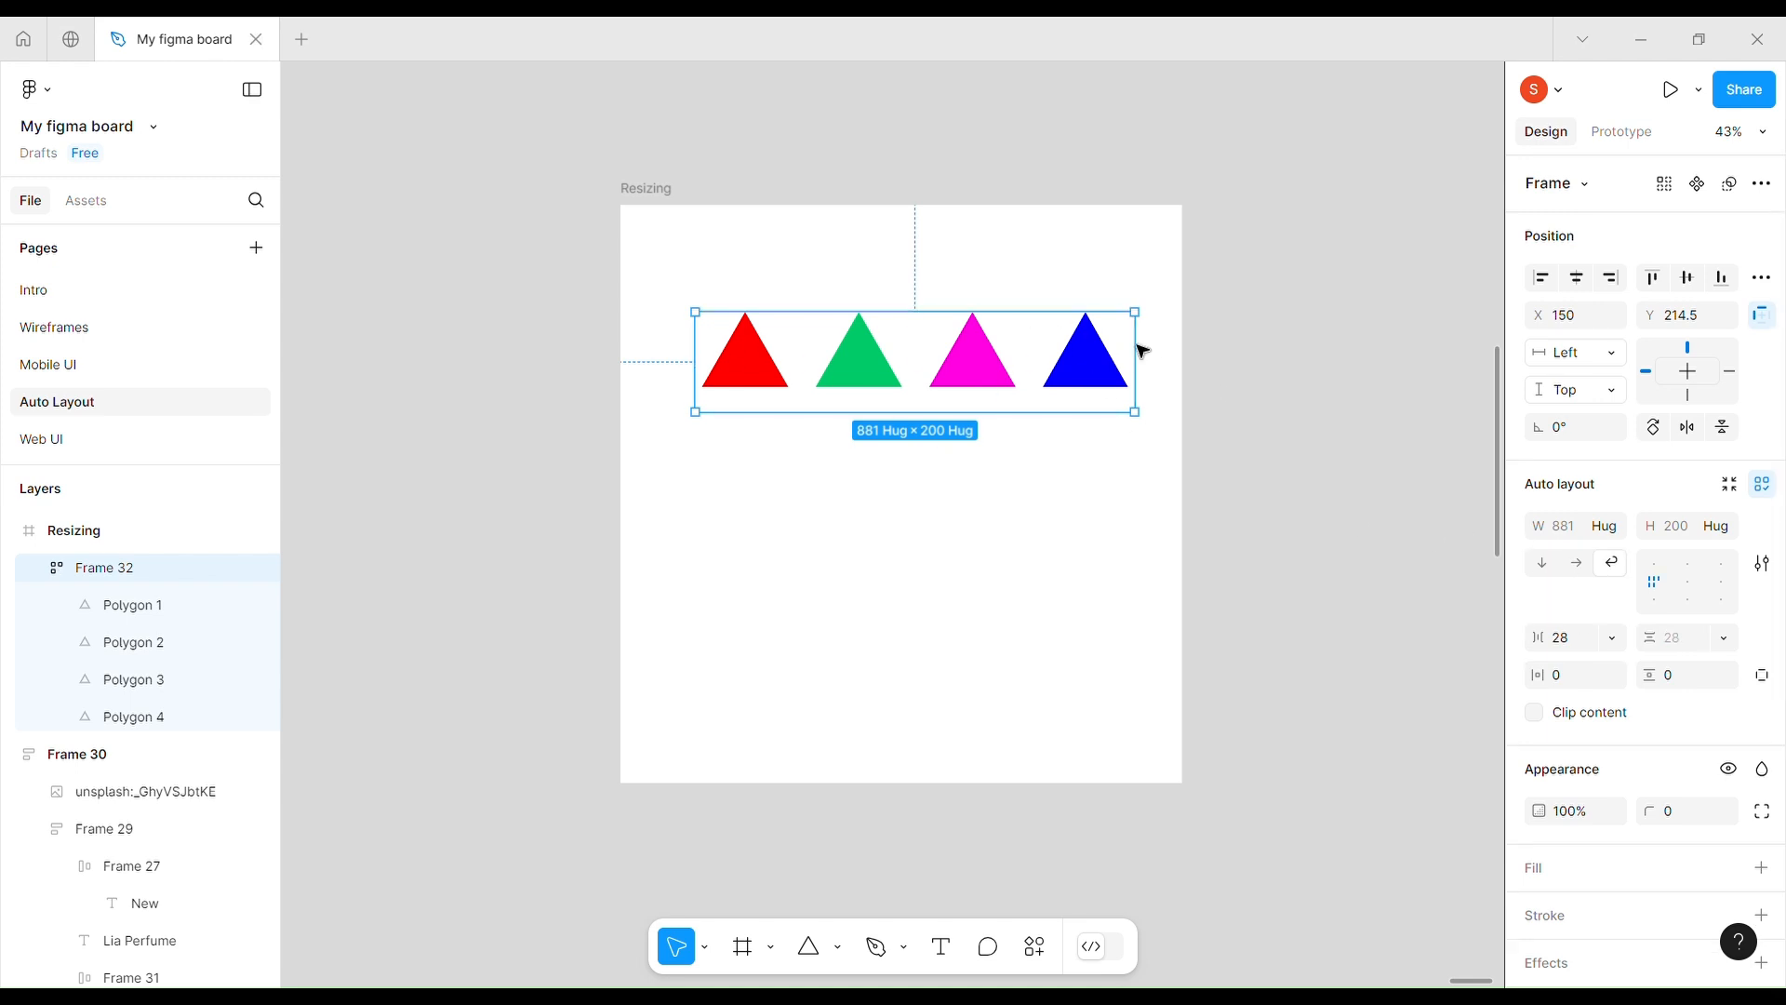
pyautogui.click(1572, 567)
pyautogui.moveTo(1137, 376); pyautogui.dragTo(919, 375)
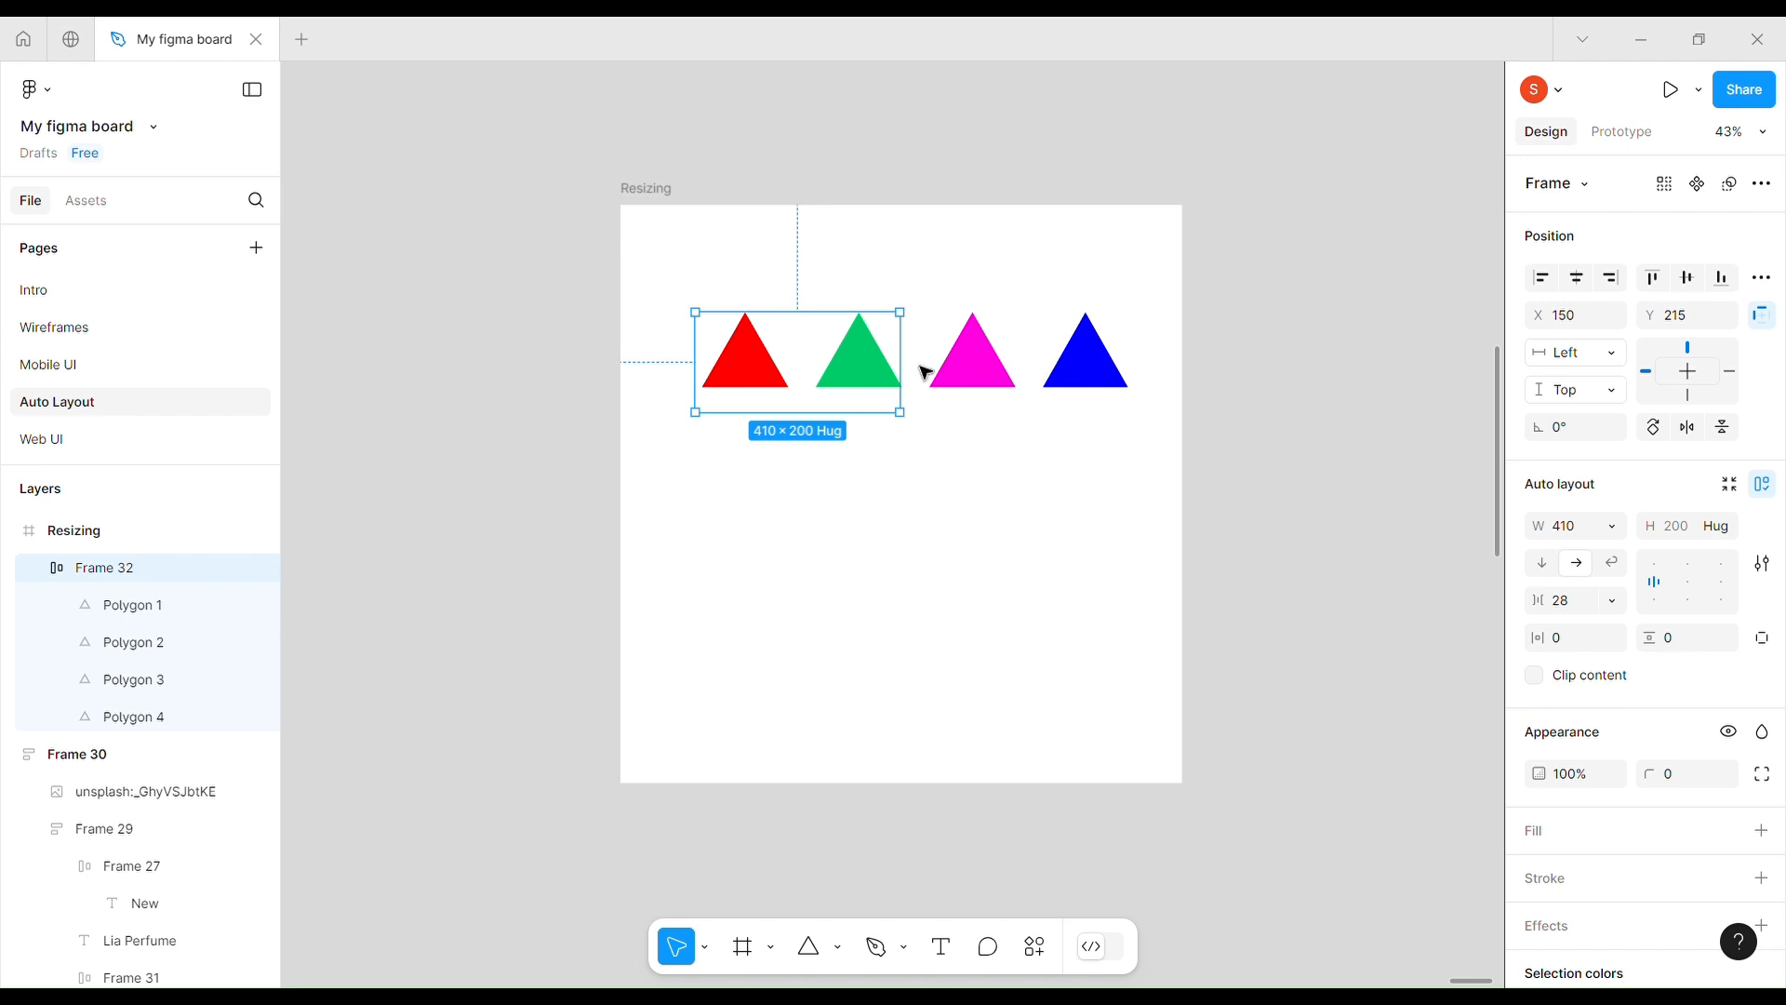
pyautogui.doubleClick(917, 375)
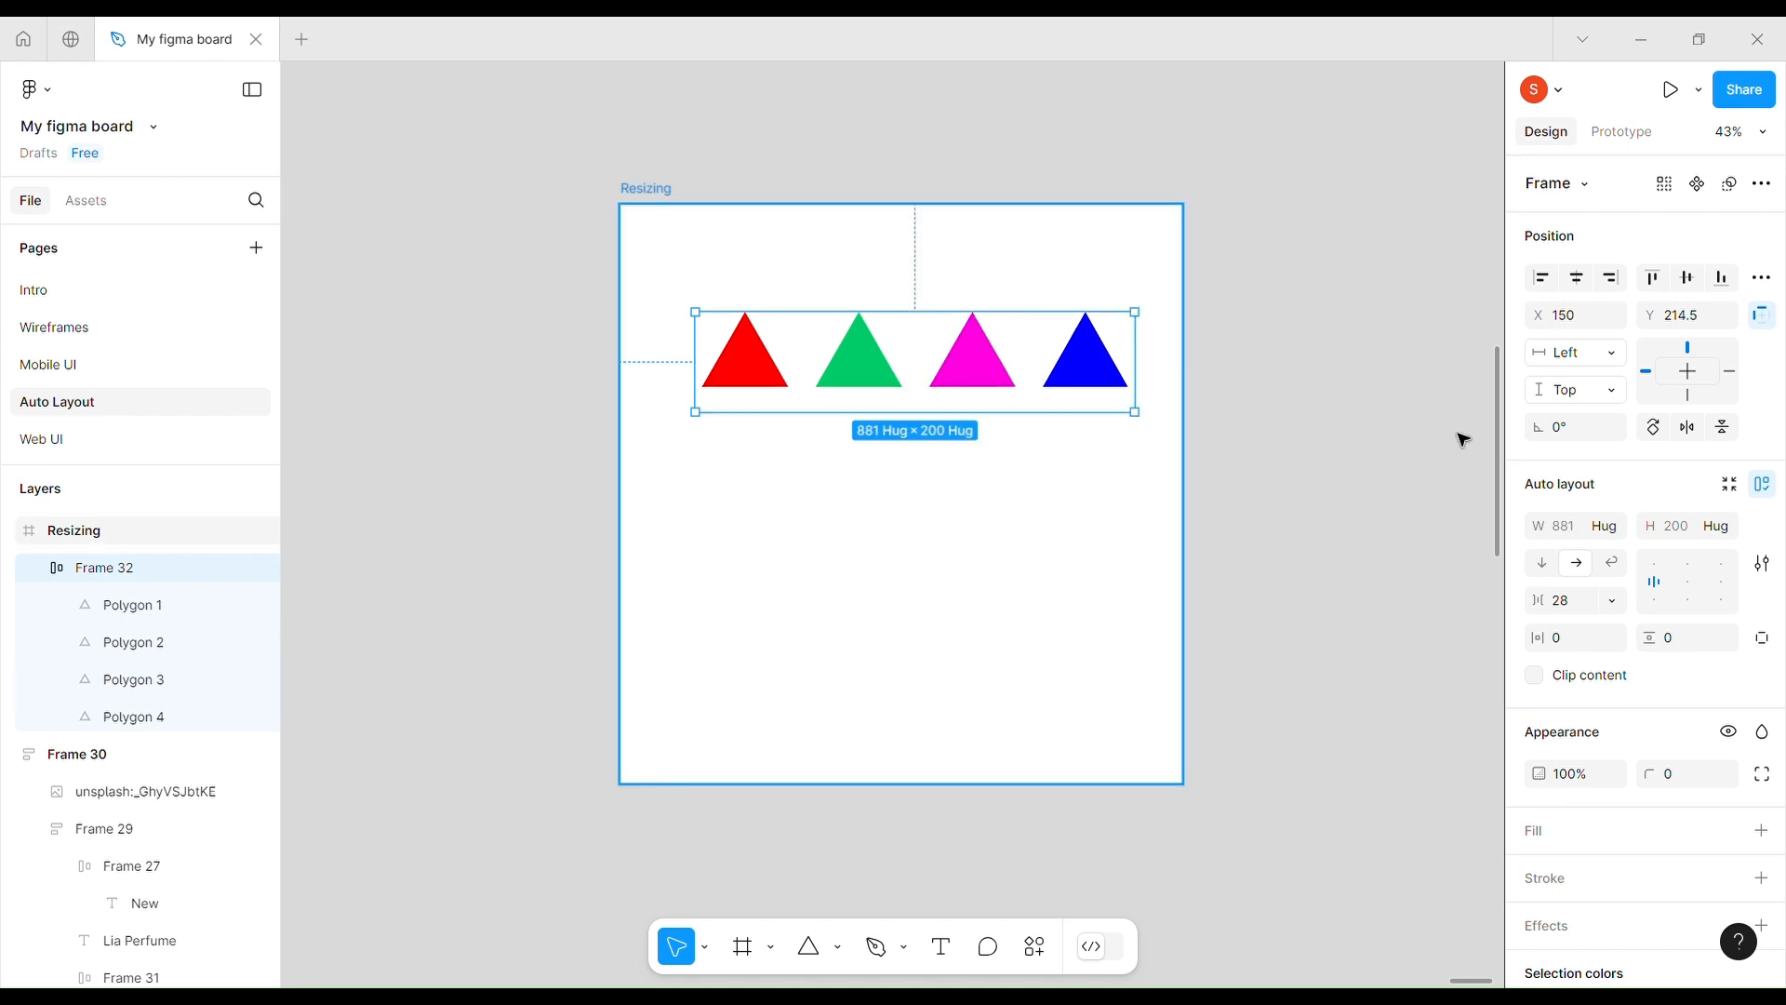
# - Try wrap on the triangles' auto layout frame narrowed to about 428, undo it, and set the direction to horizontal
pyautogui.click(1612, 565)
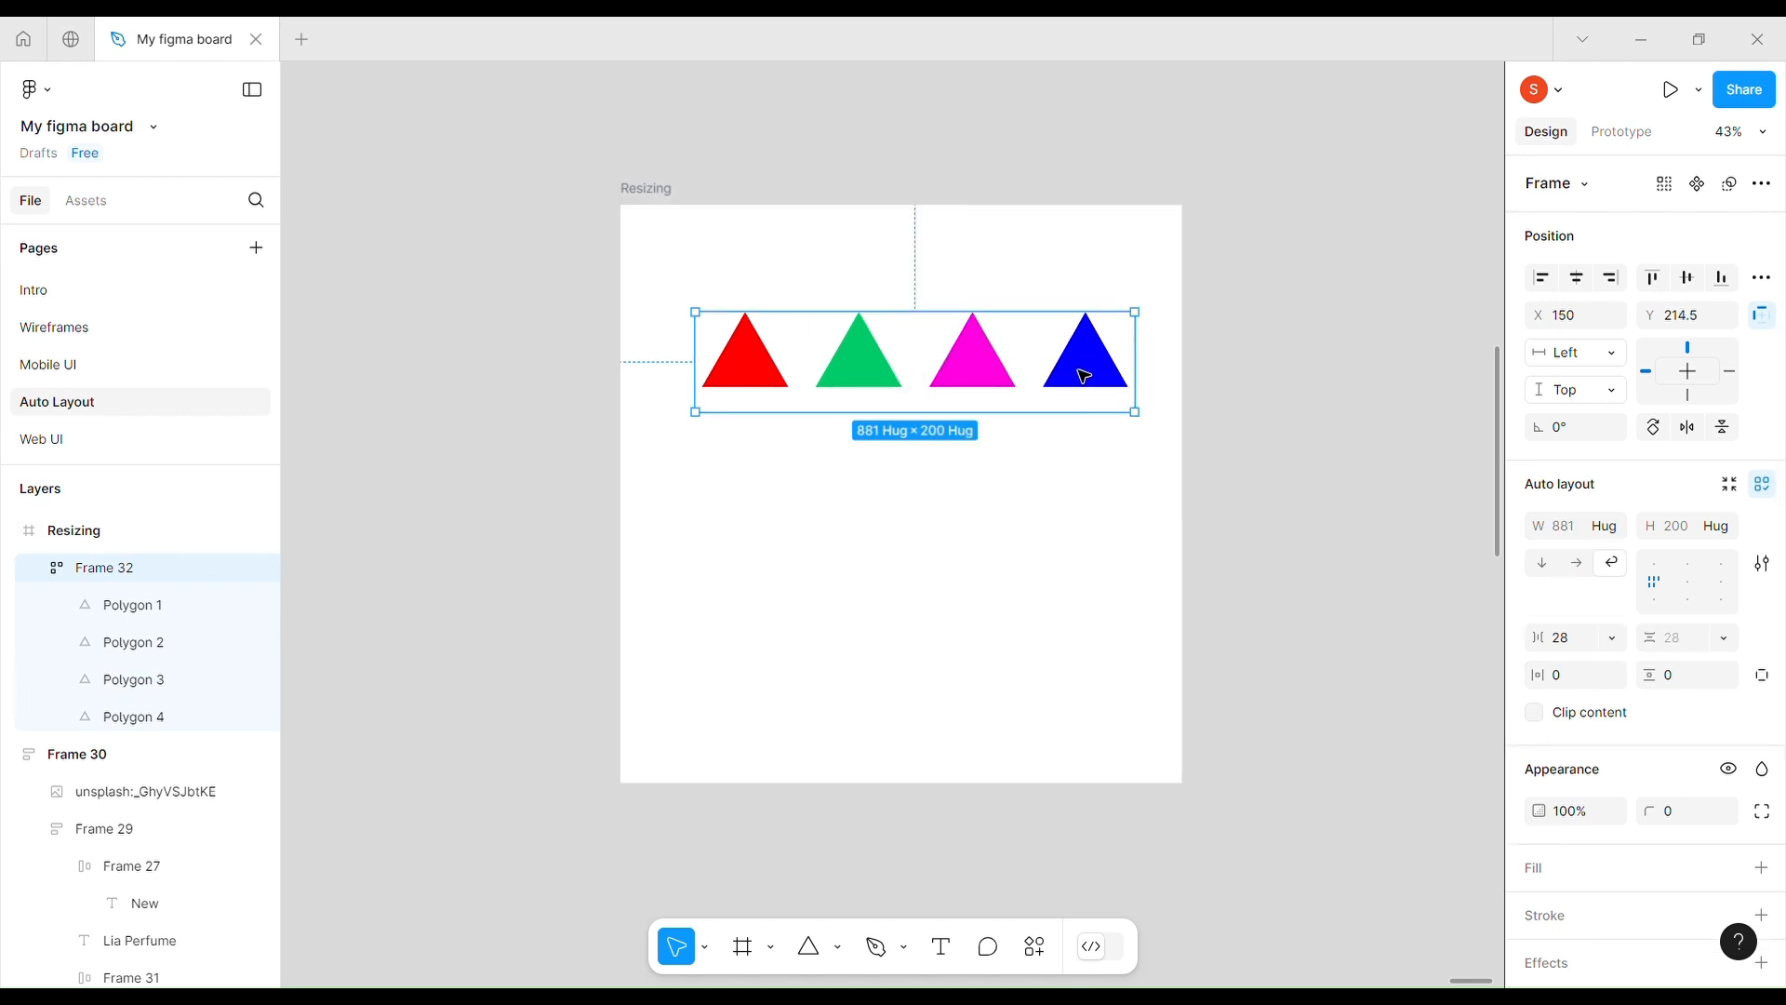
pyautogui.moveTo(1156, 370); pyautogui.dragTo(931, 385)
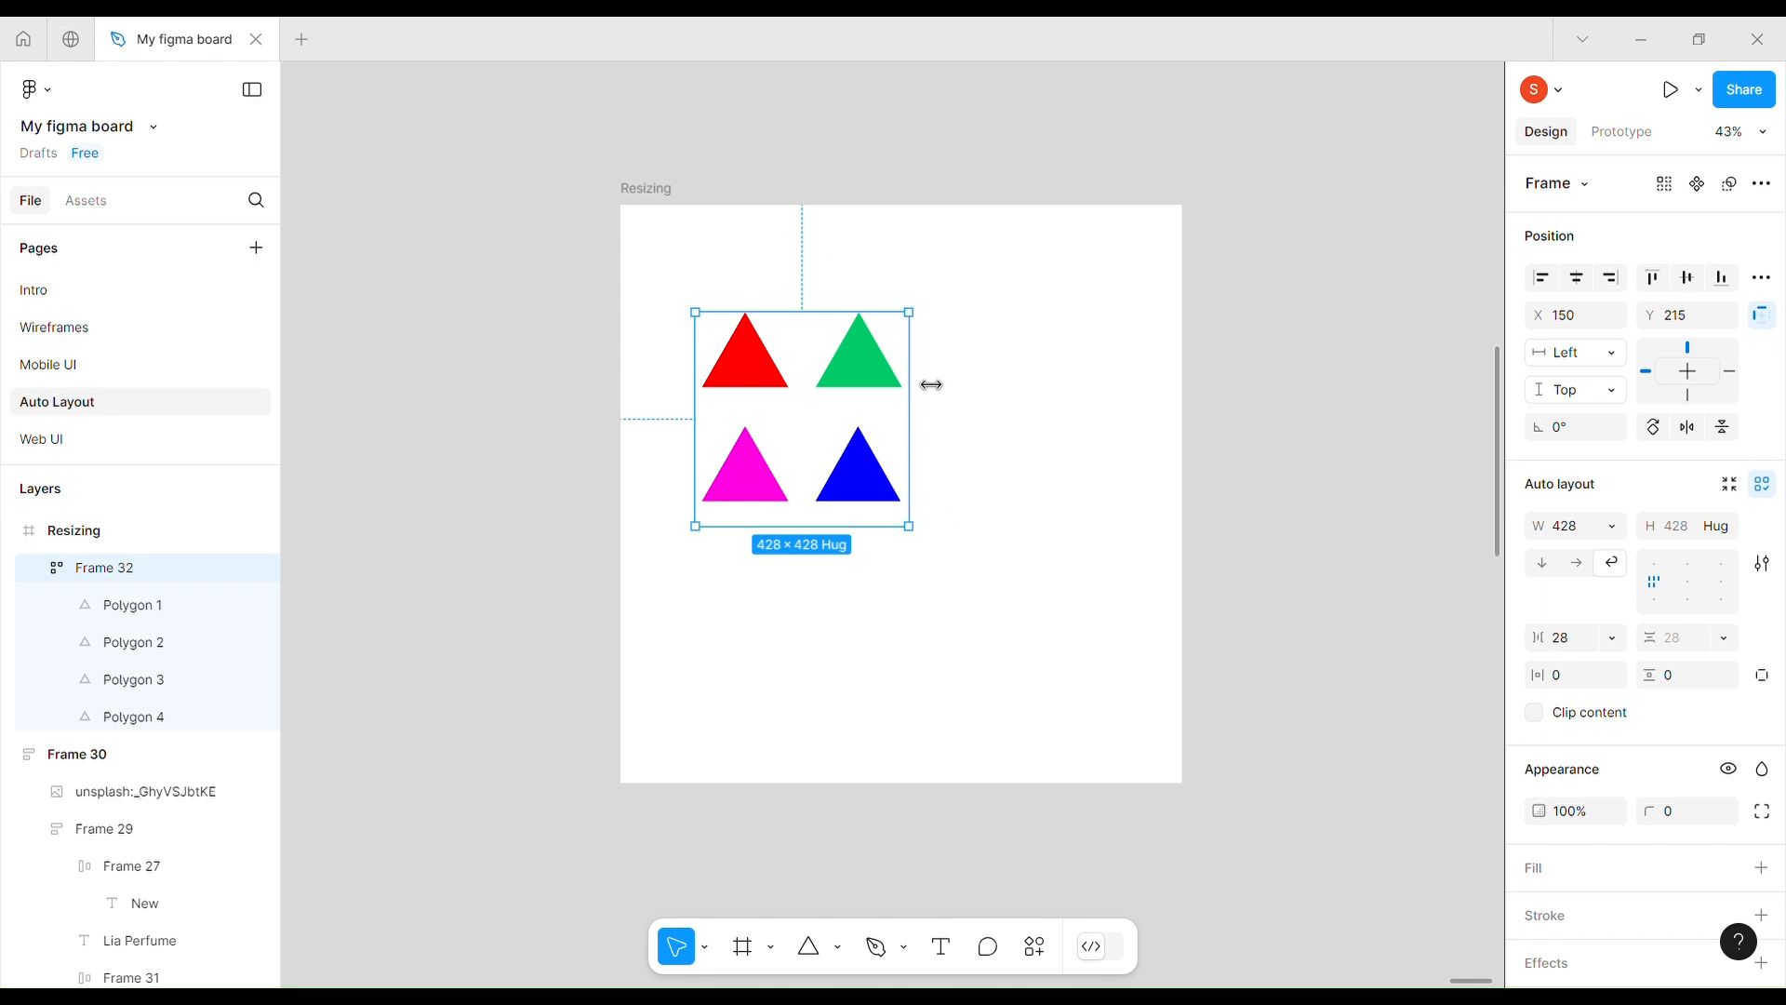
pyautogui.hotkey('ctrl', 'z')
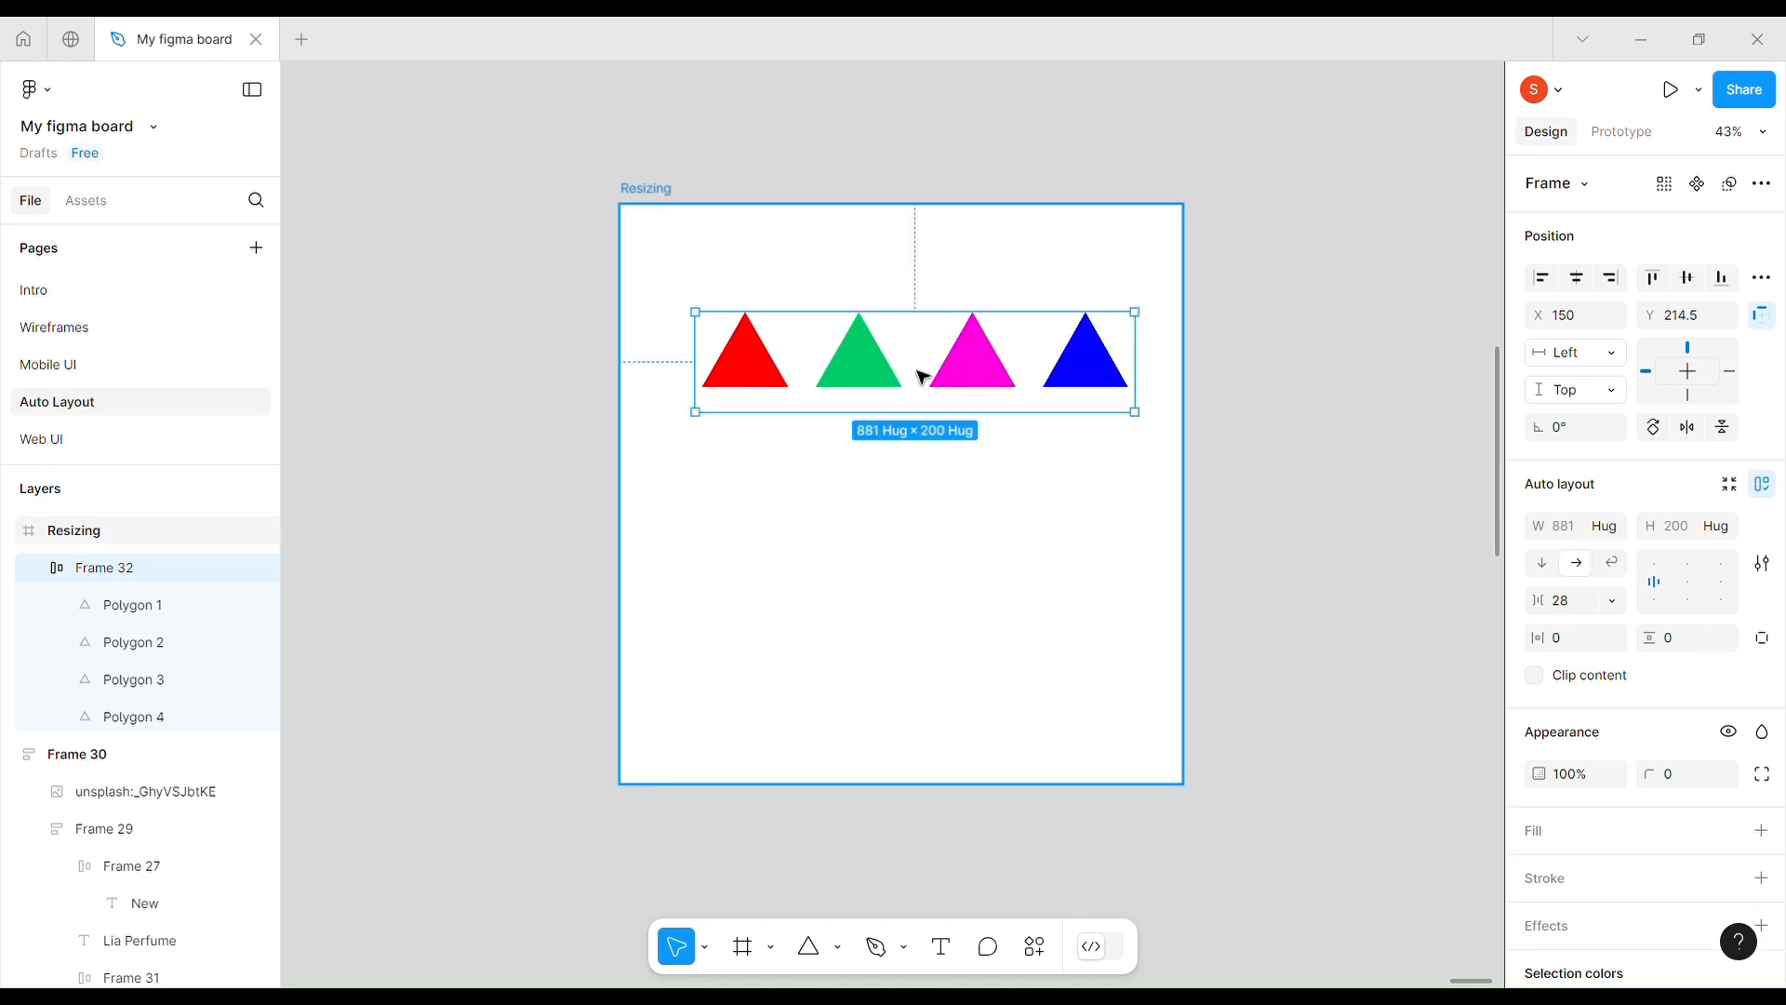
pyautogui.hotkey('ctrl', 'shift', 'z')
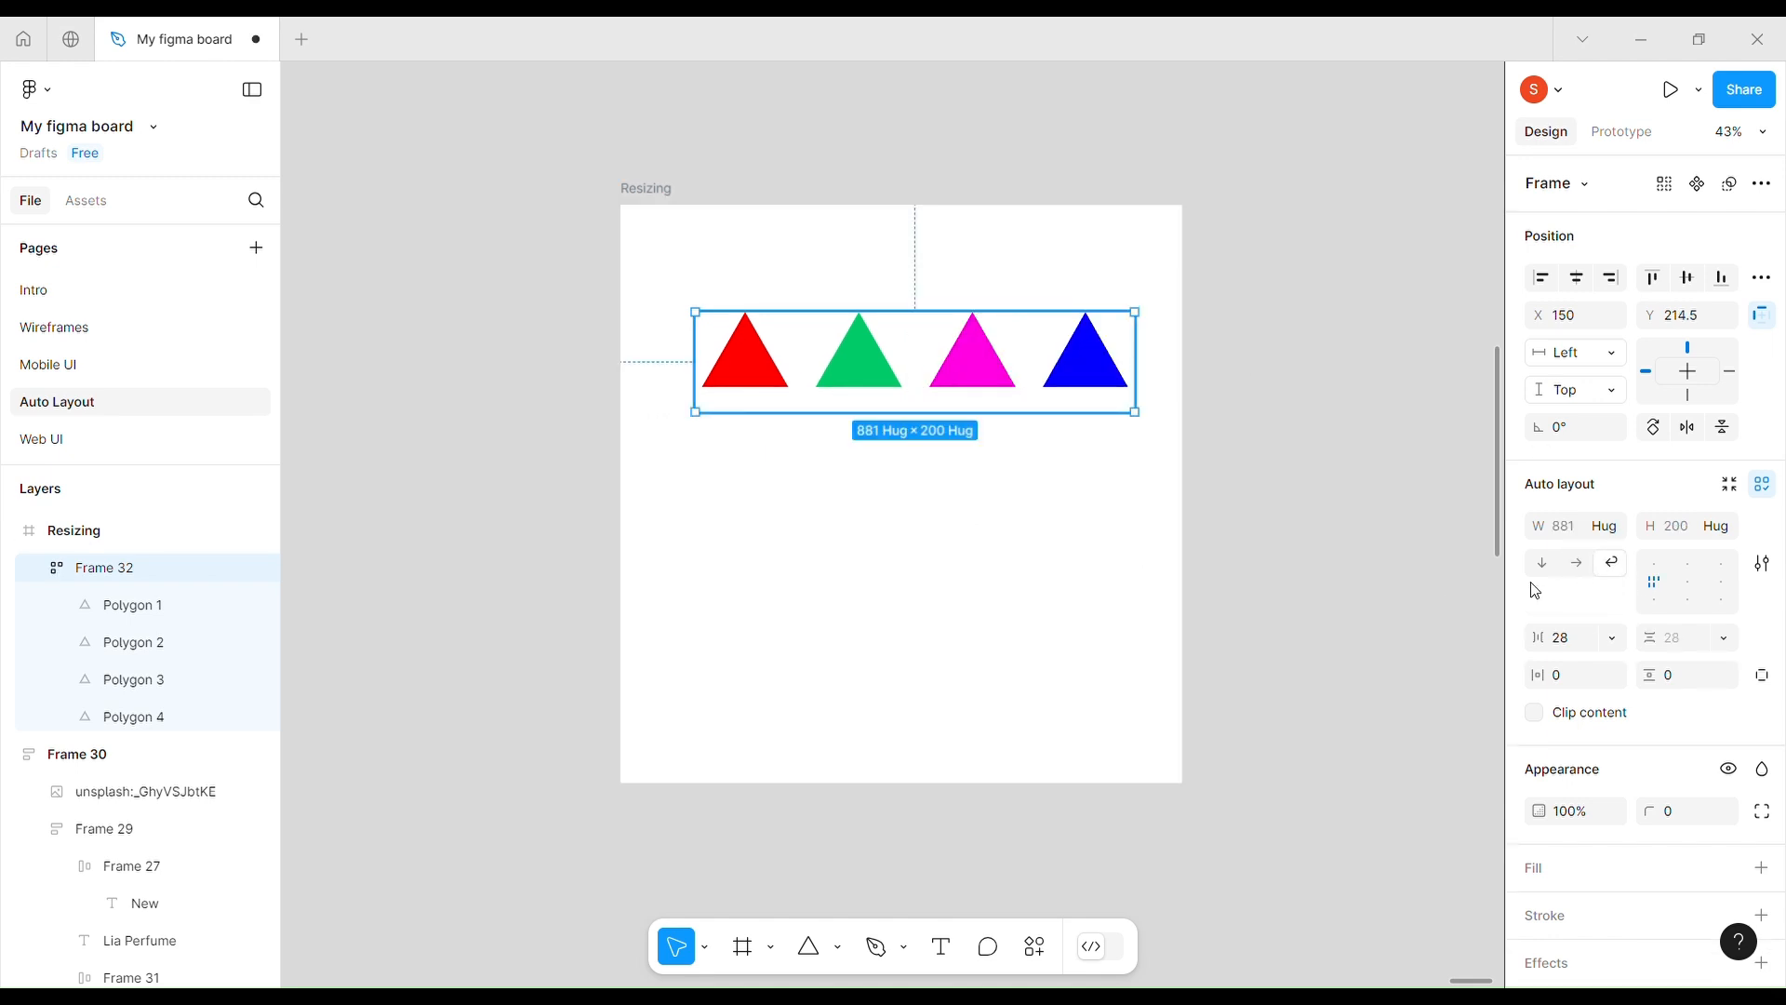
pyautogui.click(1573, 564)
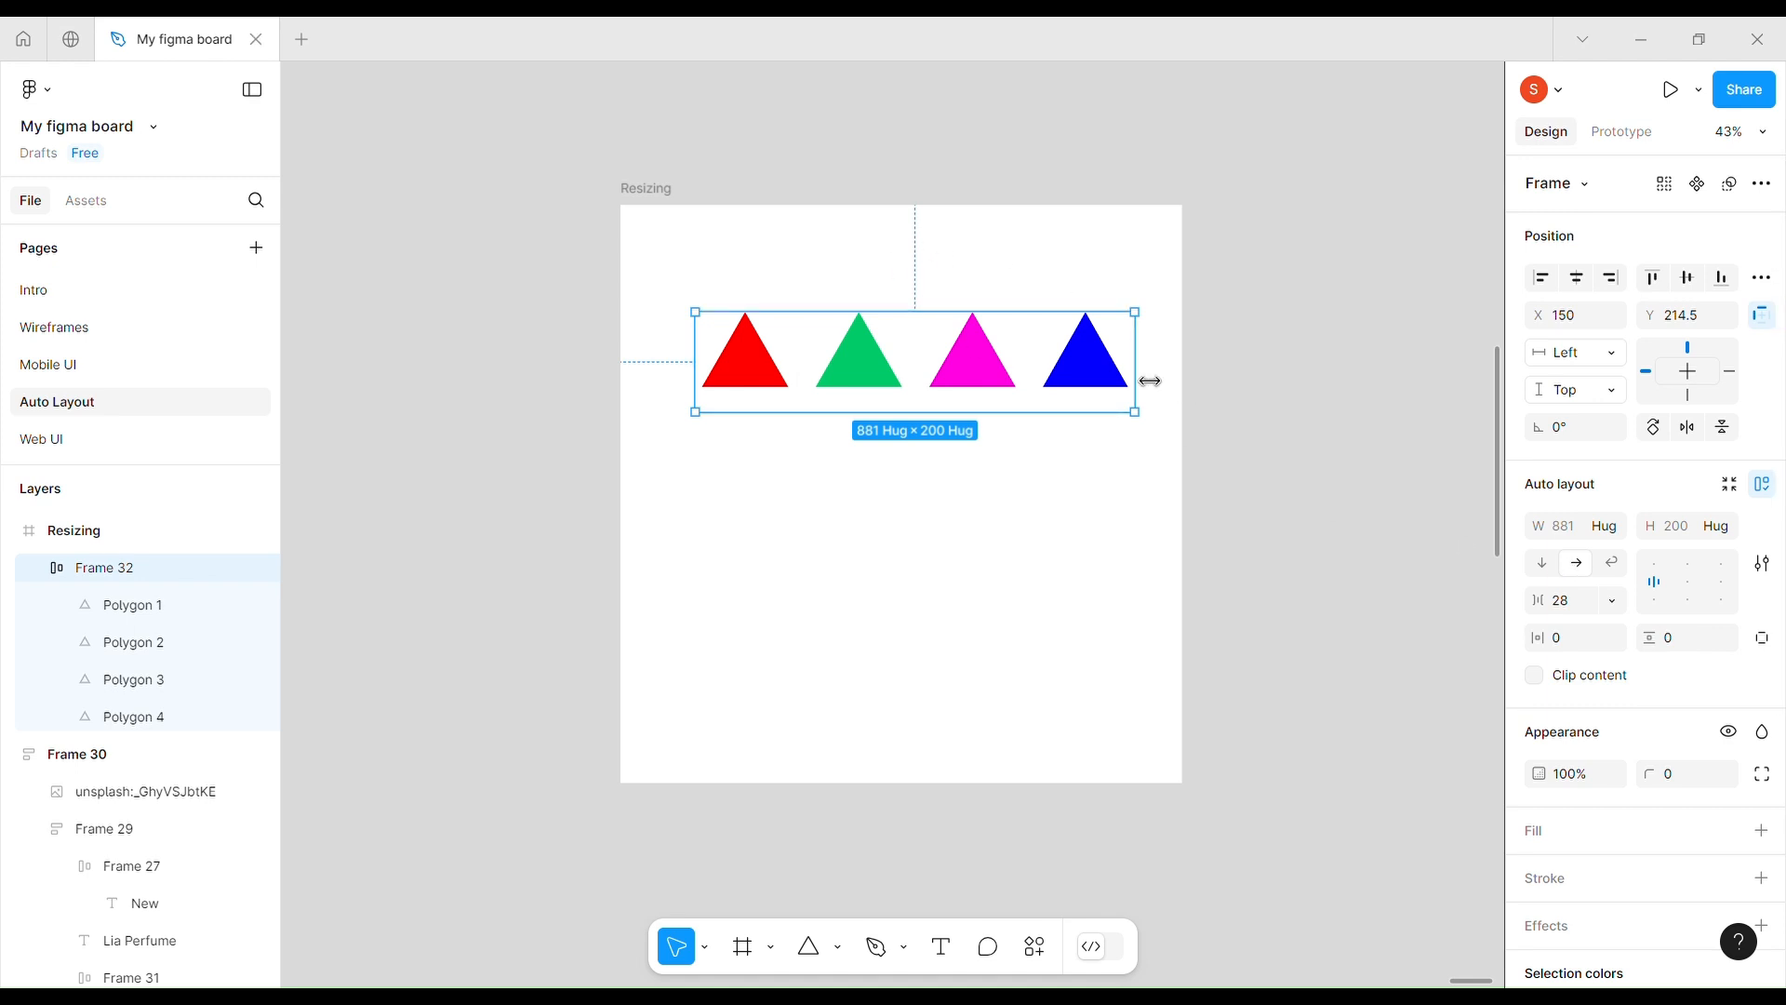
# - Try narrowing the triangles' horizontal auto layout frame to about 456, and undo back to the wrap direction
pyautogui.moveTo(1098, 379); pyautogui.dragTo(946, 381)
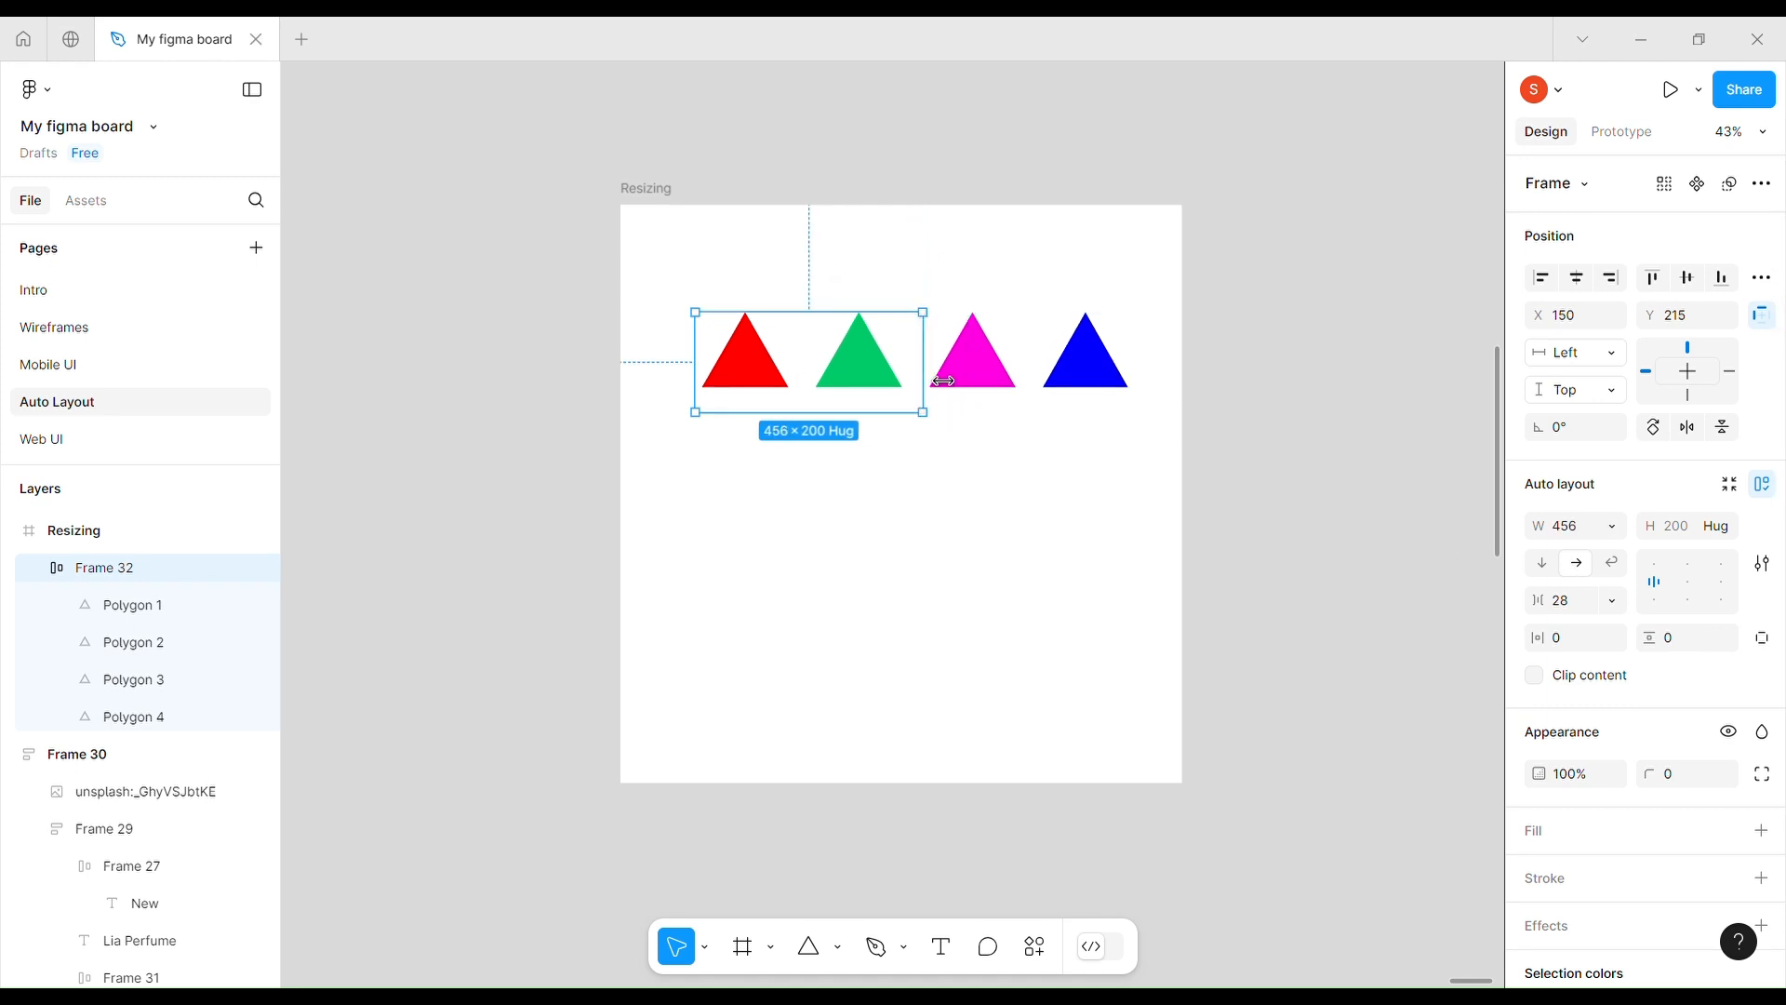
pyautogui.hotkey('ctrl', 'z')
pyautogui.hotkey('ctrl', 'z')
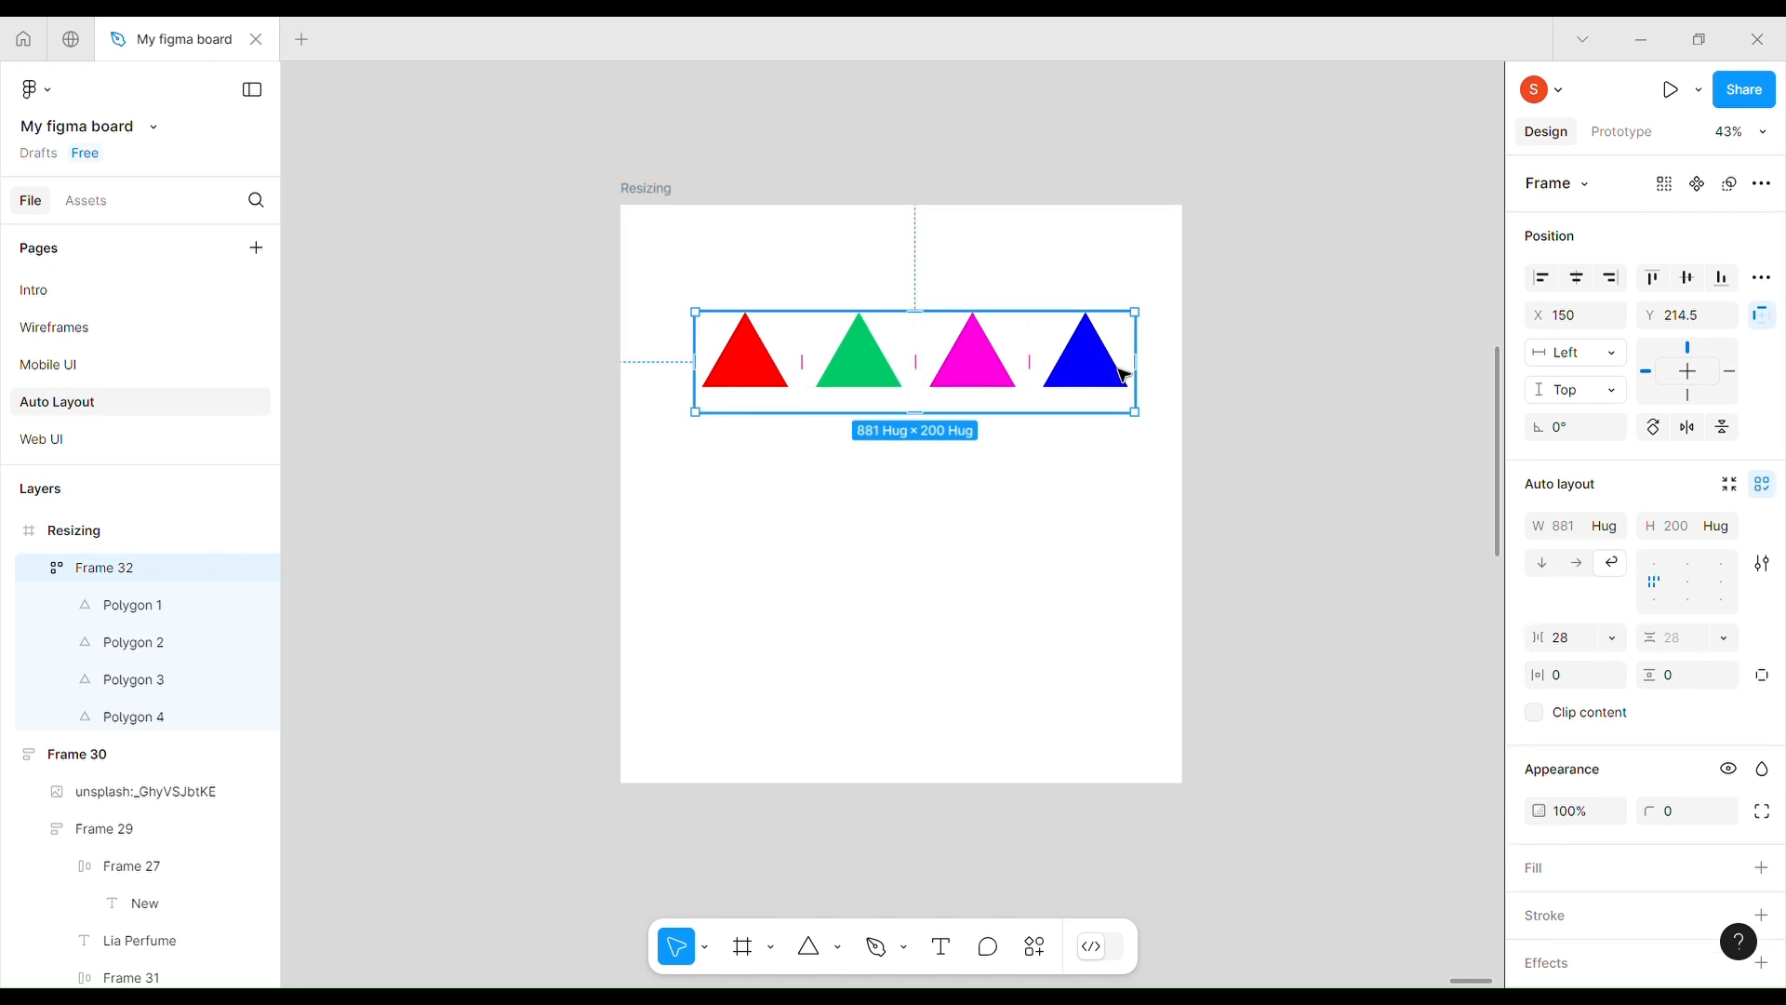
# - Try the vertical direction on the triangles' auto layout, return it to horizontal, and give it 42 horizontal padding
pyautogui.moveTo(1143, 383)
pyautogui.mouseDown()
pyautogui.moveTo(717, 391)
pyautogui.moveTo(1243, 400)
pyautogui.moveTo(1148, 399)
pyautogui.mouseUp()
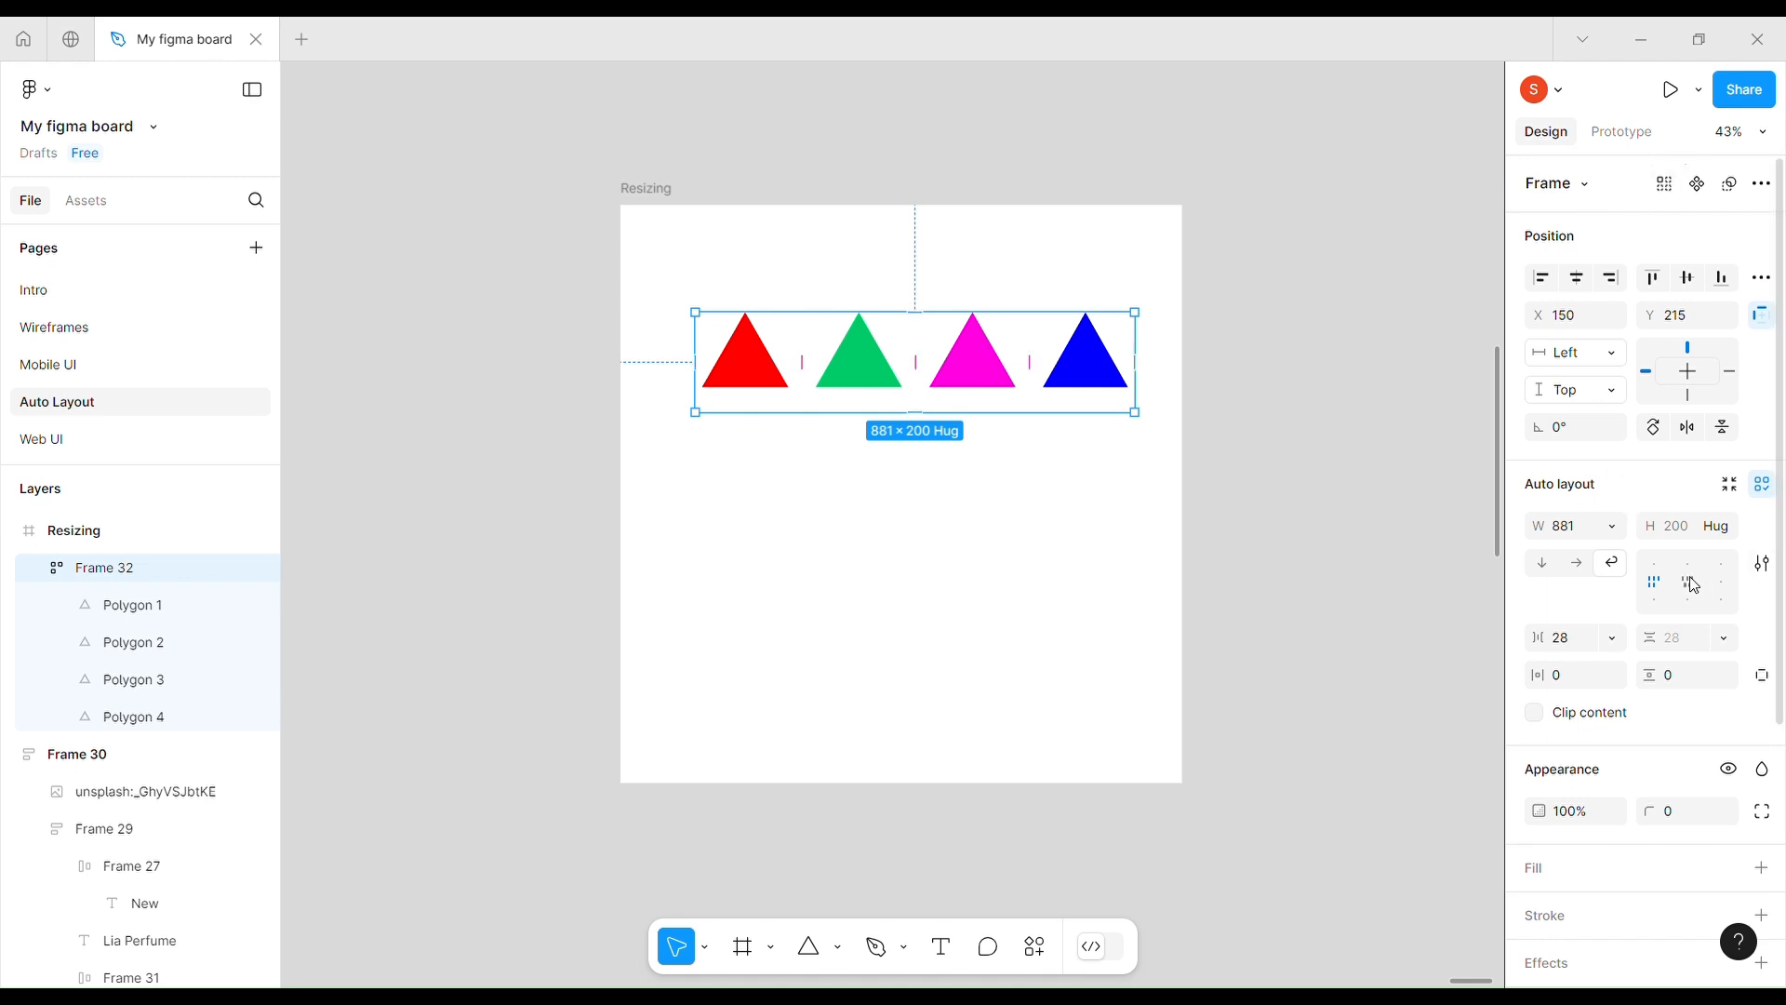
pyautogui.click(1543, 565)
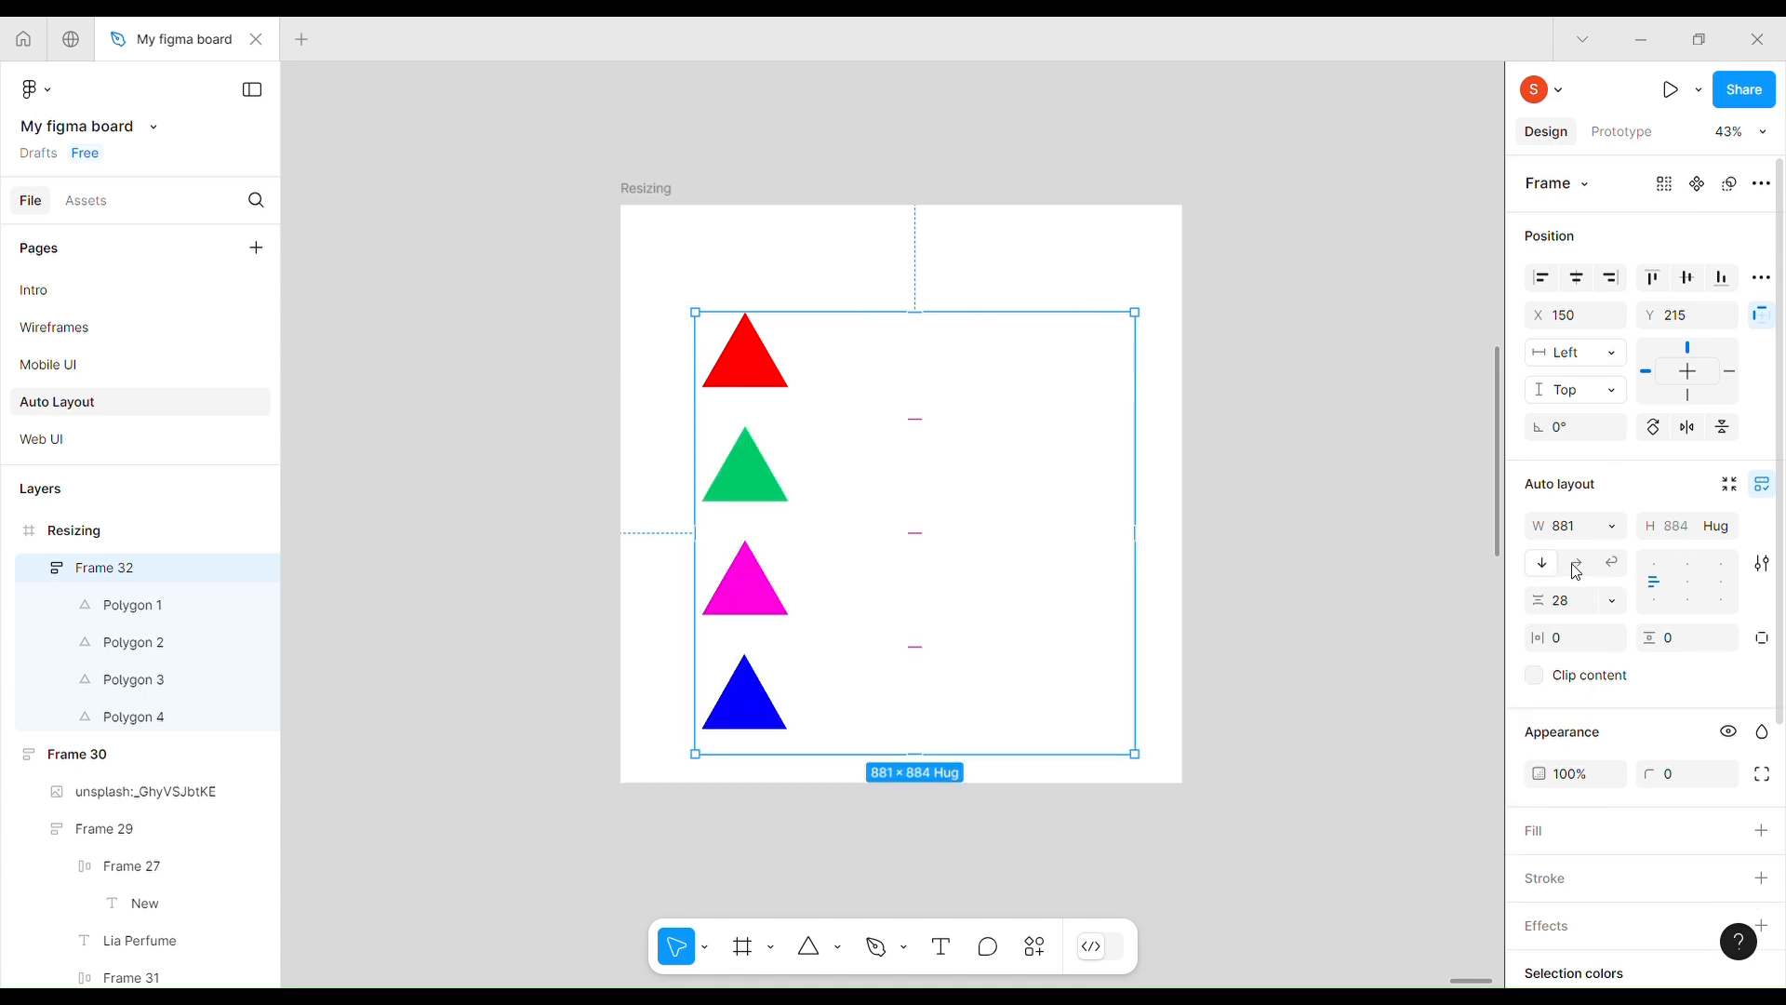
pyautogui.click(1576, 565)
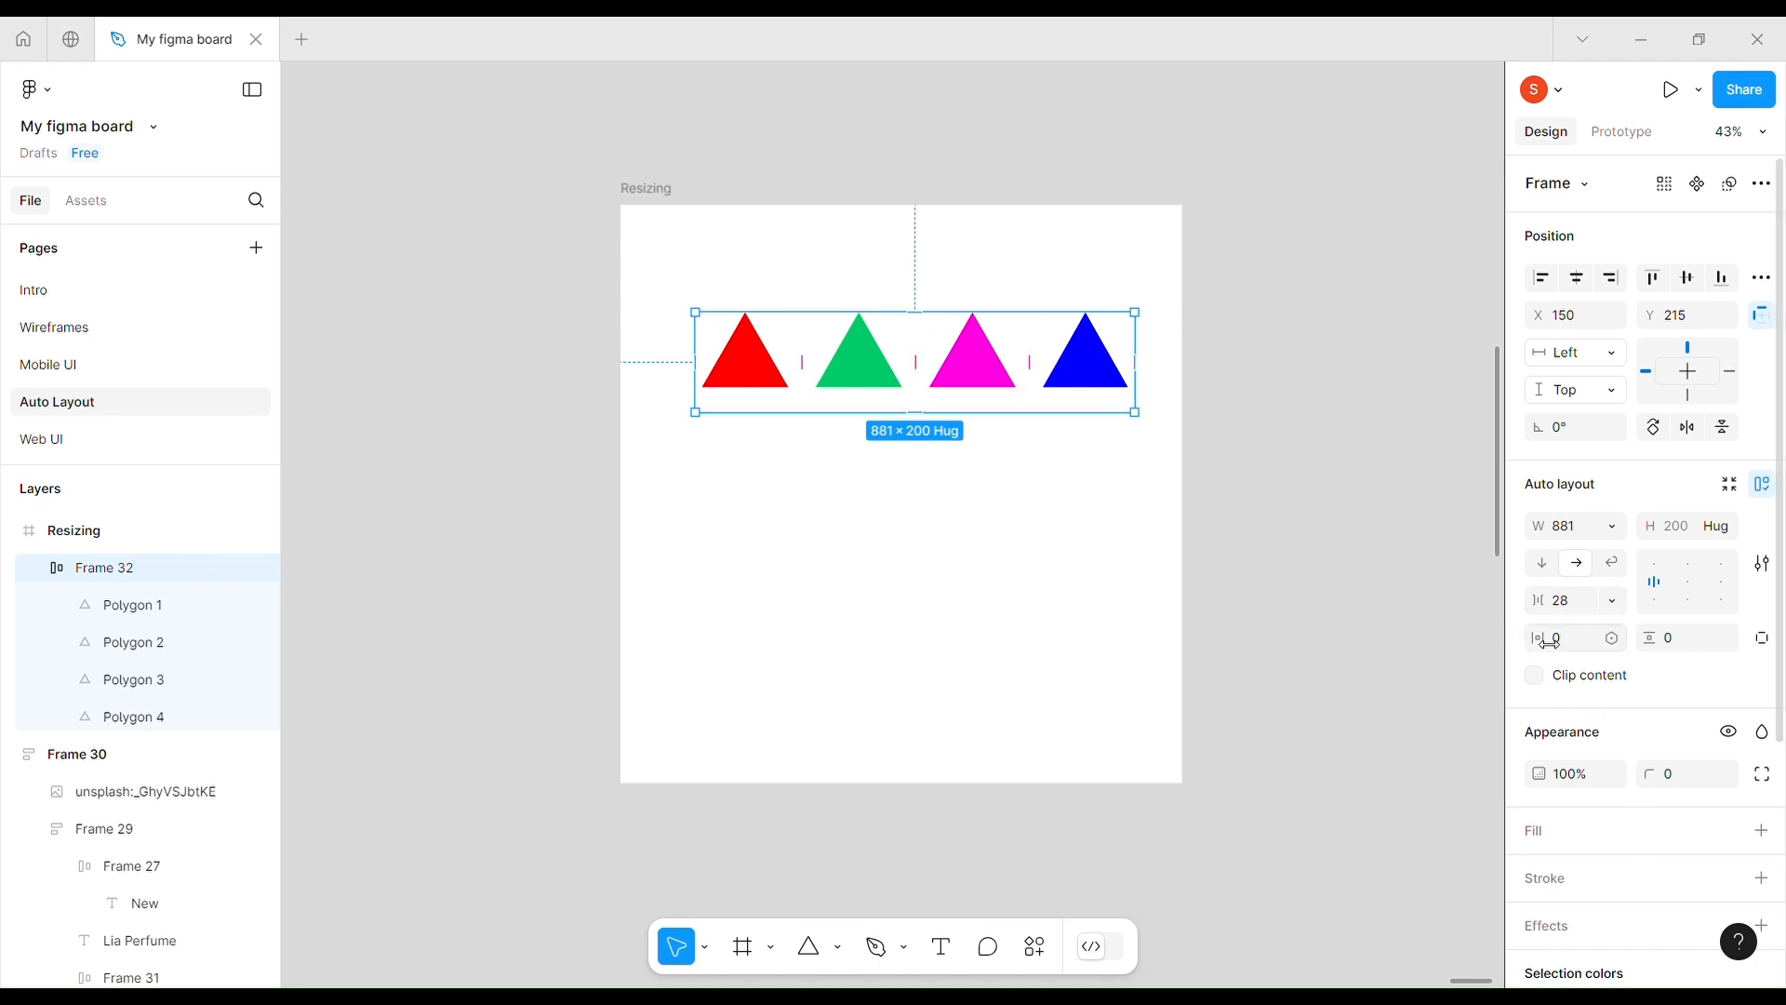
pyautogui.moveTo(1549, 642); pyautogui.dragTo(1630, 642)
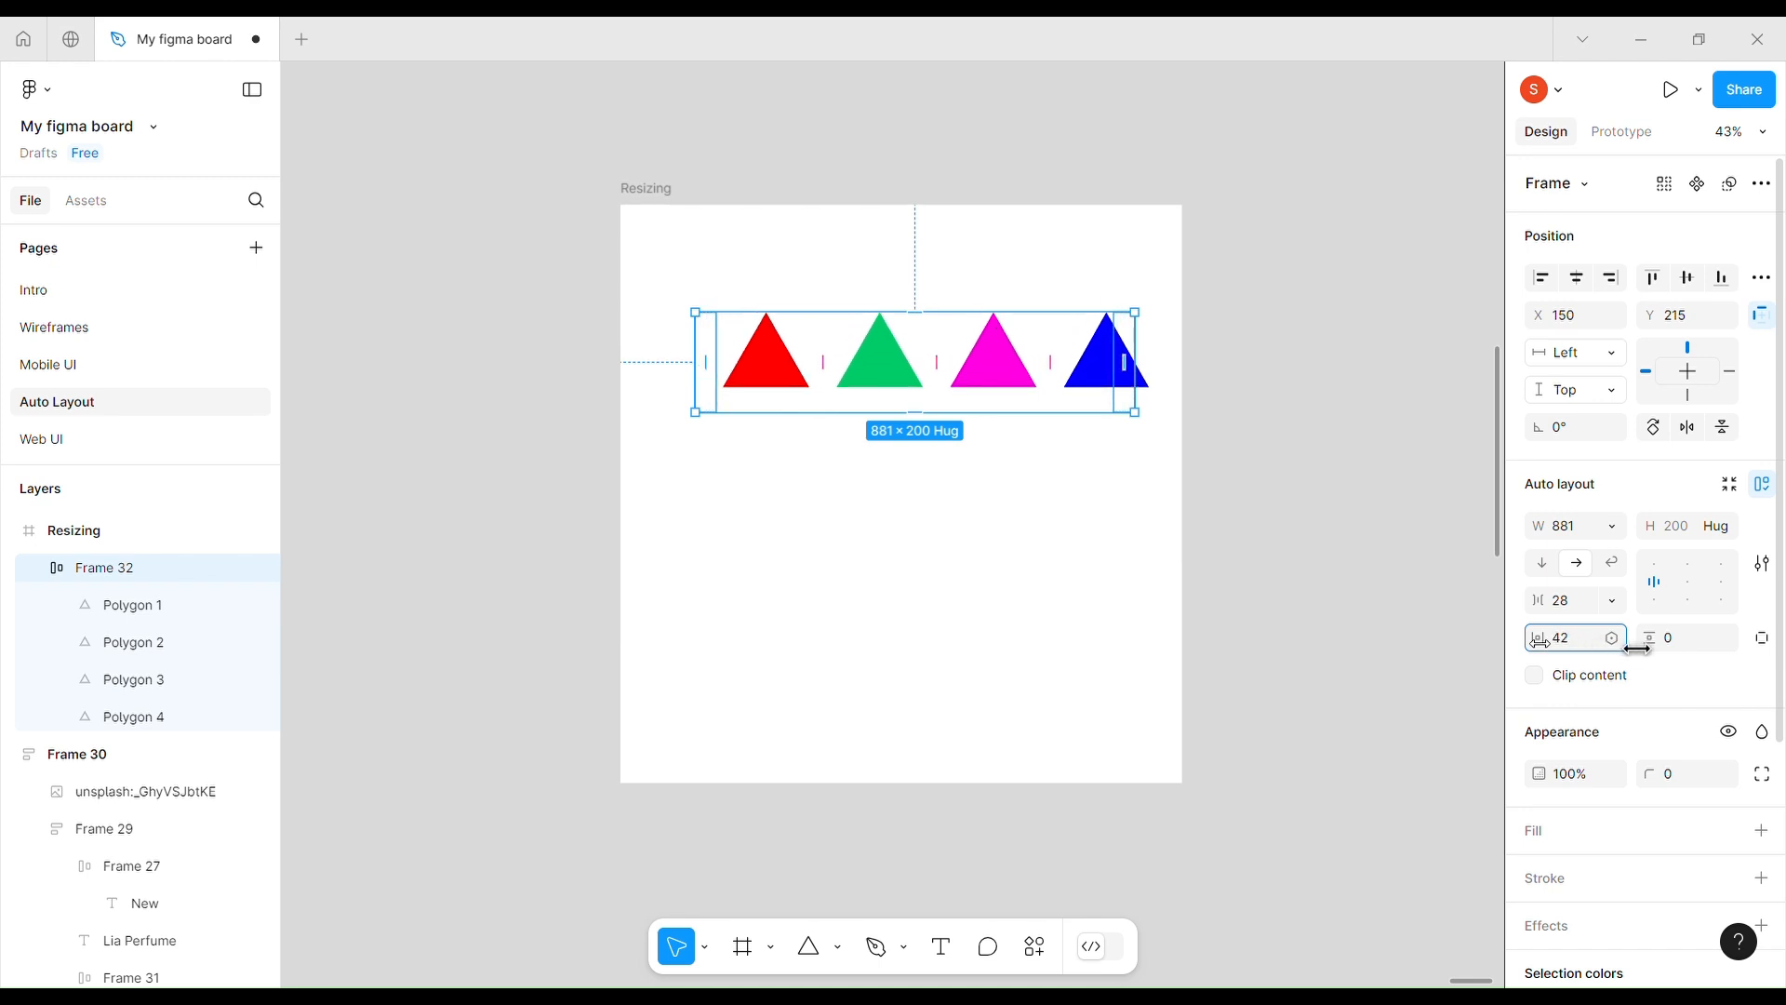
# - Widen the Resizing frame to about 1436 and the triangles' auto layout frame inside it to about 923
pyautogui.click(666, 214)
pyautogui.moveTo(1200, 522); pyautogui.dragTo(1340, 538)
pyautogui.click(926, 355)
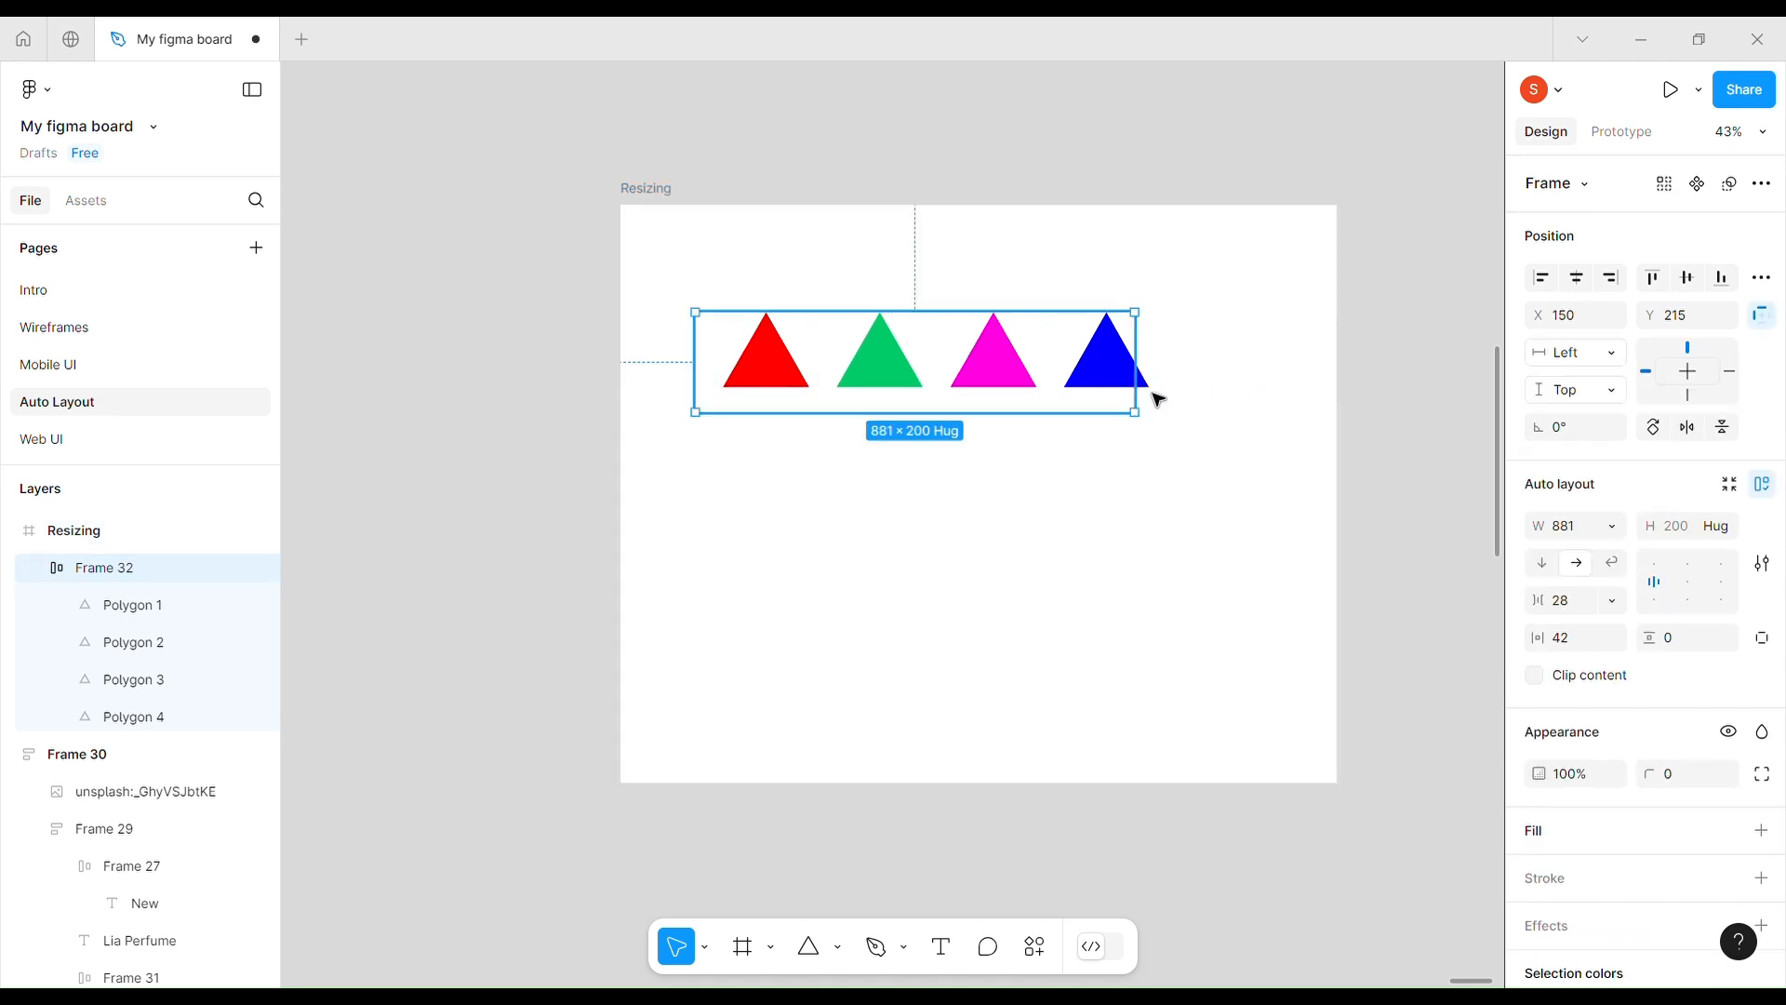
pyautogui.moveTo(1148, 408)
pyautogui.mouseDown()
pyautogui.moveTo(1203, 412)
pyautogui.moveTo(1174, 412)
pyautogui.mouseUp()
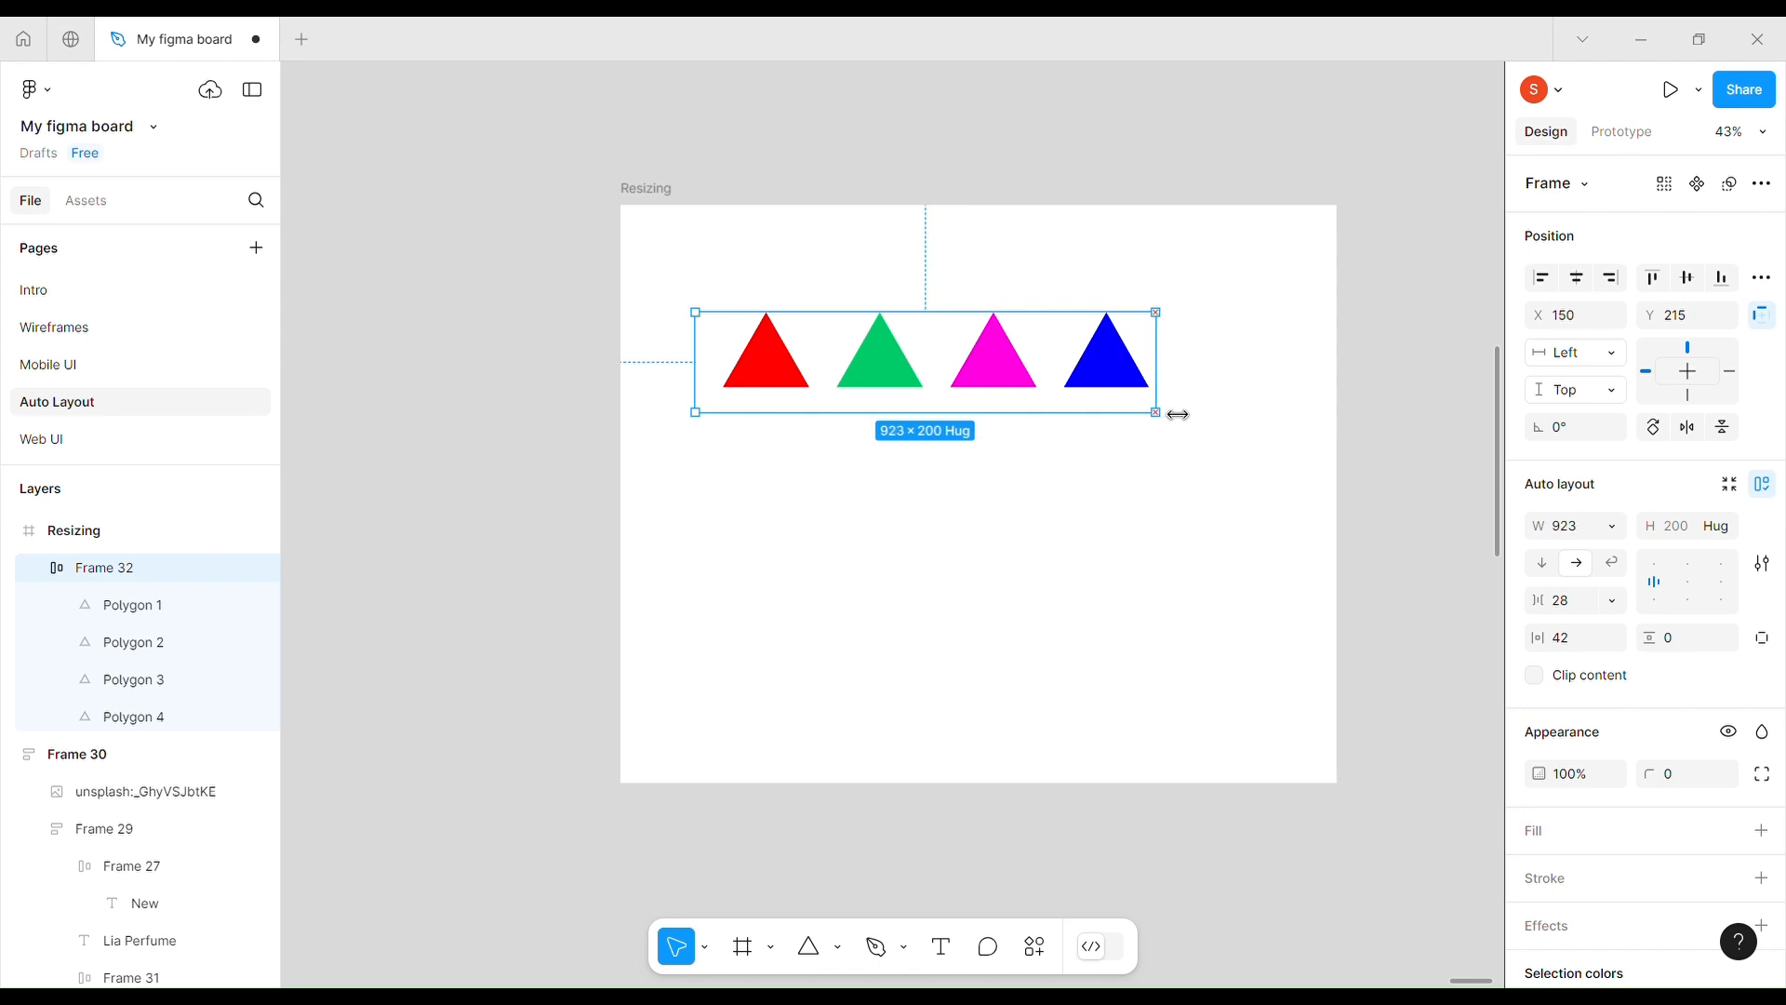
# - Set the triangles' auto layout padding to 40 horizontally and 80 vertically
pyautogui.moveTo(1550, 642)
pyautogui.mouseDown()
pyautogui.moveTo(1643, 637)
pyautogui.moveTo(1533, 633)
pyautogui.mouseUp()
pyautogui.click(1566, 647)
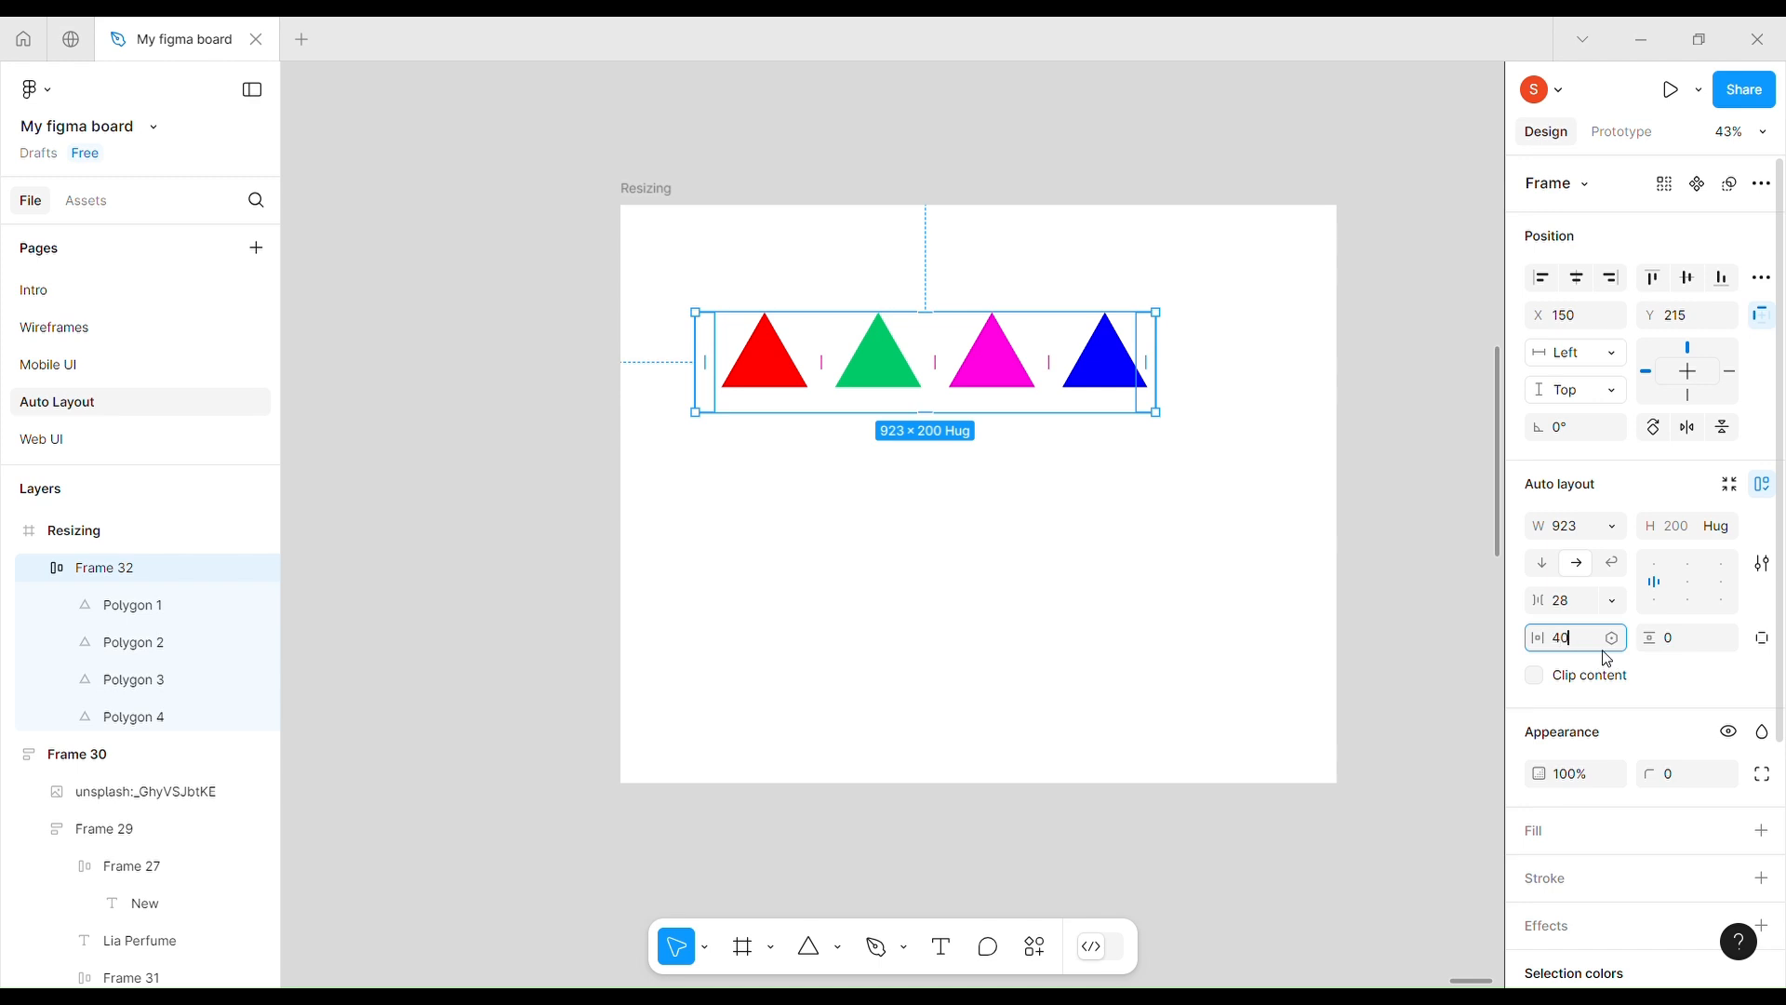
pyautogui.write('40')
pyautogui.press('Return')
pyautogui.click(1698, 648)
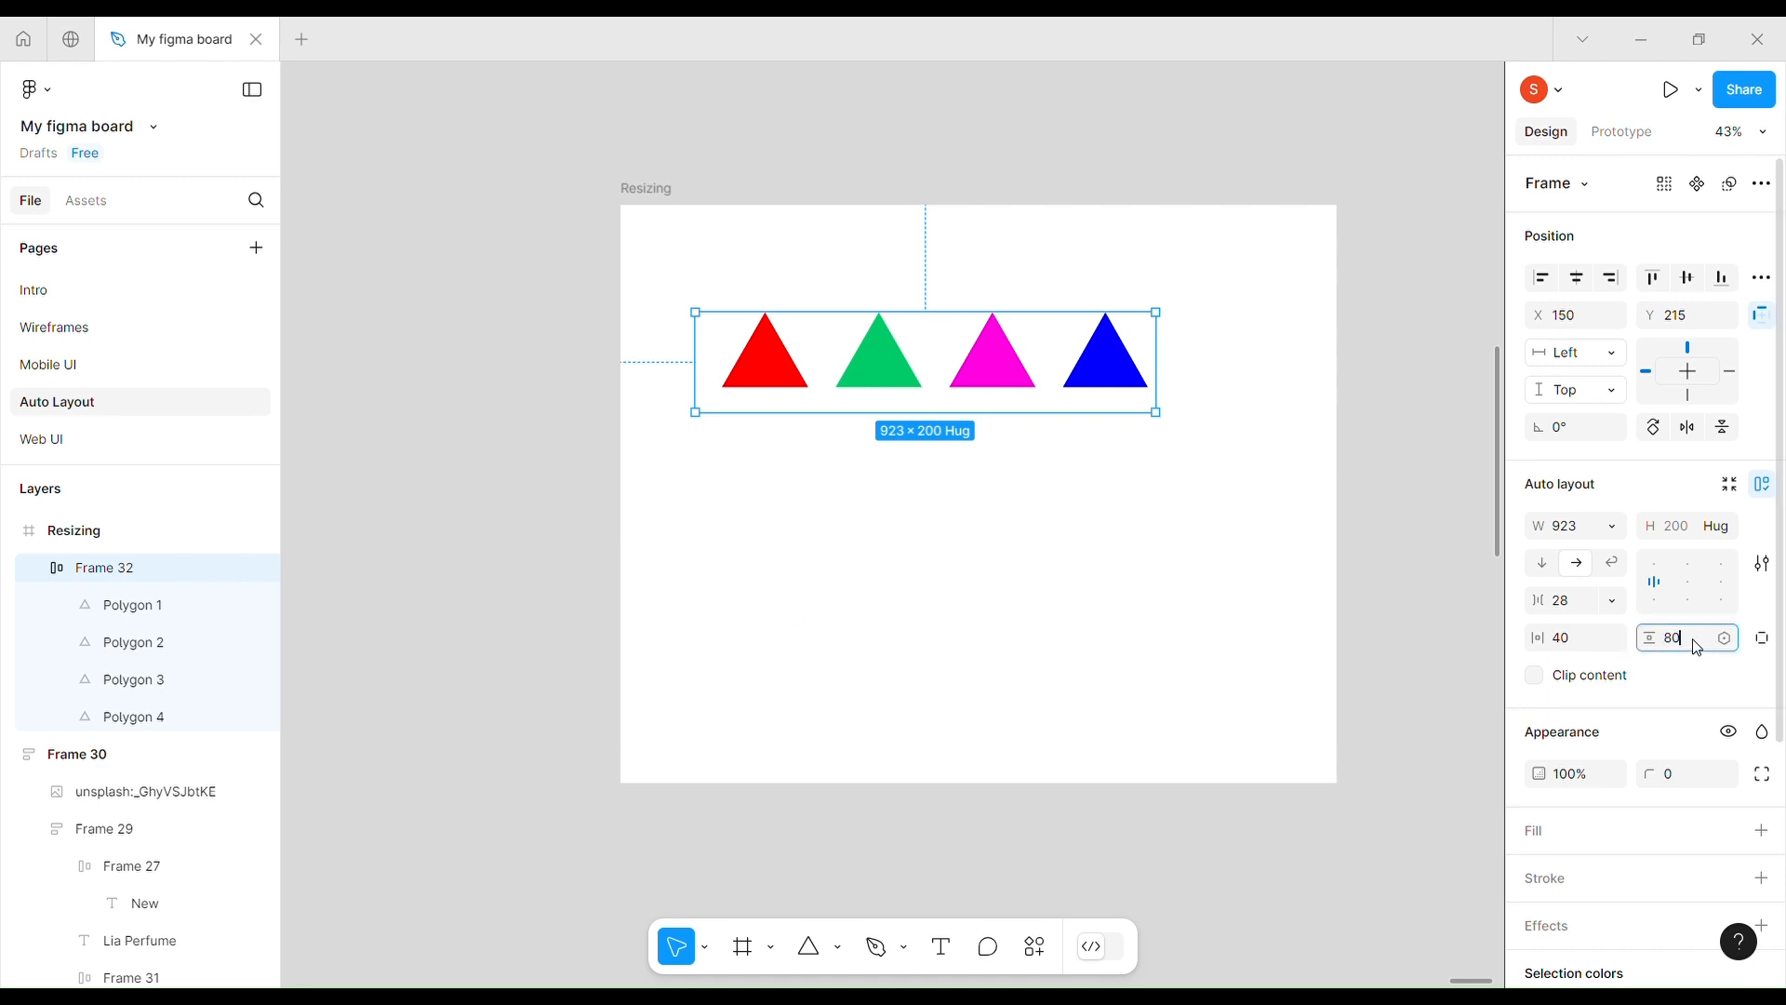
pyautogui.press('Return')
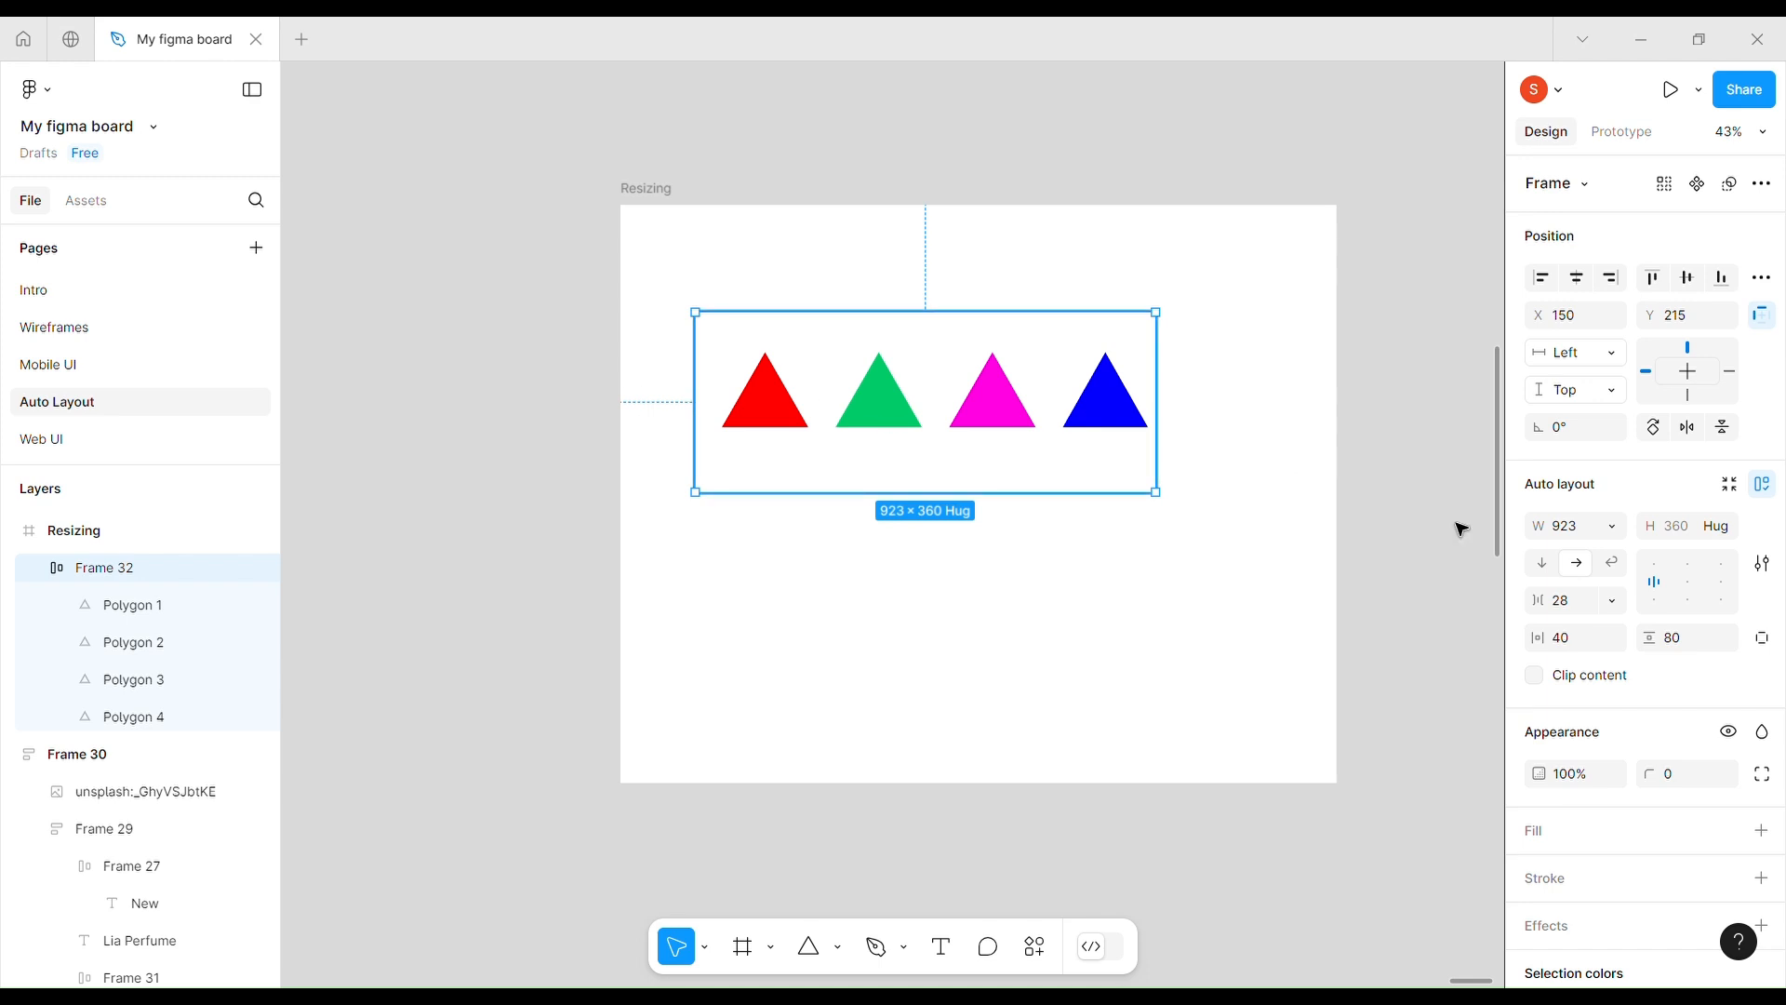
# - Switch the triangles' frame to individual padding and set left to 20, top to 40 and right to 60
pyautogui.click(1760, 638)
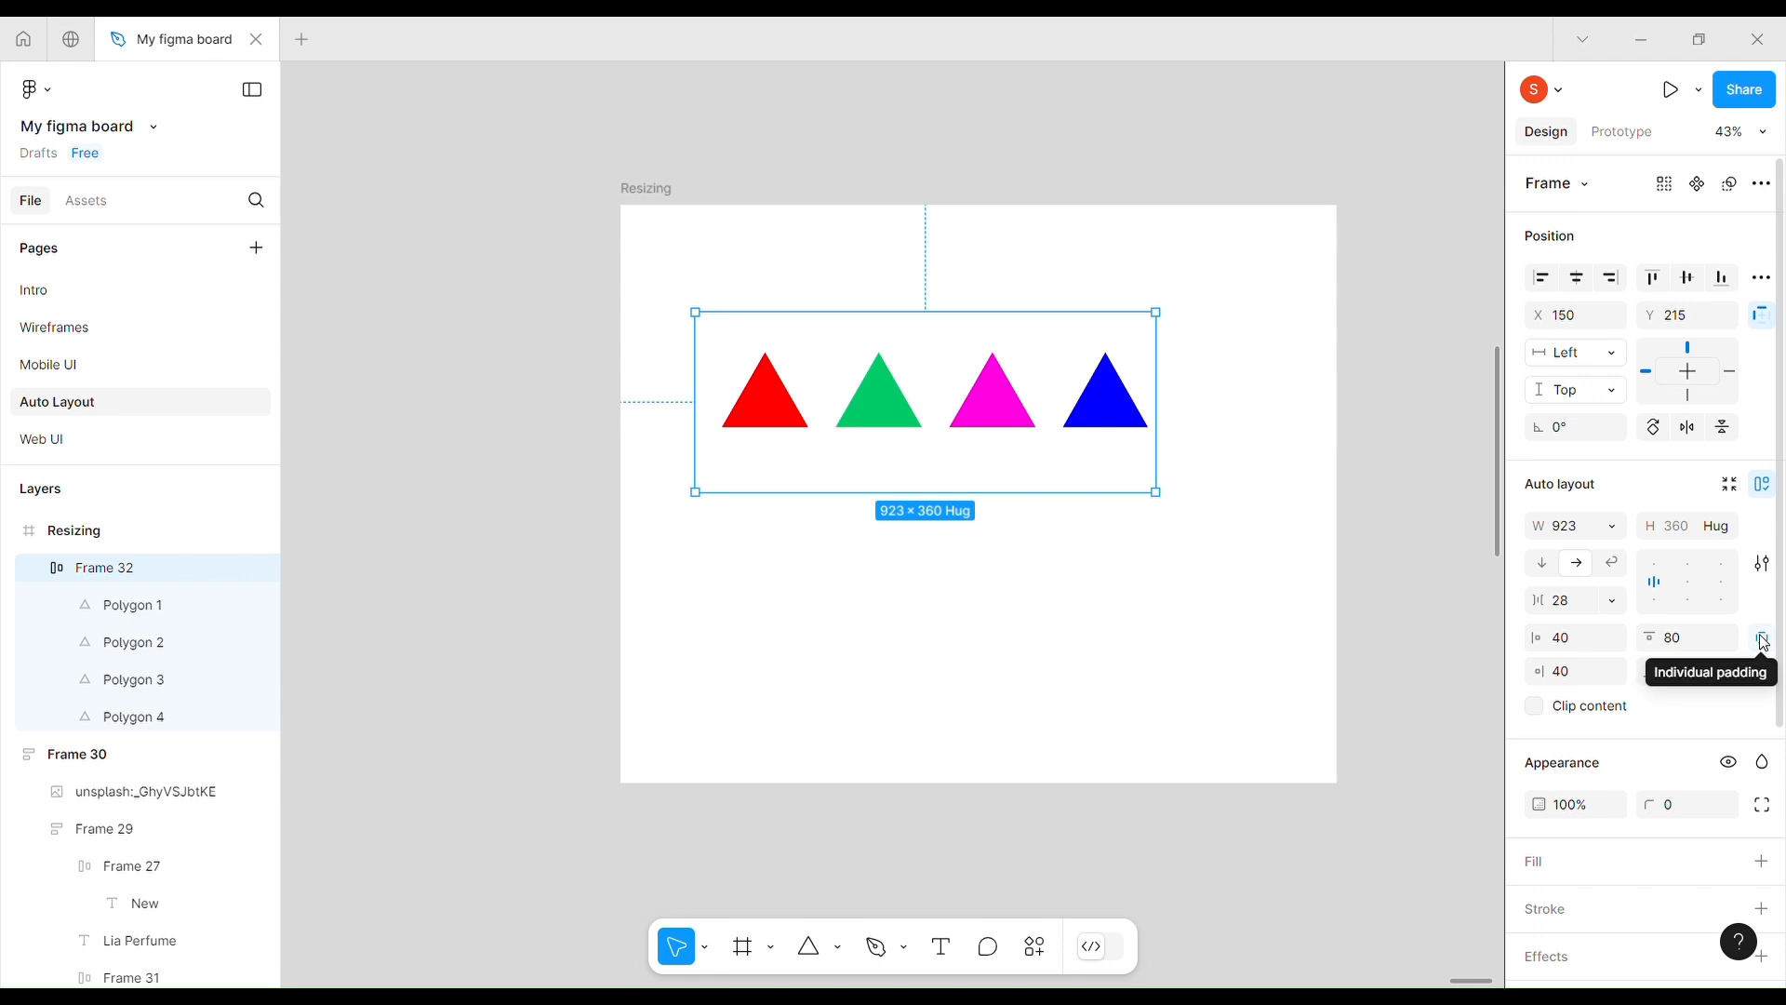
pyautogui.click(1565, 649)
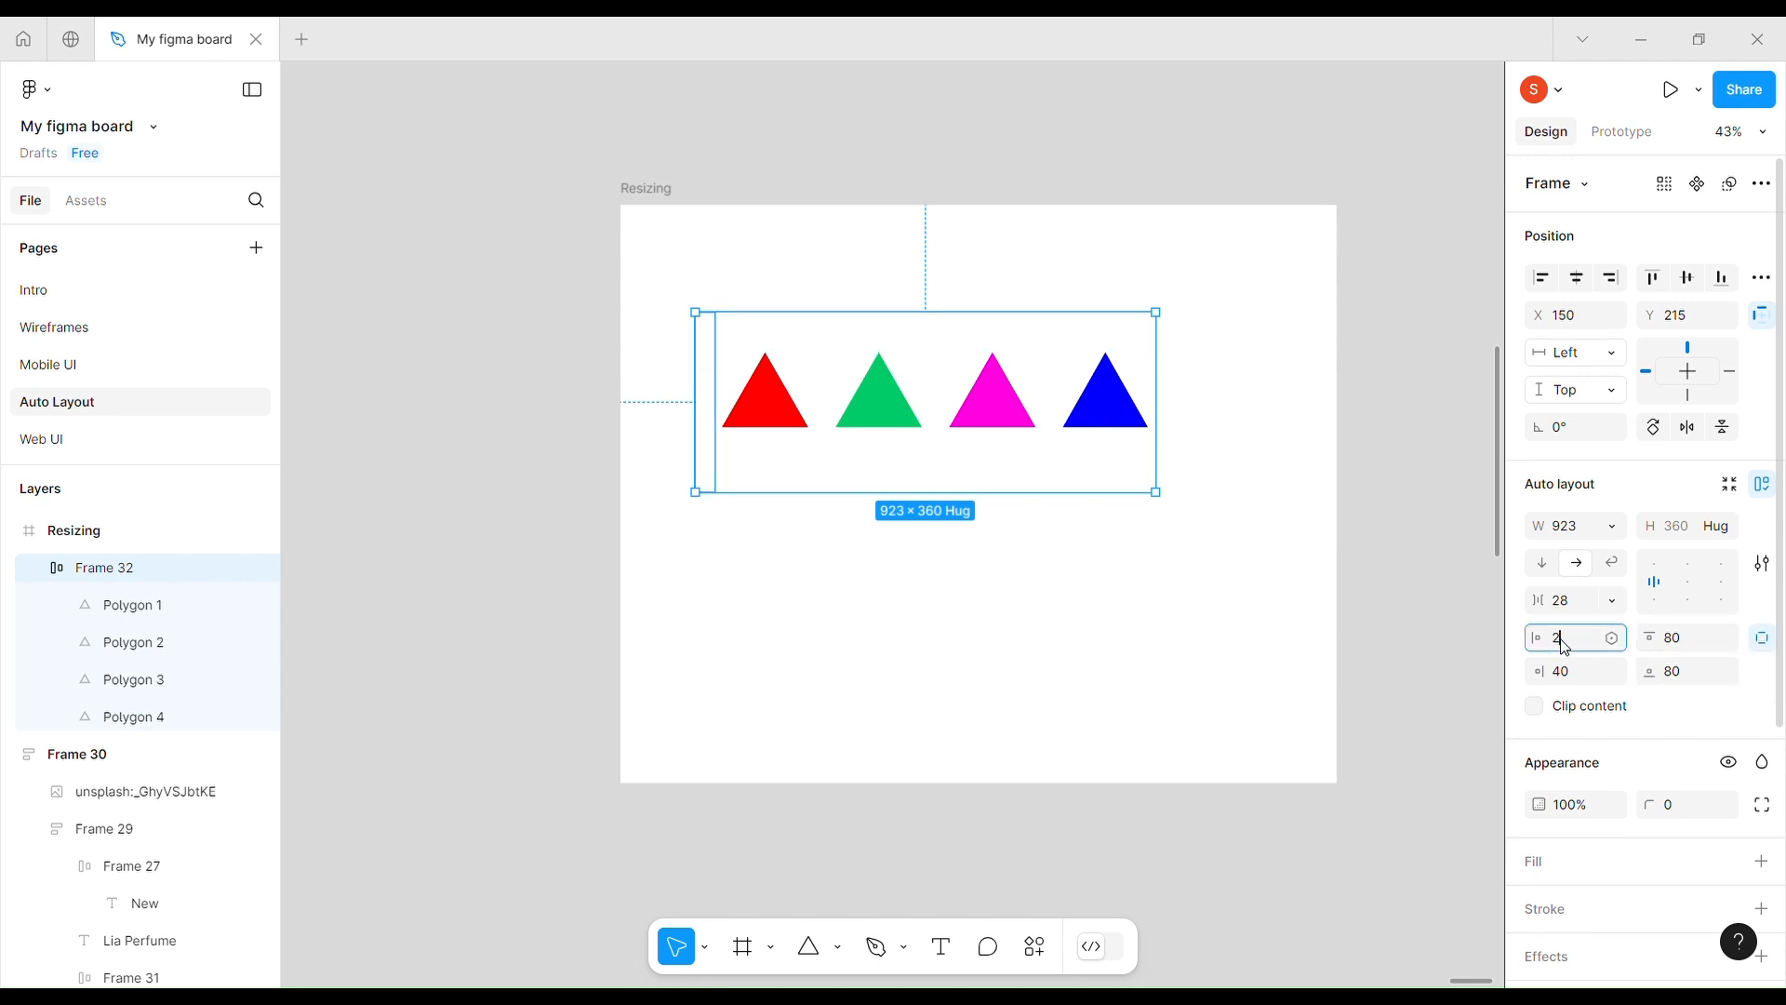
pyautogui.click(1672, 649)
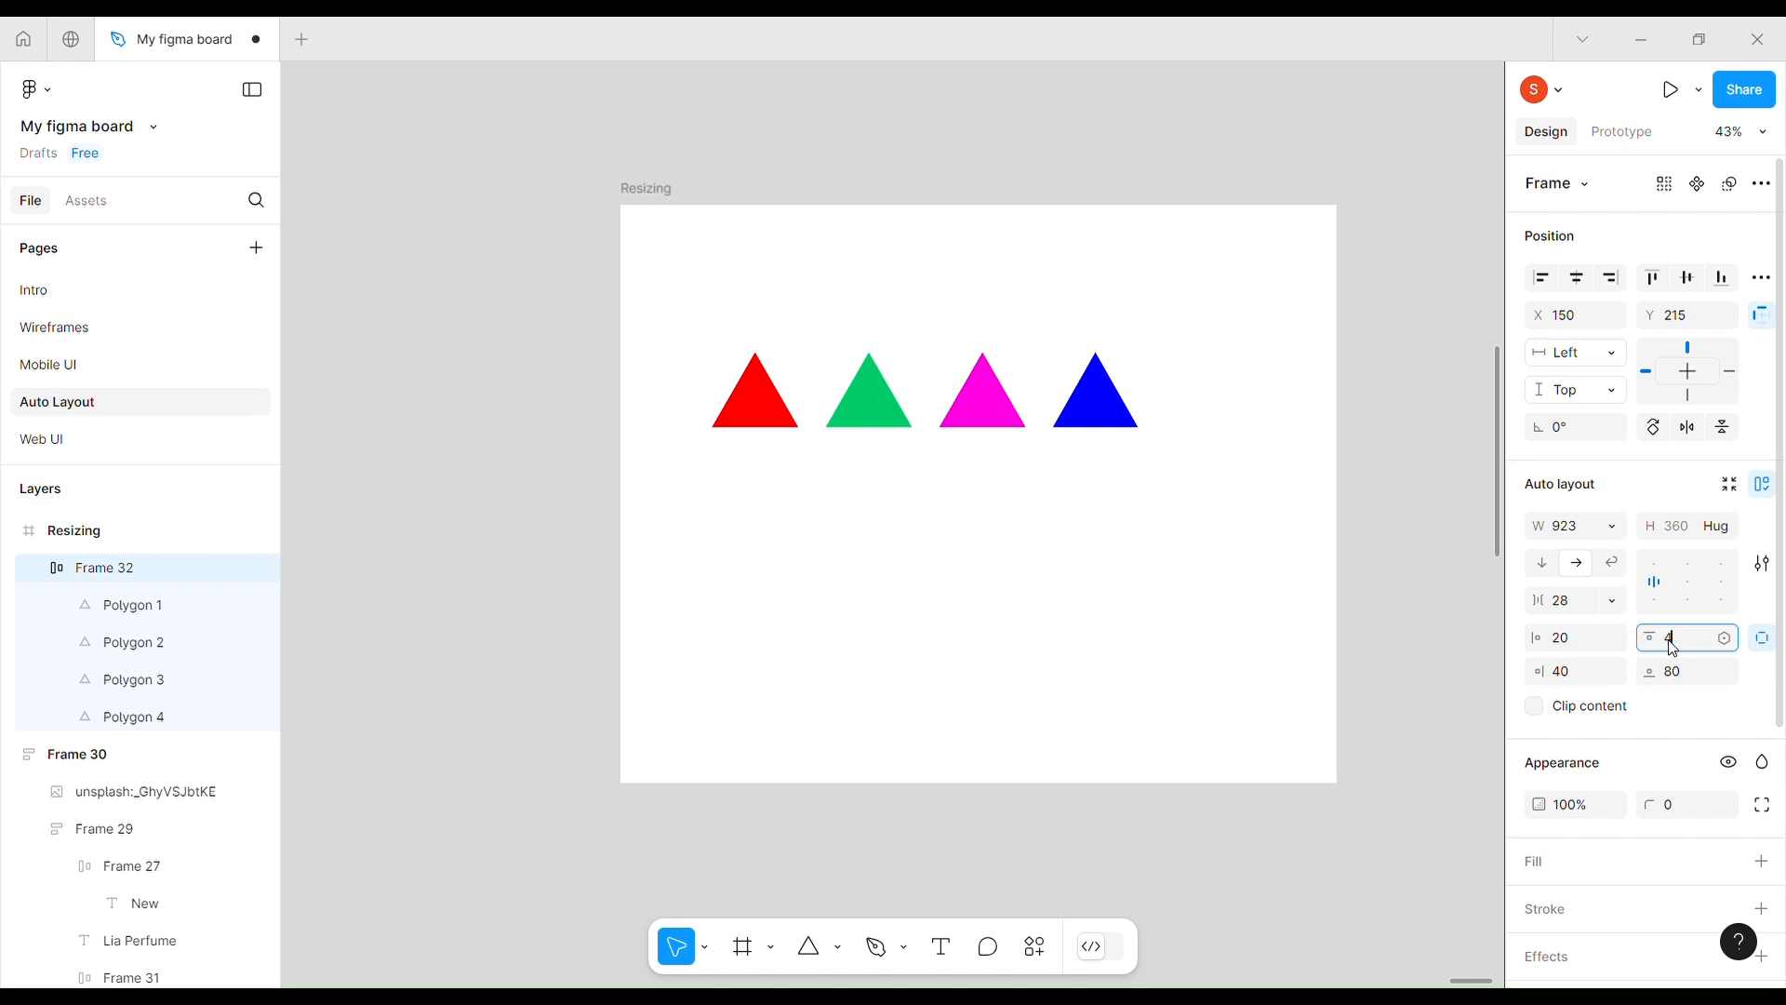
pyautogui.write('40')
pyautogui.click(1599, 678)
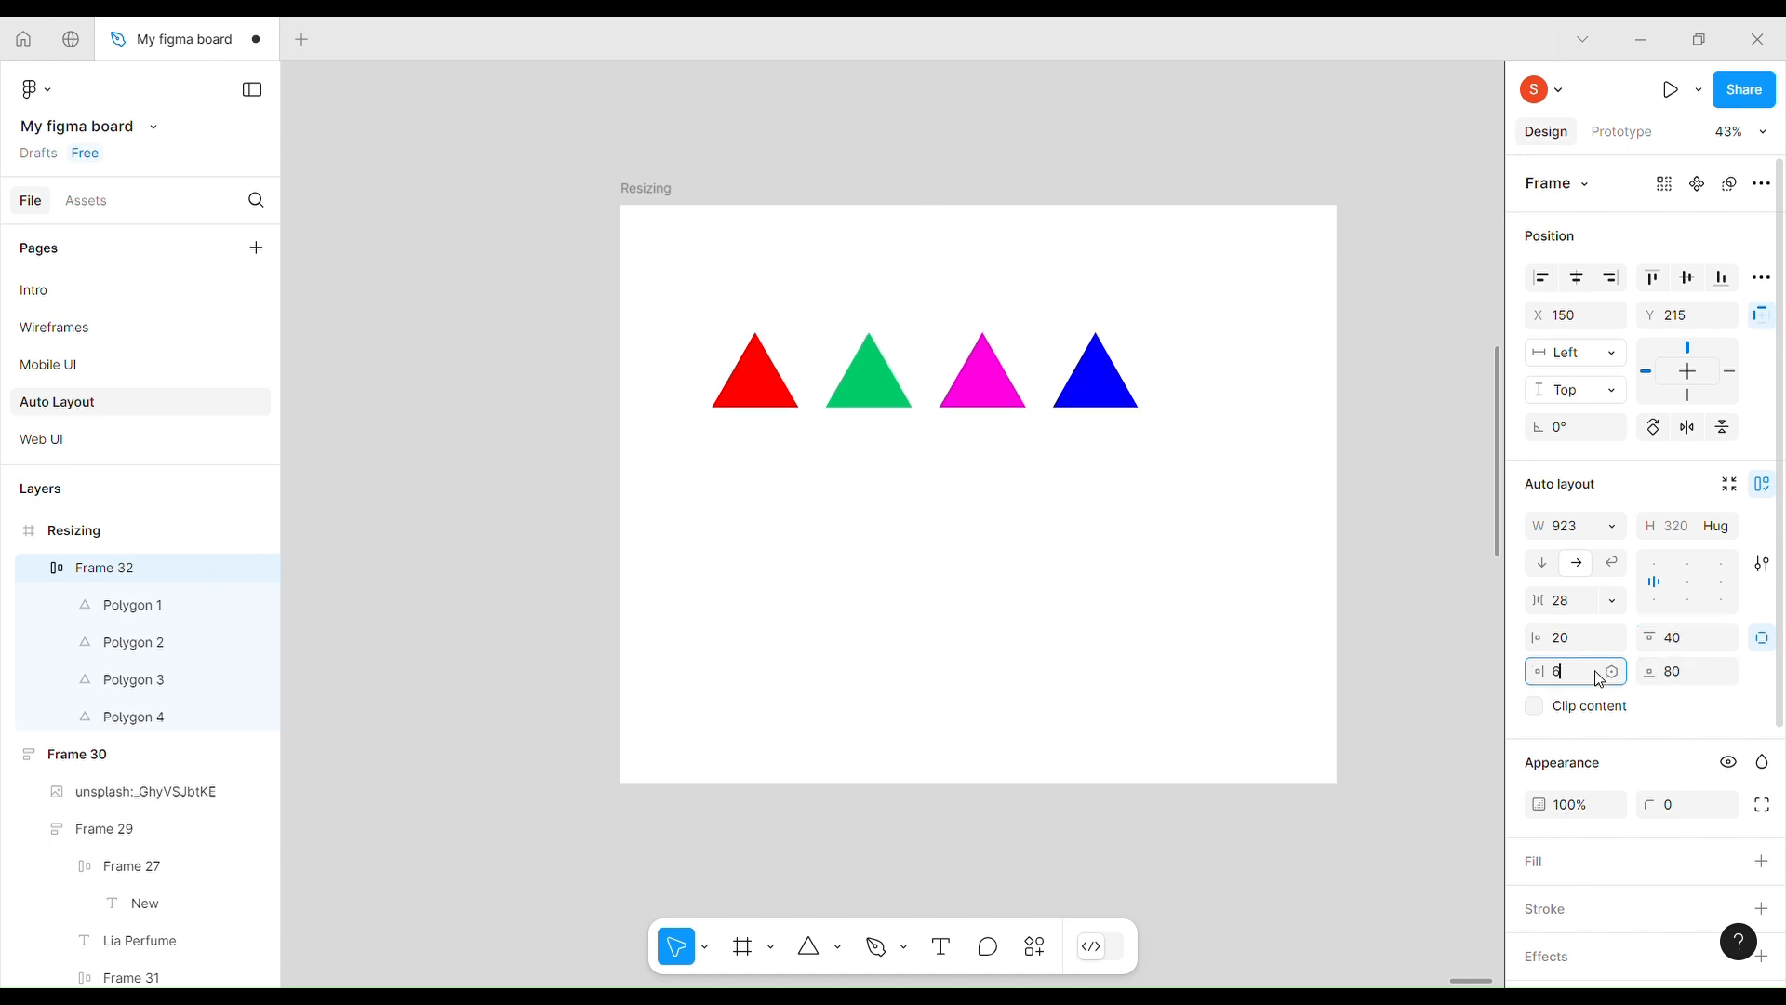
pyautogui.press('Return')
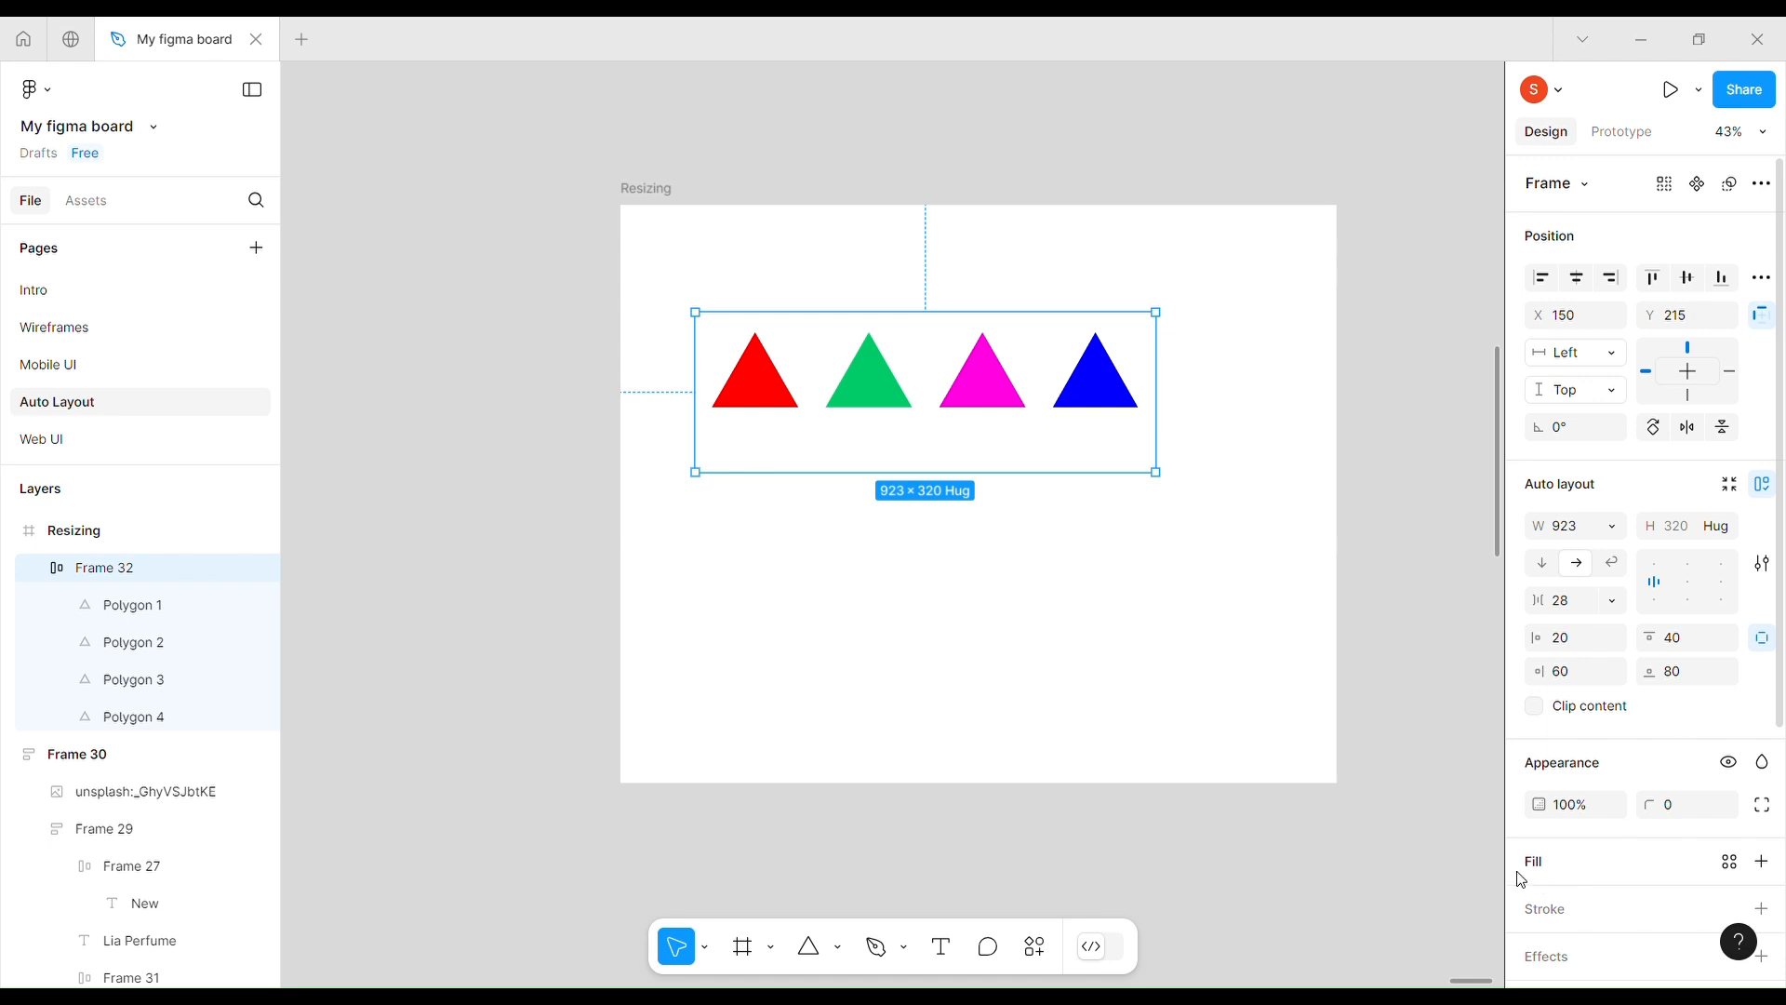
# - Add a dark grey 272727 fill to the triangles' auto layout frame and clear the selection
pyautogui.click(1761, 862)
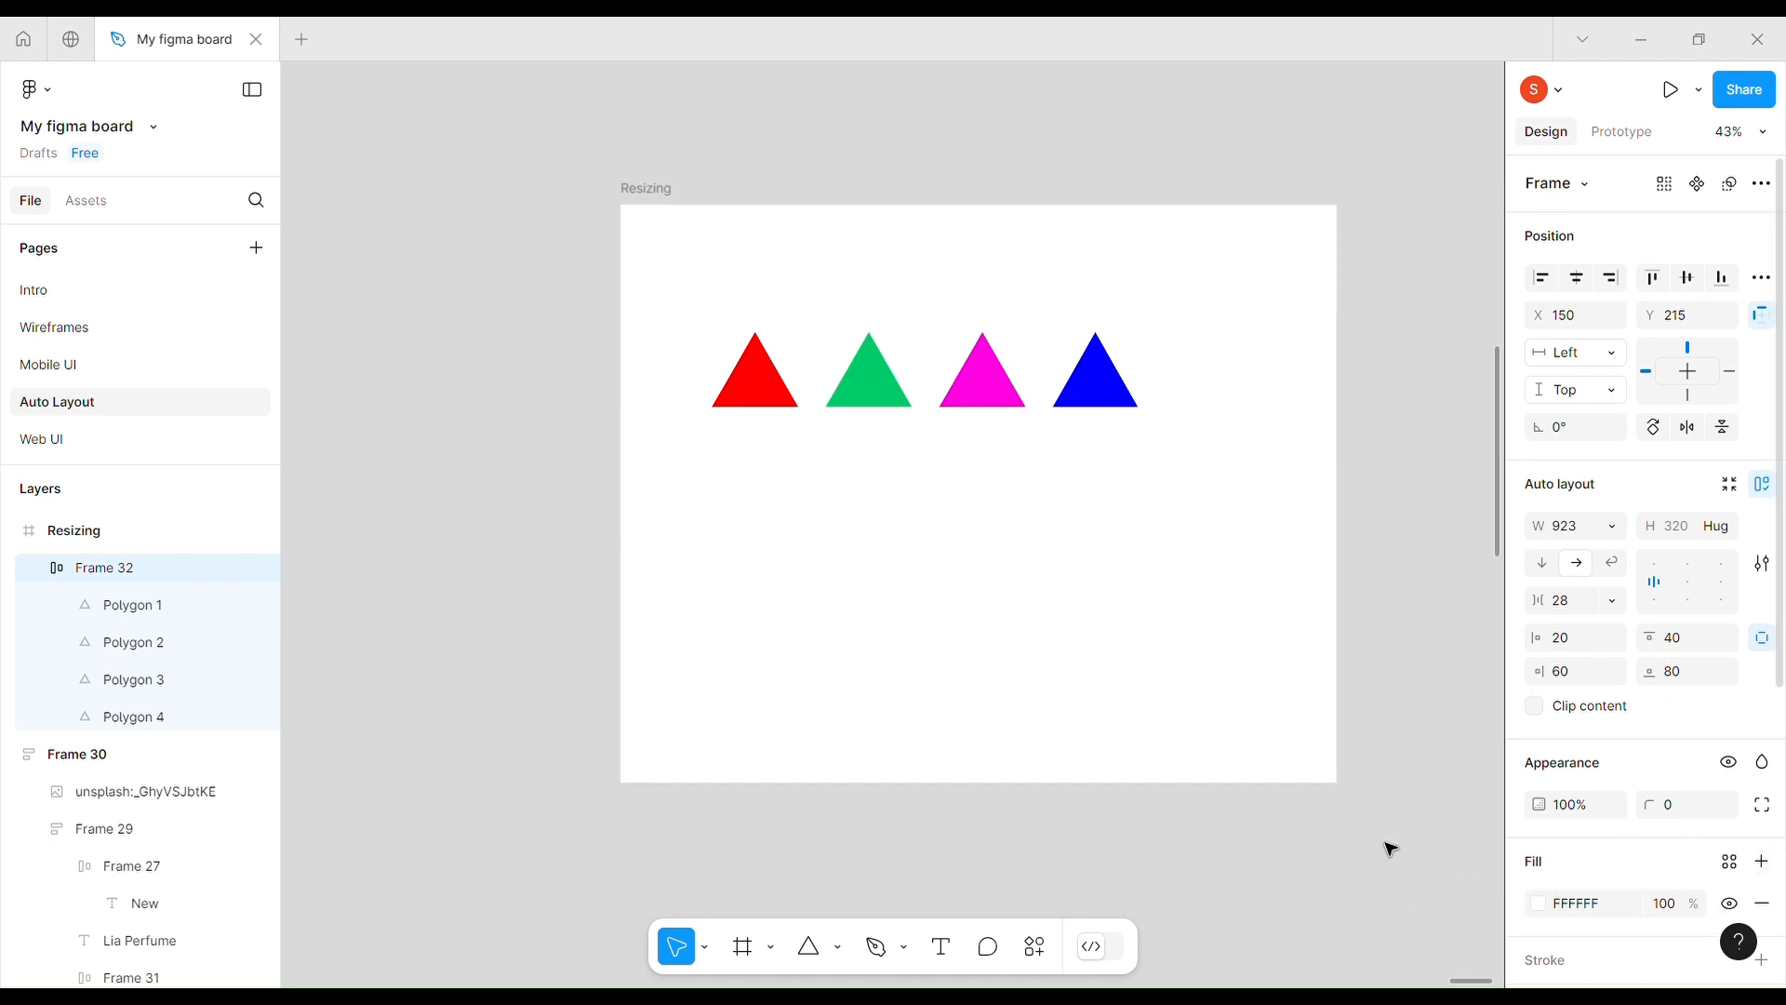
pyautogui.click(1536, 906)
pyautogui.moveTo(1259, 631); pyautogui.dragTo(1182, 637)
pyautogui.press('Escape')
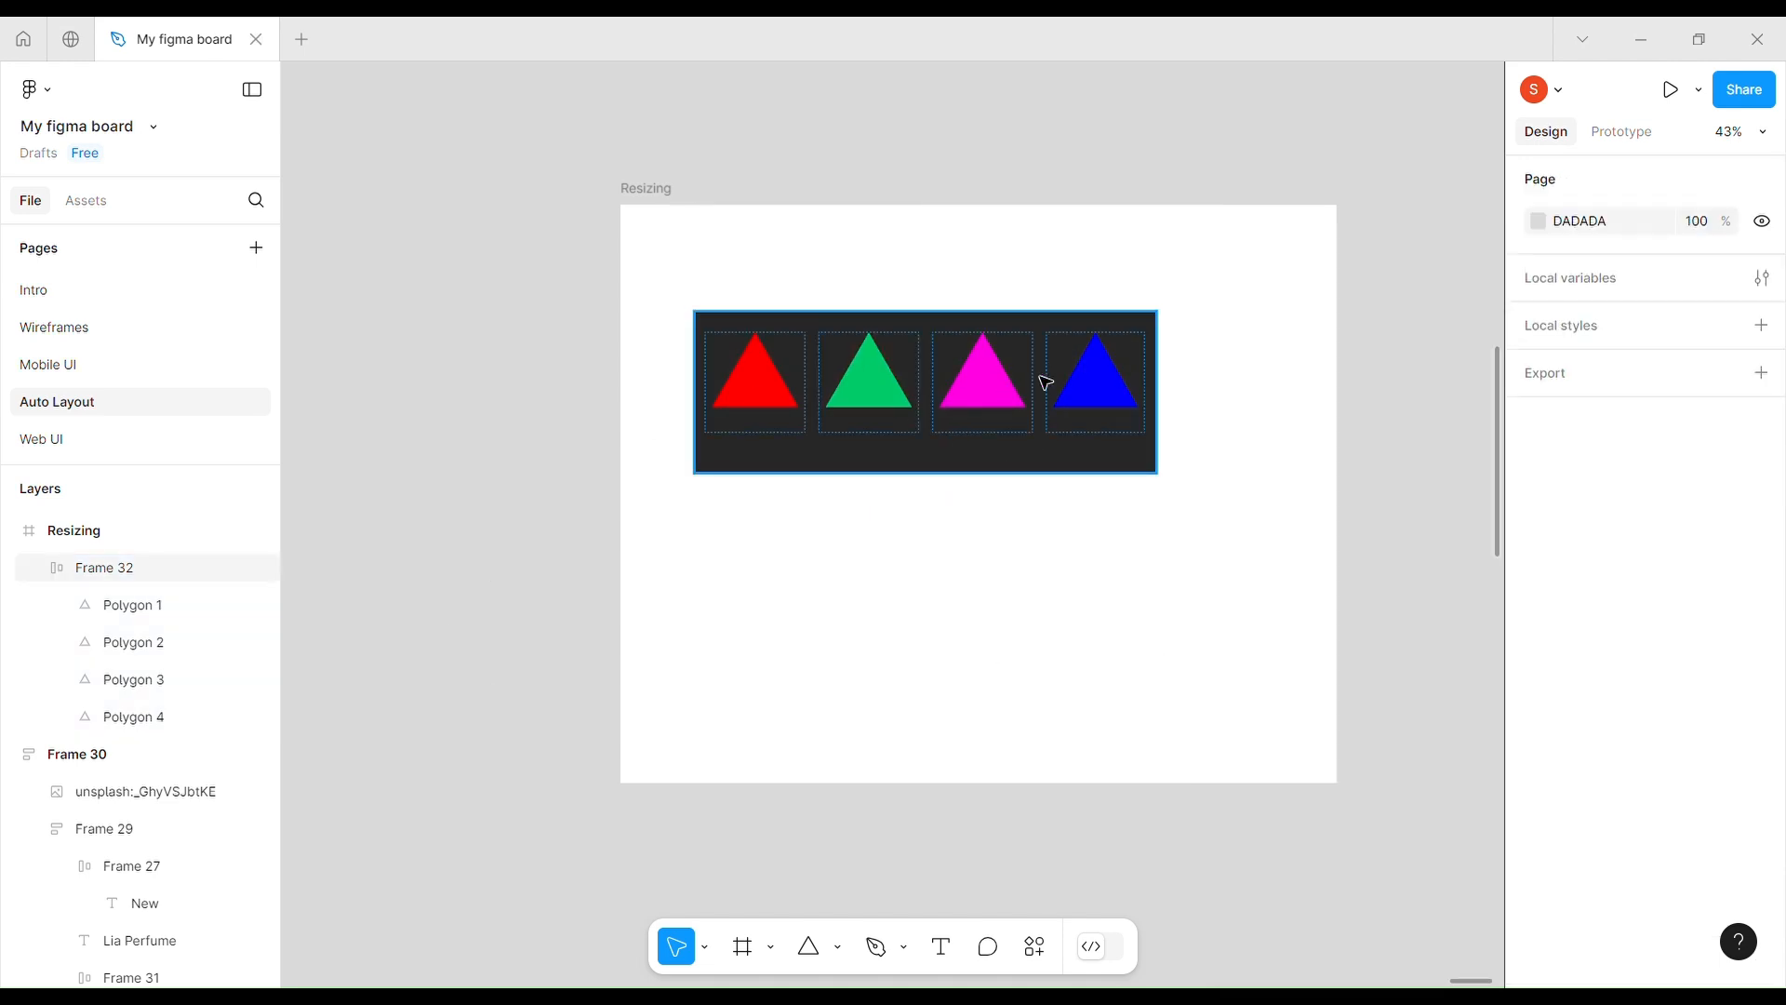
# - Clip the content of the triangles' frame and adjust it to about 961 wide with 40 horizontal and vertical padding
pyautogui.click(1028, 446)
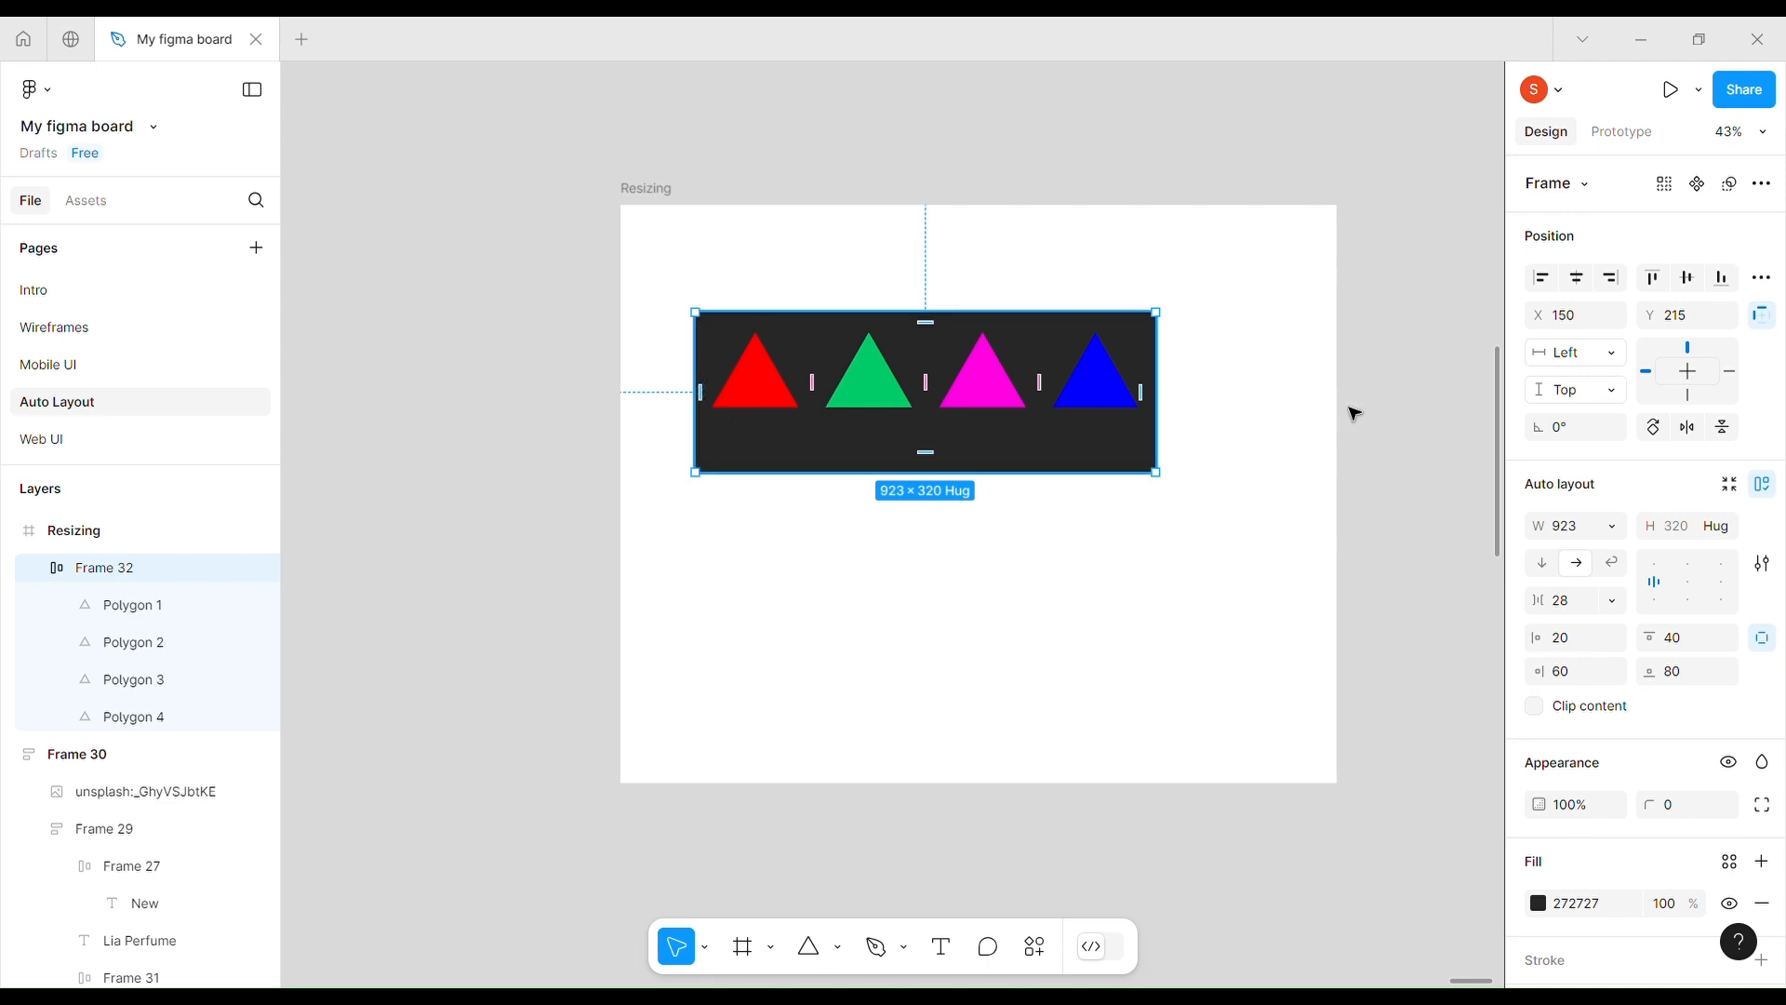
pyautogui.scroll(-3, 1137, 419)
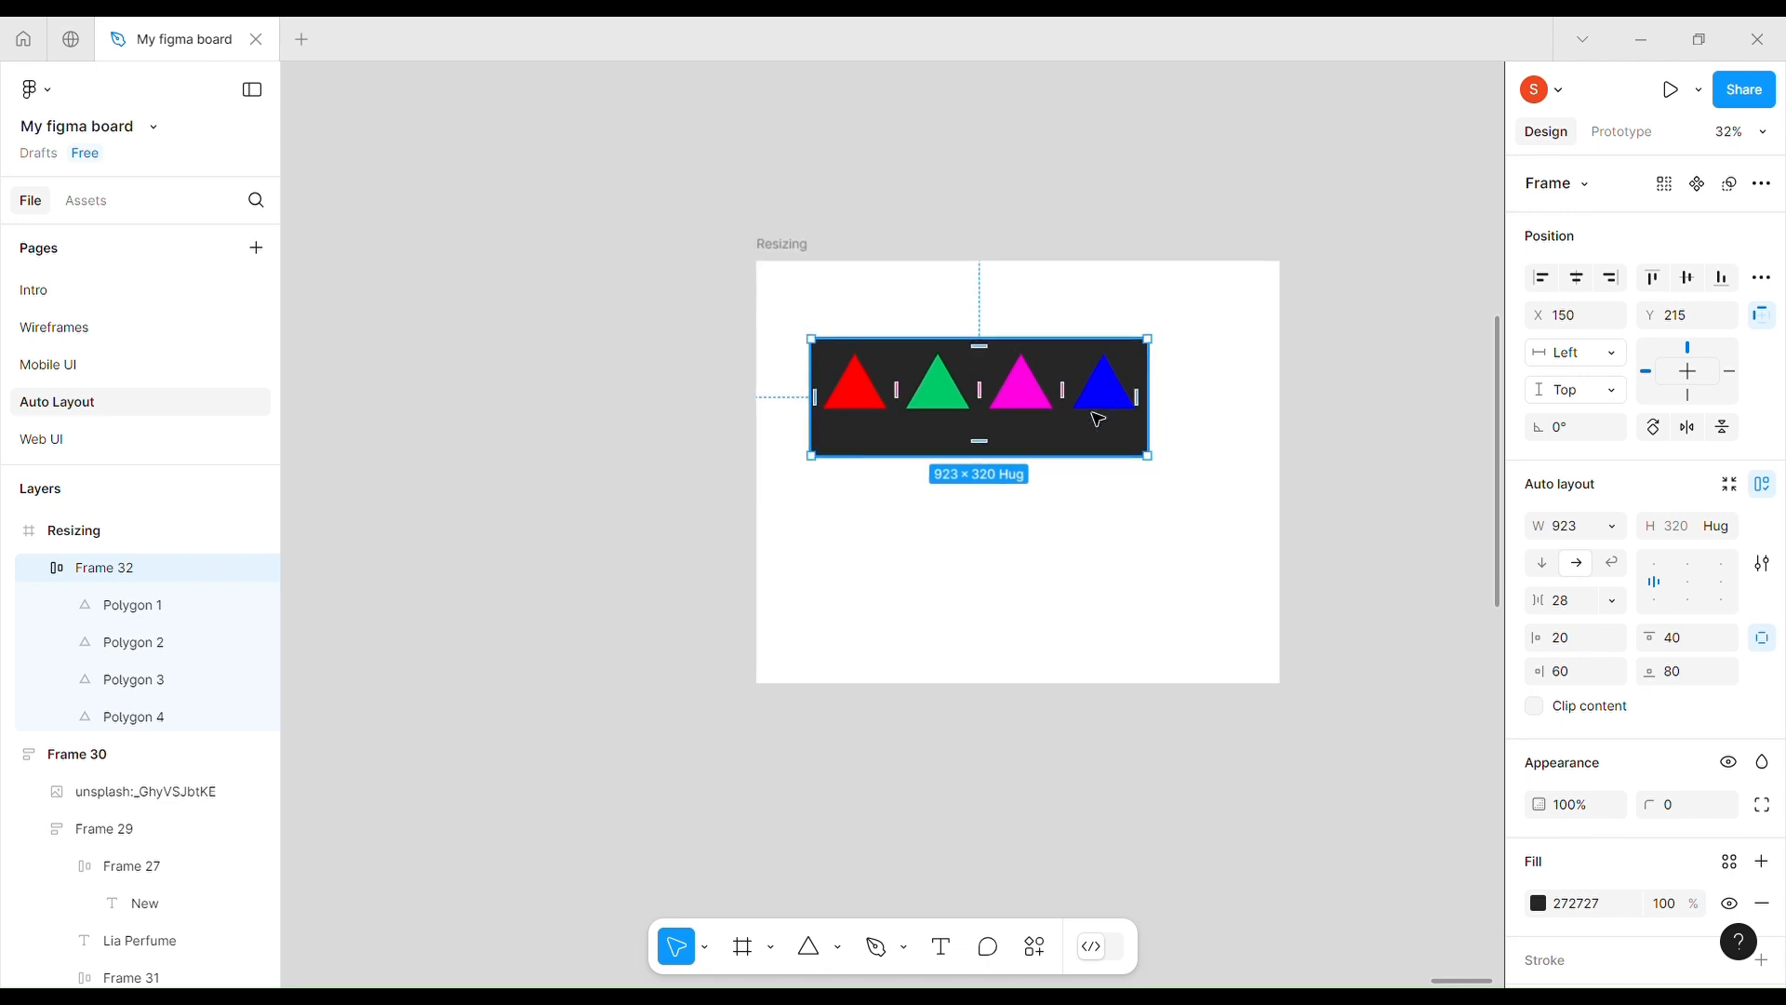
pyautogui.scroll(4, 1088, 415)
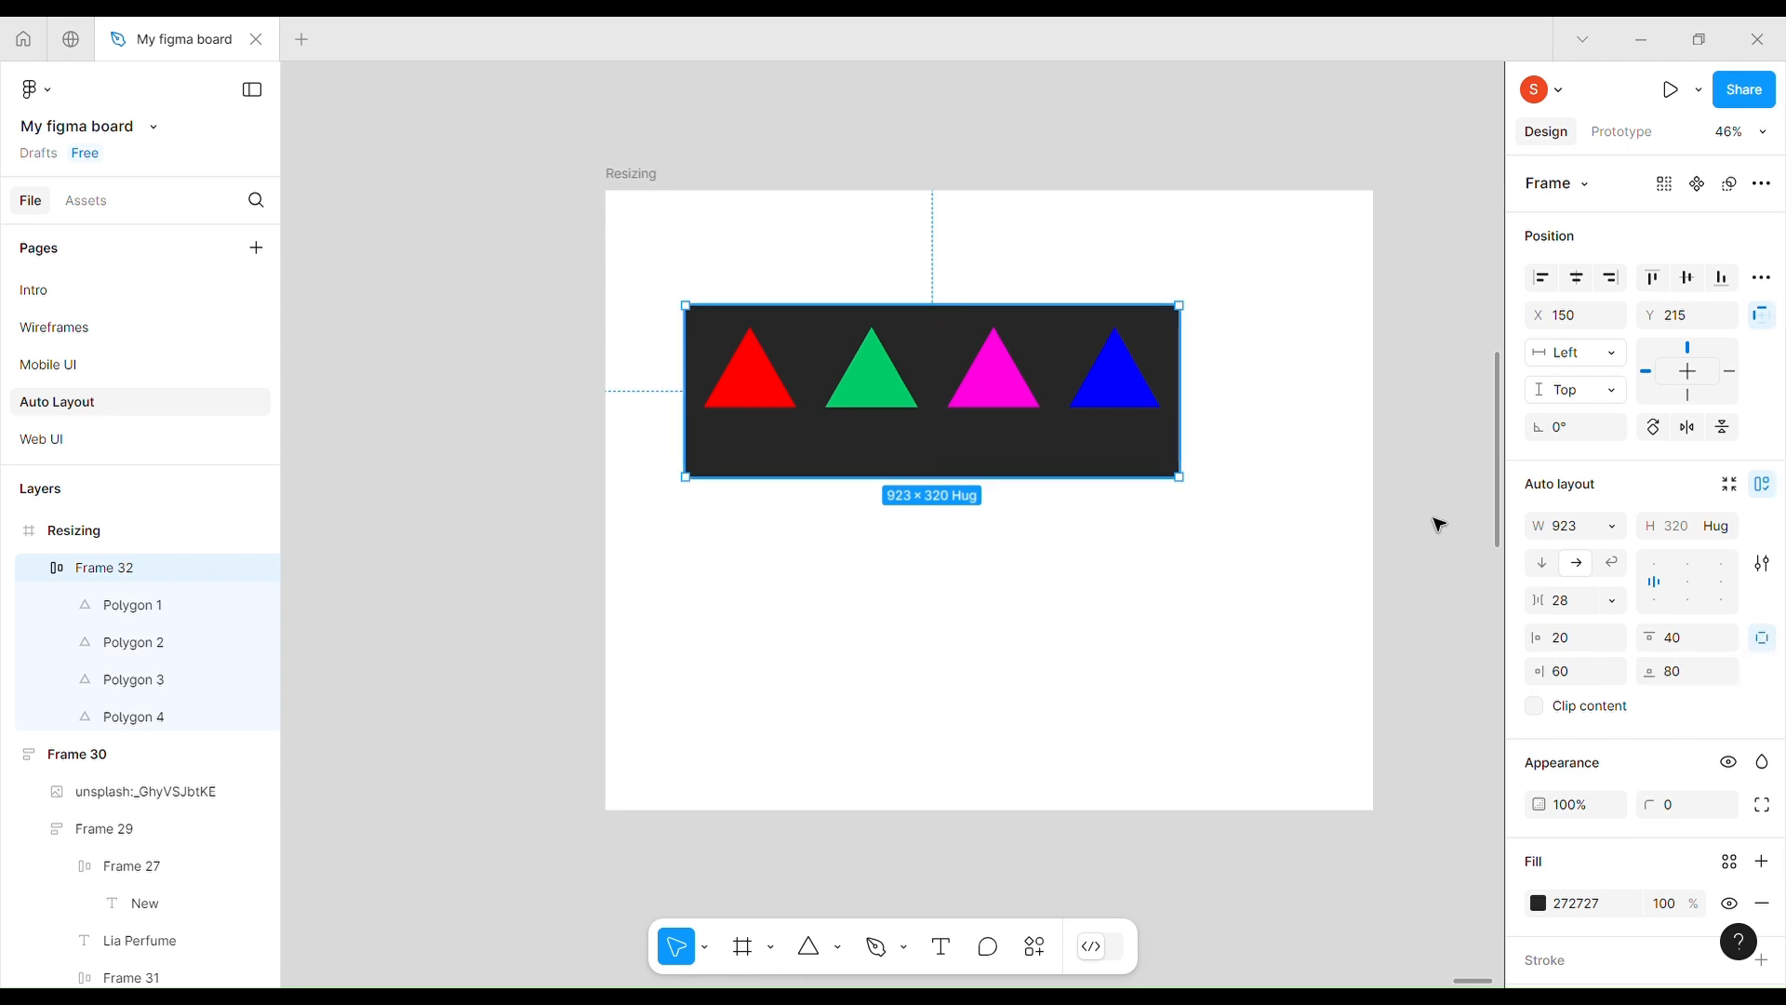
pyautogui.click(1534, 709)
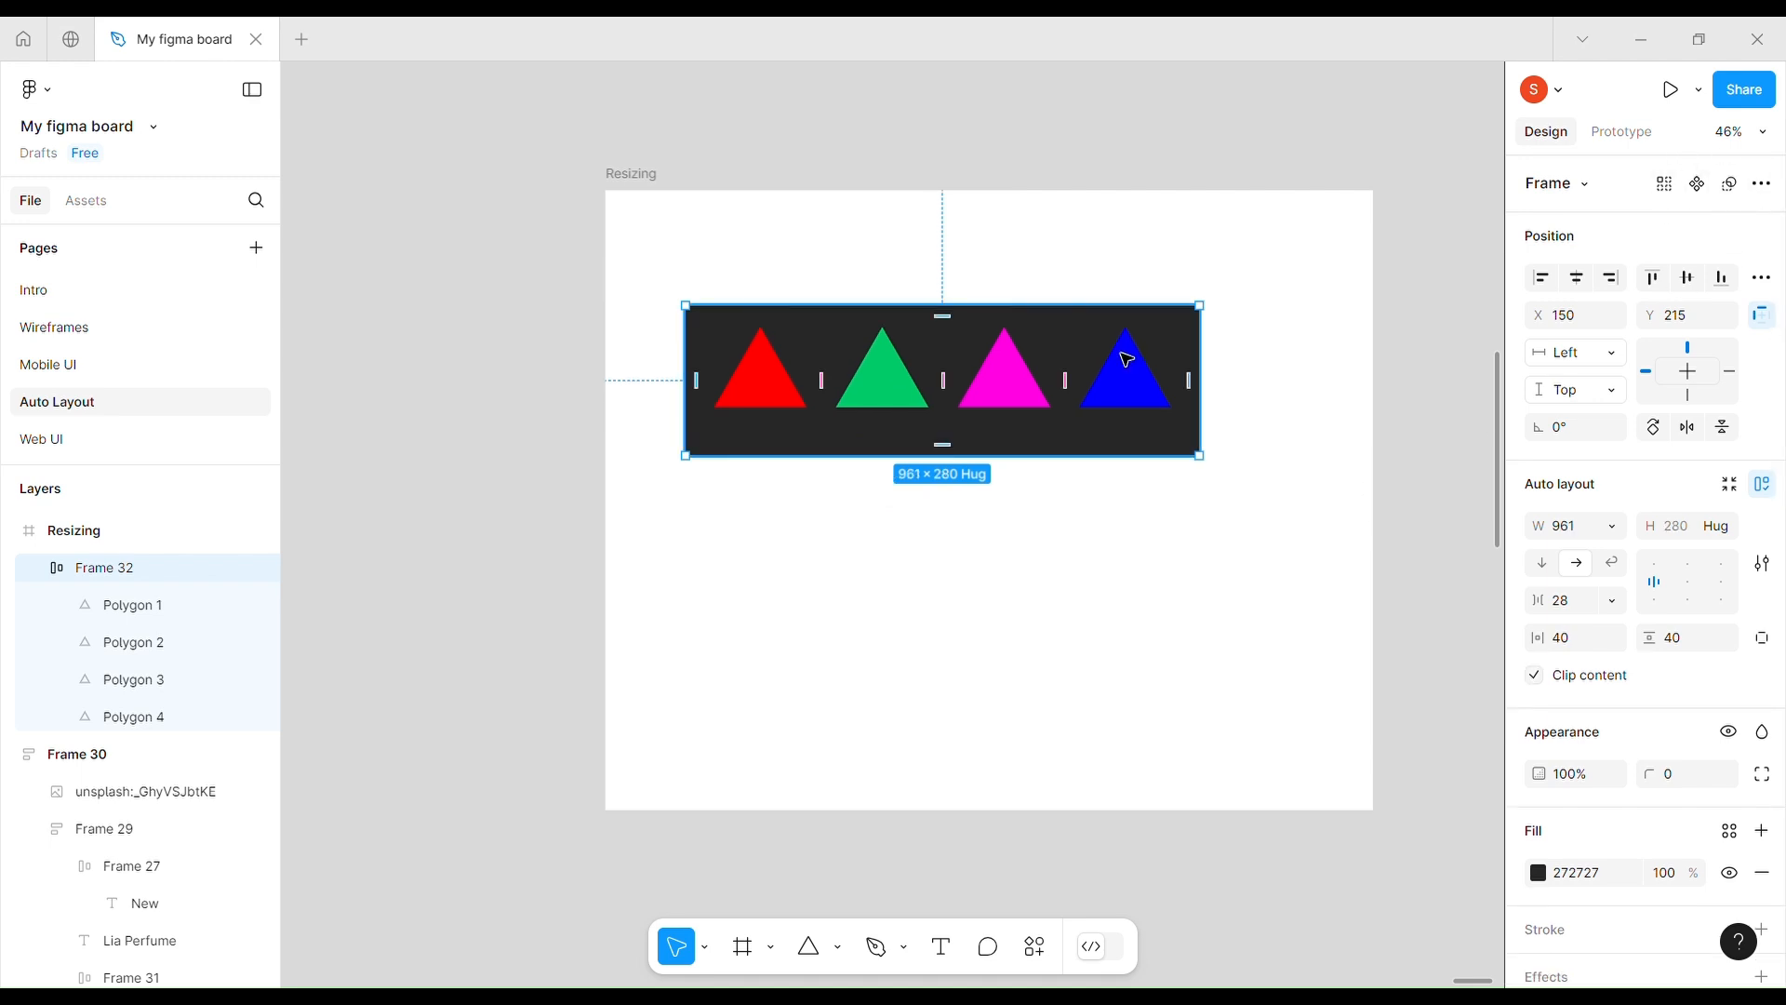
pyautogui.hscroll(2, 1126, 359)
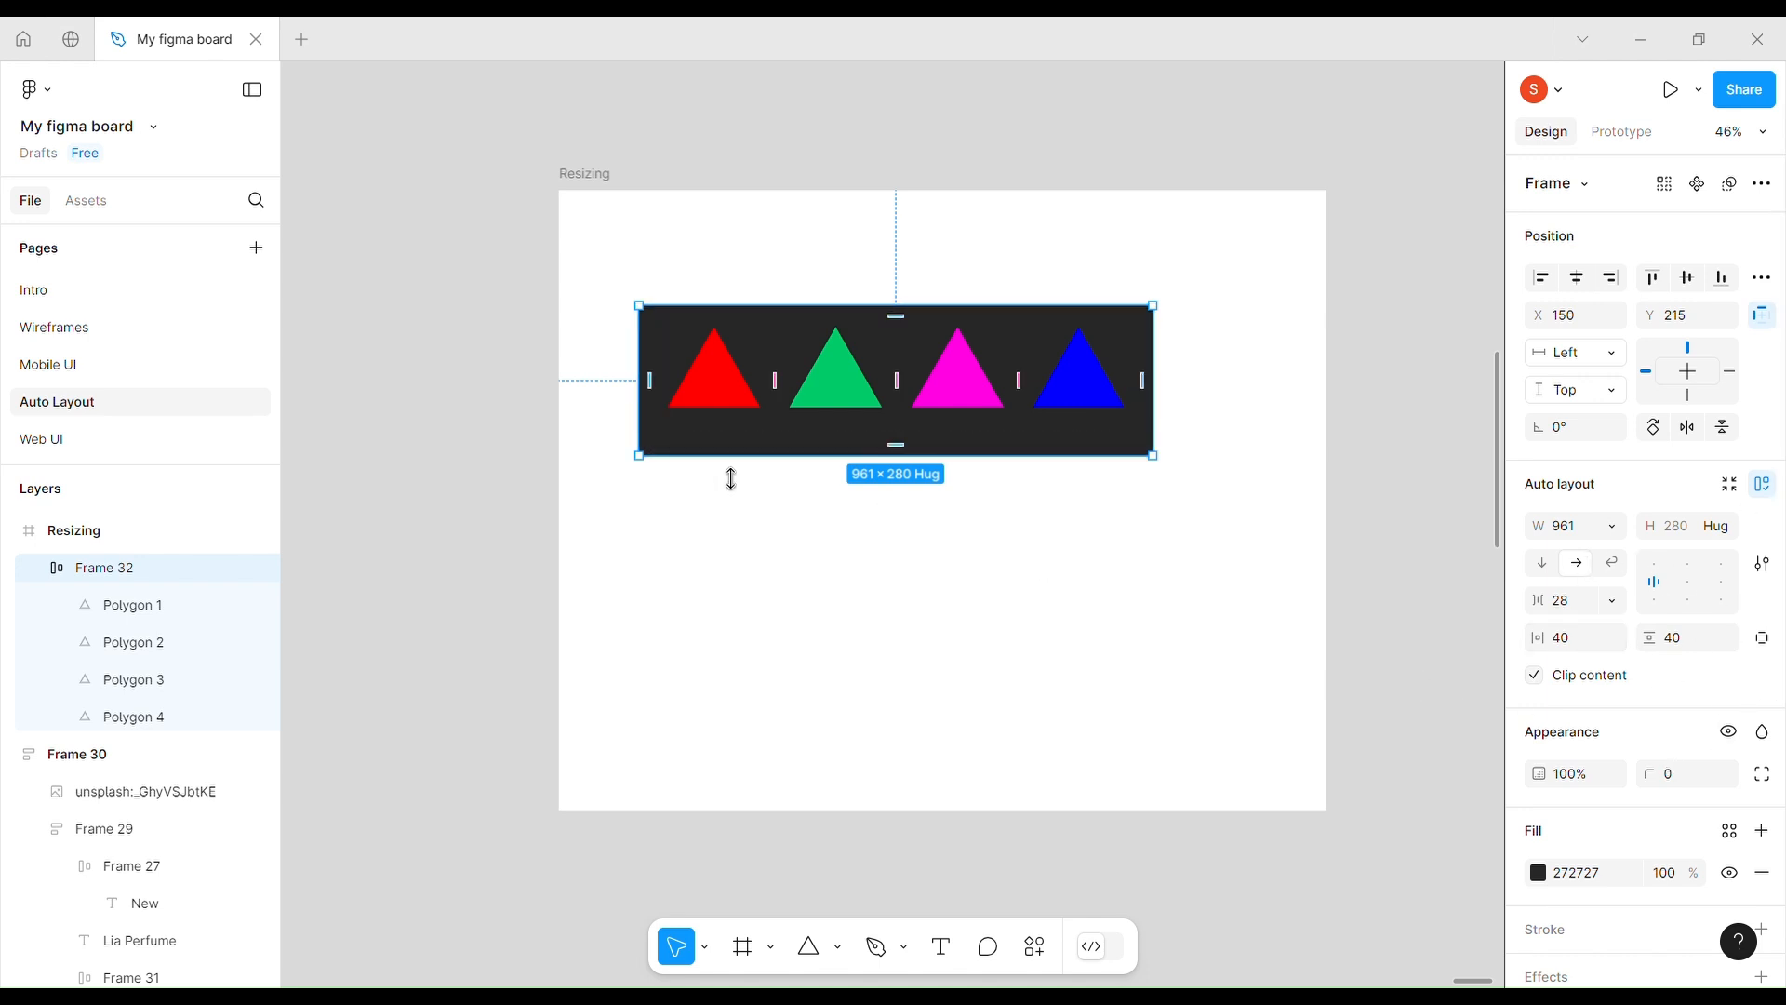
# - Reselect the triangles' auto layout frame and set the gap between its items to Auto
pyautogui.click(833, 291)
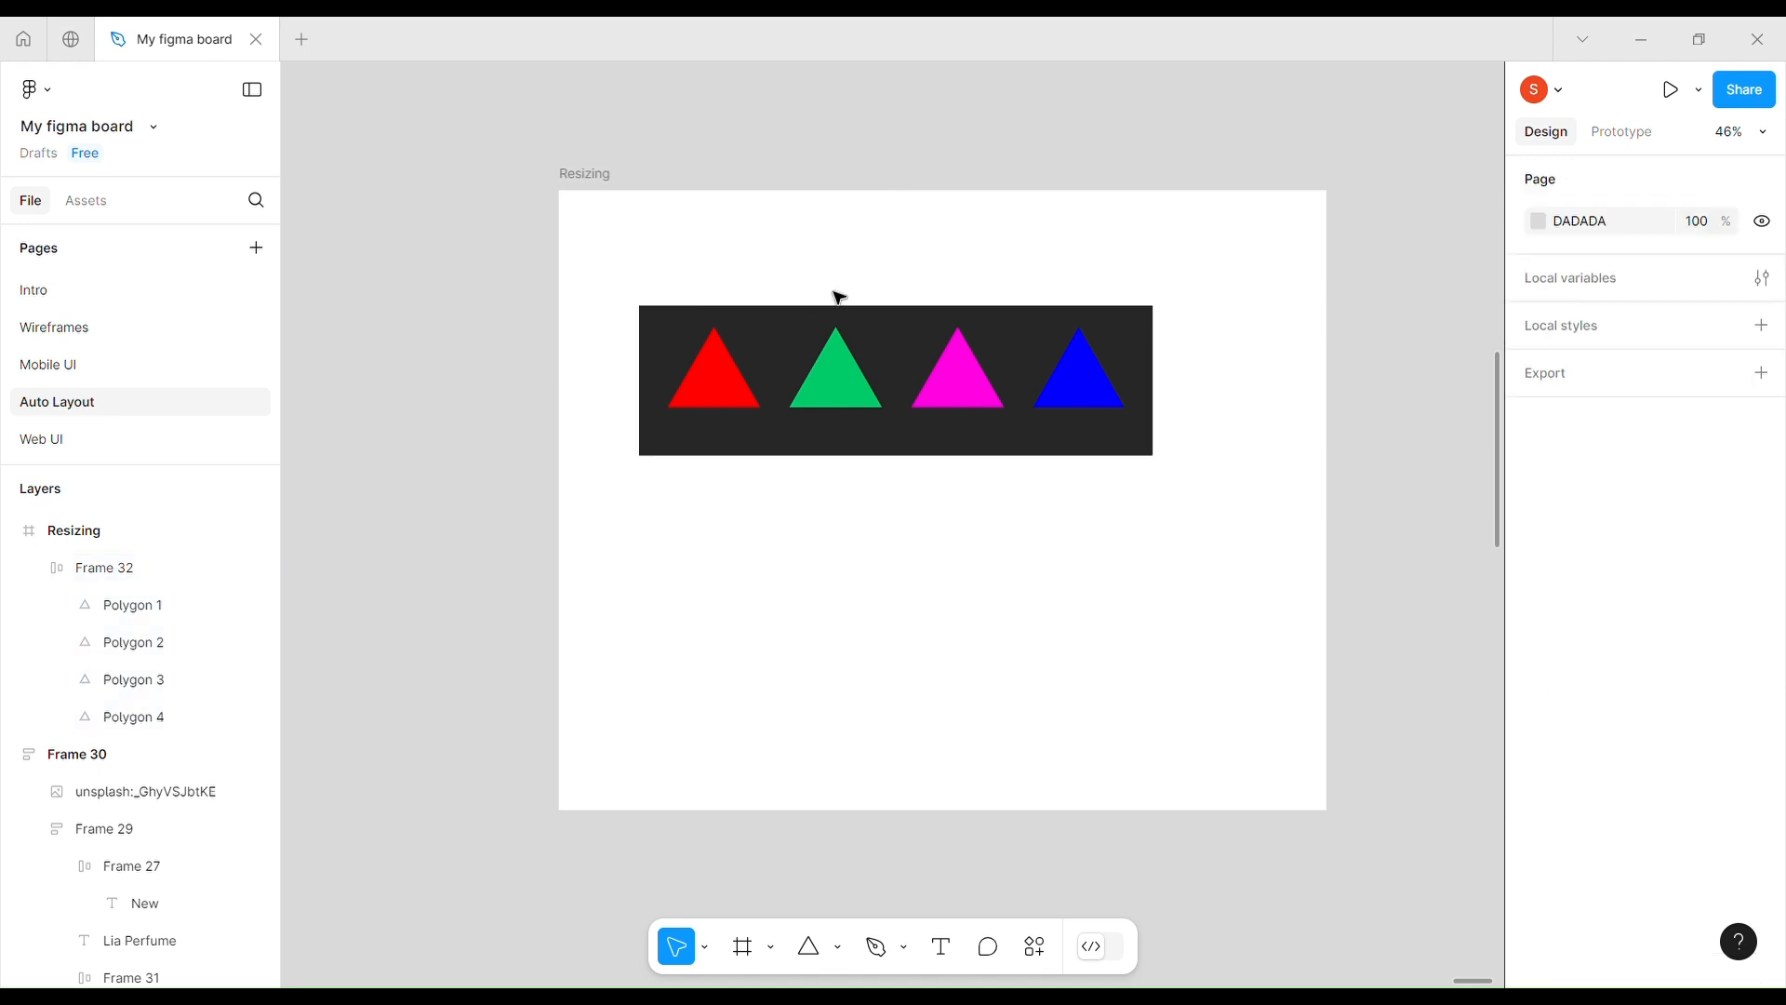
pyautogui.click(648, 419)
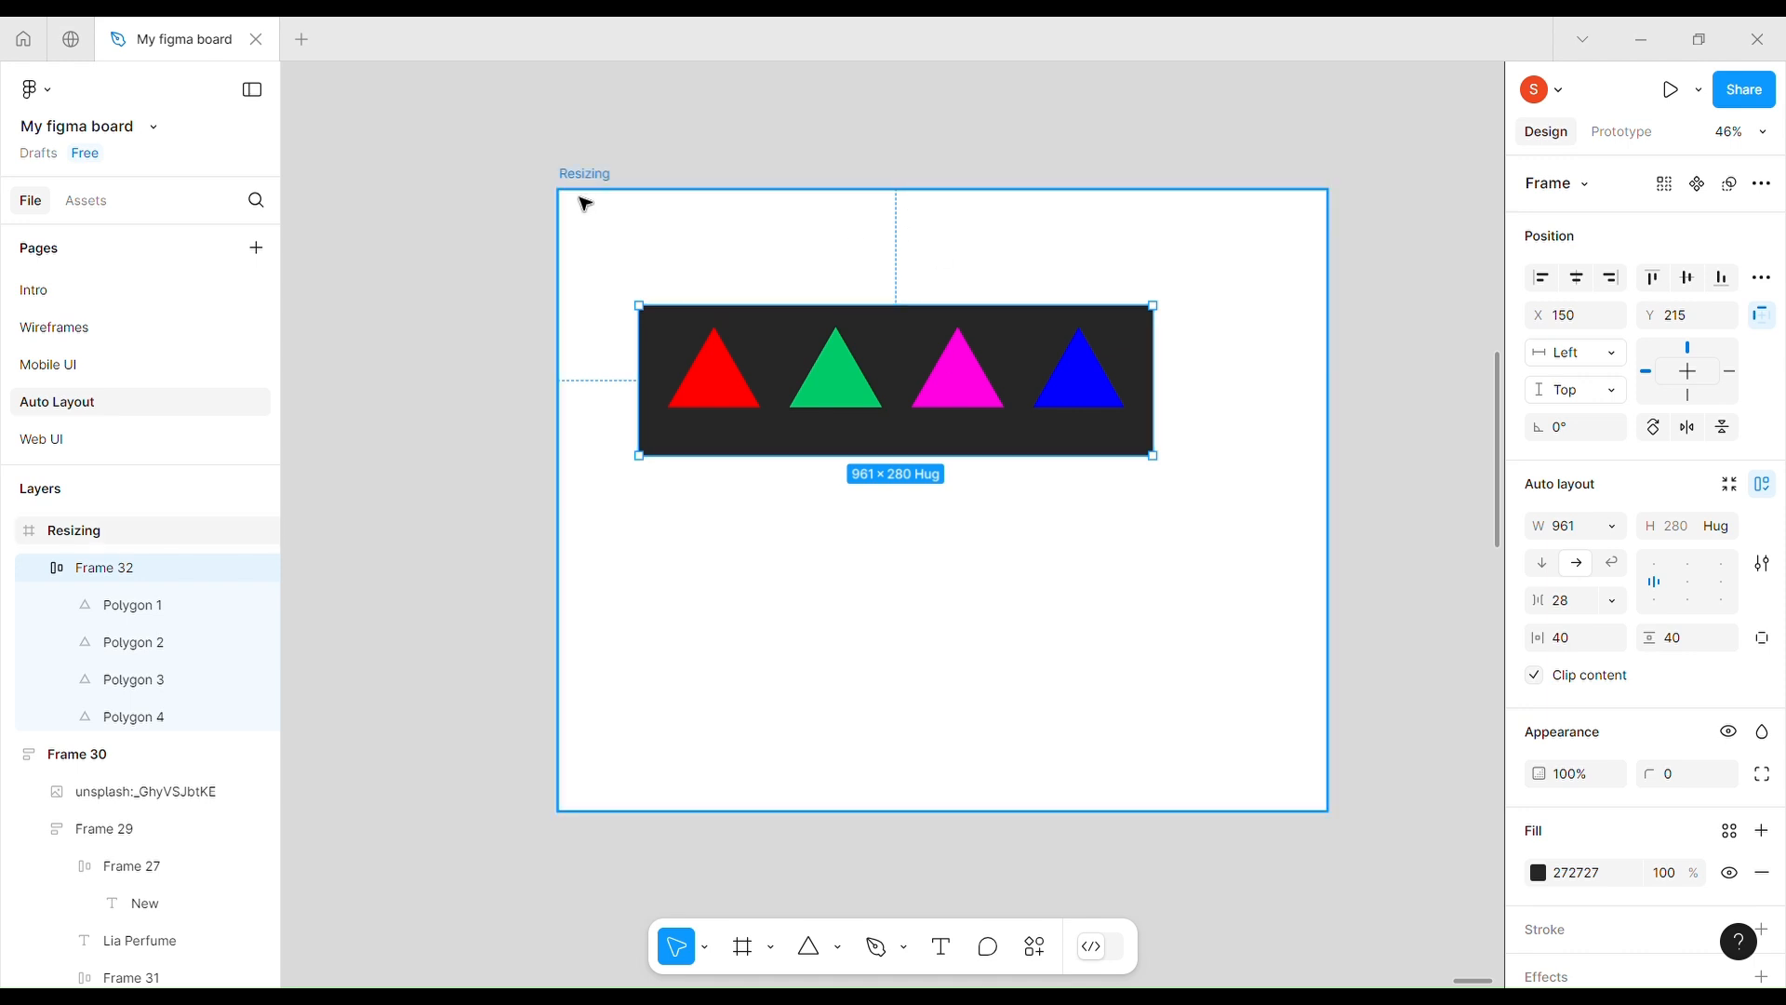
pyautogui.click(722, 265)
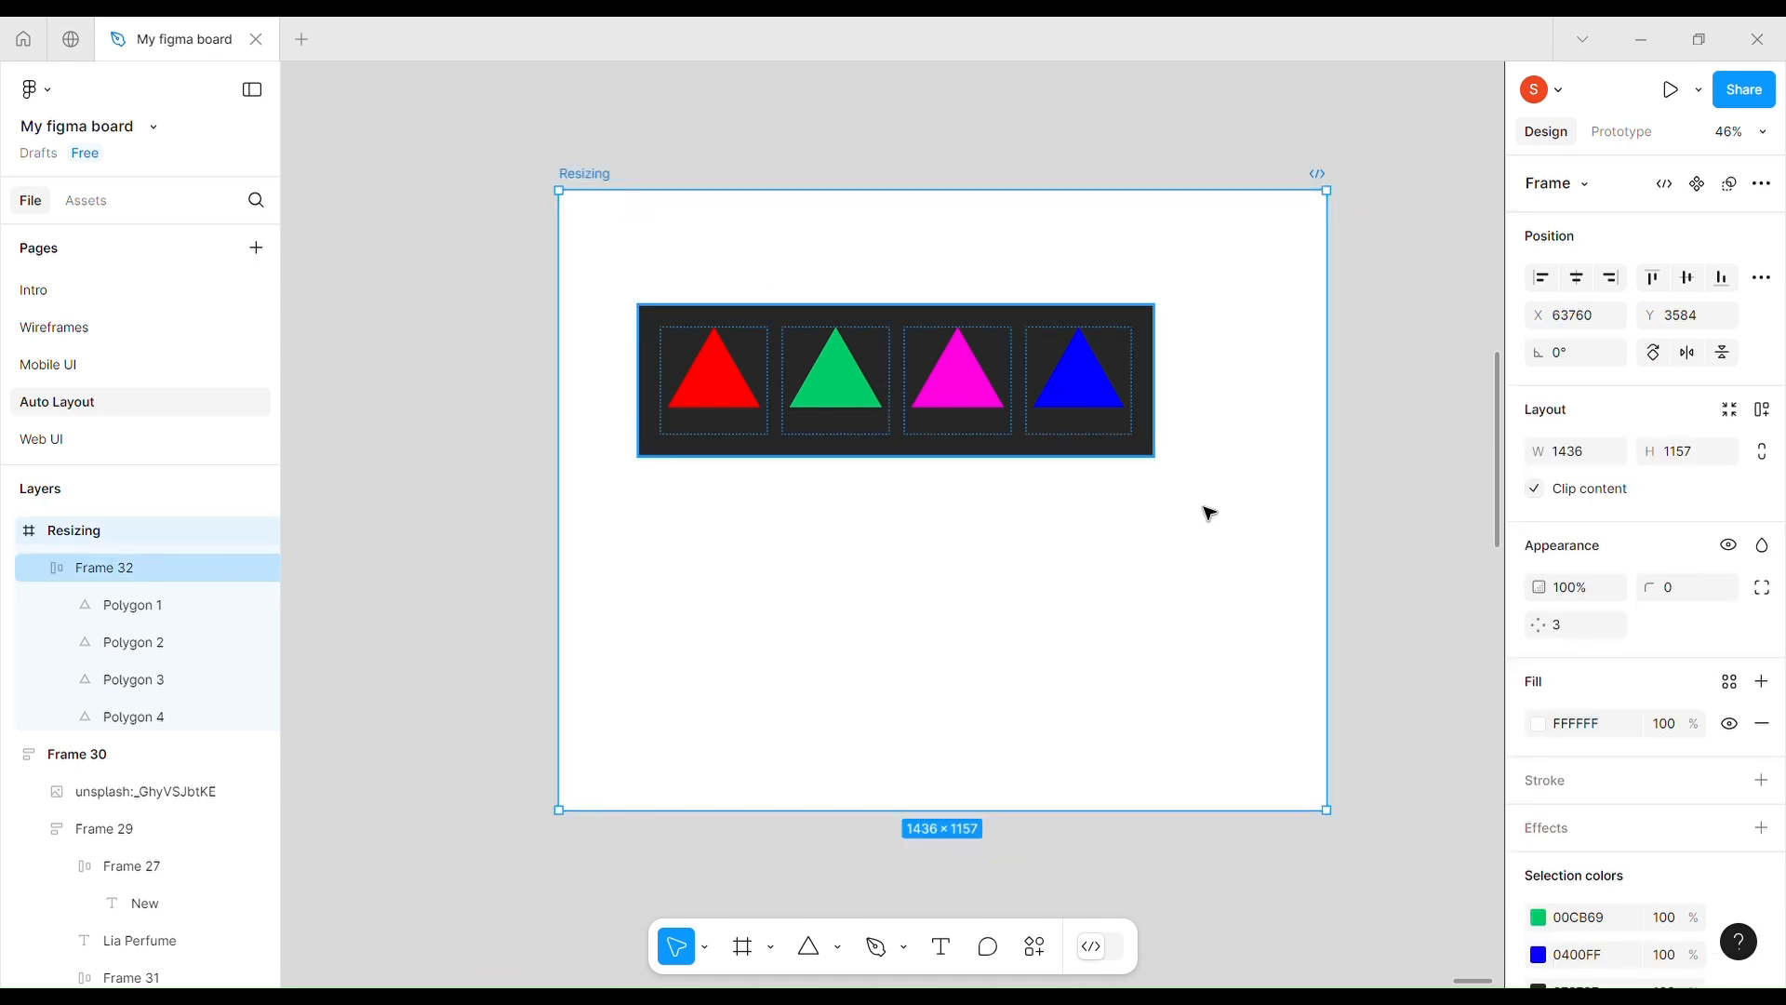
pyautogui.press('Return')
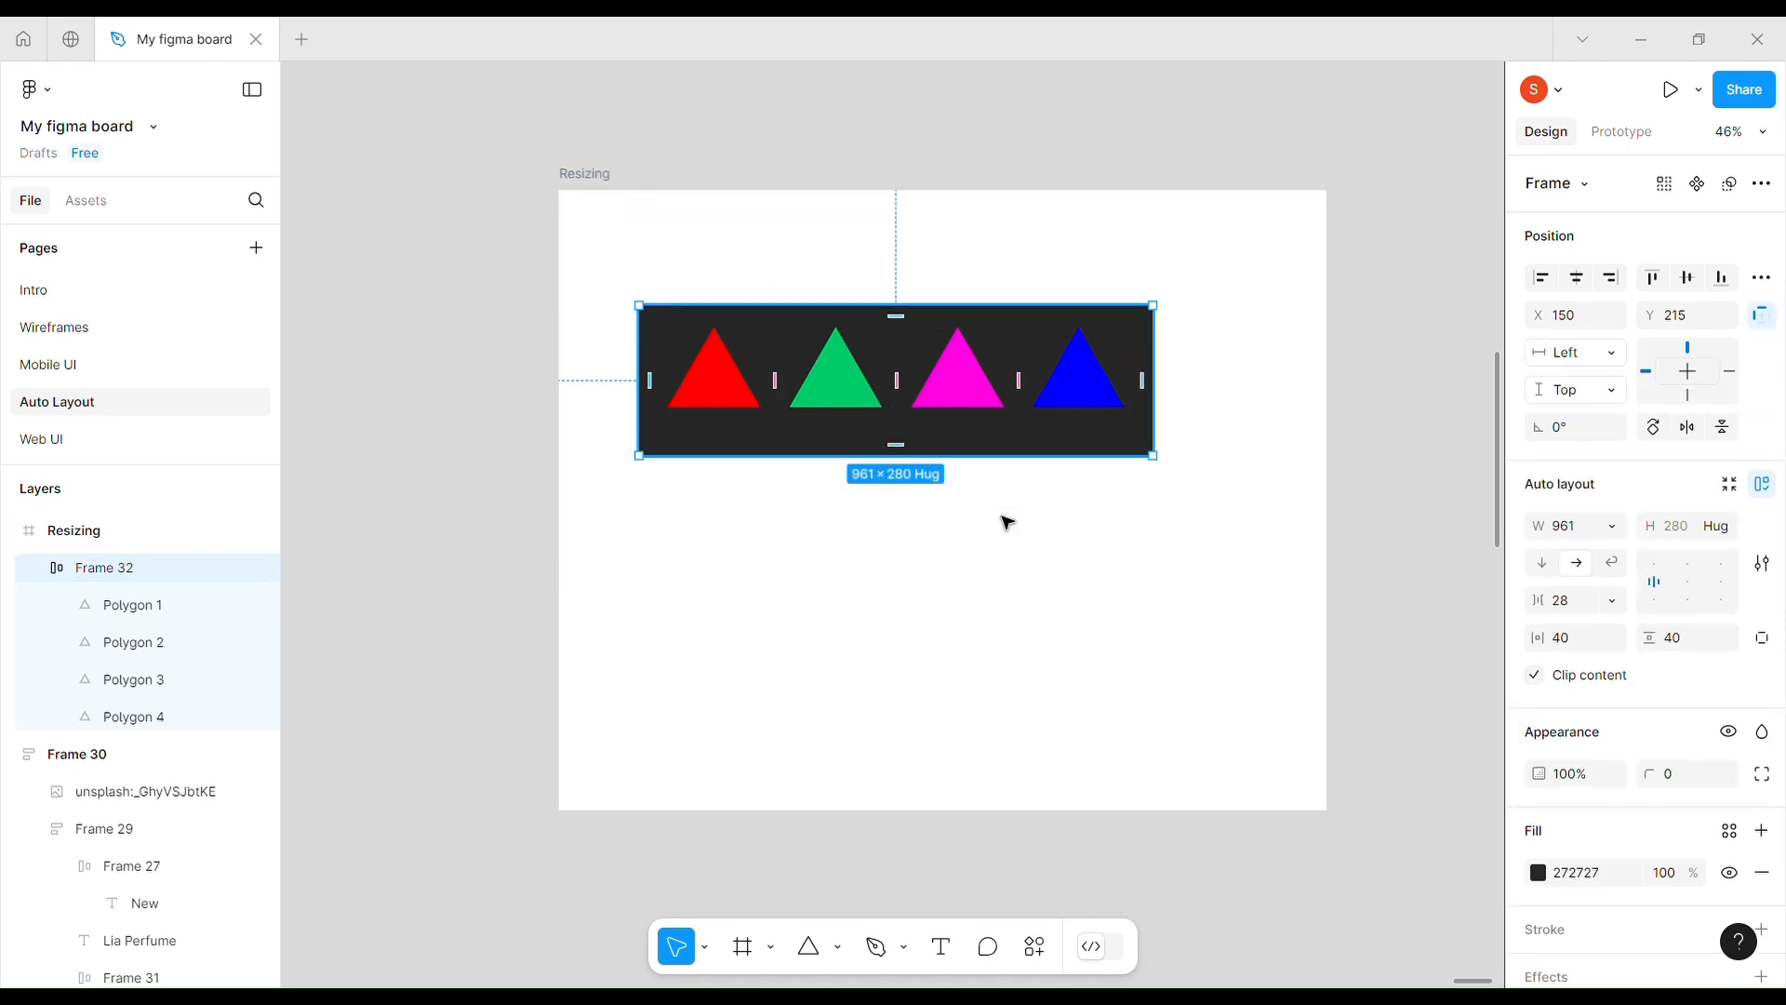
pyautogui.doubleClick(1688, 590)
pyautogui.click(1610, 600)
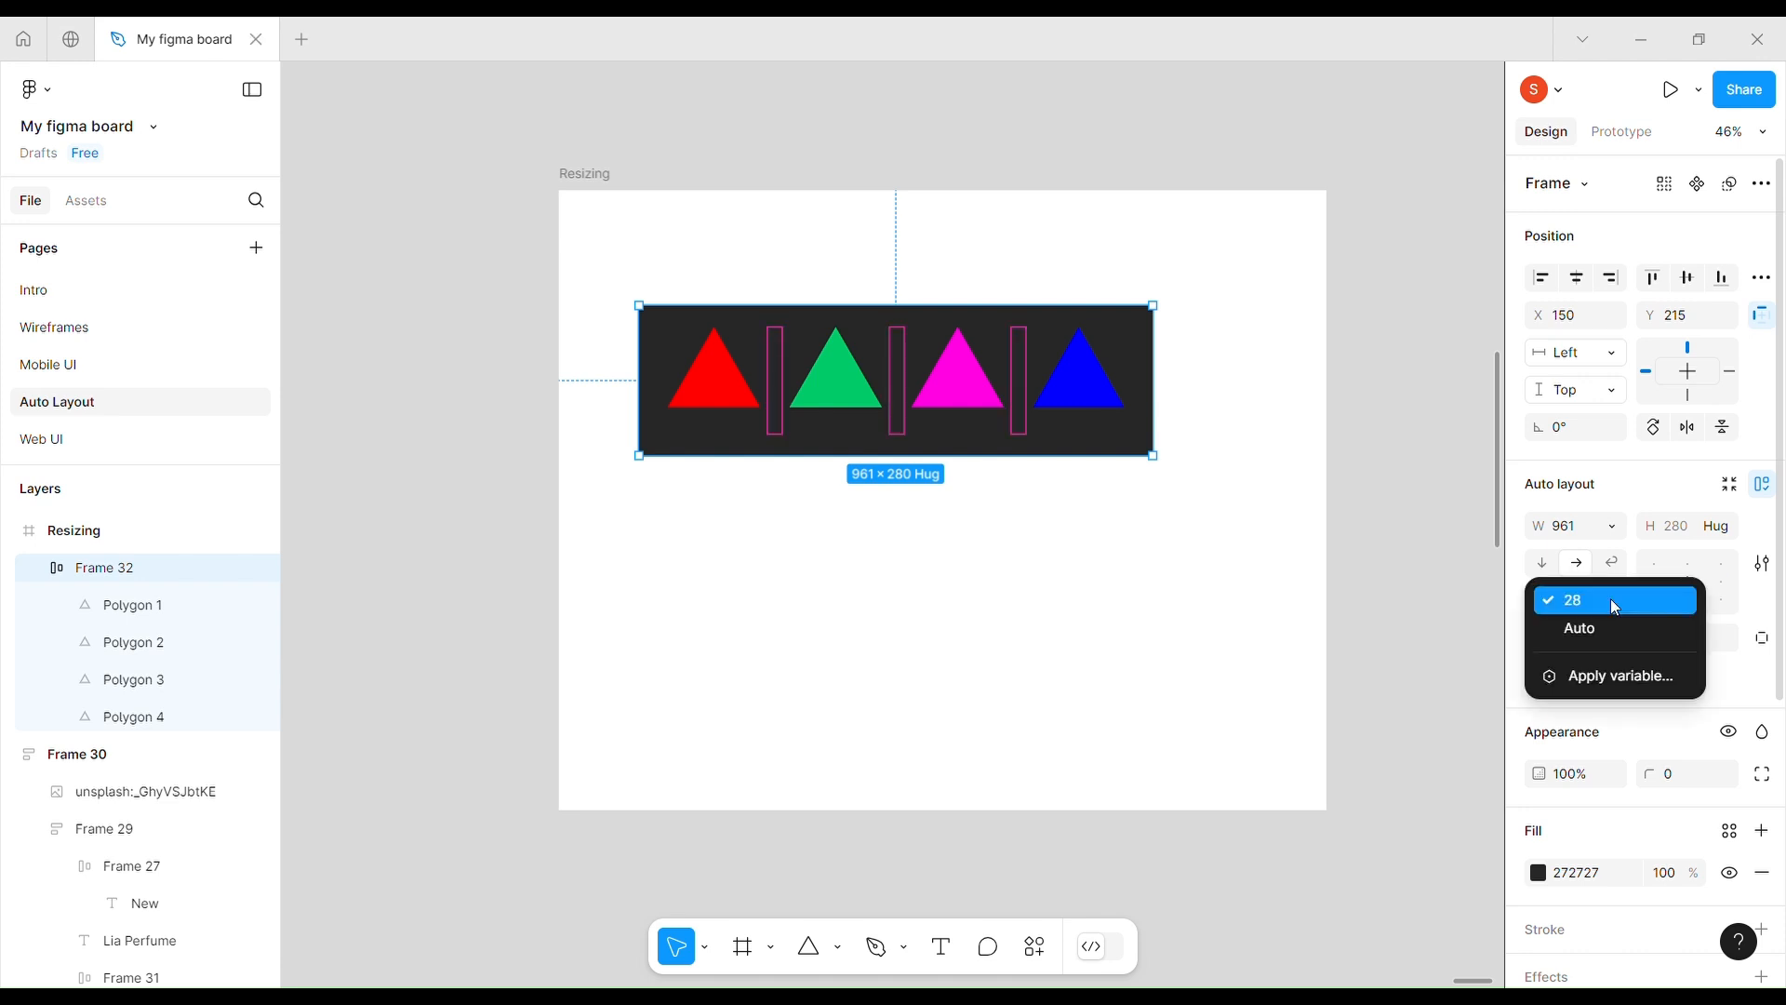
pyautogui.click(1657, 628)
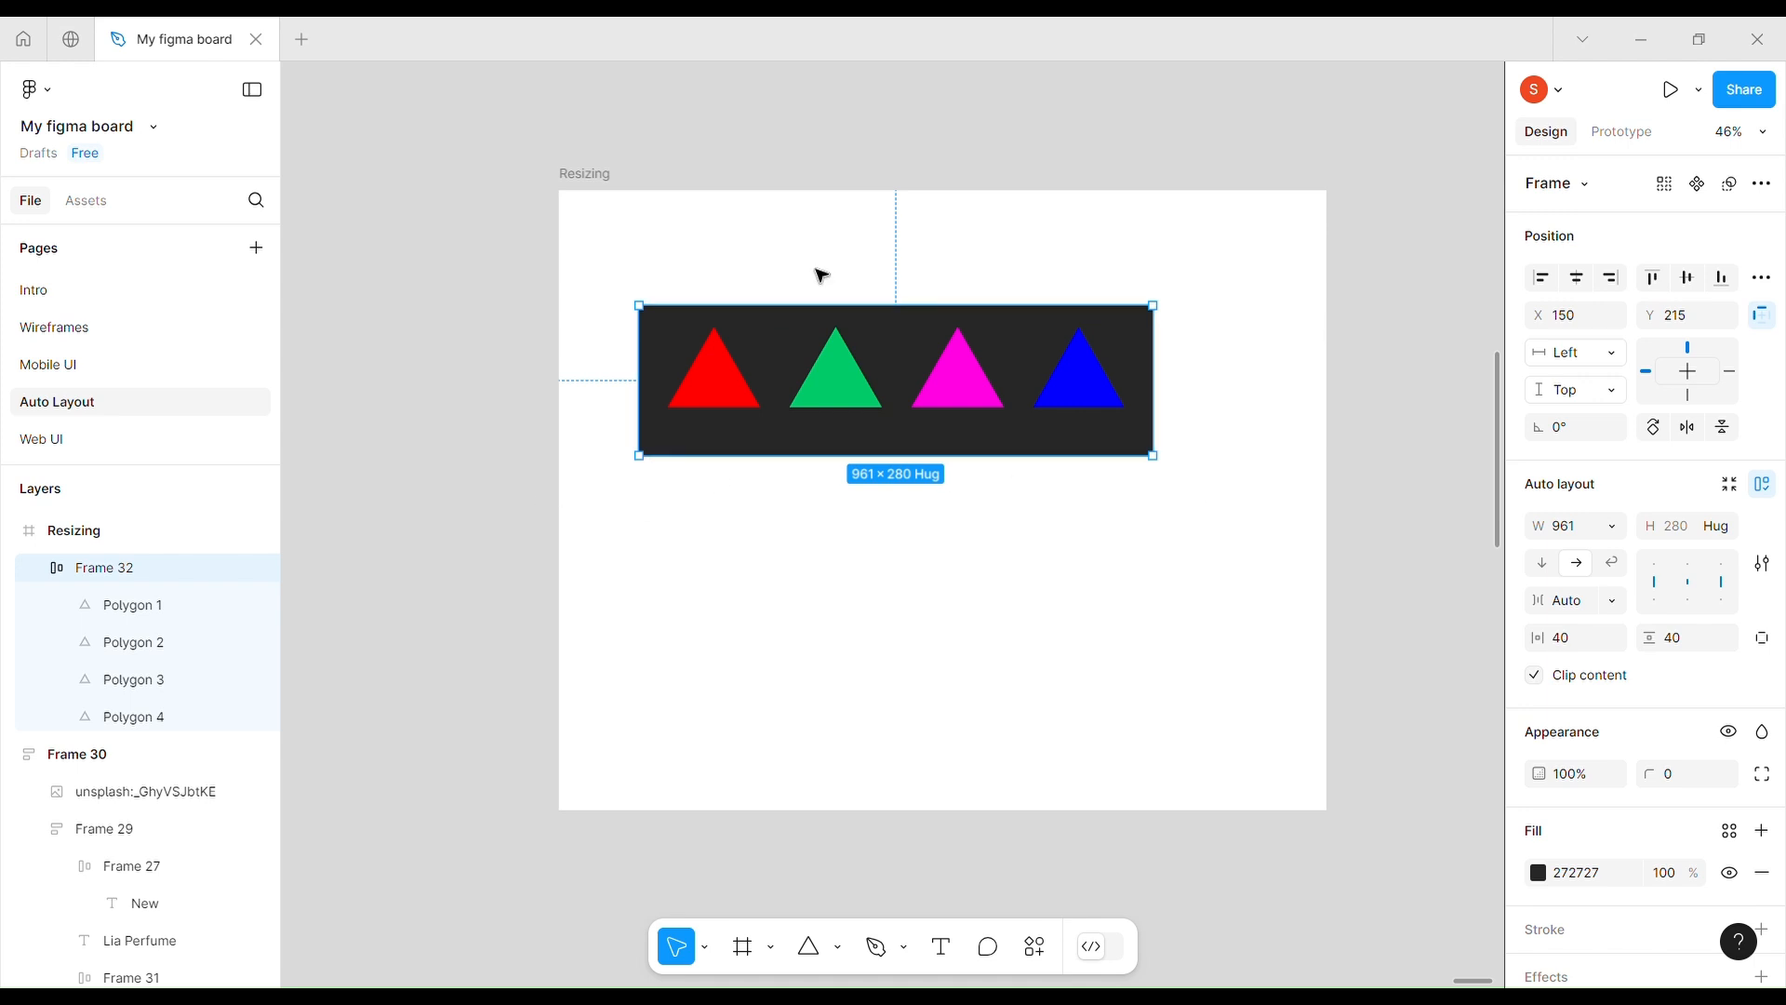
# - Add auto layout to the Resizing frame and switch its height from hugging contents to fixed height
pyautogui.click(575, 199)
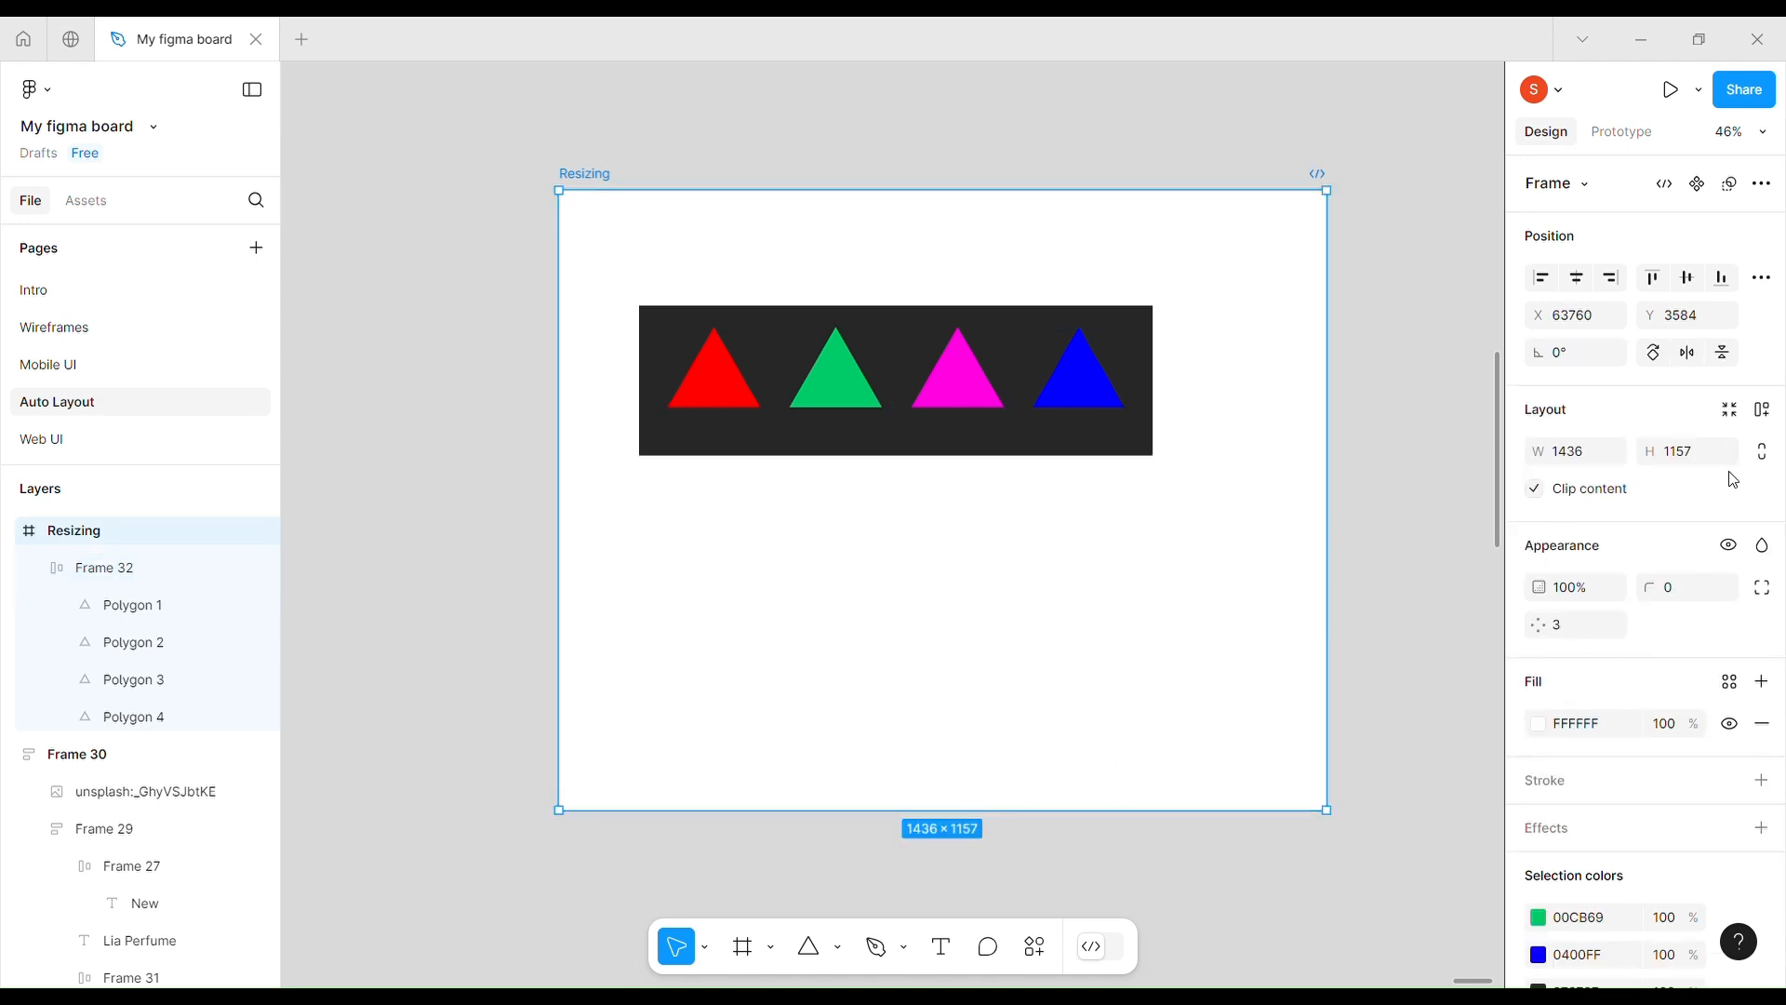
pyautogui.click(1762, 410)
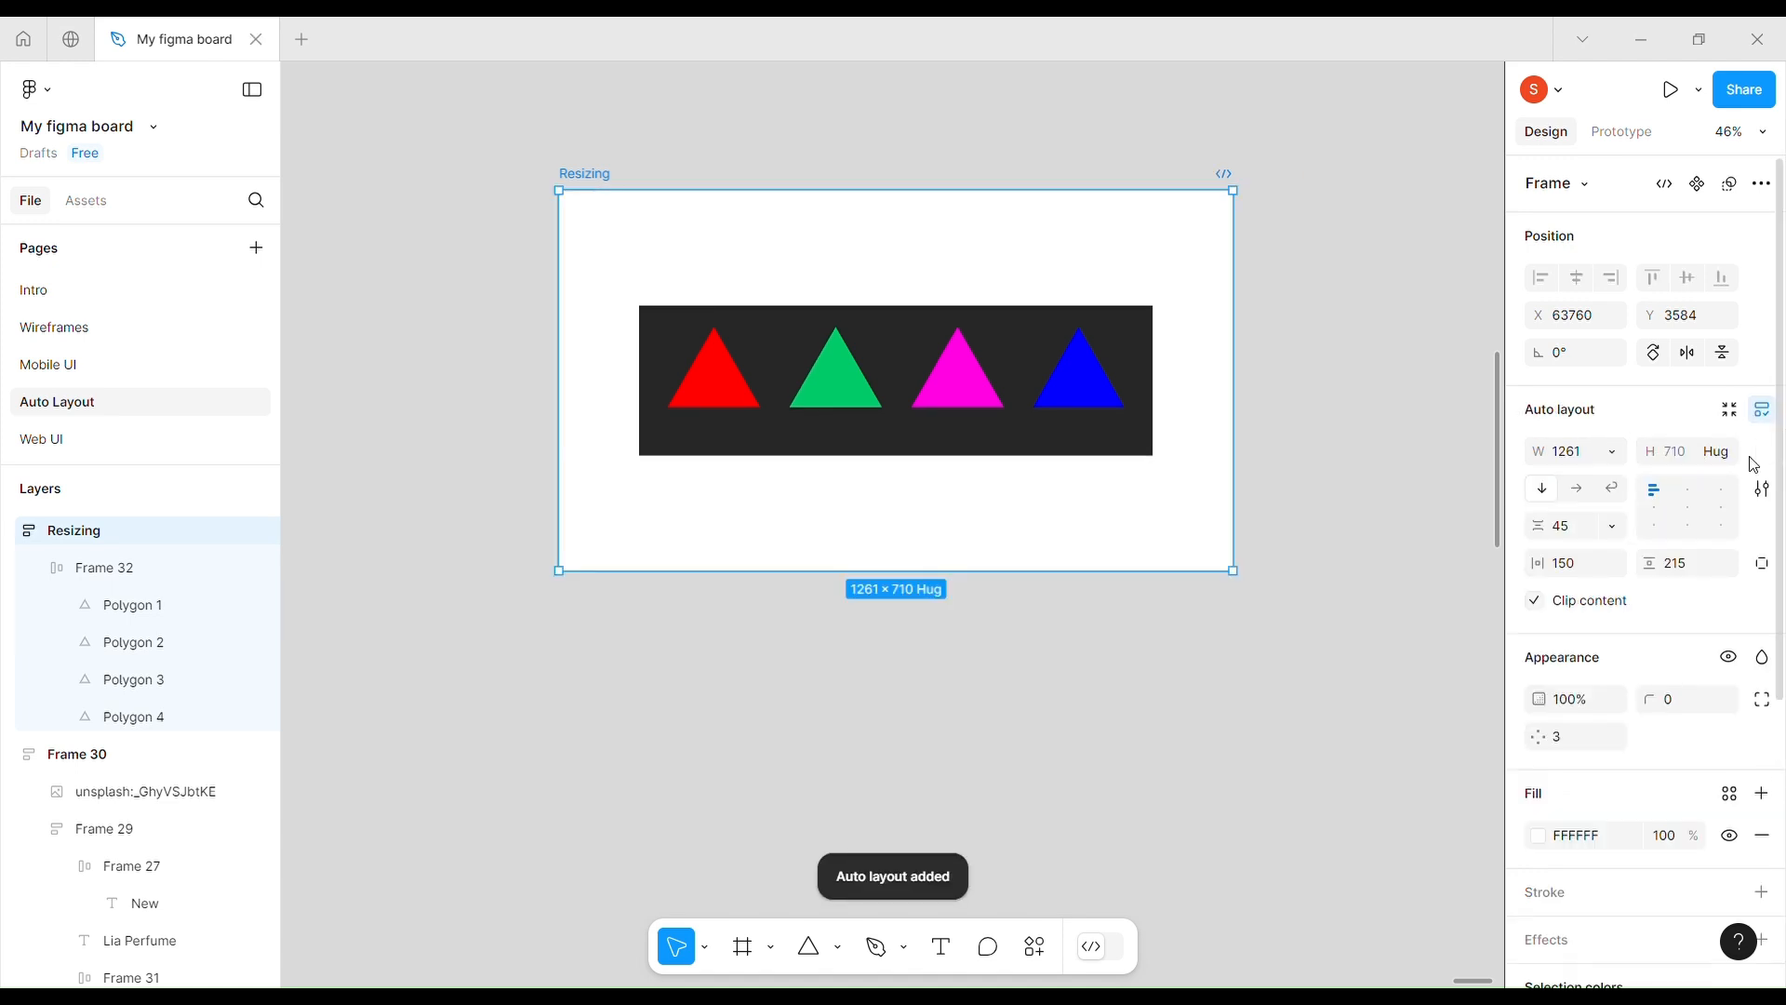
pyautogui.click(1616, 453)
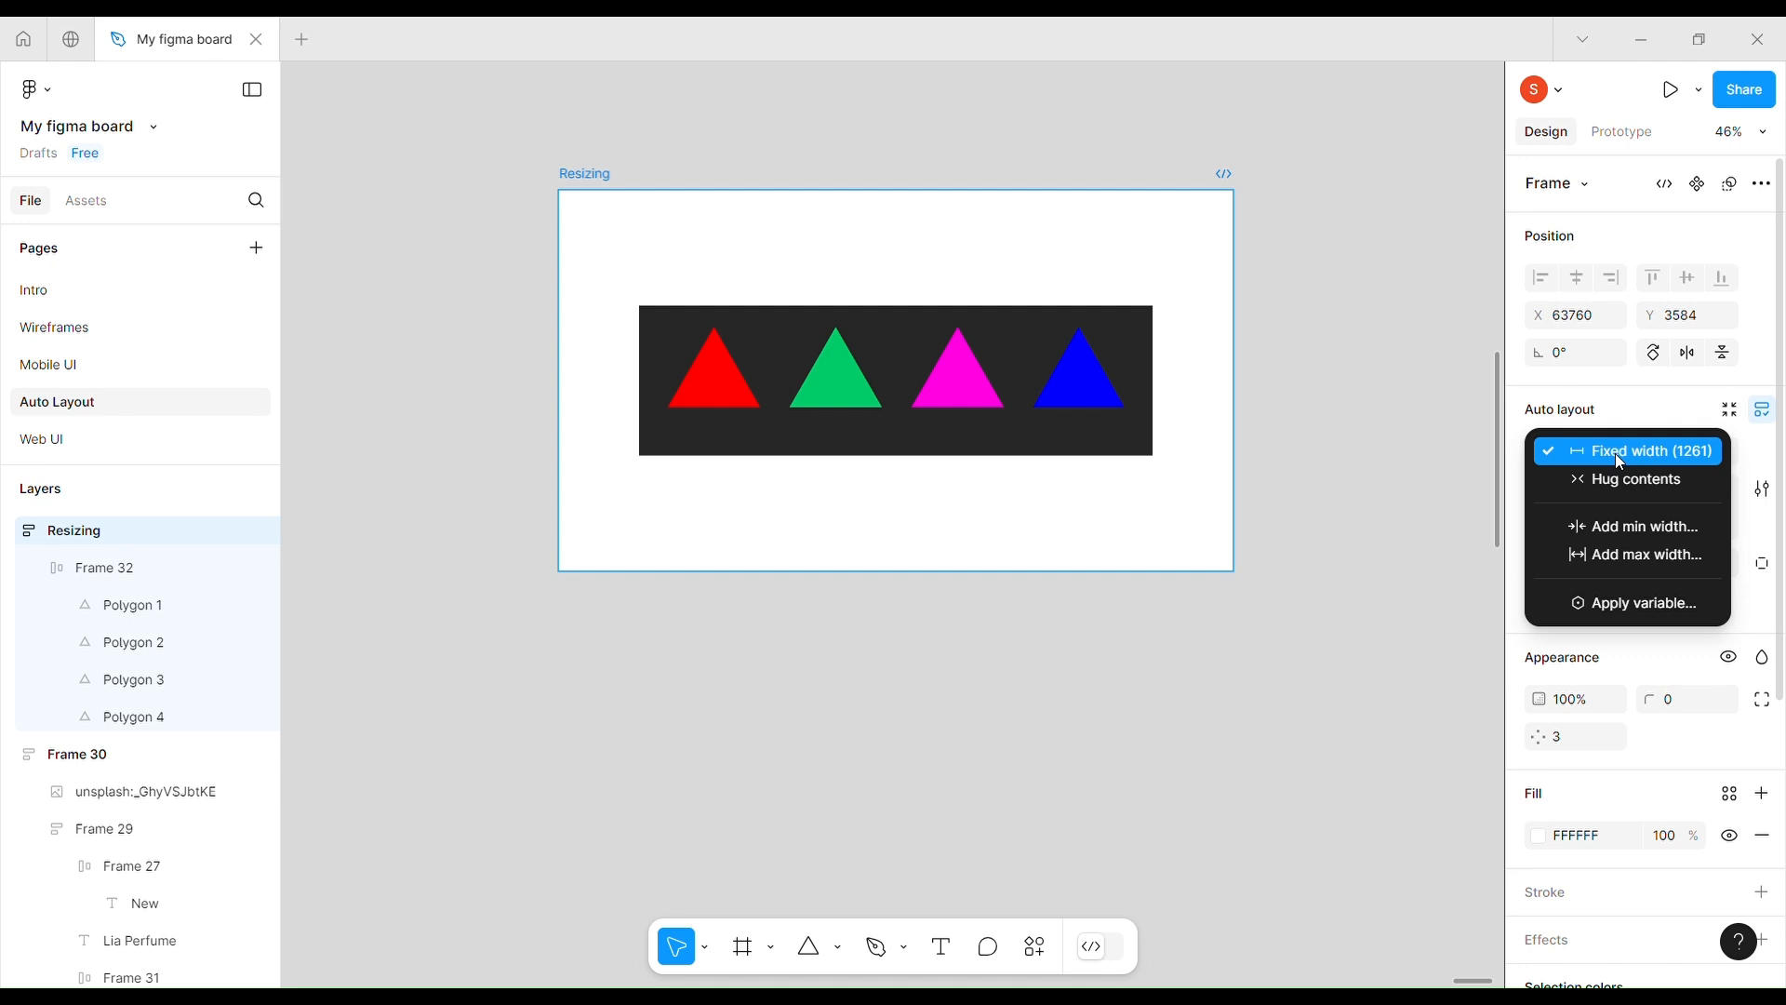
pyautogui.click(1665, 454)
pyautogui.click(1722, 460)
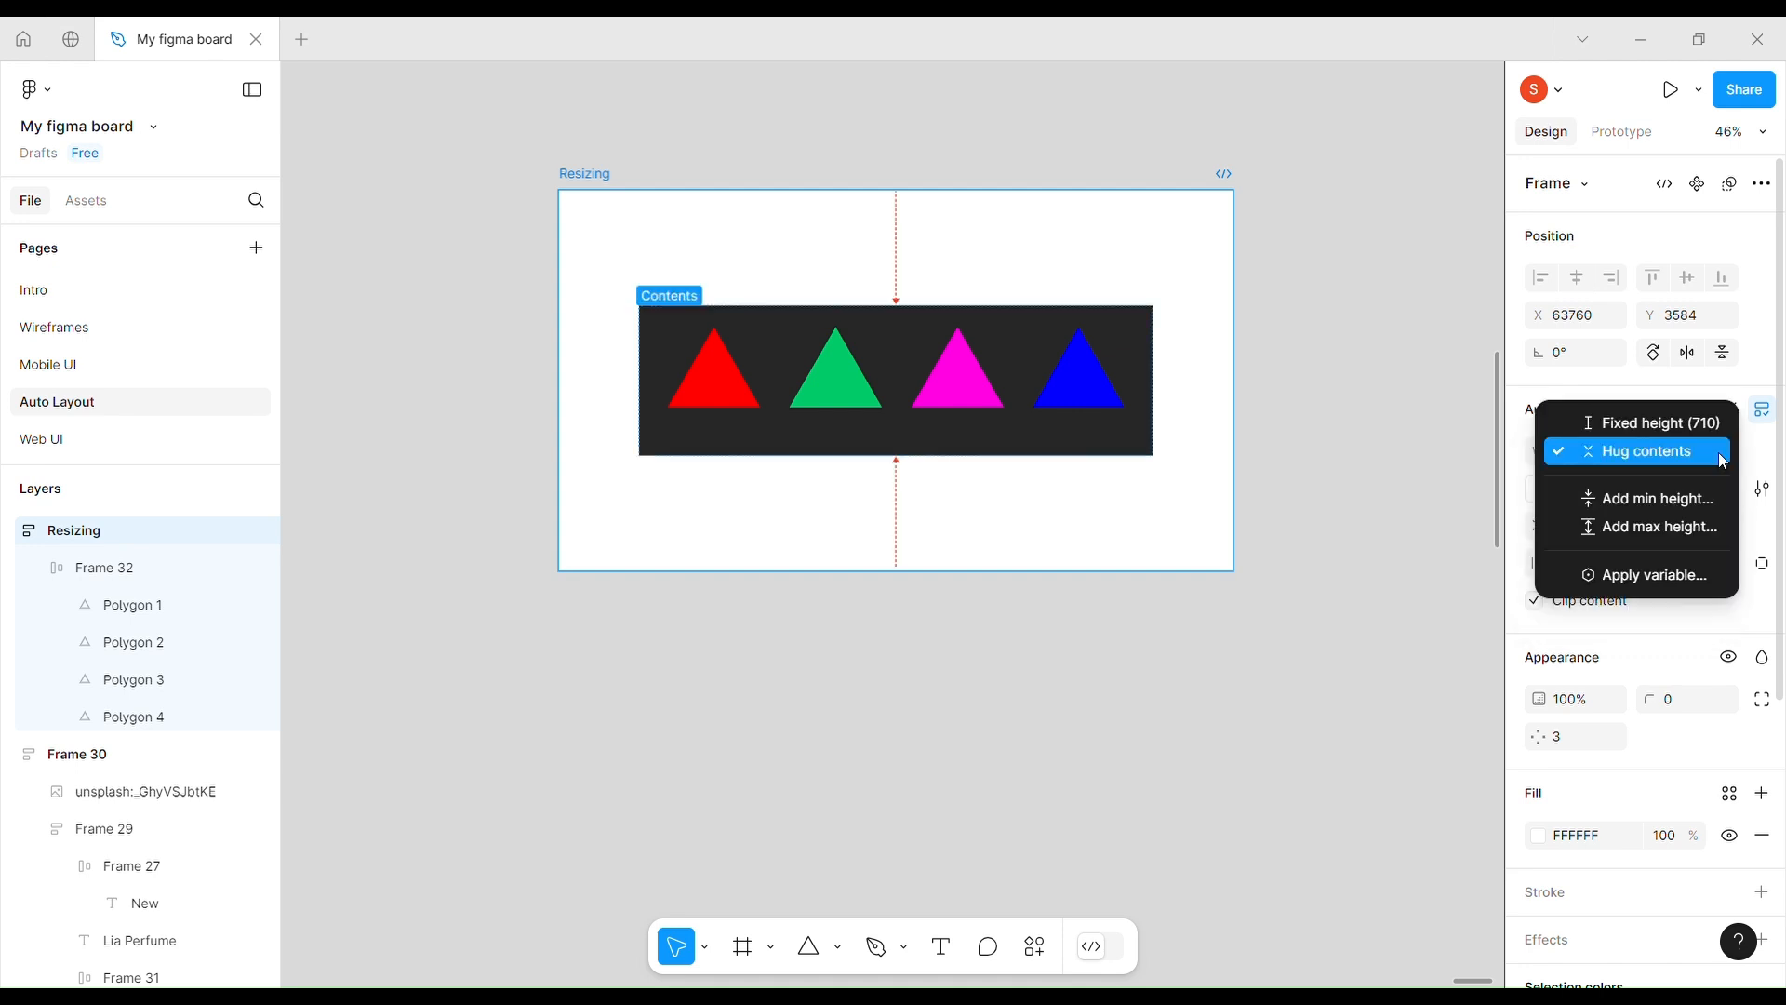
pyautogui.click(1716, 422)
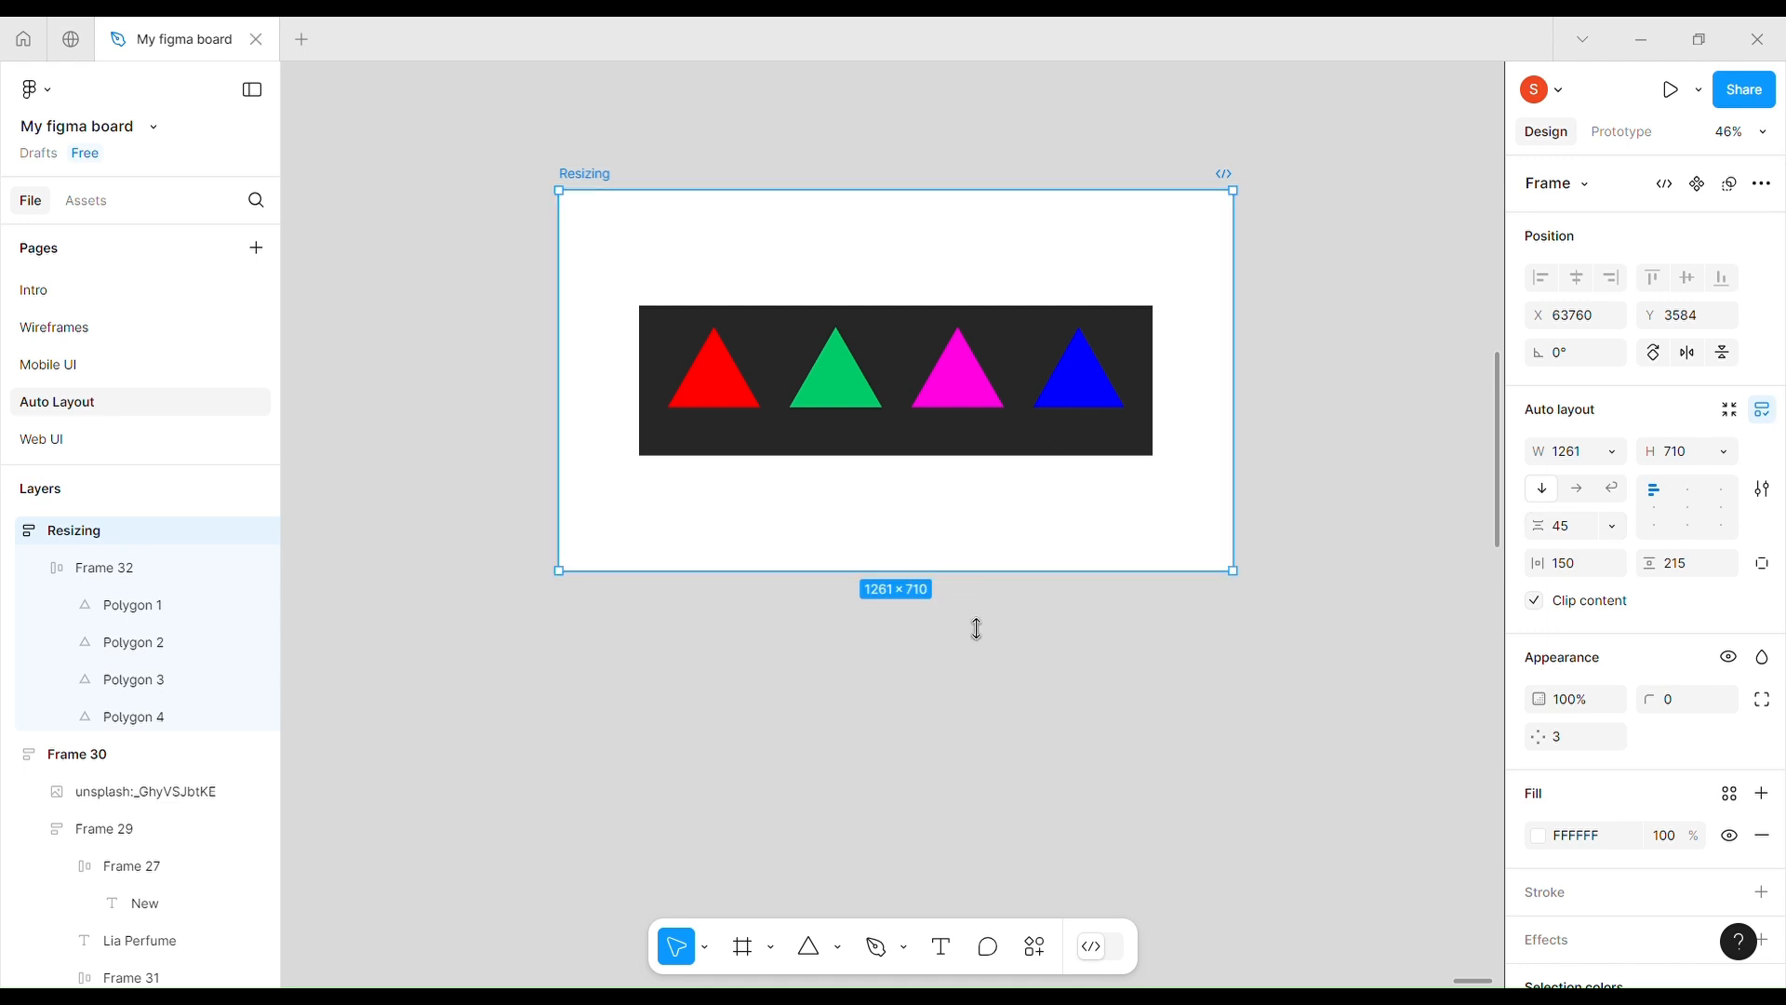
# - Try extending the Resizing frame's height, restore it to 710, and set its width to hug contents
pyautogui.moveTo(973, 570); pyautogui.dragTo(1085, 752)
pyautogui.doubleClick(1084, 746)
pyautogui.click(1612, 451)
pyautogui.click(1641, 483)
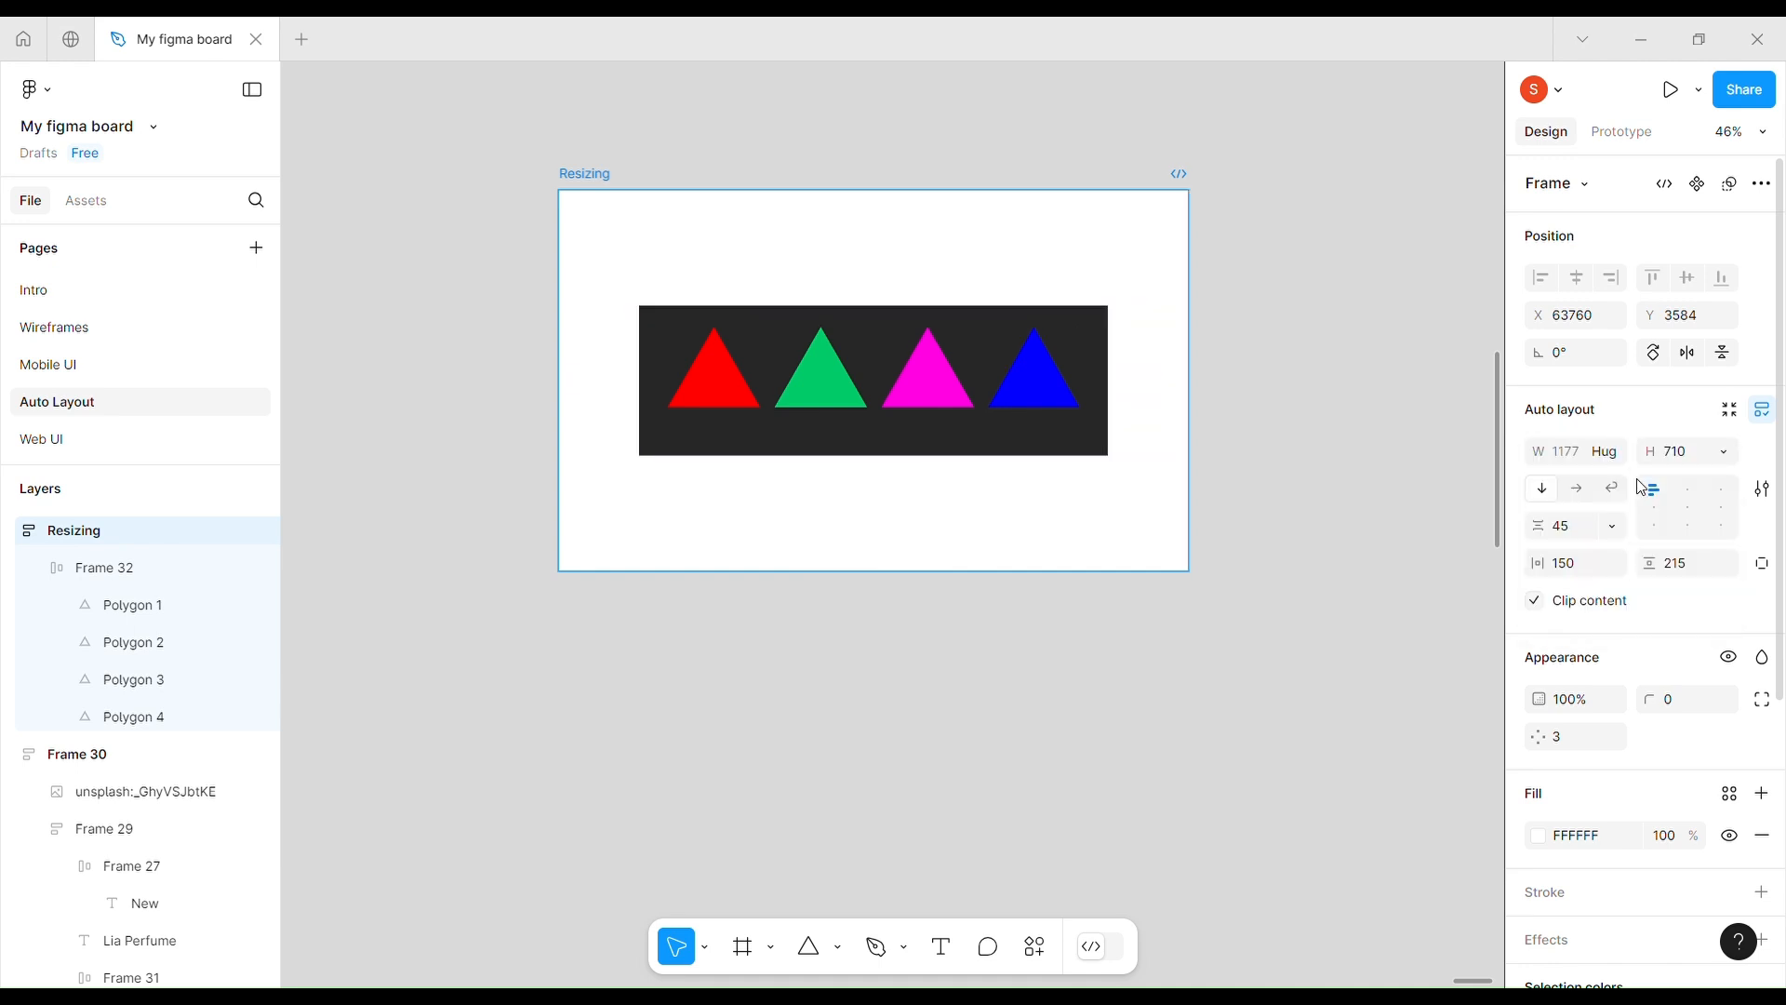
# - Select the dark triangles' frame and measure its distances to the edges of the Resizing frame
pyautogui.click(676, 448)
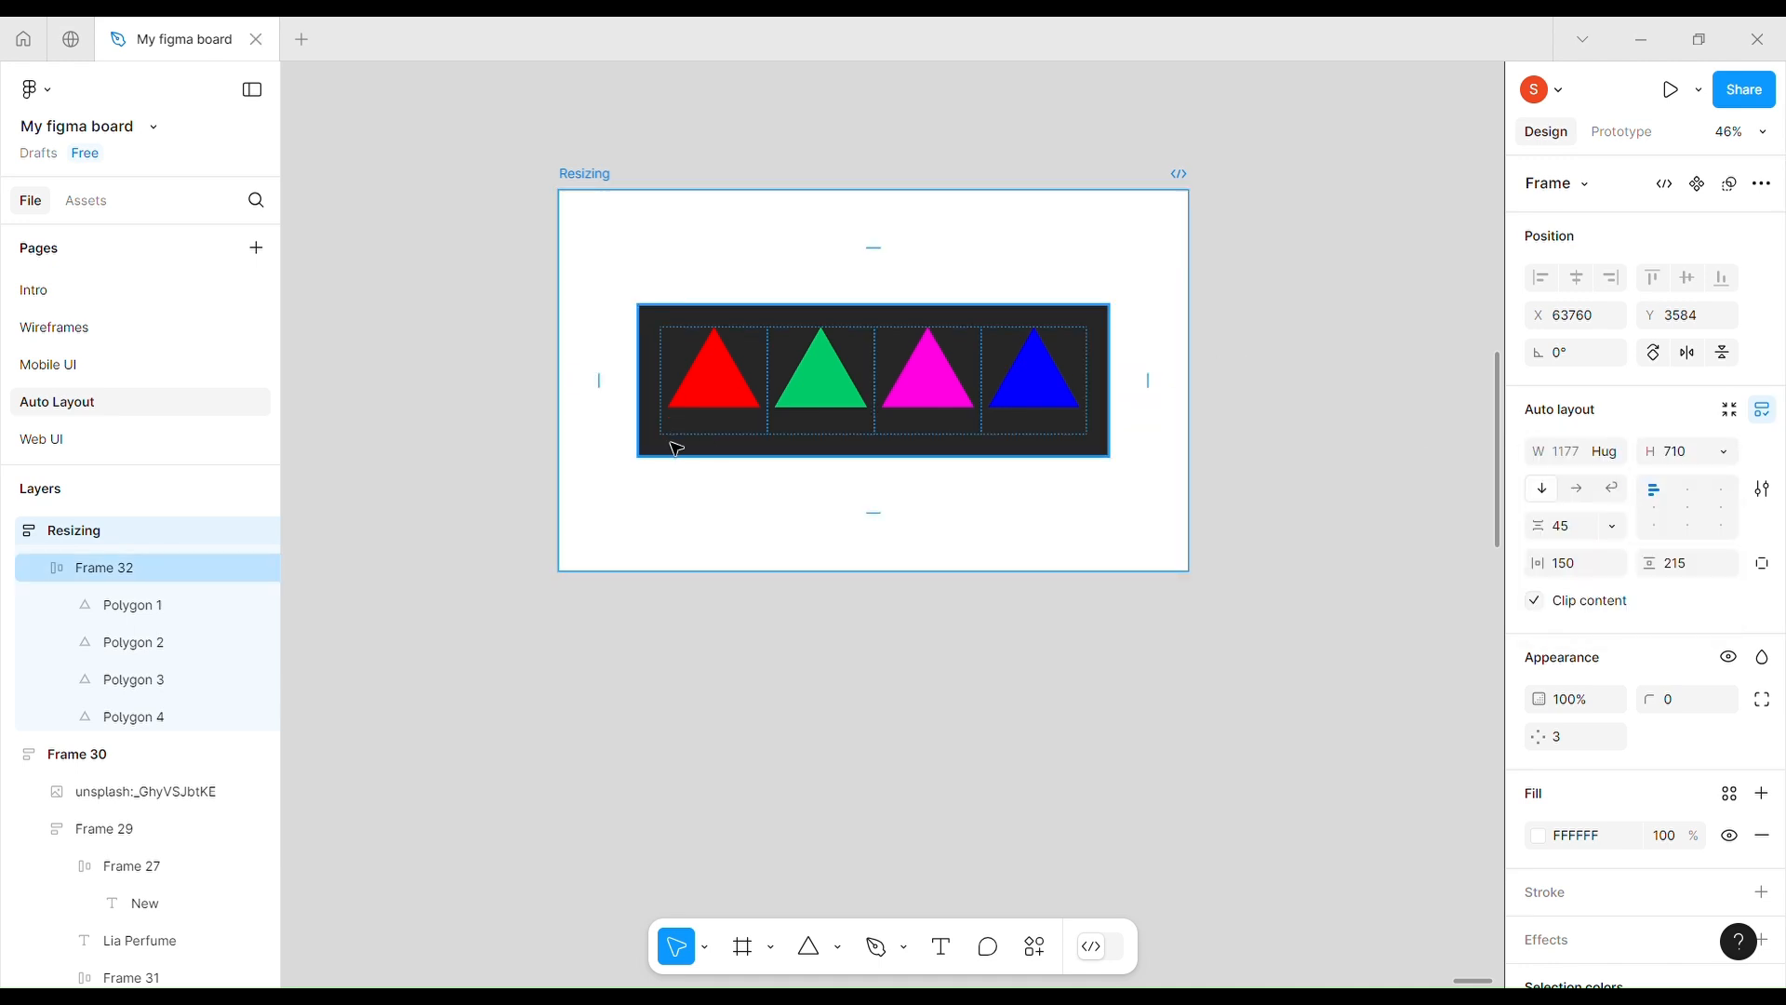
pyautogui.click(825, 407)
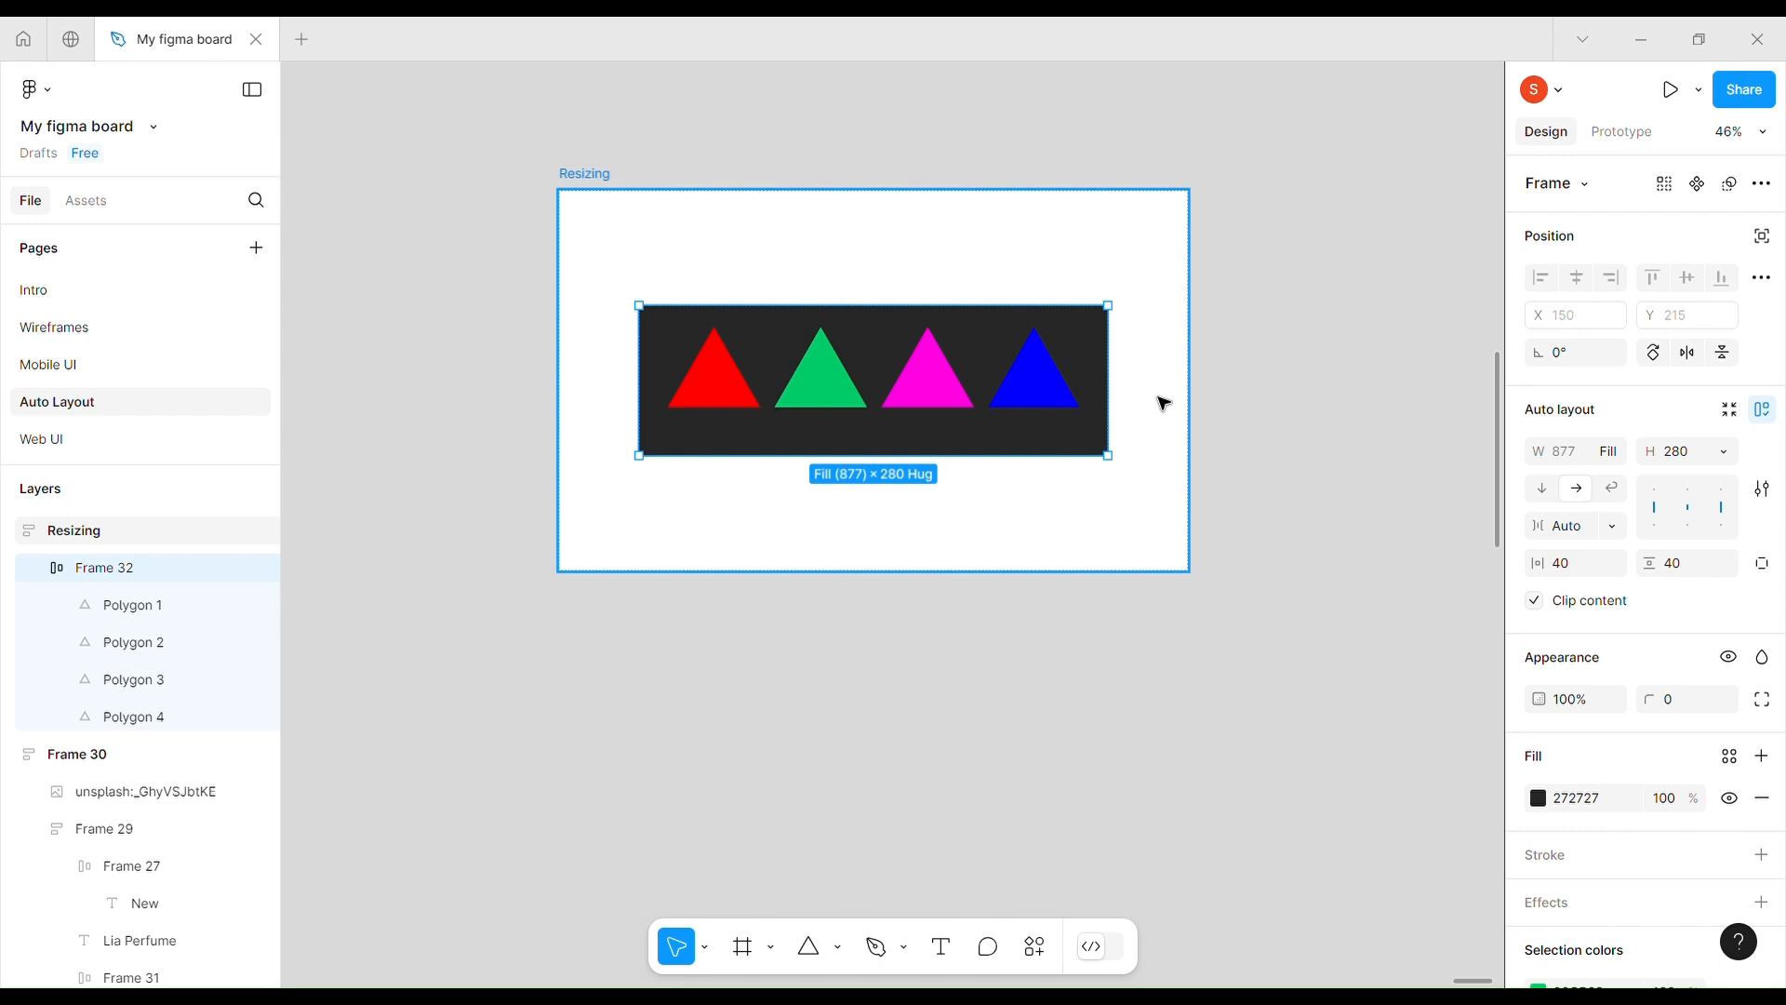
pyautogui.press('alt')
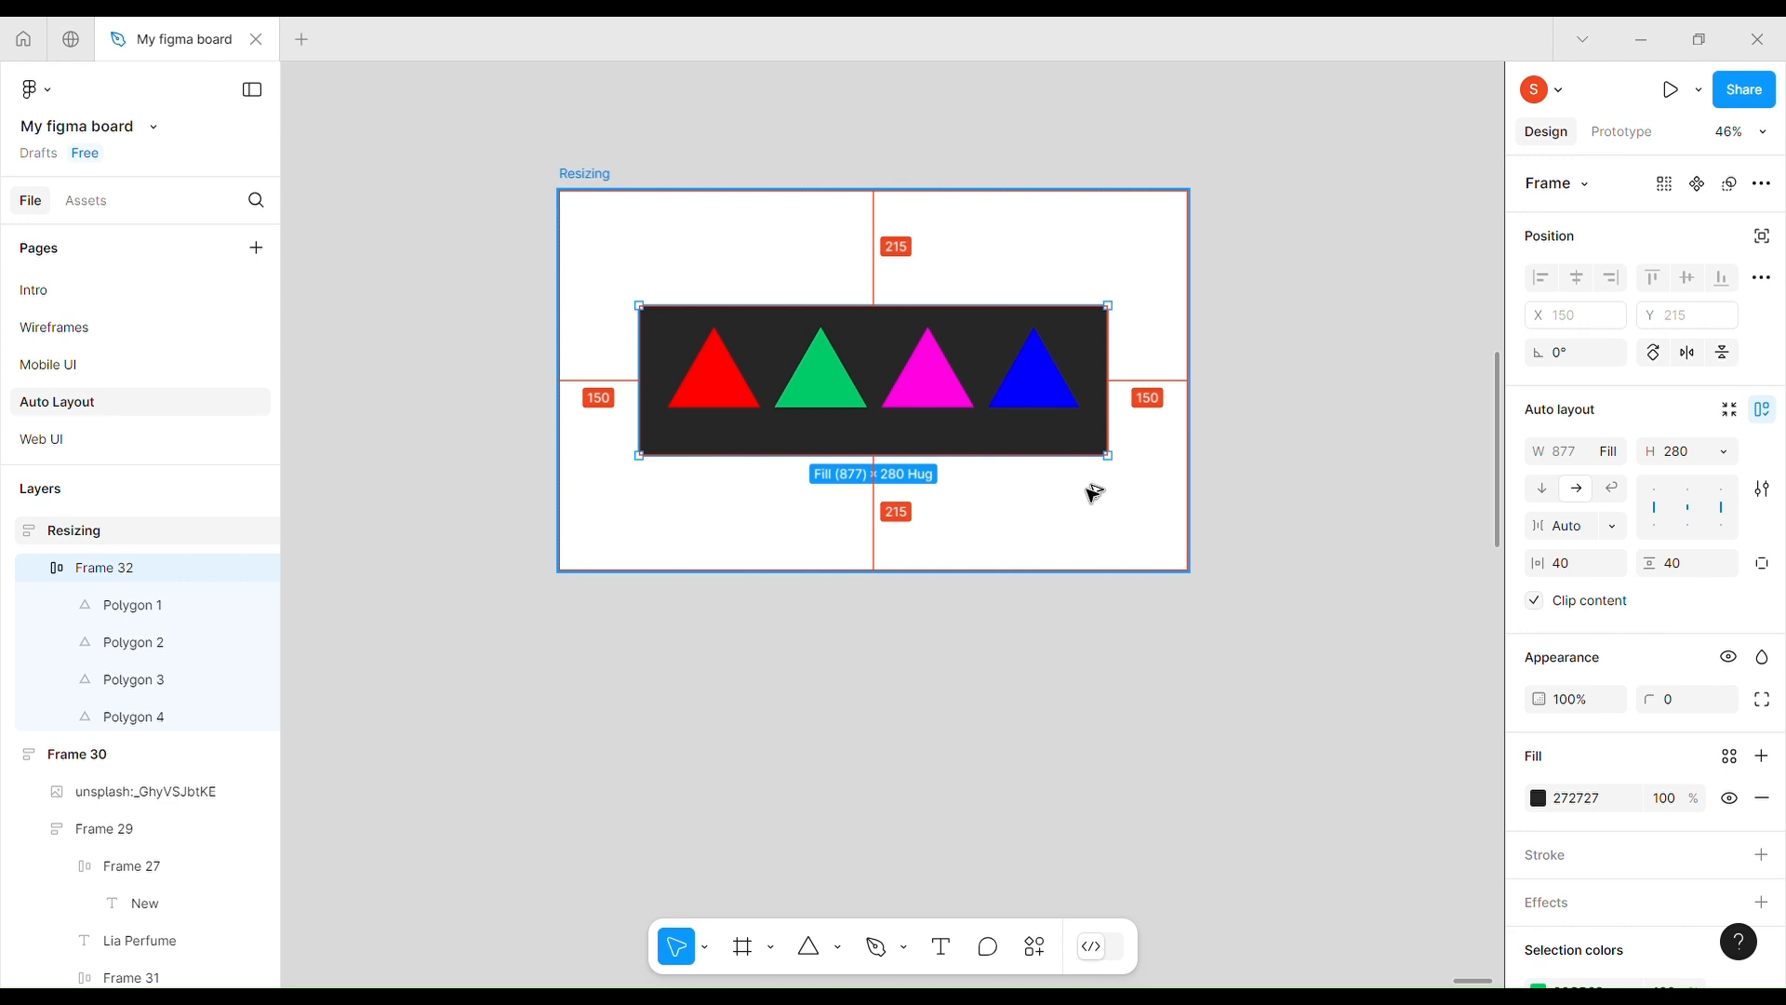
# - Select all four triangles inside the dark frame and wrap them in their own nested auto layout frame
pyautogui.click(935, 374)
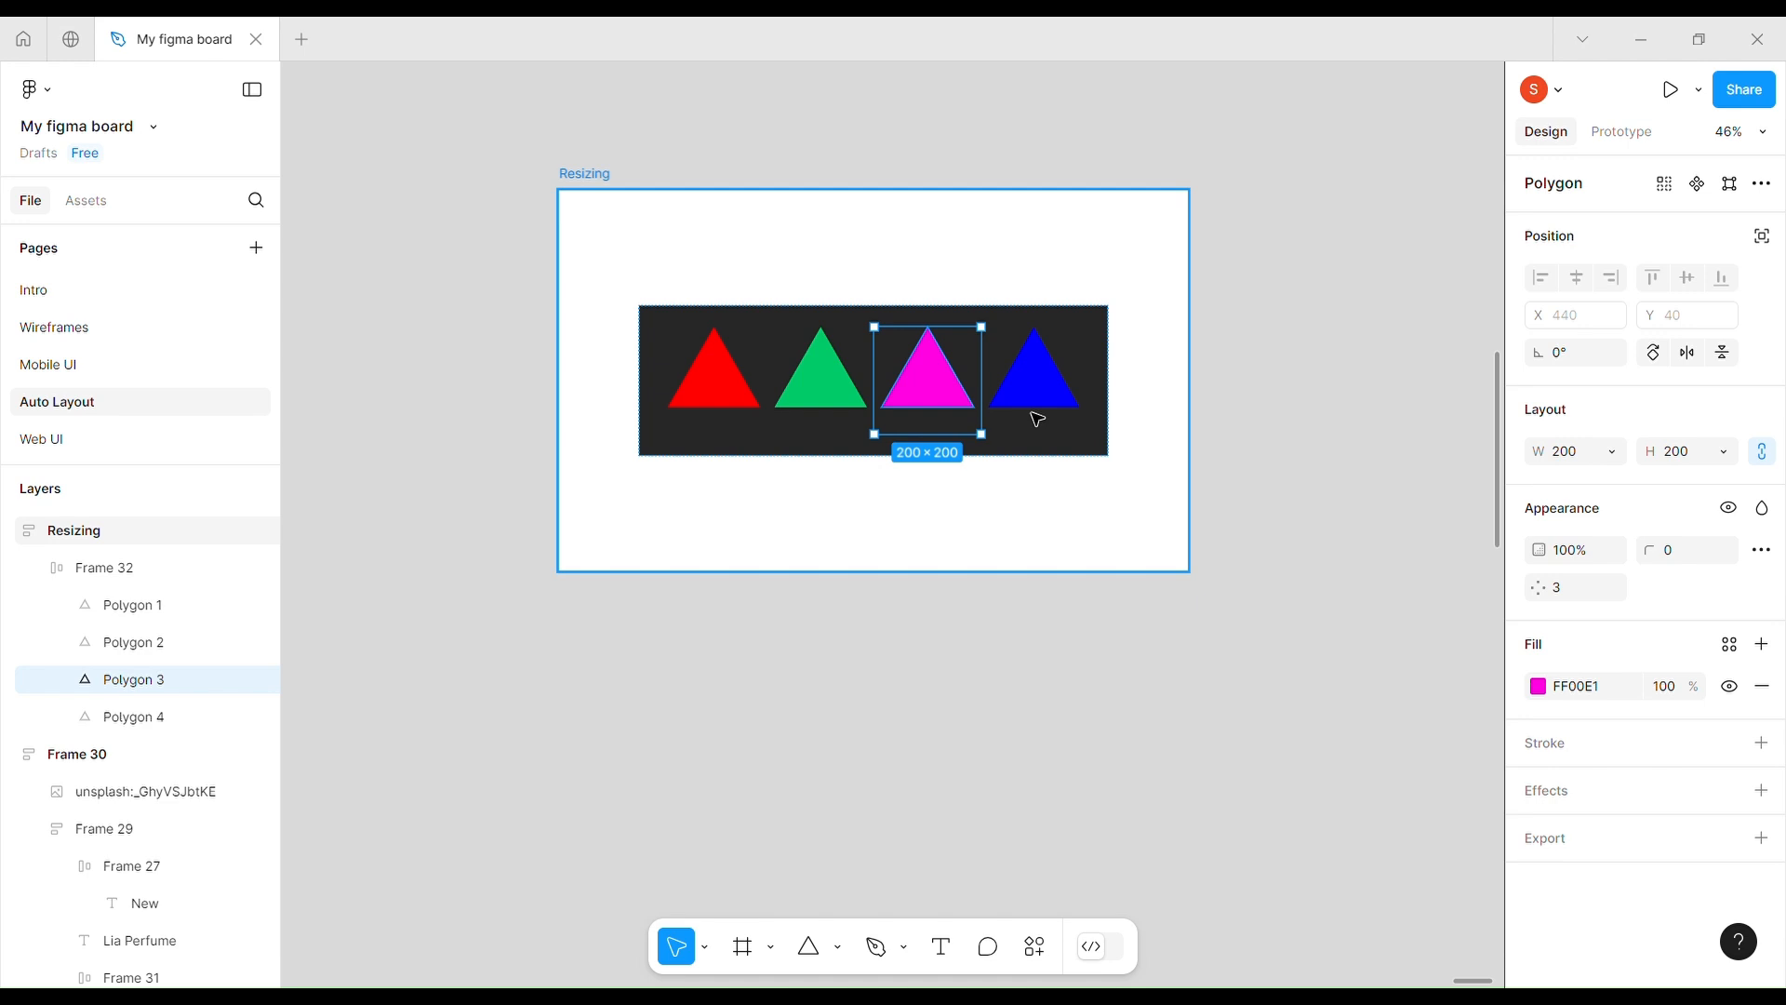
pyautogui.click(1035, 450)
pyautogui.click(1028, 426)
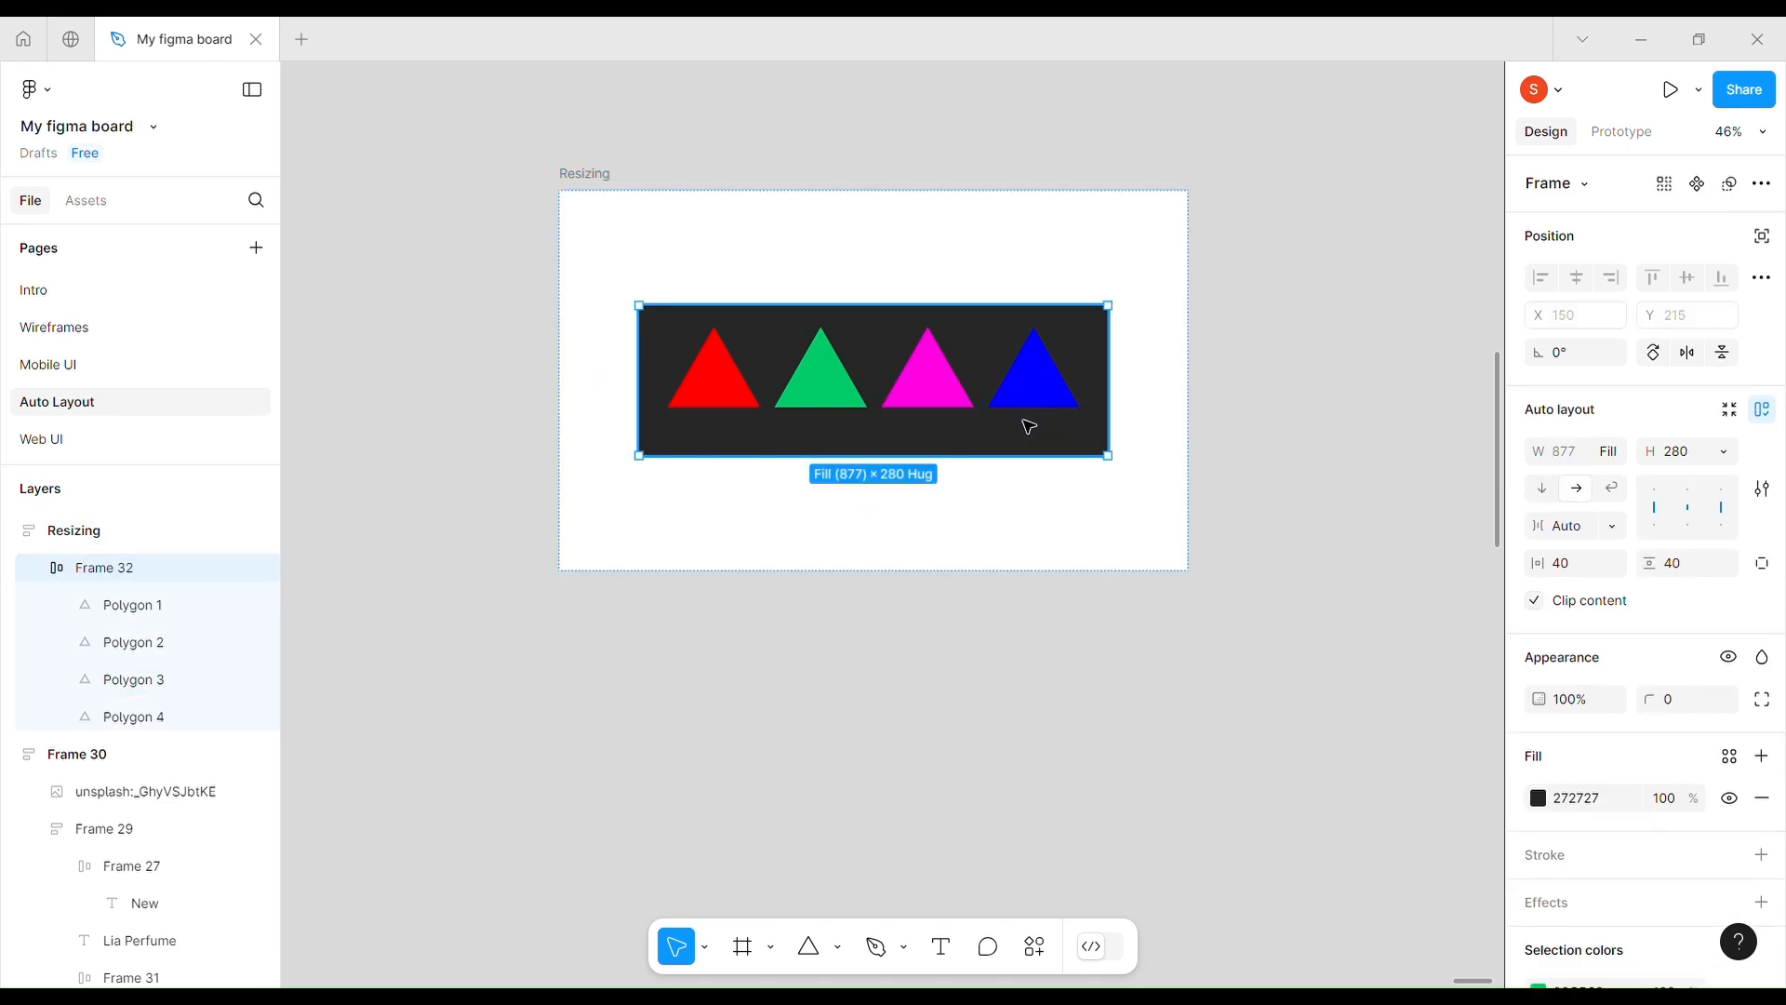
pyautogui.click(958, 407)
pyautogui.click(1046, 421)
pyautogui.click(1030, 403)
pyautogui.keyDown('shift'); pyautogui.click(927, 405); pyautogui.keyUp('shift')
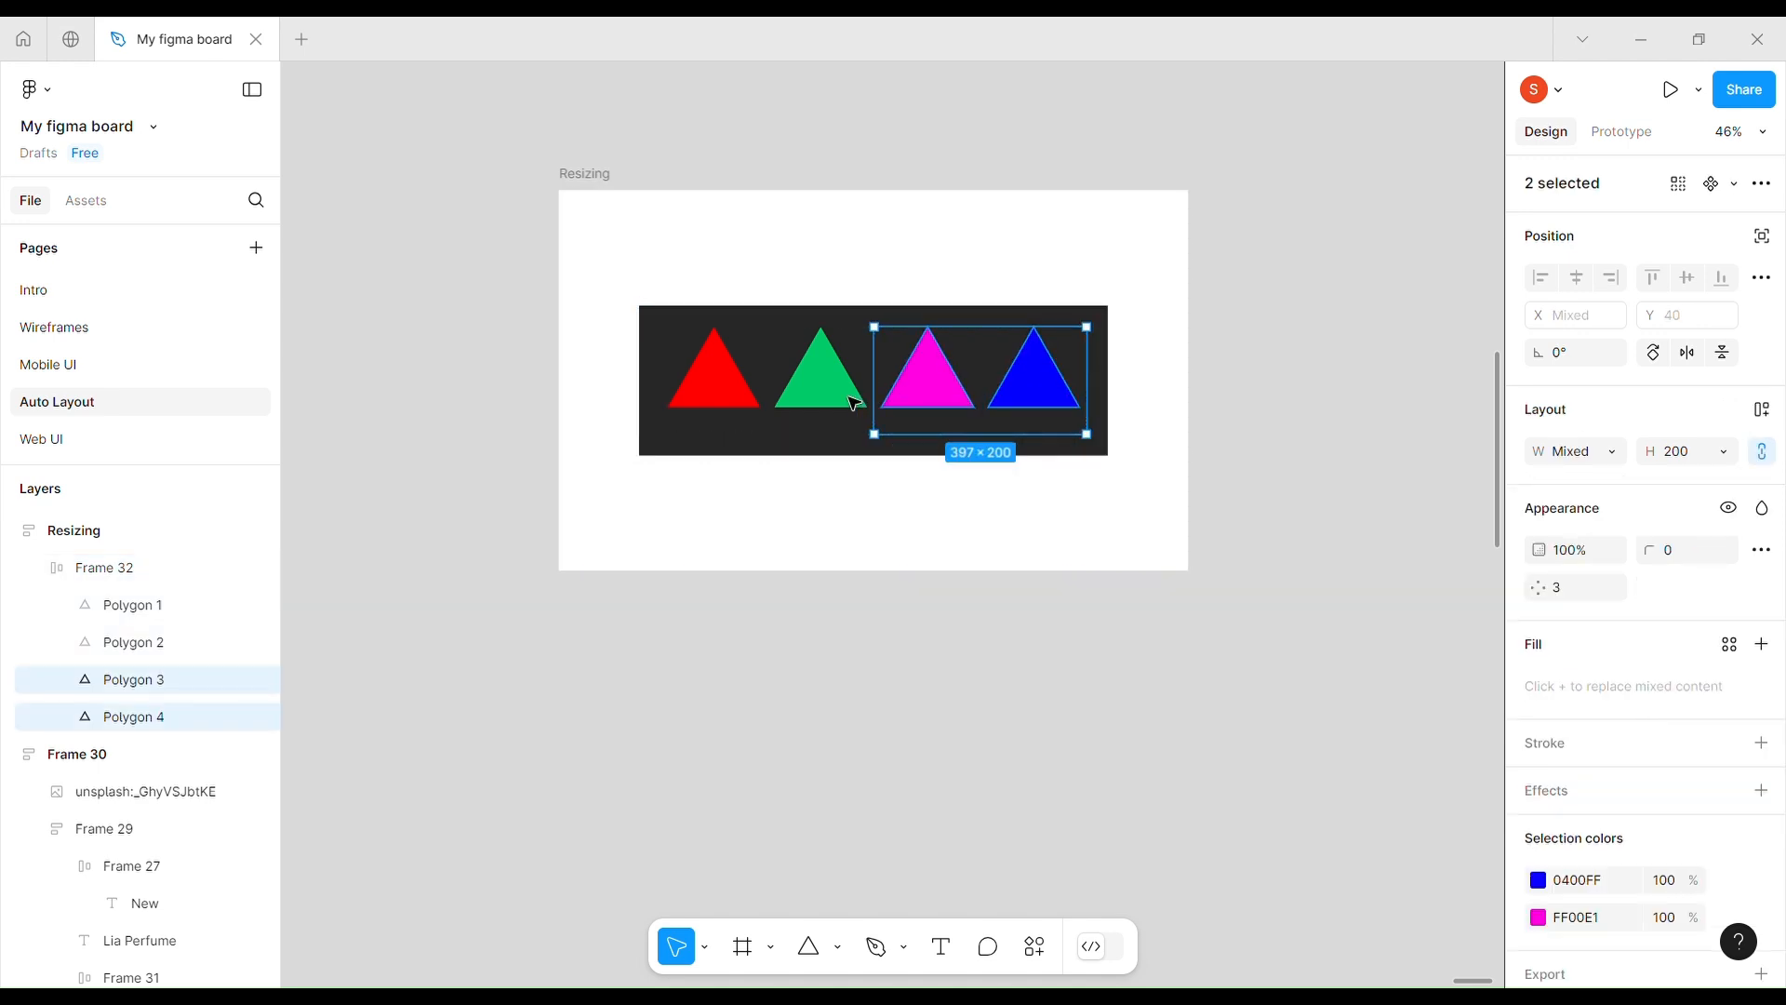
pyautogui.keyDown('shift'); pyautogui.click(816, 395); pyautogui.keyUp('shift')
pyautogui.keyDown('shift'); pyautogui.click(746, 403); pyautogui.keyUp('shift')
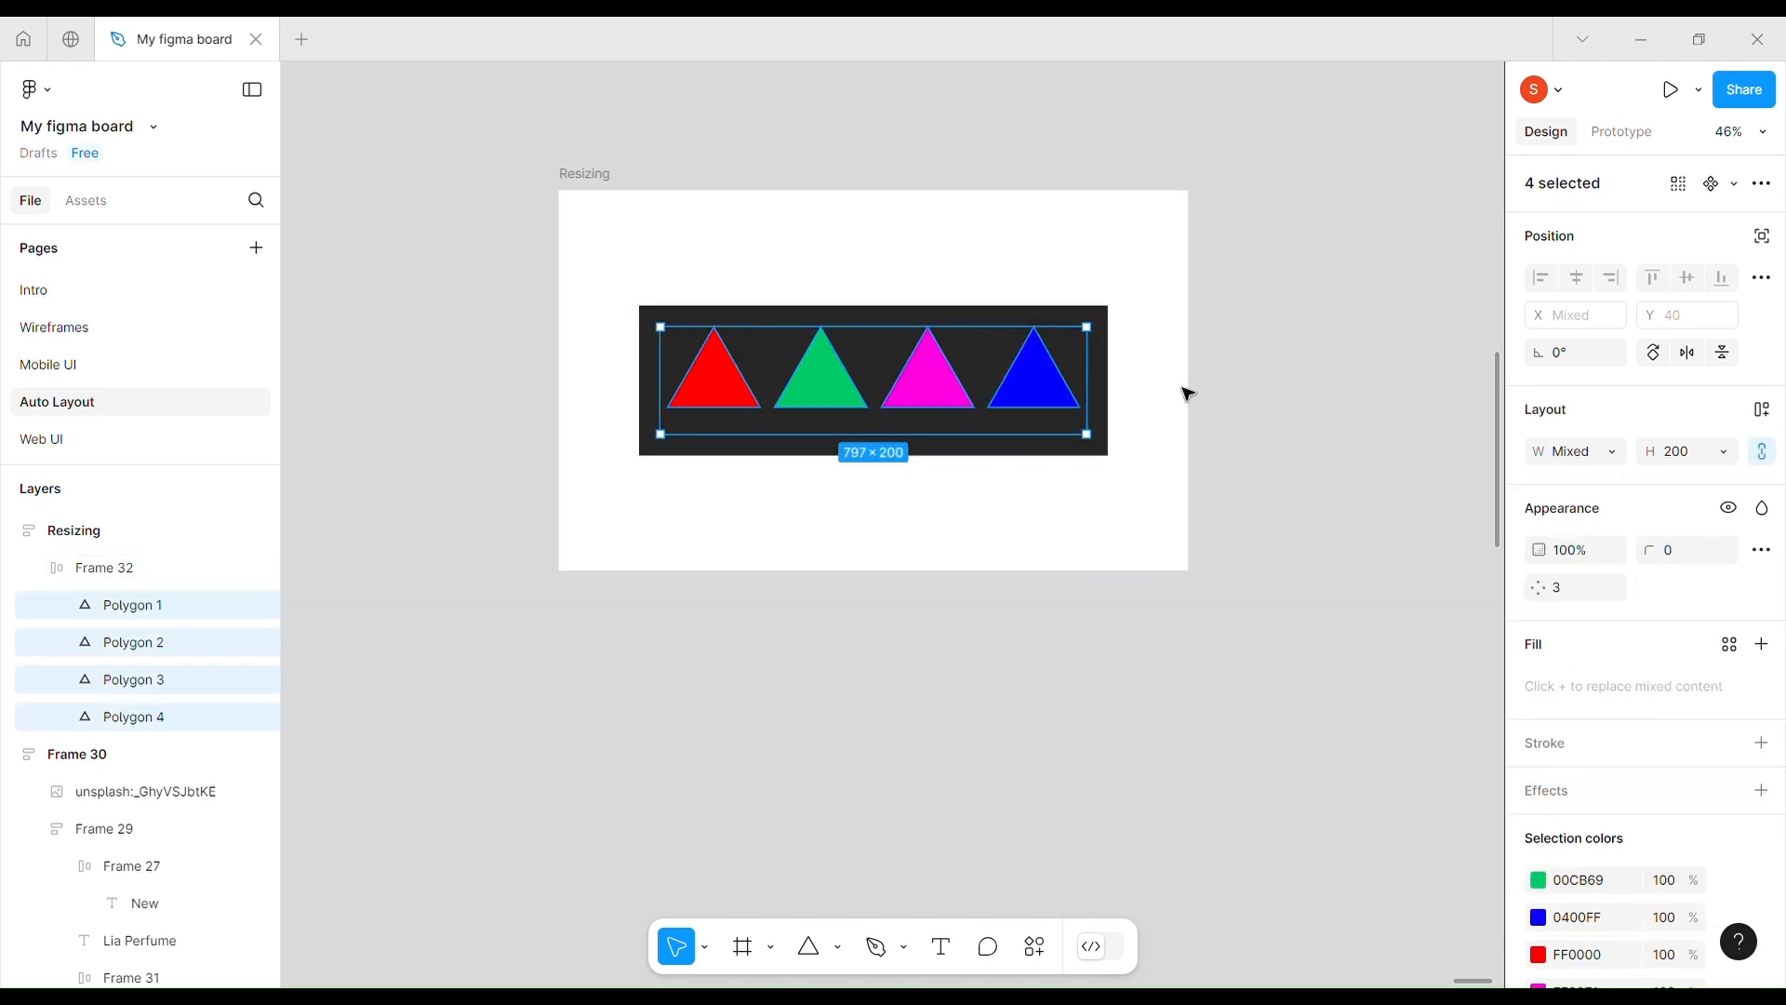
pyautogui.hotkey('shift', 'a')
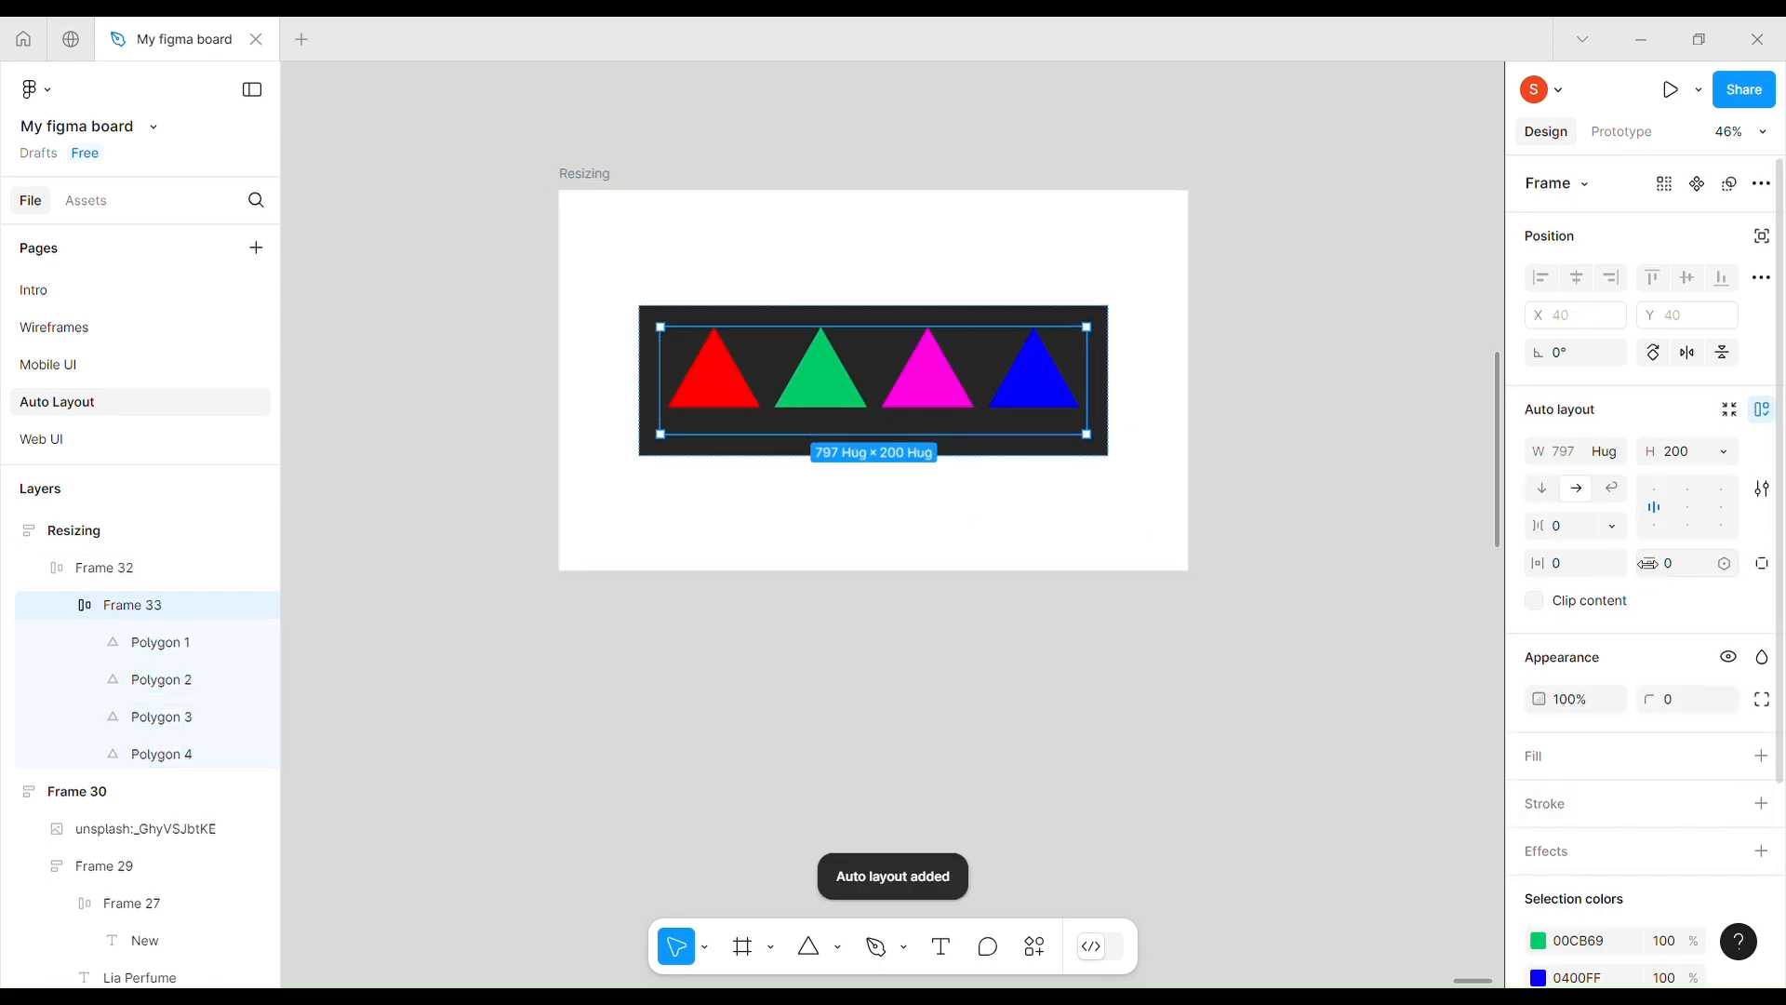
# - Try reducing the nested triangles frame's height to about 110, undo the change, and deselect the frame
pyautogui.moveTo(1014, 456); pyautogui.dragTo(1014, 430)
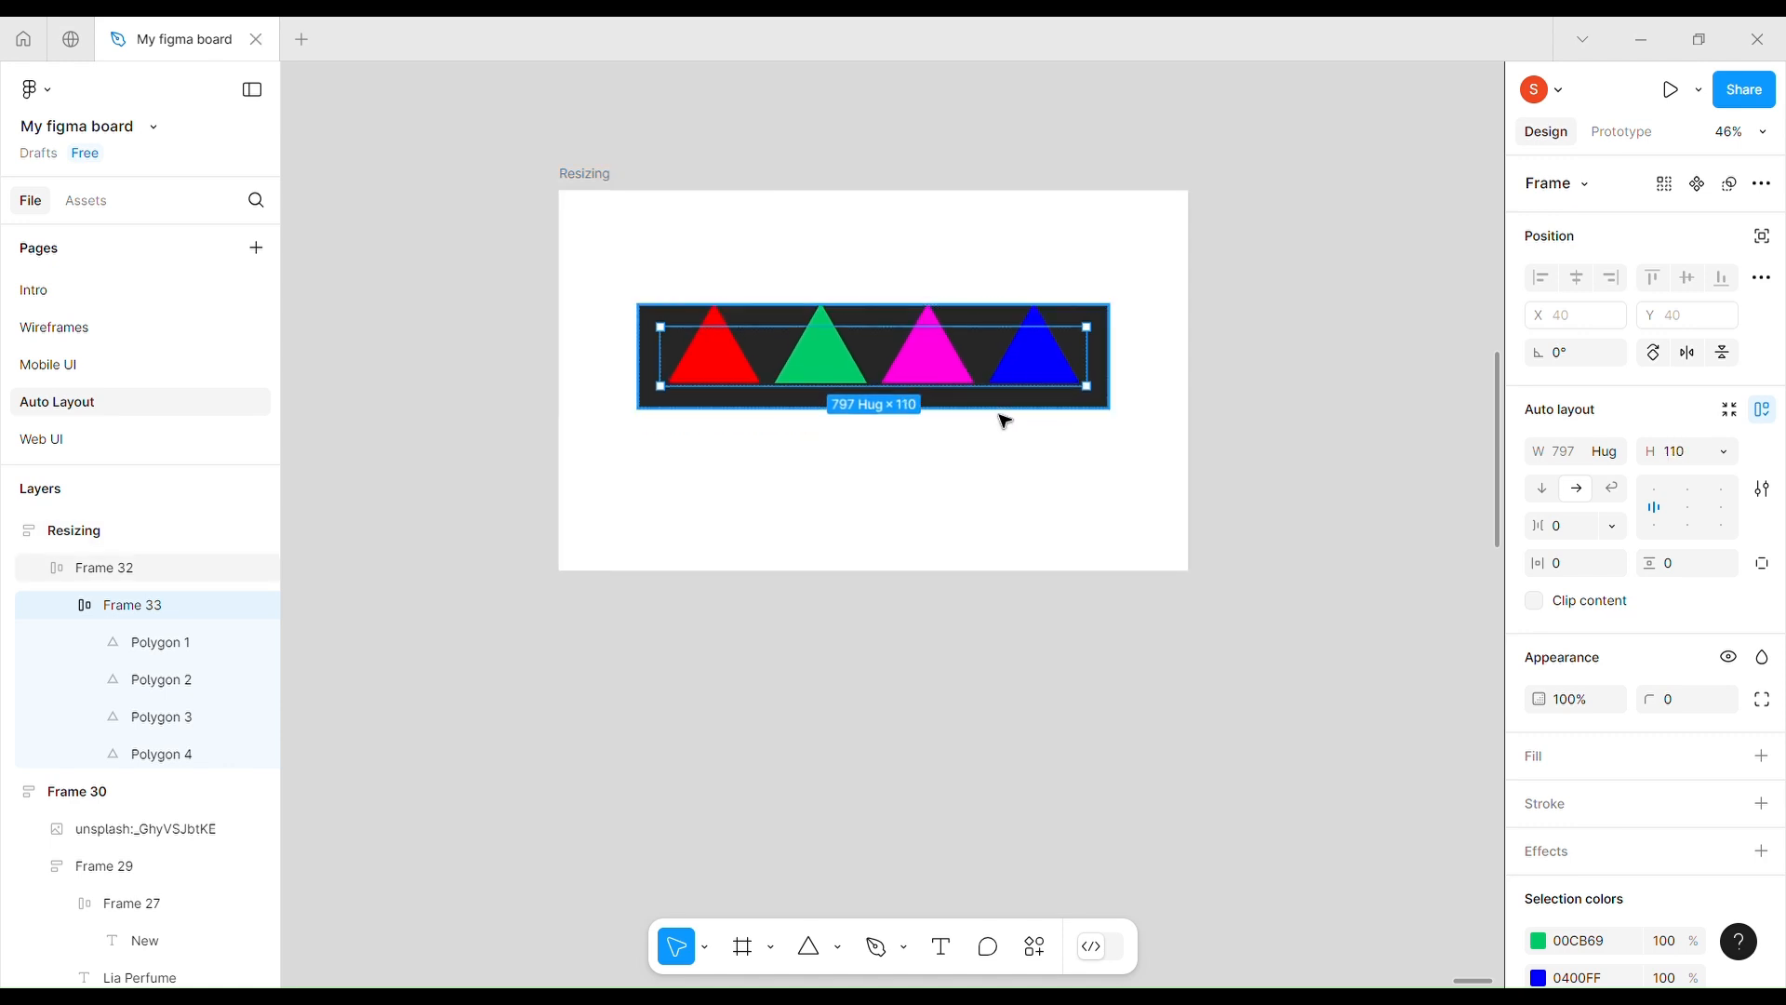
pyautogui.hotkey('ctrl', 'z')
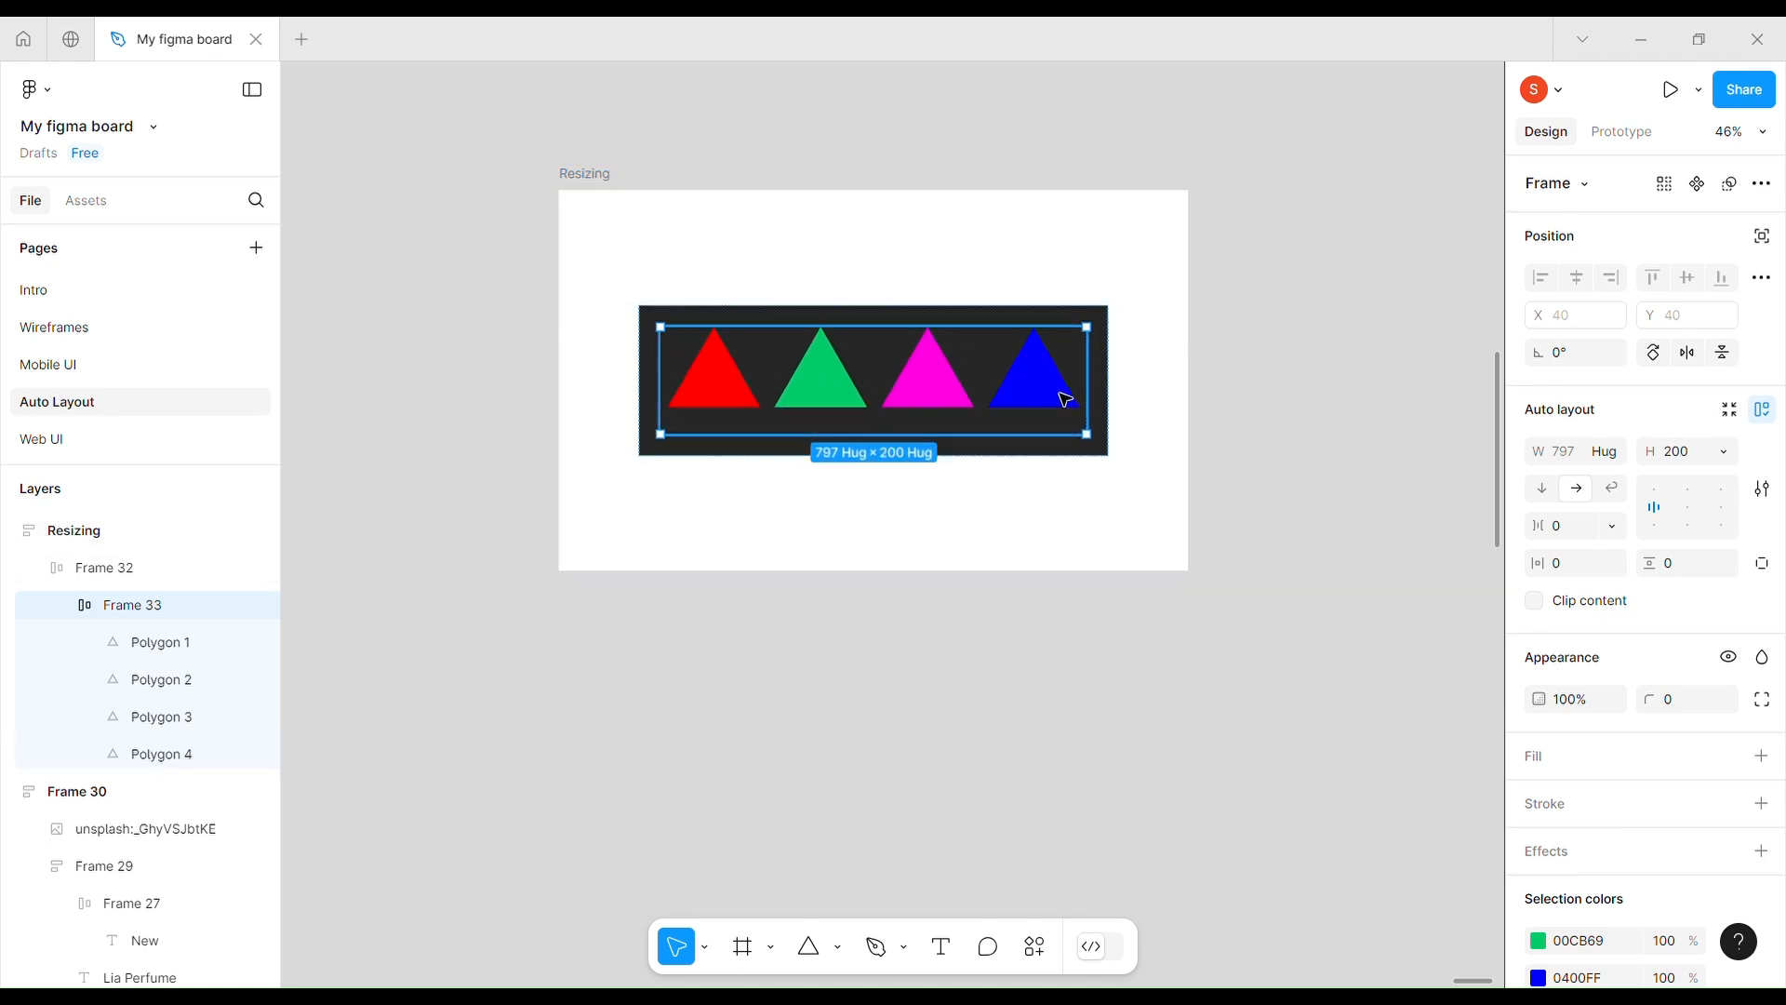
pyautogui.click(592, 214)
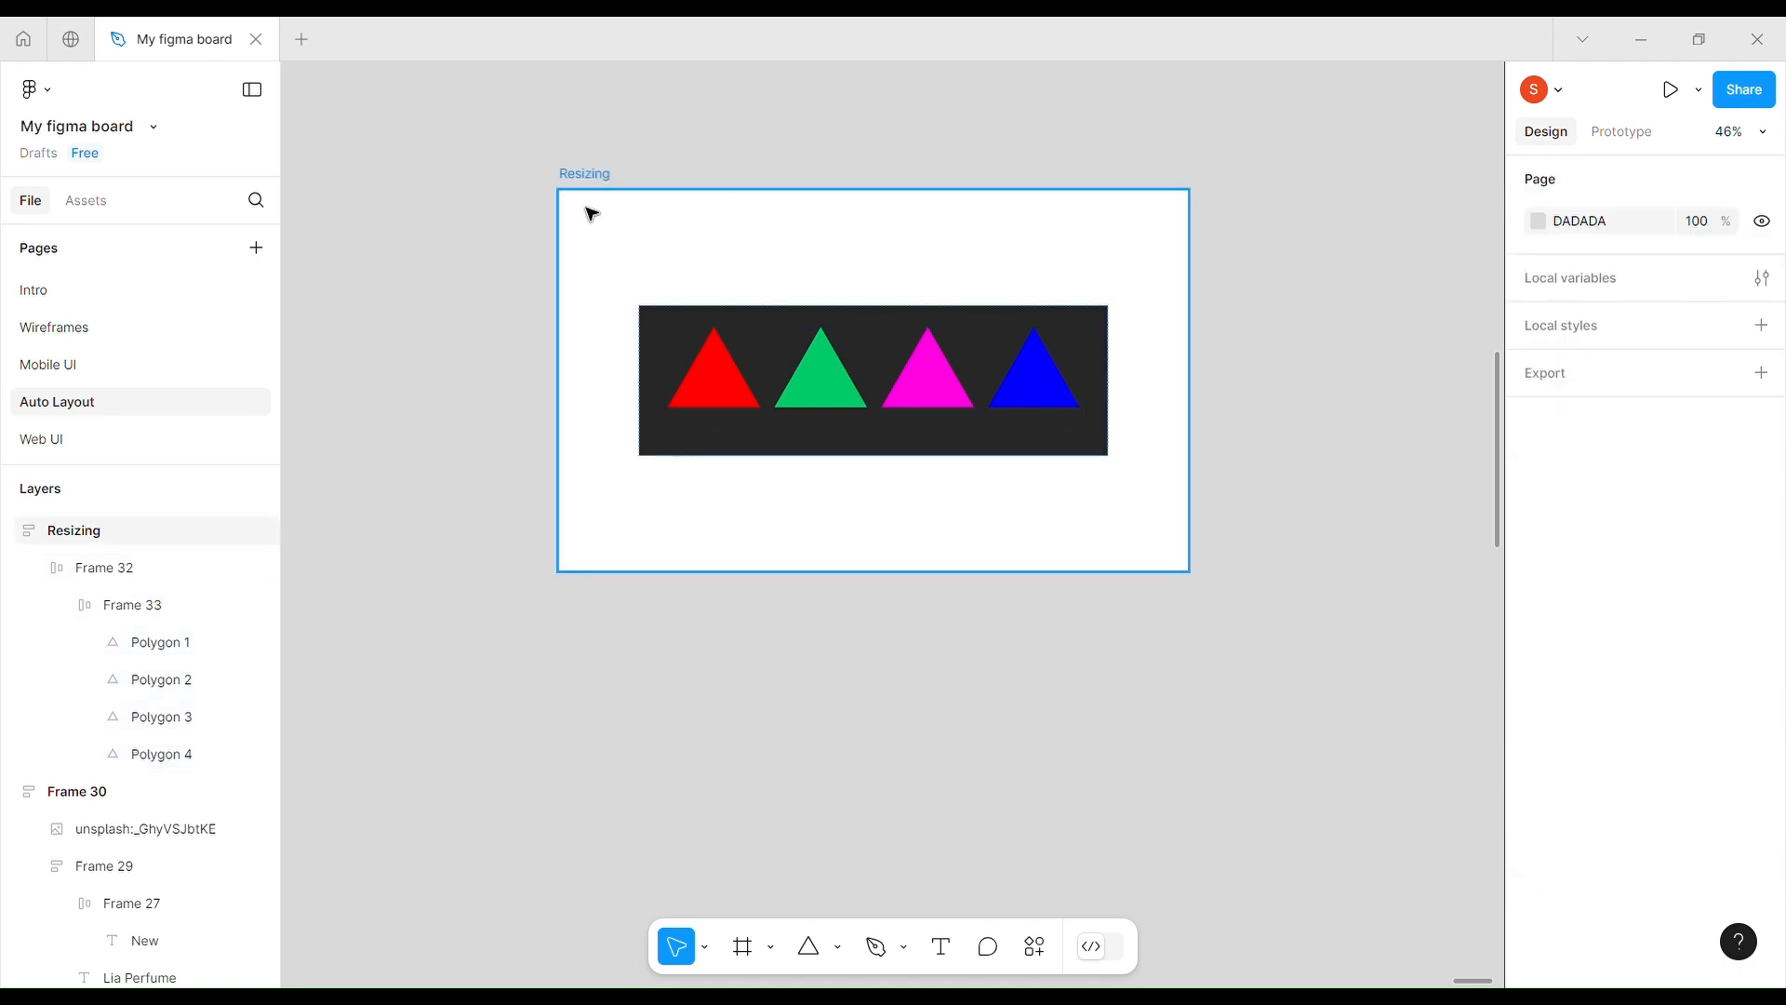
# - Set the Resizing frame's width to fixed at 1177 and its height to hug contents
pyautogui.click(823, 240)
pyautogui.click(1616, 452)
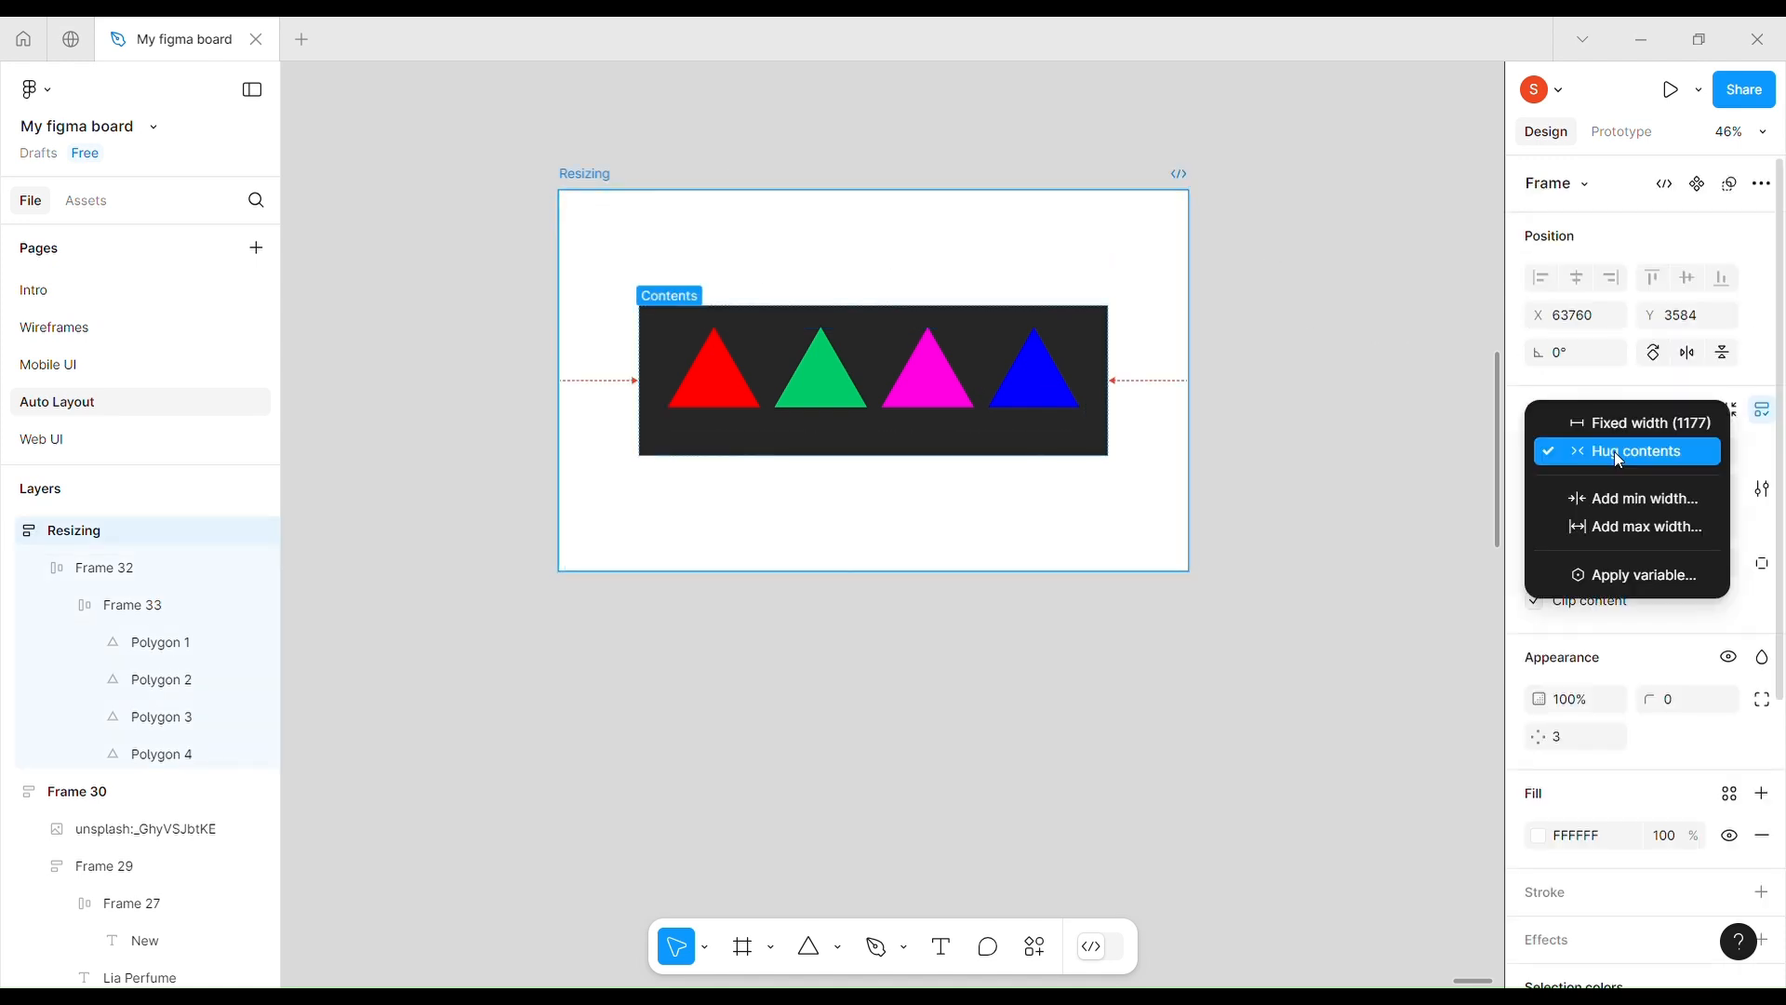
pyautogui.click(1615, 450)
pyautogui.click(1724, 452)
pyautogui.click(1658, 478)
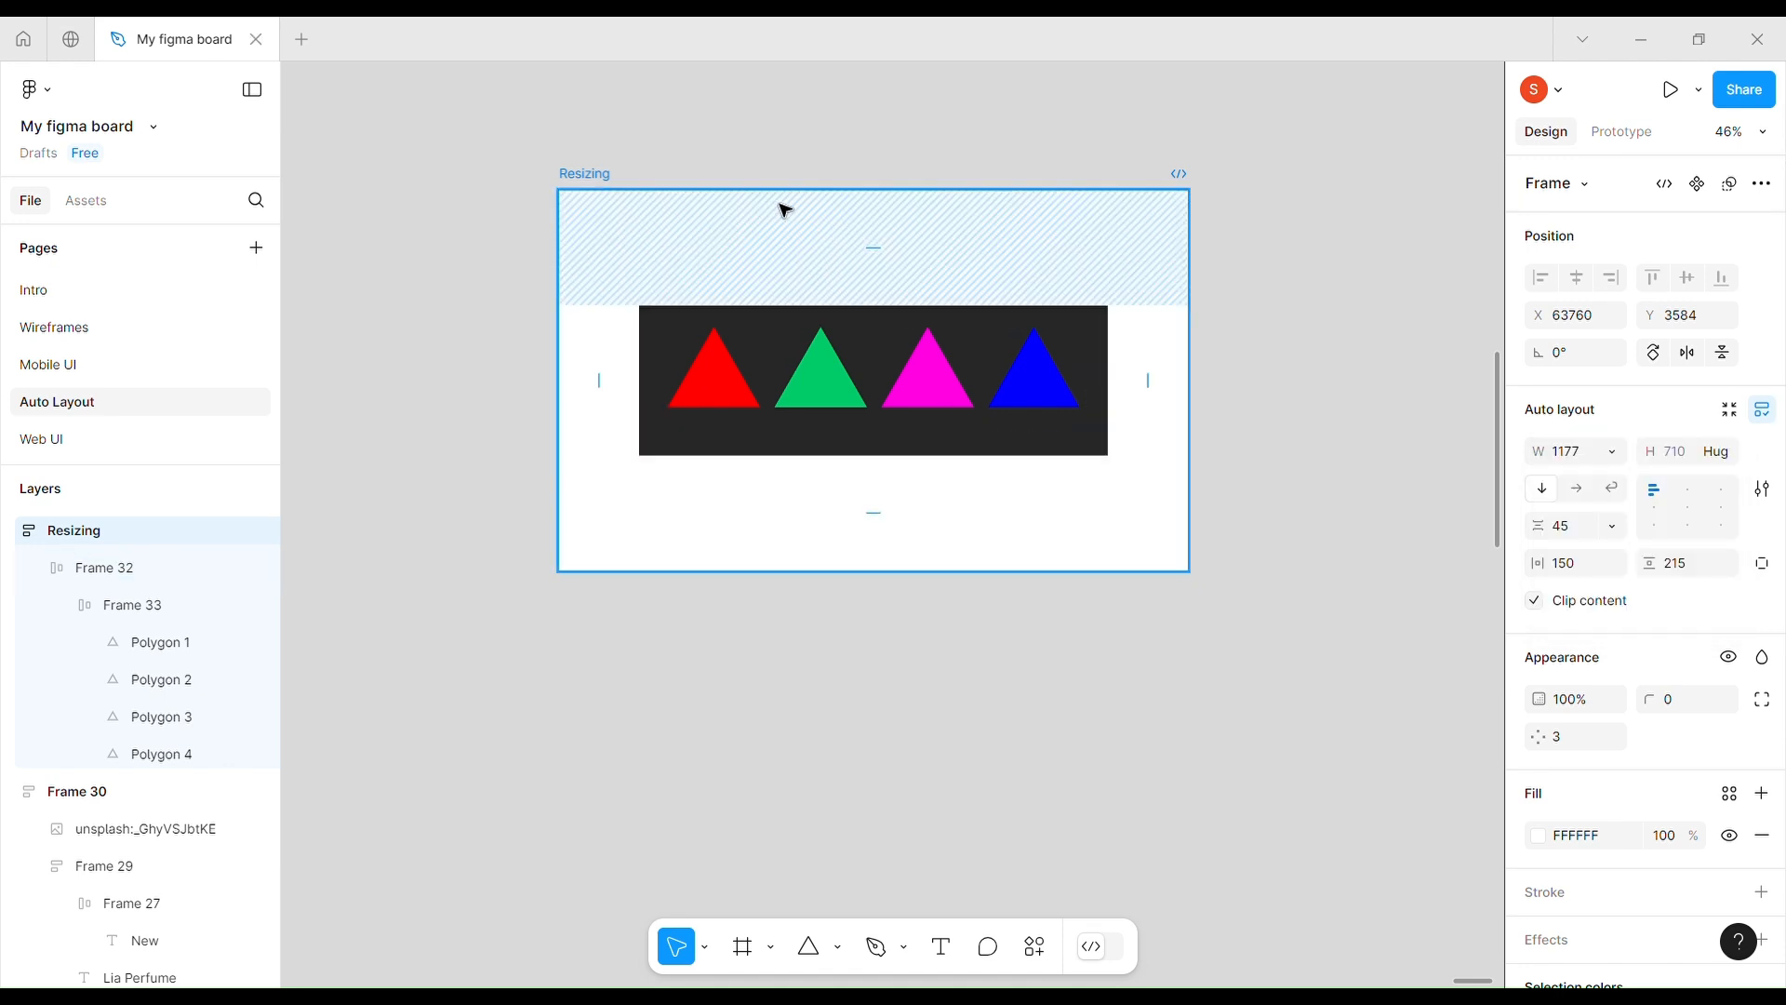
# - Move the loose gear icon and Settings text beneath the purple button, lined up with the button's own icon and text
pyautogui.moveTo(858, 649); pyautogui.dragTo(875, 615)
pyautogui.doubleClick(876, 615)
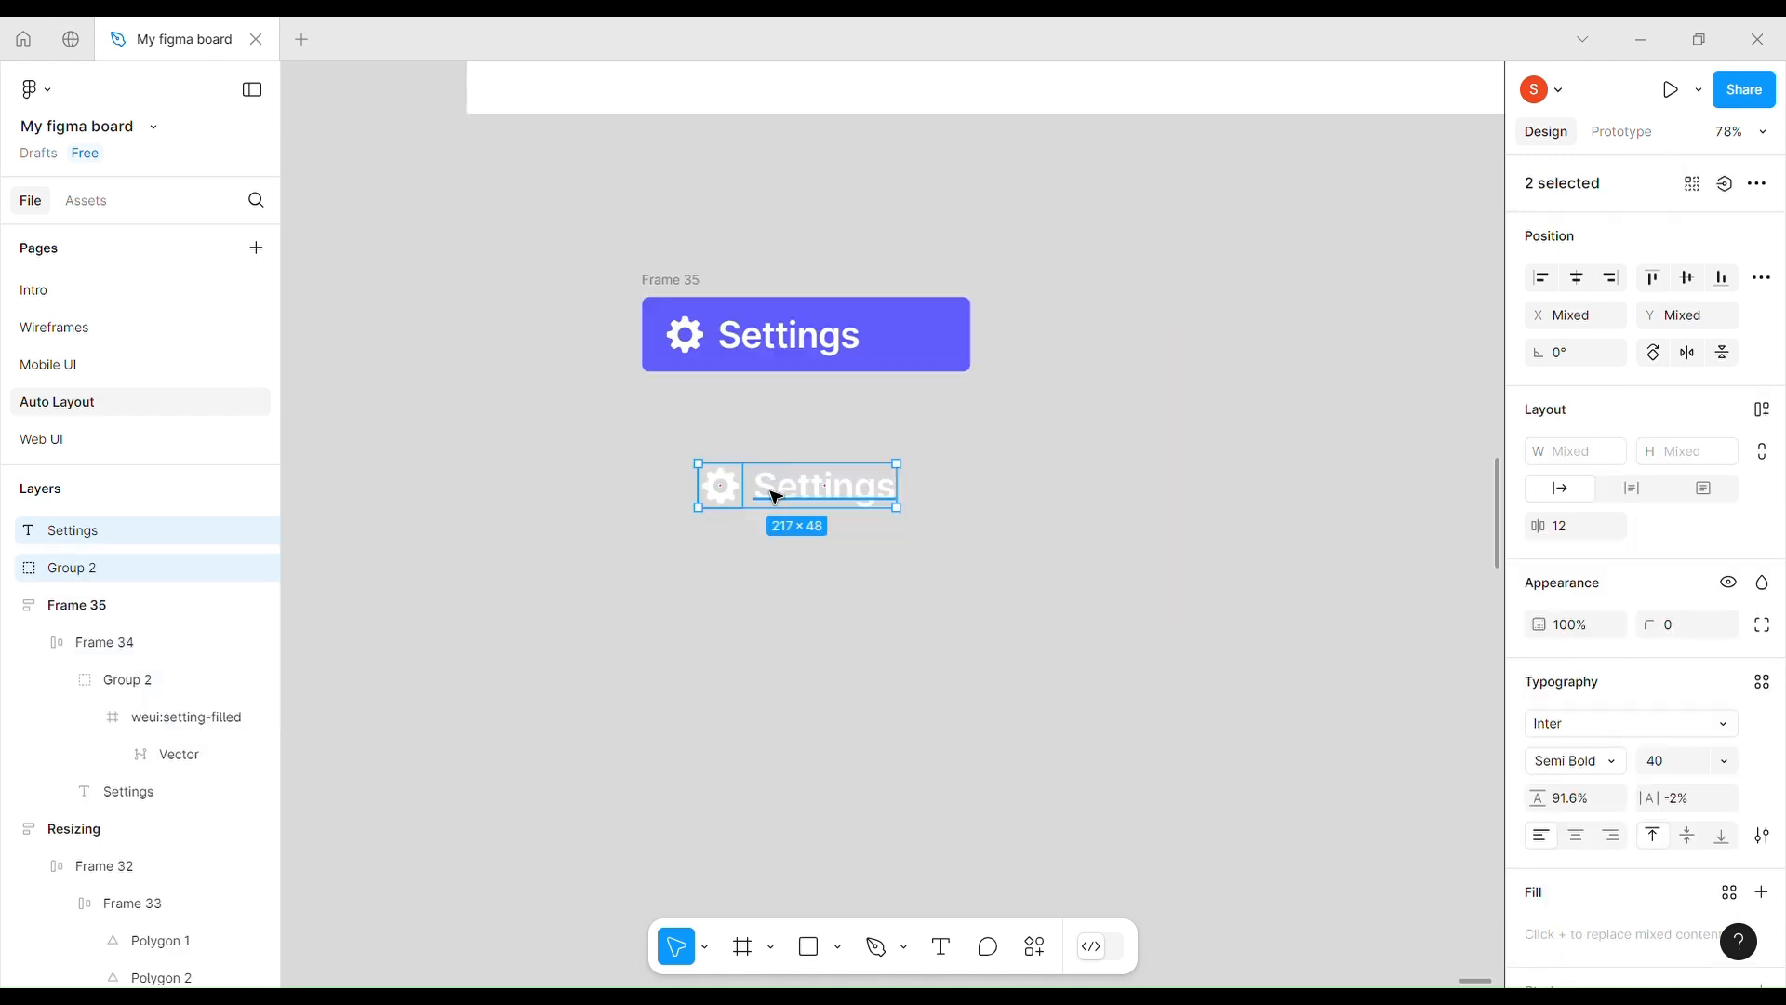
pyautogui.moveTo(777, 494); pyautogui.dragTo(724, 510)
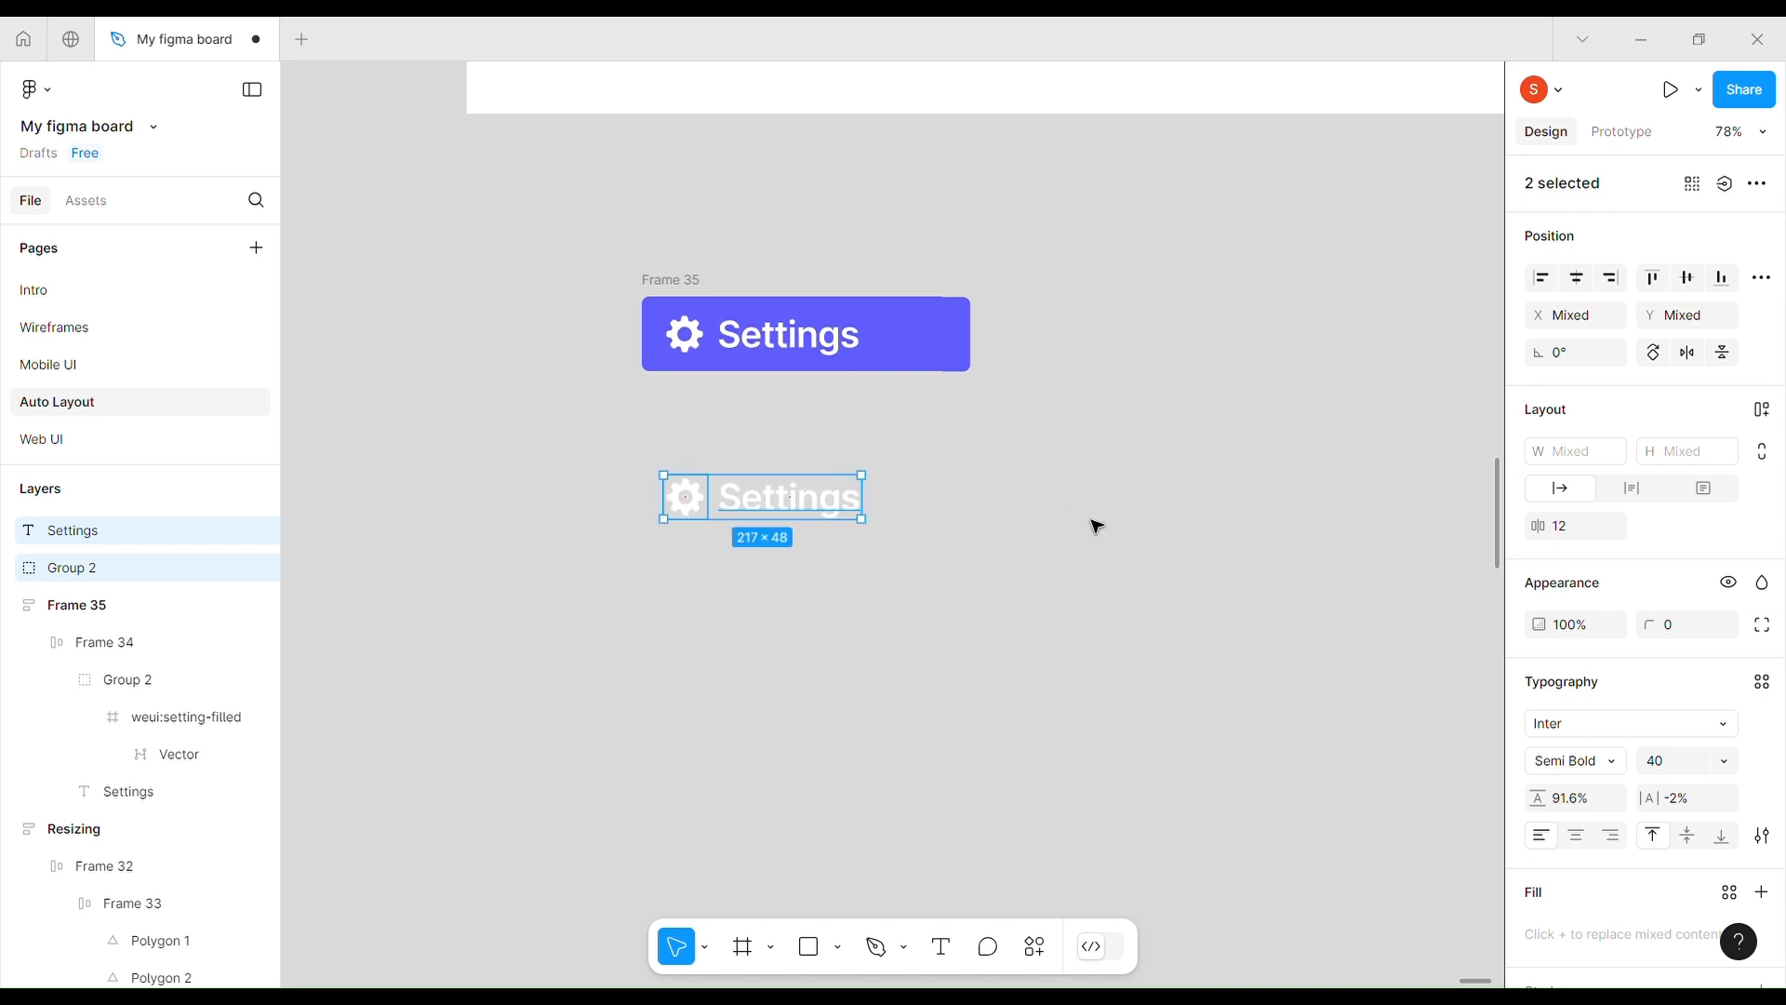
pyautogui.click(1084, 524)
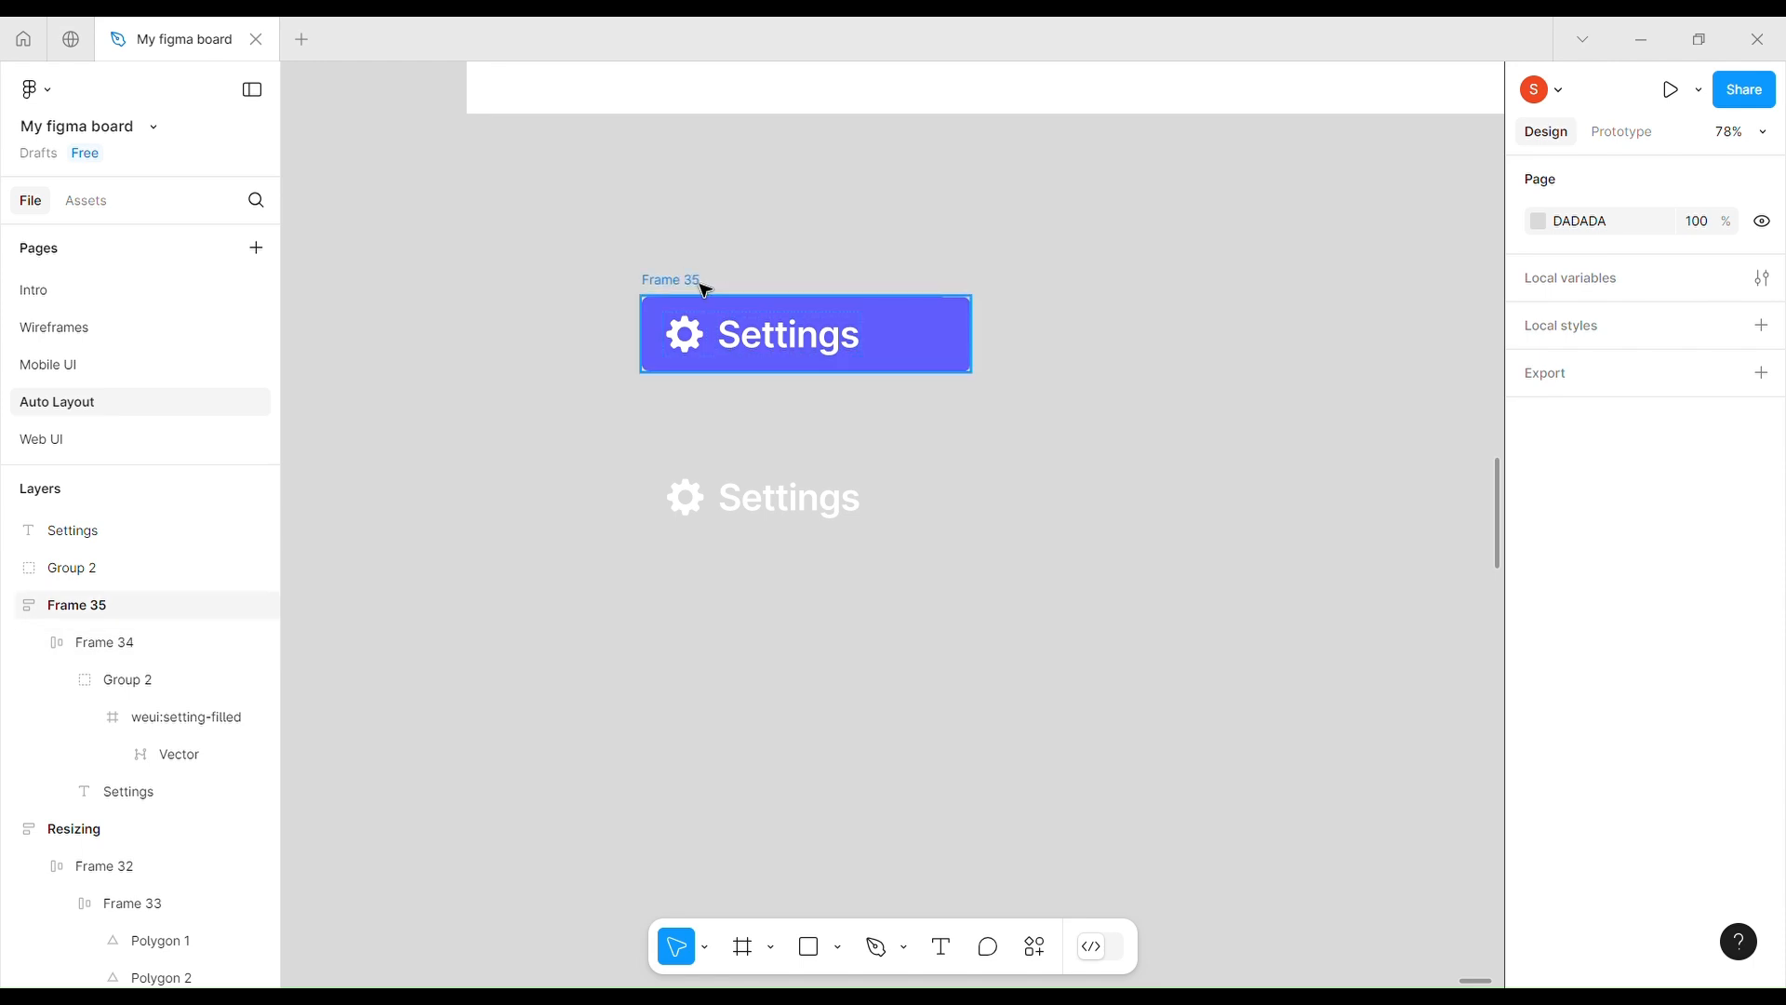
# - Examine the purple Settings button's layer hierarchy and the auto layout frame nested around its icon and text
pyautogui.click(932, 337)
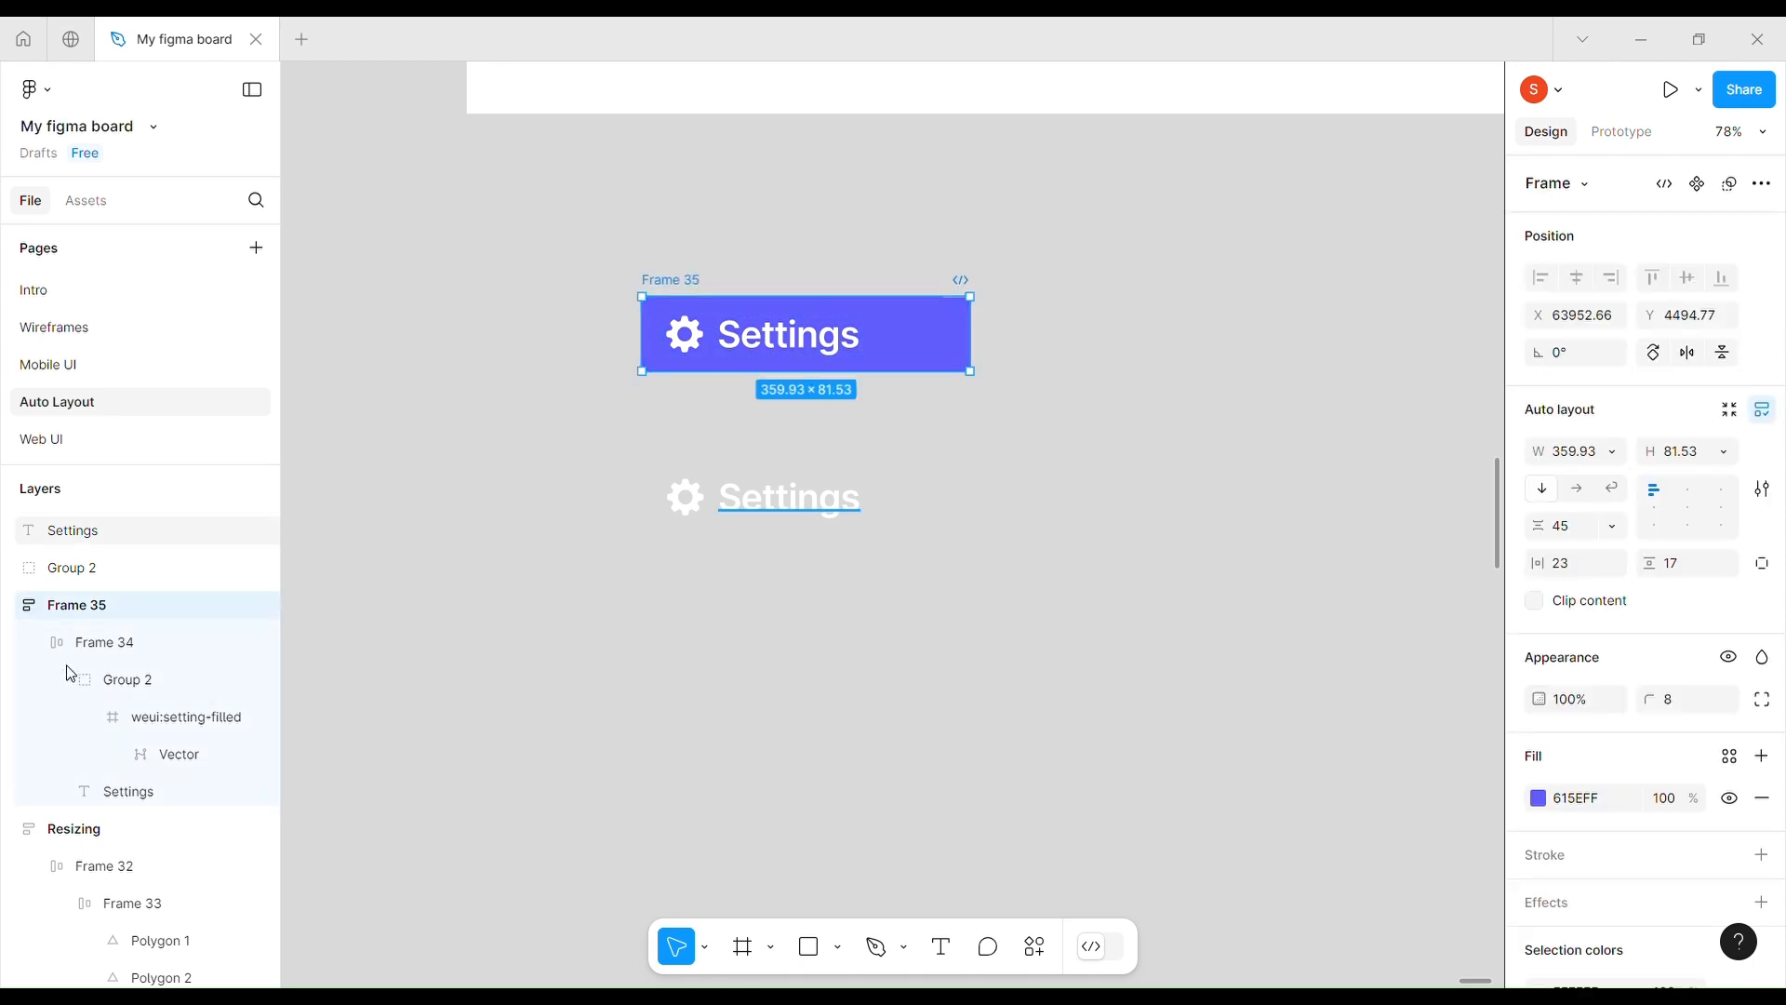
pyautogui.click(37, 644)
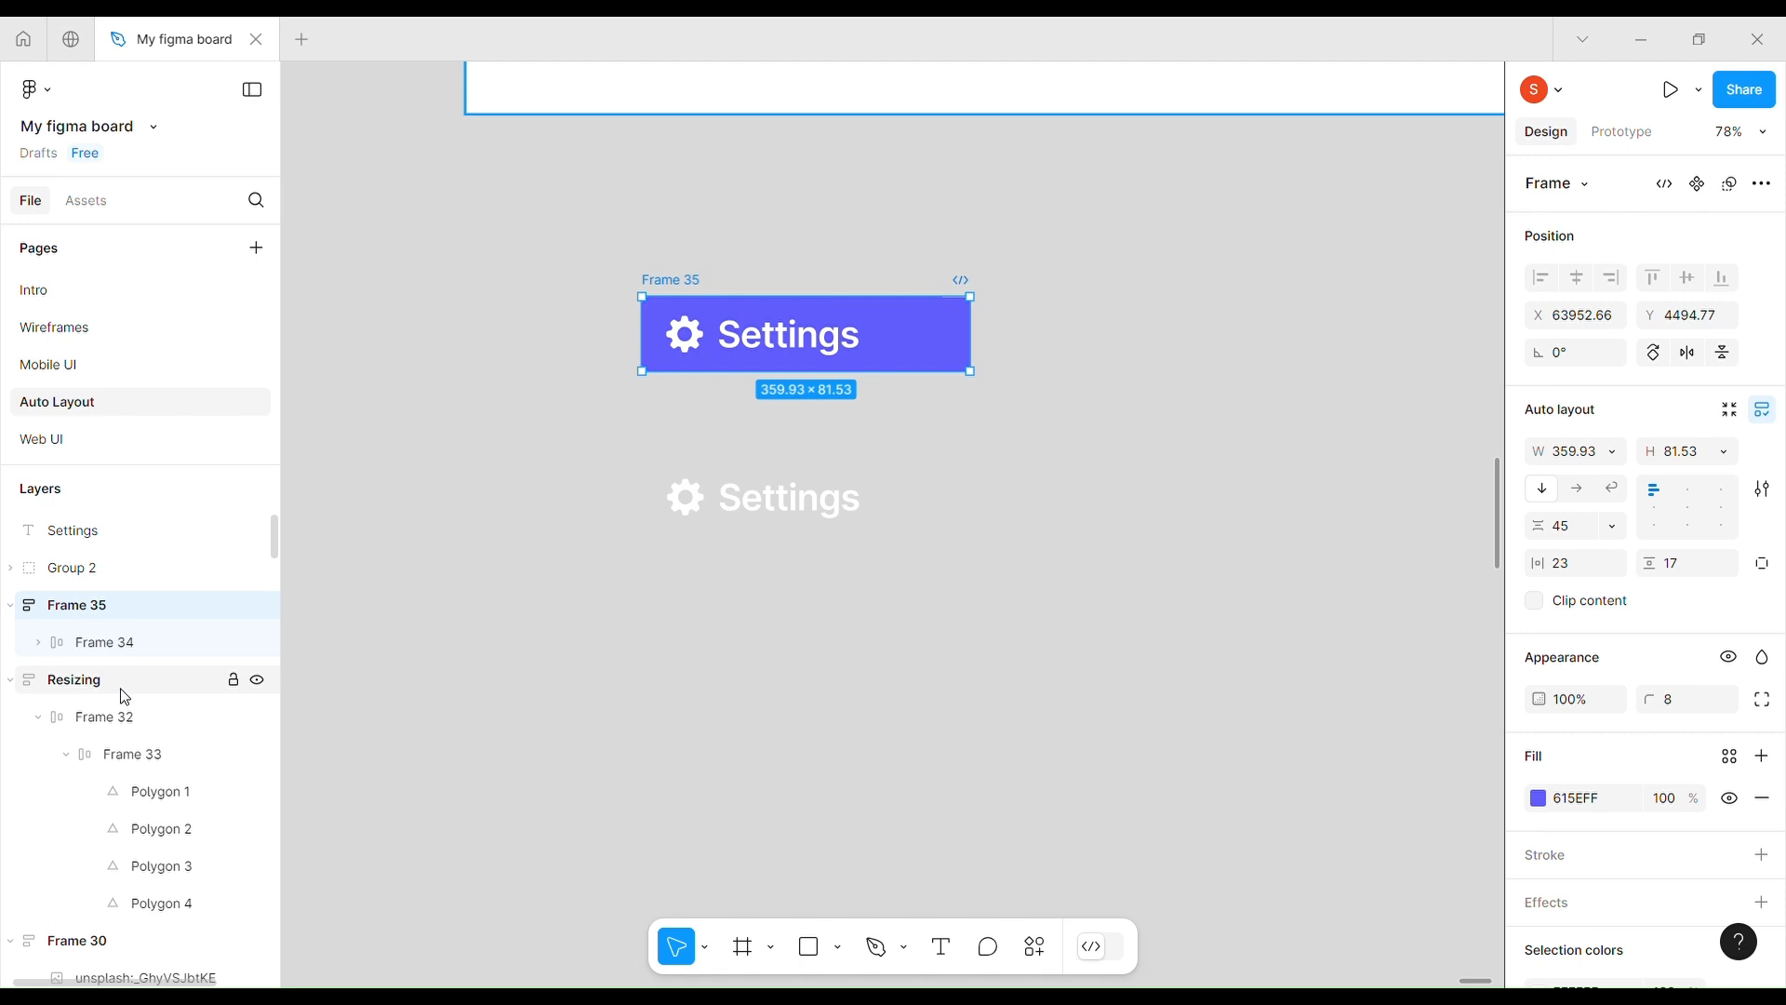
pyautogui.click(38, 648)
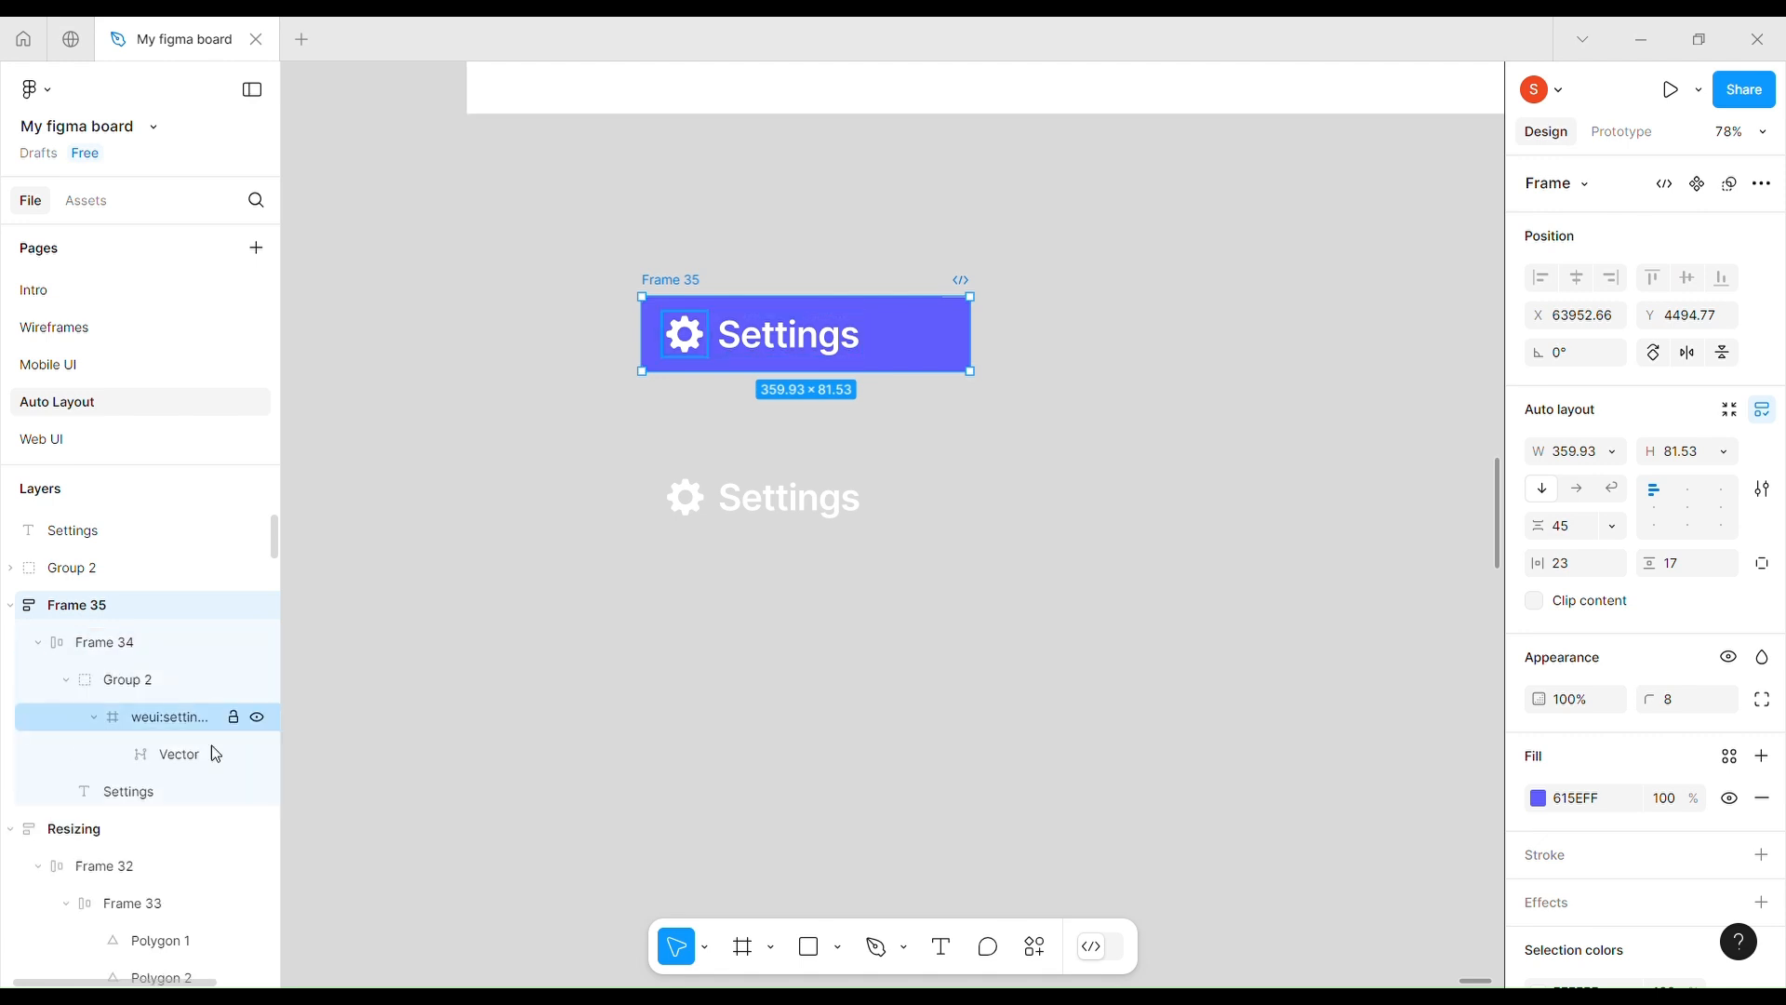
pyautogui.click(721, 358)
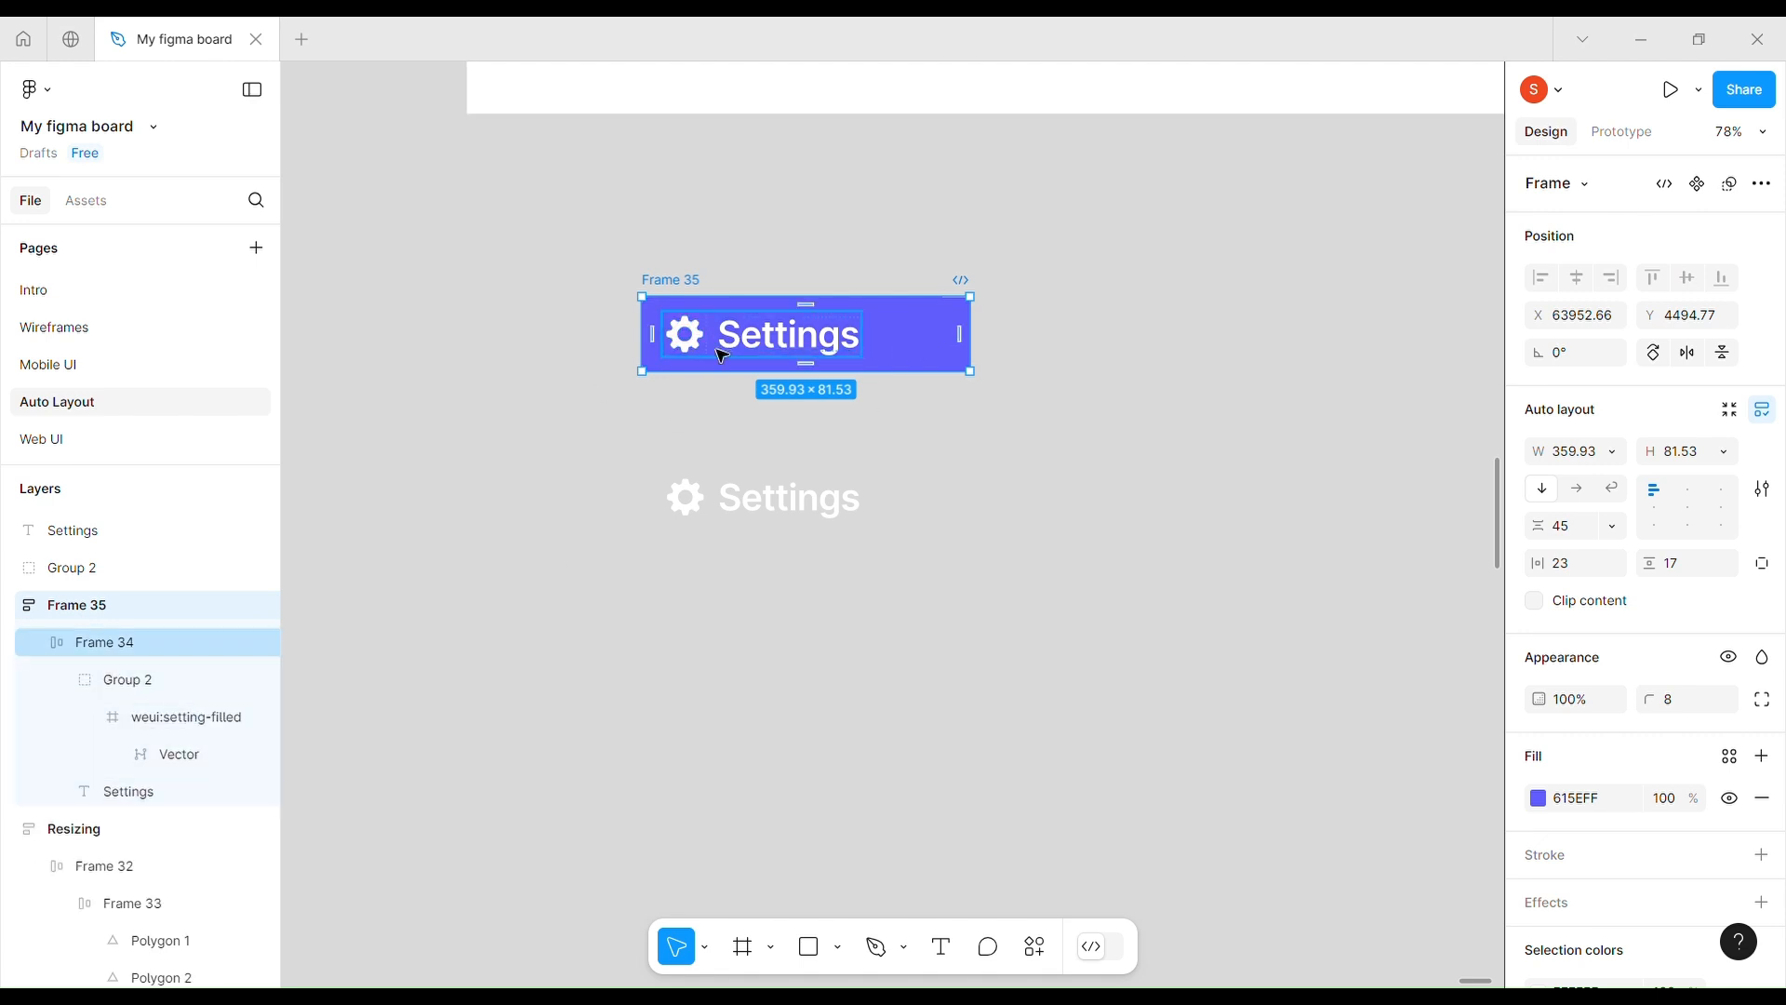
pyautogui.click(714, 344)
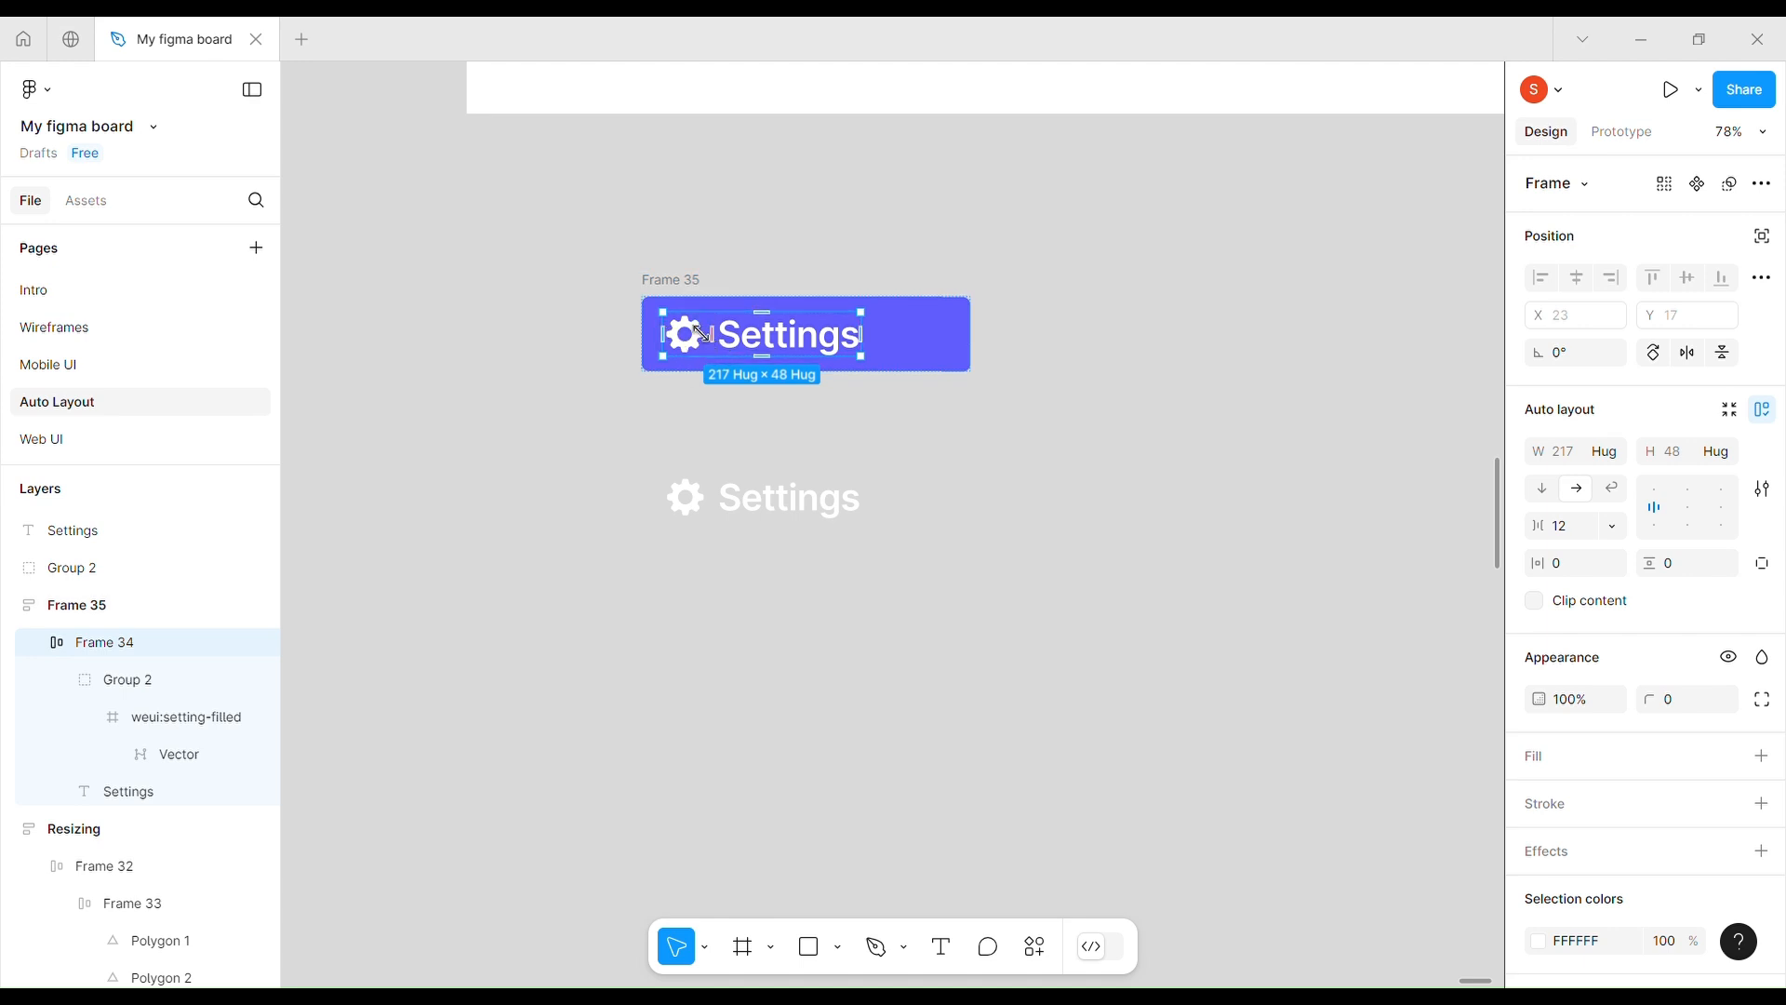
pyautogui.click(779, 430)
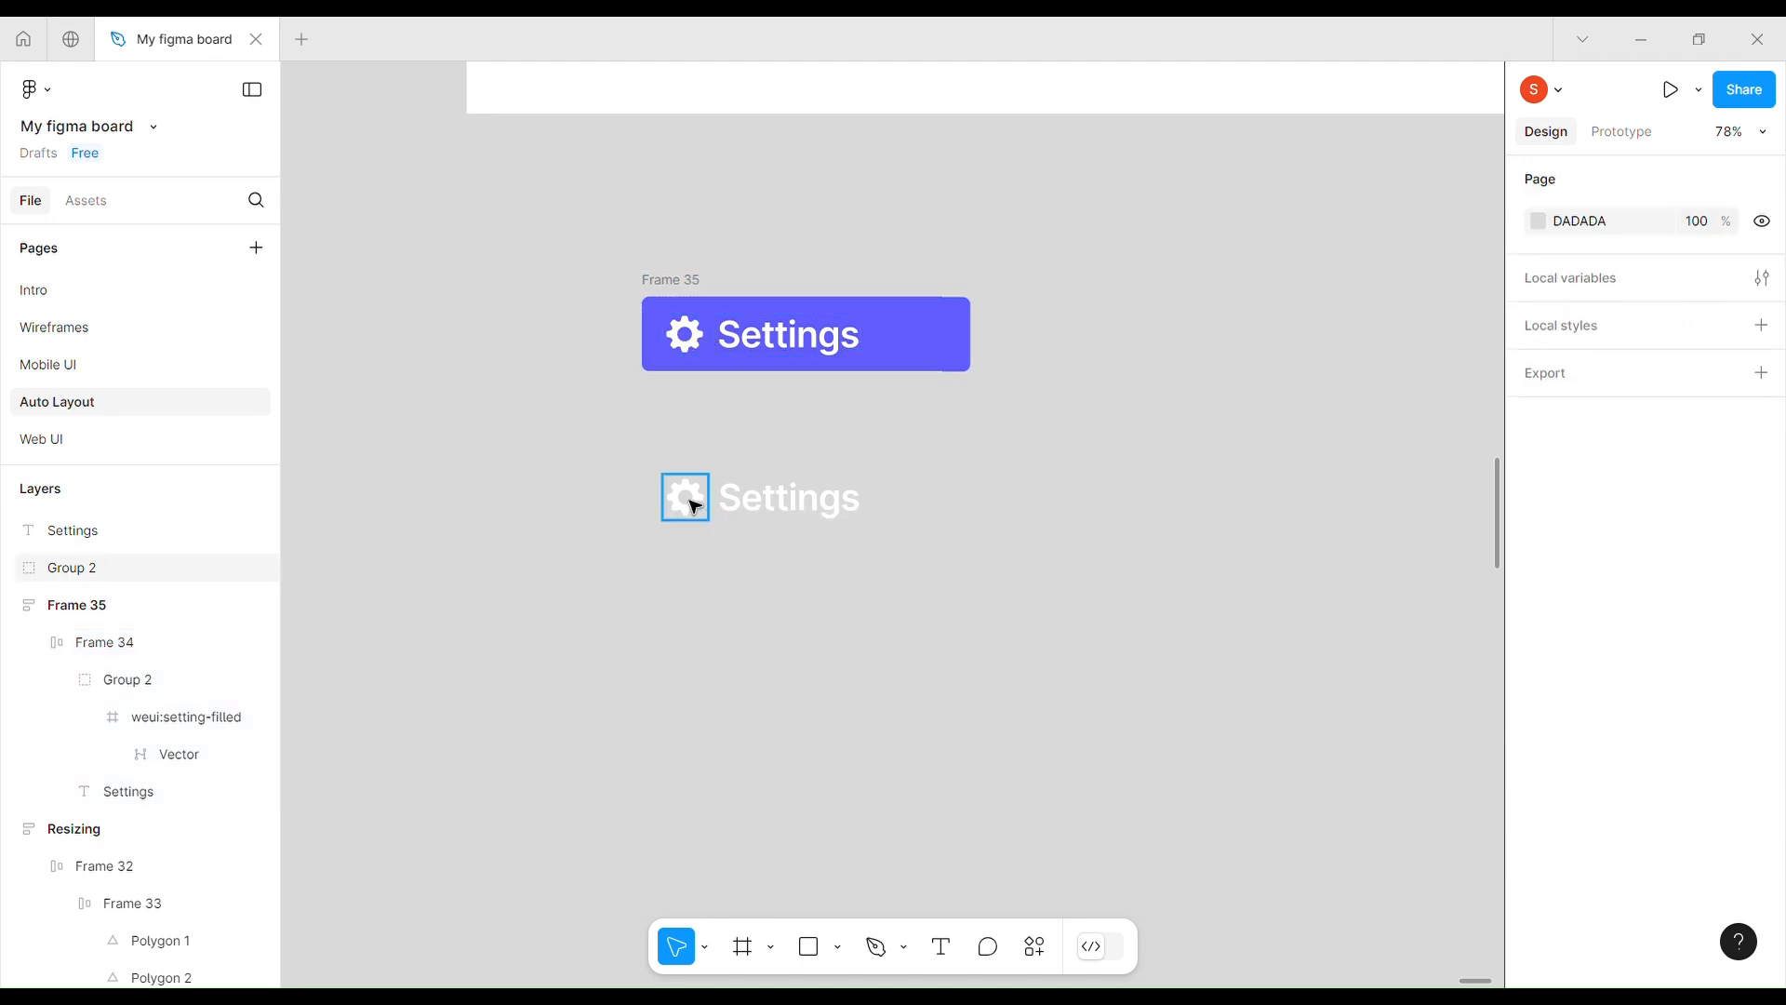
# - Compare the loose gear icon with the purple button's inner and outer auto layout frames
pyautogui.click(695, 507)
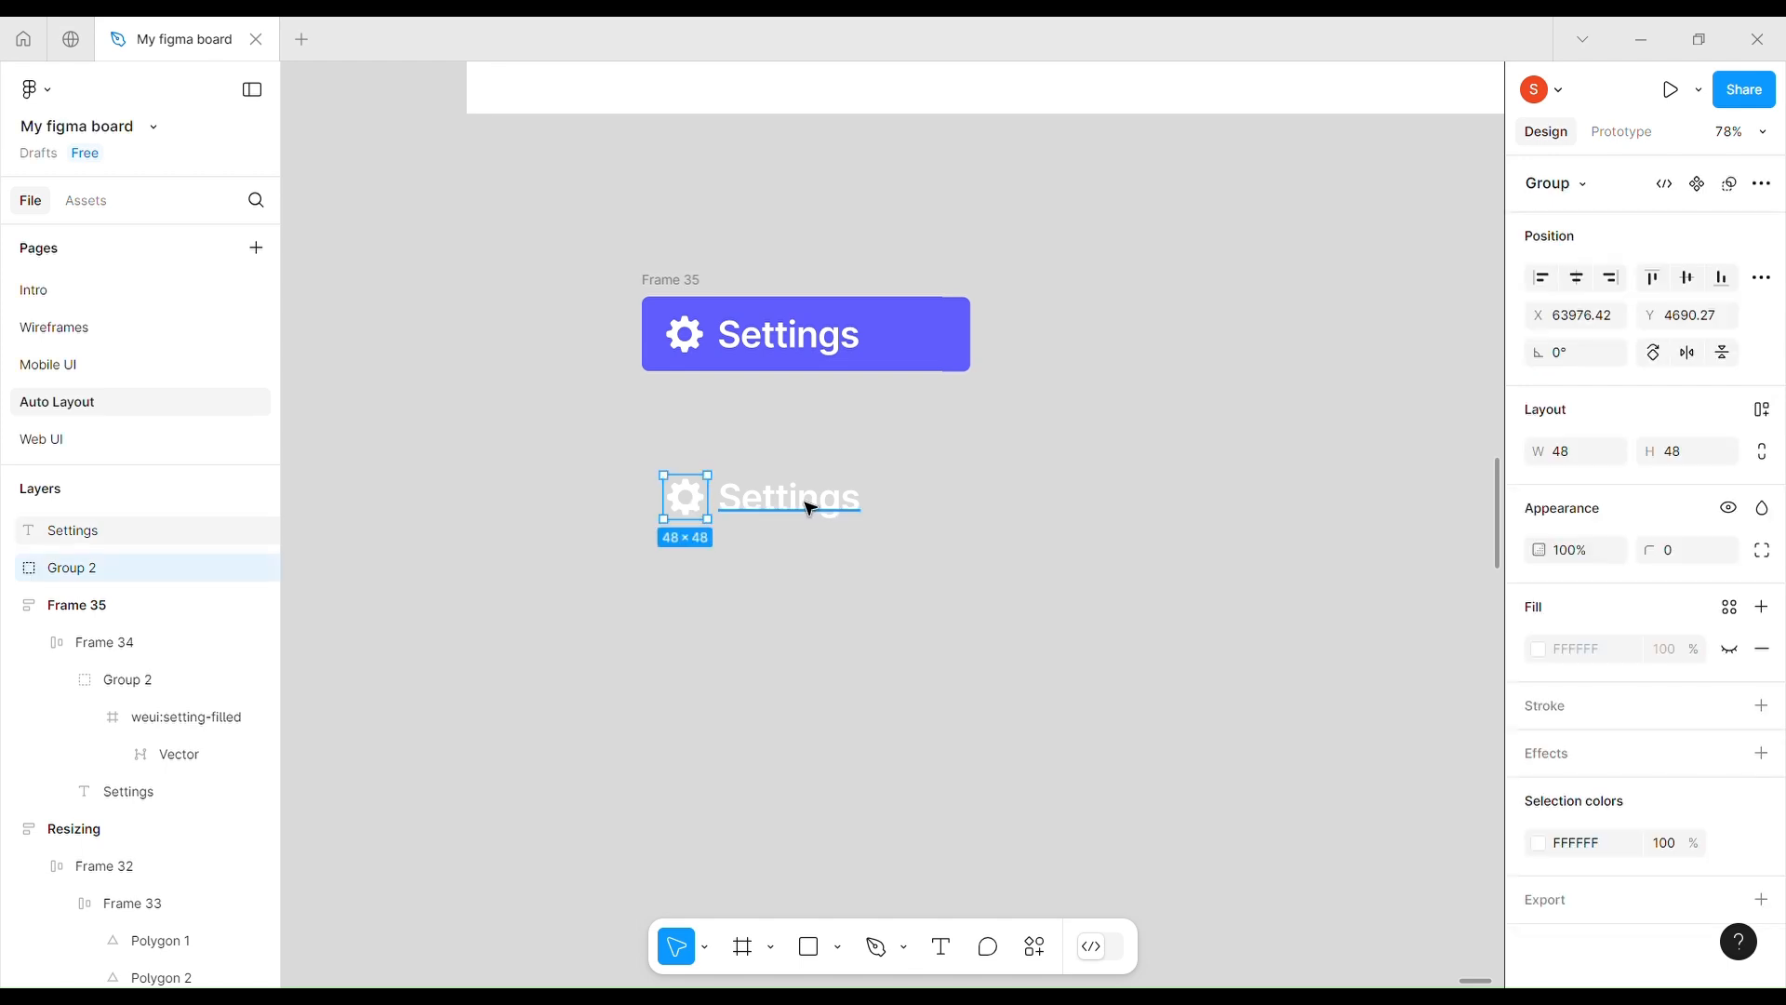
pyautogui.click(126, 642)
pyautogui.click(886, 366)
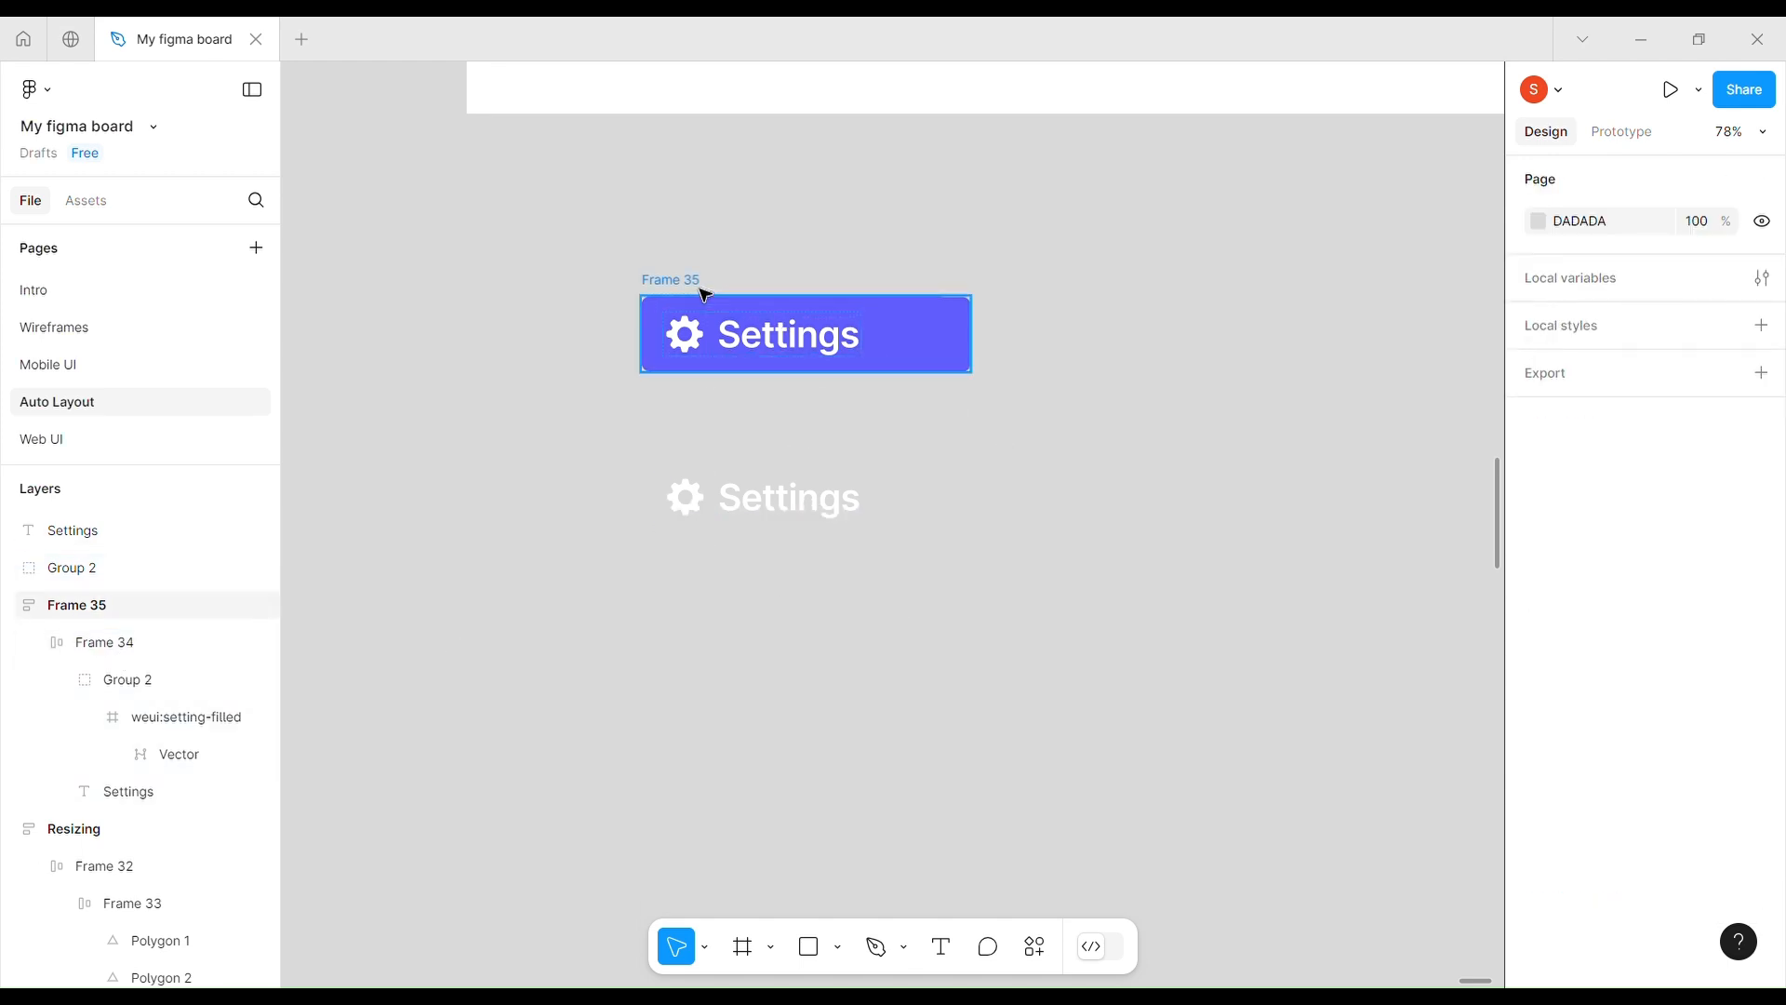
pyautogui.click(704, 295)
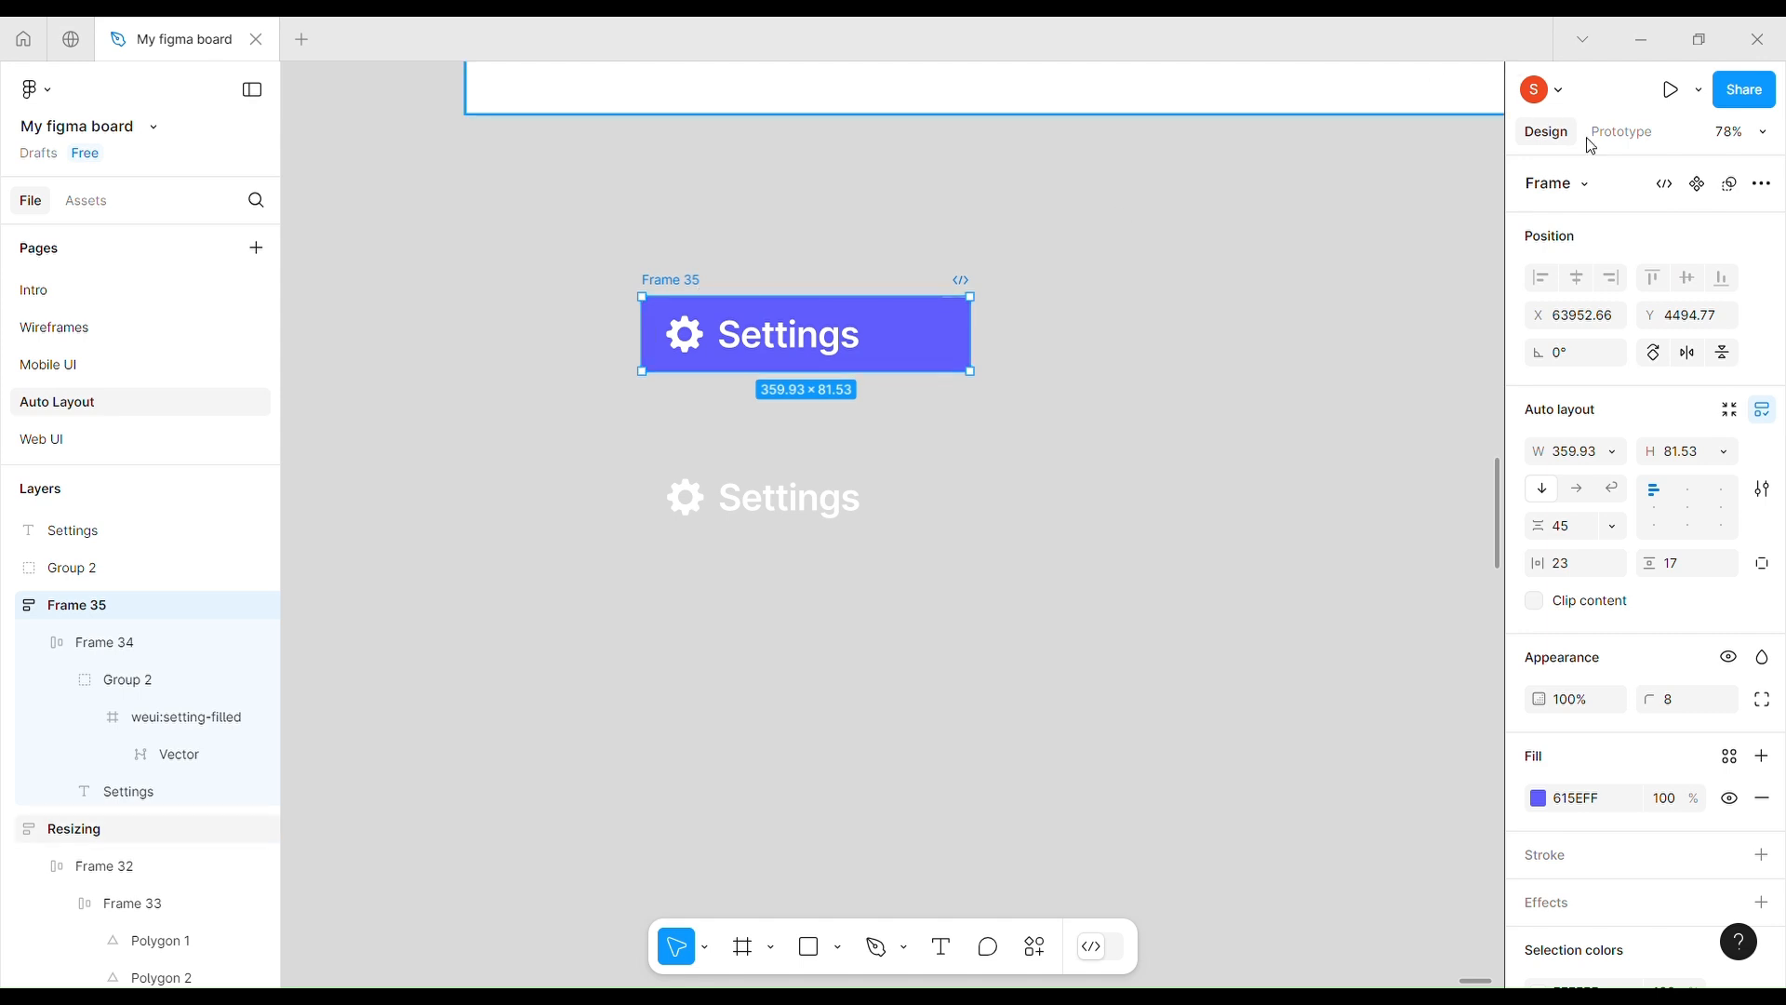
pyautogui.click(991, 643)
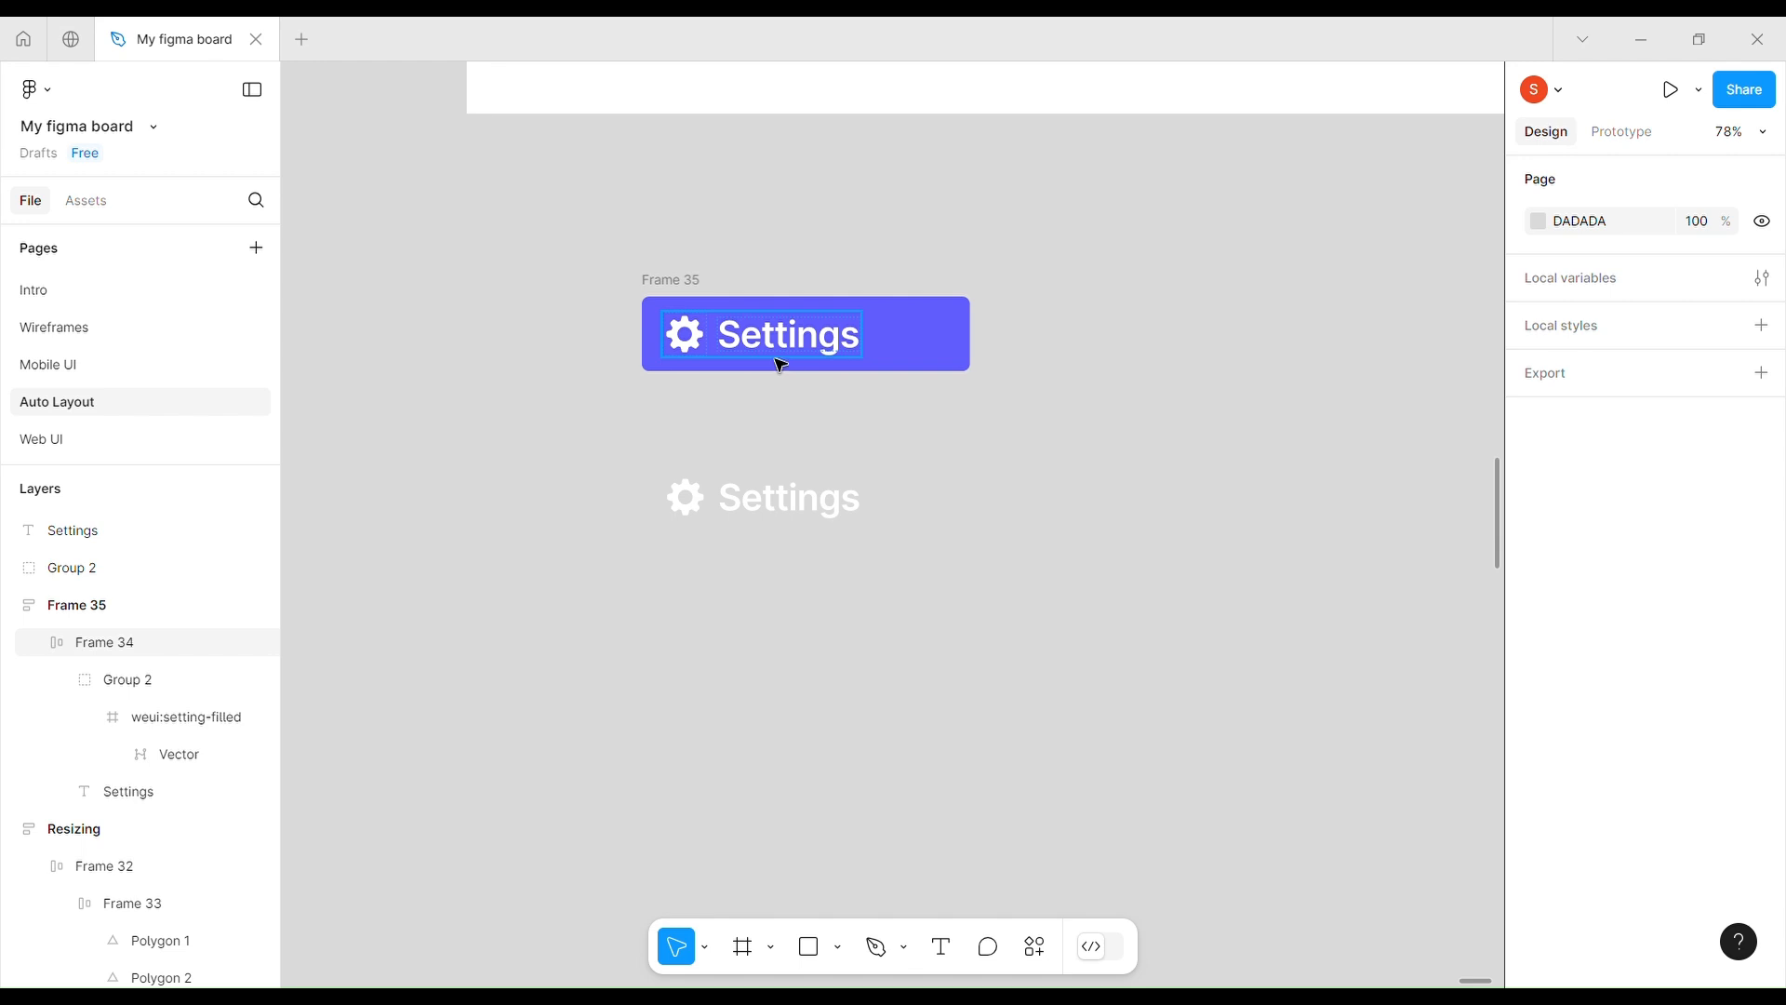
pyautogui.click(916, 346)
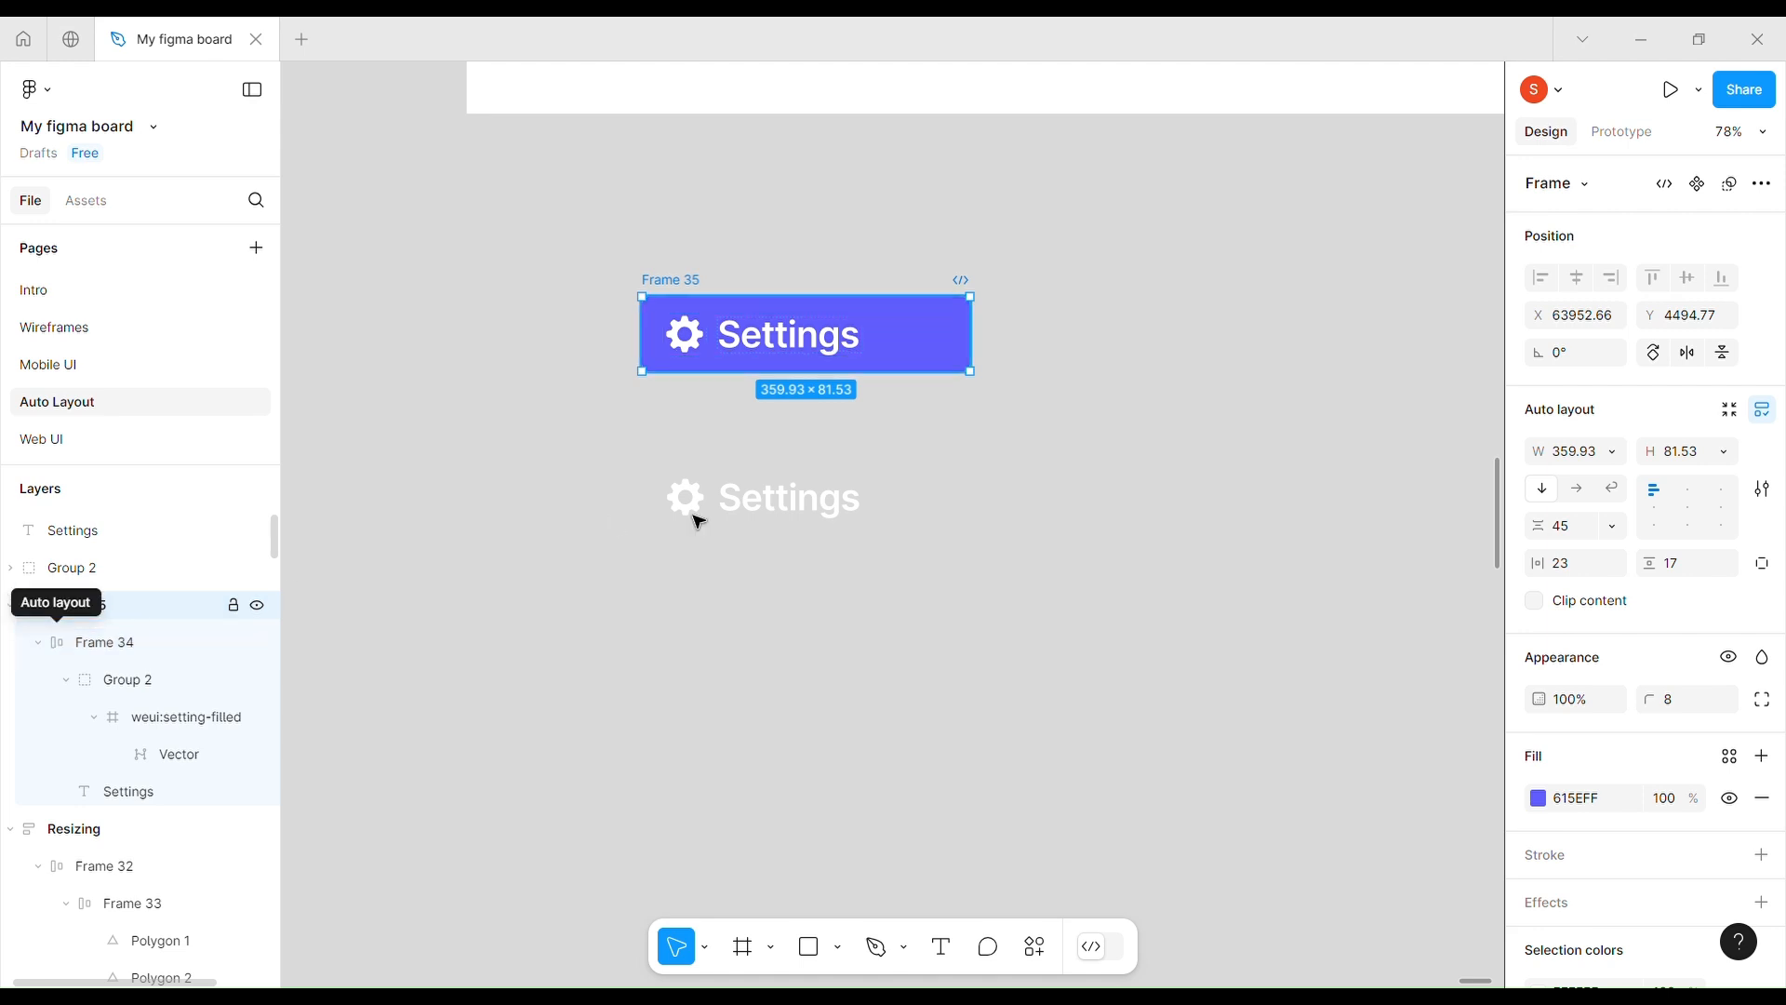
pyautogui.click(726, 345)
pyautogui.click(624, 634)
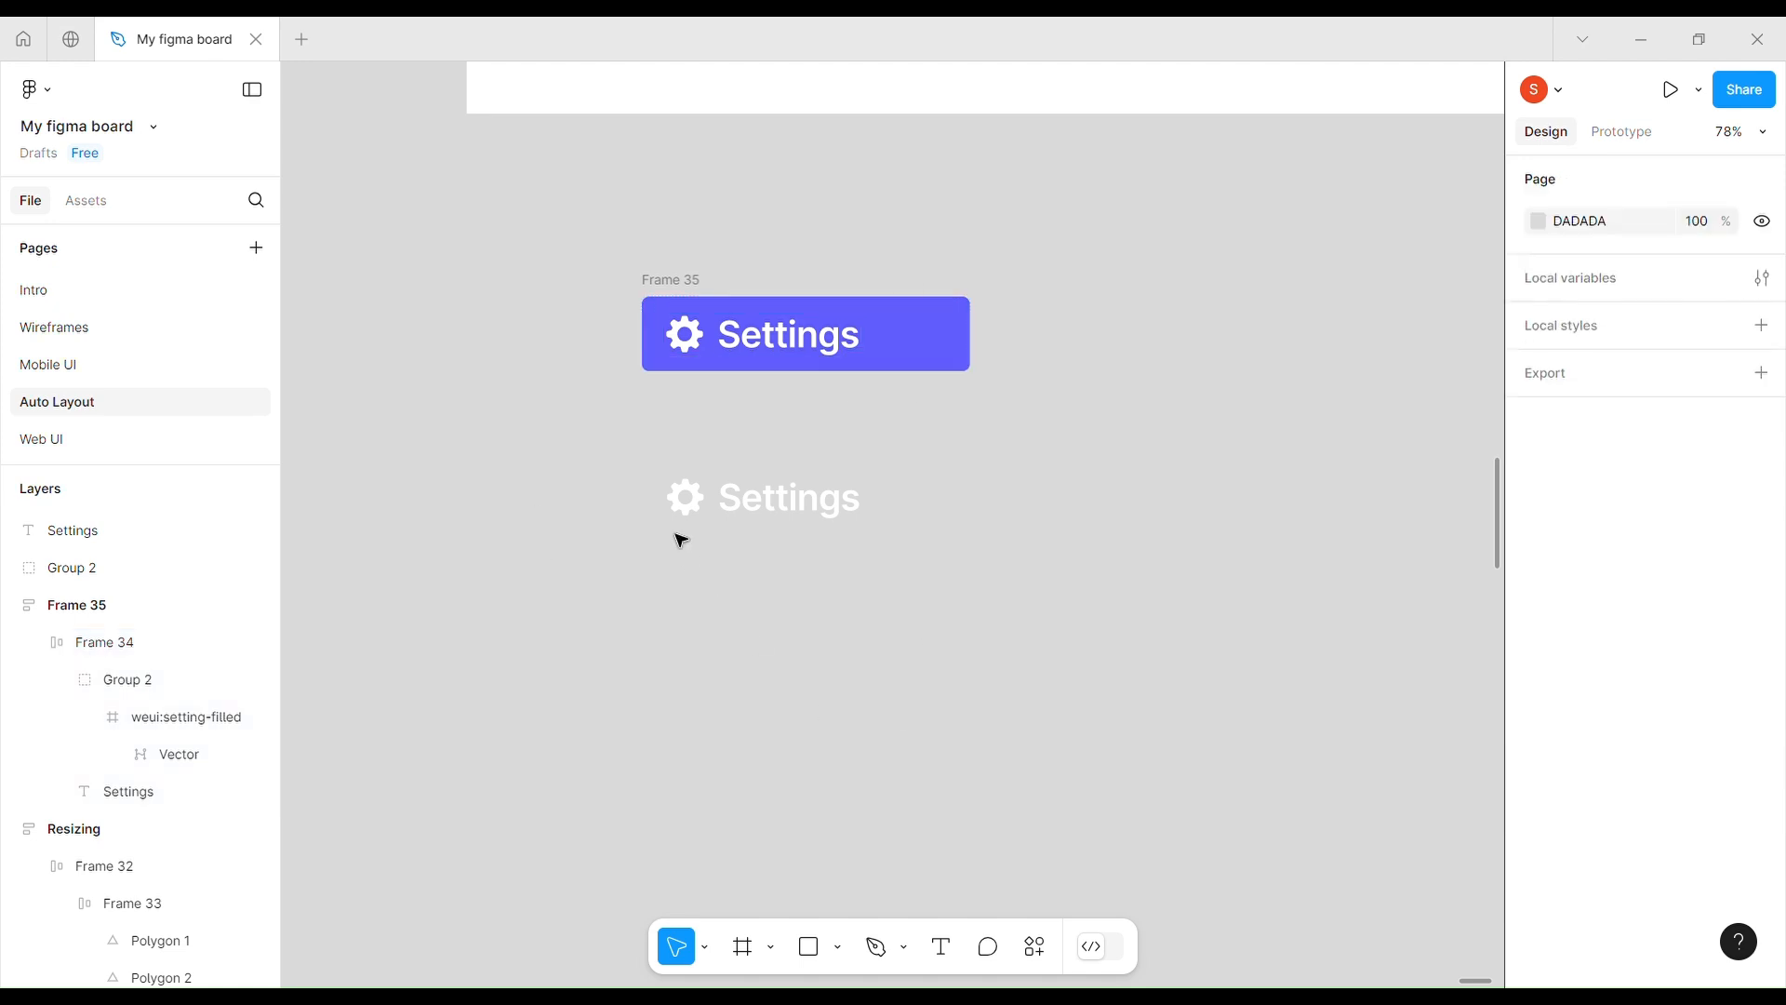
# - Combine the loose gear icon and Settings text into a horizontal auto layout frame
pyautogui.click(686, 497)
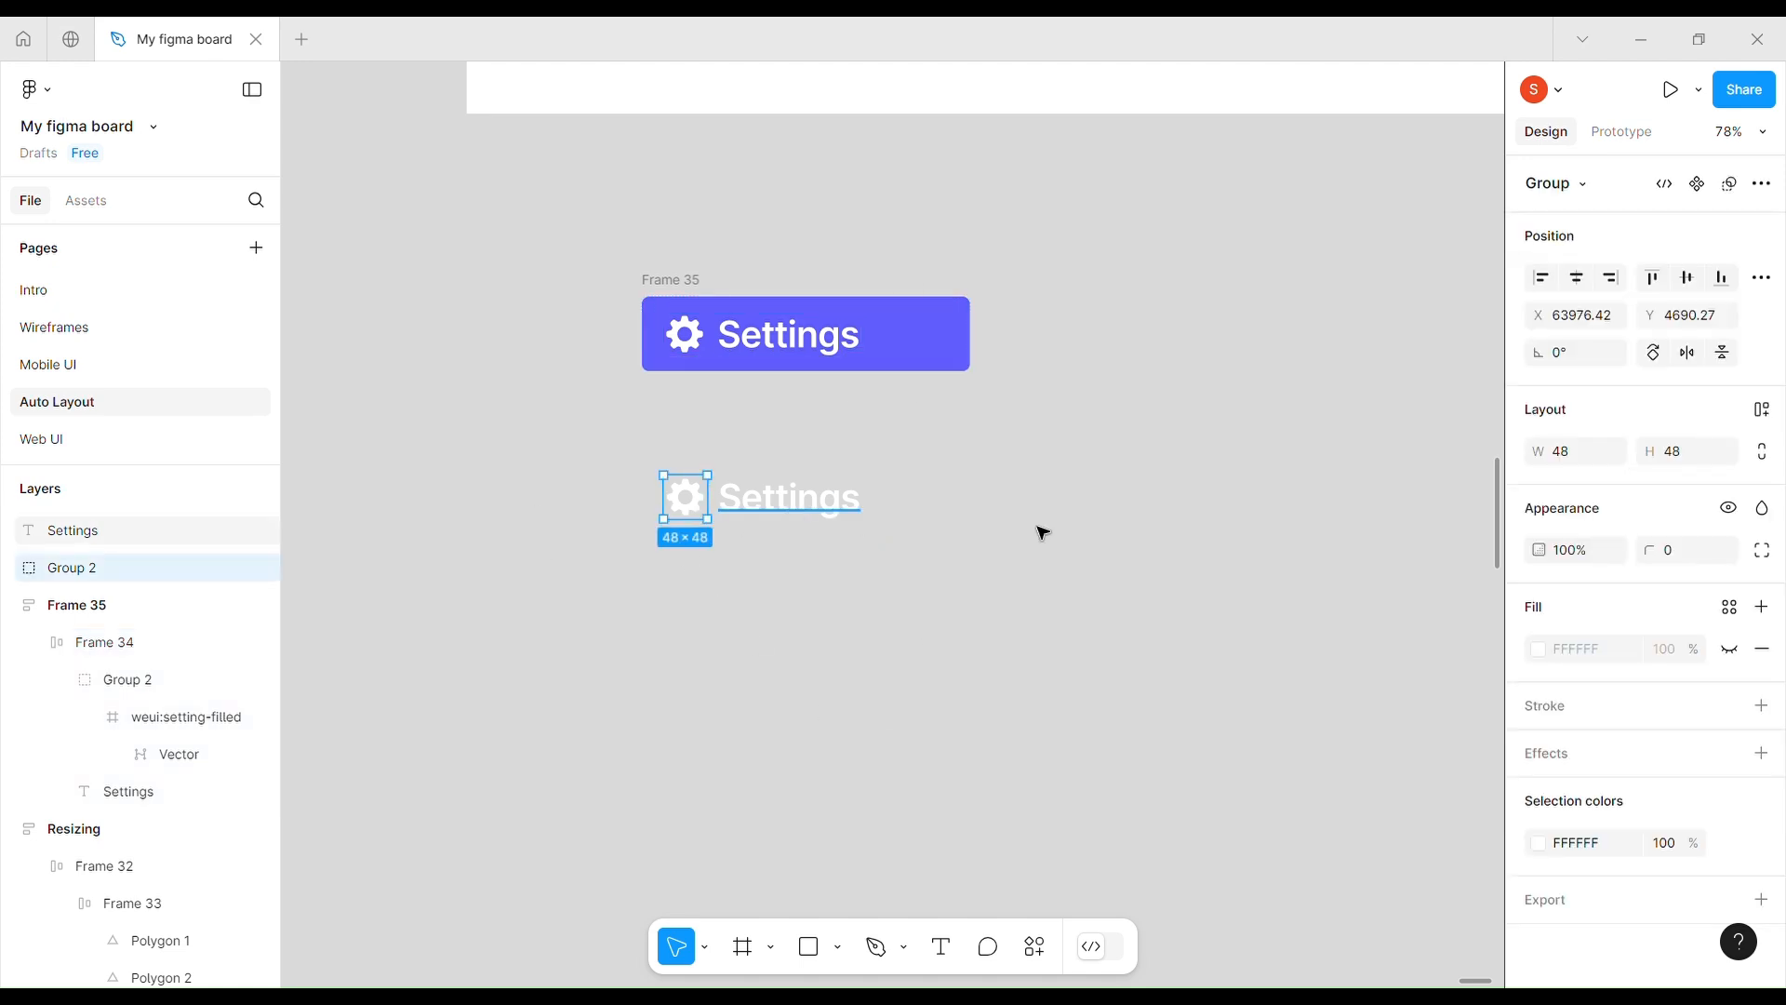
pyautogui.keyDown('shift'); pyautogui.click(789, 498); pyautogui.keyUp('shift')
pyautogui.click(1760, 411)
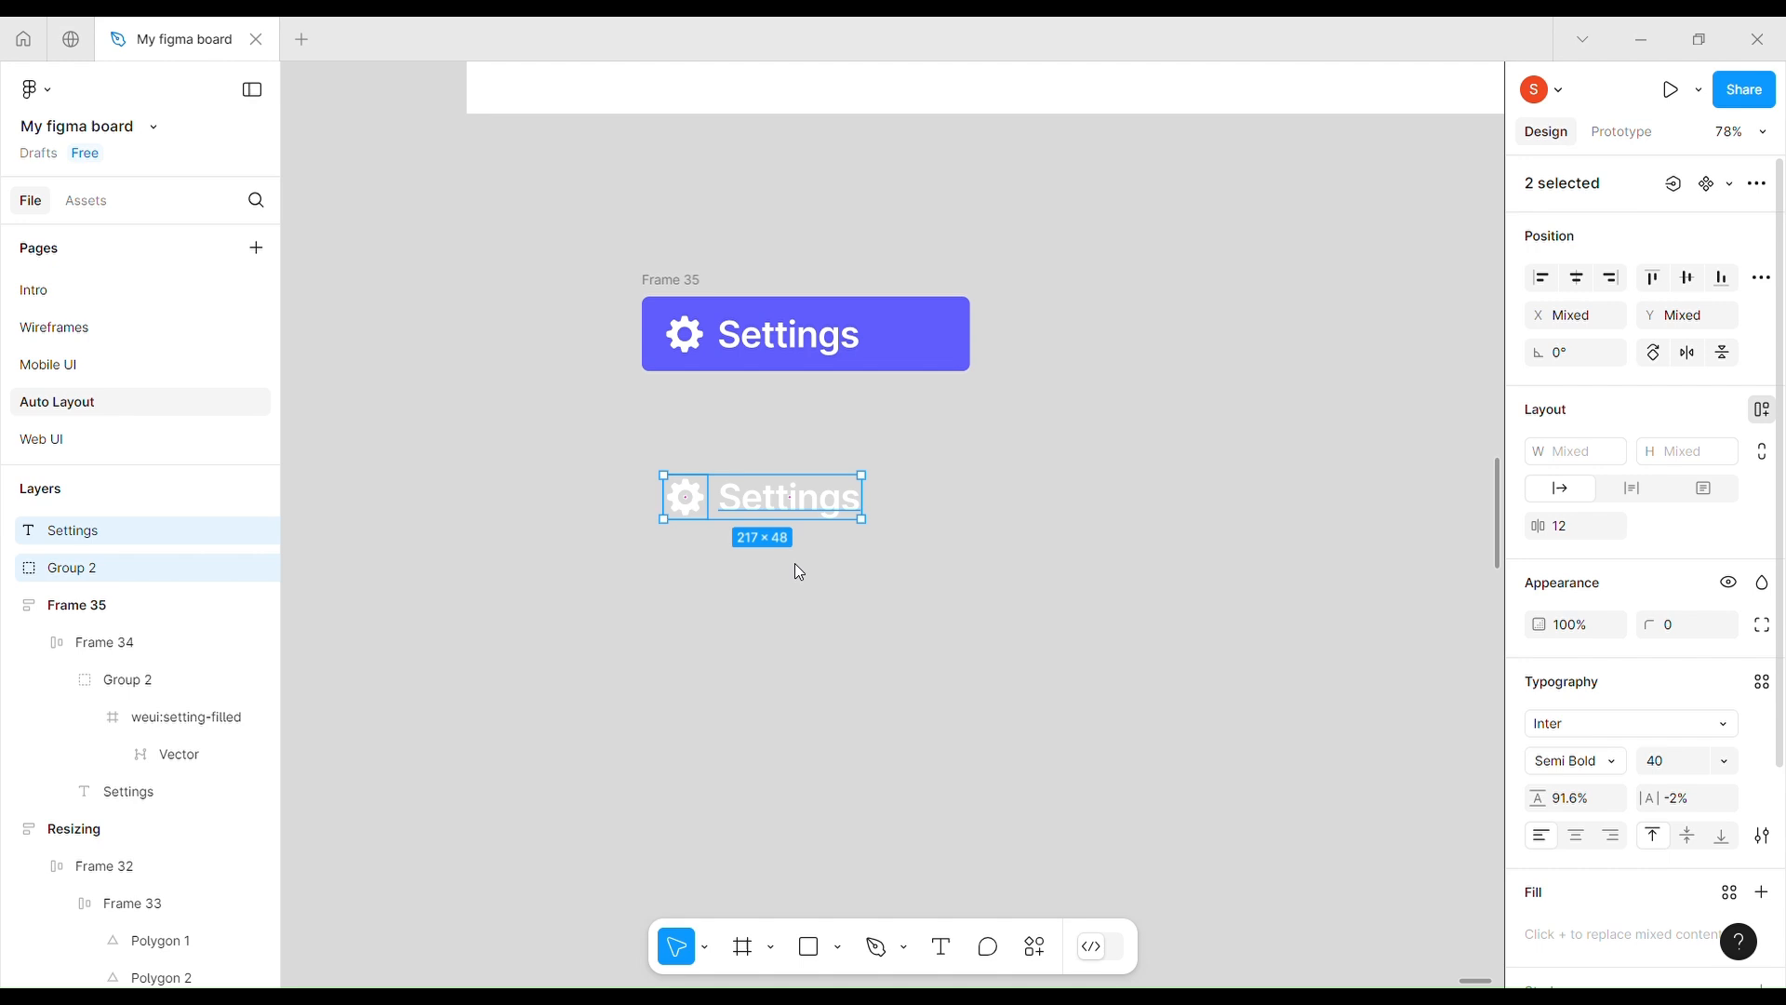
pyautogui.hotkey('shift', 'a')
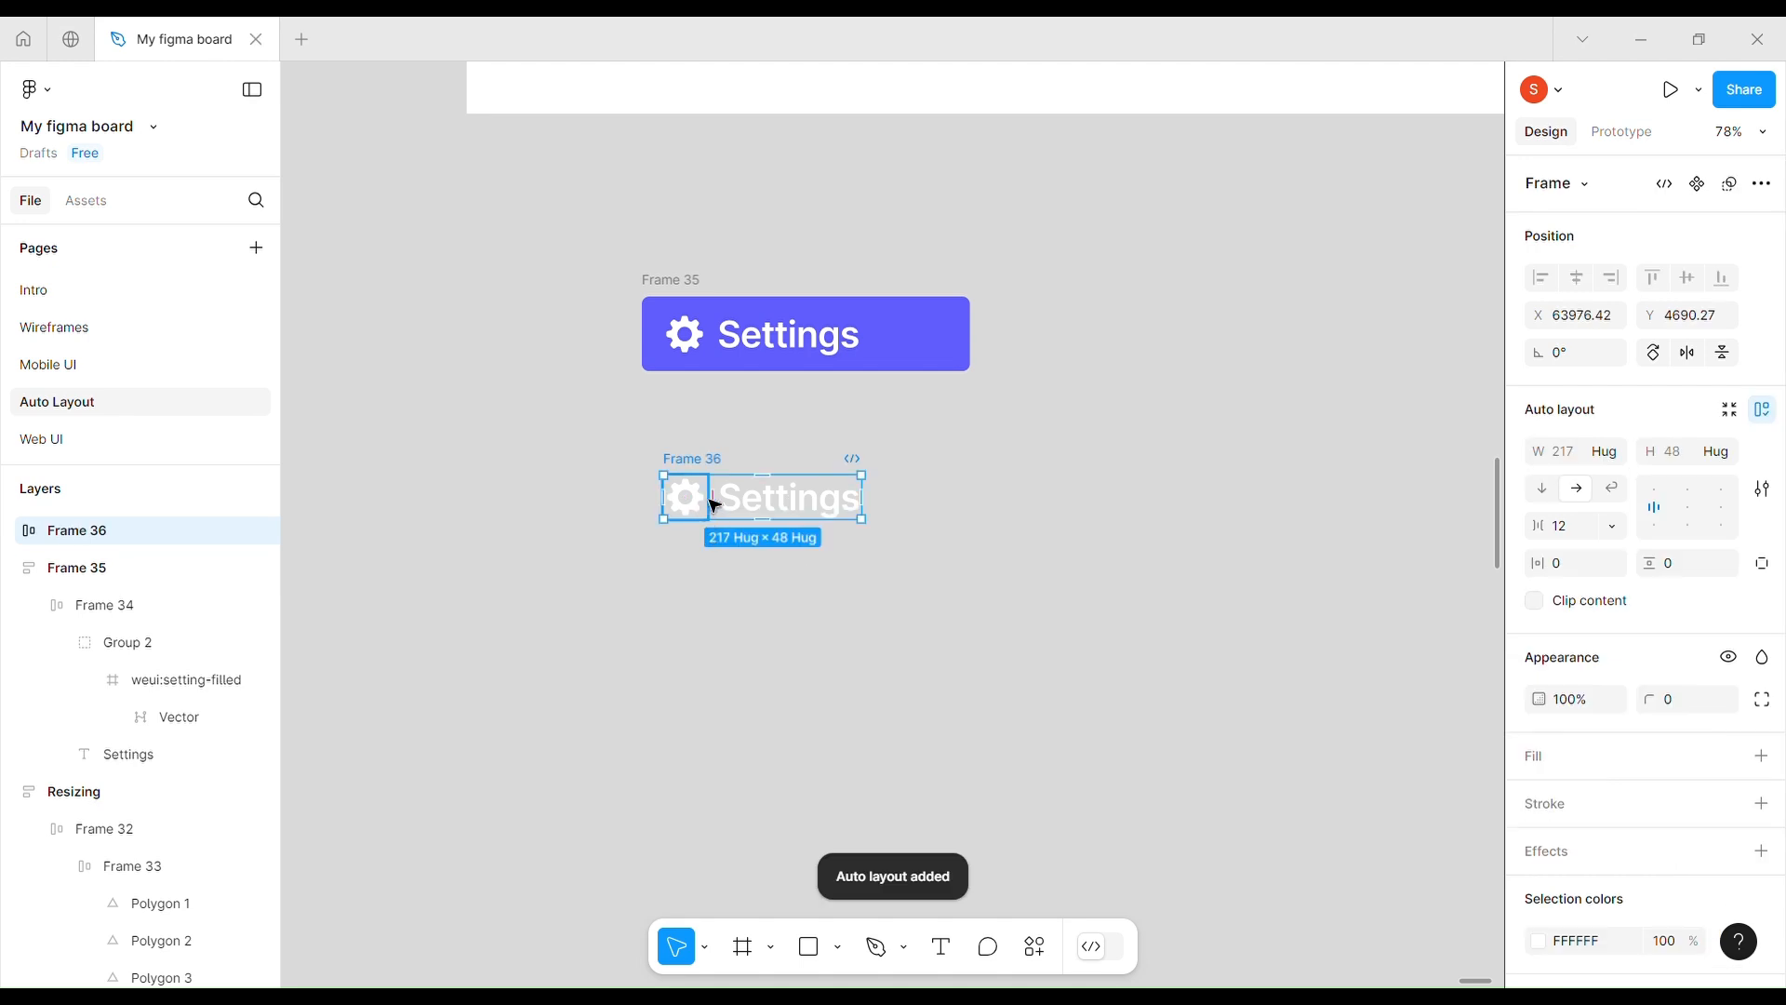
# - Wrap the new icon-and-text auto layout in another frame and fill that outer frame with magenta FF00E1
pyautogui.rightClick(765, 502)
pyautogui.click(874, 485)
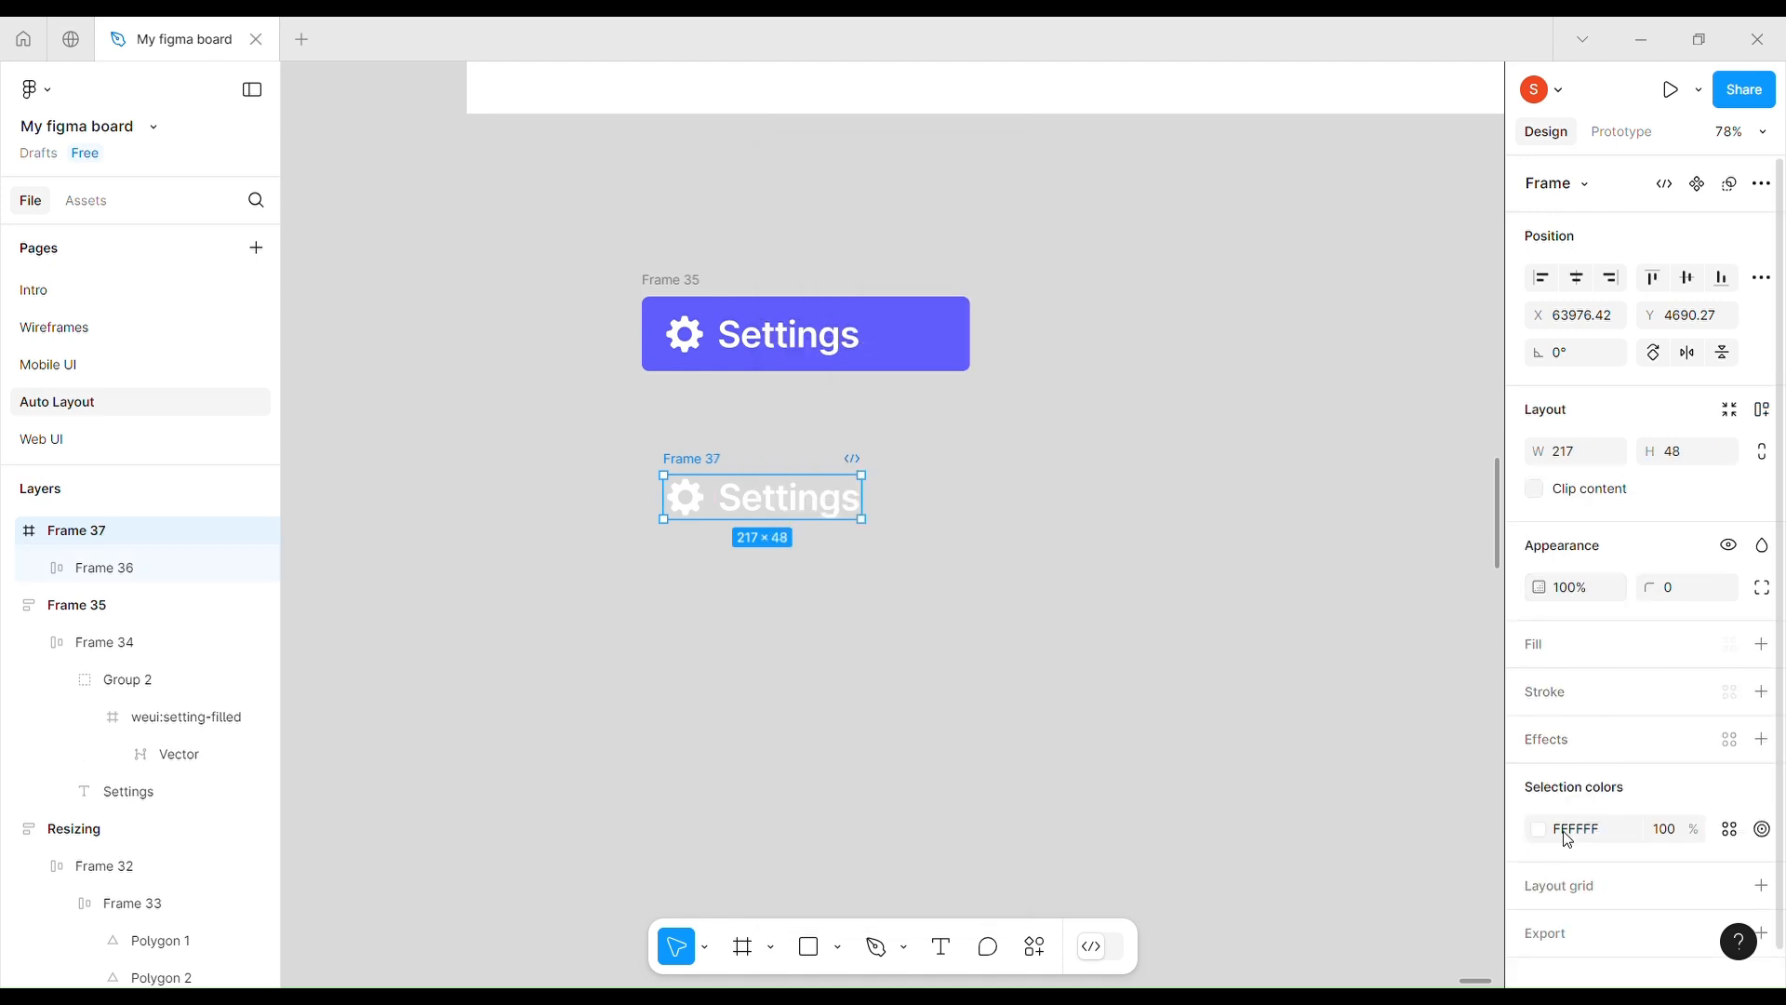
pyautogui.click(1546, 646)
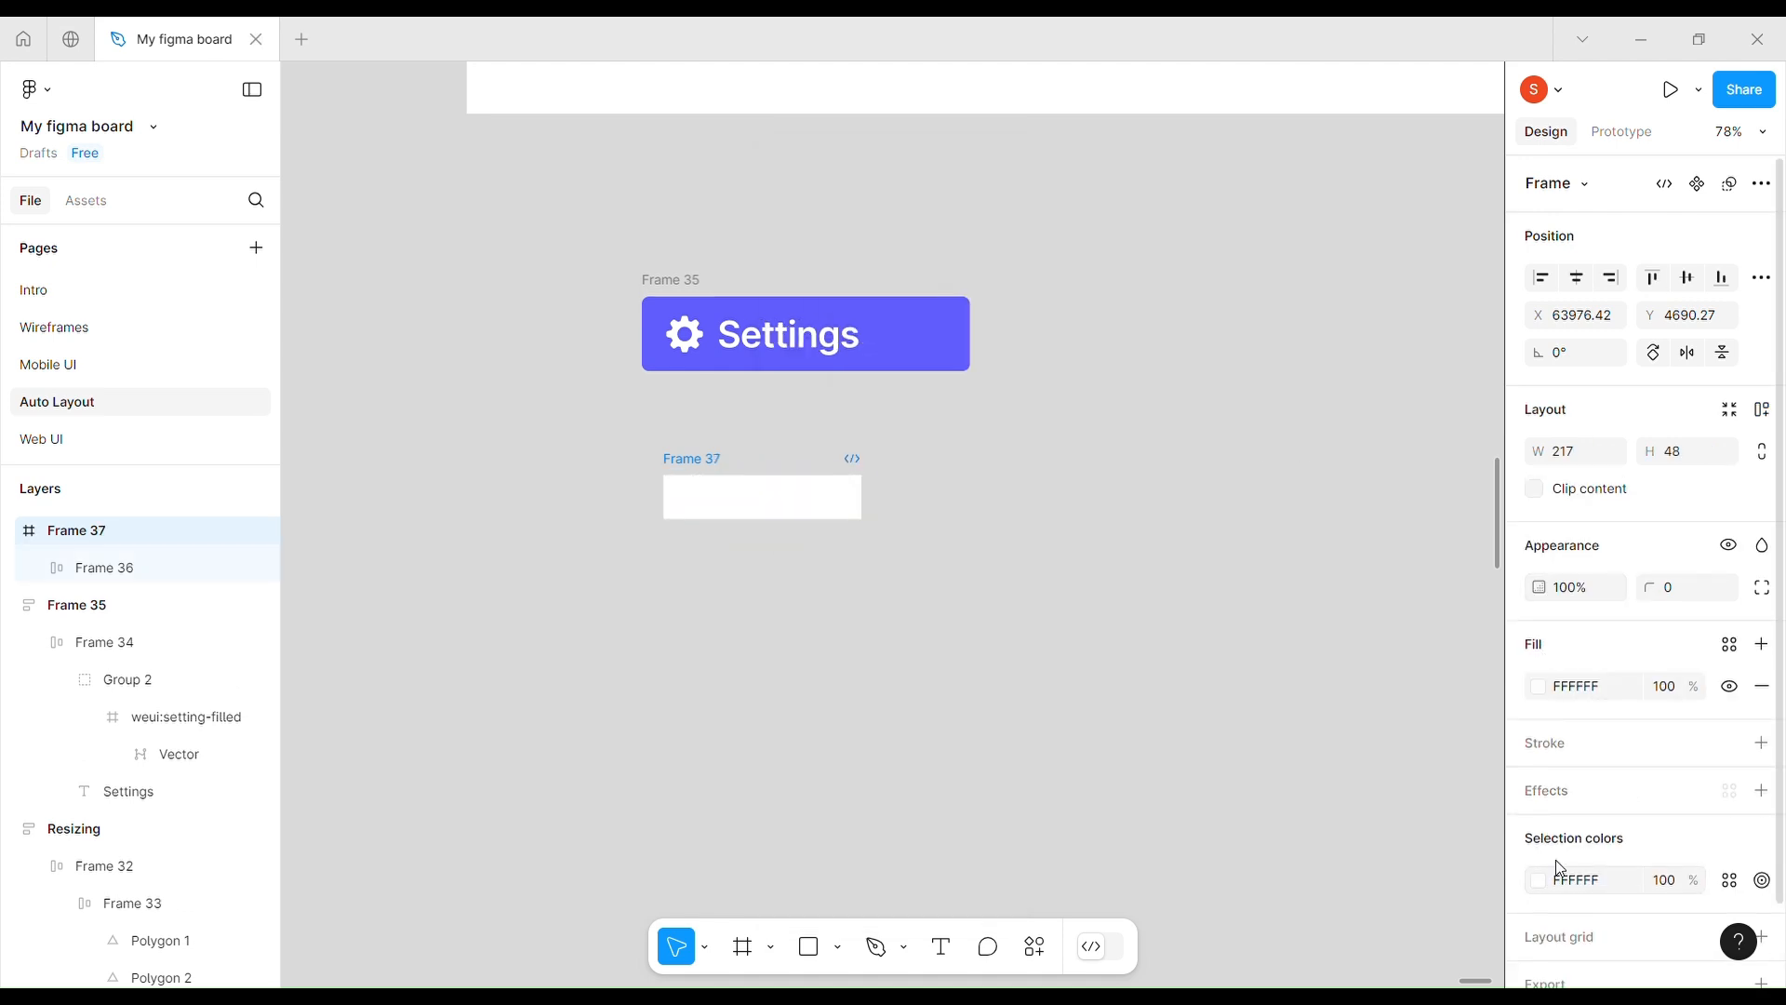
pyautogui.click(1540, 687)
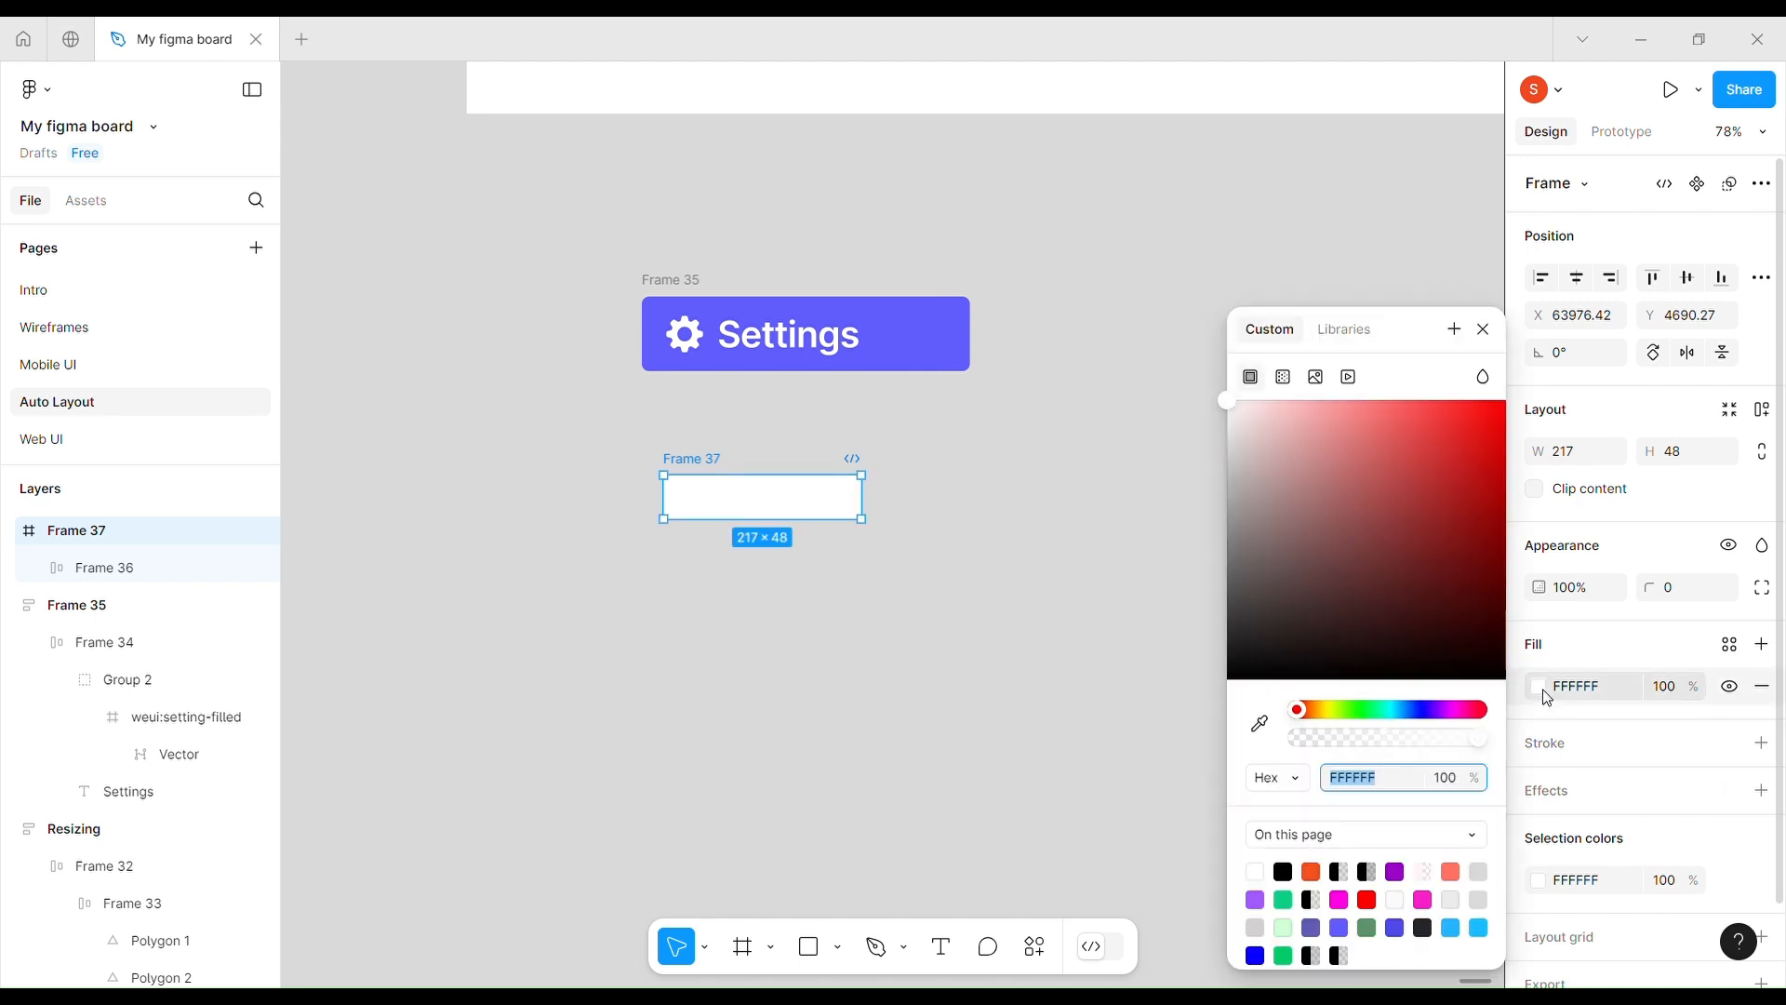
pyautogui.click(1338, 898)
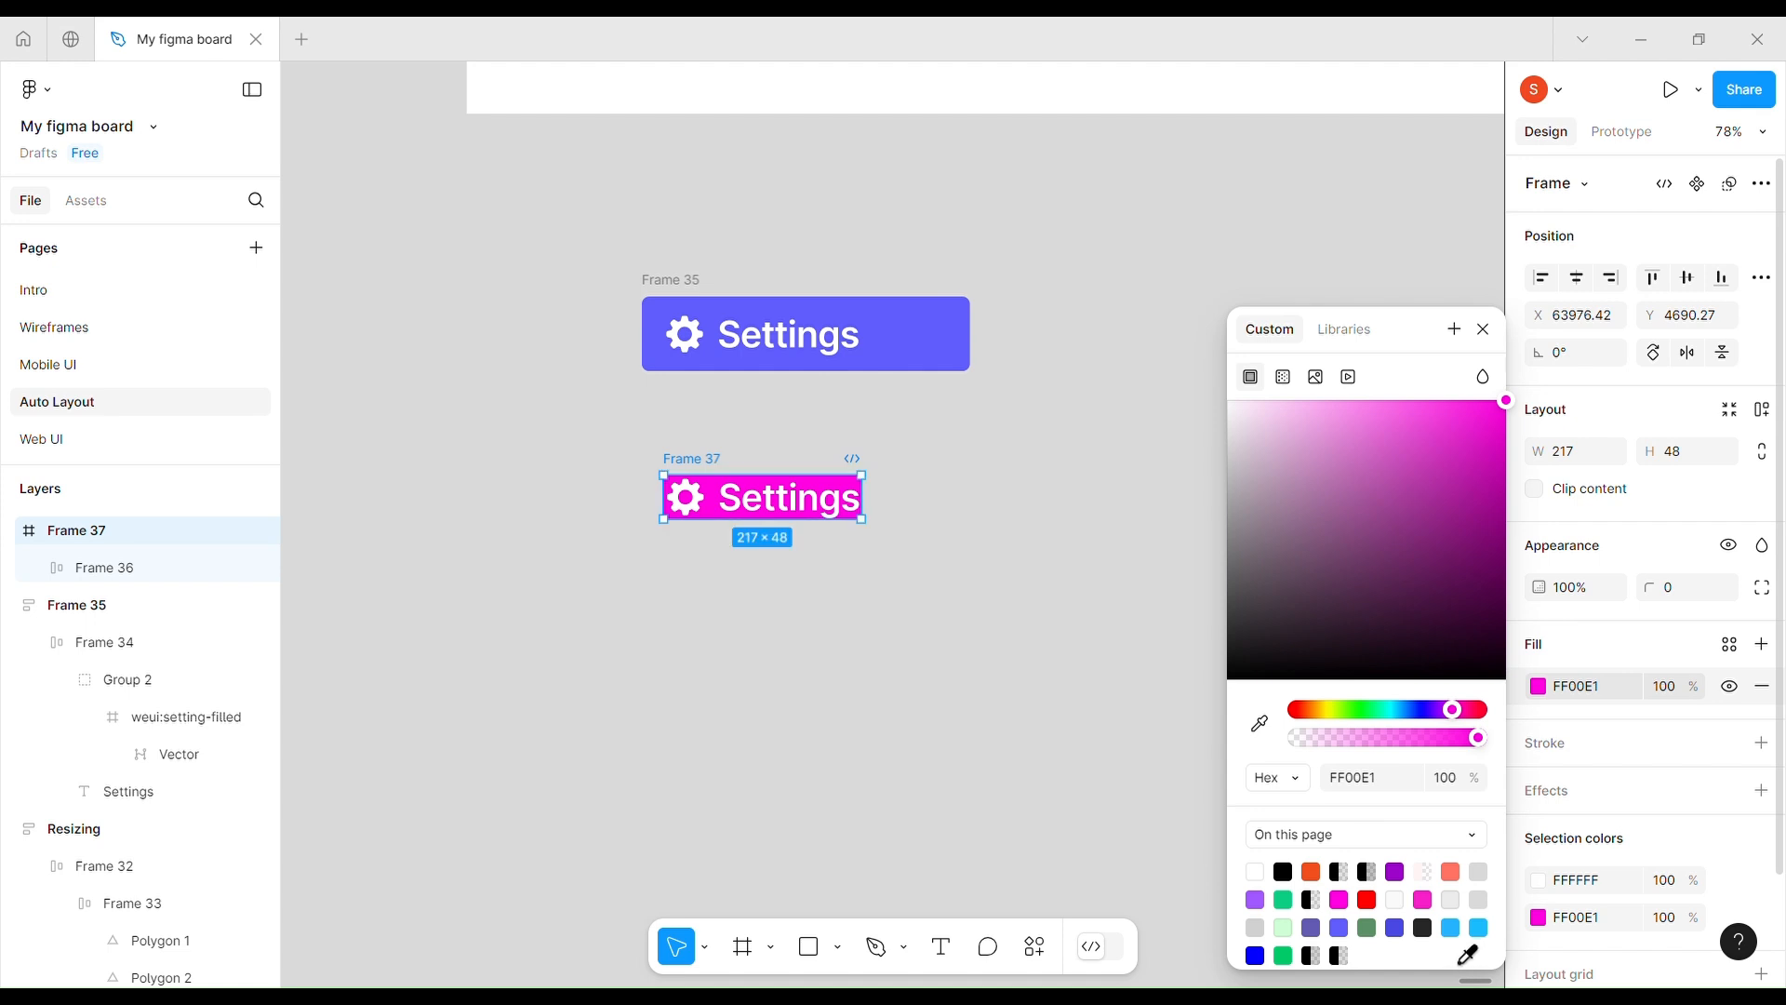
# - Change the outer frame's fill to the page colour 4949E4 and set its corner radius to 8
pyautogui.click(1395, 929)
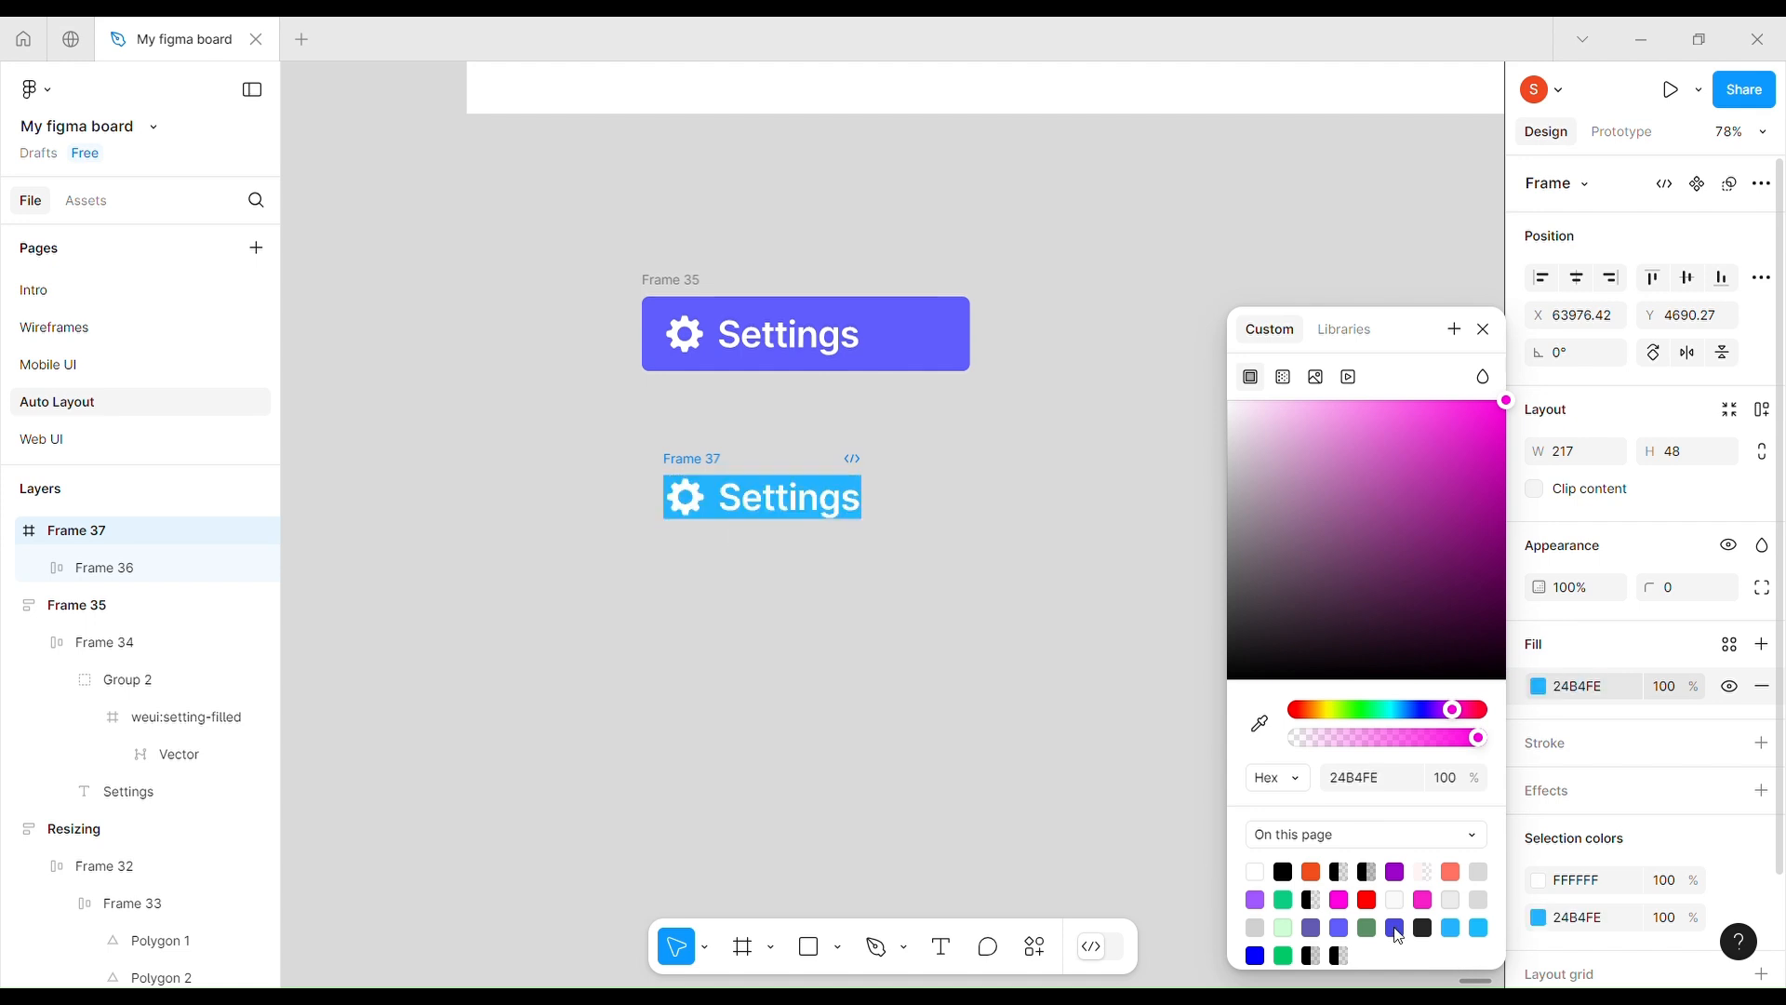
pyautogui.click(1394, 927)
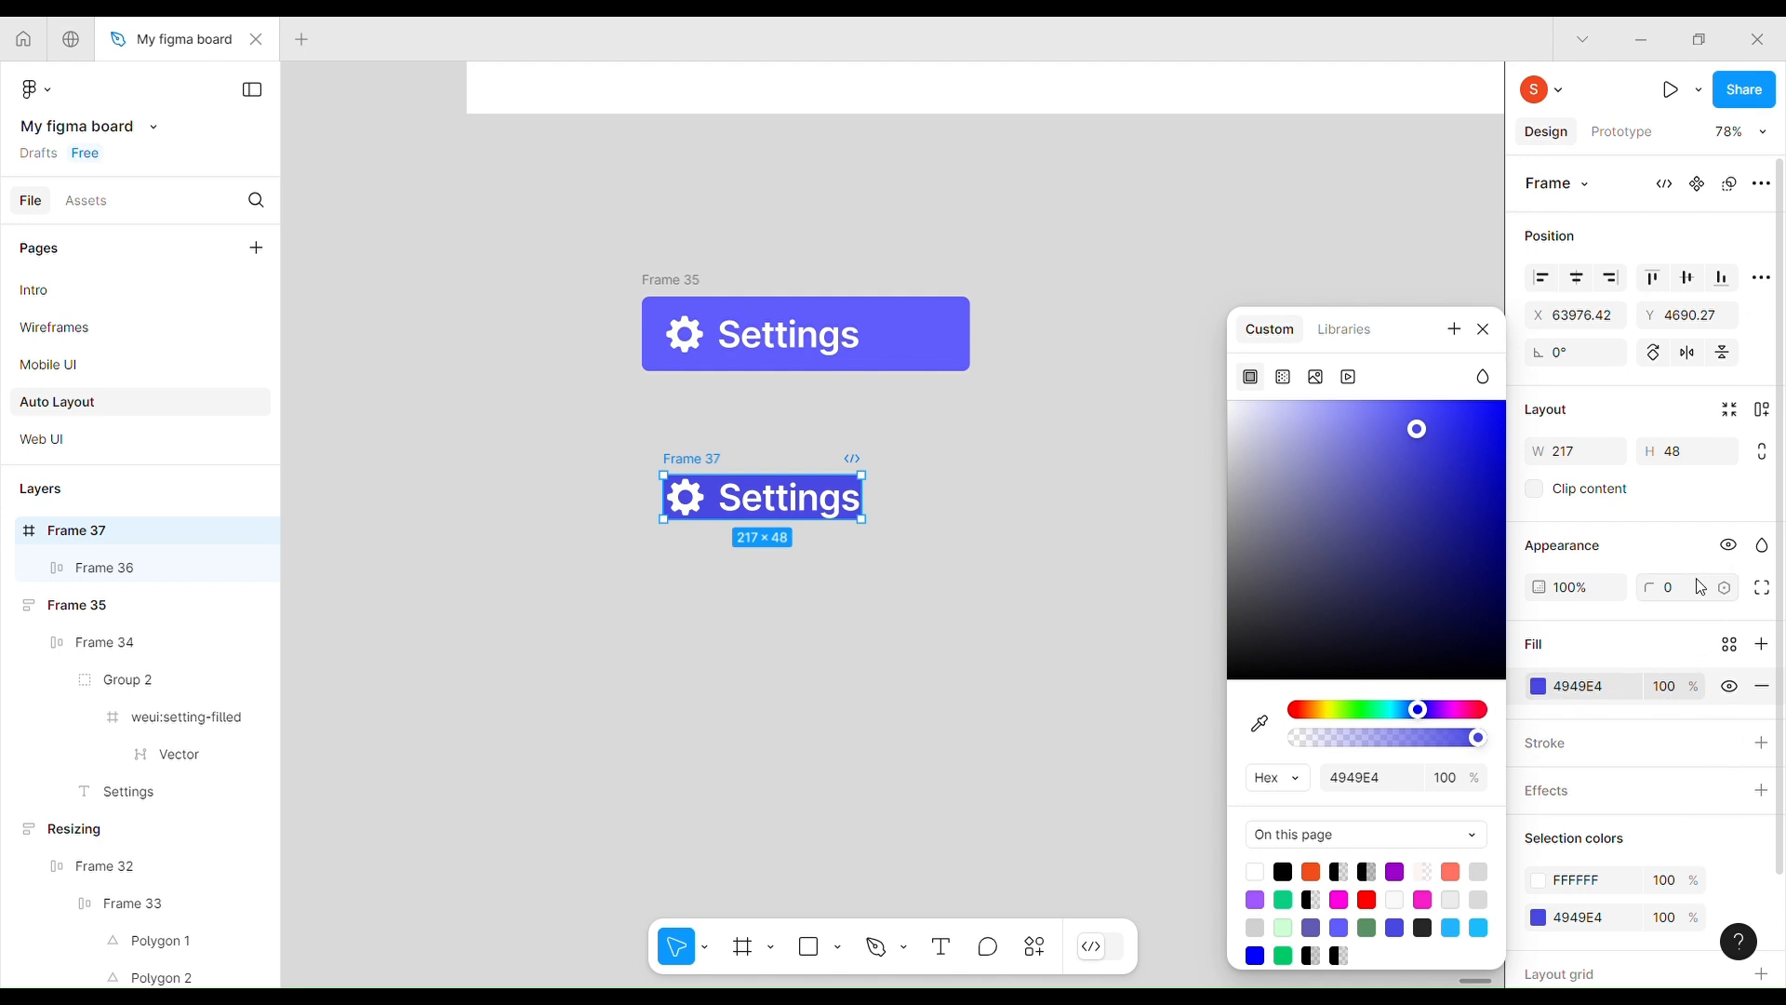
pyautogui.click(1677, 600)
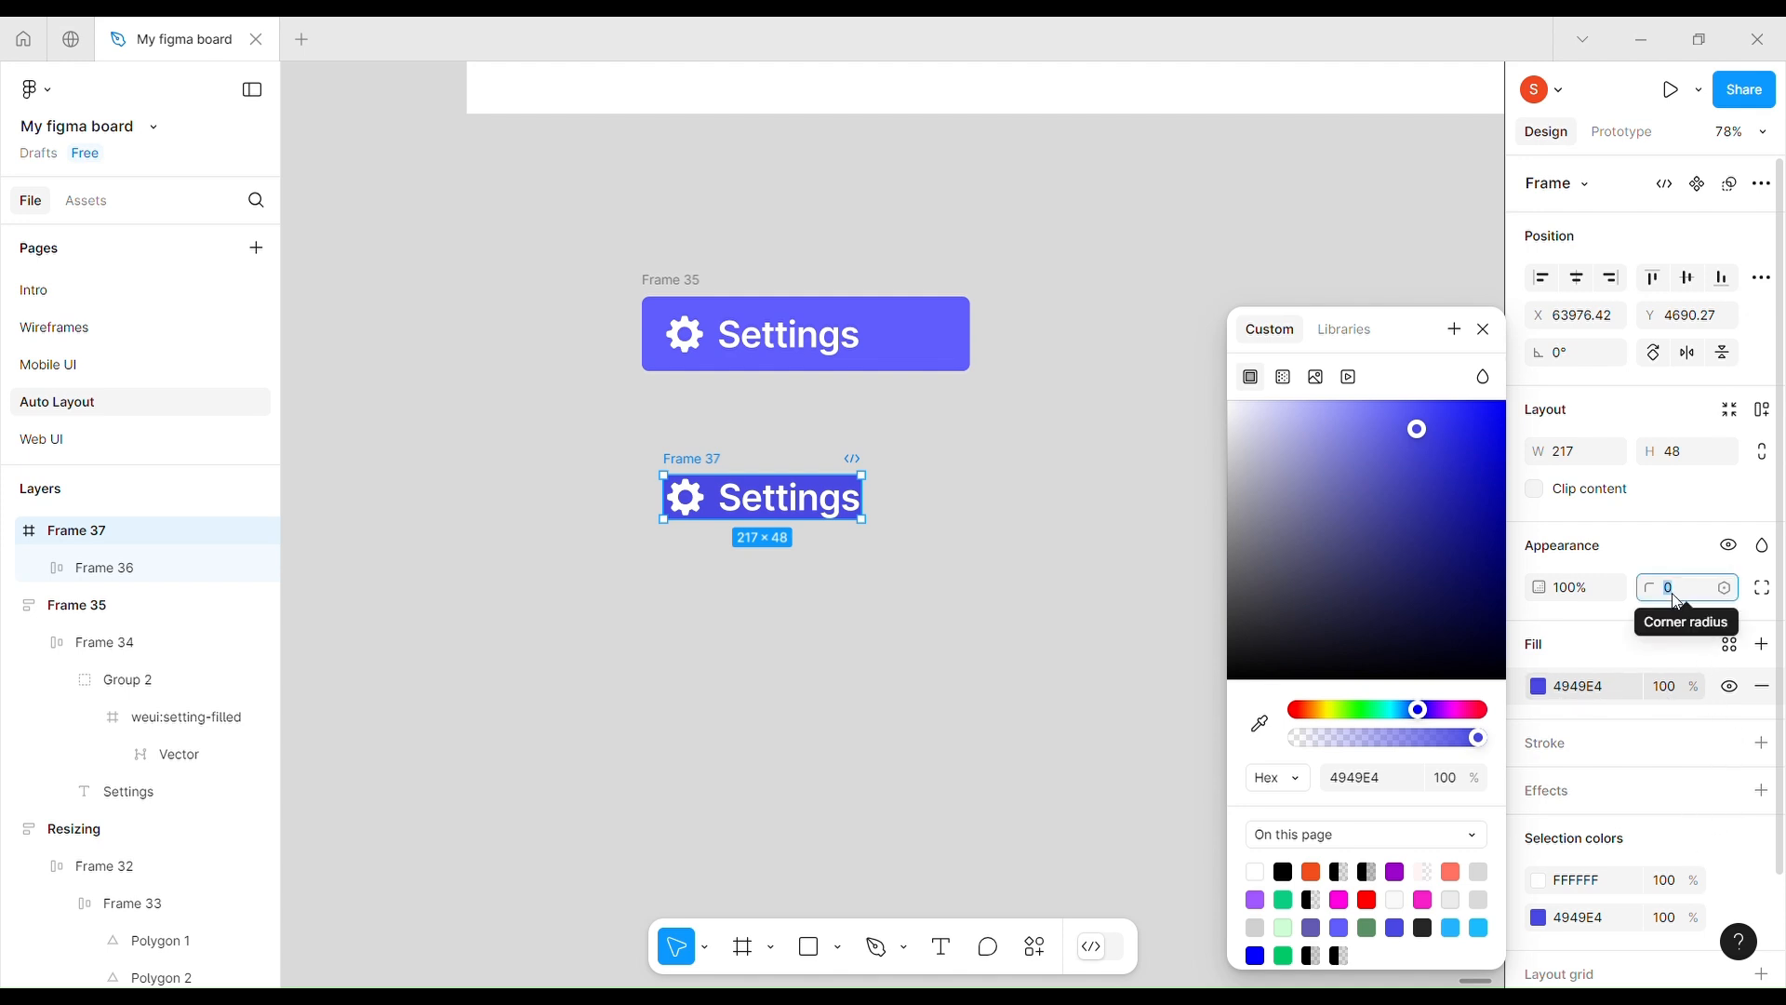
pyautogui.write('8')
pyautogui.click(1483, 329)
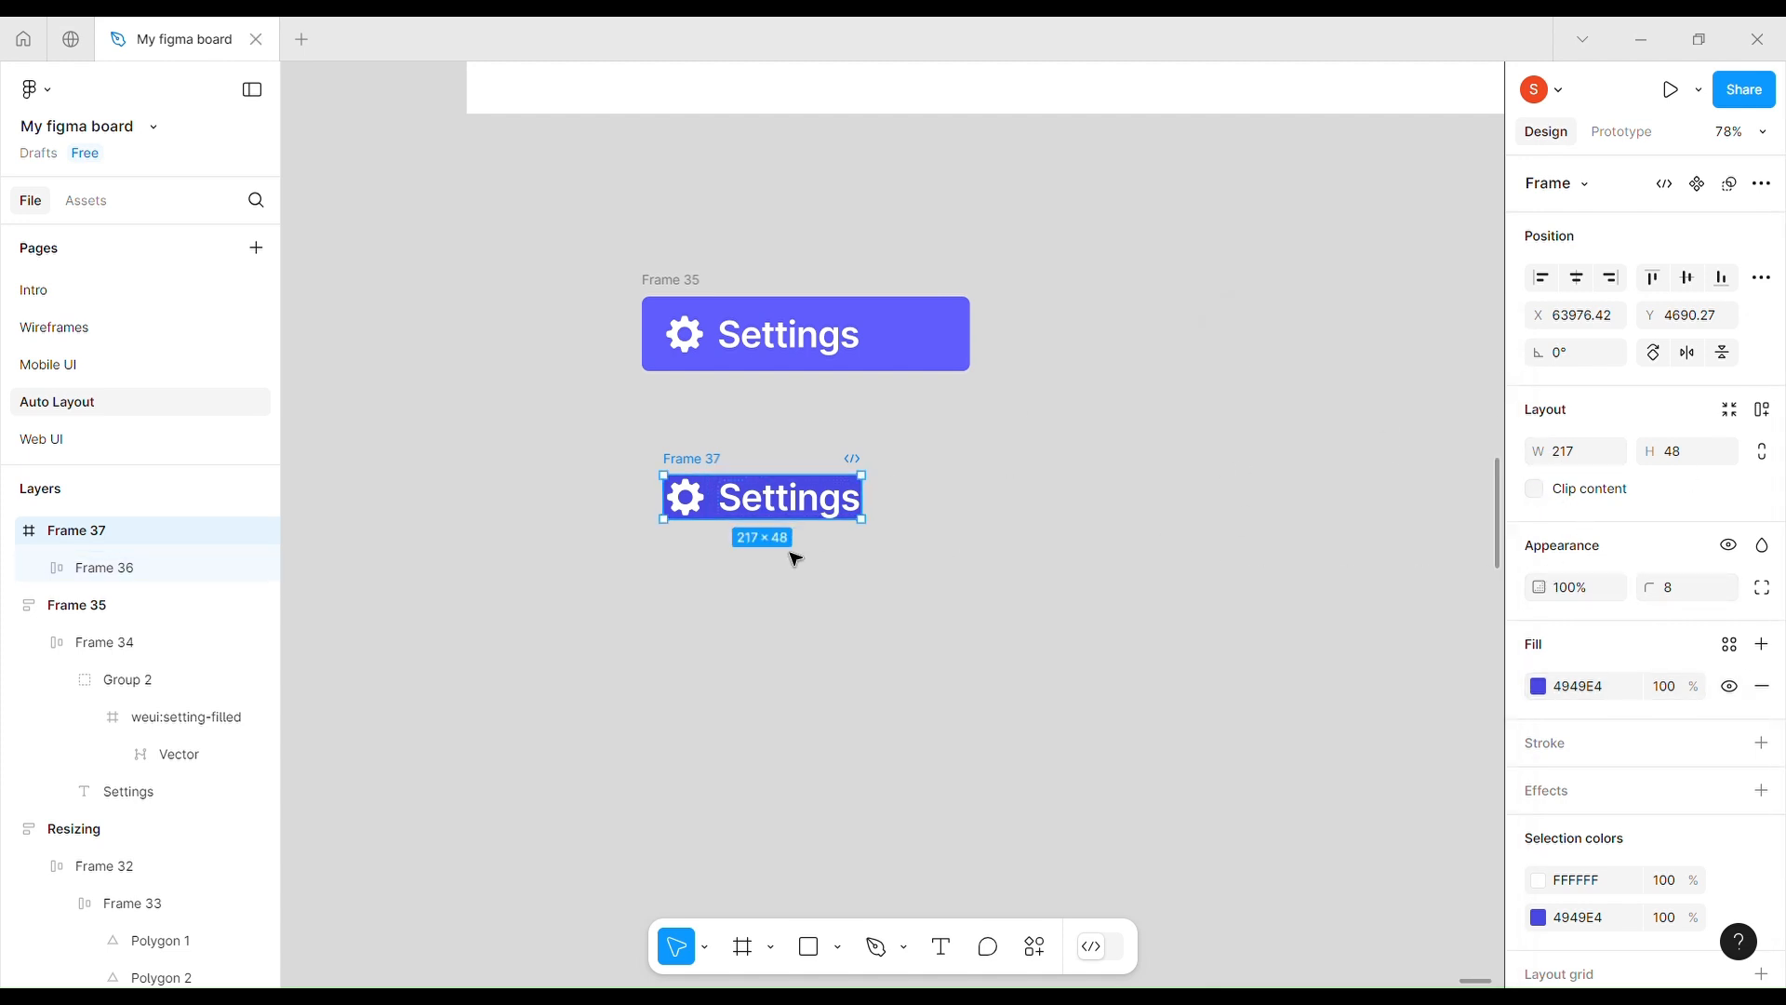
# - Apply auto layout to the outer frame and set its horizontal and vertical padding to 24
pyautogui.click(678, 427)
pyautogui.click(773, 484)
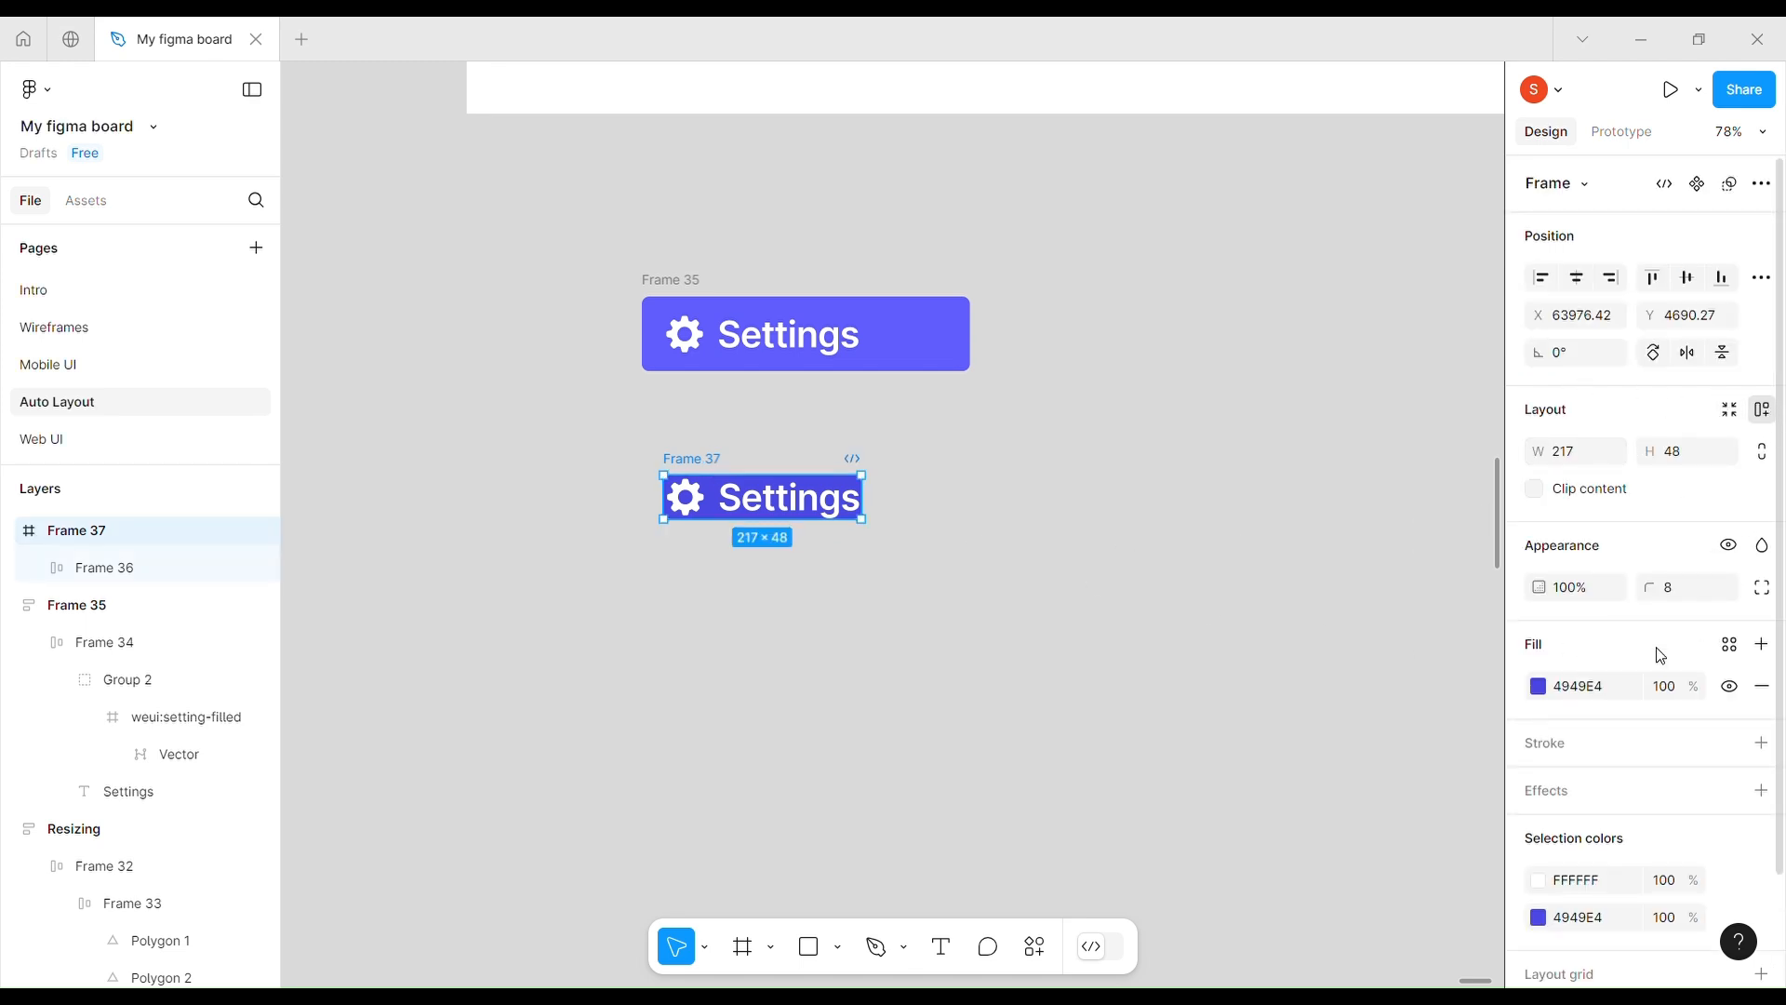
pyautogui.hotkey('shift', 'a')
pyautogui.moveTo(1537, 563)
pyautogui.mouseDown()
pyautogui.moveTo(1607, 563)
pyautogui.moveTo(1541, 567)
pyautogui.mouseUp()
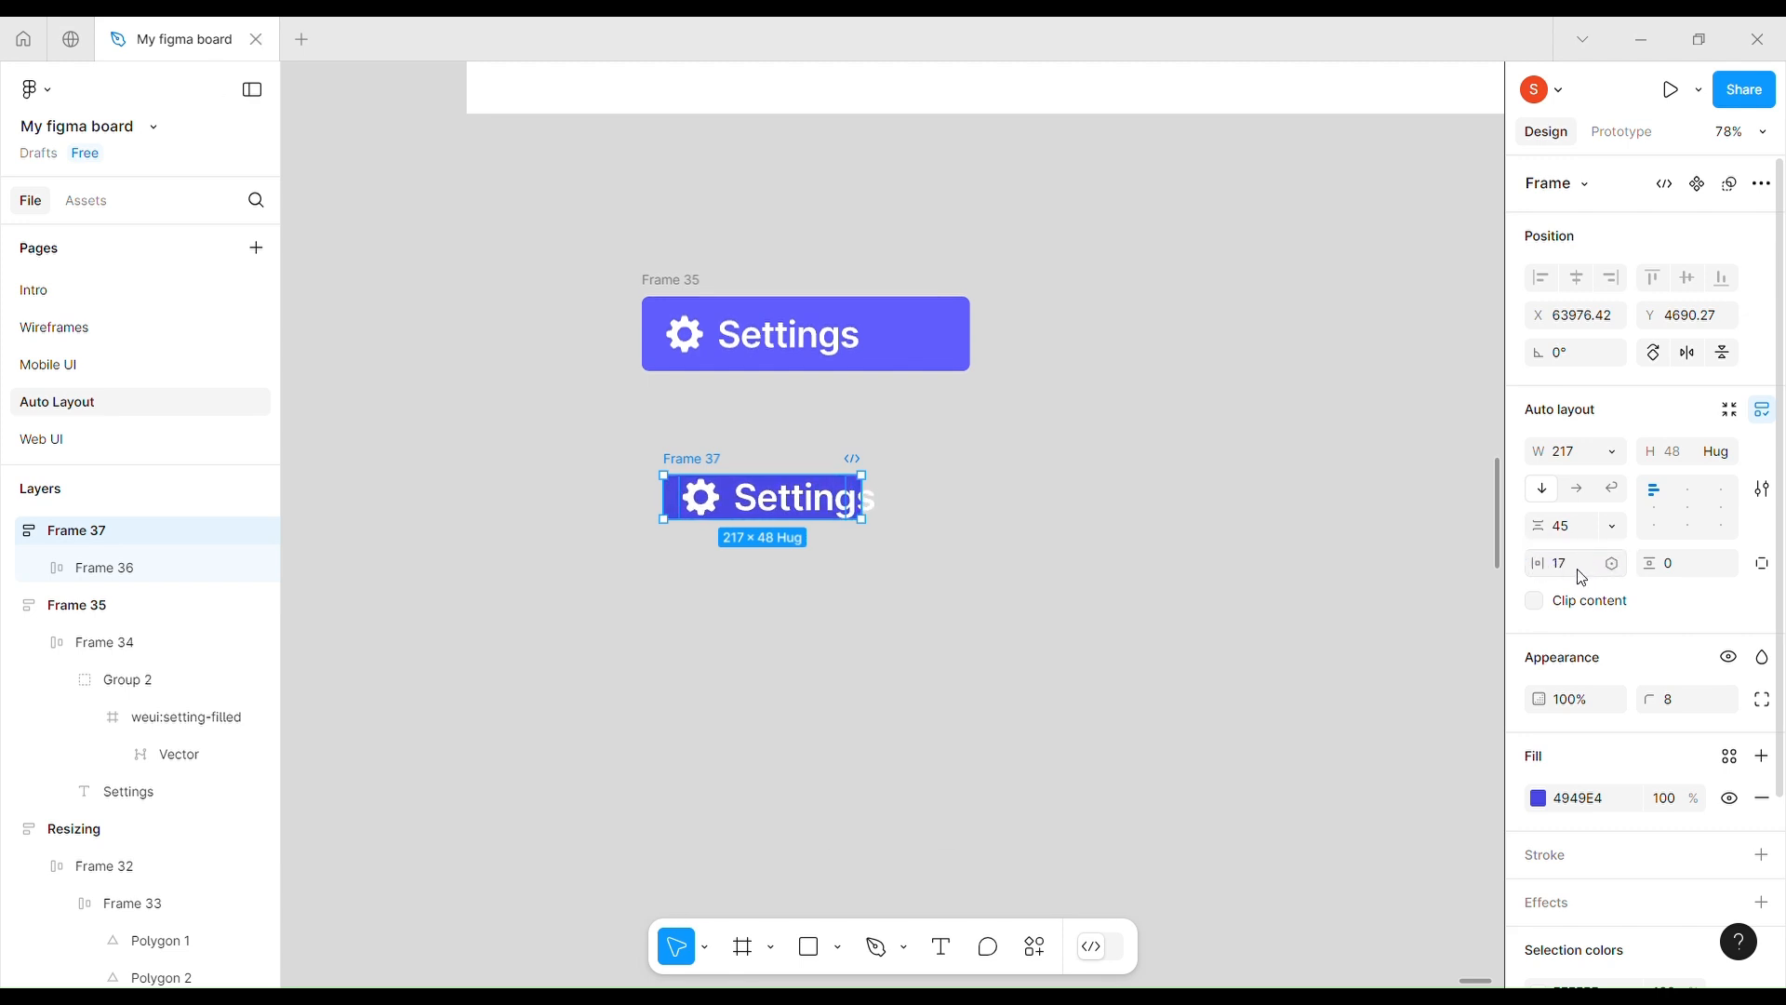
pyautogui.click(1576, 573)
pyautogui.click(1681, 574)
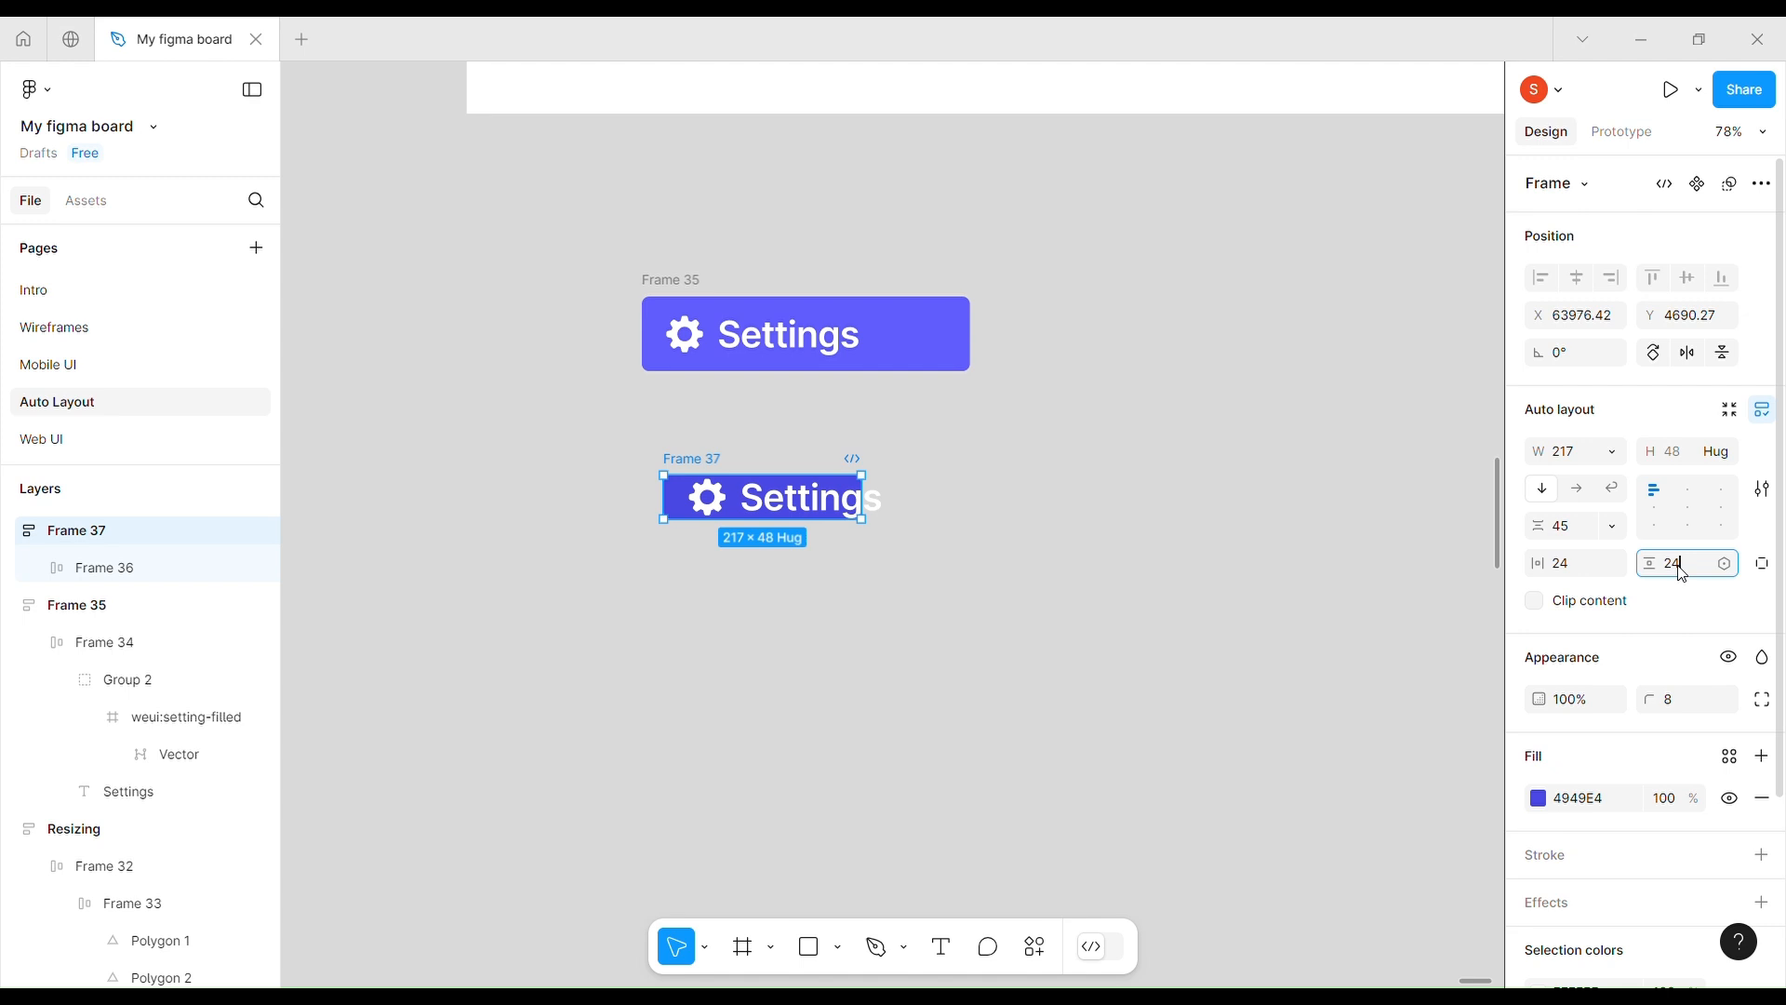
pyautogui.press('Return')
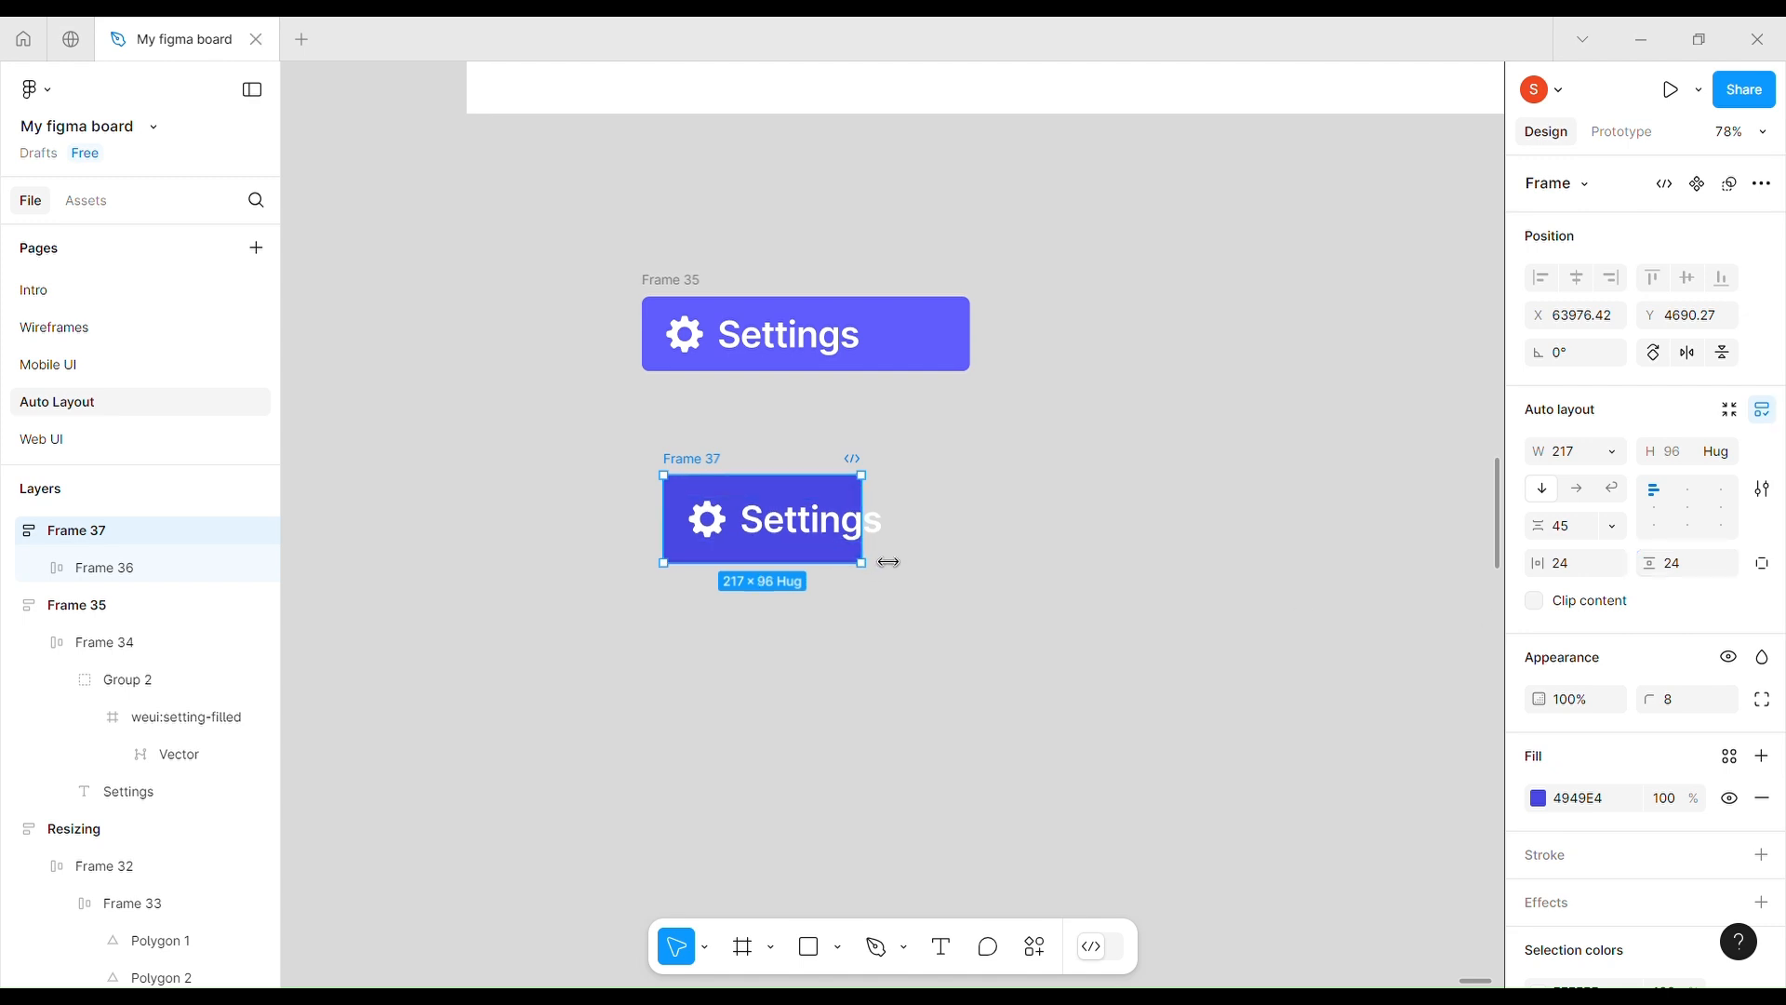
# - Widen the new Settings button to 400 and move it more closely into line beneath the upper button
pyautogui.moveTo(884, 562); pyautogui.dragTo(1068, 561)
pyautogui.click(830, 715)
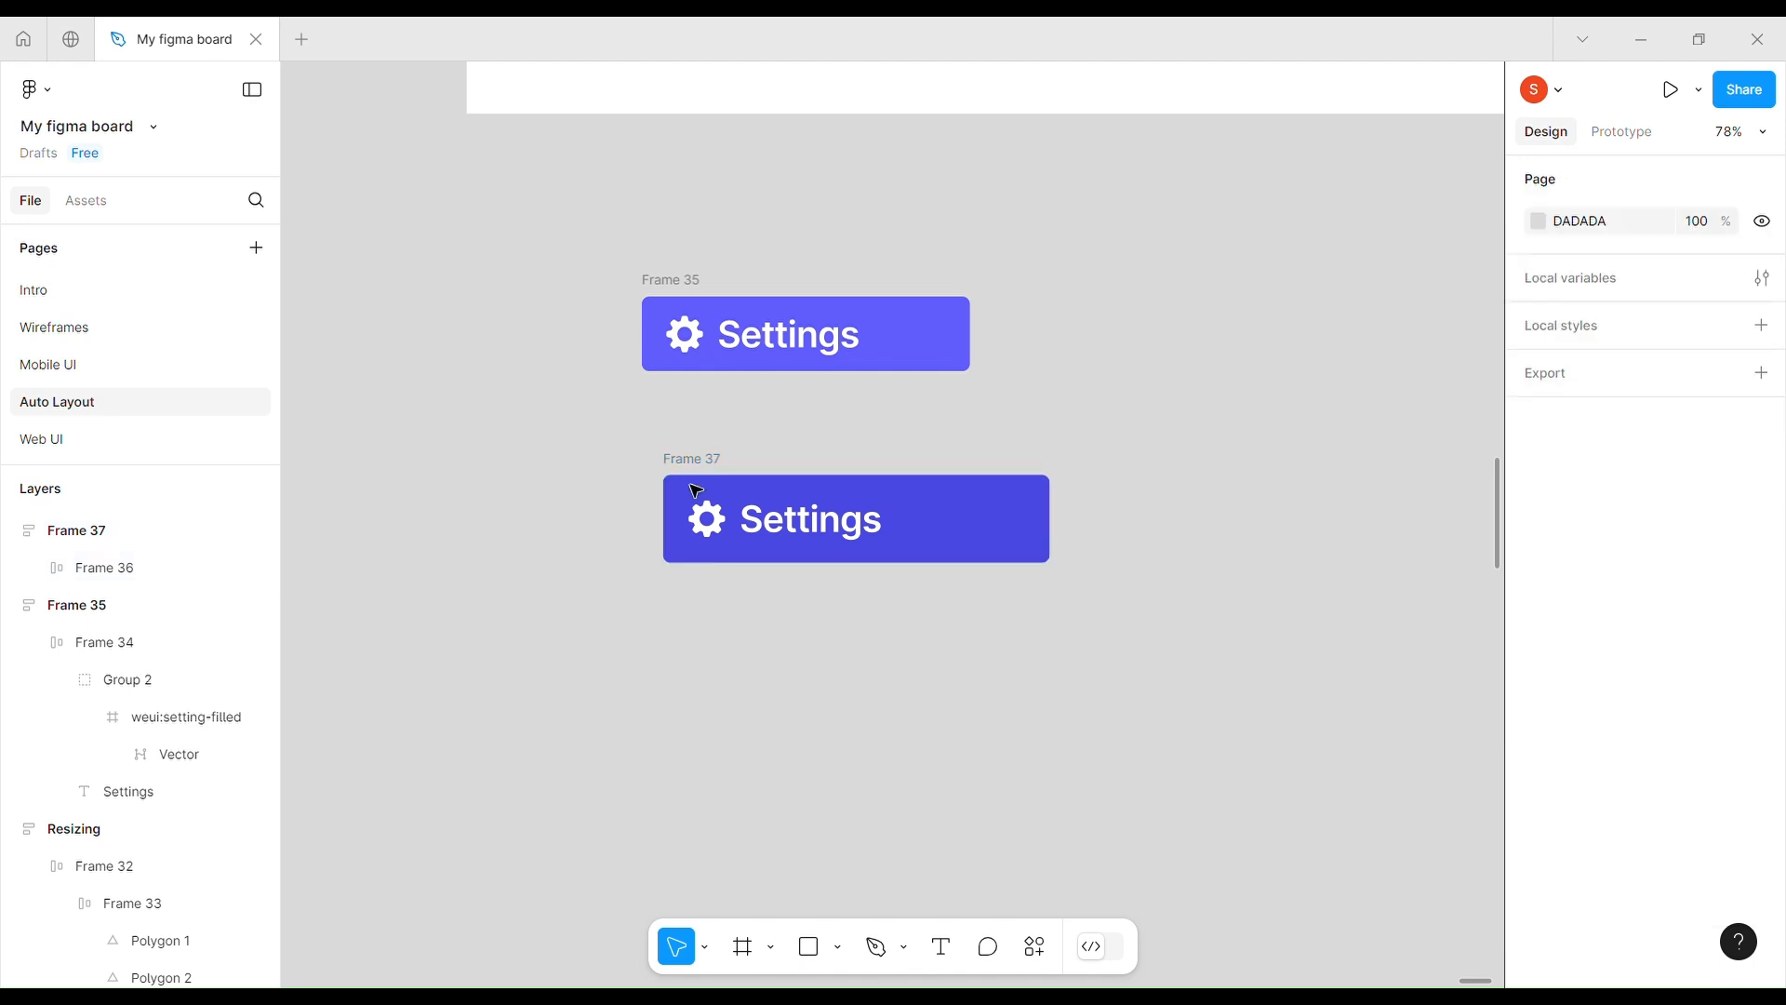
pyautogui.click(1012, 535)
pyautogui.moveTo(939, 525)
pyautogui.mouseDown()
pyautogui.moveTo(898, 522)
pyautogui.moveTo(918, 527)
pyautogui.mouseUp()
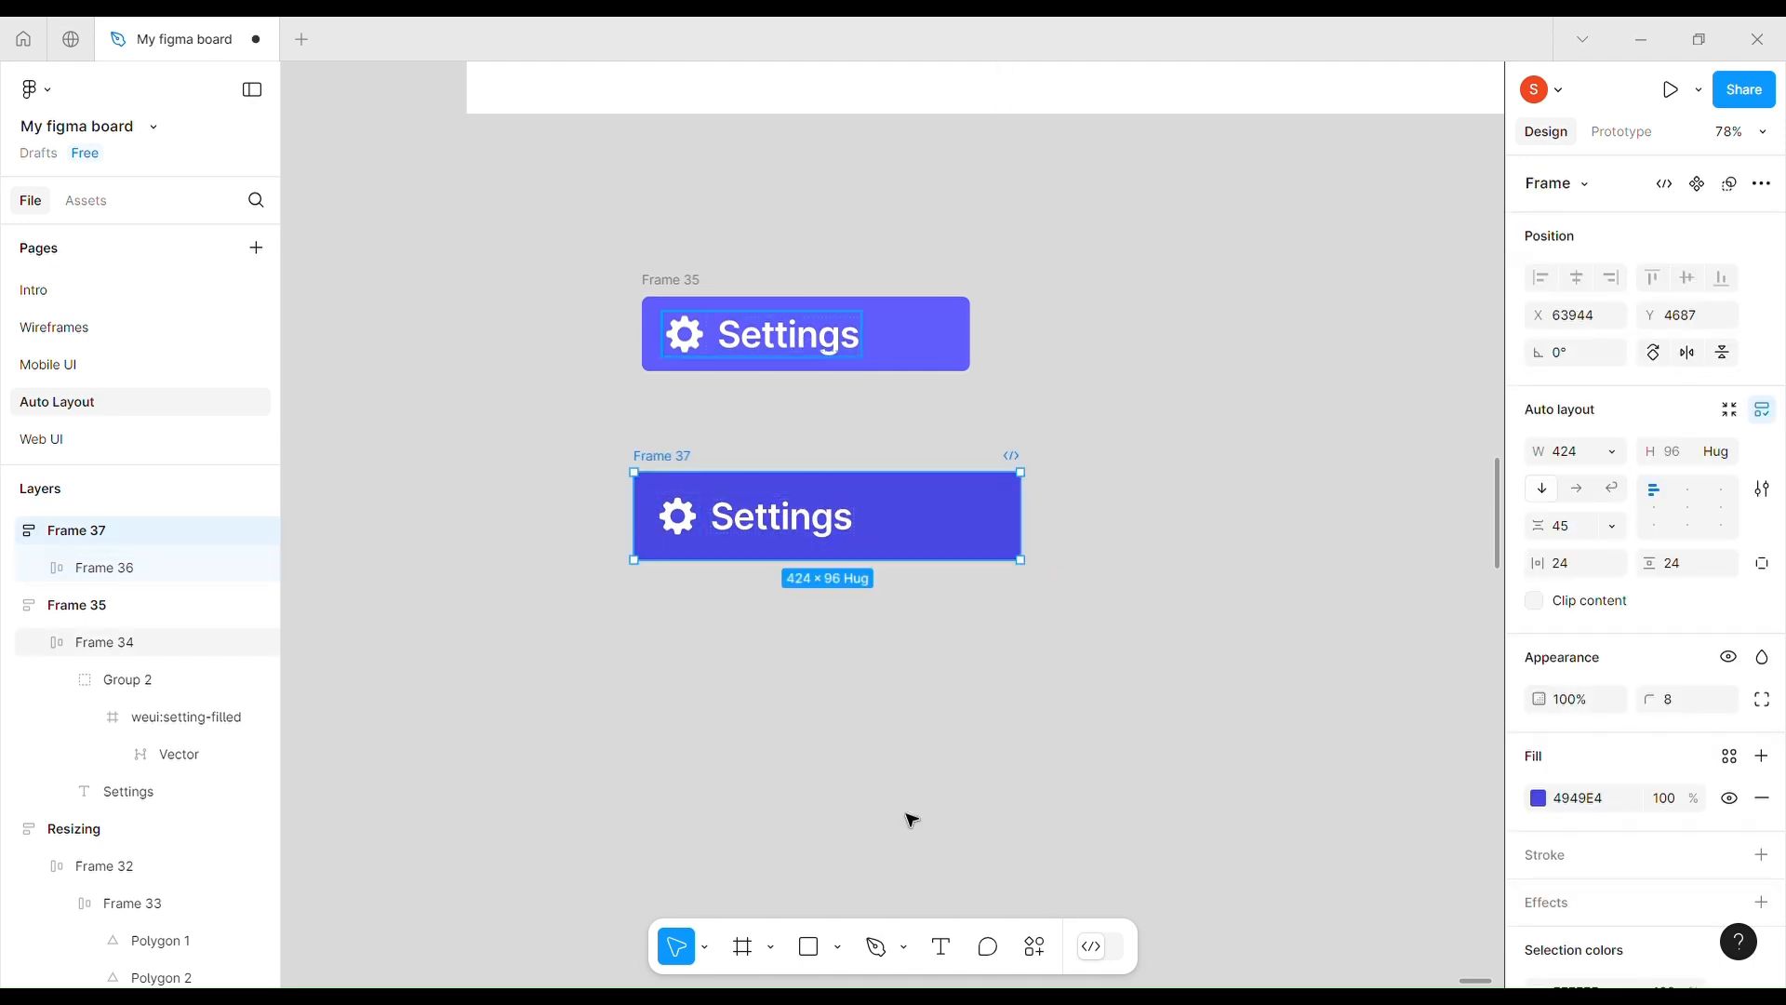
pyautogui.moveTo(1033, 546); pyautogui.dragTo(1018, 546)
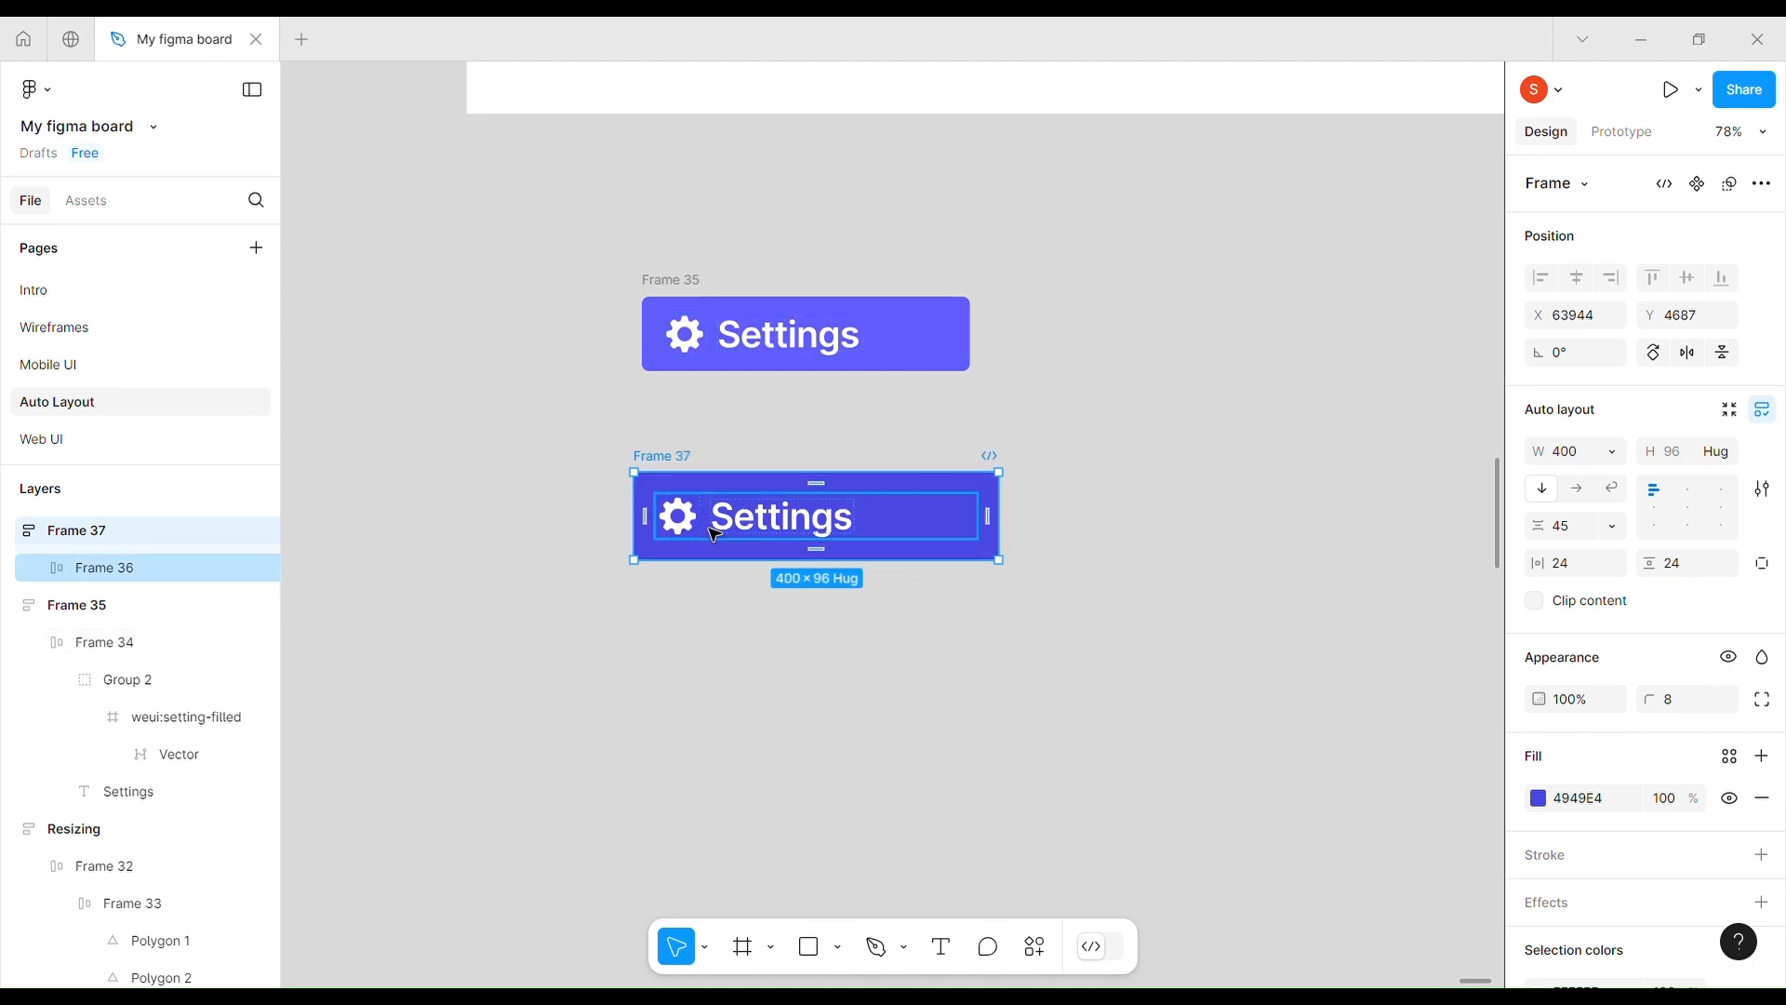
# - Set the new button's outer frame width to Hug contents
pyautogui.click(693, 500)
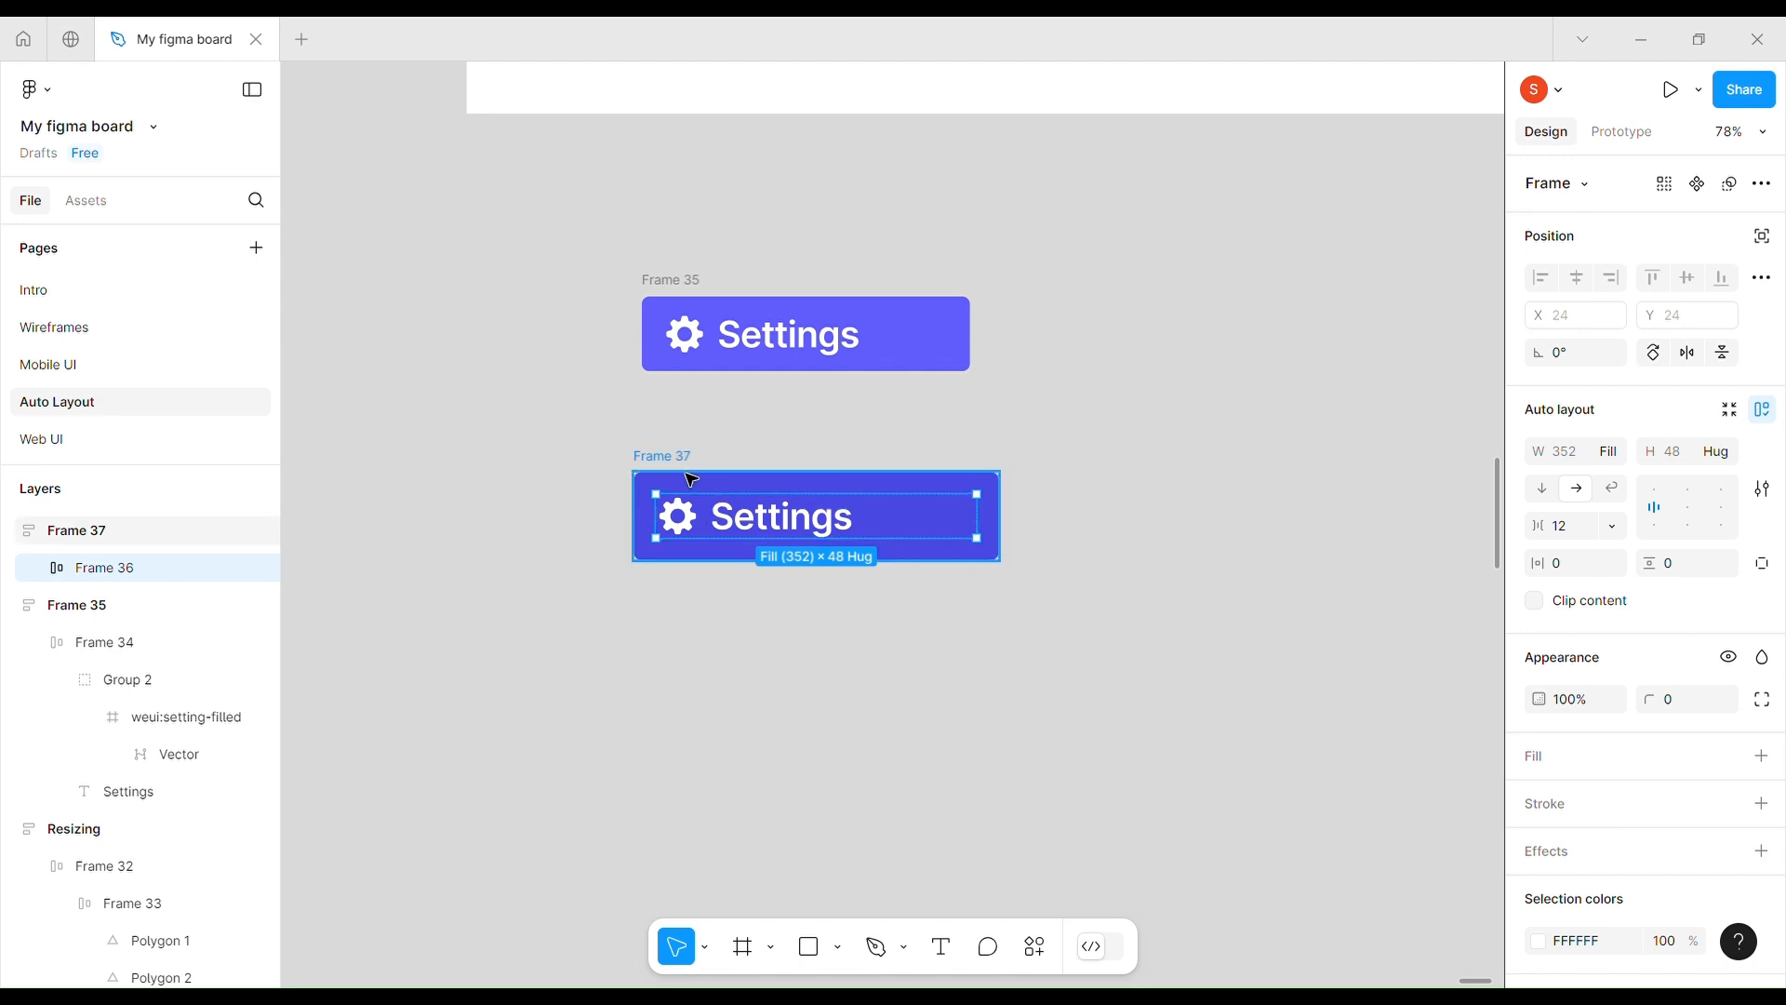
pyautogui.press('Escape')
pyautogui.click(1609, 450)
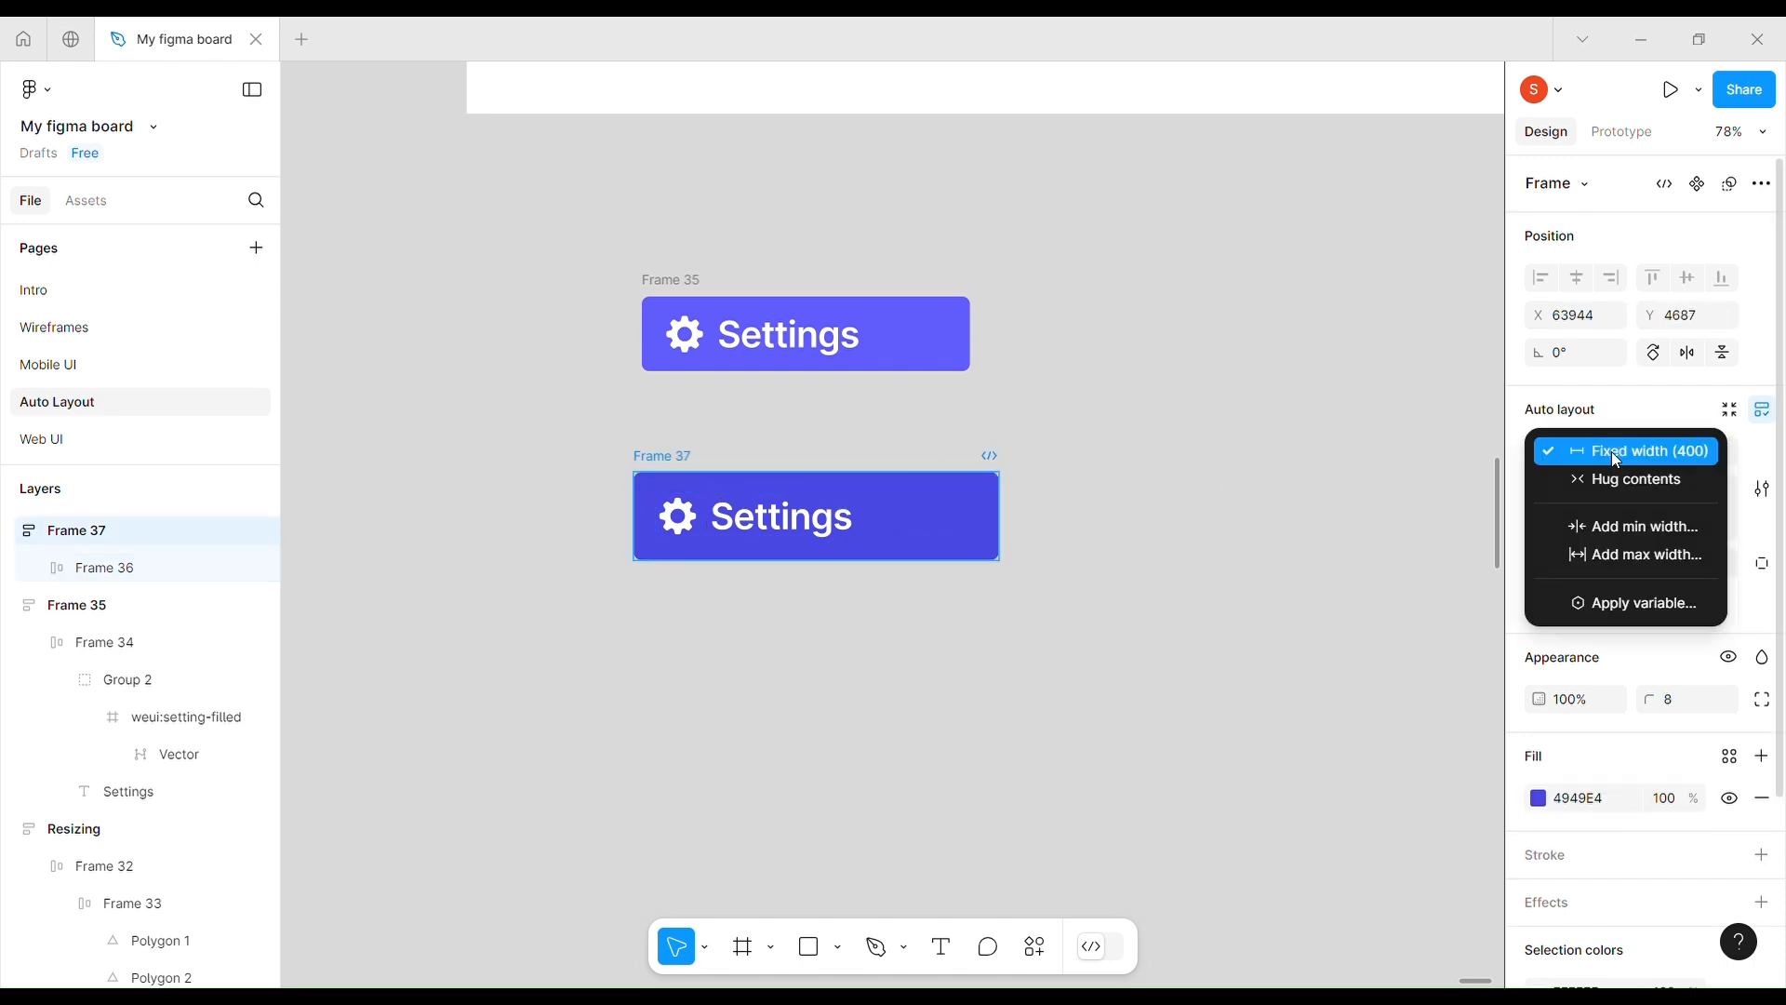
pyautogui.click(1631, 484)
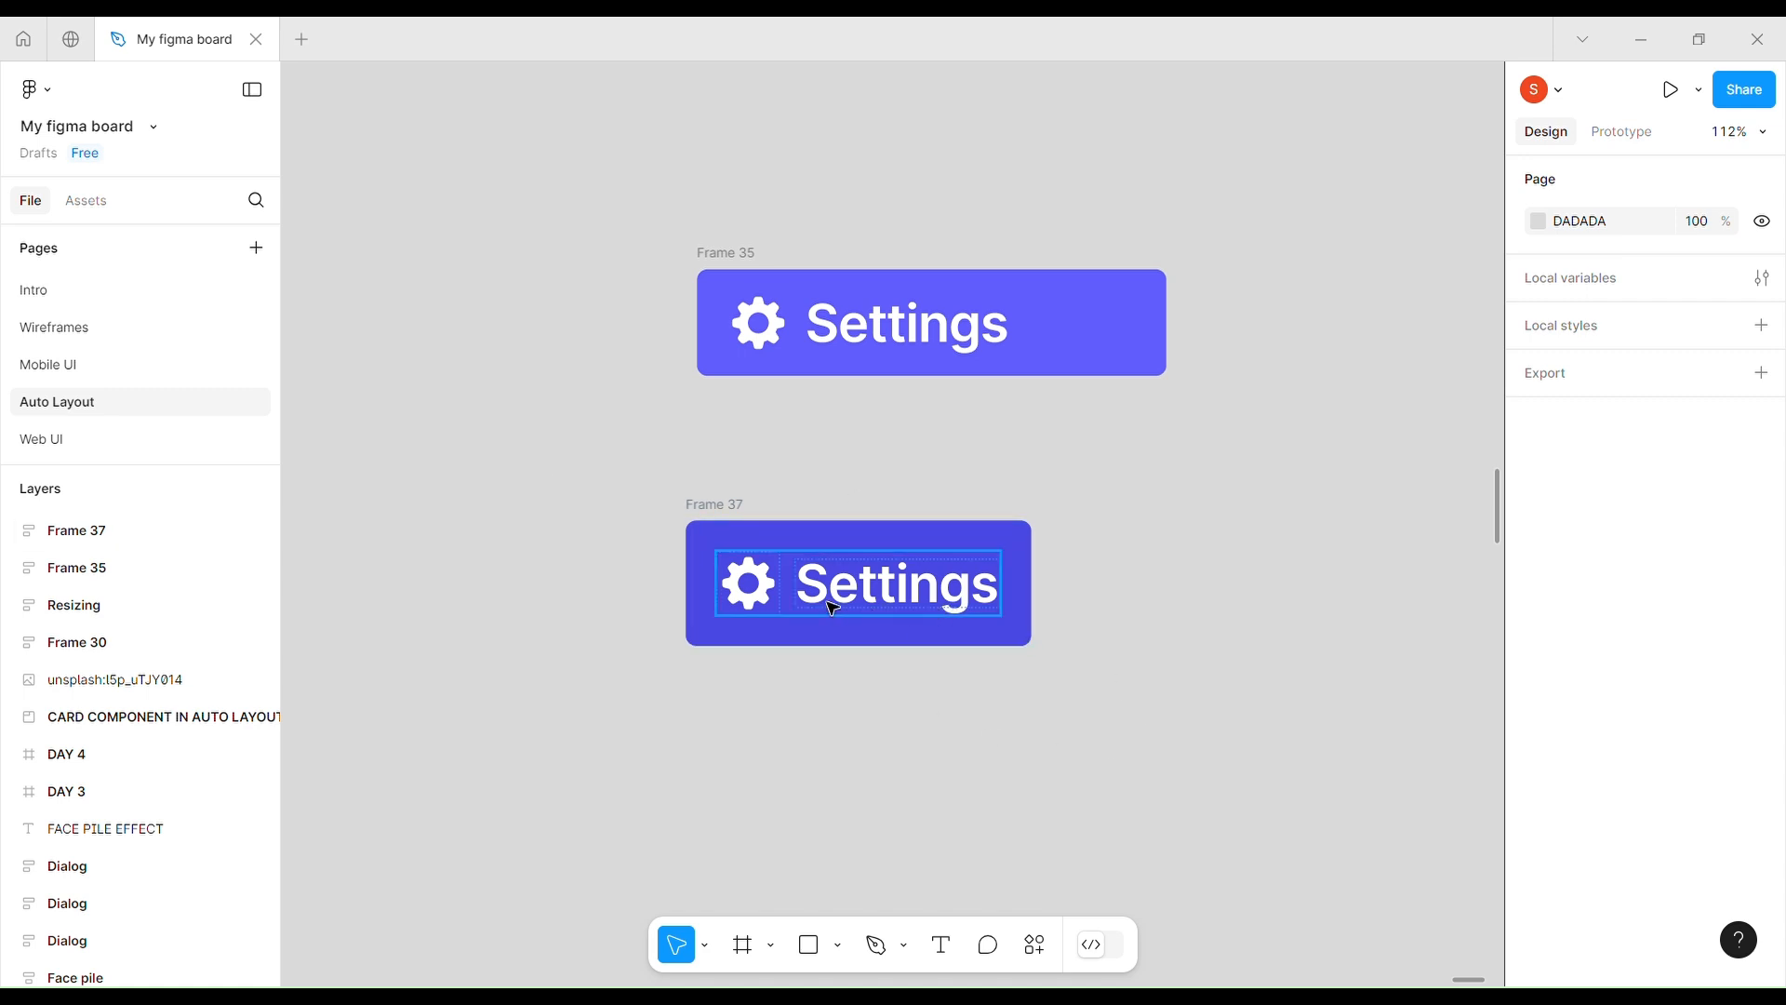
# - Extend the lower button's label to read "Settings & Profile"
pyautogui.click(923, 592)
pyautogui.doubleClick(921, 595)
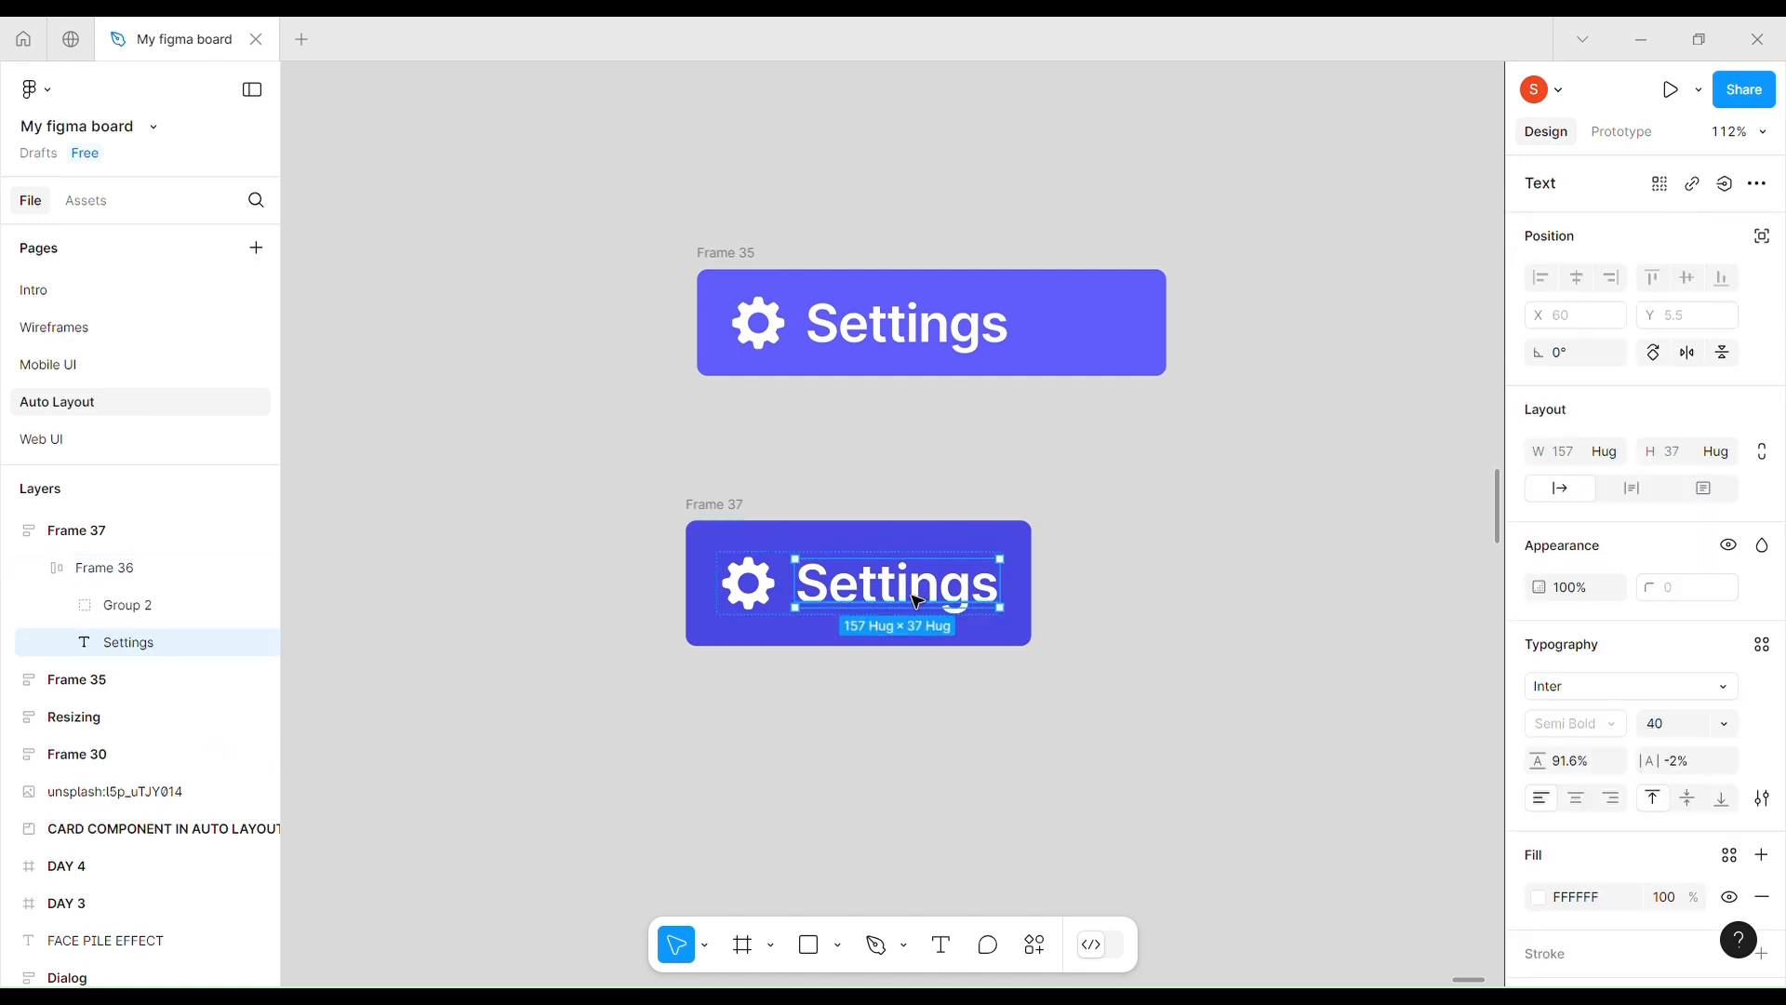
pyautogui.doubleClick(917, 600)
pyautogui.click(917, 600)
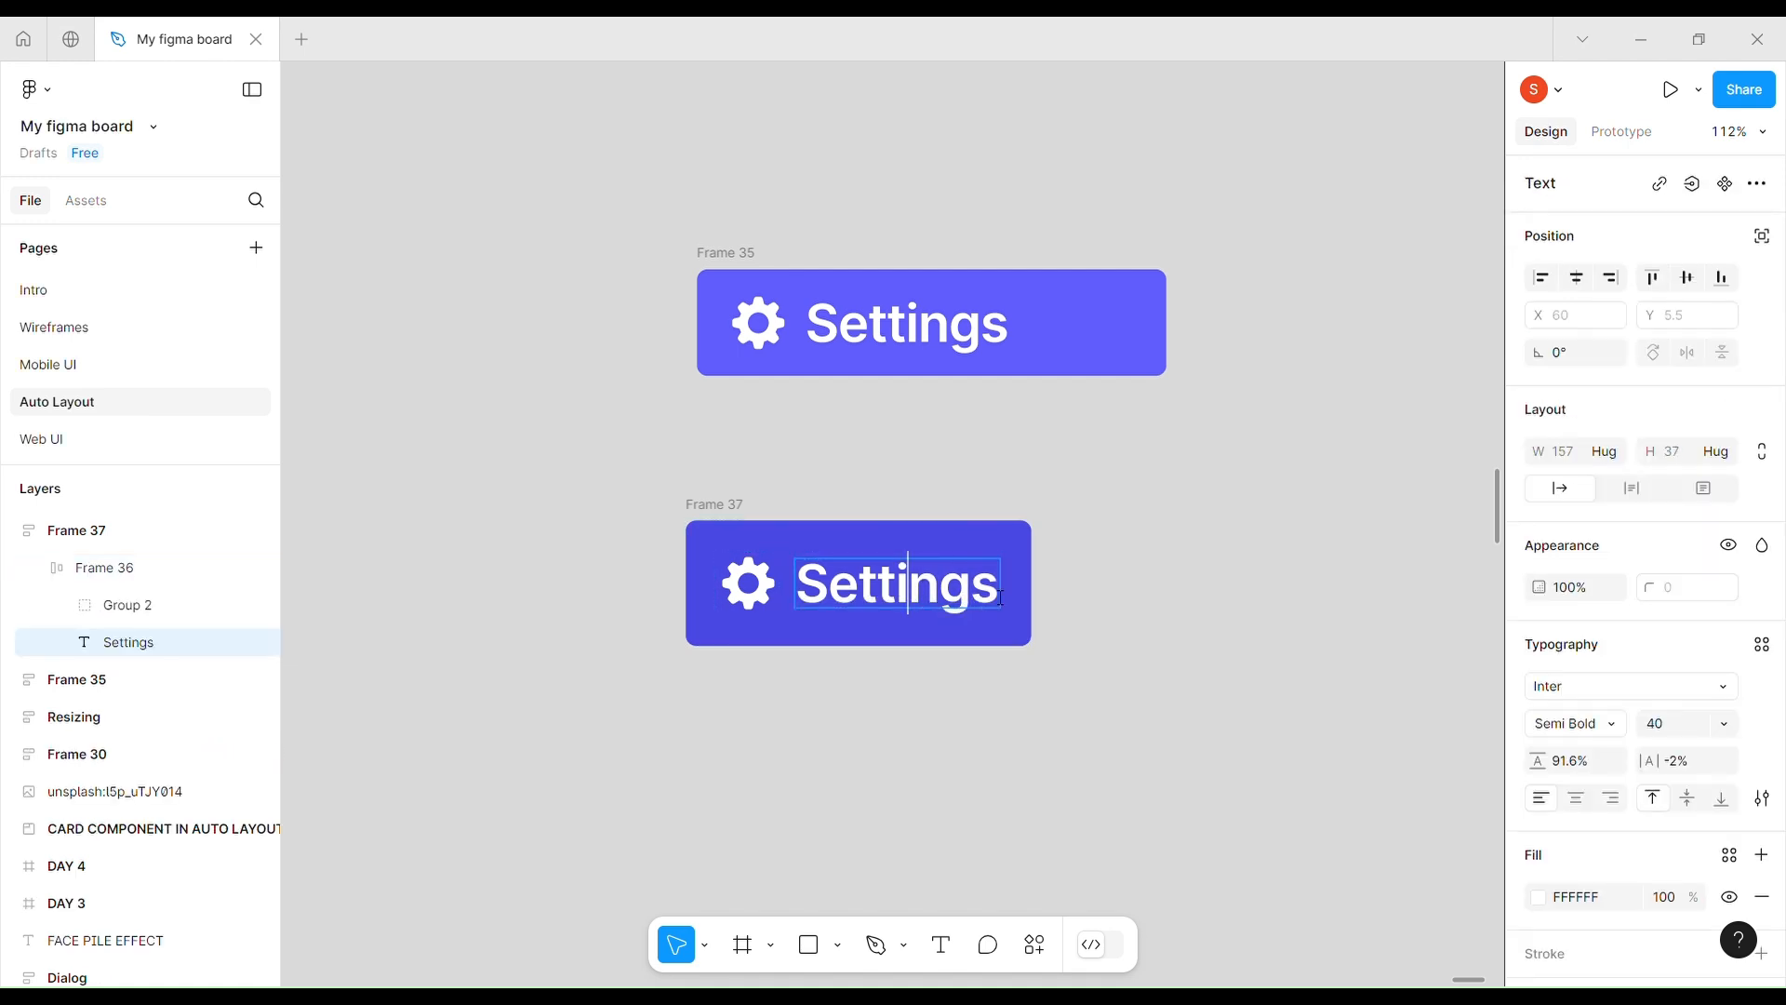
pyautogui.click(1000, 598)
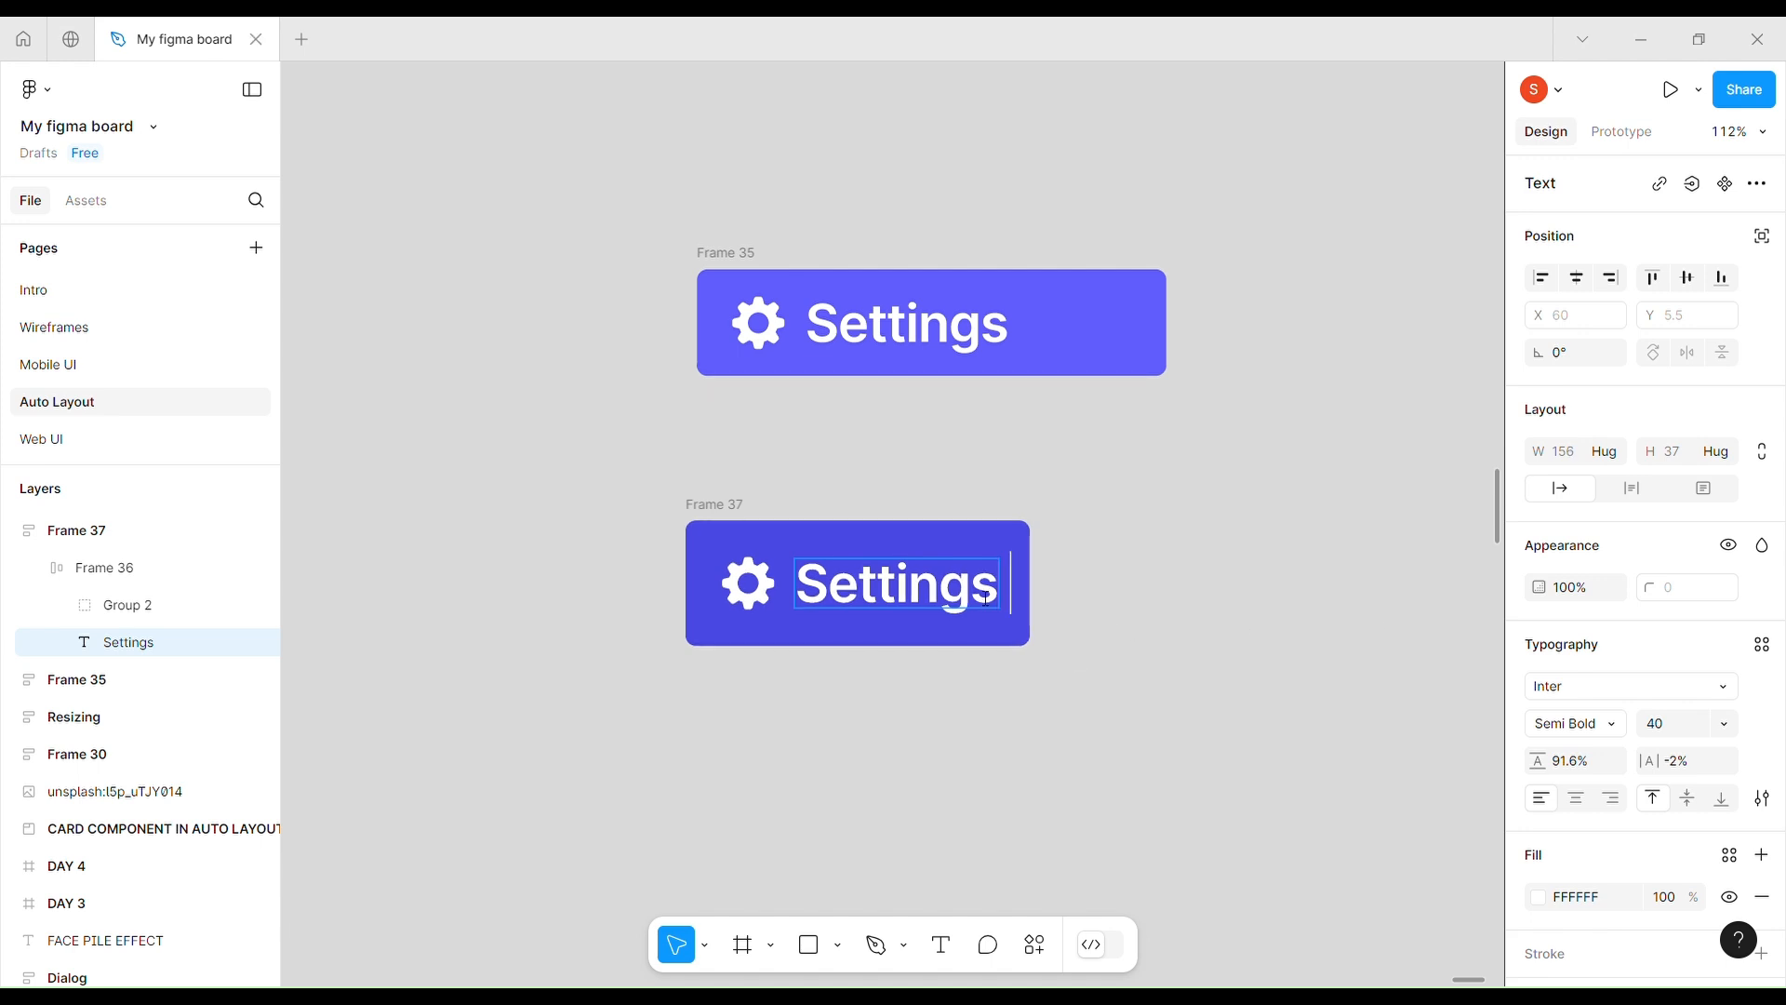
pyautogui.write('&')
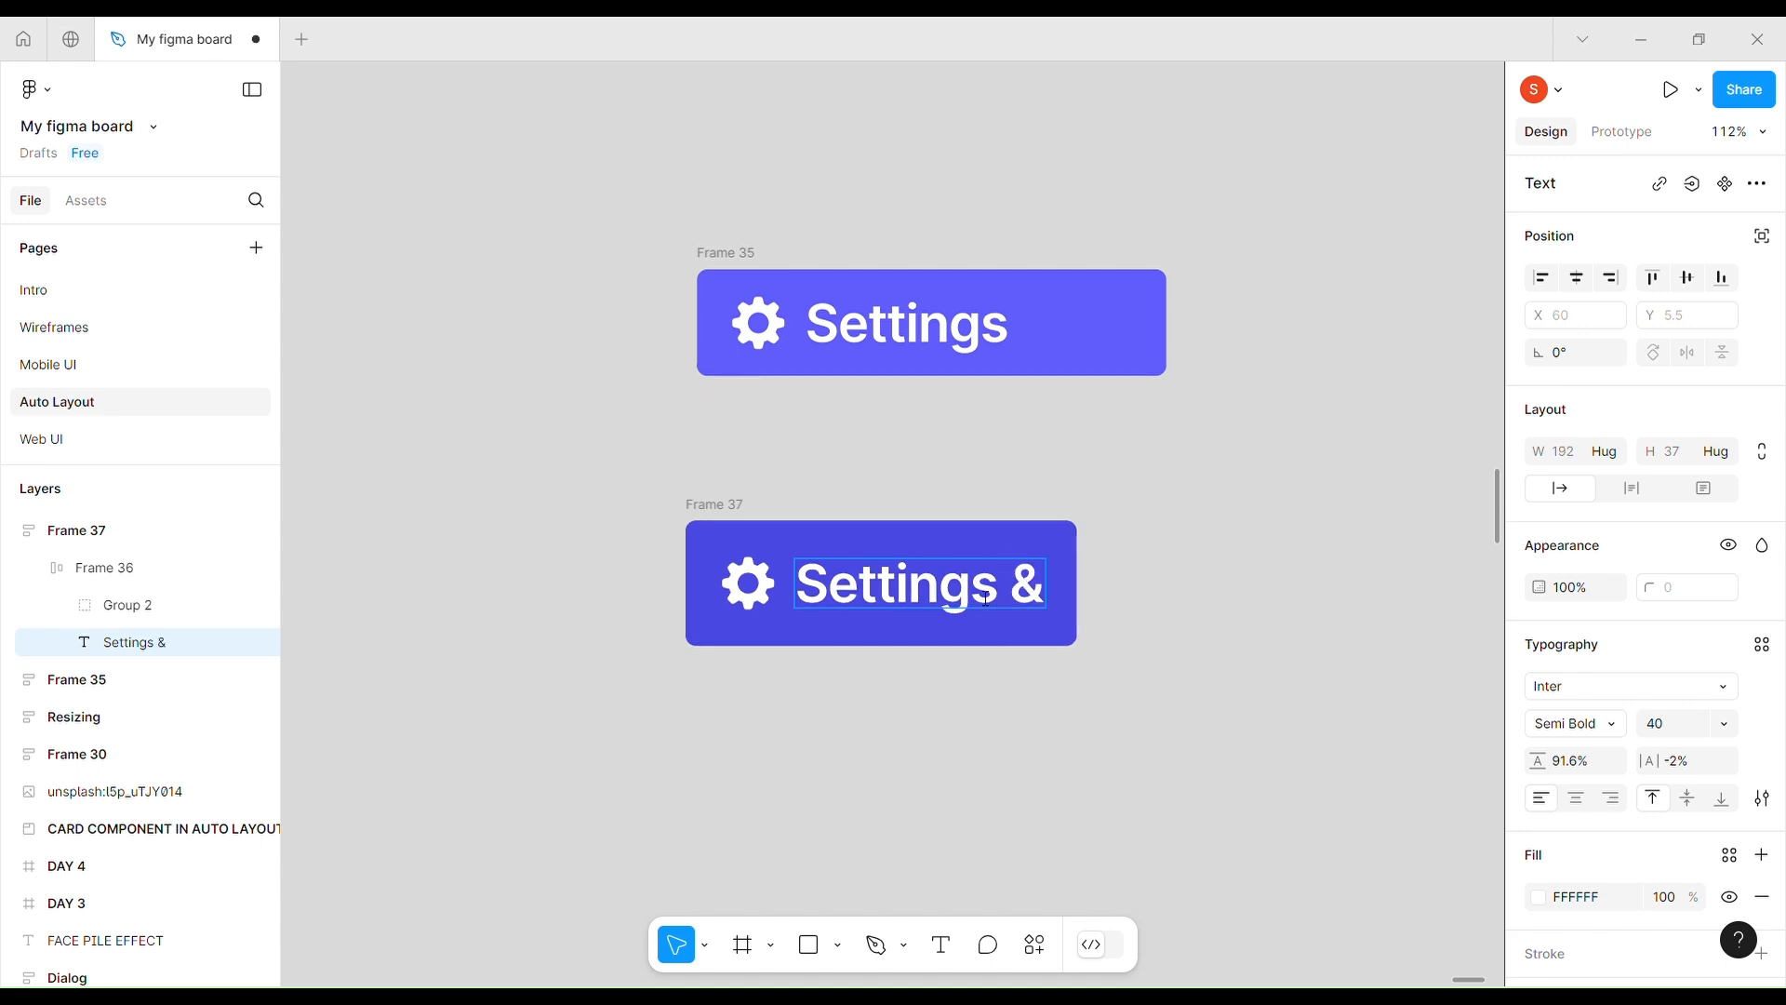
pyautogui.write(' Profile')
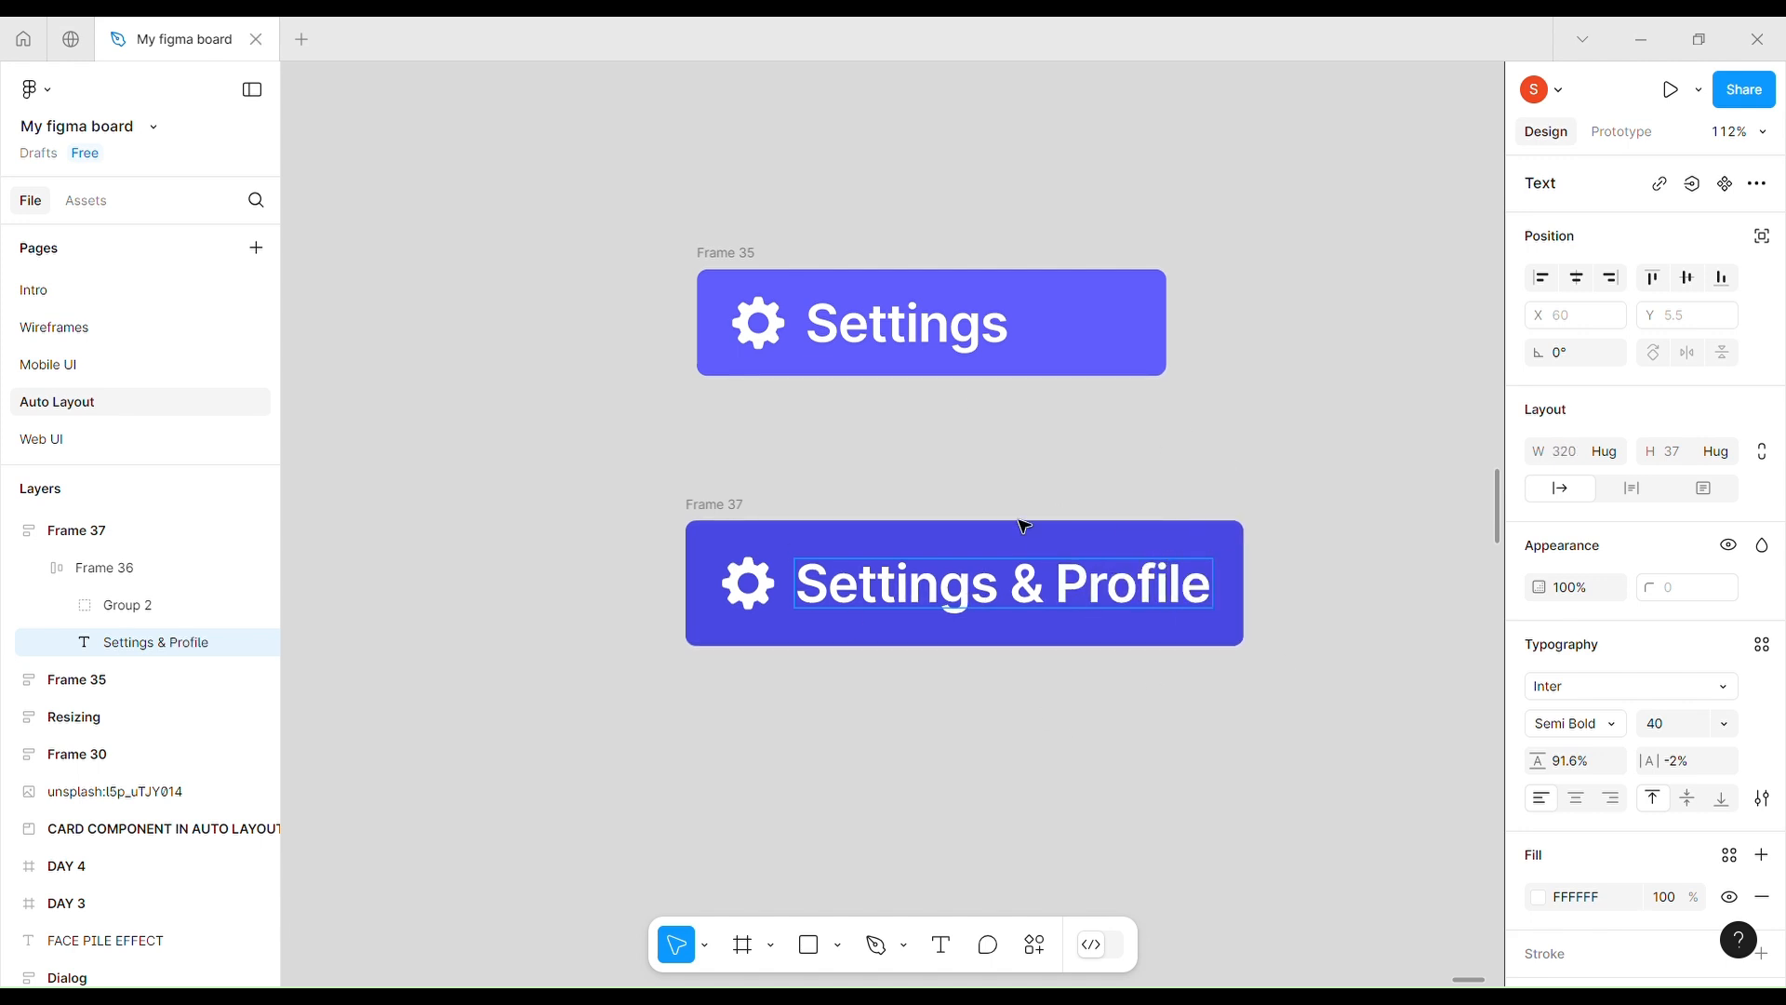
pyautogui.press('Escape')
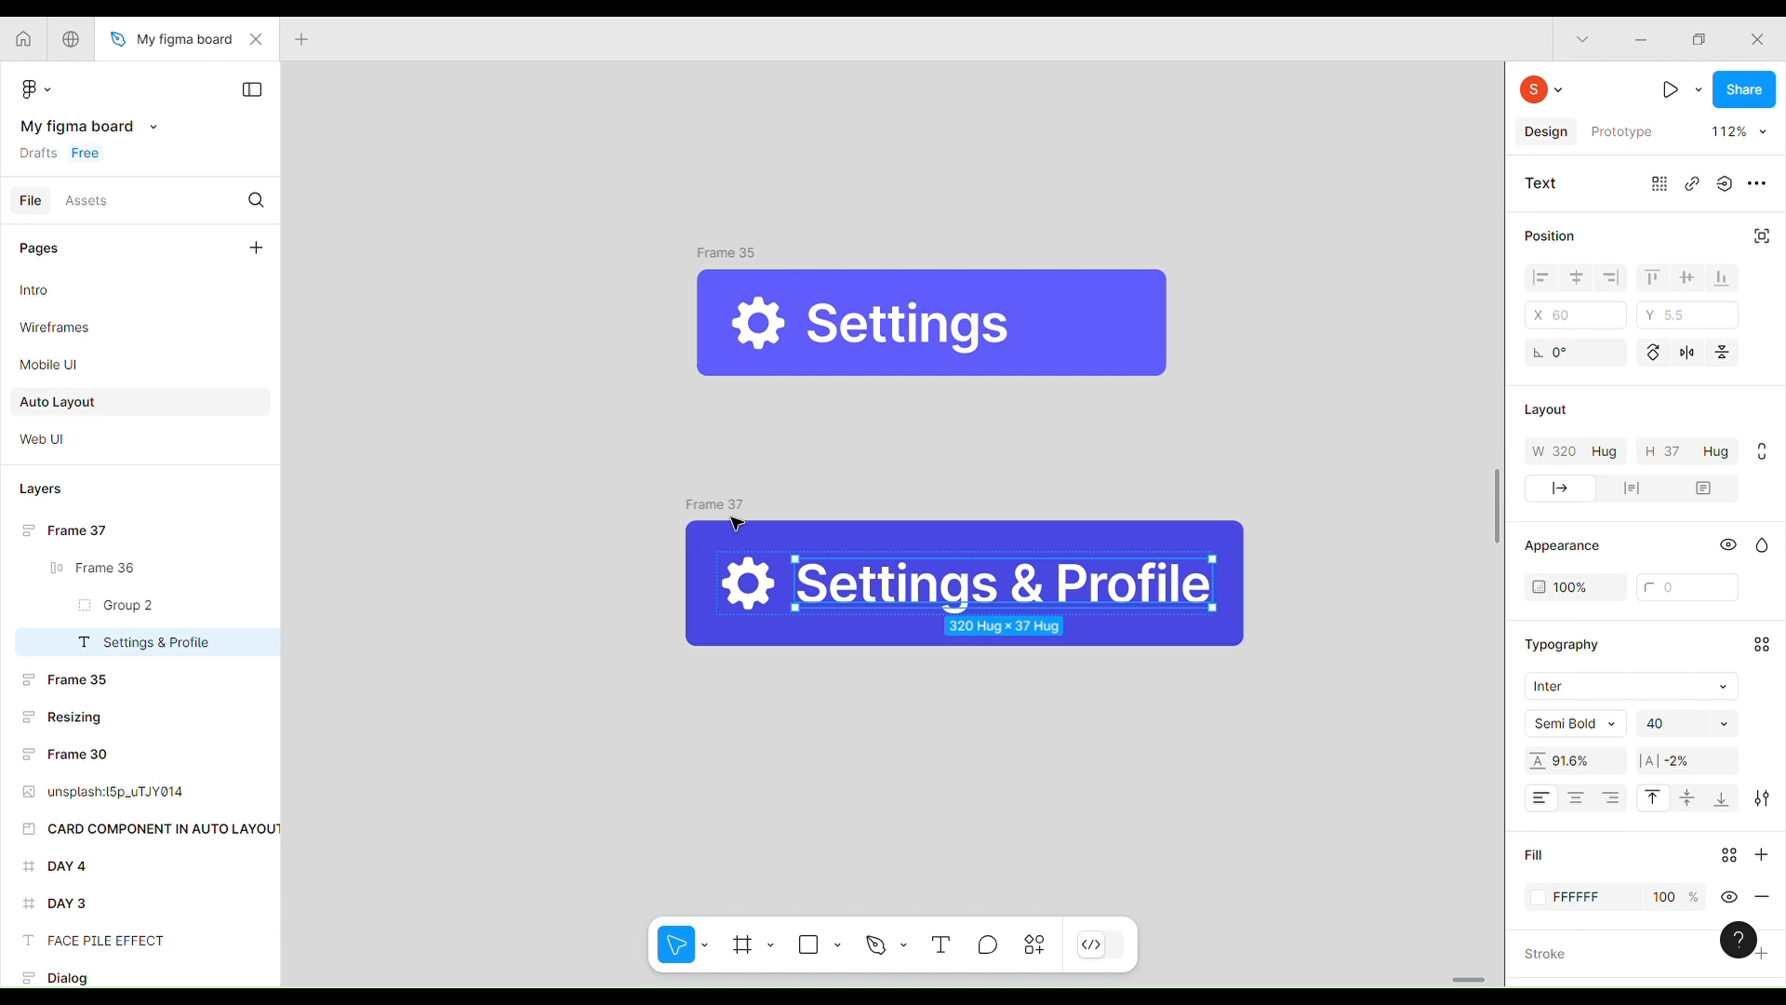
pyautogui.press('Escape')
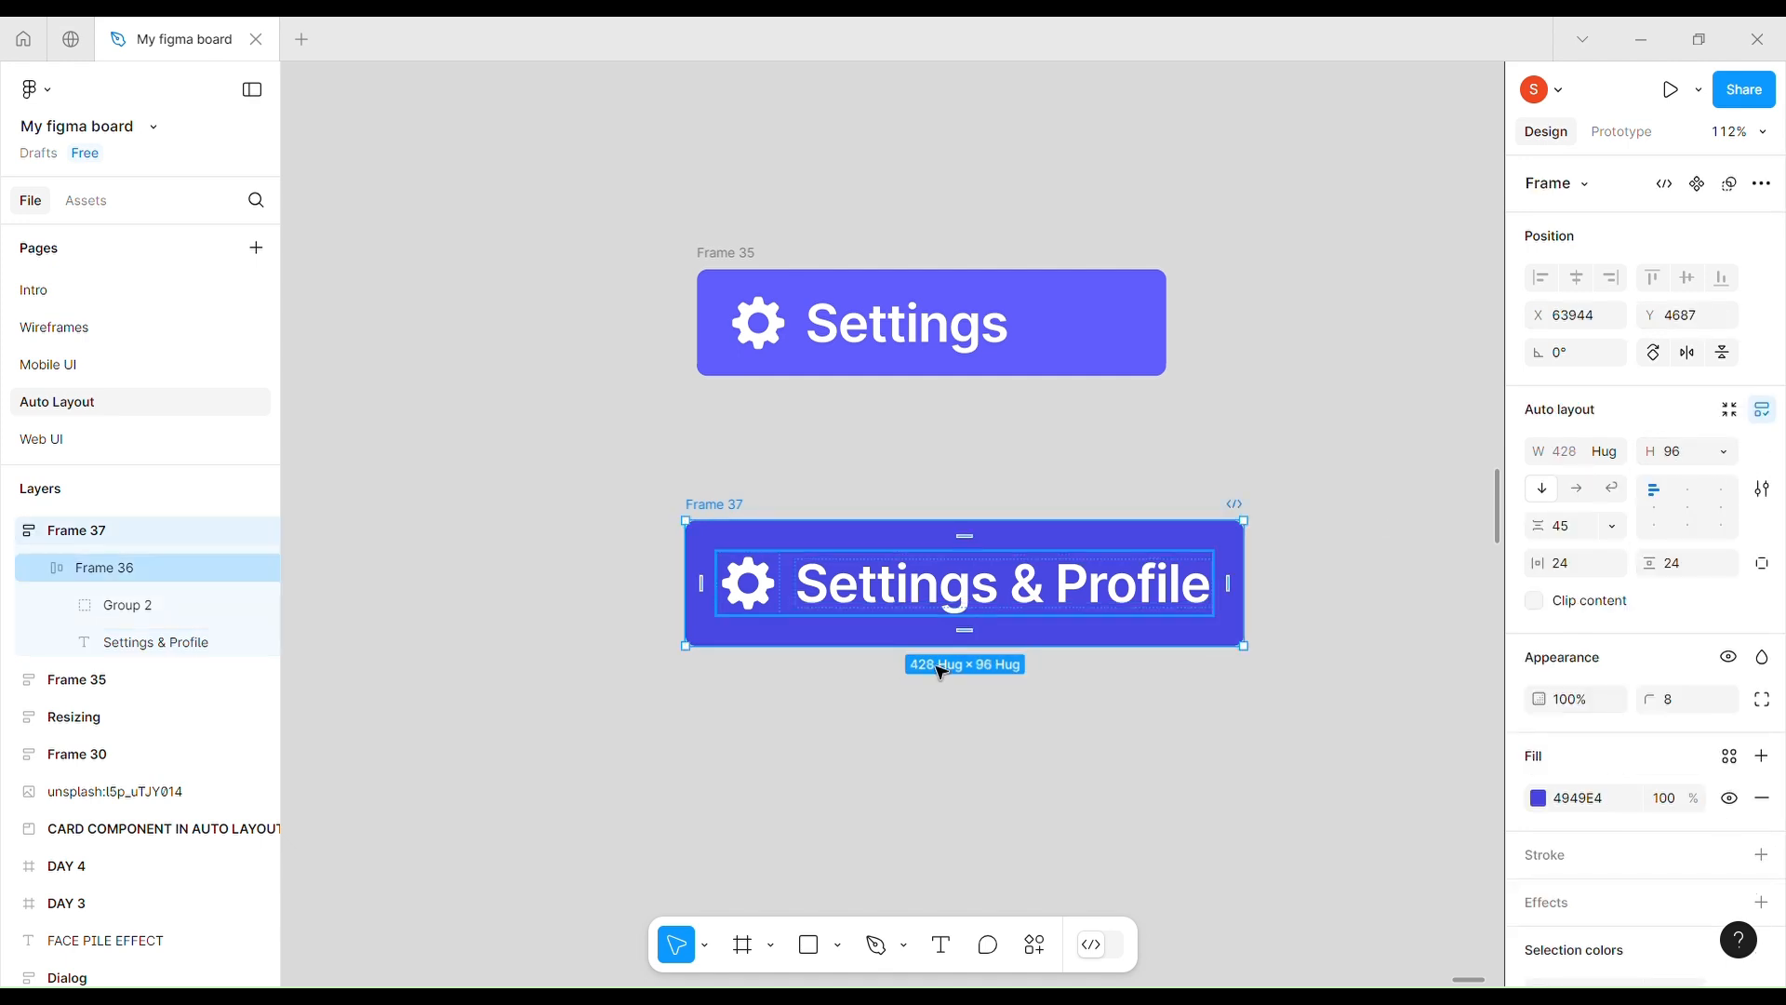
# - Try enlarging the lower button's gear icon to about 191 × 191, and undo the resize
pyautogui.click(754, 606)
pyautogui.click(755, 606)
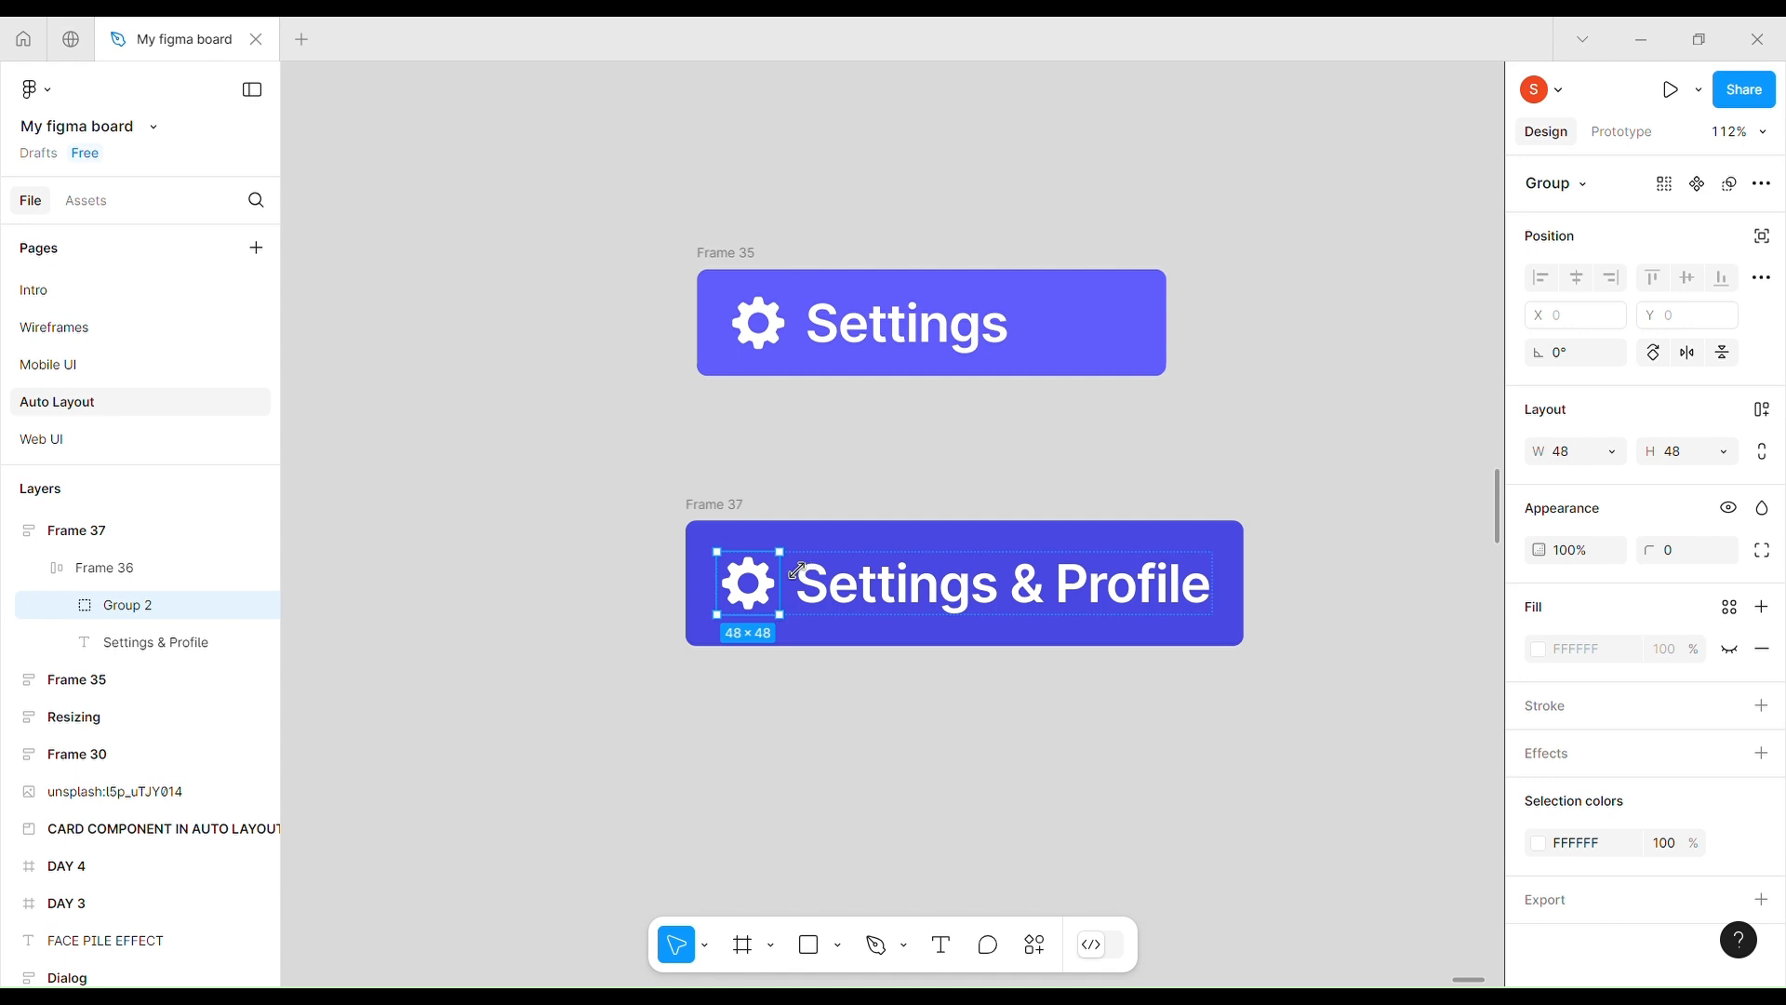
pyautogui.moveTo(815, 555); pyautogui.dragTo(891, 518)
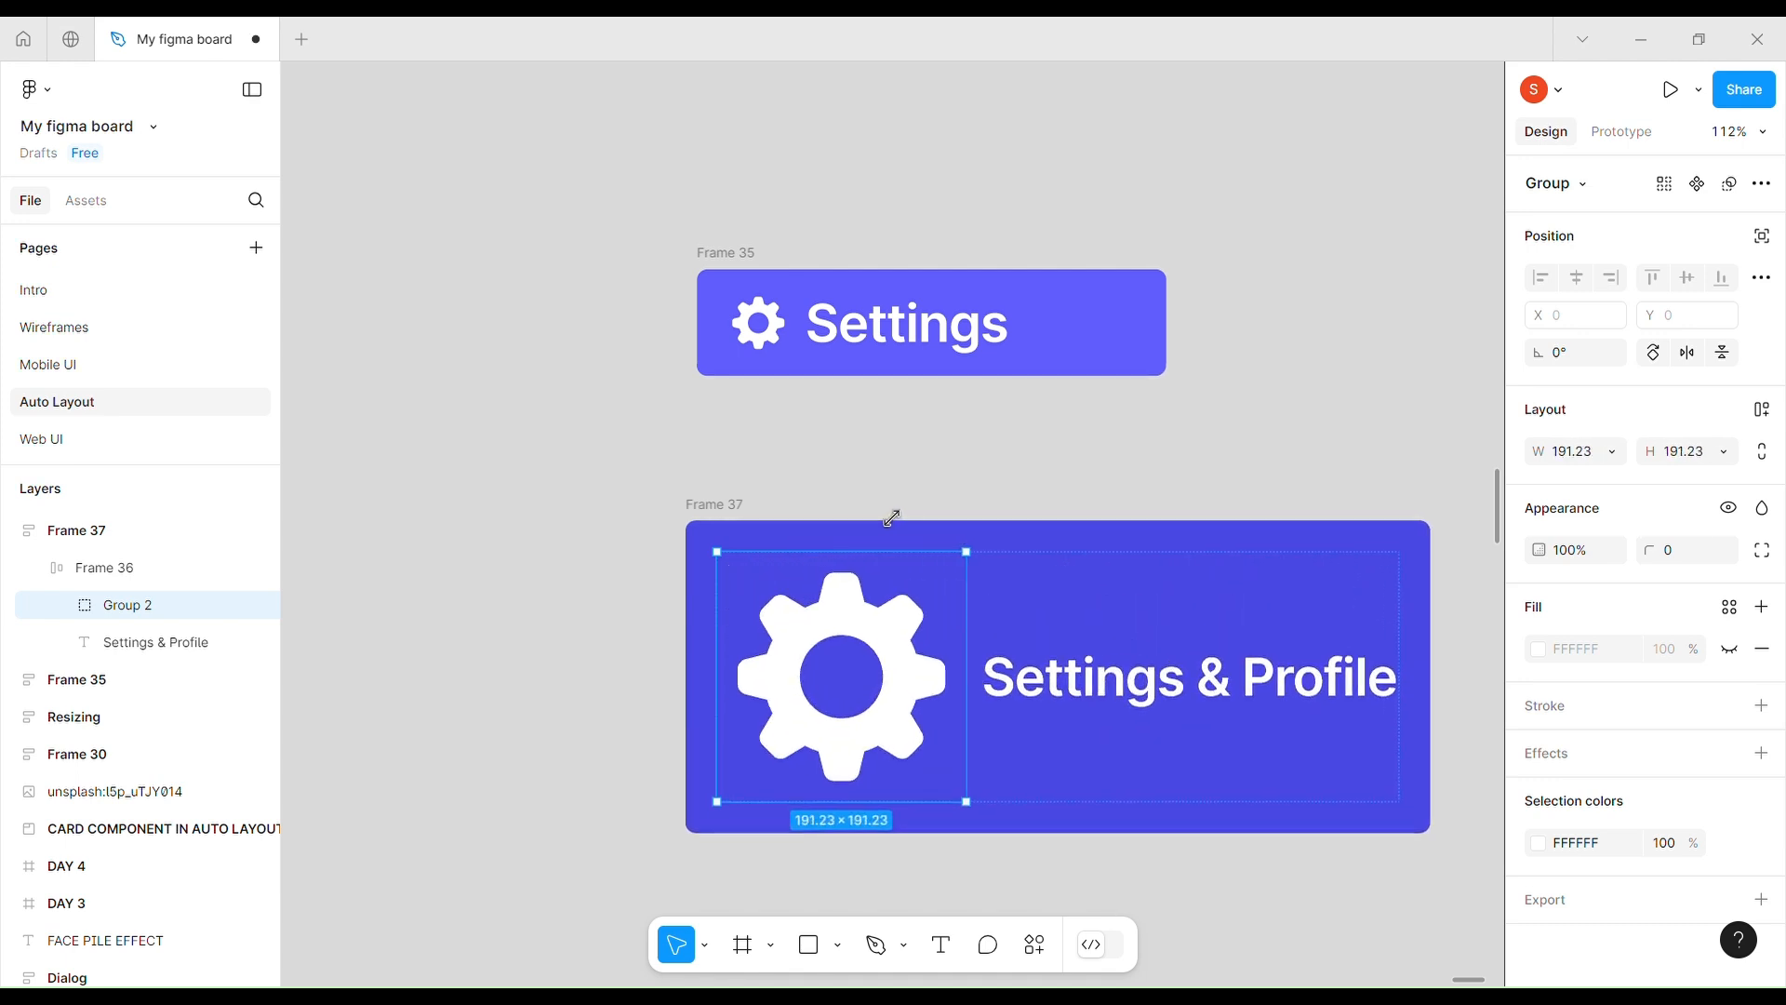
pyautogui.hotkey('ctrl', 'z')
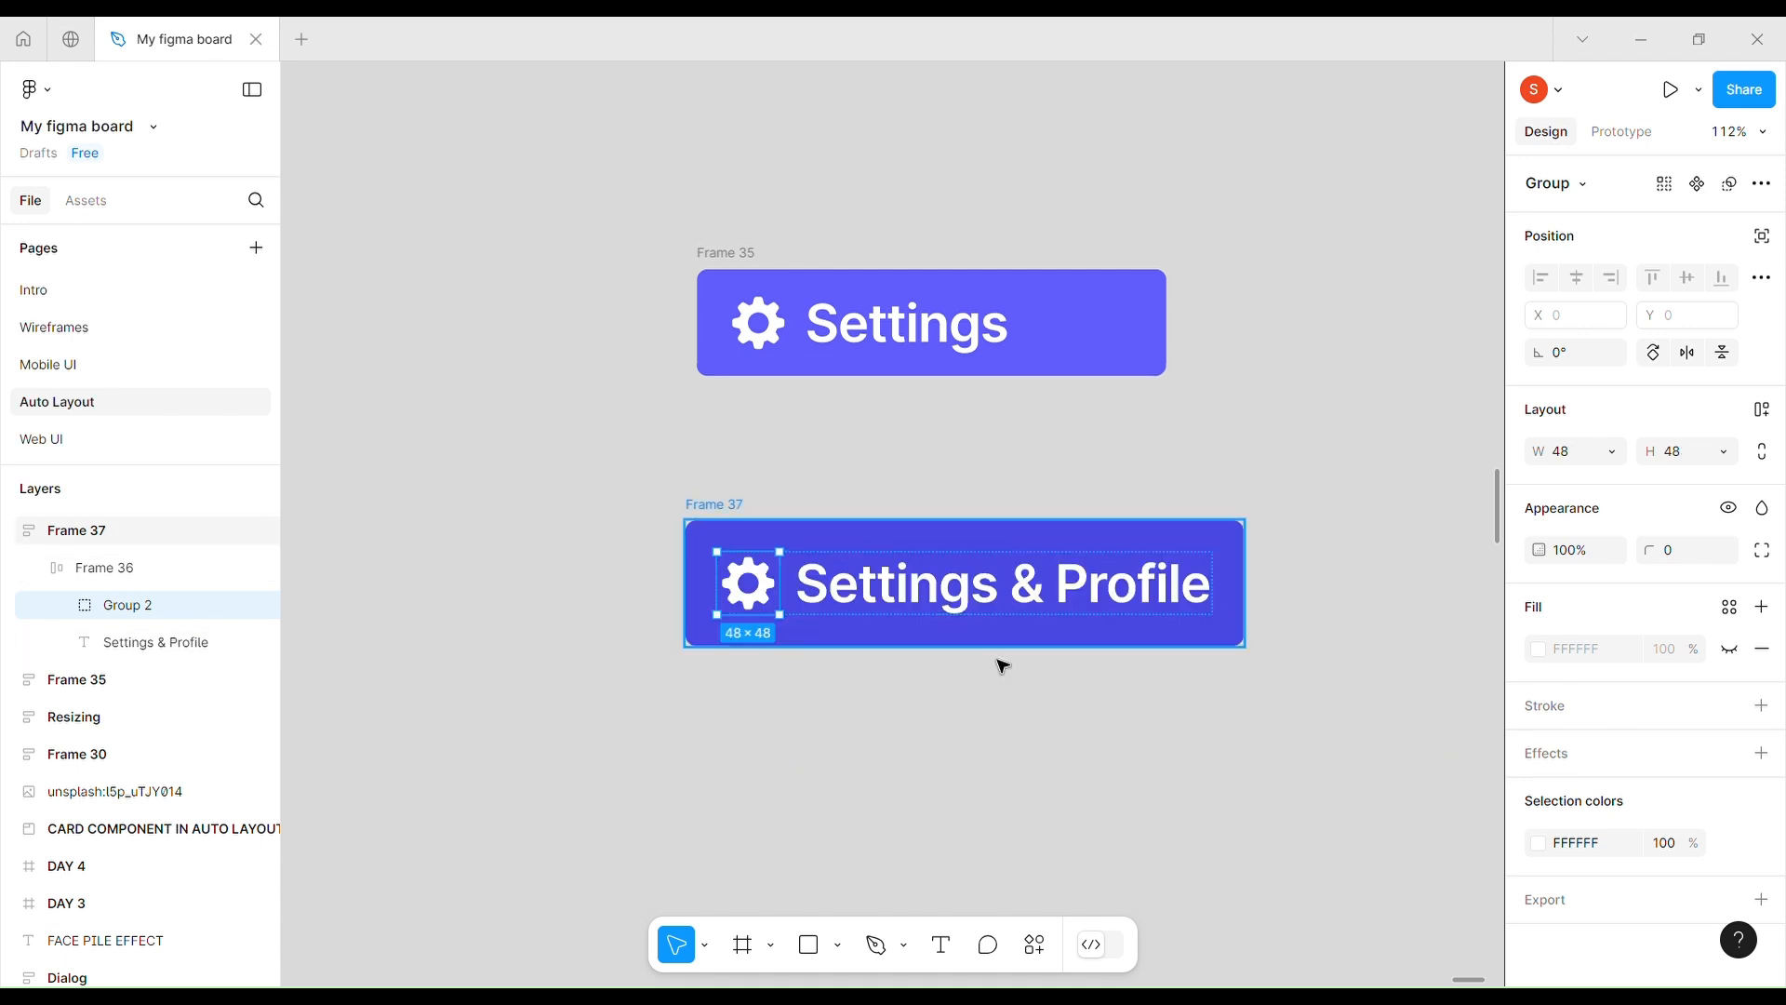
# - Enlarge the lower button's gear icon proportionally to about 102 × 102
pyautogui.moveTo(805, 574); pyautogui.dragTo(831, 537)
pyautogui.hotkey('ctrl', 'z')
pyautogui.moveTo(812, 561); pyautogui.dragTo(831, 543)
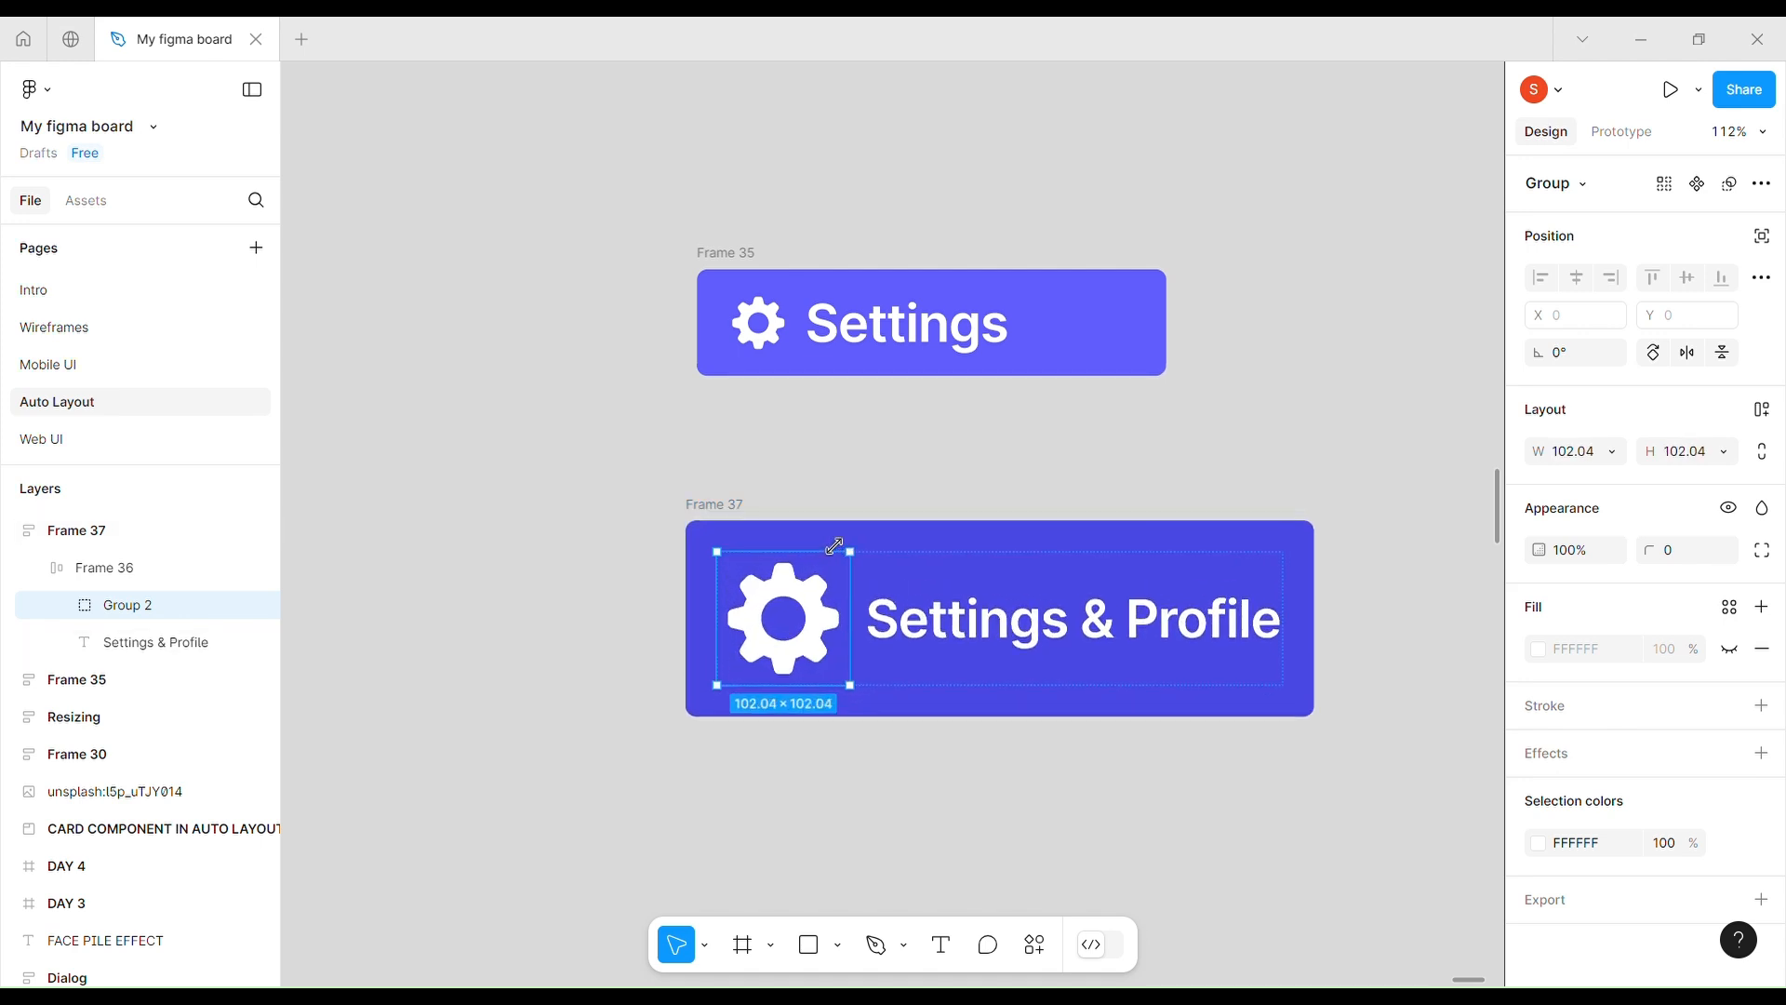
# - Try Fill container for the gear icon's width and height, and undo the height change
pyautogui.click(1614, 456)
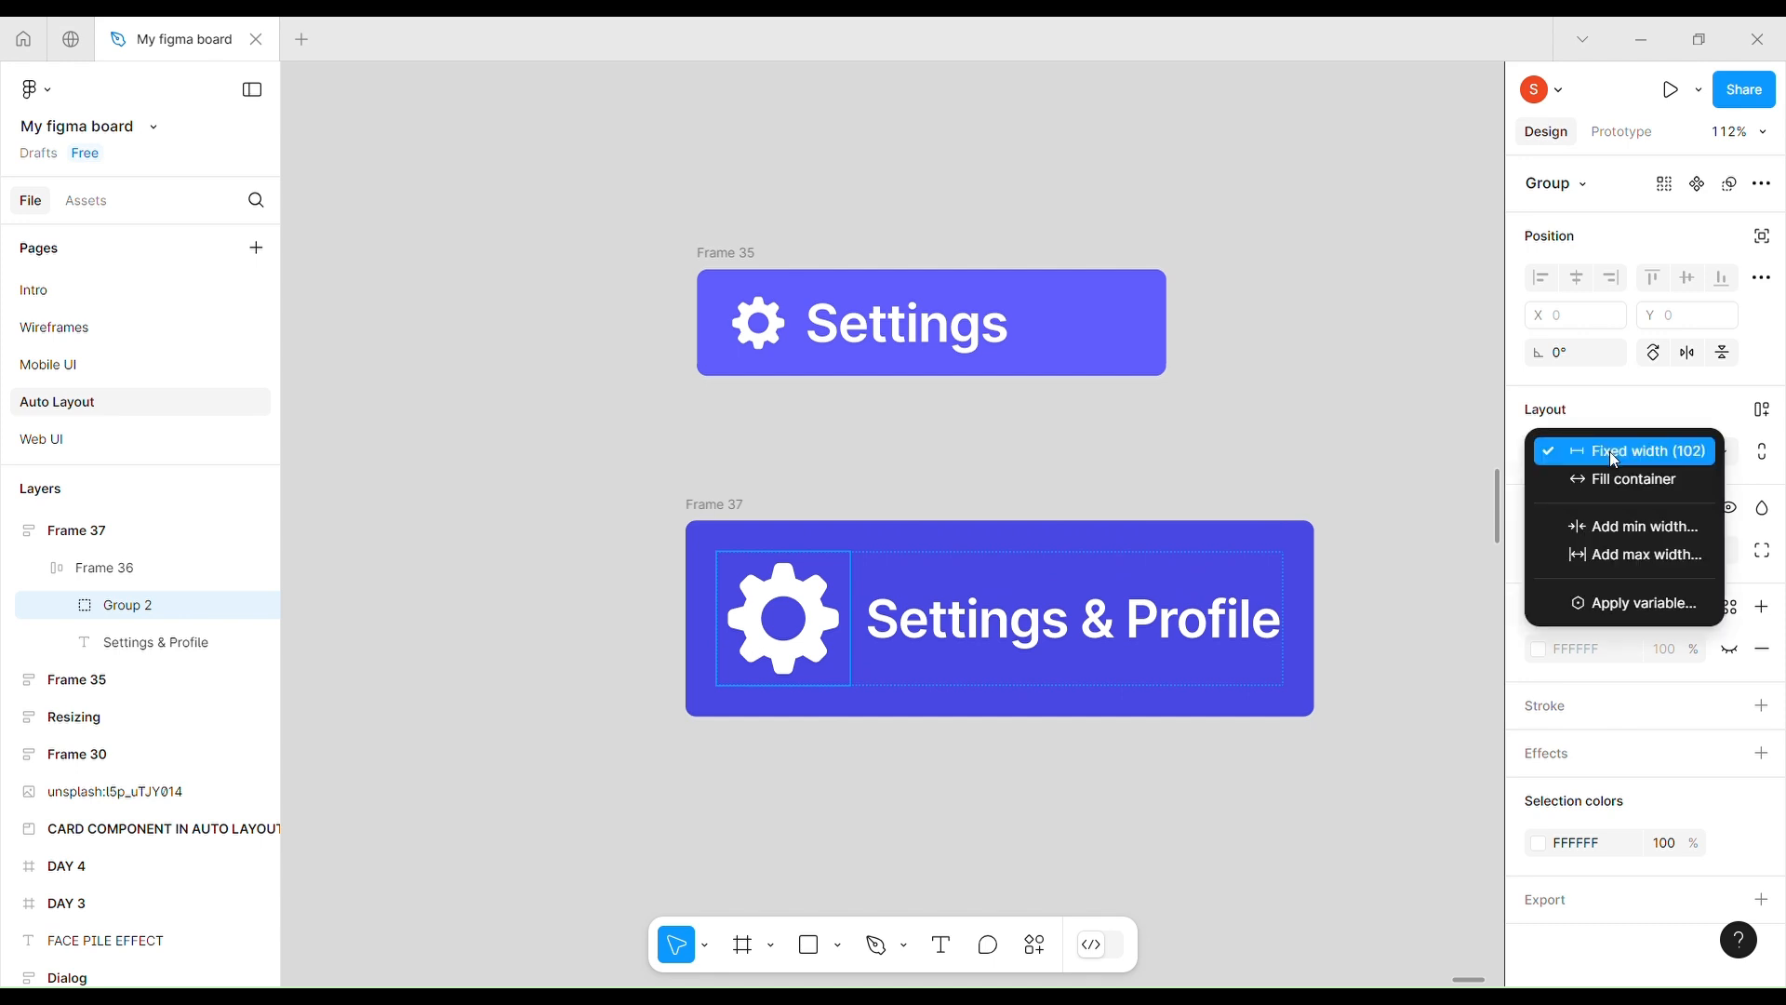
pyautogui.click(1620, 481)
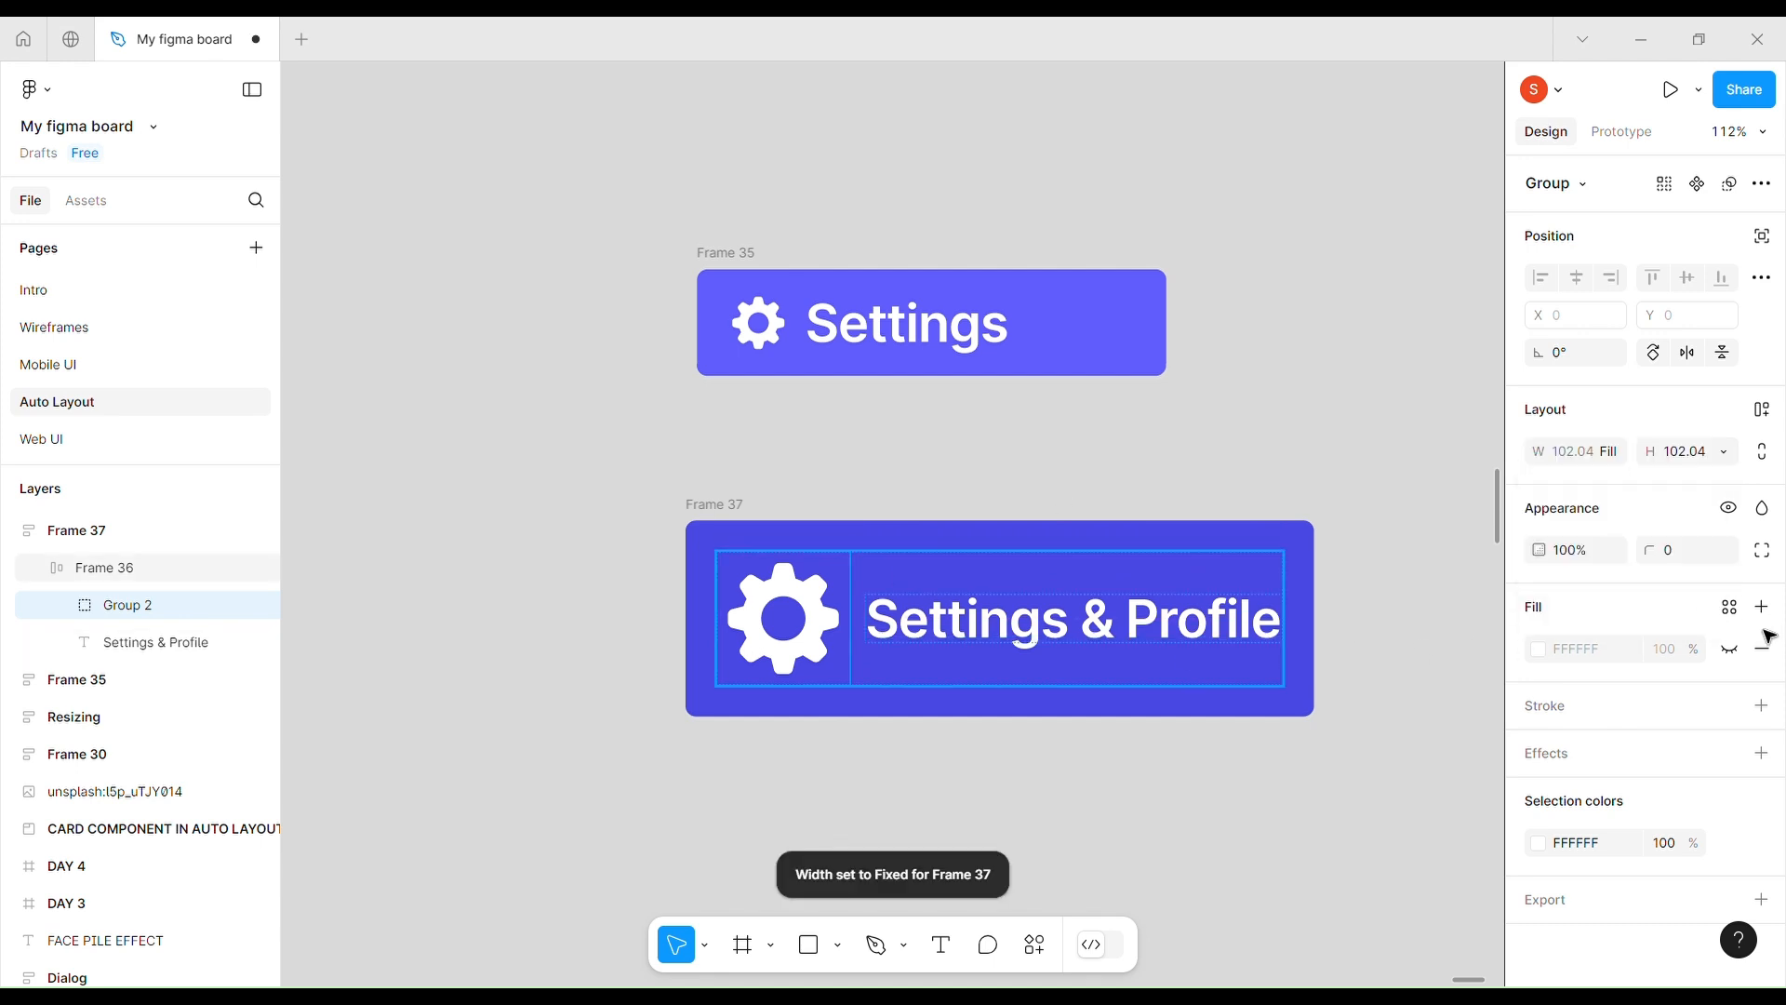
pyautogui.click(1727, 454)
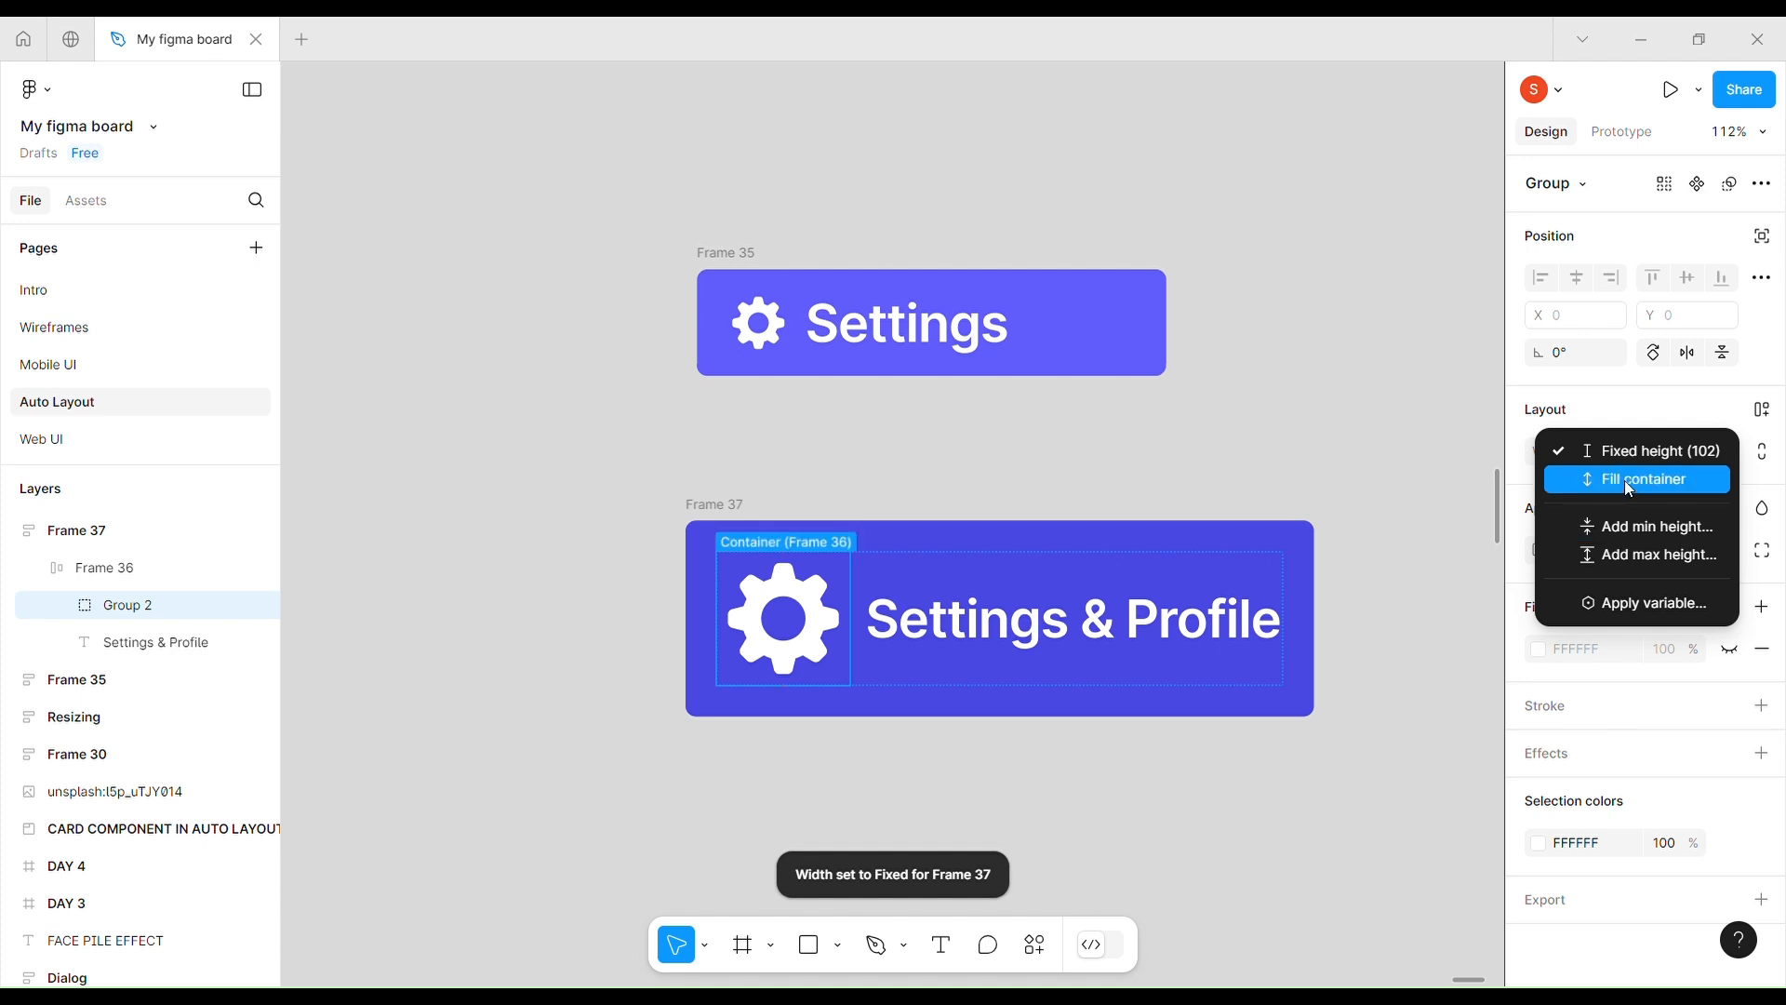
pyautogui.click(1628, 482)
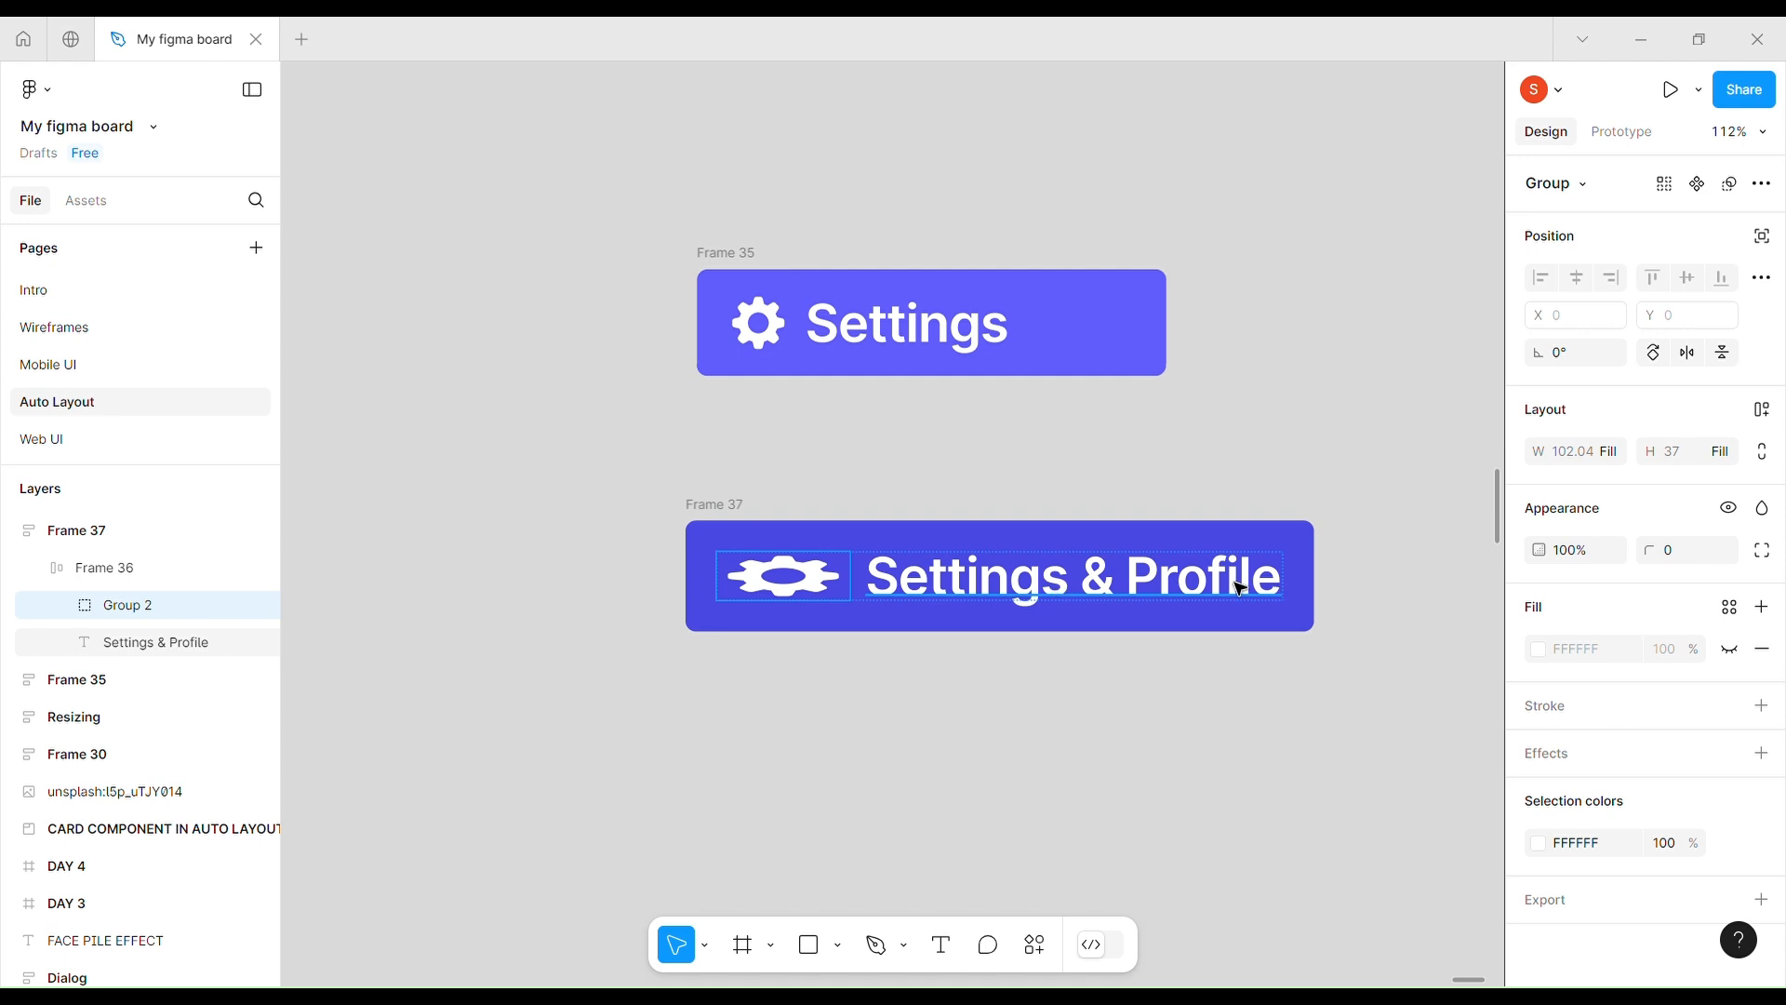
pyautogui.hotkey('ctrl', 'z')
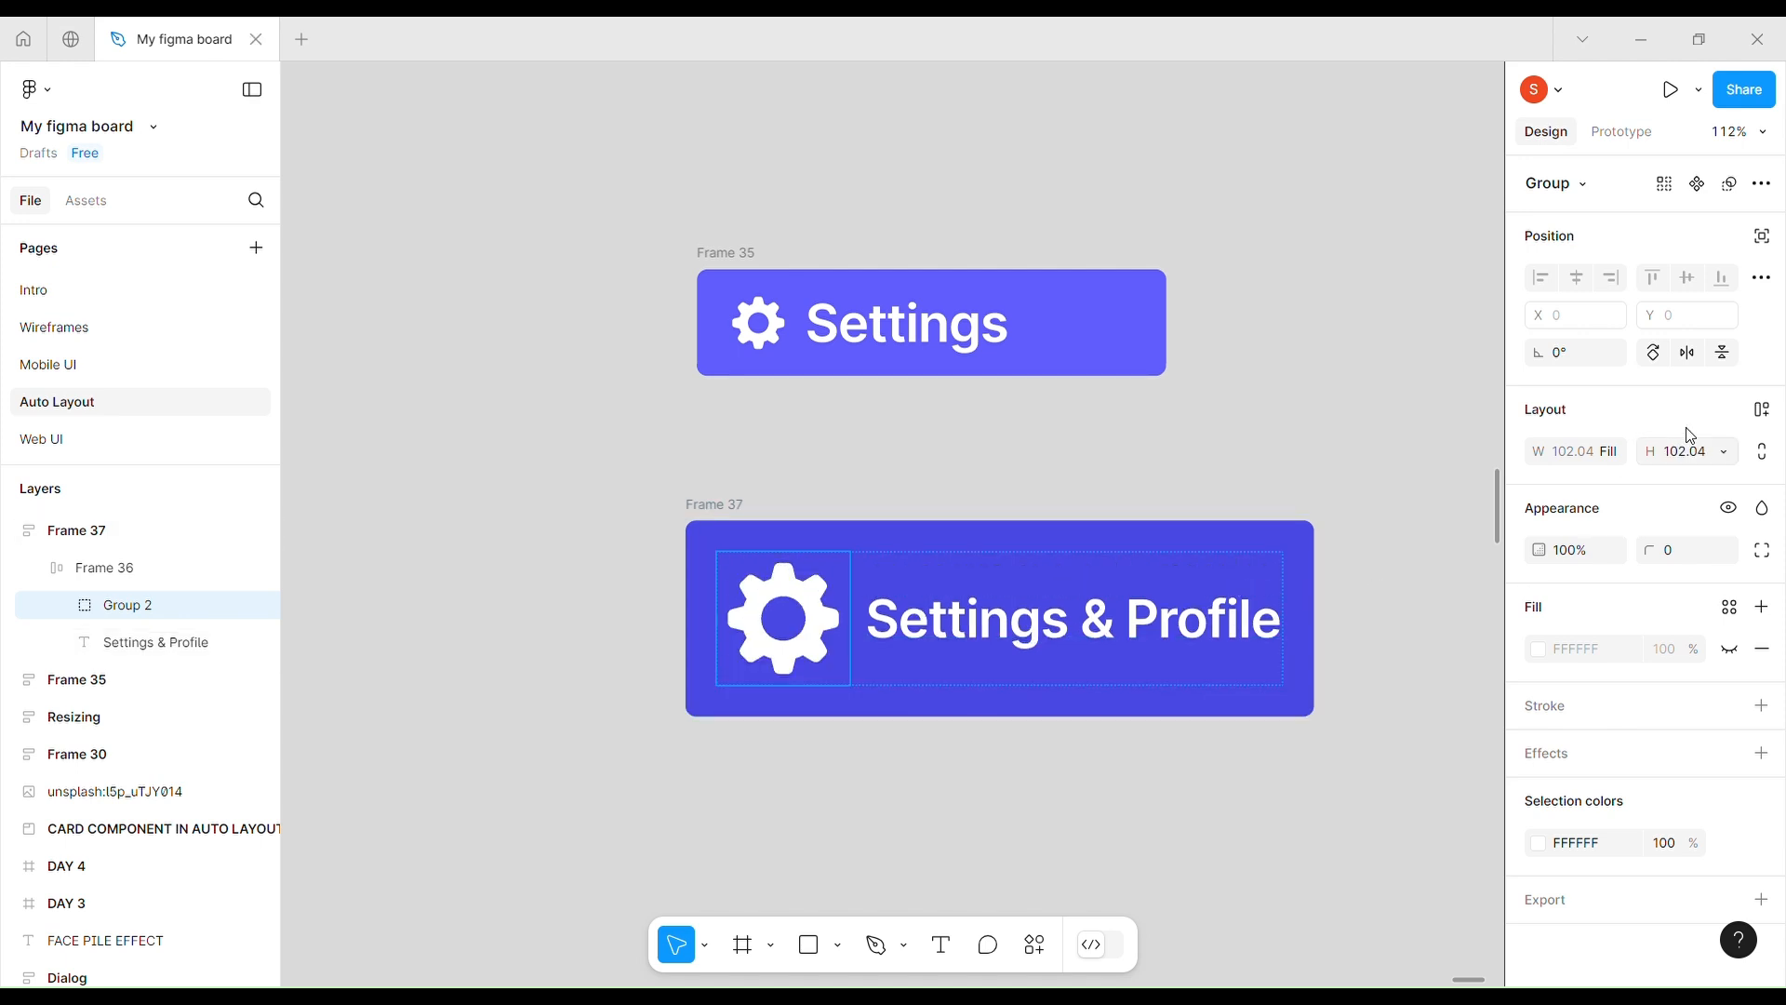
# - Return the gear icon's width to a fixed size and keep its height fixed
pyautogui.click(1609, 451)
pyautogui.click(1621, 424)
pyautogui.click(1717, 451)
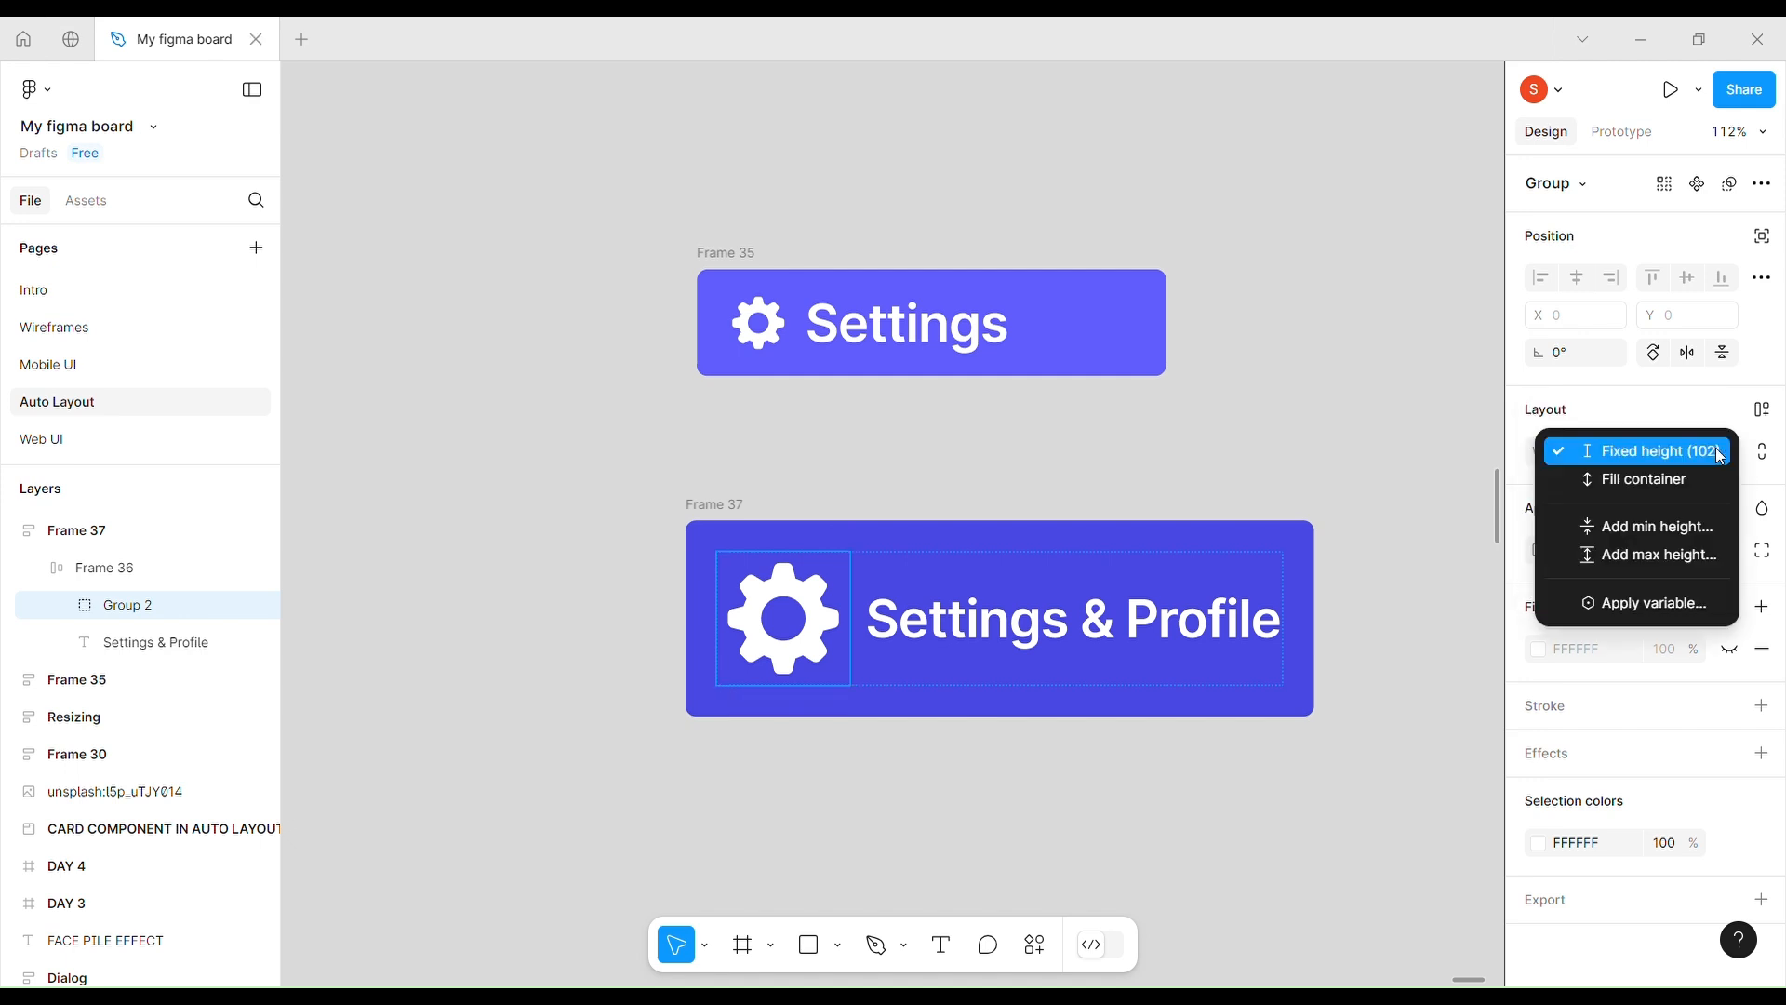
pyautogui.click(1621, 451)
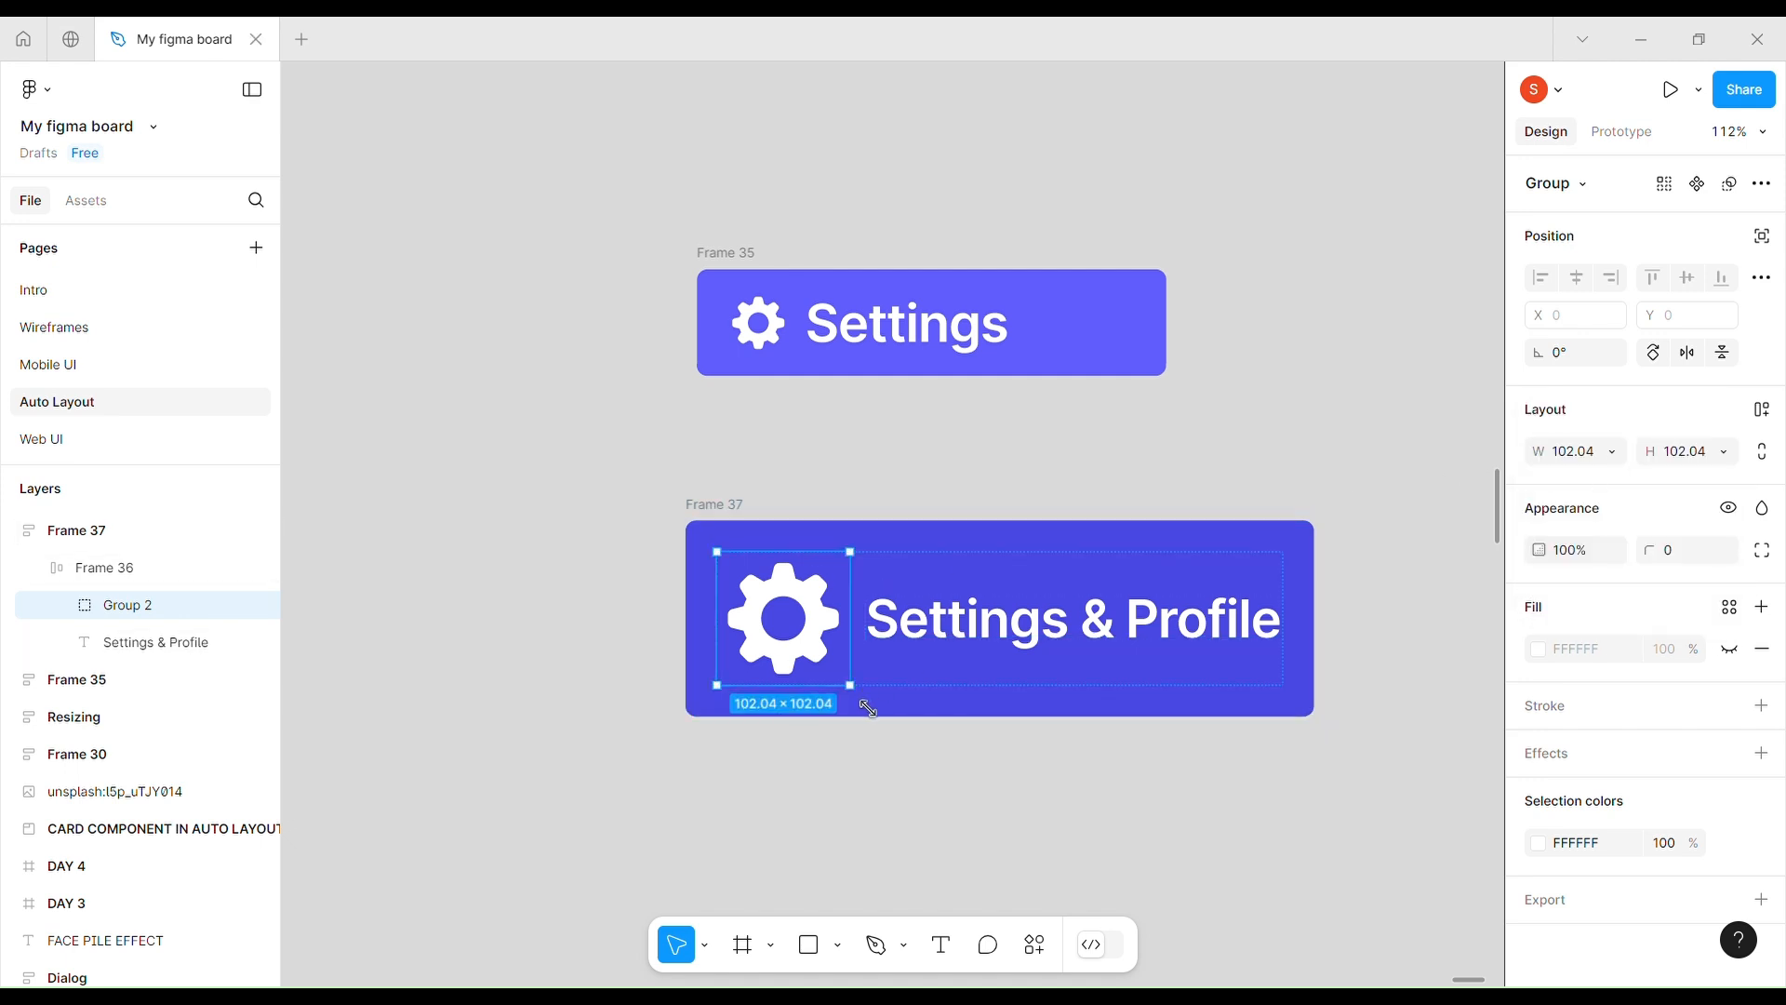
# - Undo a distorted trial enlargement of the gear icon and scale it proportionally to about 354 × 354
pyautogui.moveTo(895, 743); pyautogui.dragTo(983, 835)
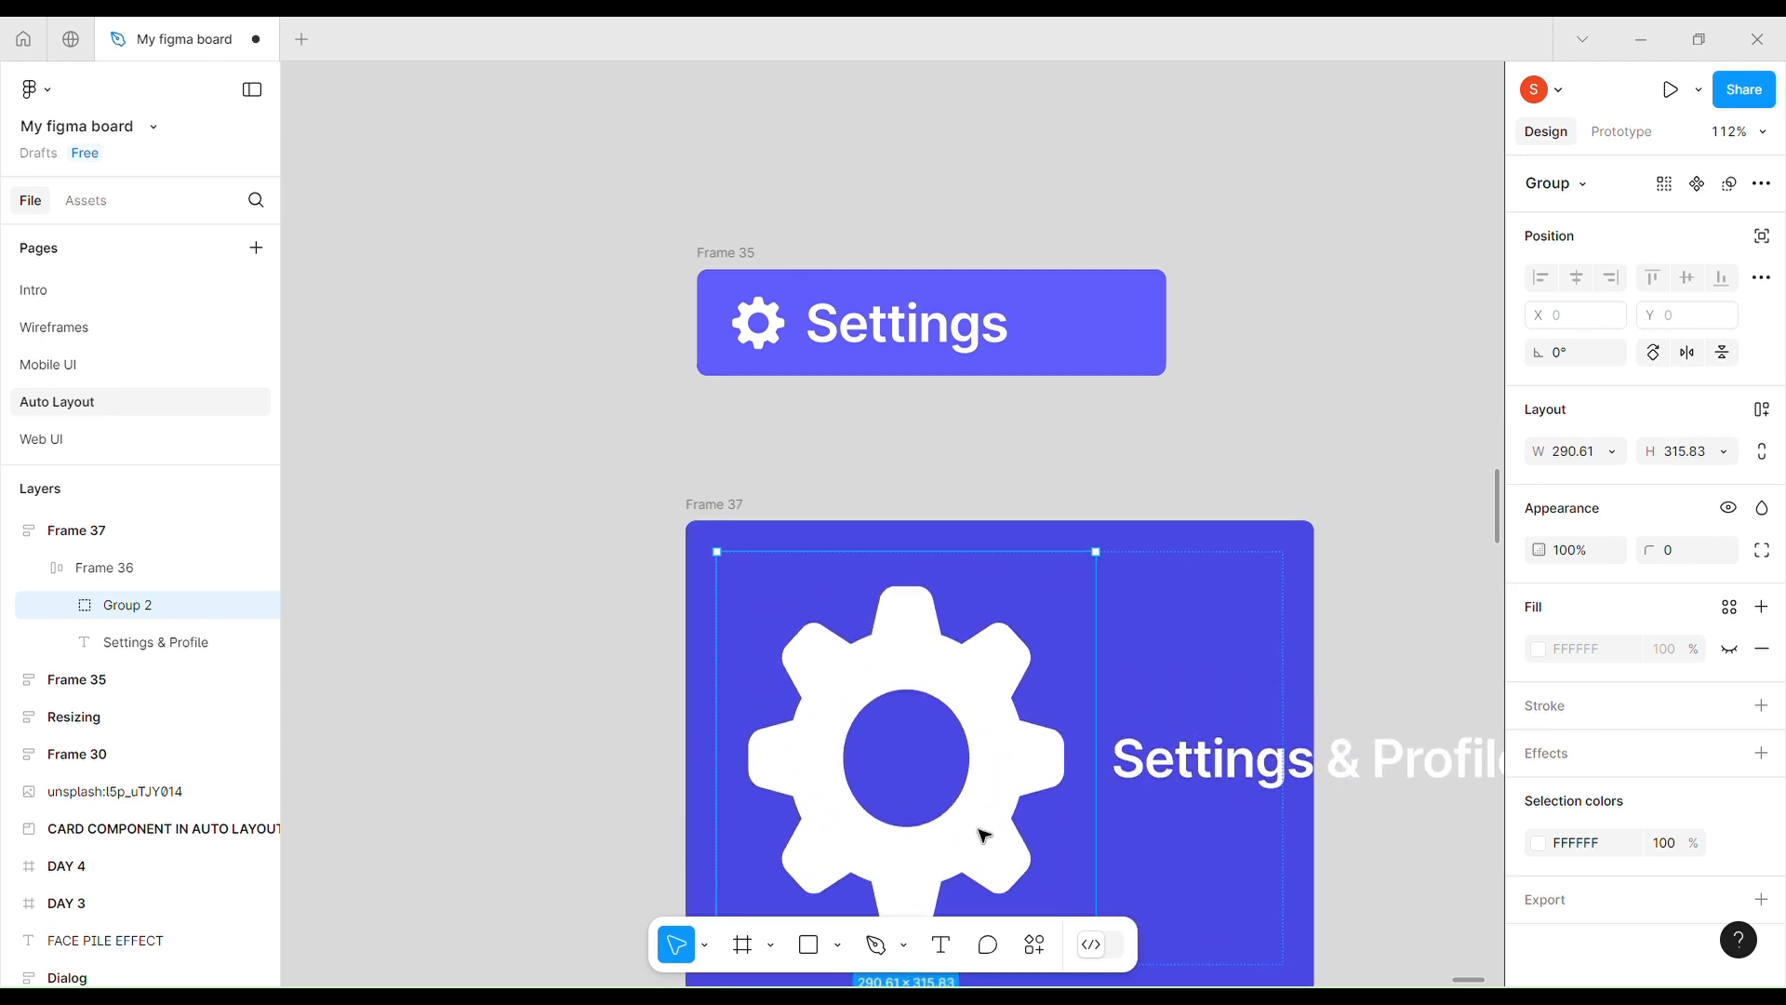
pyautogui.scroll(-2, 984, 835)
pyautogui.scroll(-3, 984, 835)
pyautogui.scroll(-3, 983, 824)
pyautogui.hotkey('ctrl', 'z')
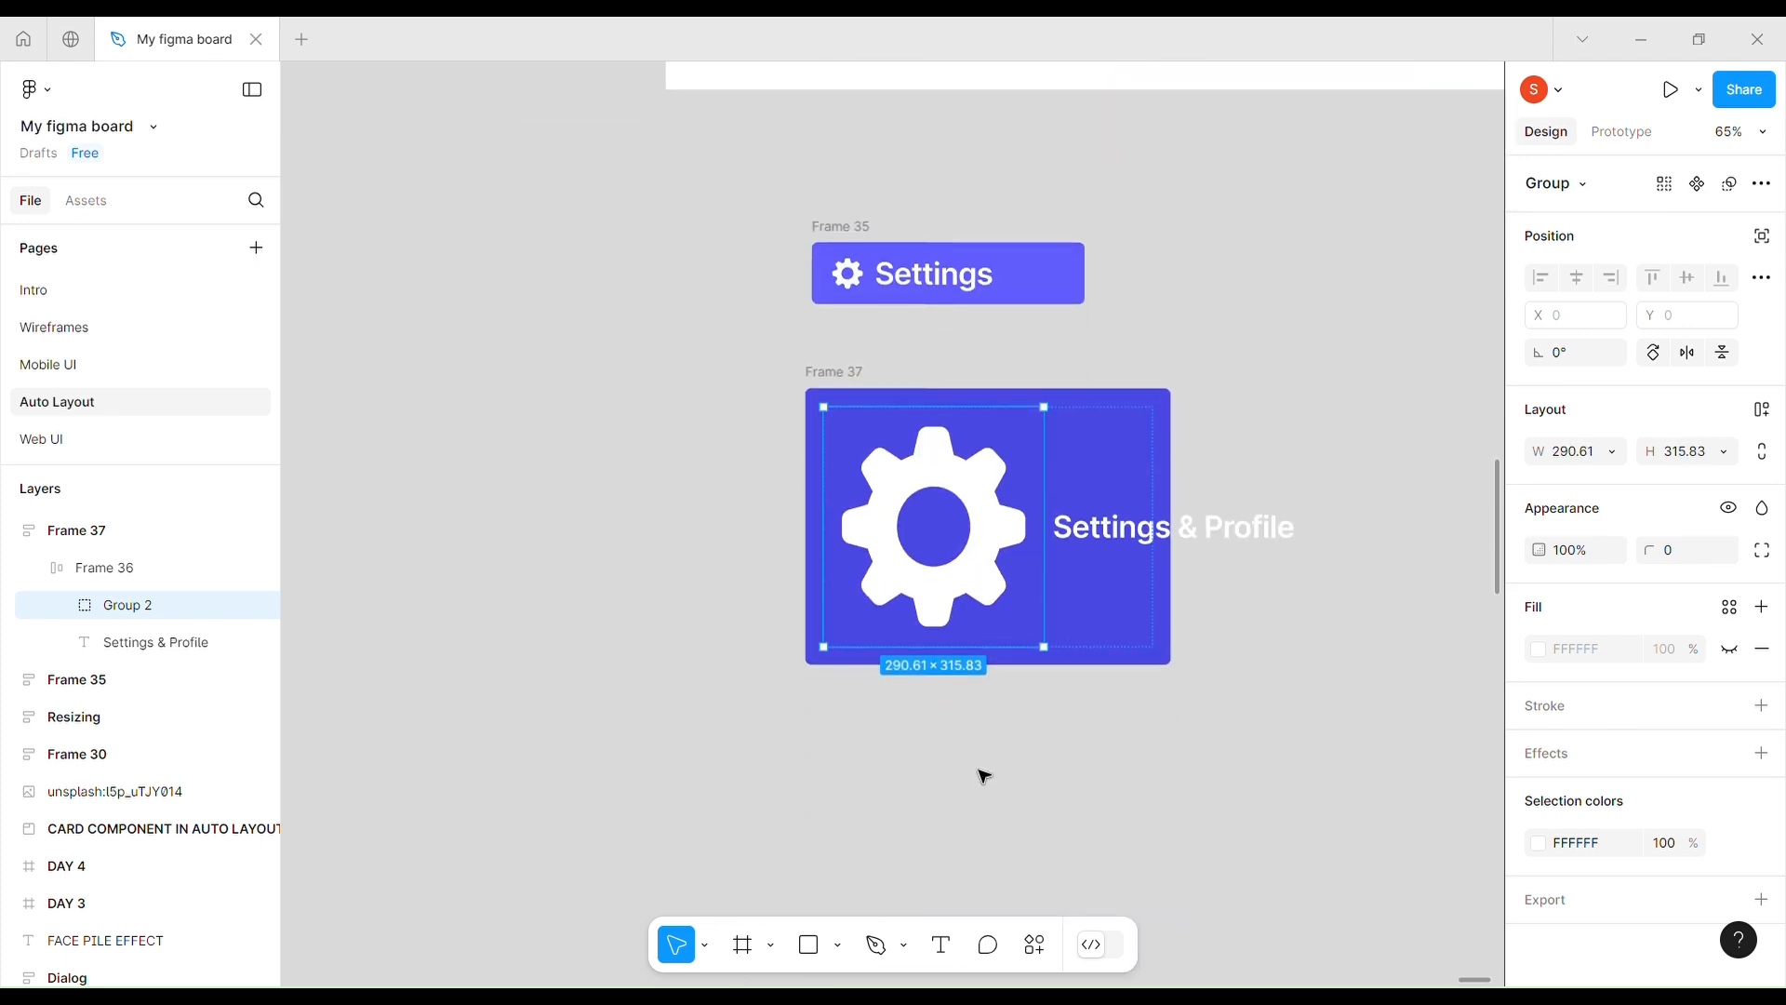
pyautogui.moveTo(902, 485); pyautogui.dragTo(966, 586)
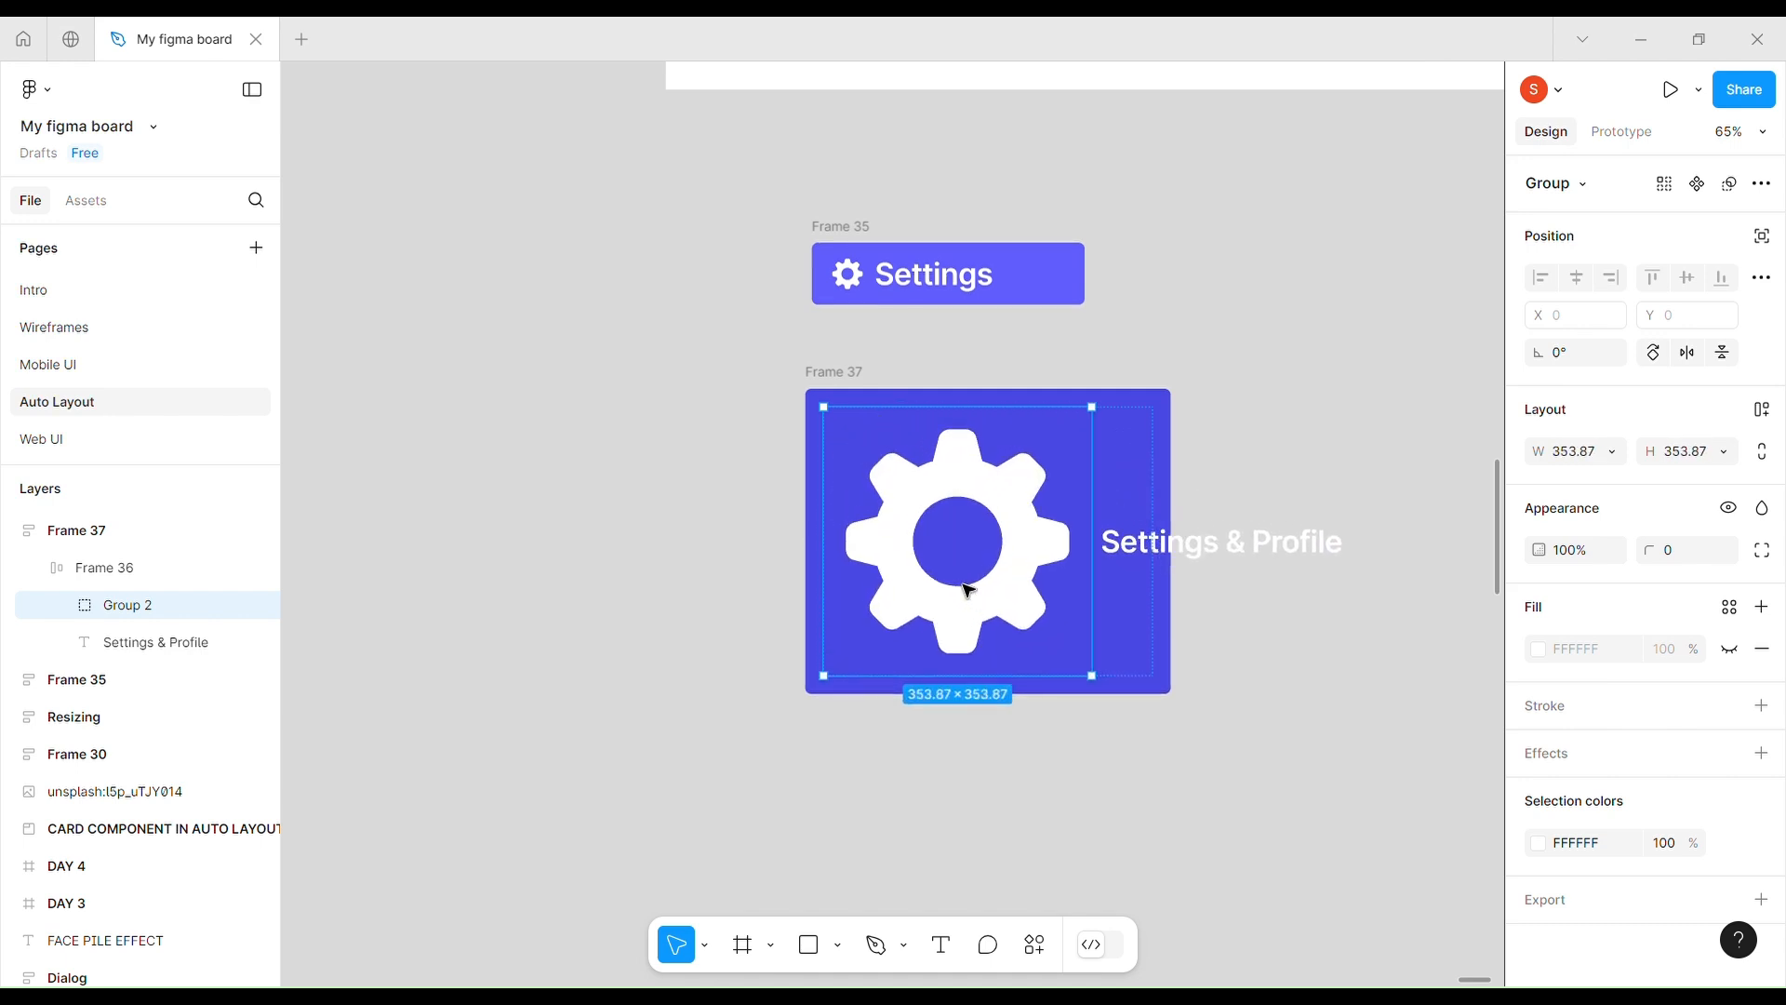
# - Set the lower button's gear icon to 400 wide and 400 high
pyautogui.click(1582, 454)
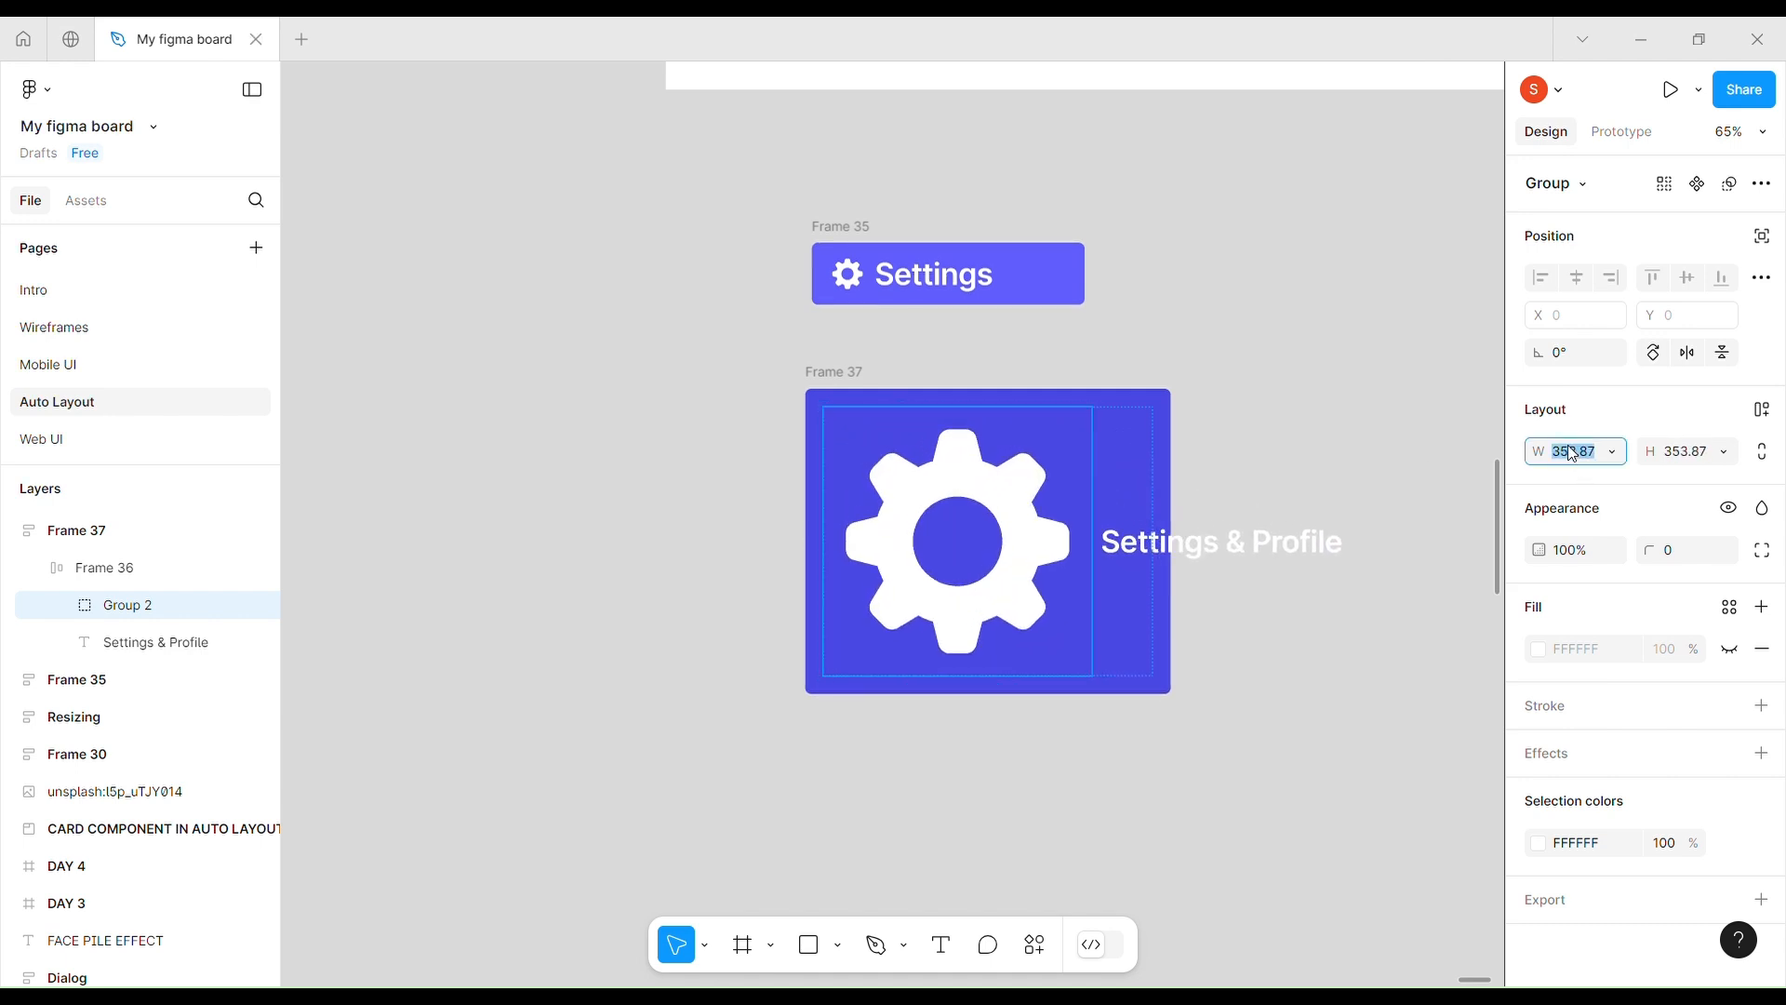
pyautogui.write('400')
pyautogui.press('Return')
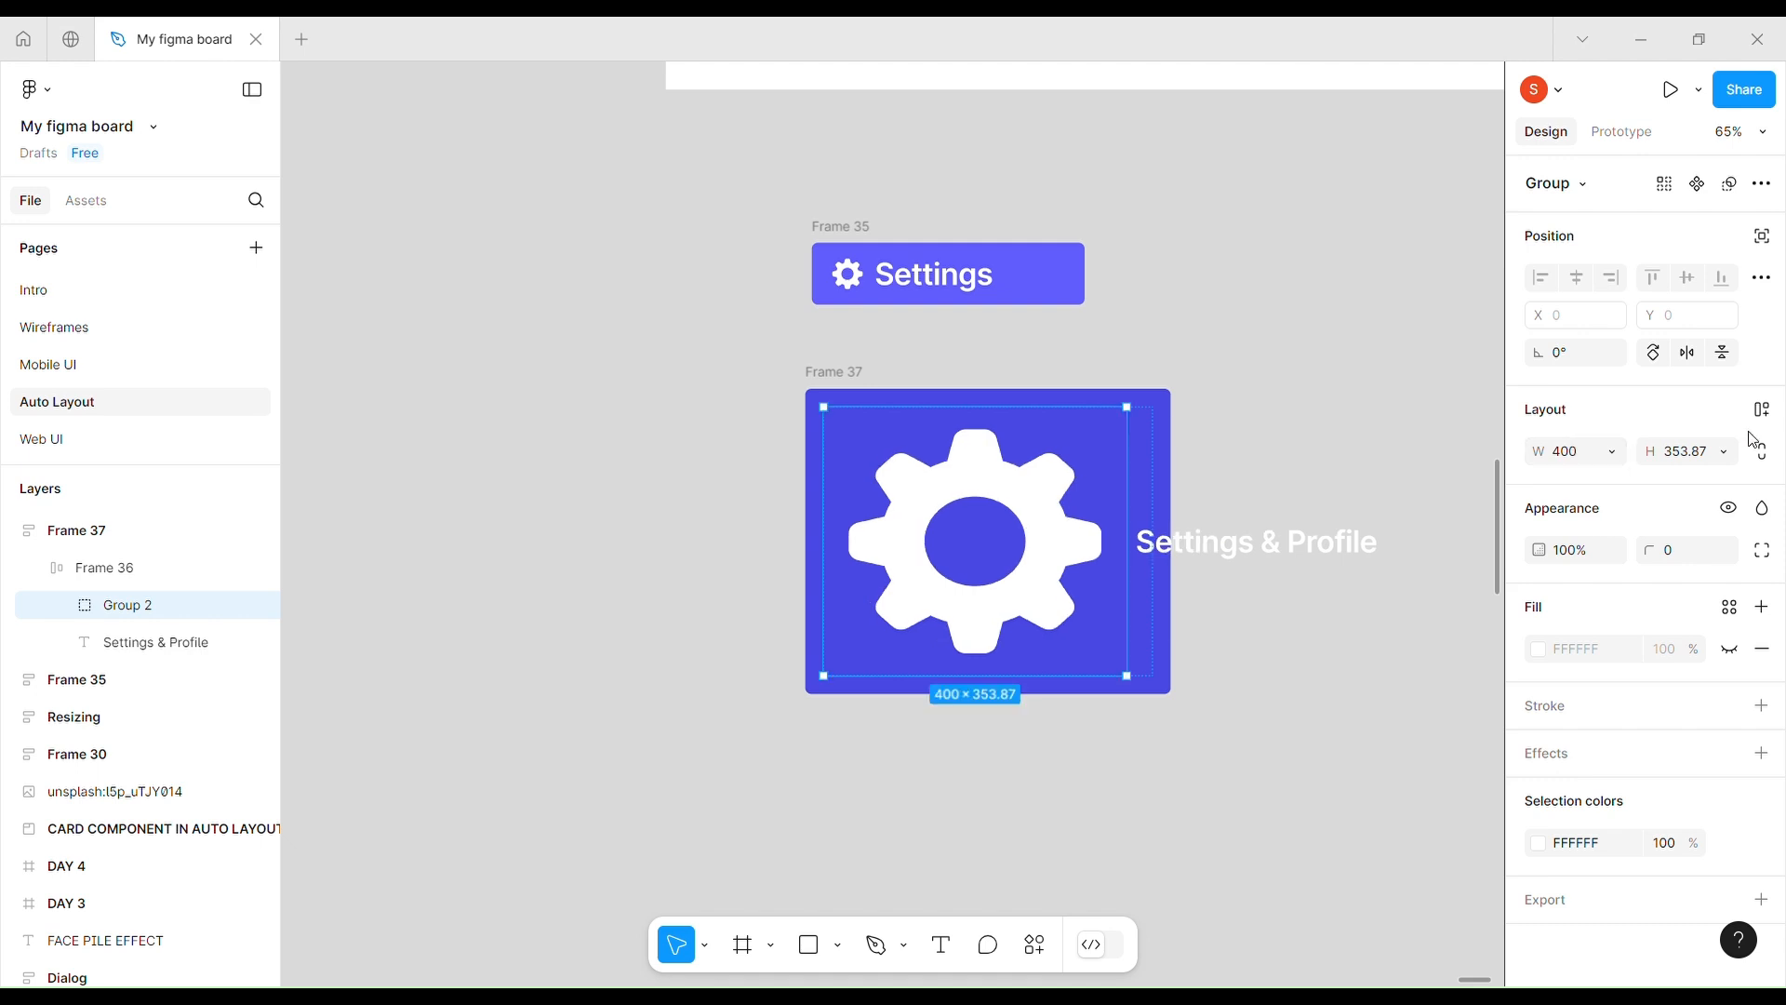
pyautogui.click(1685, 450)
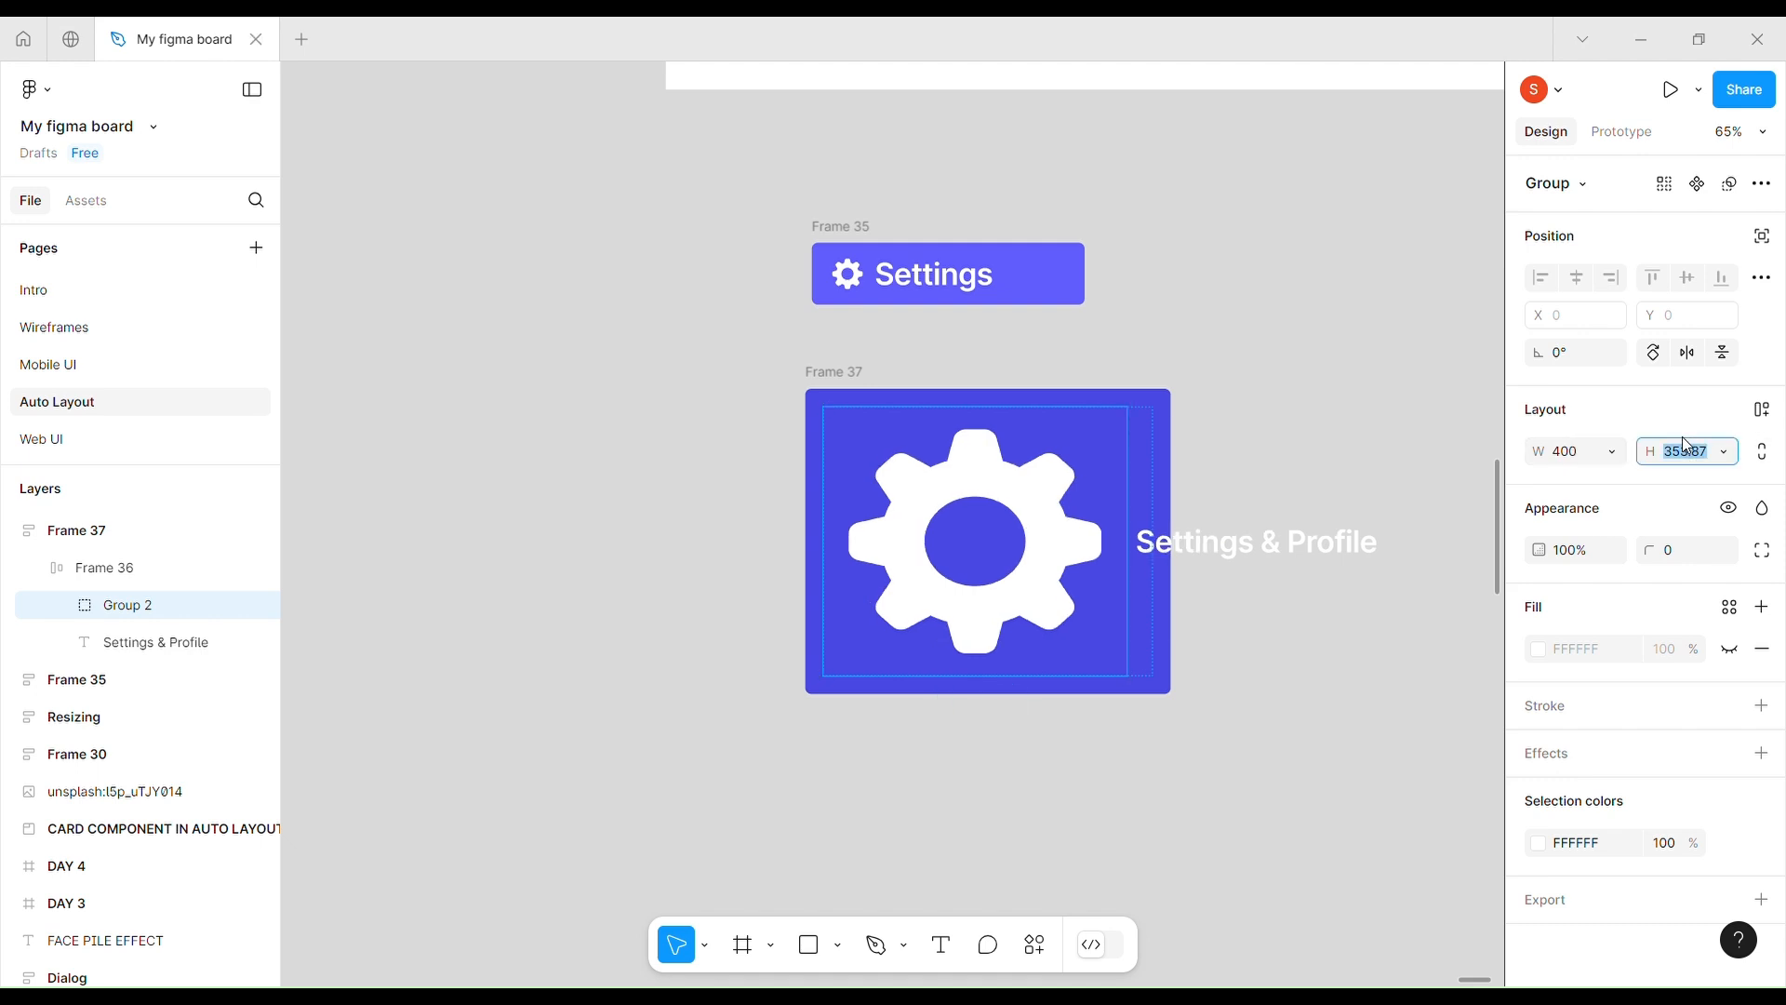
pyautogui.write('400')
pyautogui.press('Return')
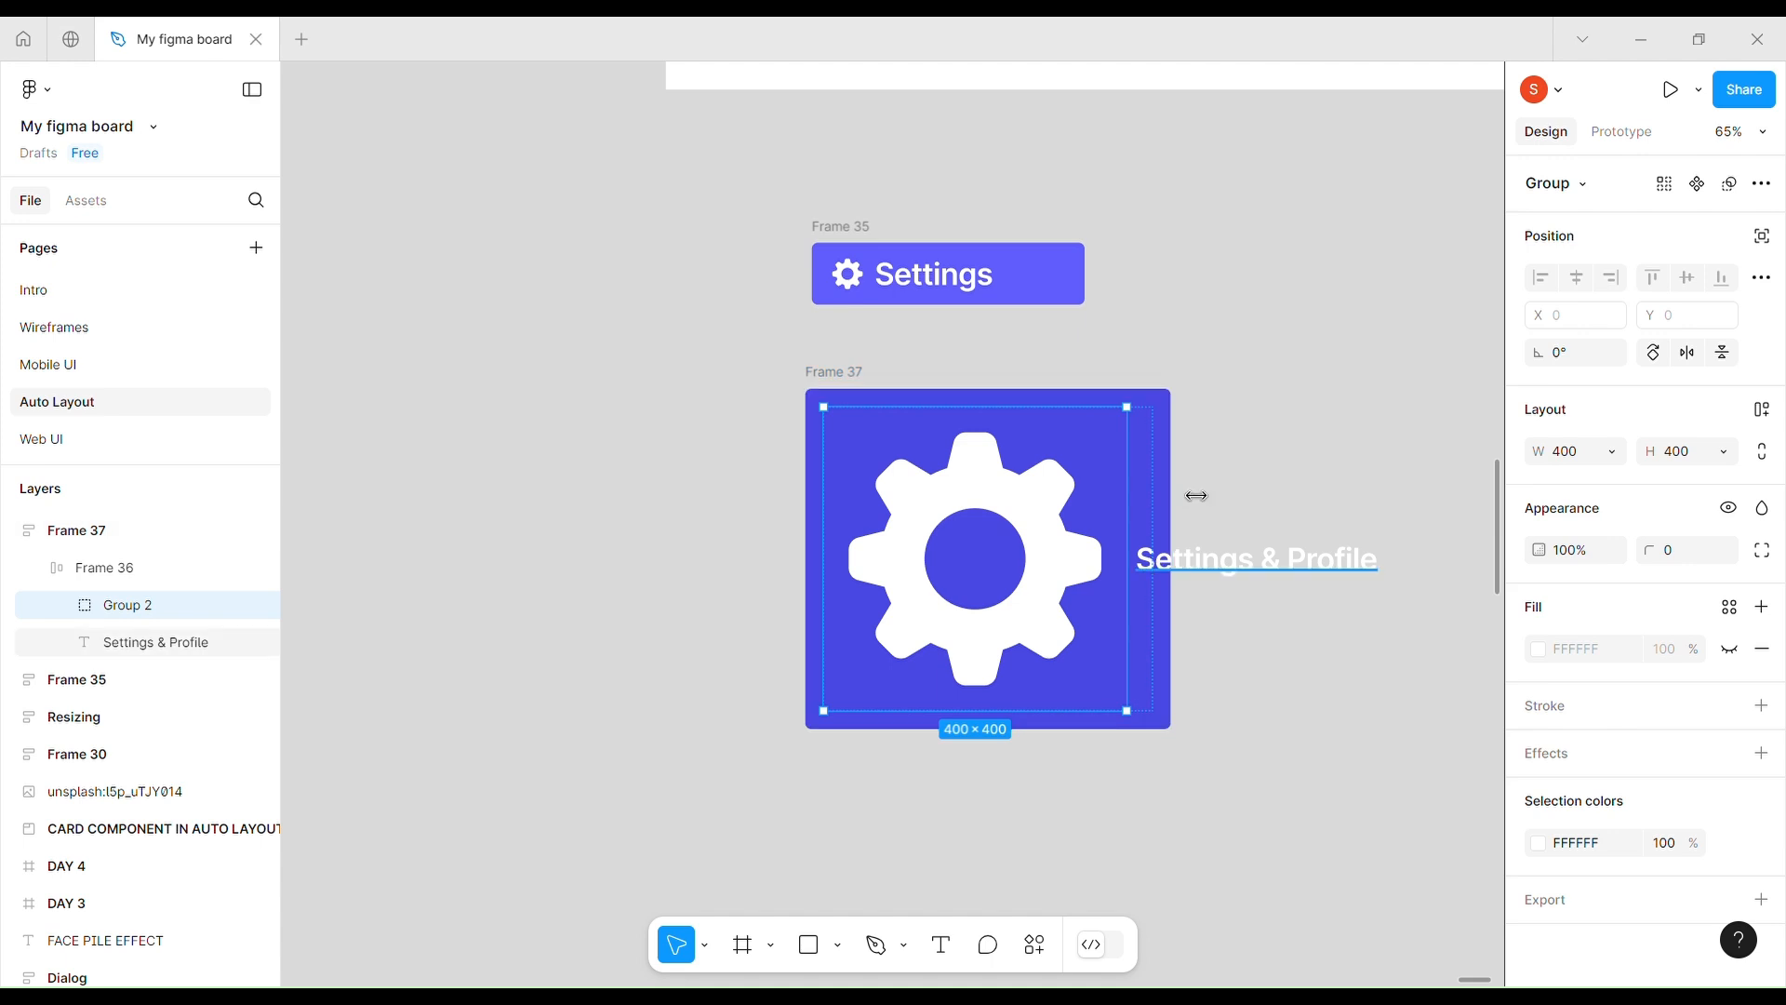
# - Reduce the lower button's gear icon to 200 wide and 200 high
pyautogui.click(1163, 493)
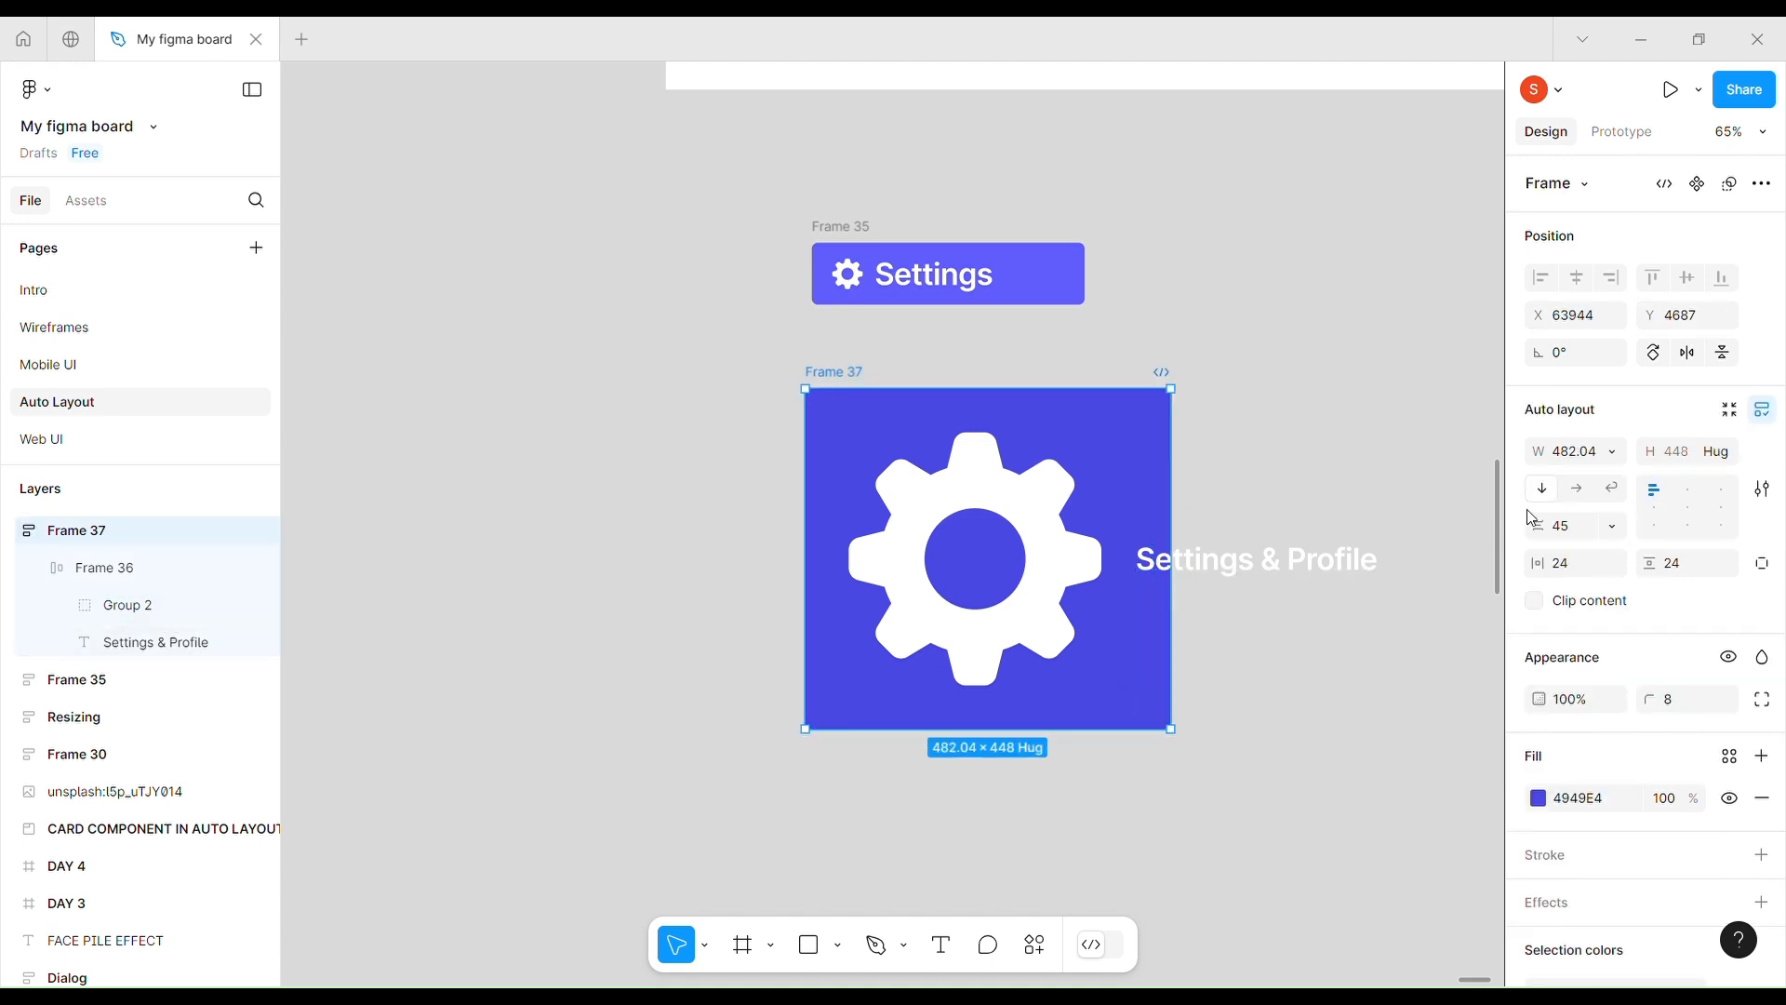
pyautogui.click(976, 564)
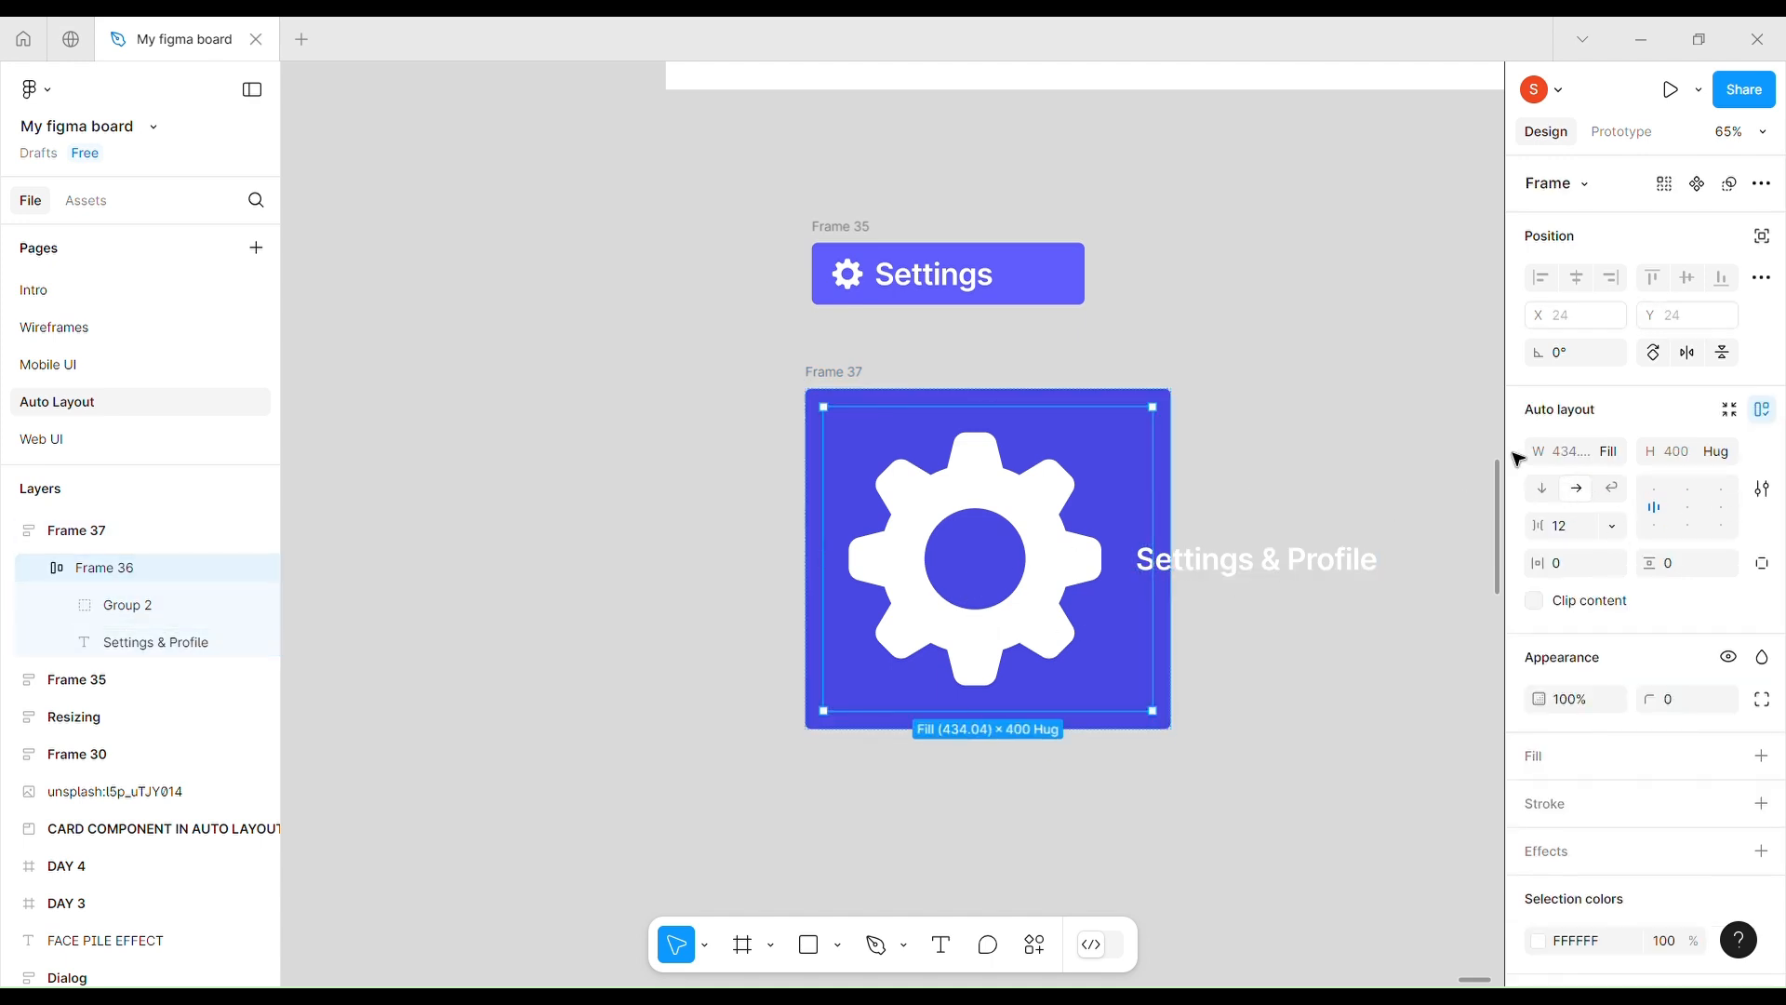
pyautogui.click(967, 556)
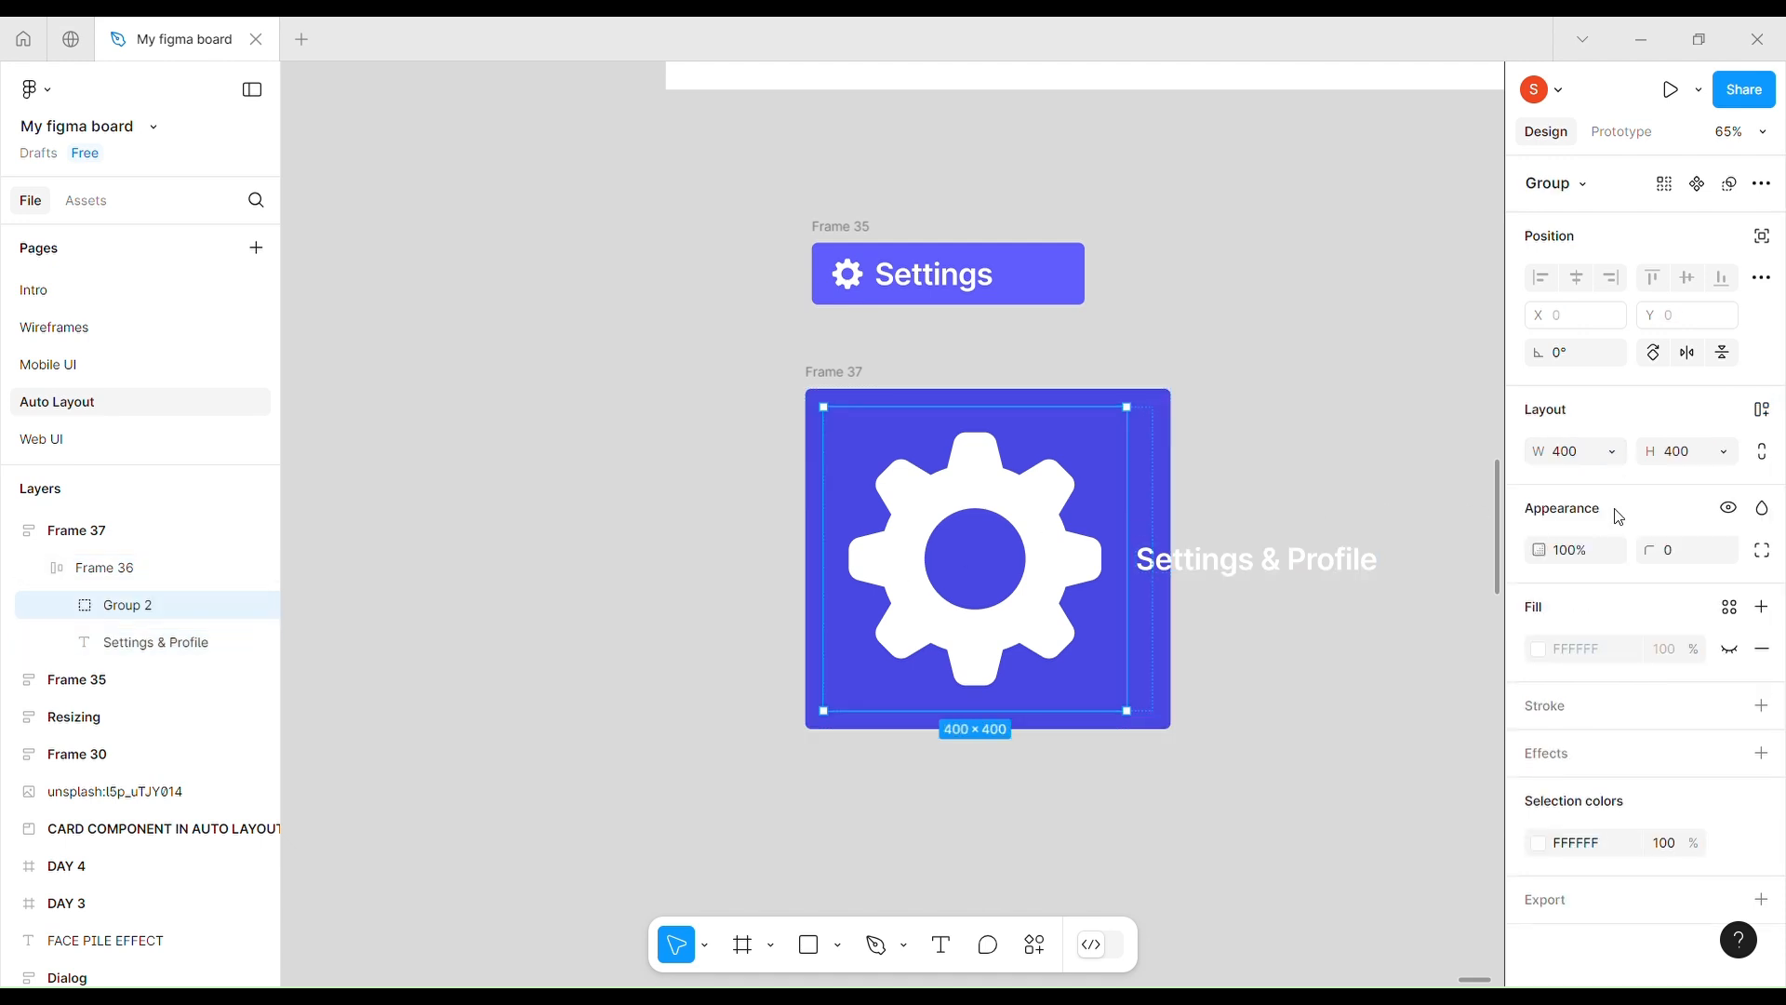
pyautogui.click(1583, 459)
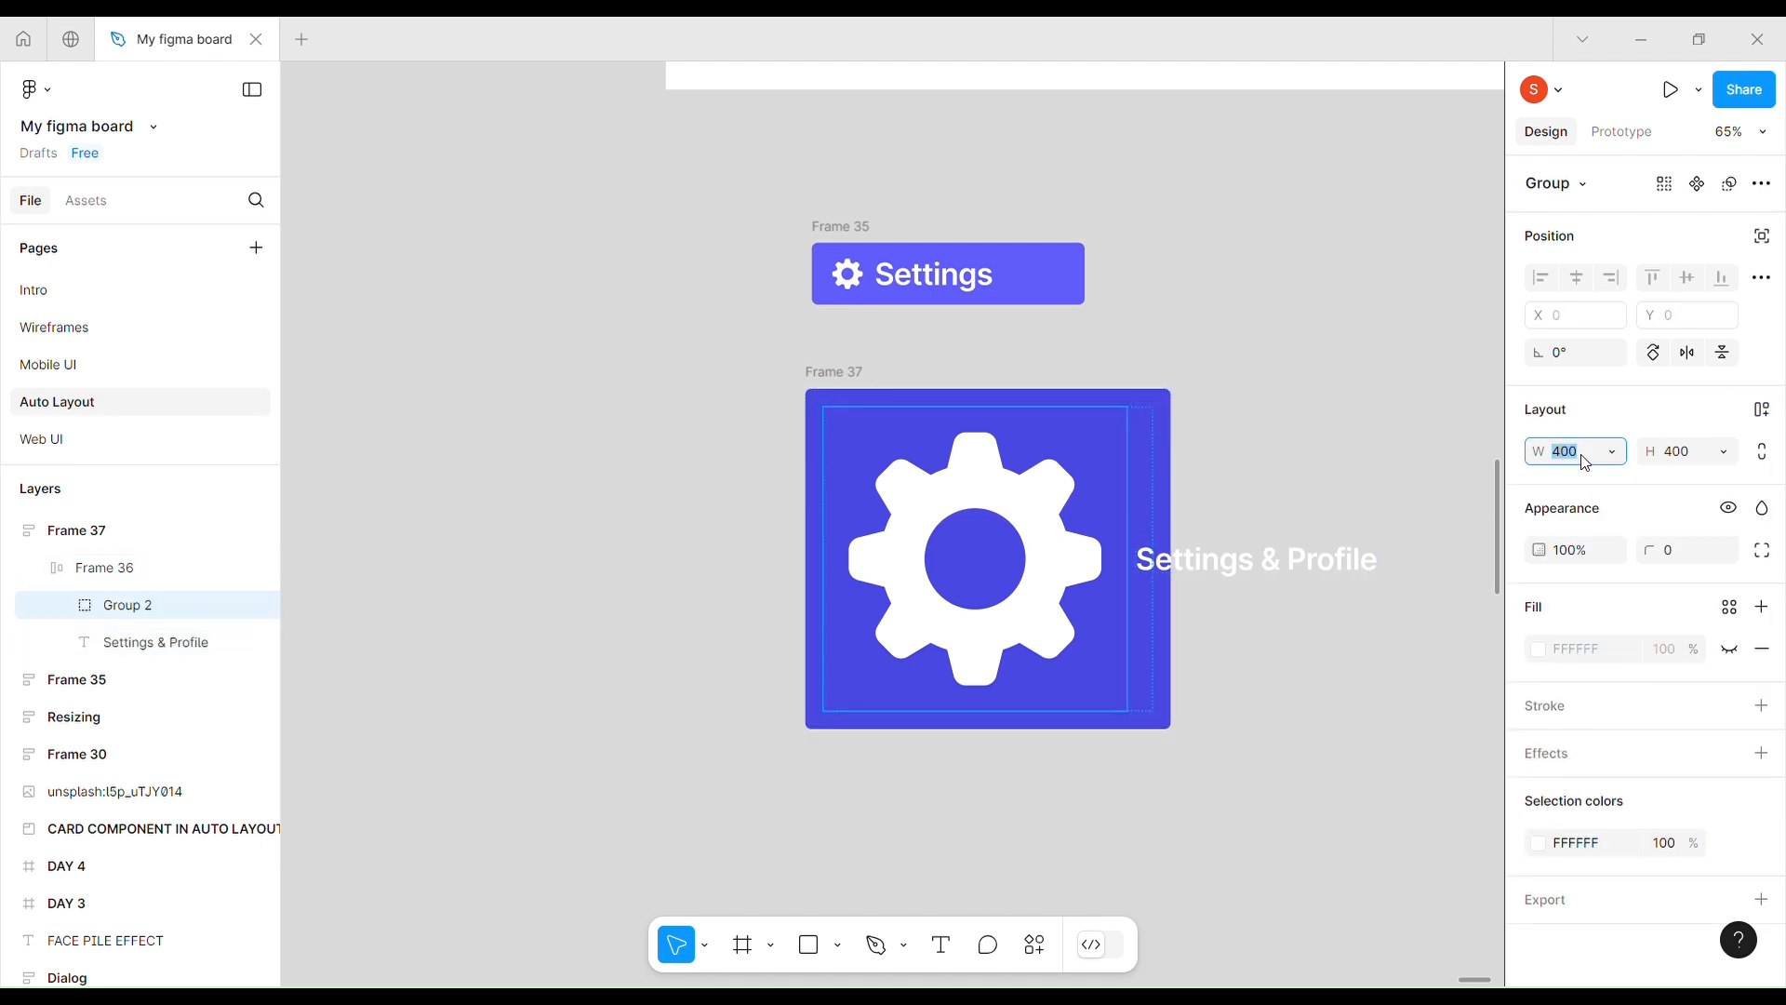
pyautogui.press('Return')
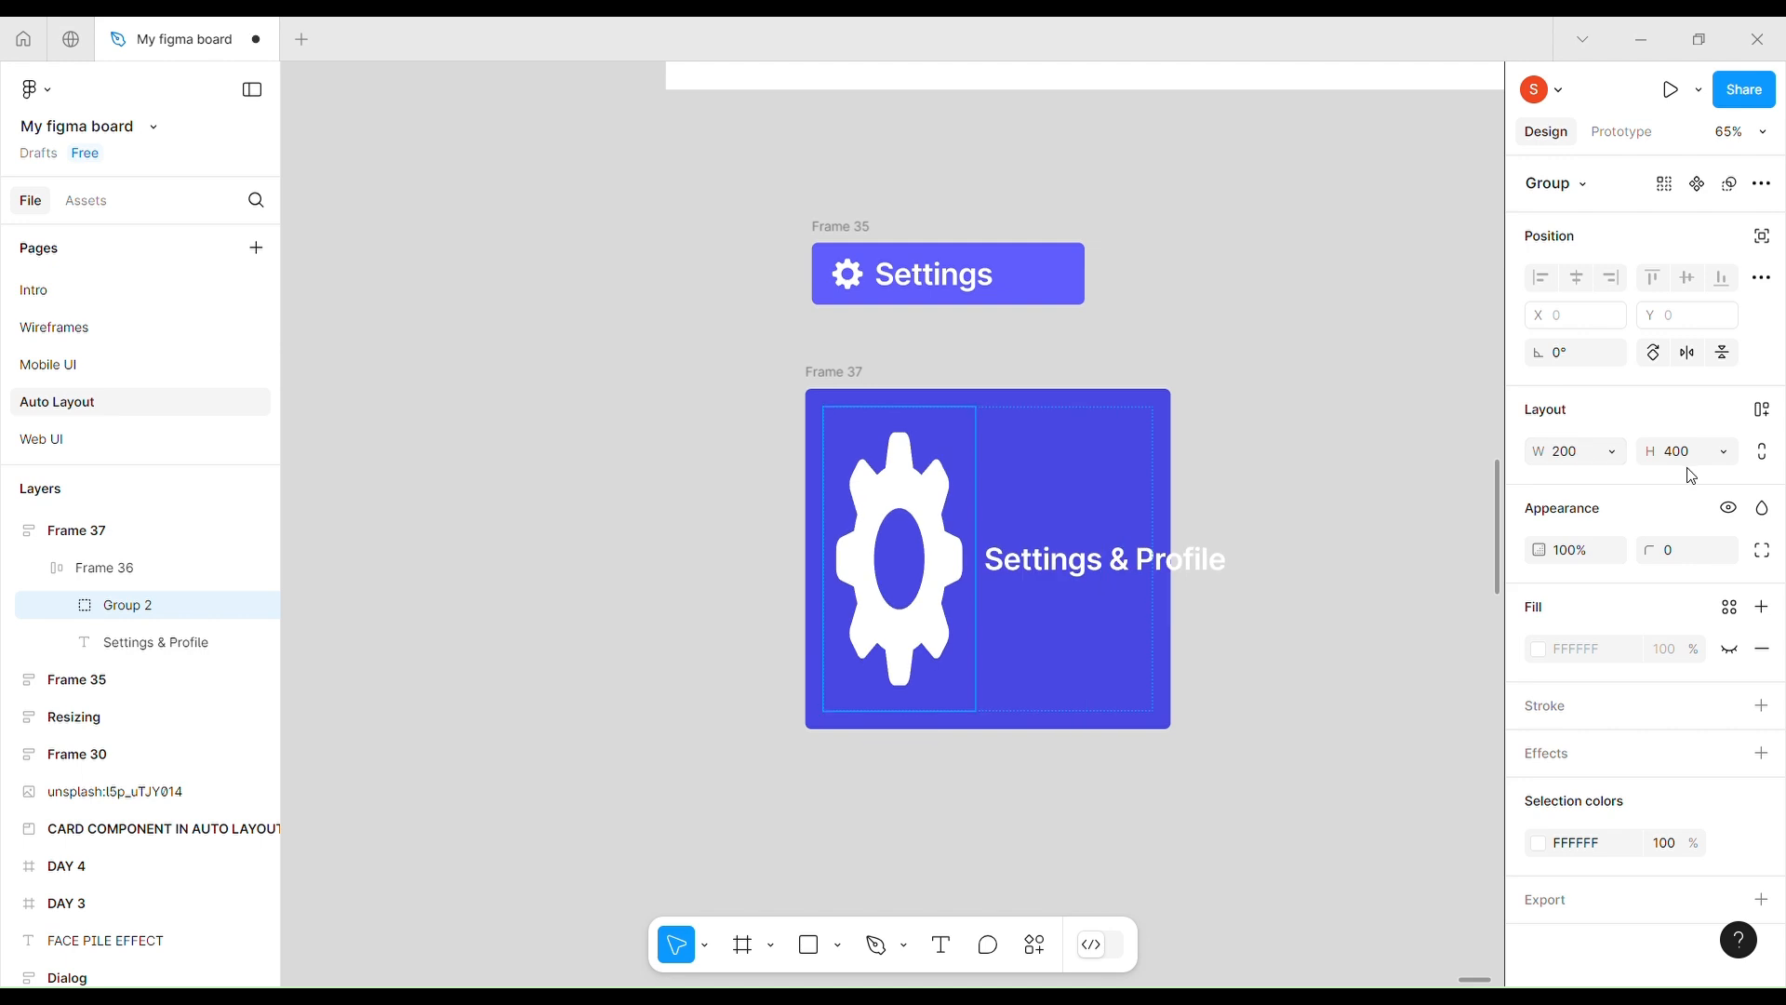
pyautogui.click(1684, 465)
pyautogui.press('Return')
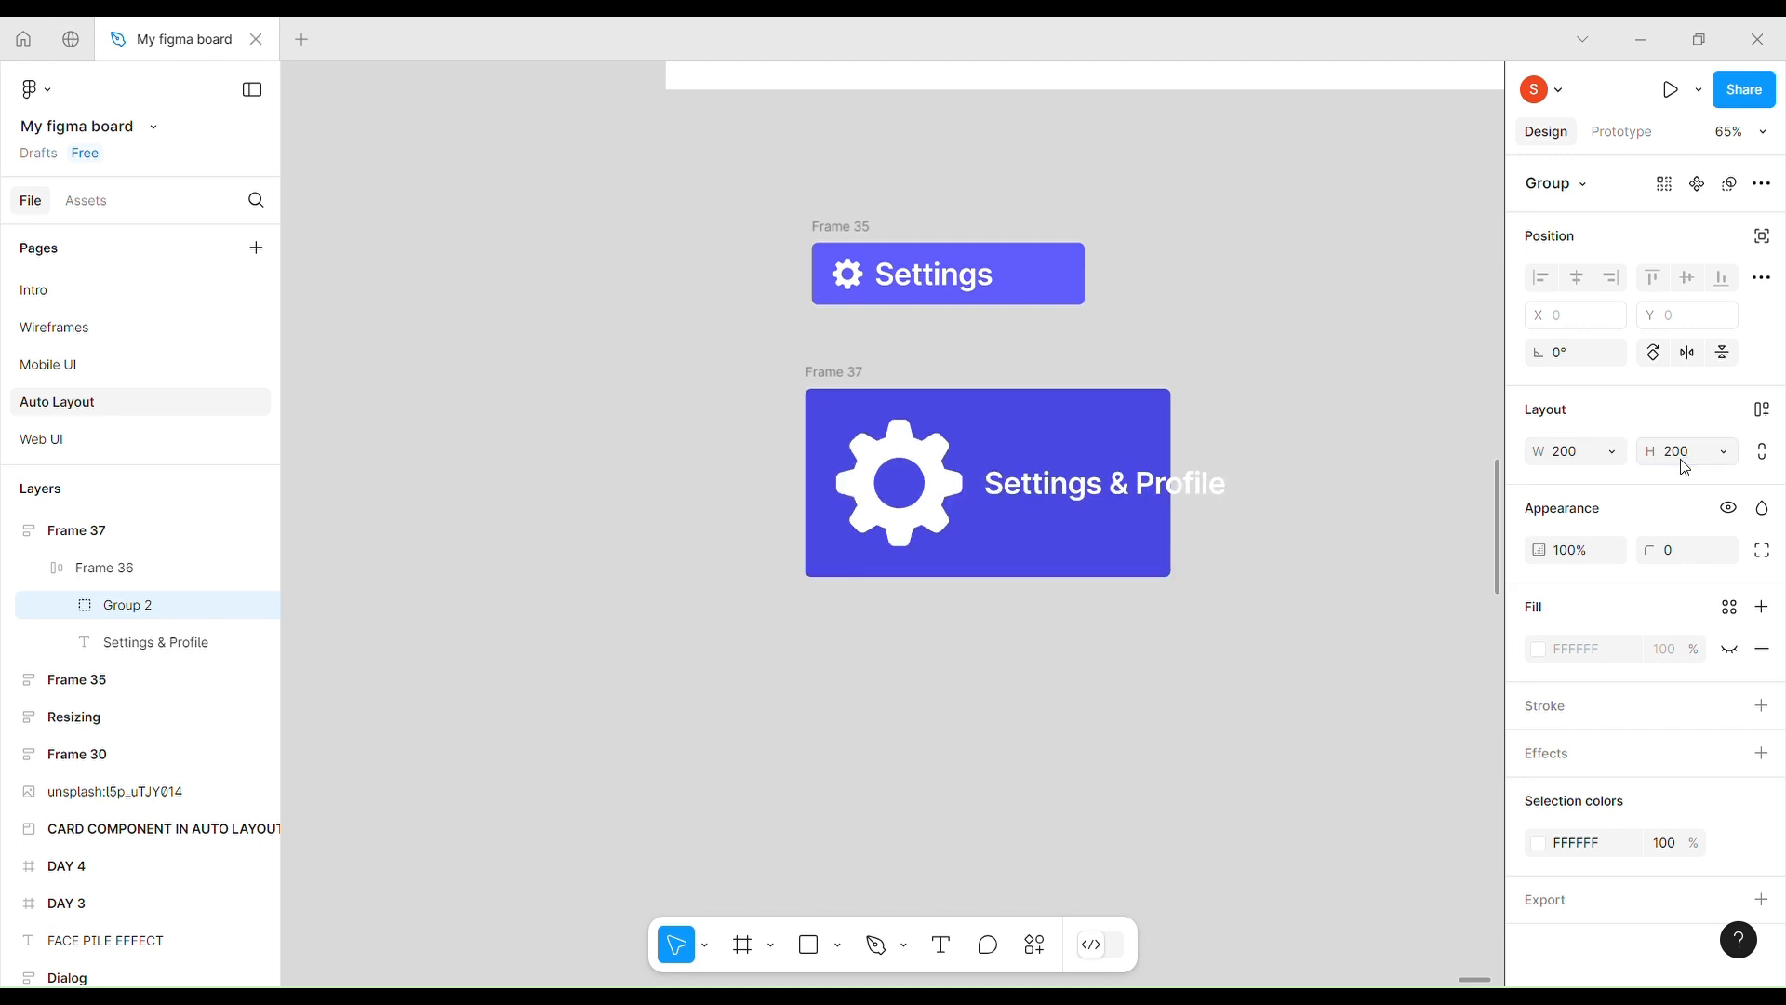
# - Set the gear icon to 150 × 150 and widen the outer frame of the lower button to 540
pyautogui.click(1594, 451)
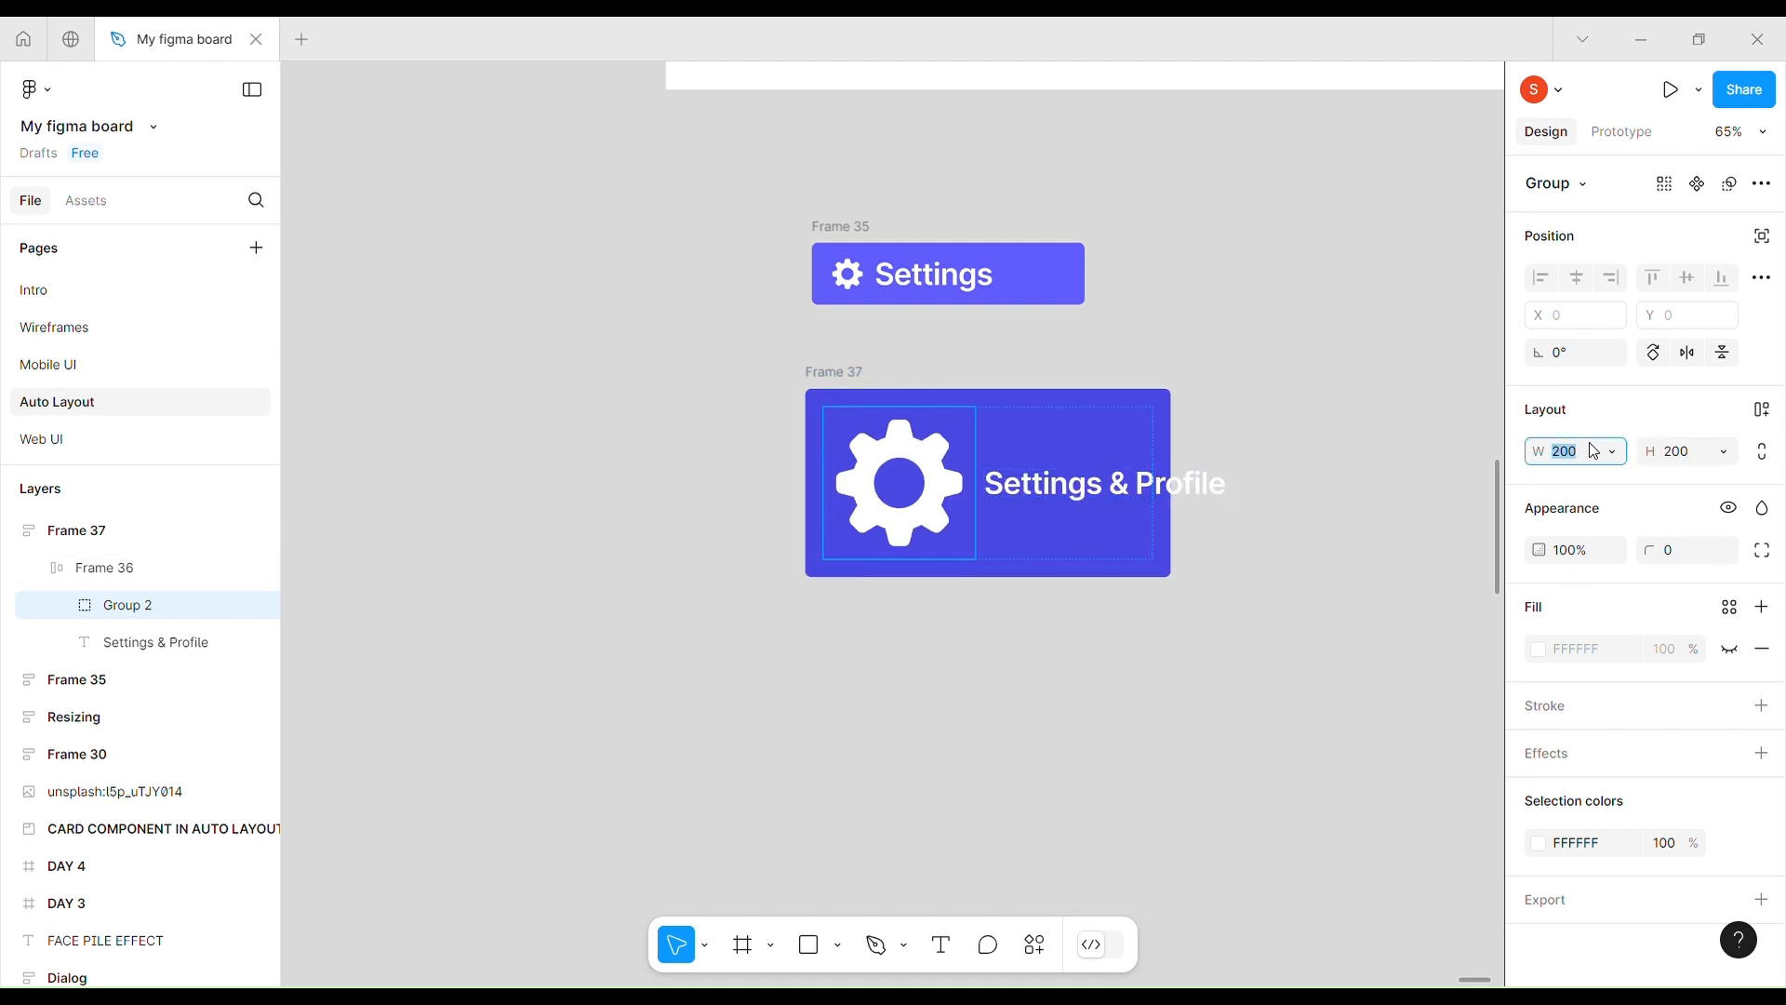
pyautogui.click(1672, 460)
pyautogui.write('150')
pyautogui.press('Return')
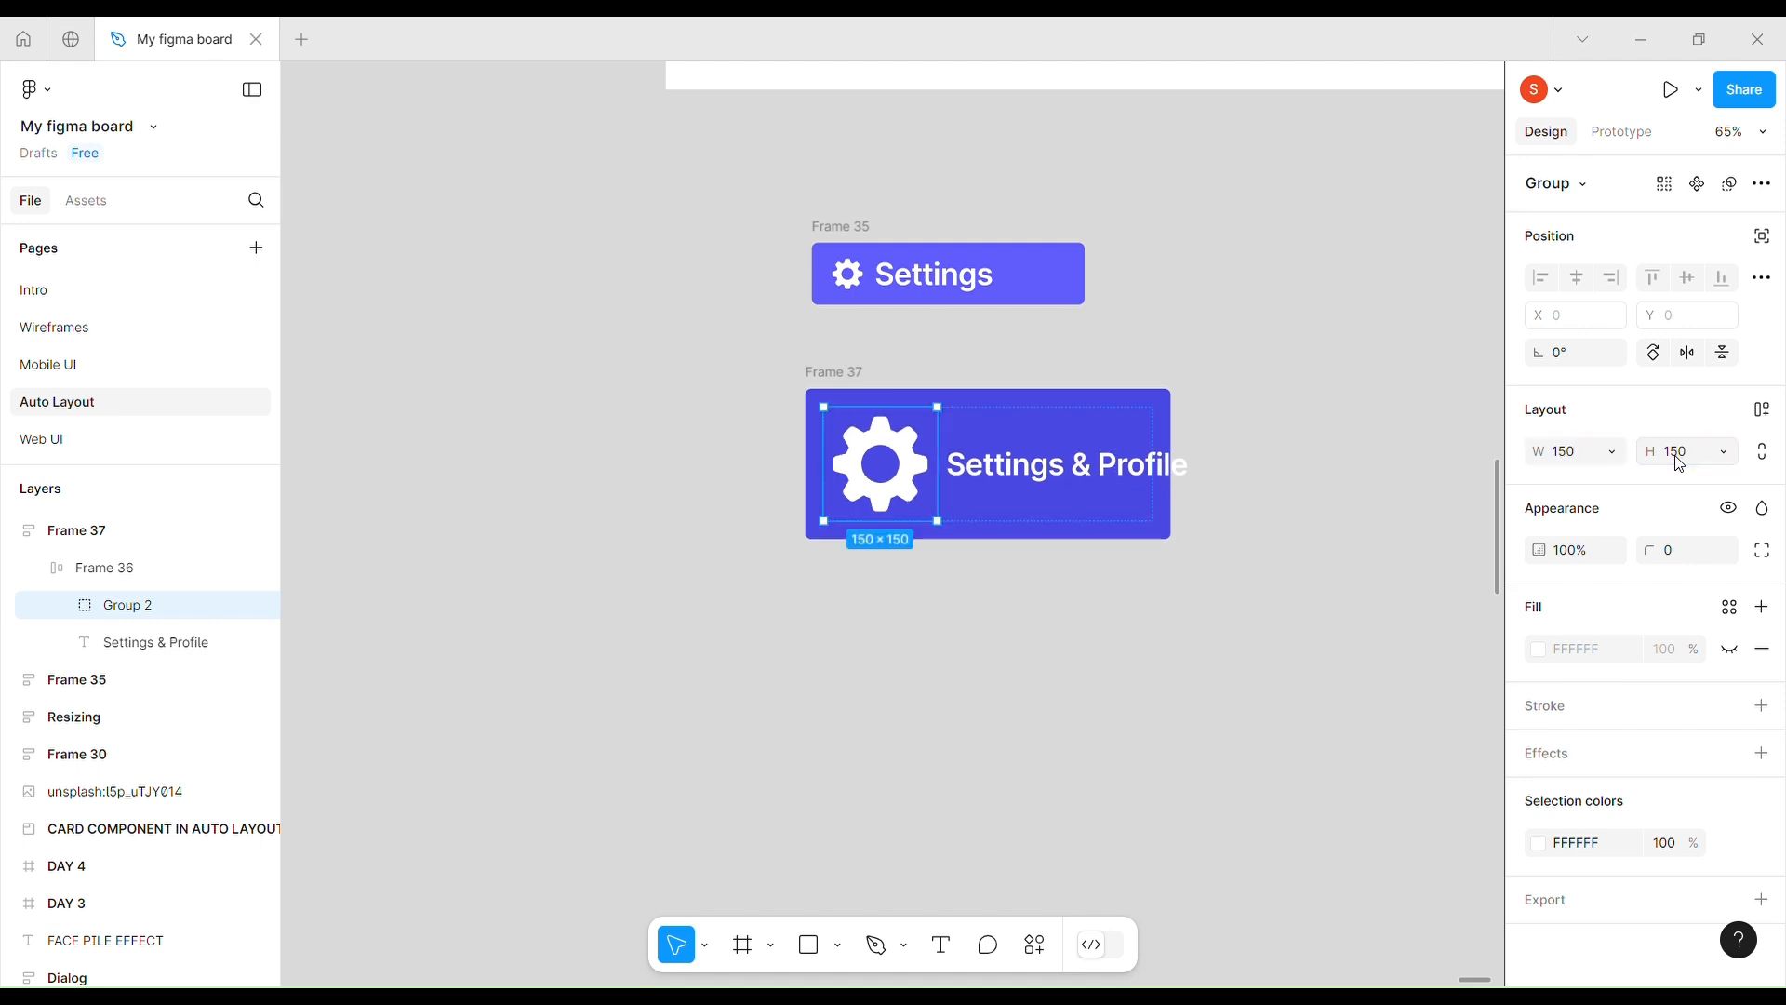
pyautogui.click(856, 369)
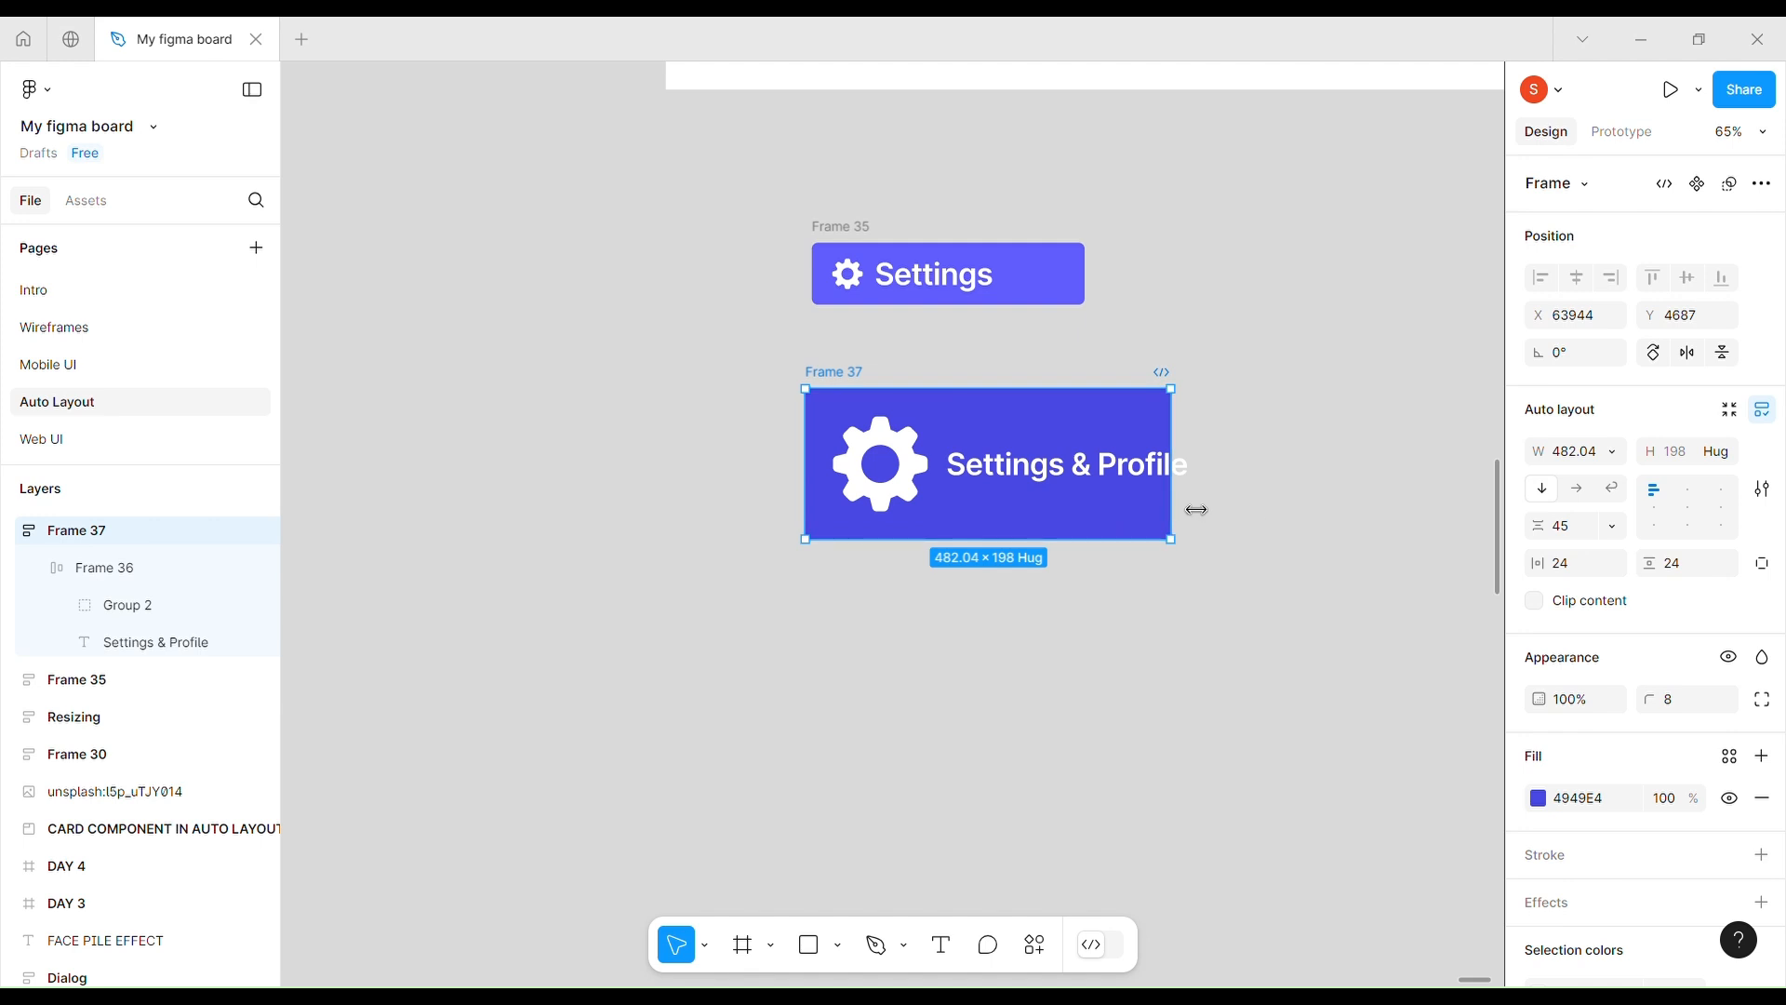
pyautogui.moveTo(1196, 510); pyautogui.dragTo(1230, 511)
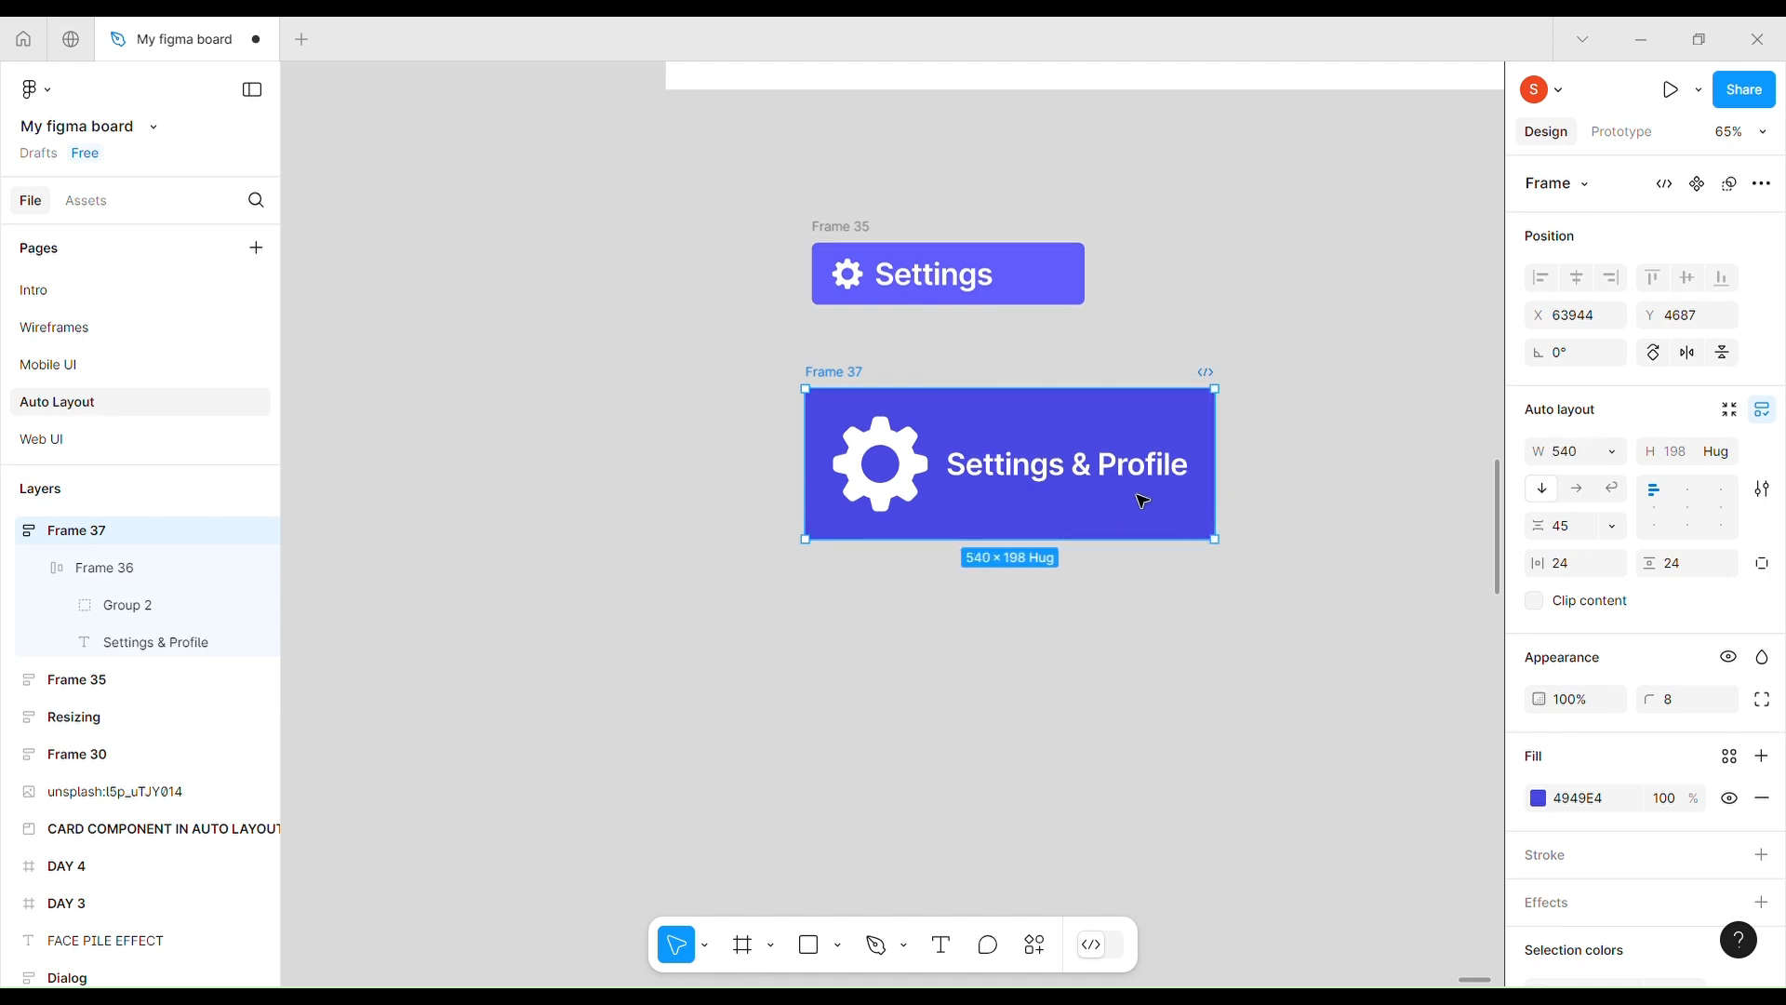
# - Switch the lower button's inner frame to a vertical layout and align its icon and text to the center
pyautogui.click(1006, 479)
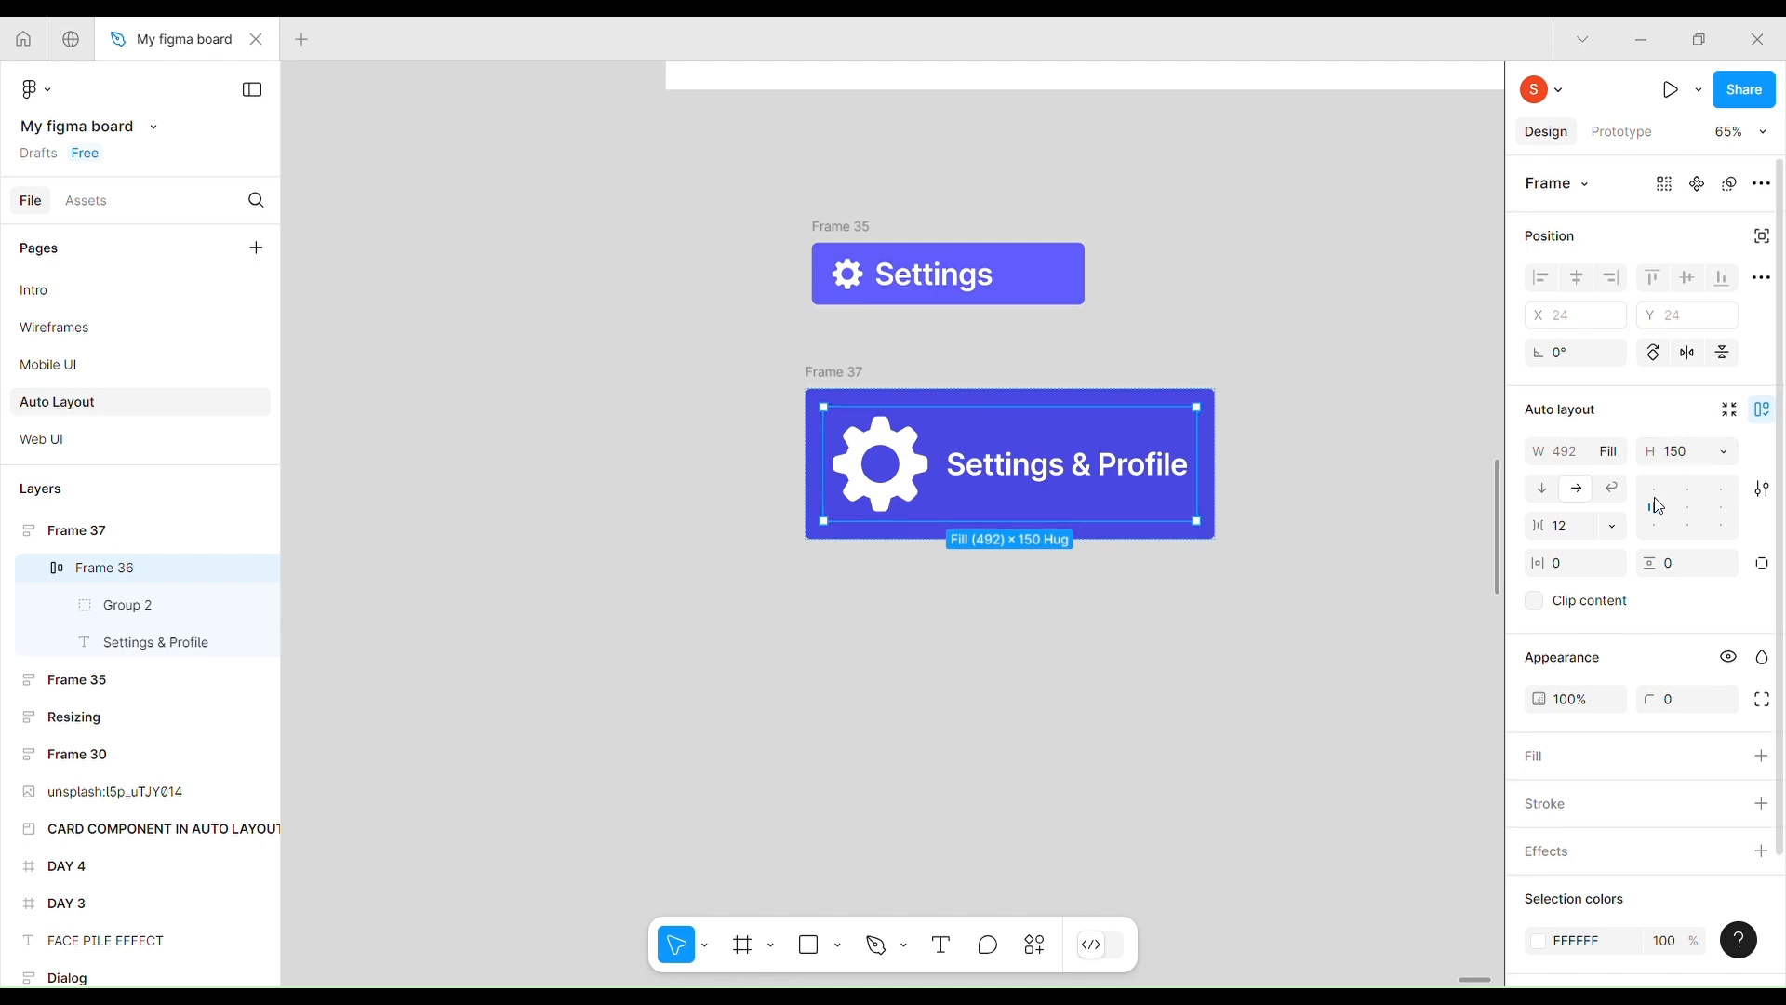
pyautogui.click(1541, 493)
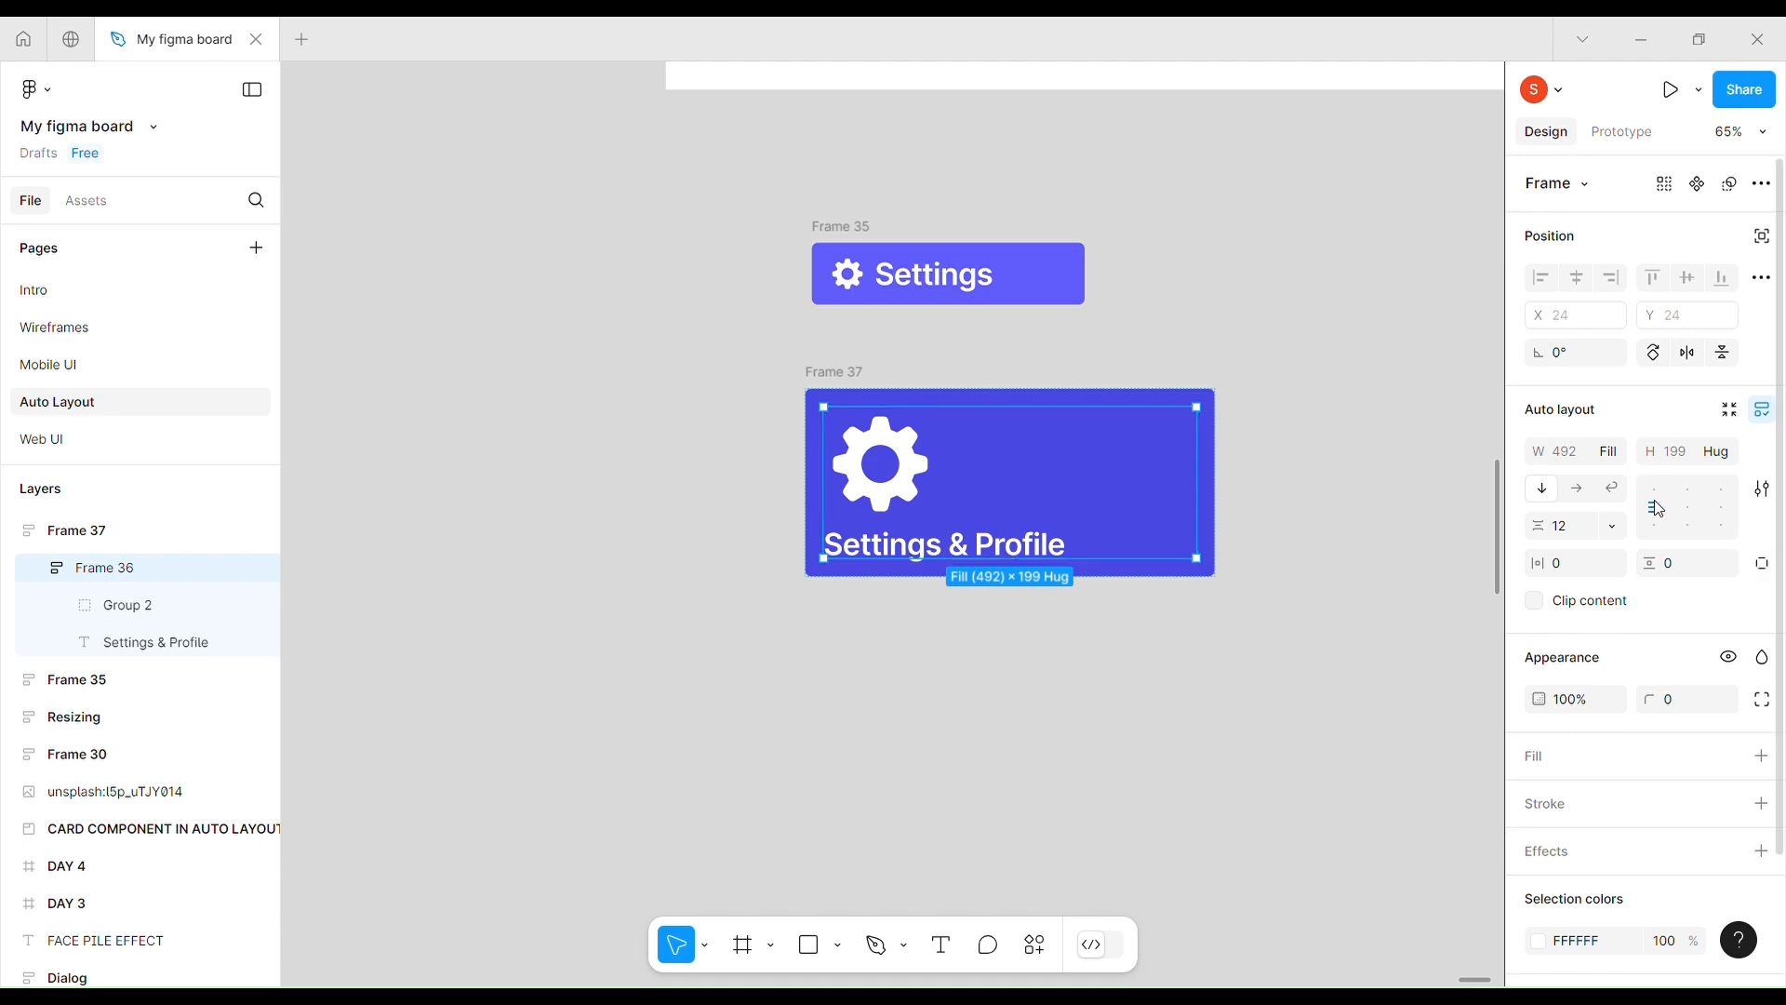
pyautogui.click(1685, 509)
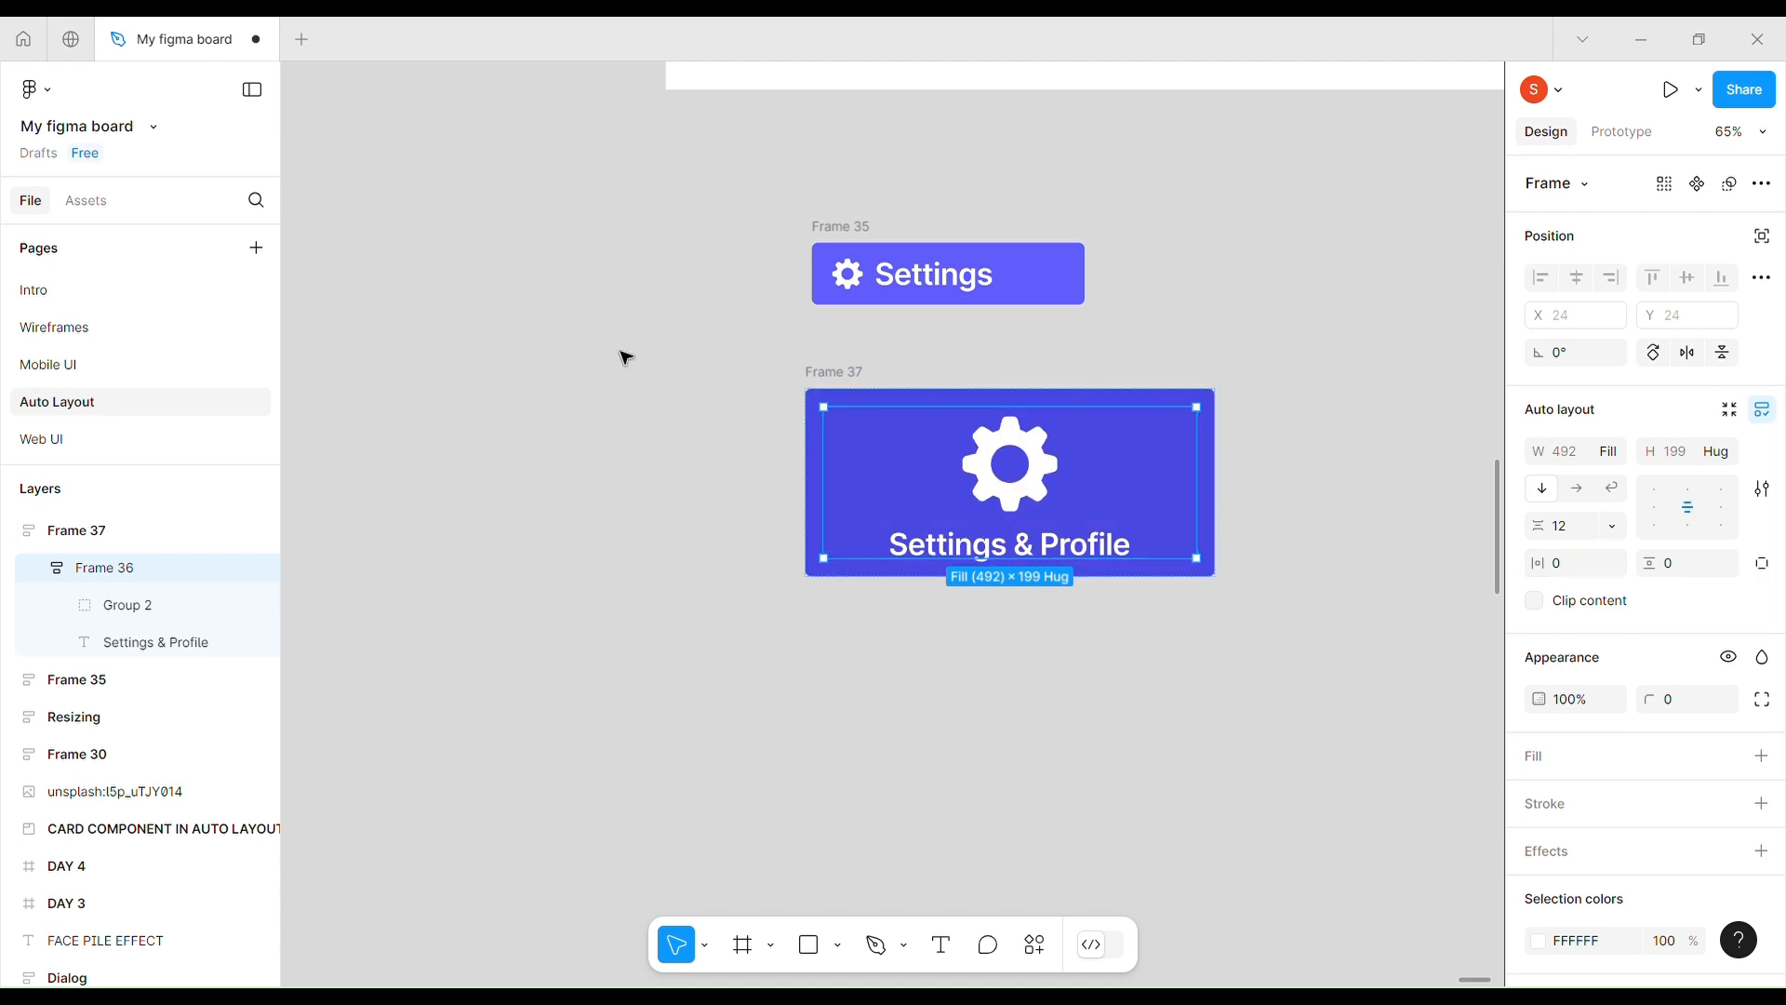
# - Try widening the lower button's outer frame to 608 and undo the change
pyautogui.click(848, 374)
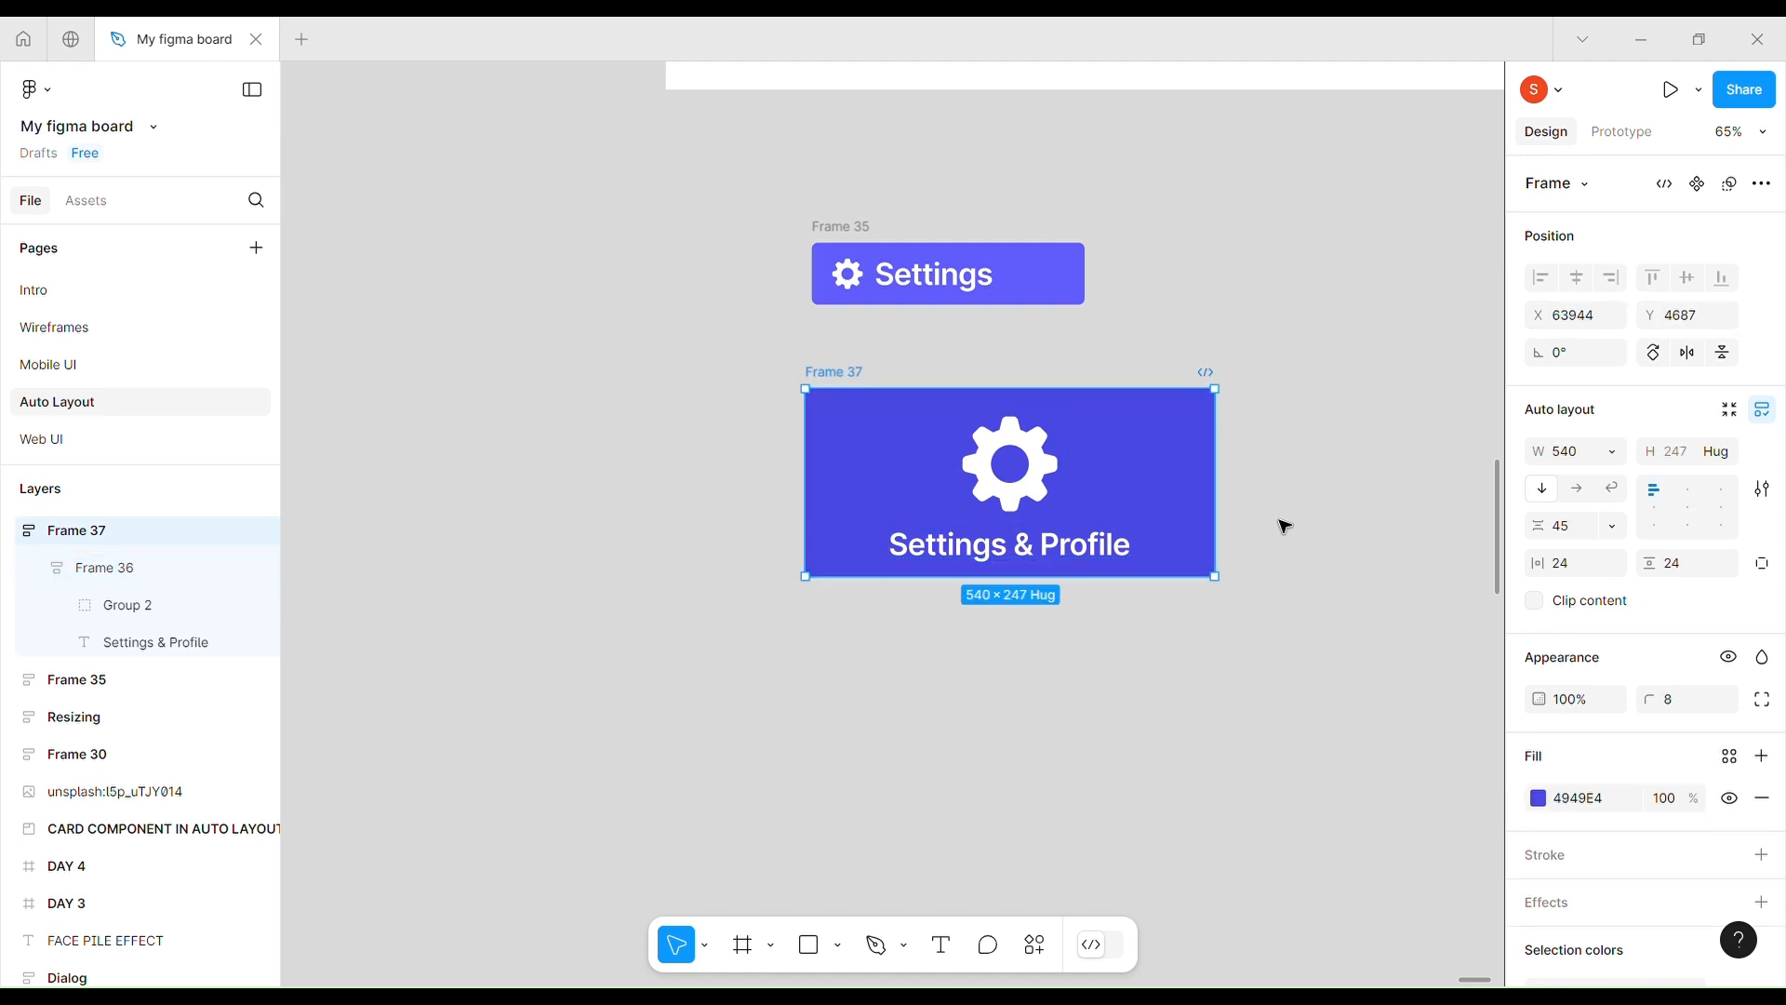
pyautogui.moveTo(1234, 523); pyautogui.dragTo(1285, 526)
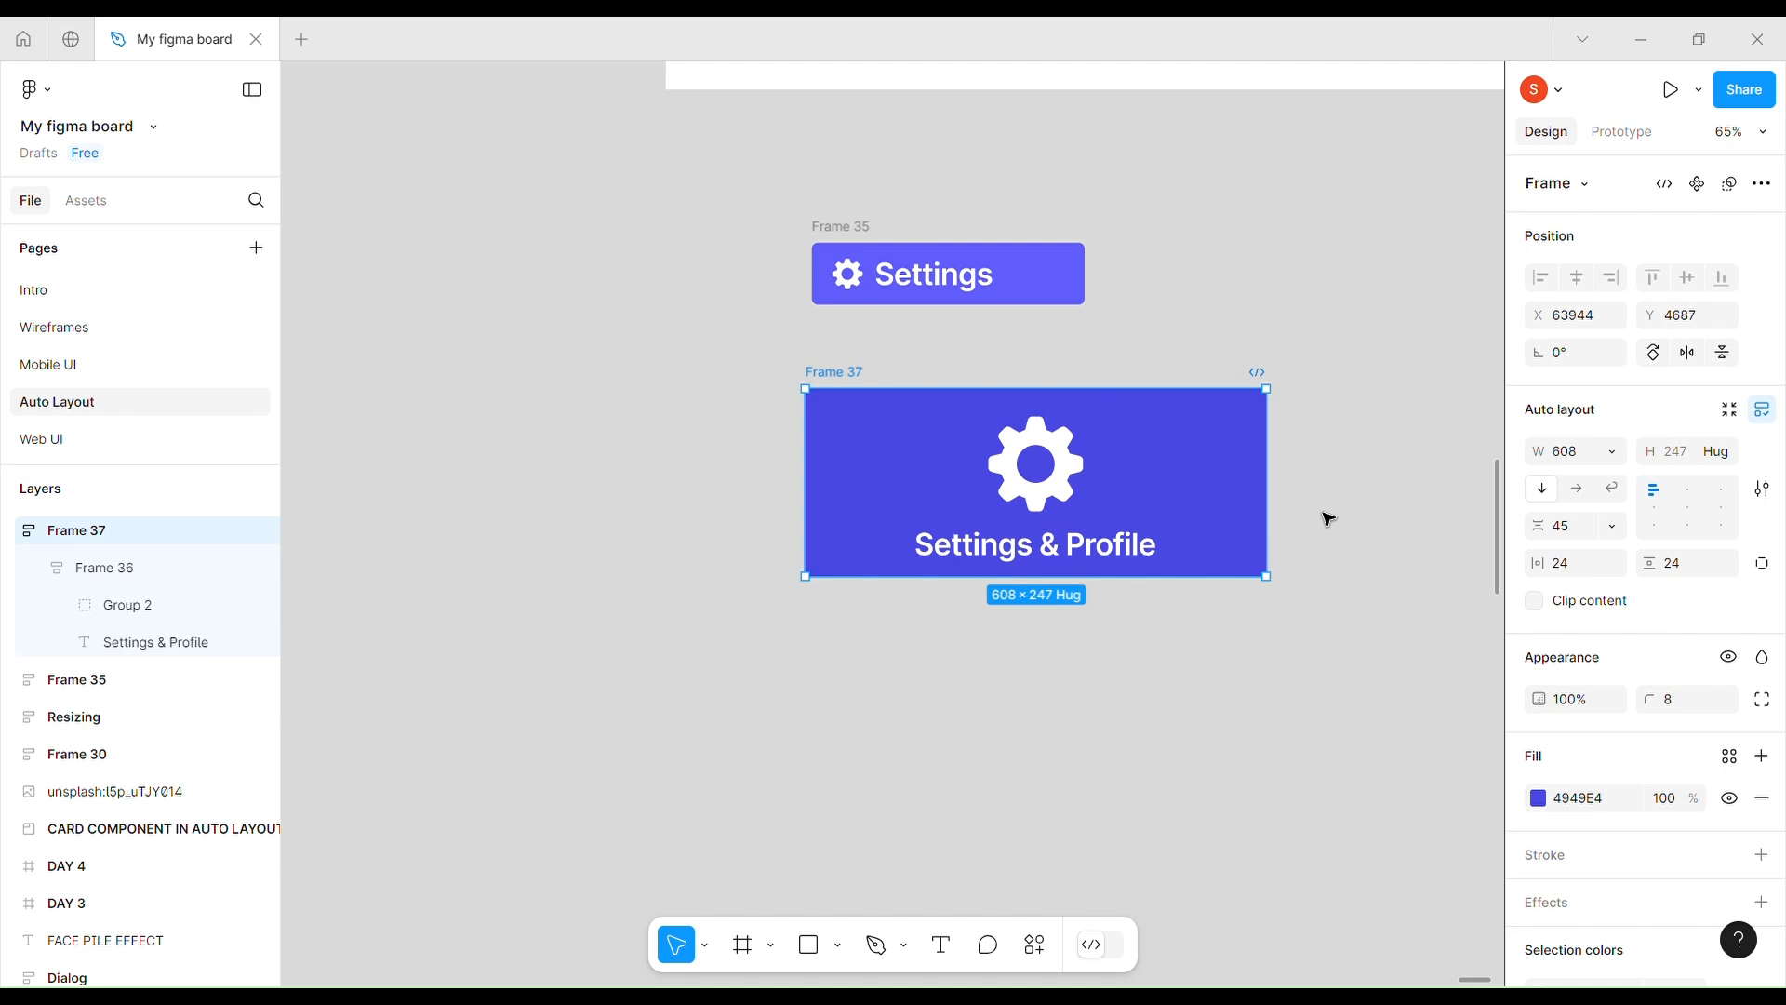
pyautogui.hotkey('ctrl', 'z')
# - Try Hug contents and a fixed width of 482 on the lower button's inner frame, restoring Fill container after each
pyautogui.click(1077, 481)
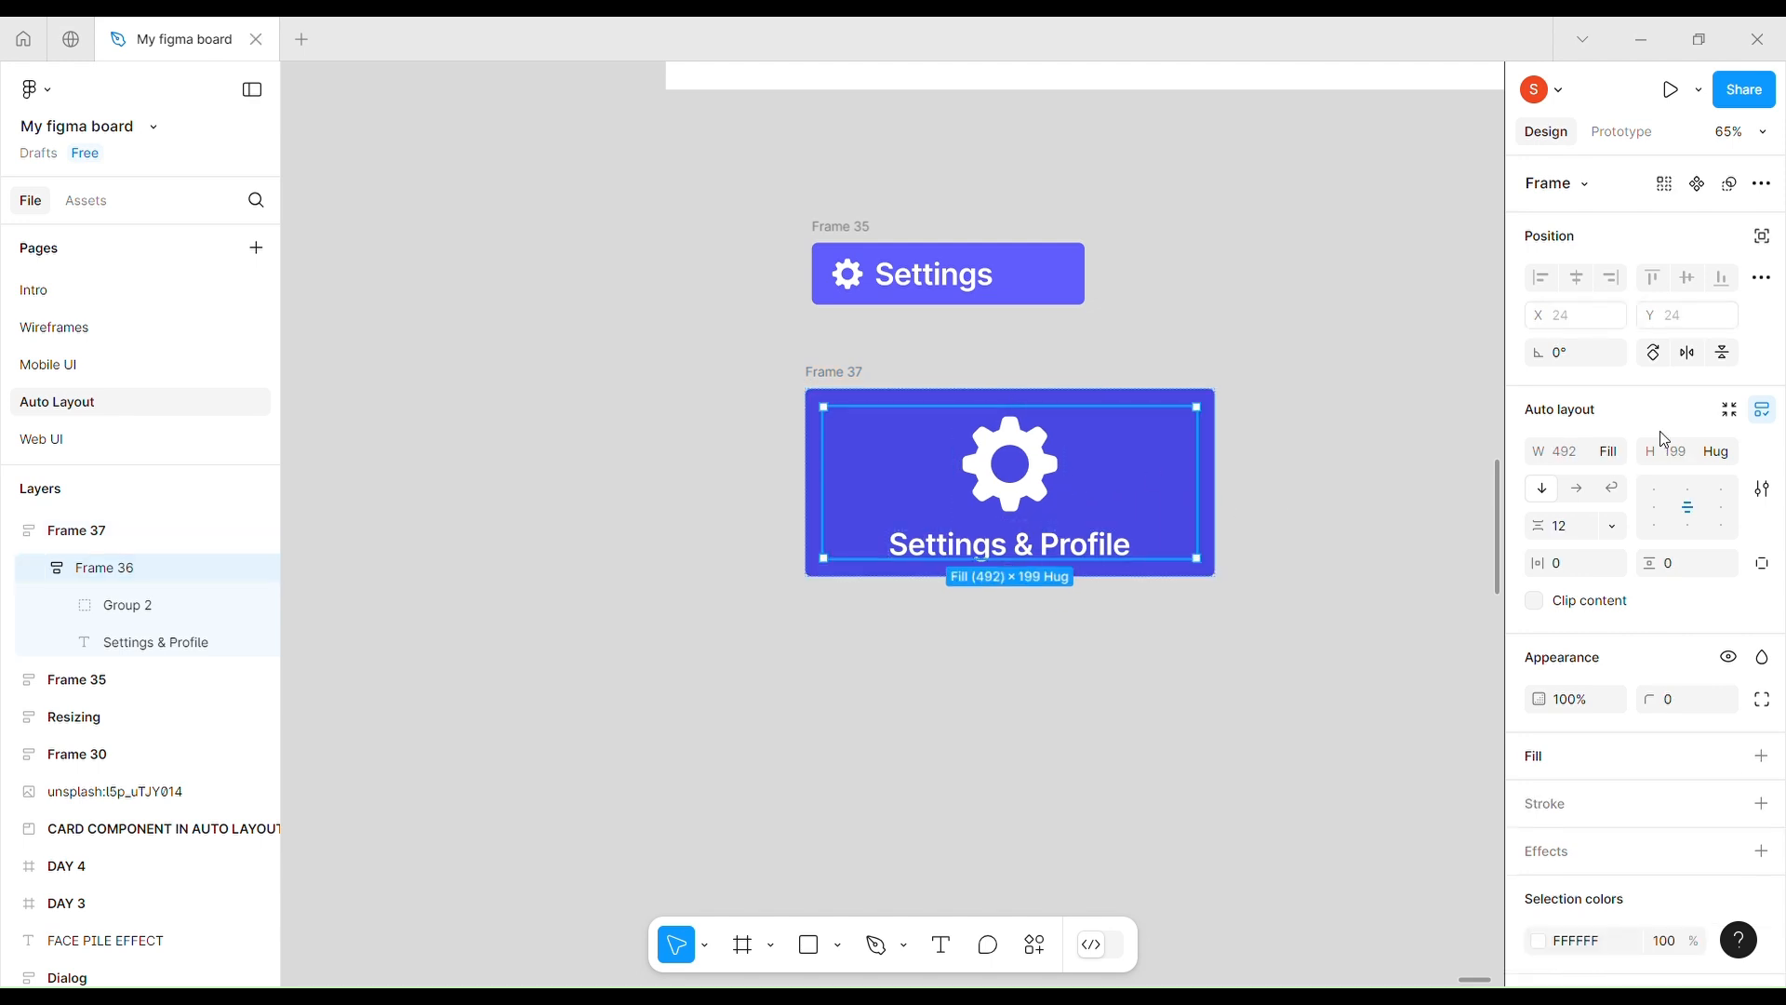
pyautogui.click(1613, 460)
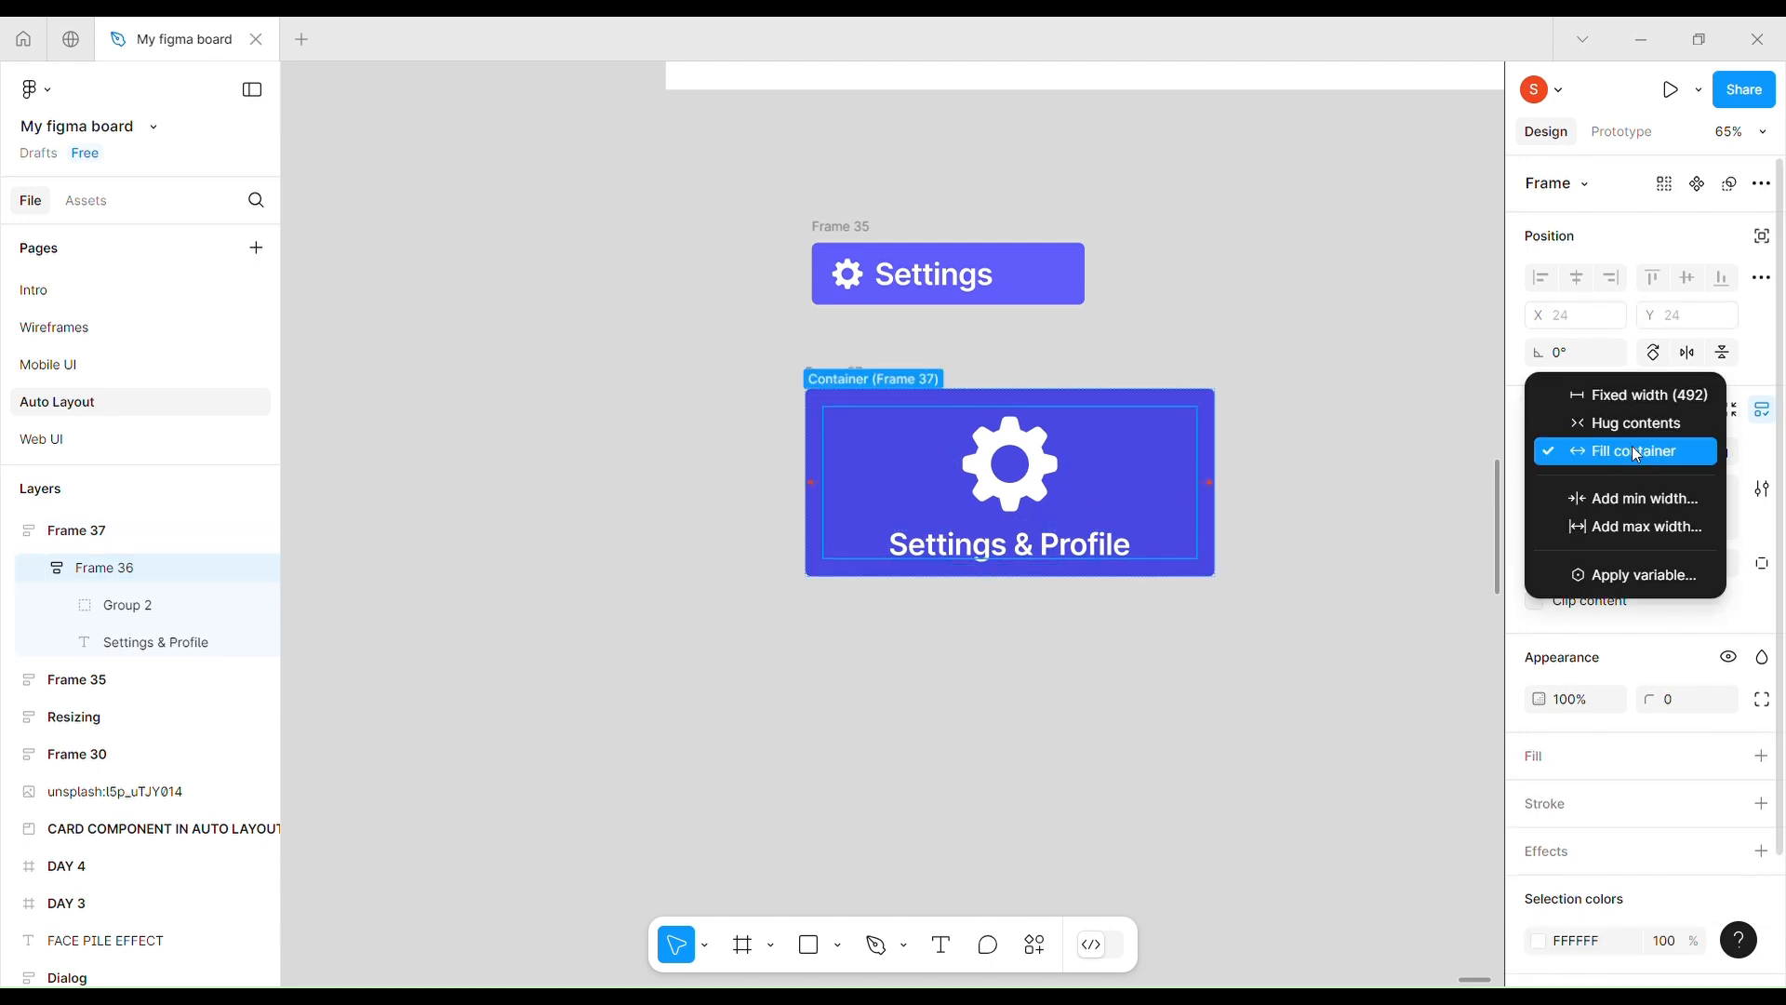
pyautogui.click(1627, 422)
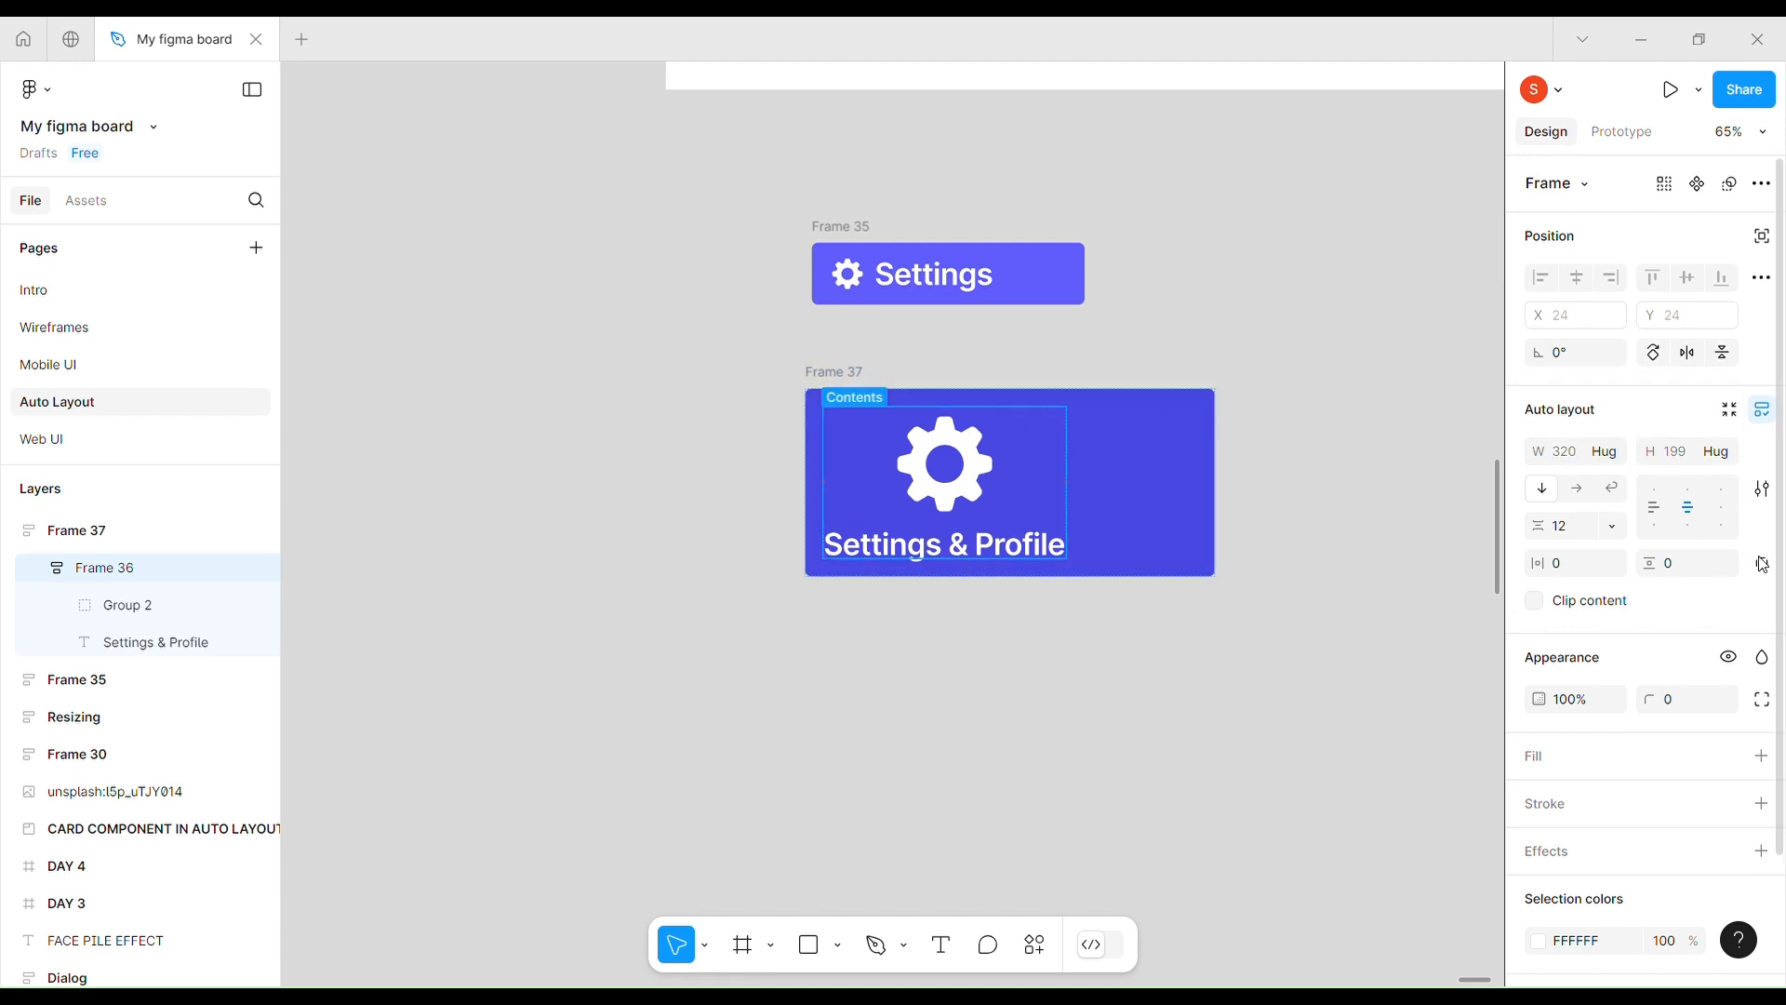
pyautogui.click(1617, 458)
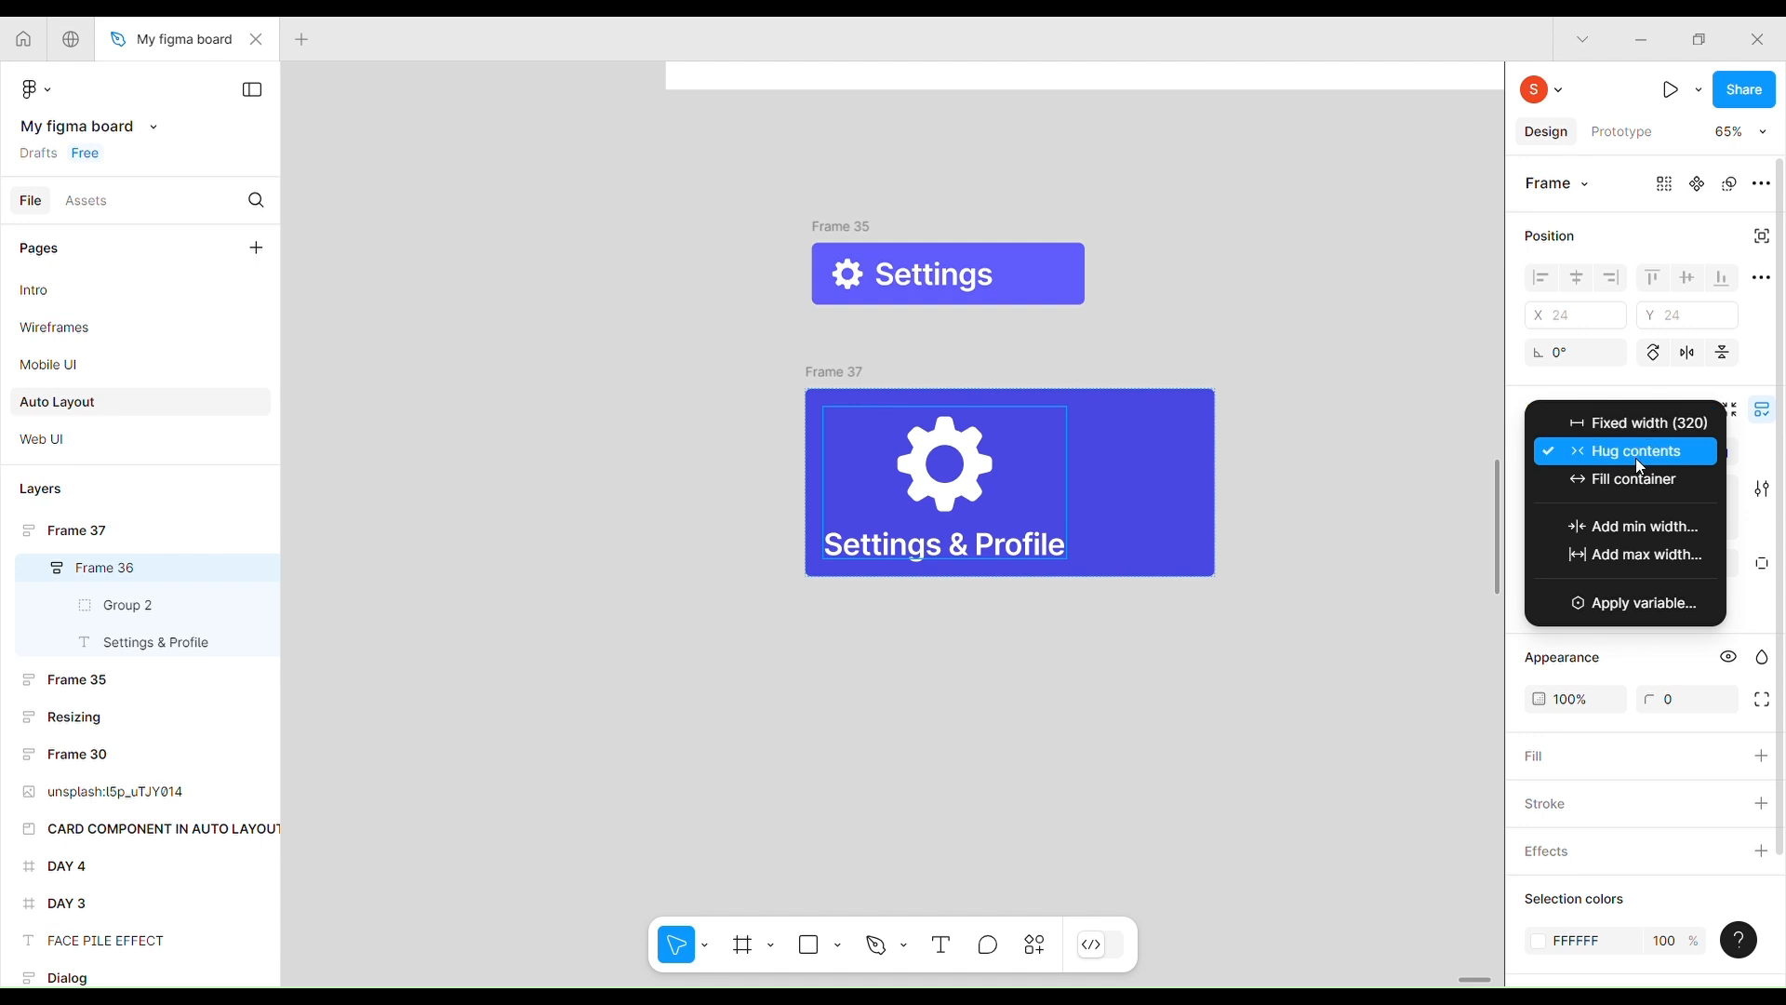
pyautogui.click(1635, 478)
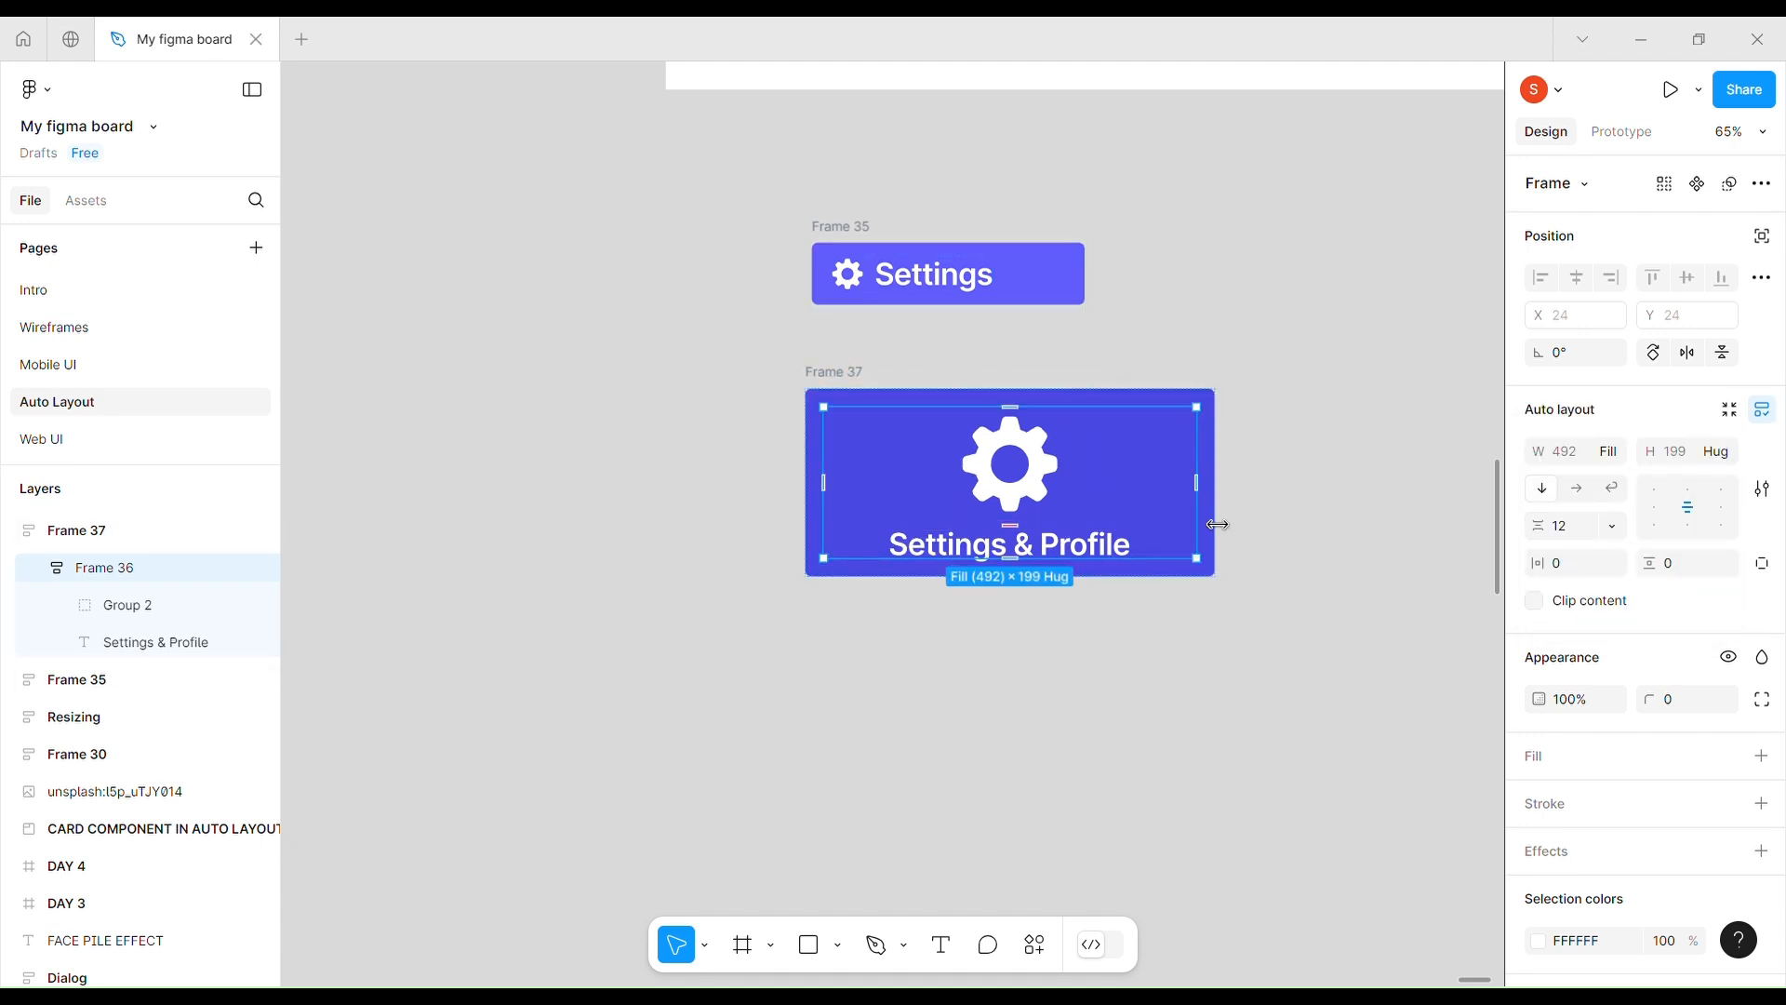
pyautogui.moveTo(1198, 523)
pyautogui.mouseDown()
pyautogui.moveTo(744, 532)
pyautogui.moveTo(1207, 533)
pyautogui.mouseUp()
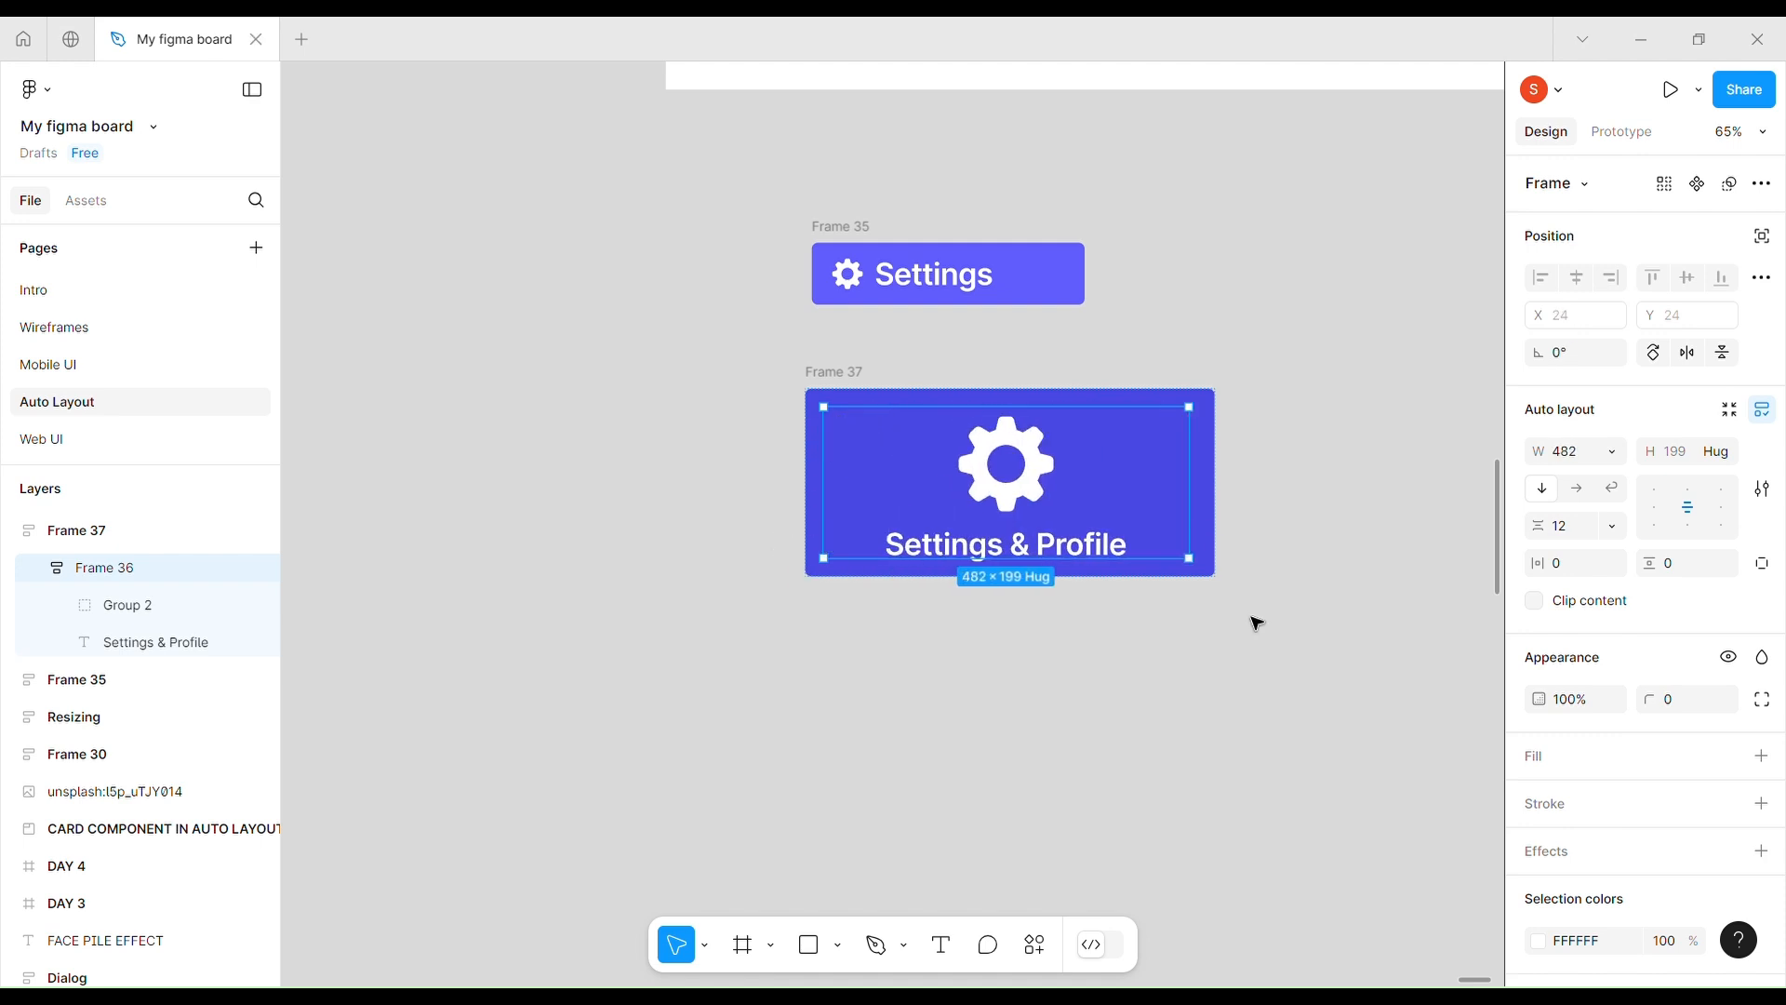
pyautogui.hotkey('ctrl', 'z')
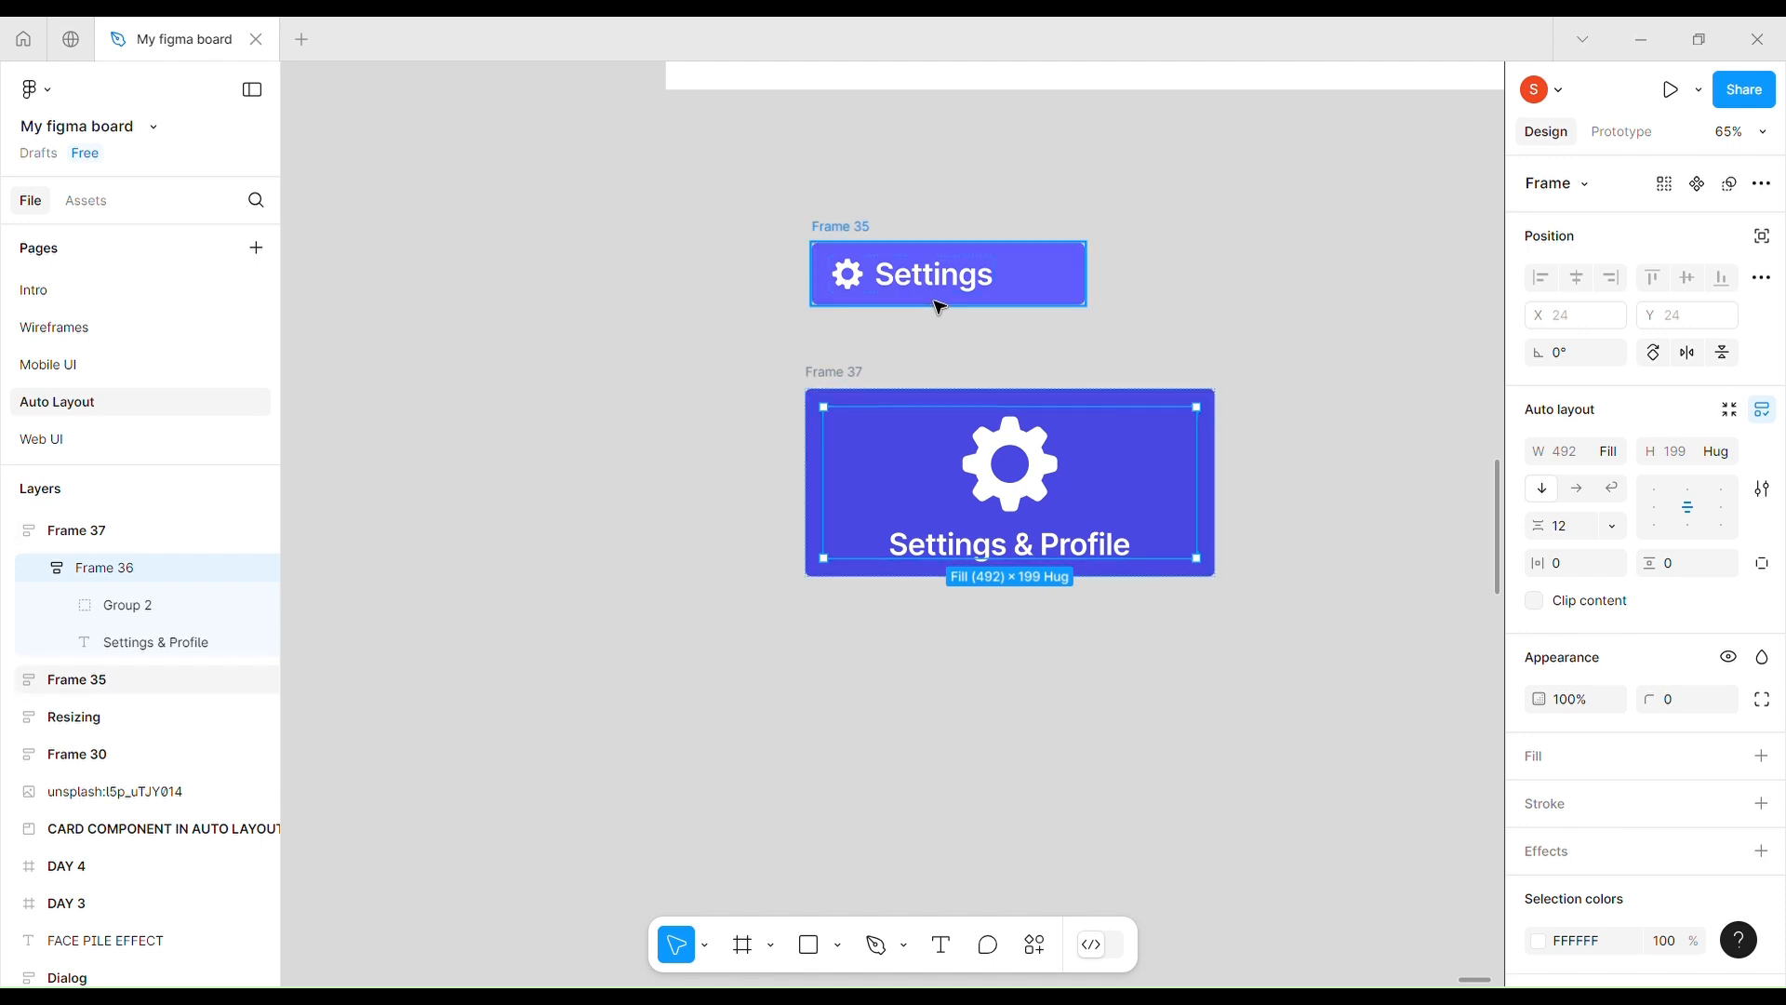
# - Deselect the inner frame and review the Resizing frame together with the two buttons beneath it
pyautogui.scroll(5, 940, 307)
pyautogui.hscroll(4, 940, 307)
pyautogui.scroll(-2, 940, 307)
pyautogui.scroll(4, 940, 306)
pyautogui.scroll(-4, 939, 307)
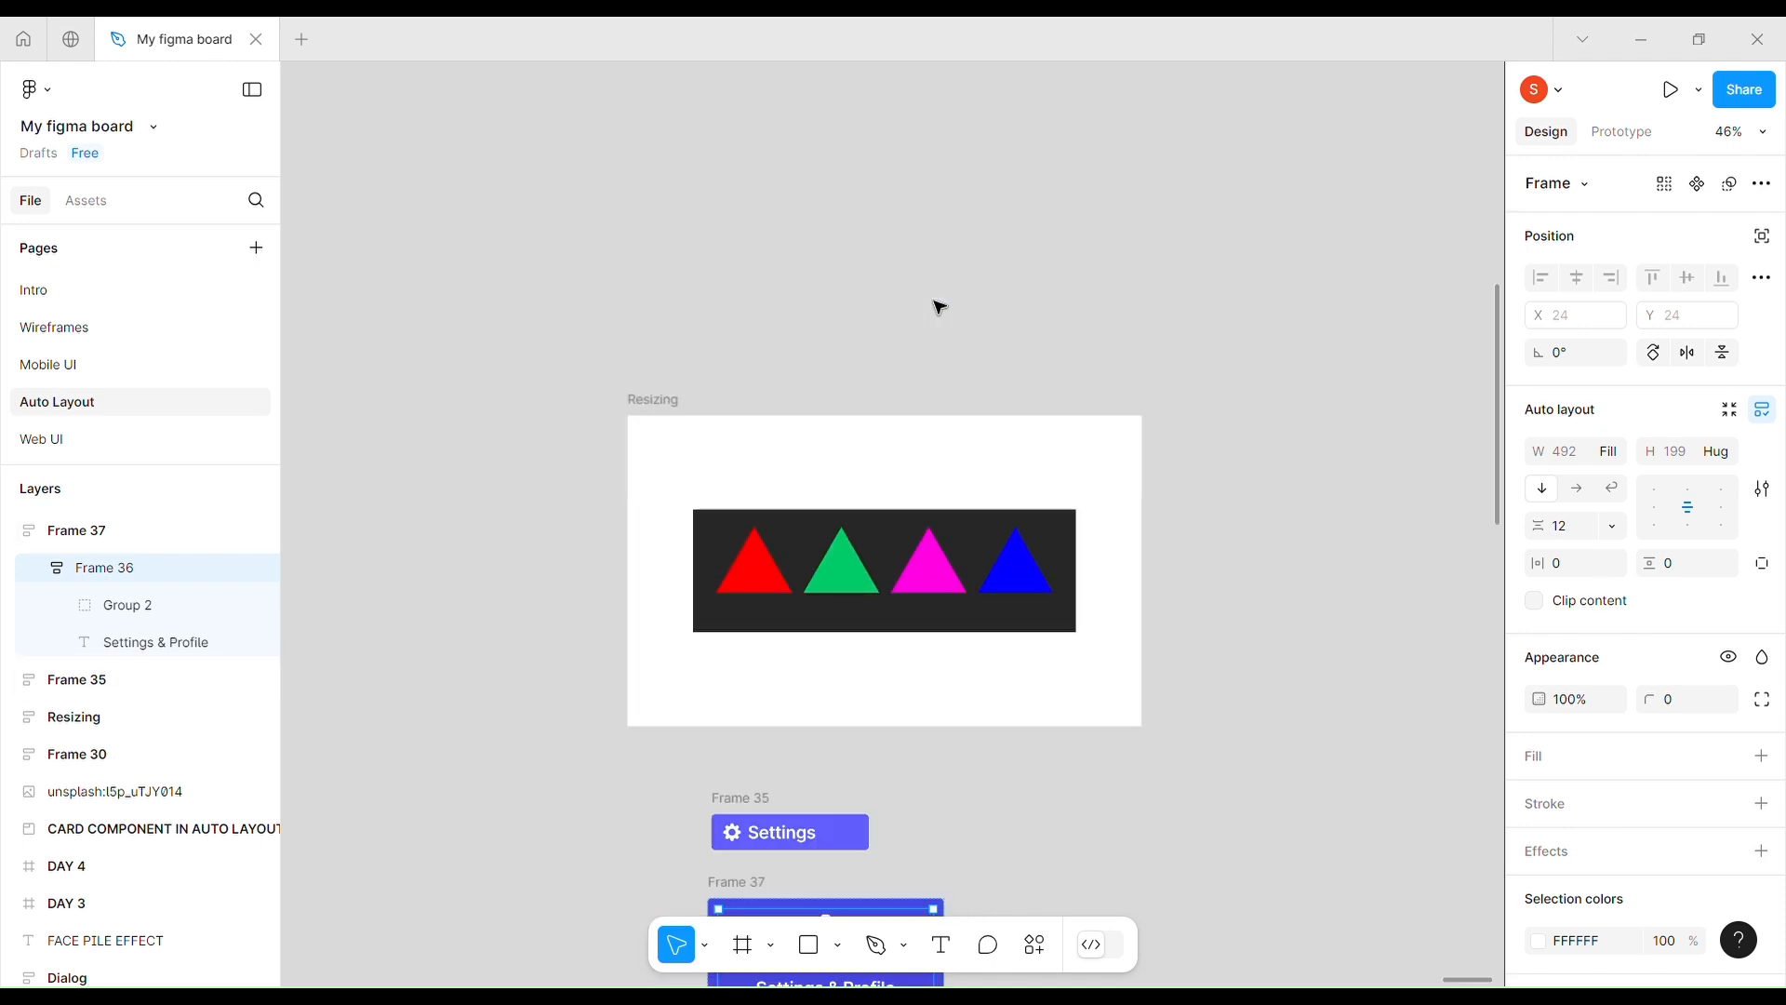
pyautogui.scroll(4, 940, 307)
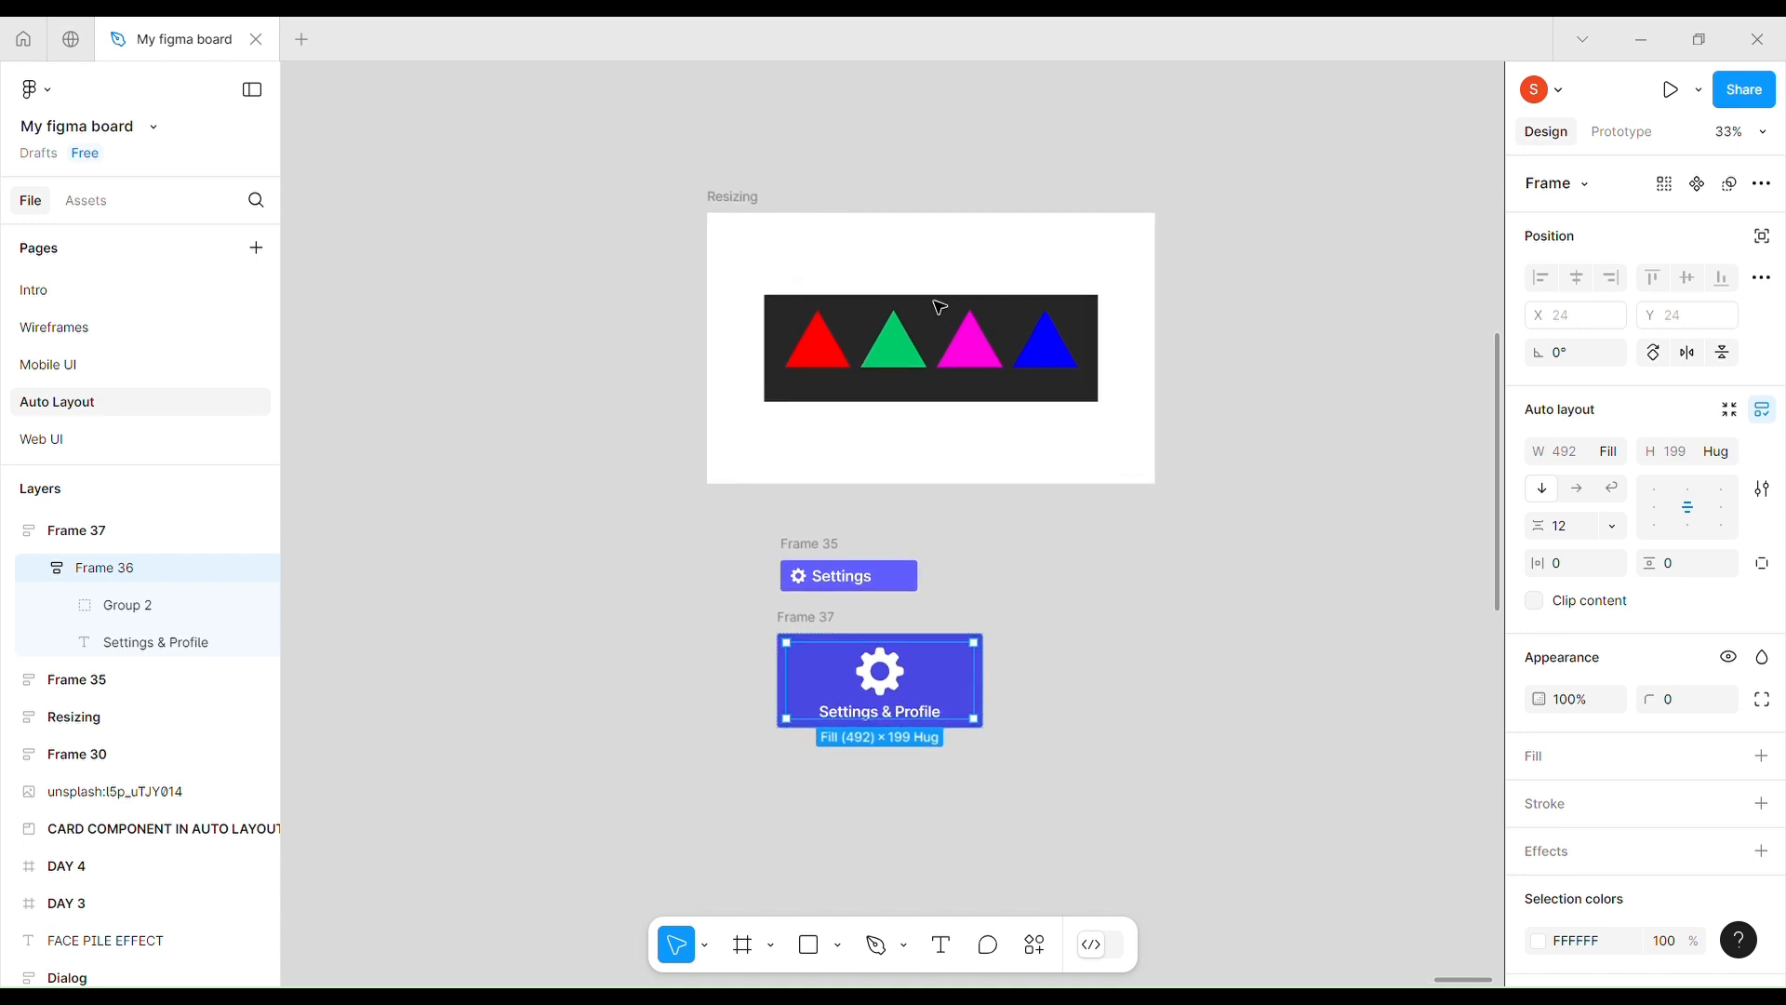
pyautogui.scroll(-4, 865, 438)
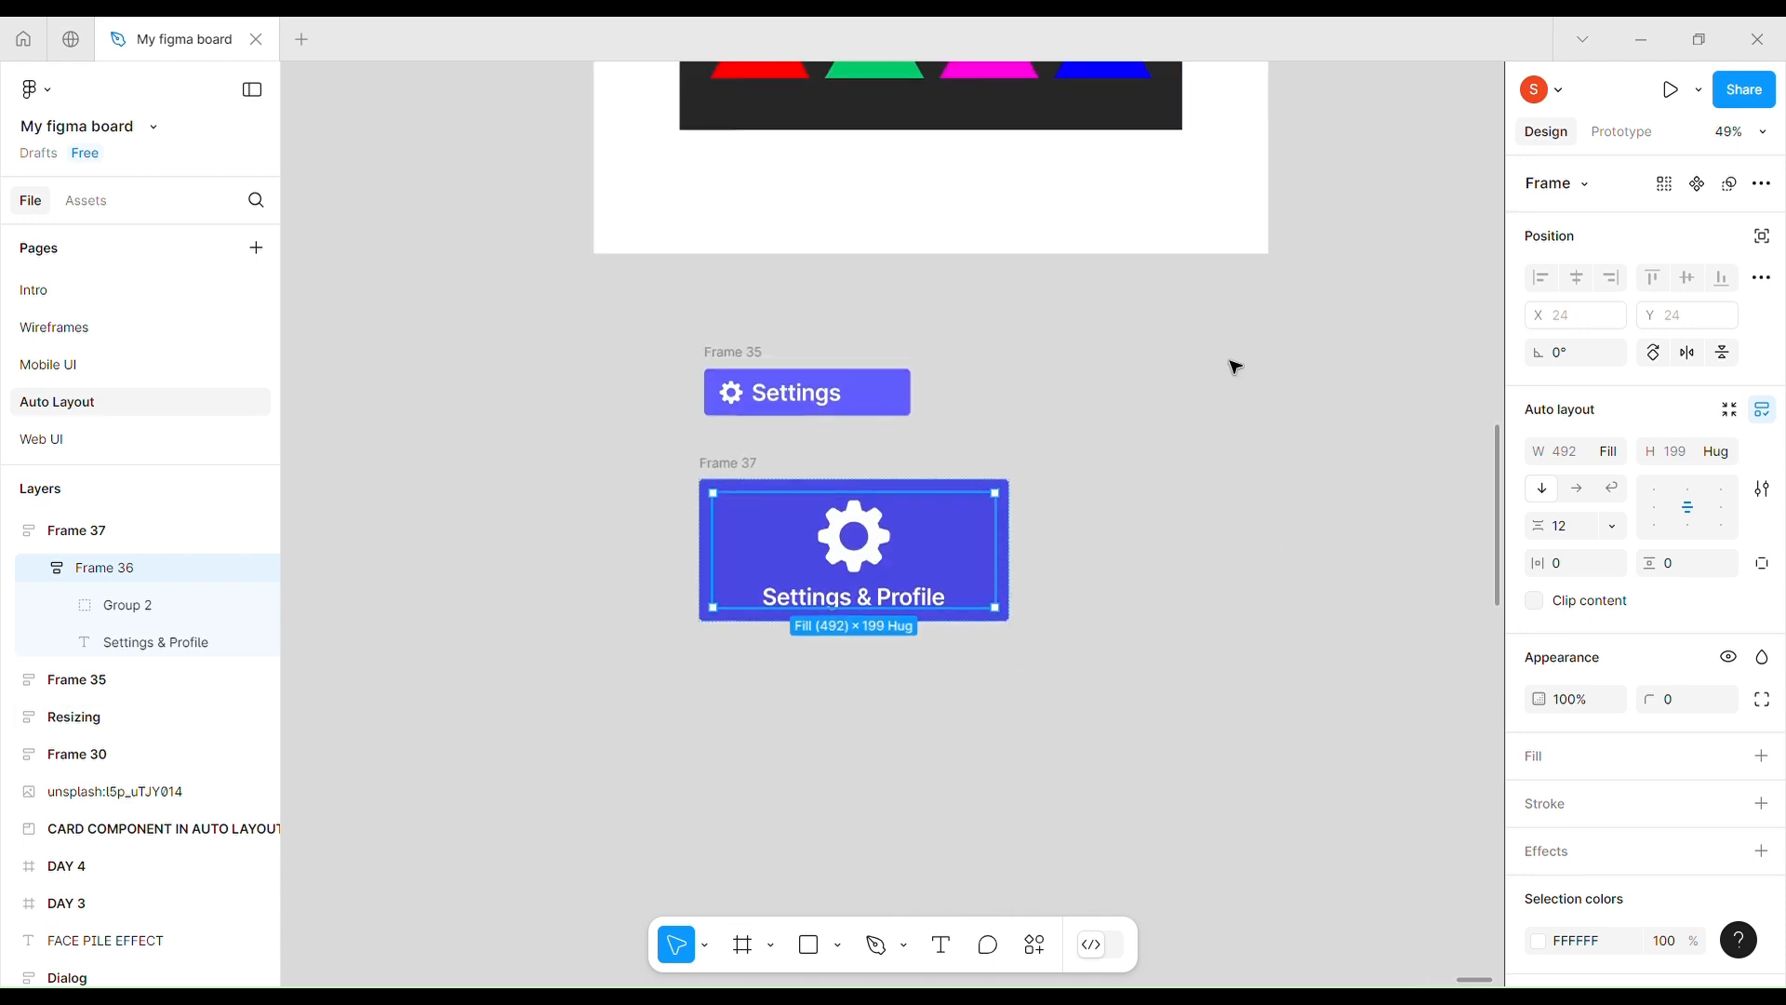
pyautogui.click(439, 643)
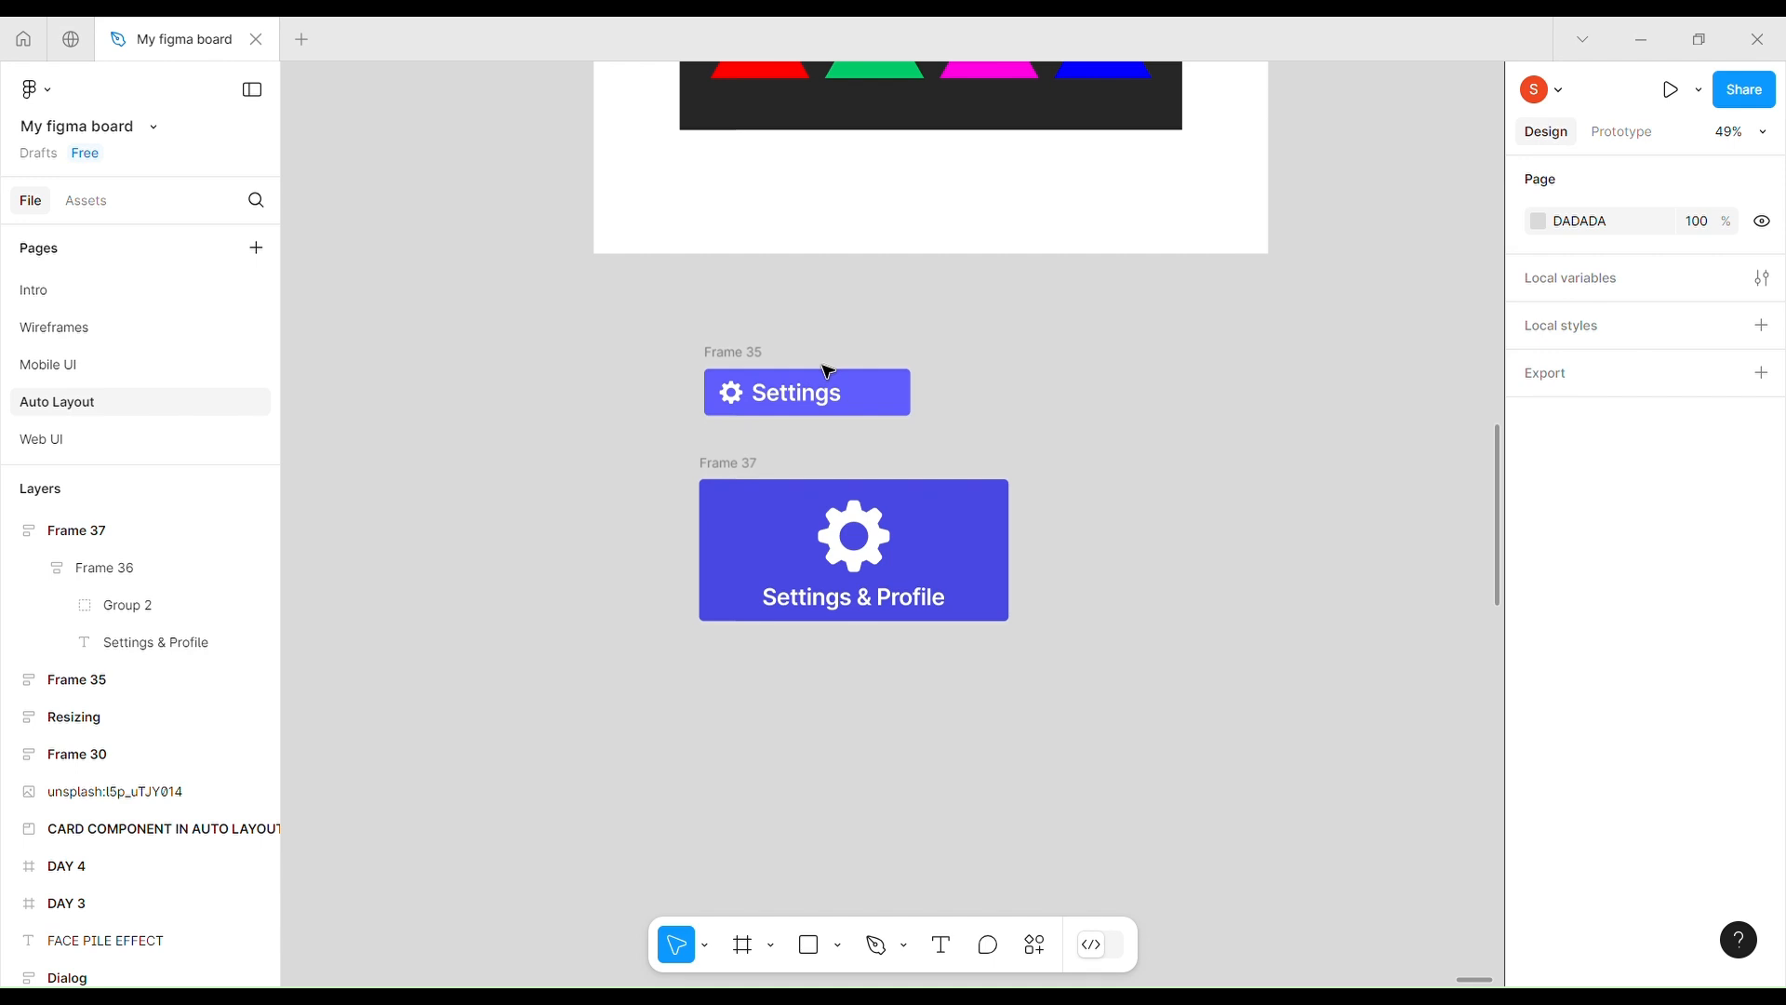
pyautogui.scroll(-4, 828, 372)
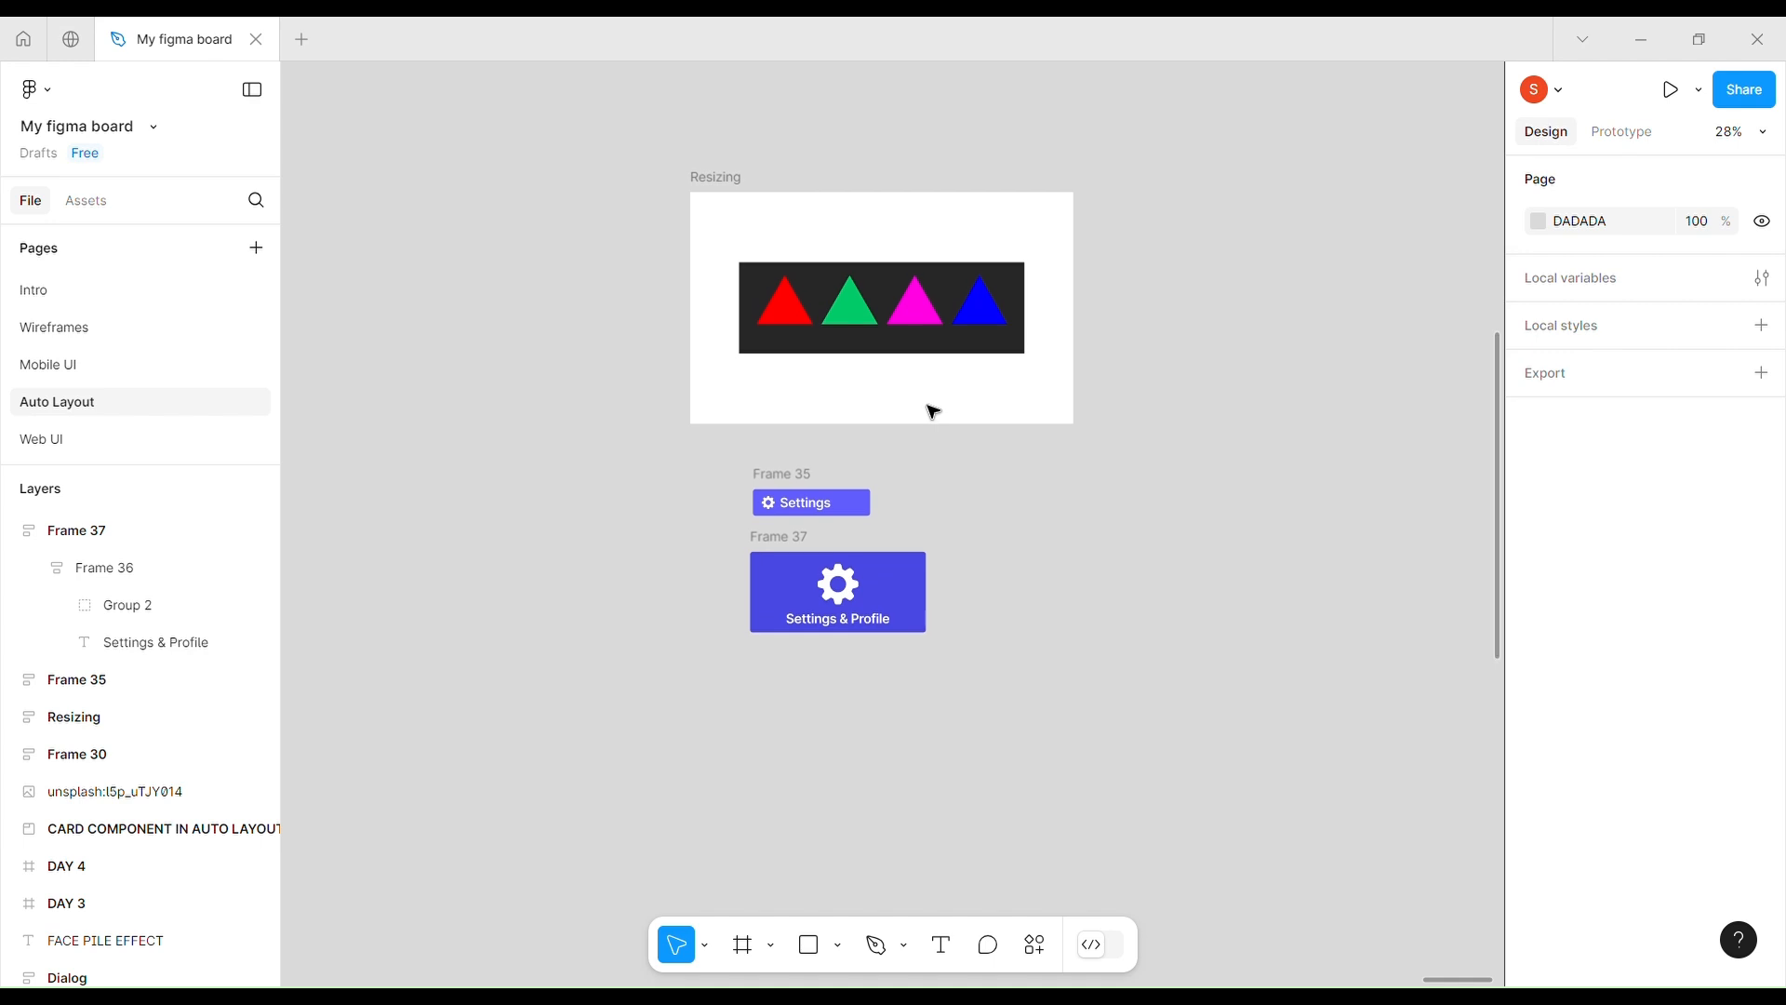
pyautogui.scroll(2, 933, 411)
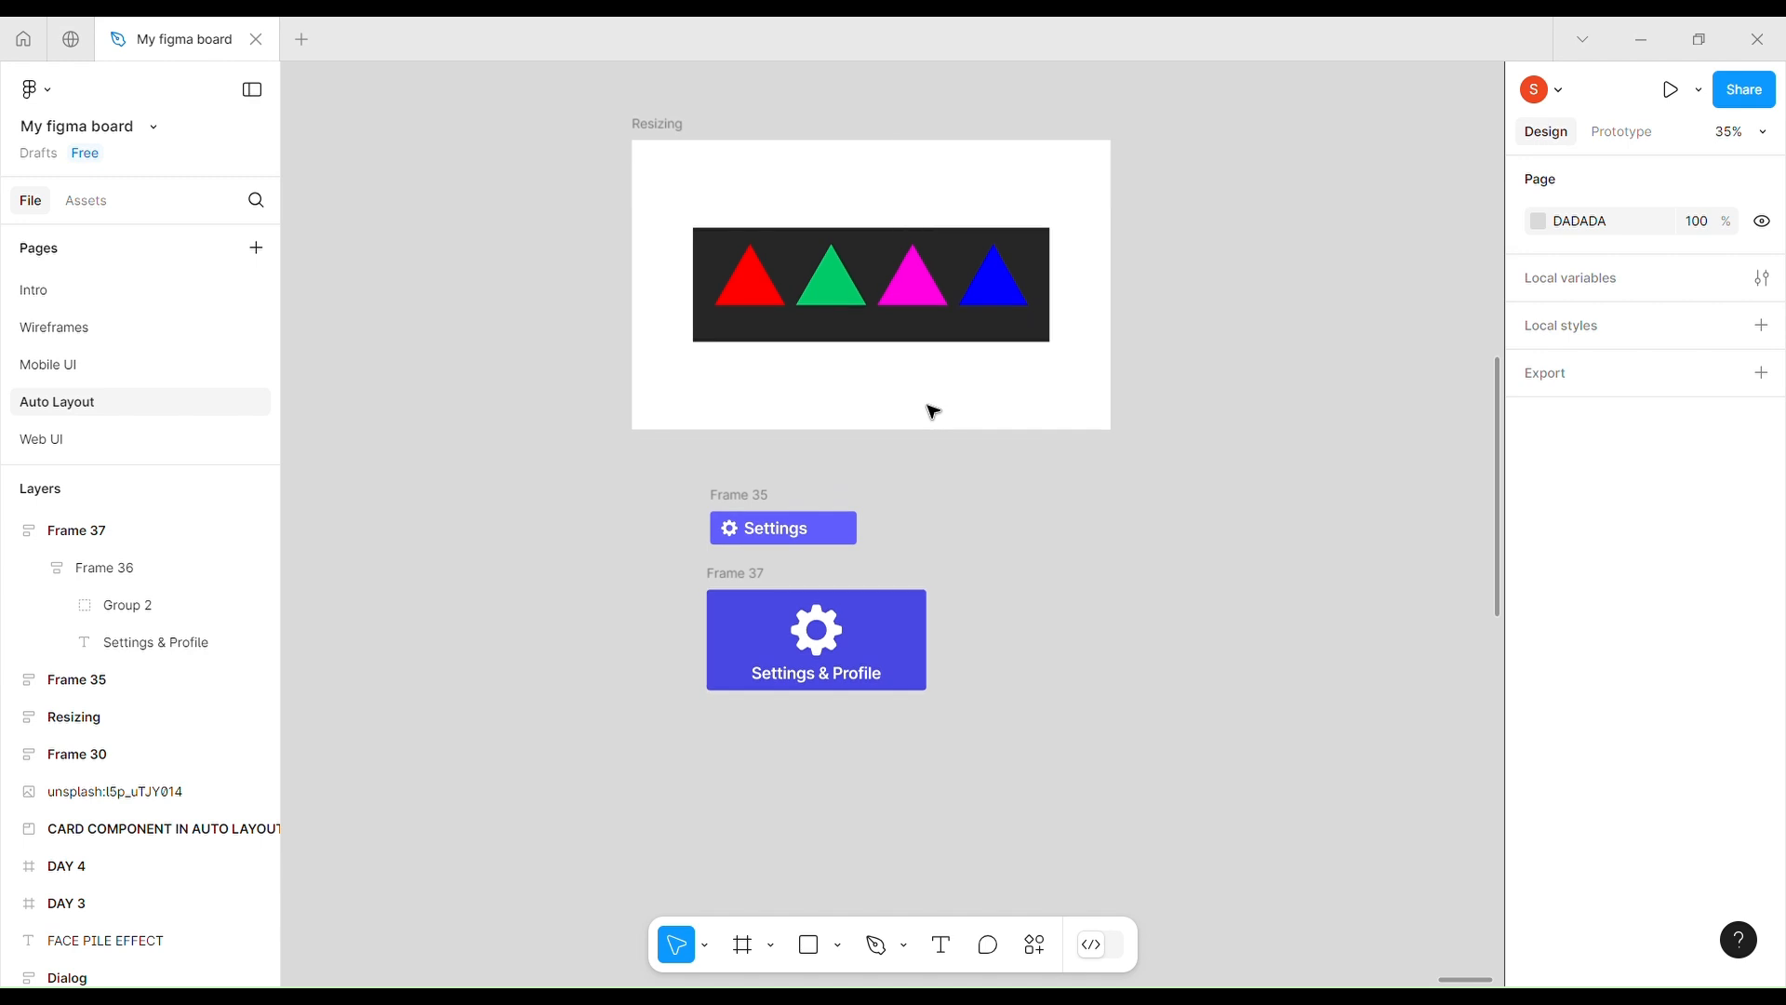